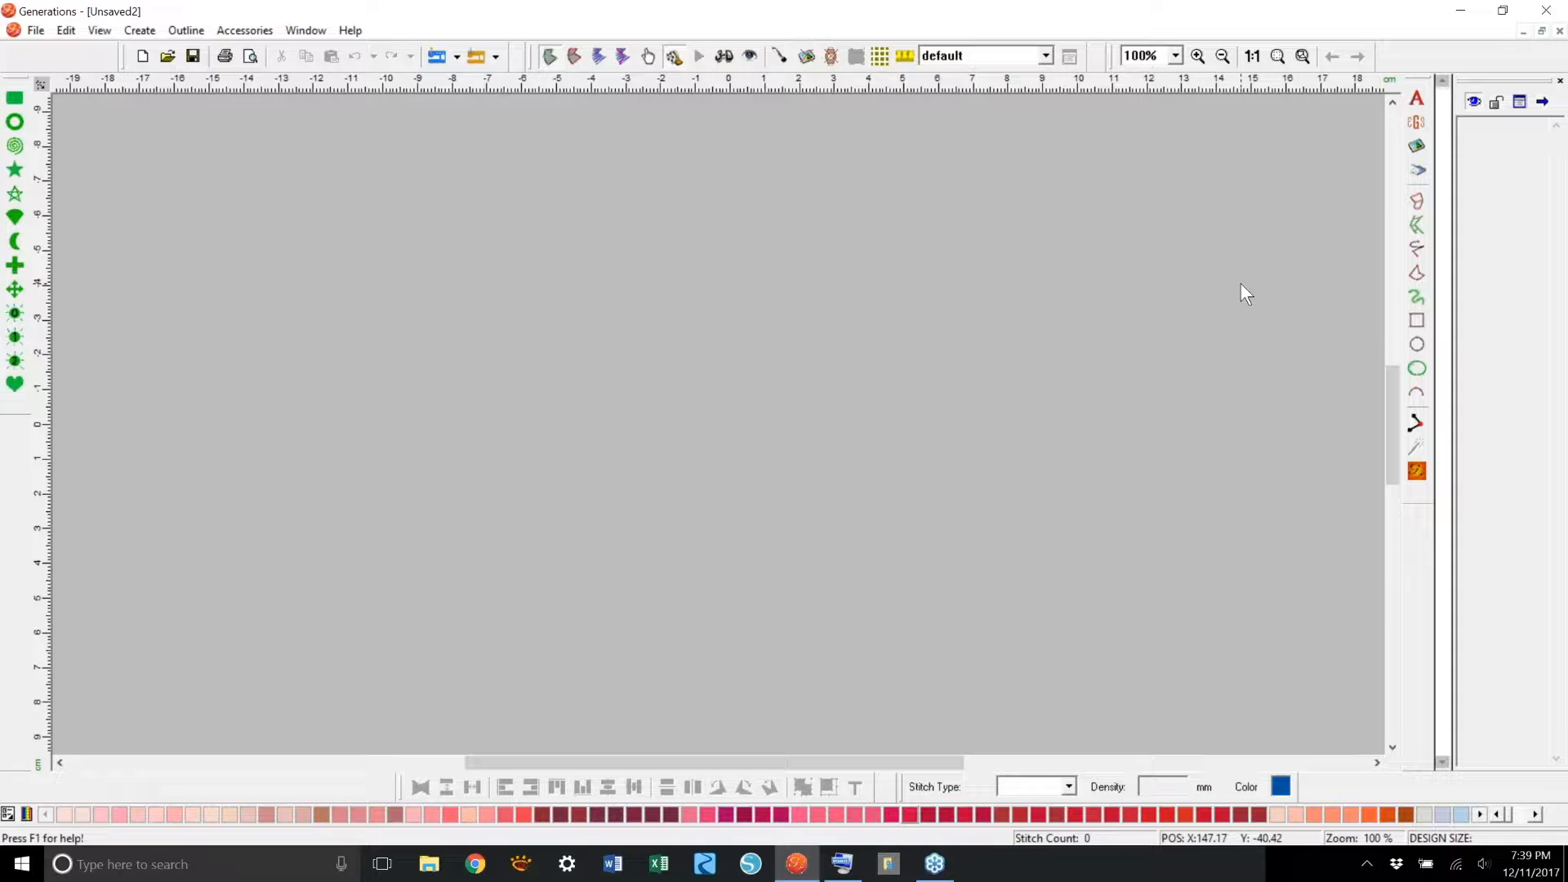
# Step: Insert the snowman picture Snowmen-DBCG-429.jpg as an image template, resized to about 64 mm high
pyautogui.click(1417, 152)
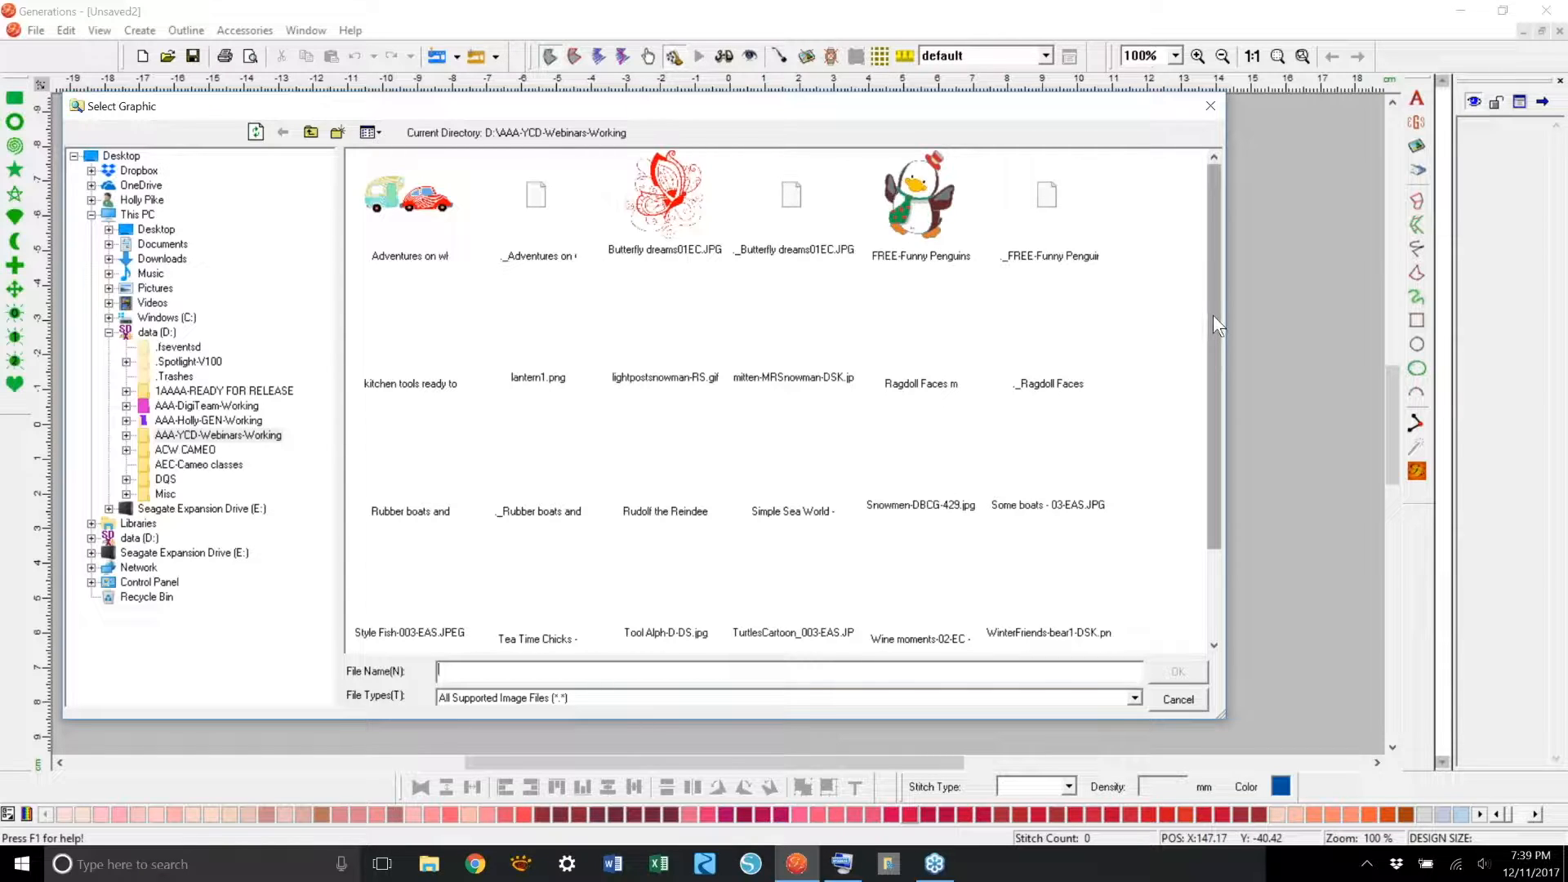
pyautogui.moveTo(1212, 319); pyautogui.dragTo(1213, 382)
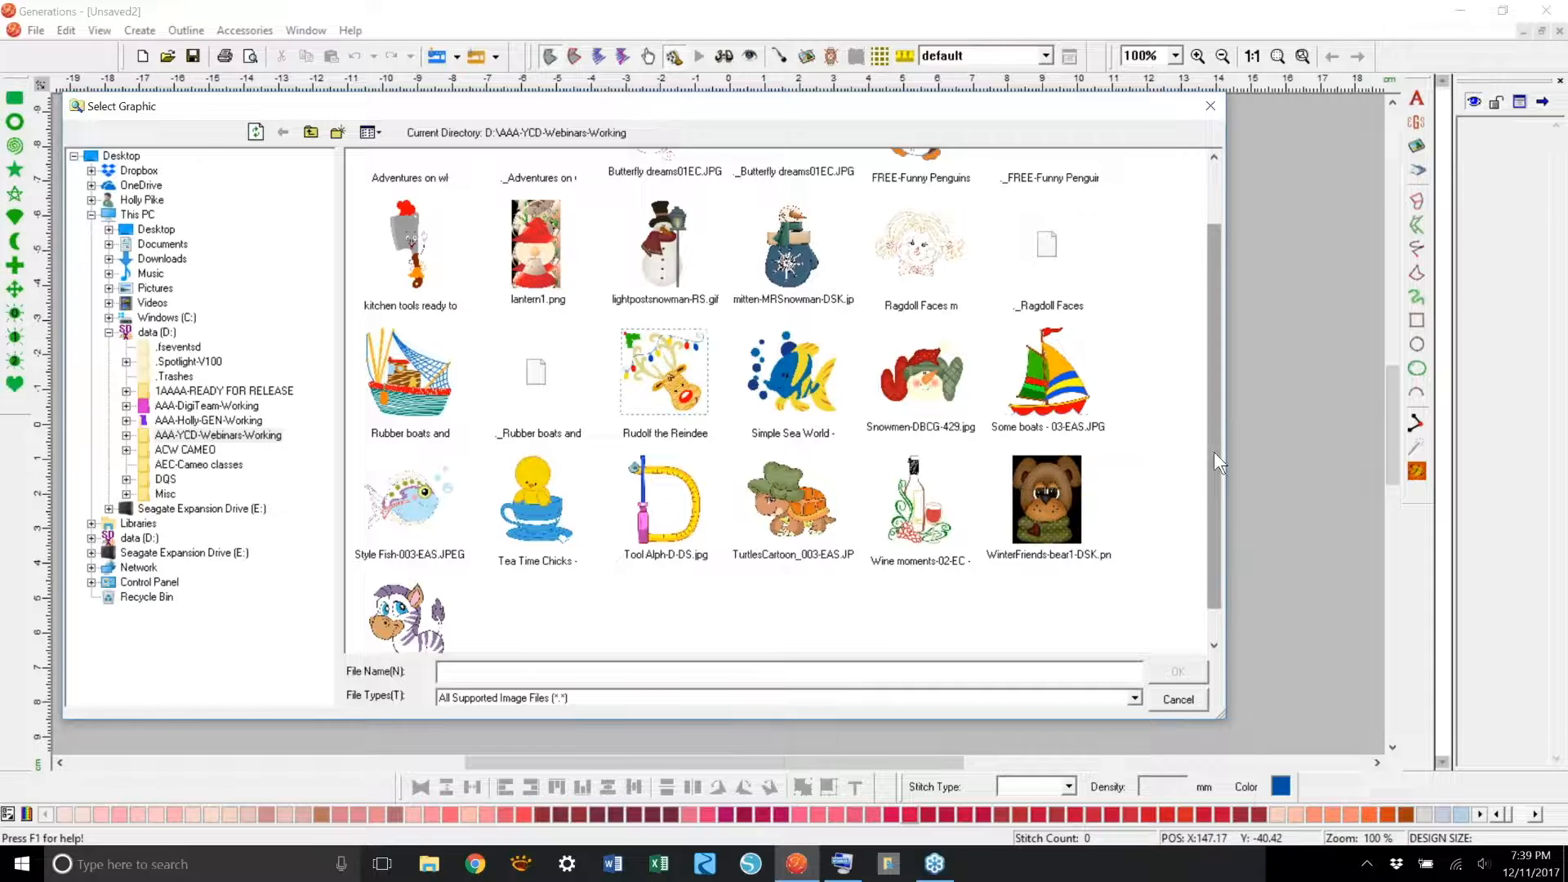
pyautogui.click(929, 392)
pyautogui.press('Return')
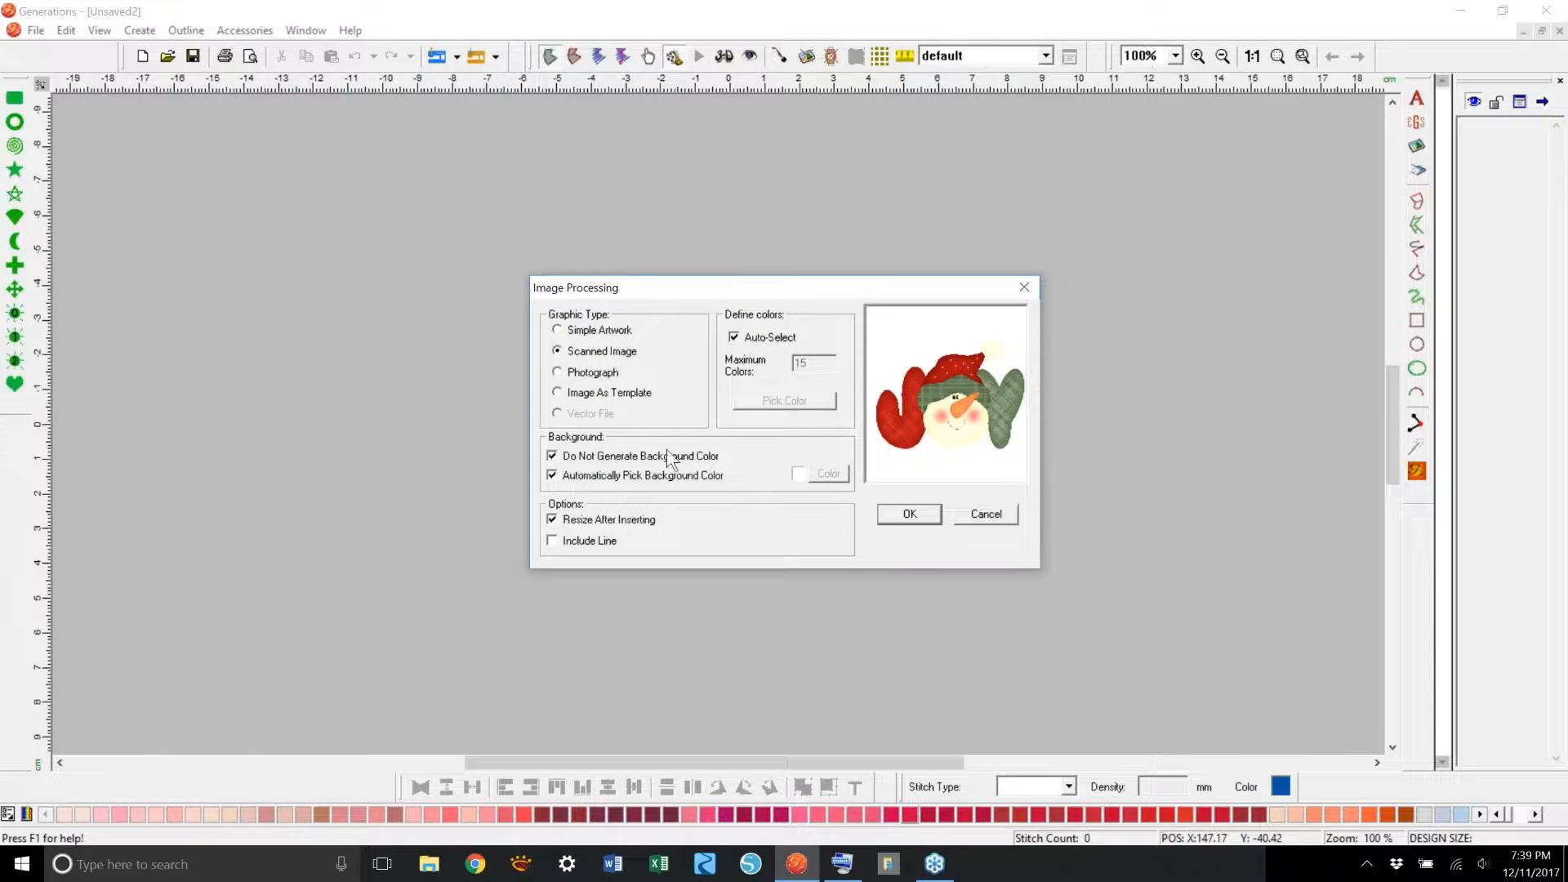
pyautogui.click(636, 395)
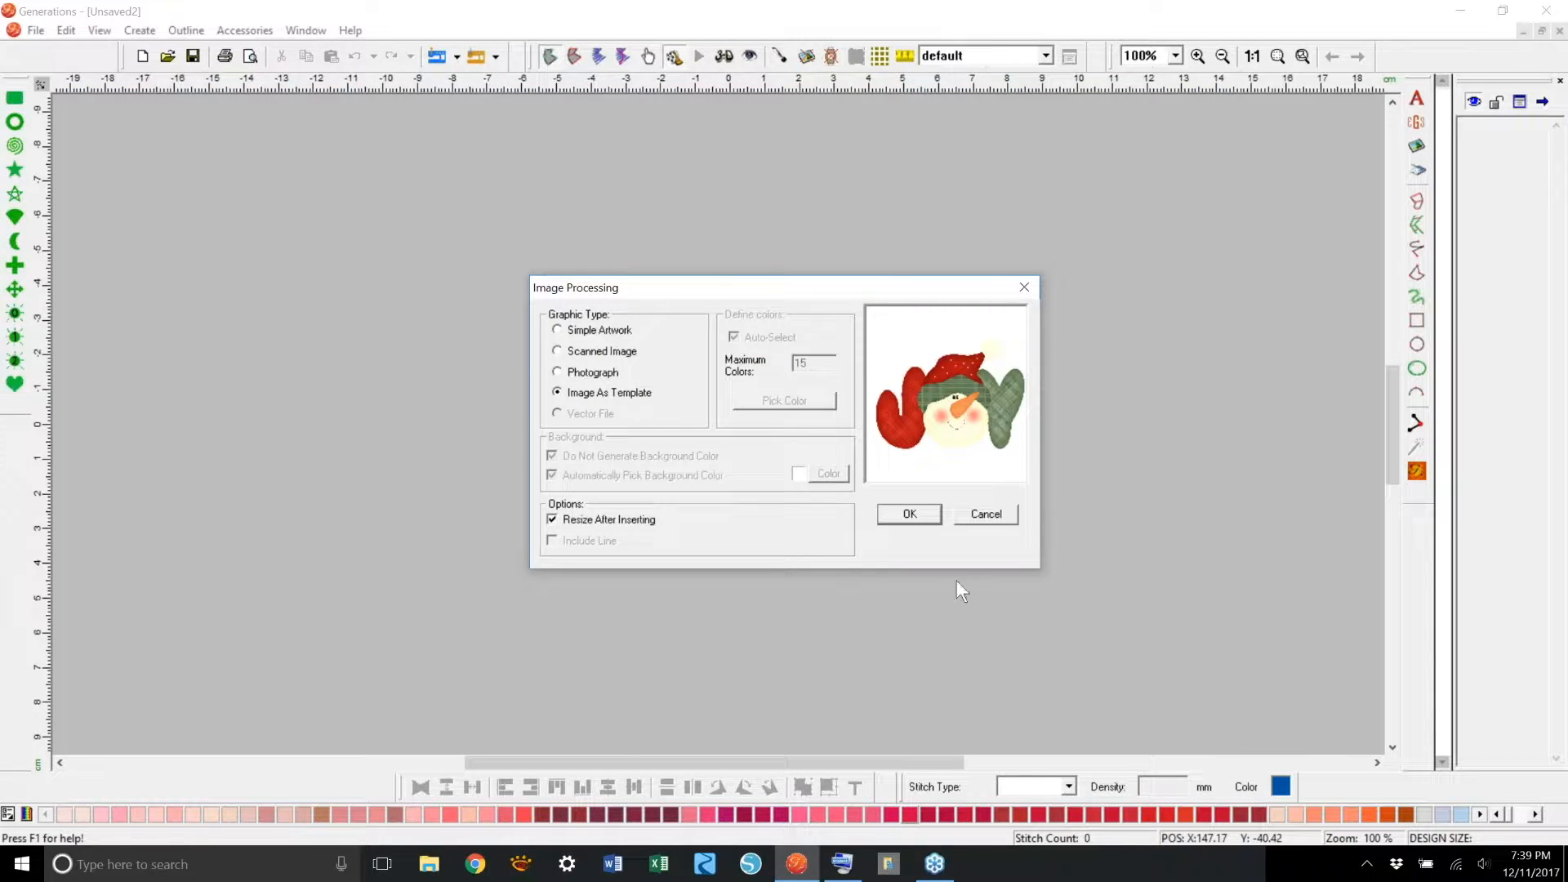
pyautogui.click(915, 514)
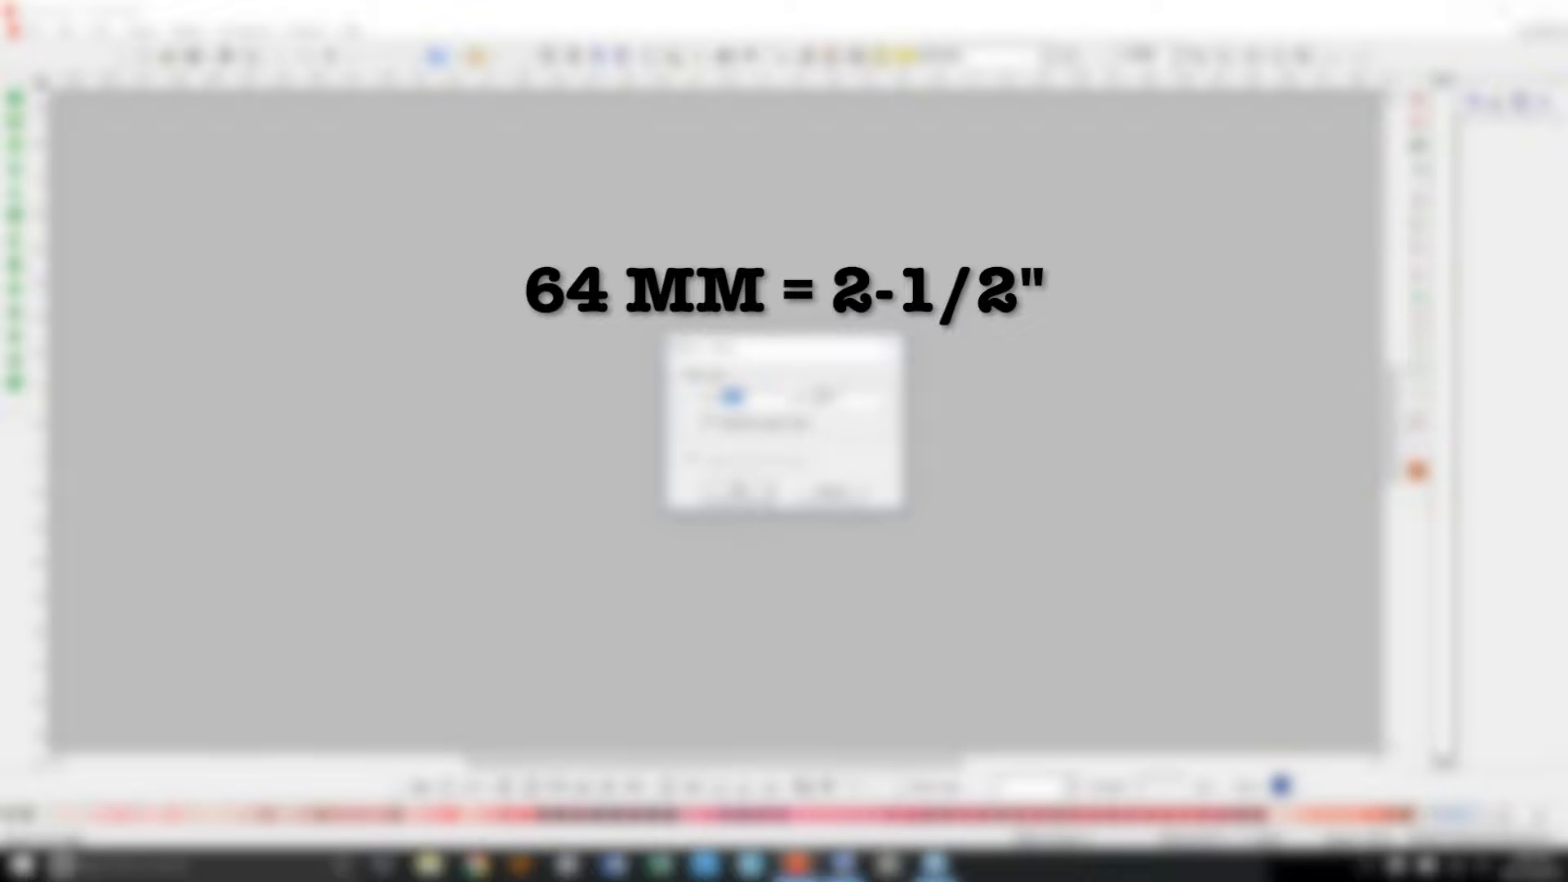
pyautogui.press('Return')
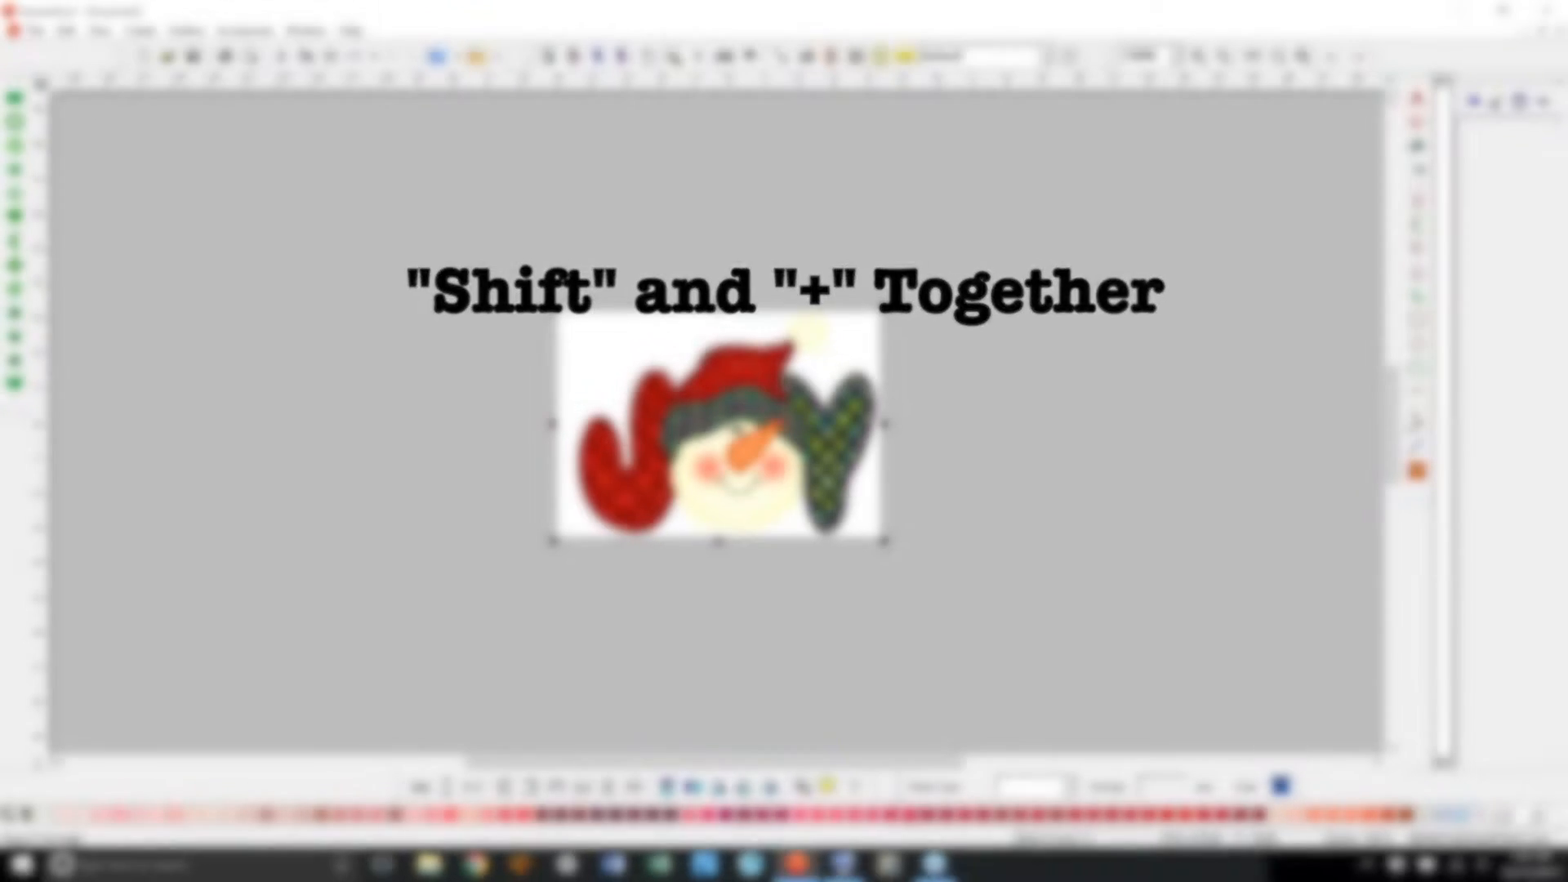
# Step: Show the embroidery hoop and set its machine hoop type to Medium 100x100
pyautogui.click(832, 56)
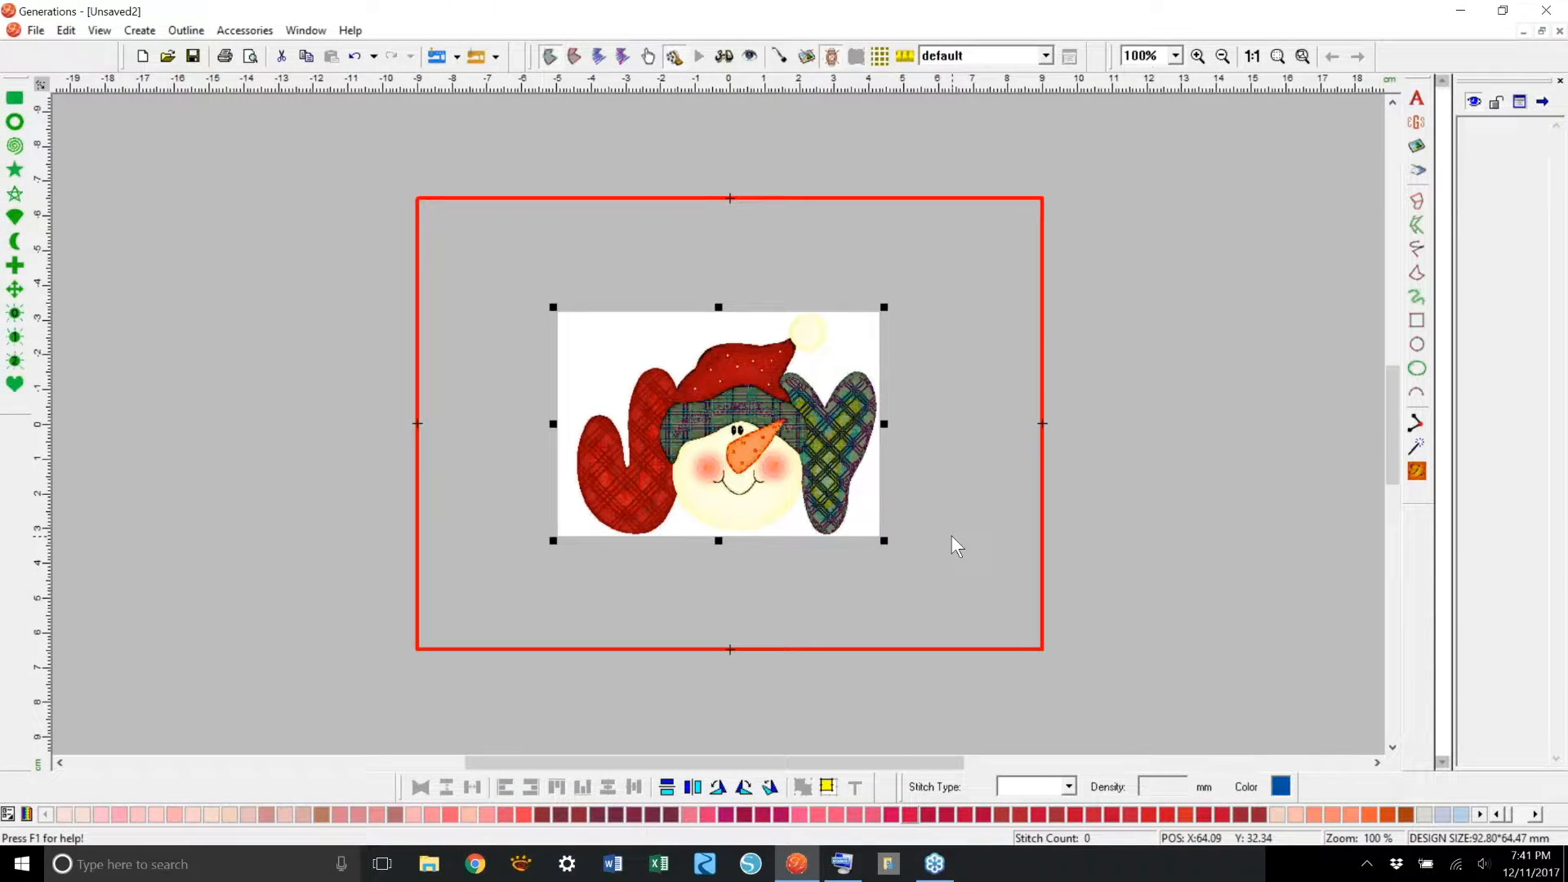
pyautogui.click(67, 31)
pyautogui.moveTo(100, 31)
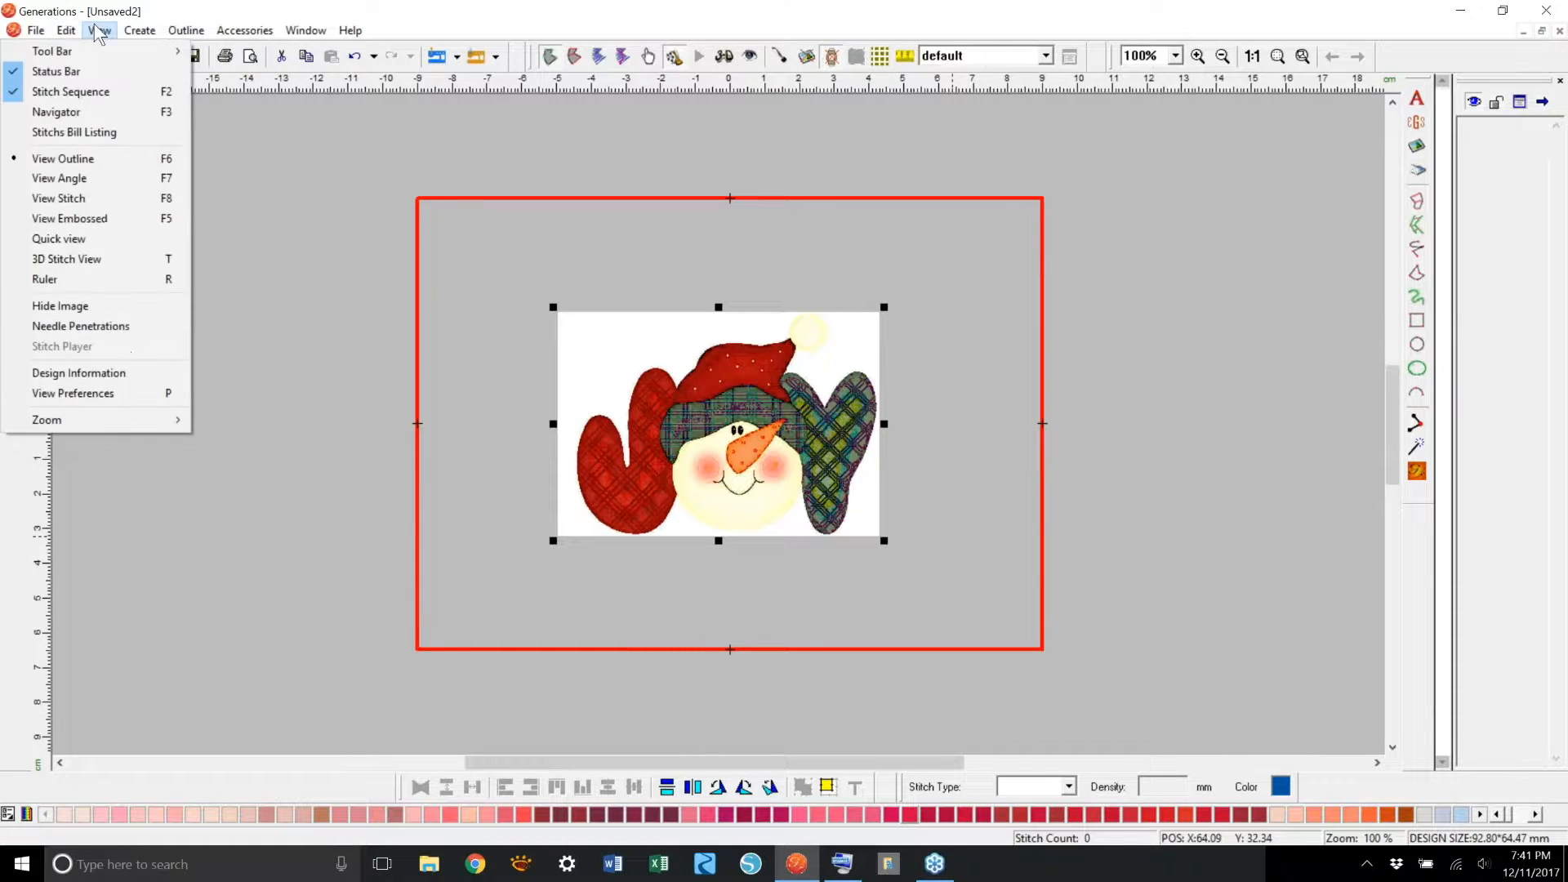
pyautogui.click(97, 393)
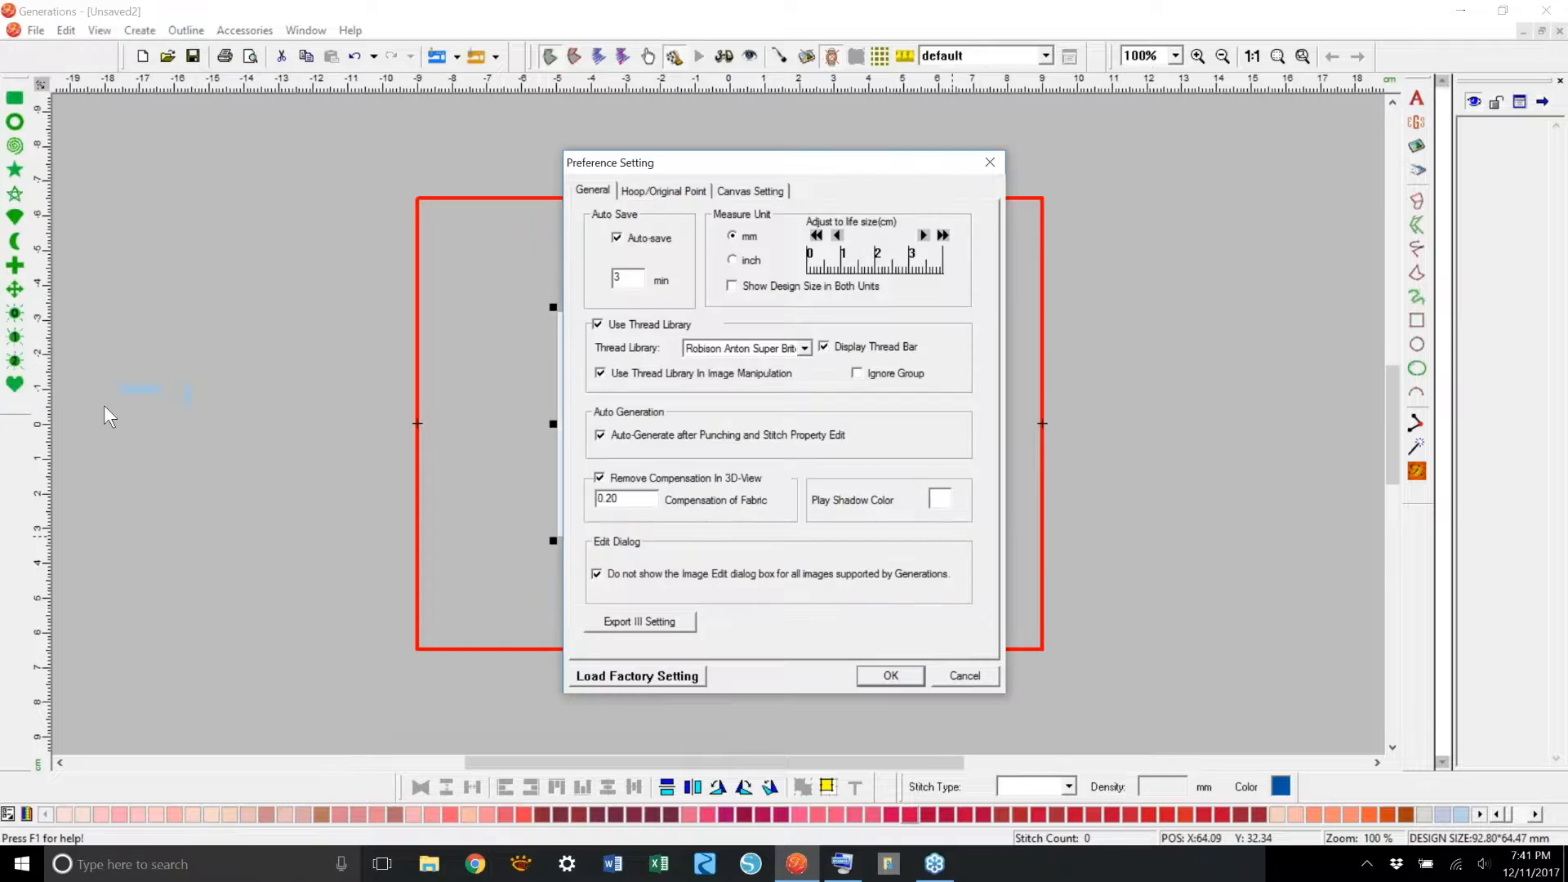
pyautogui.click(692, 192)
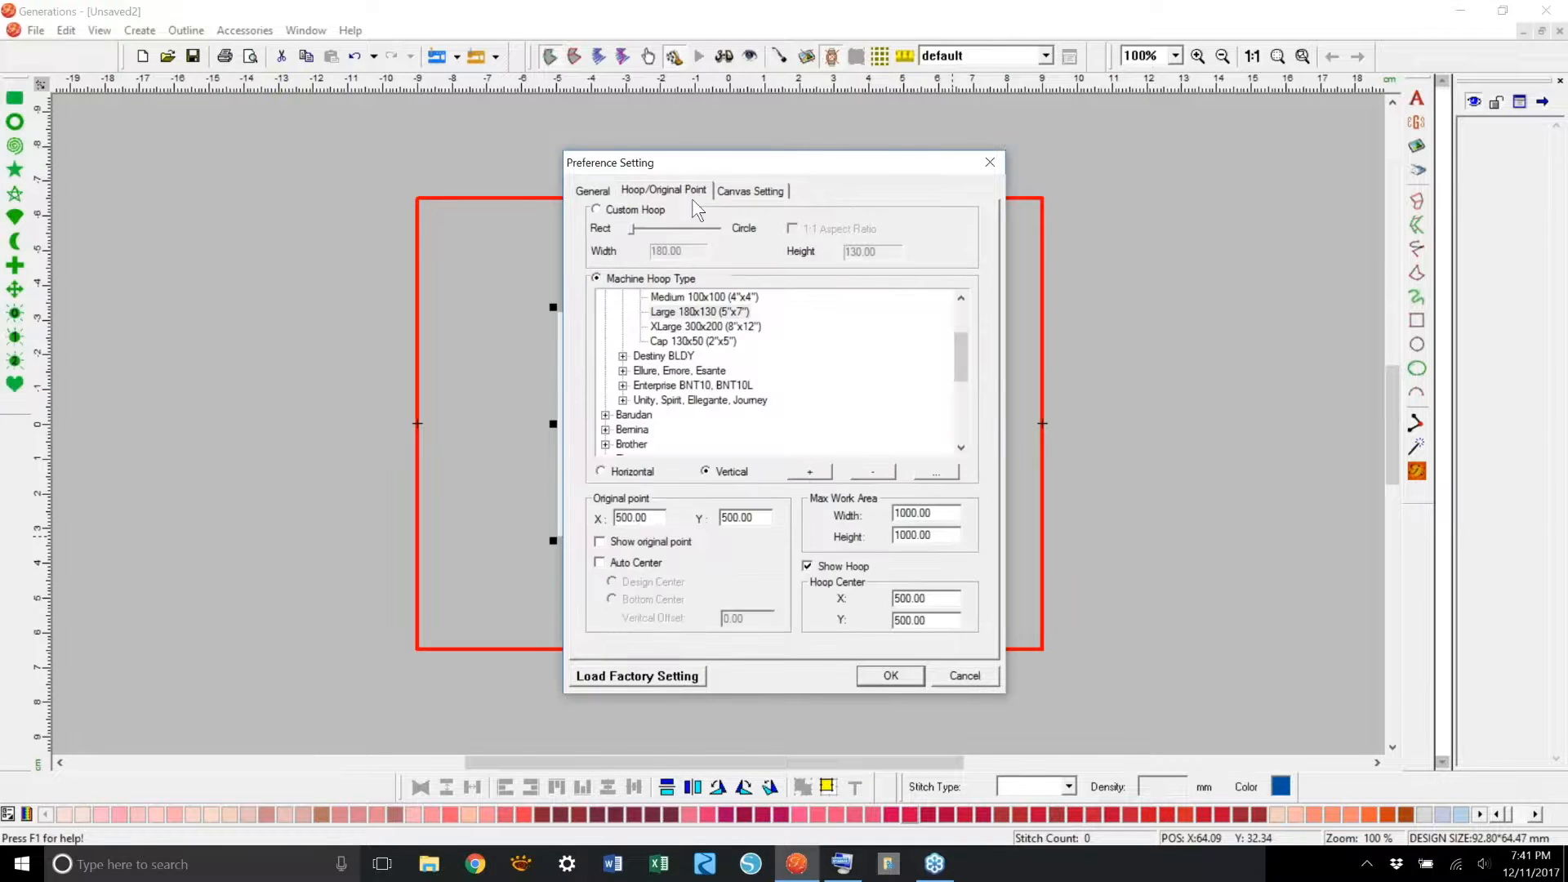
pyautogui.click(732, 298)
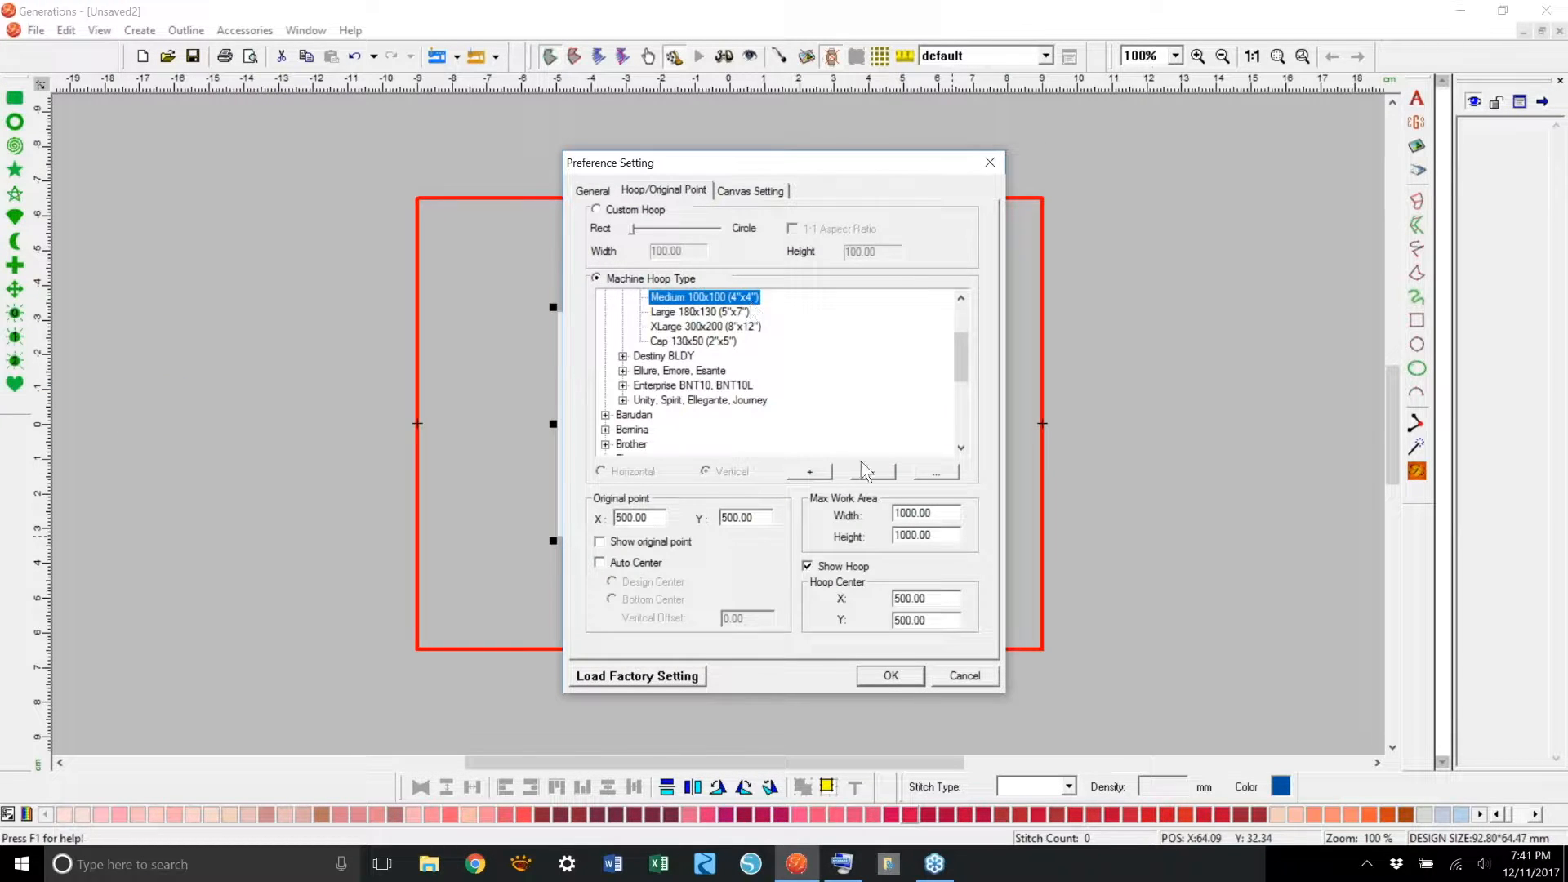
pyautogui.click(876, 674)
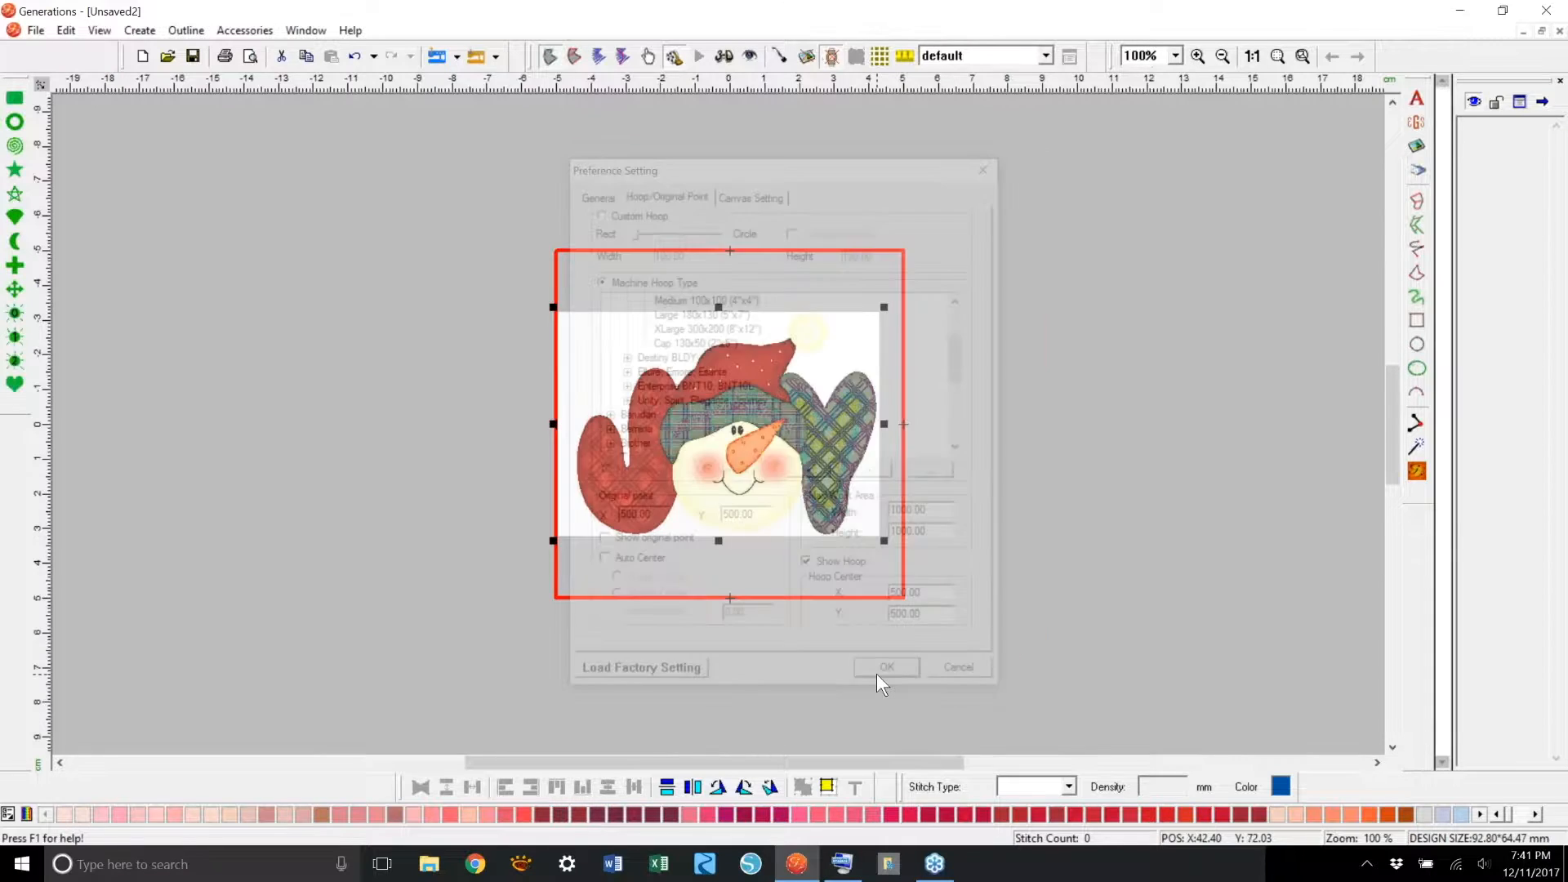
# Step: Centre the snowman image inside the hoop and lock it in place
pyautogui.moveTo(859, 497); pyautogui.dragTo(869, 495)
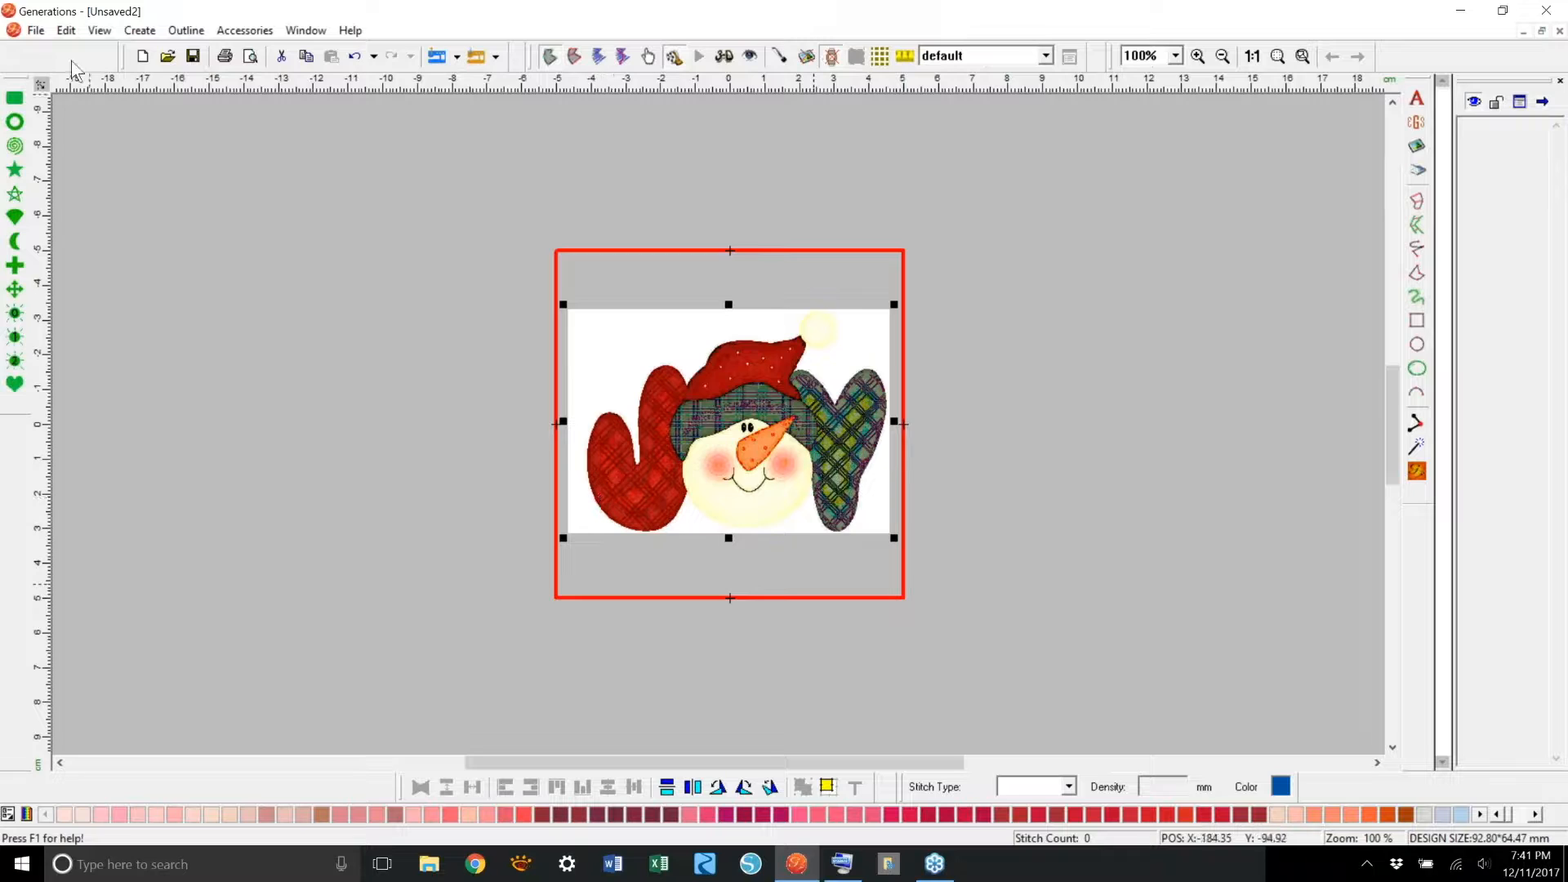
pyautogui.click(66, 30)
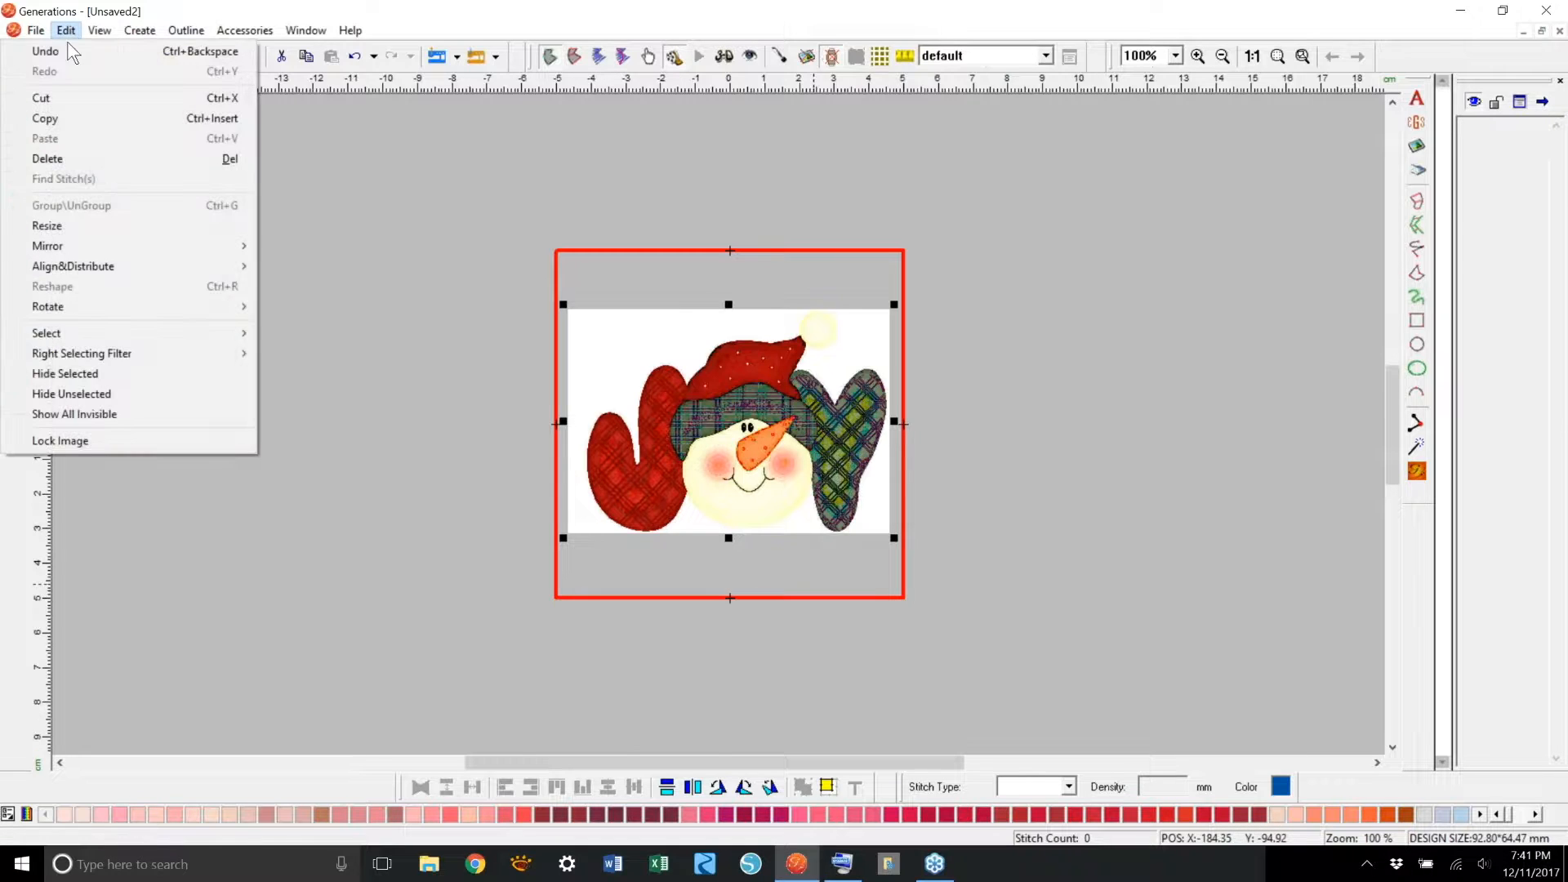
pyautogui.click(74, 441)
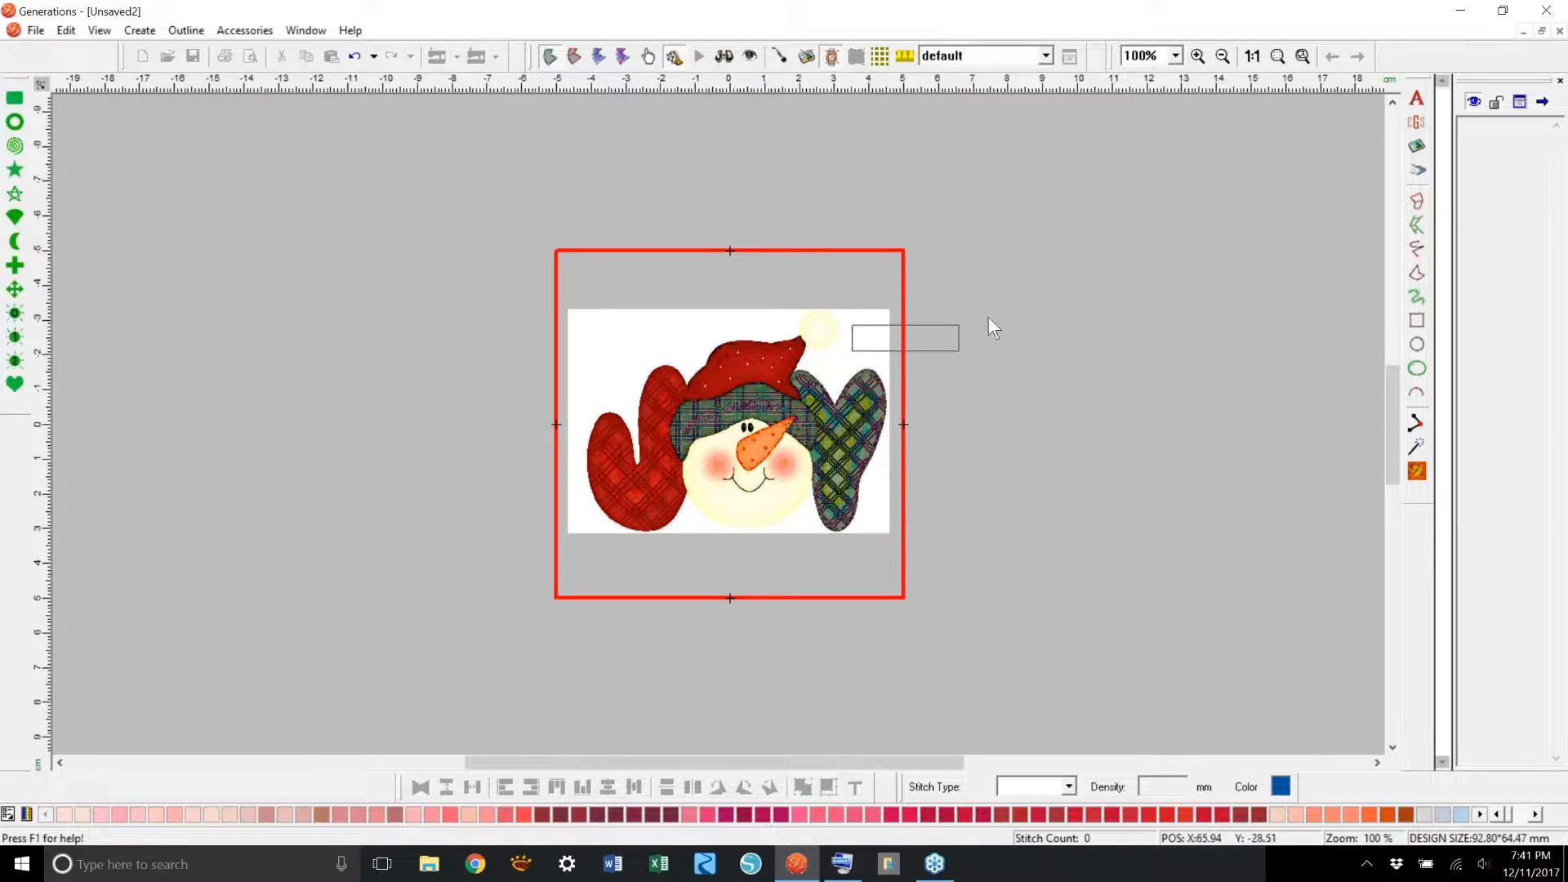
pyautogui.moveTo(809, 426); pyautogui.dragTo(572, 555)
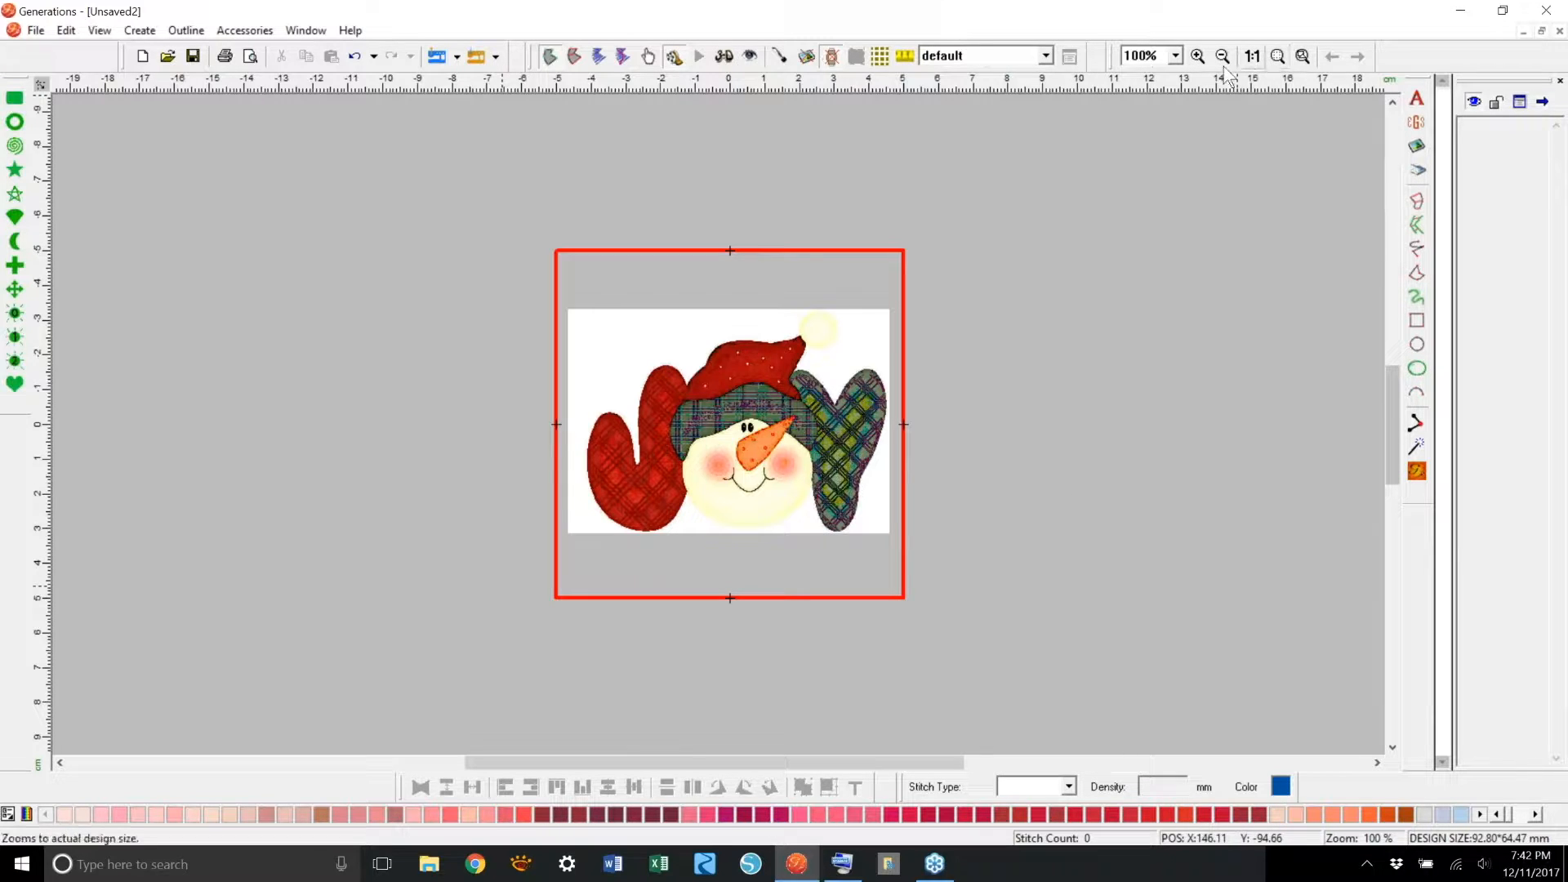
# Step: Trace the green letter Y with a closed freehand Complex Fill area, about 29 by 47 mm, in green thread colour 148E56
pyautogui.click(1276, 56)
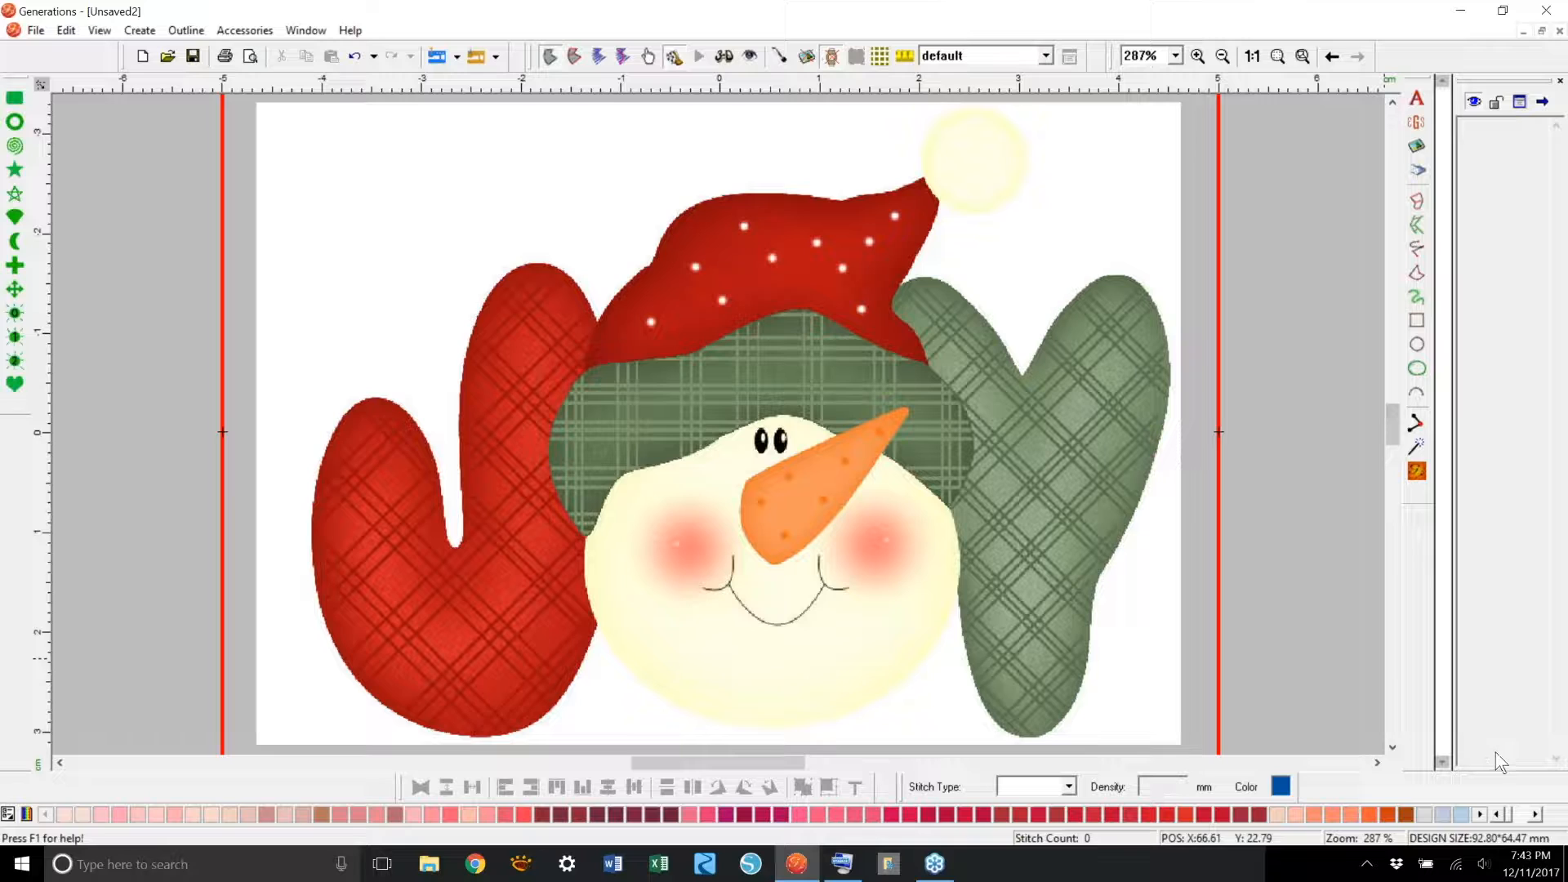
pyautogui.click(1536, 814)
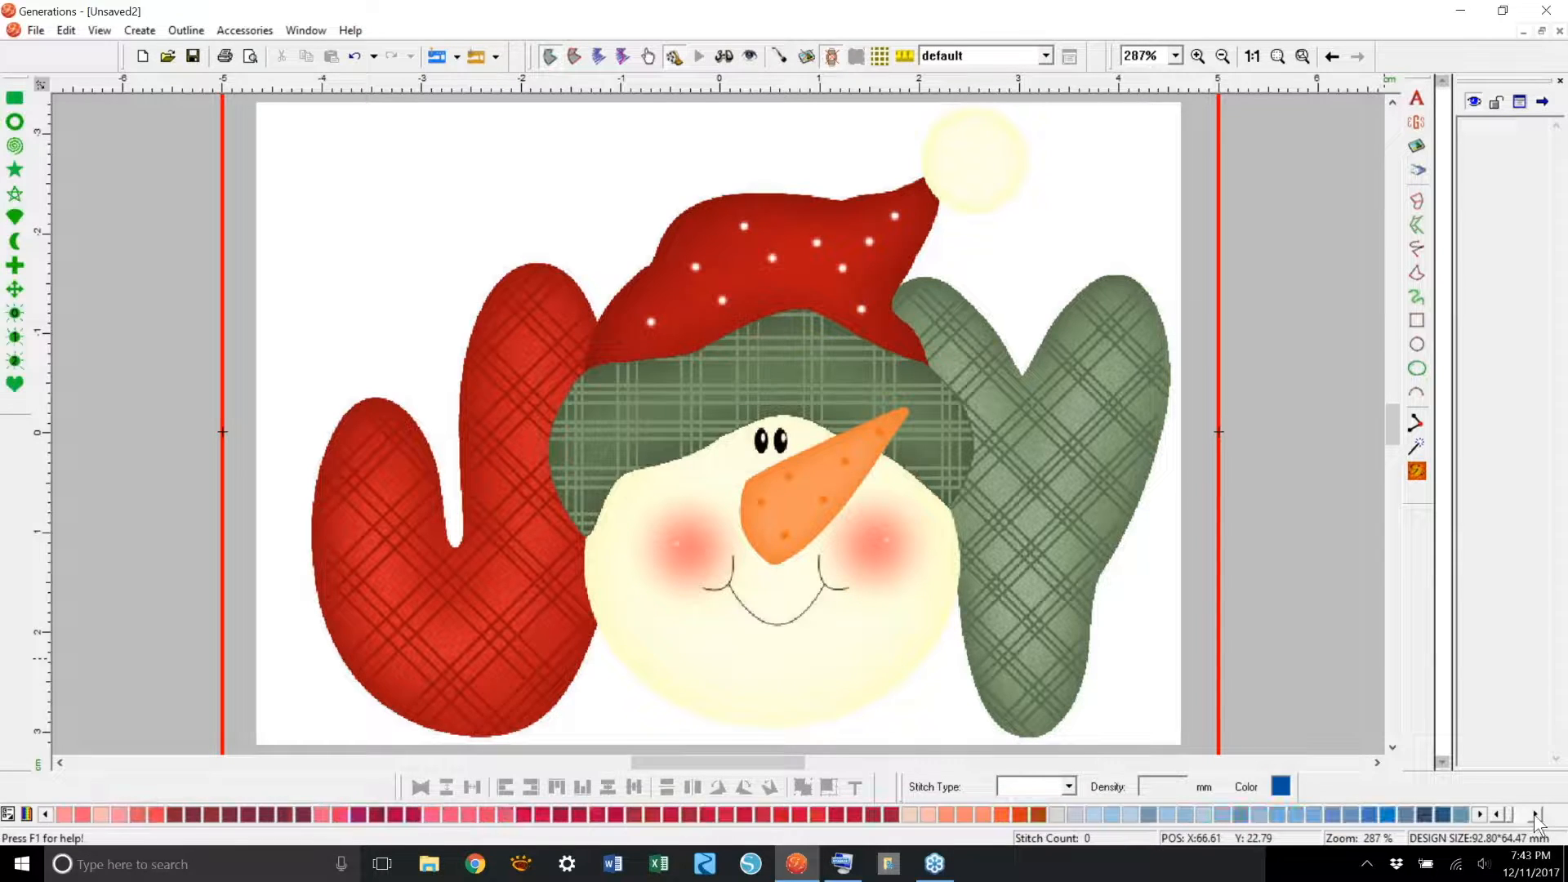
pyautogui.click(1535, 814)
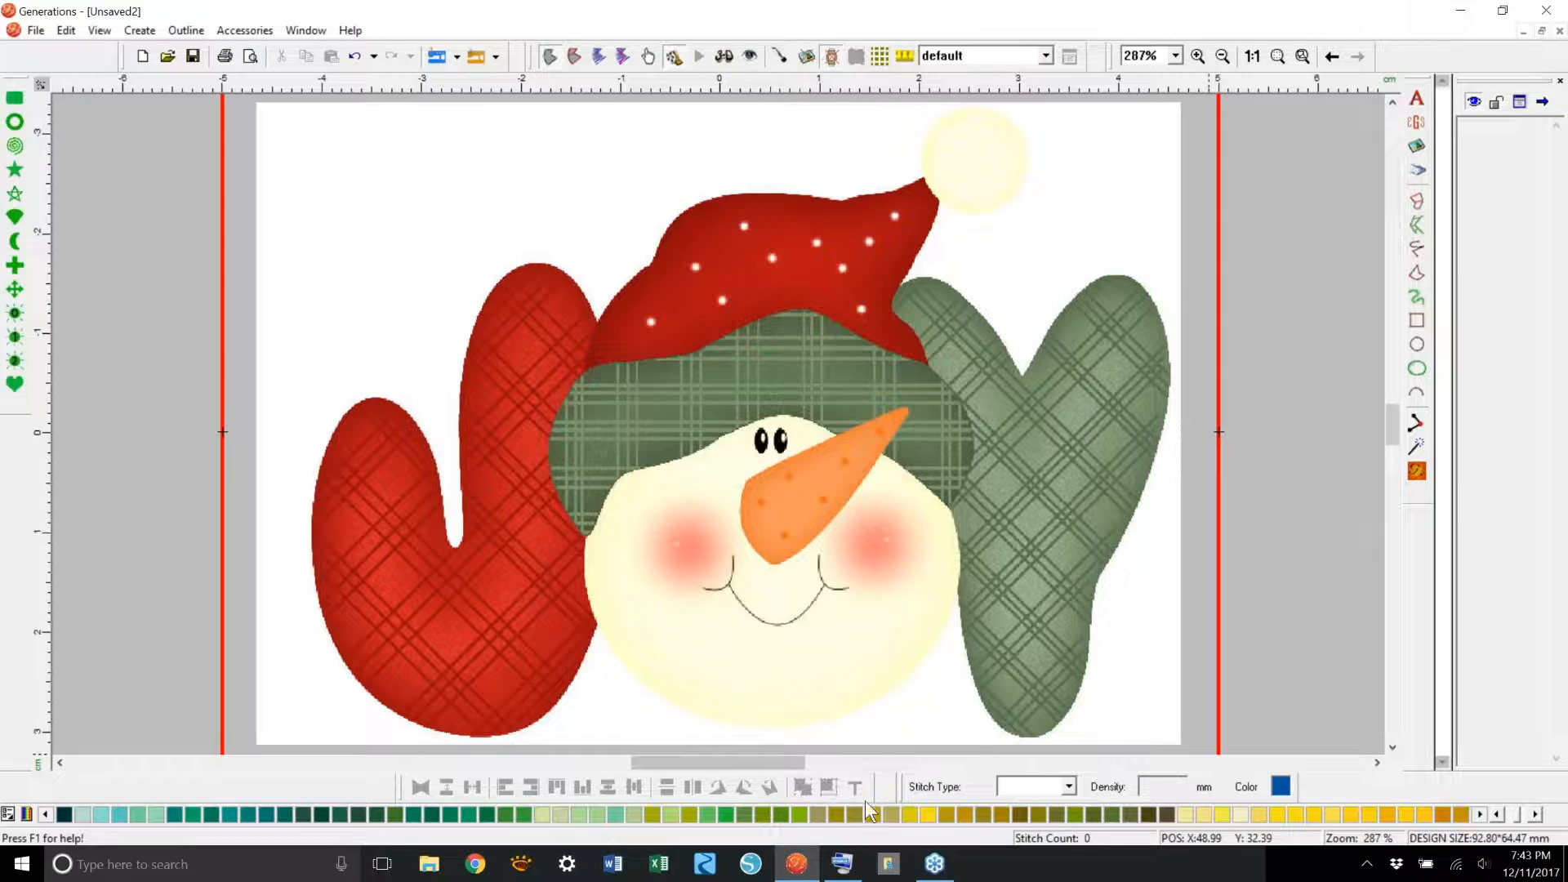
pyautogui.click(781, 814)
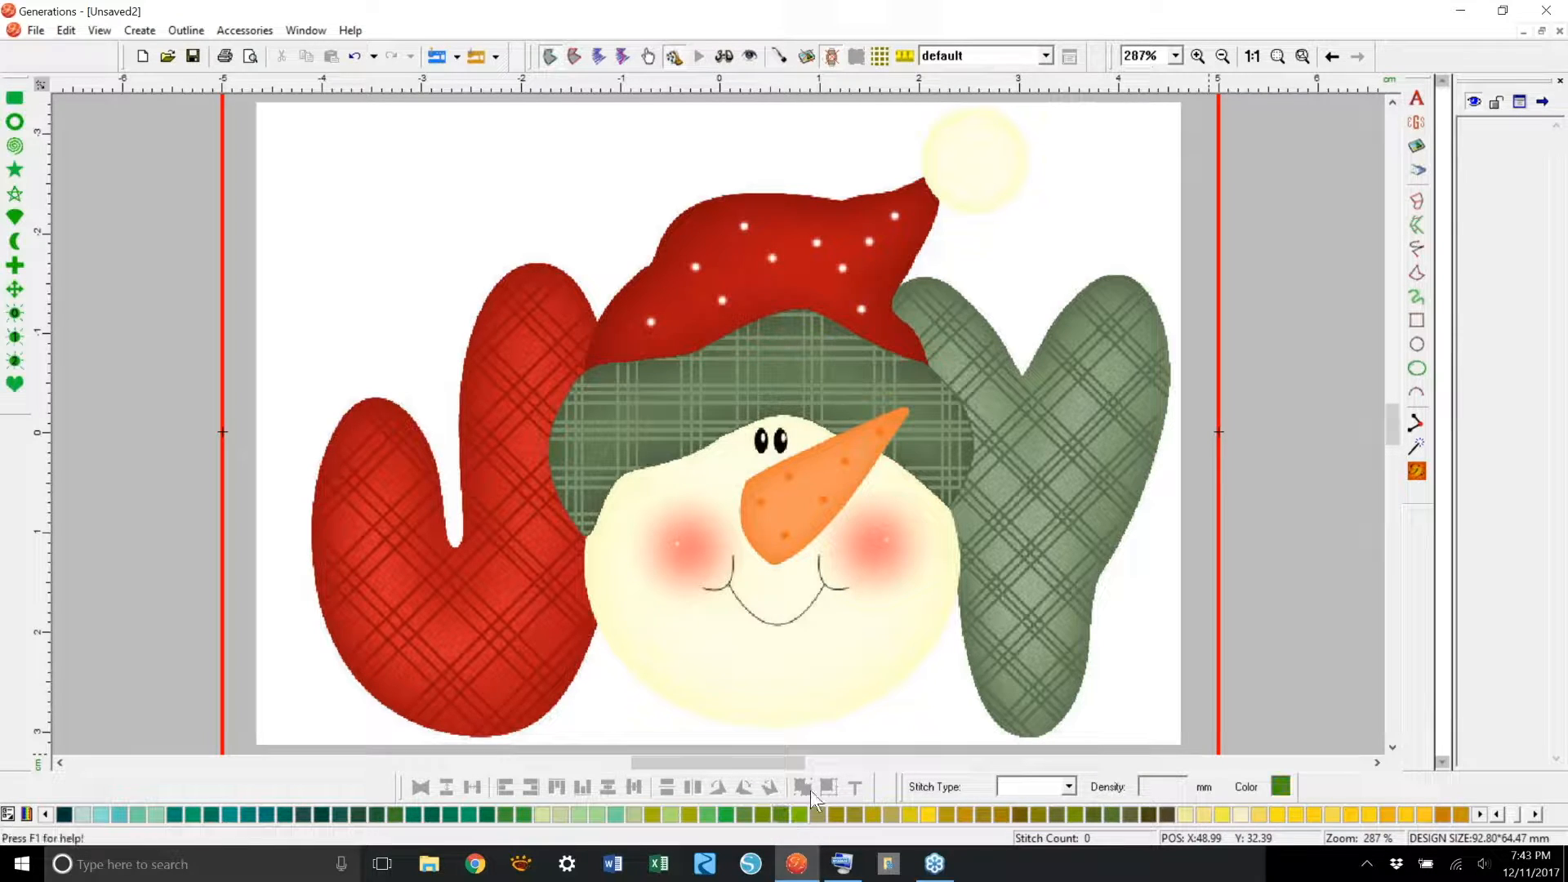
pyautogui.click(1176, 55)
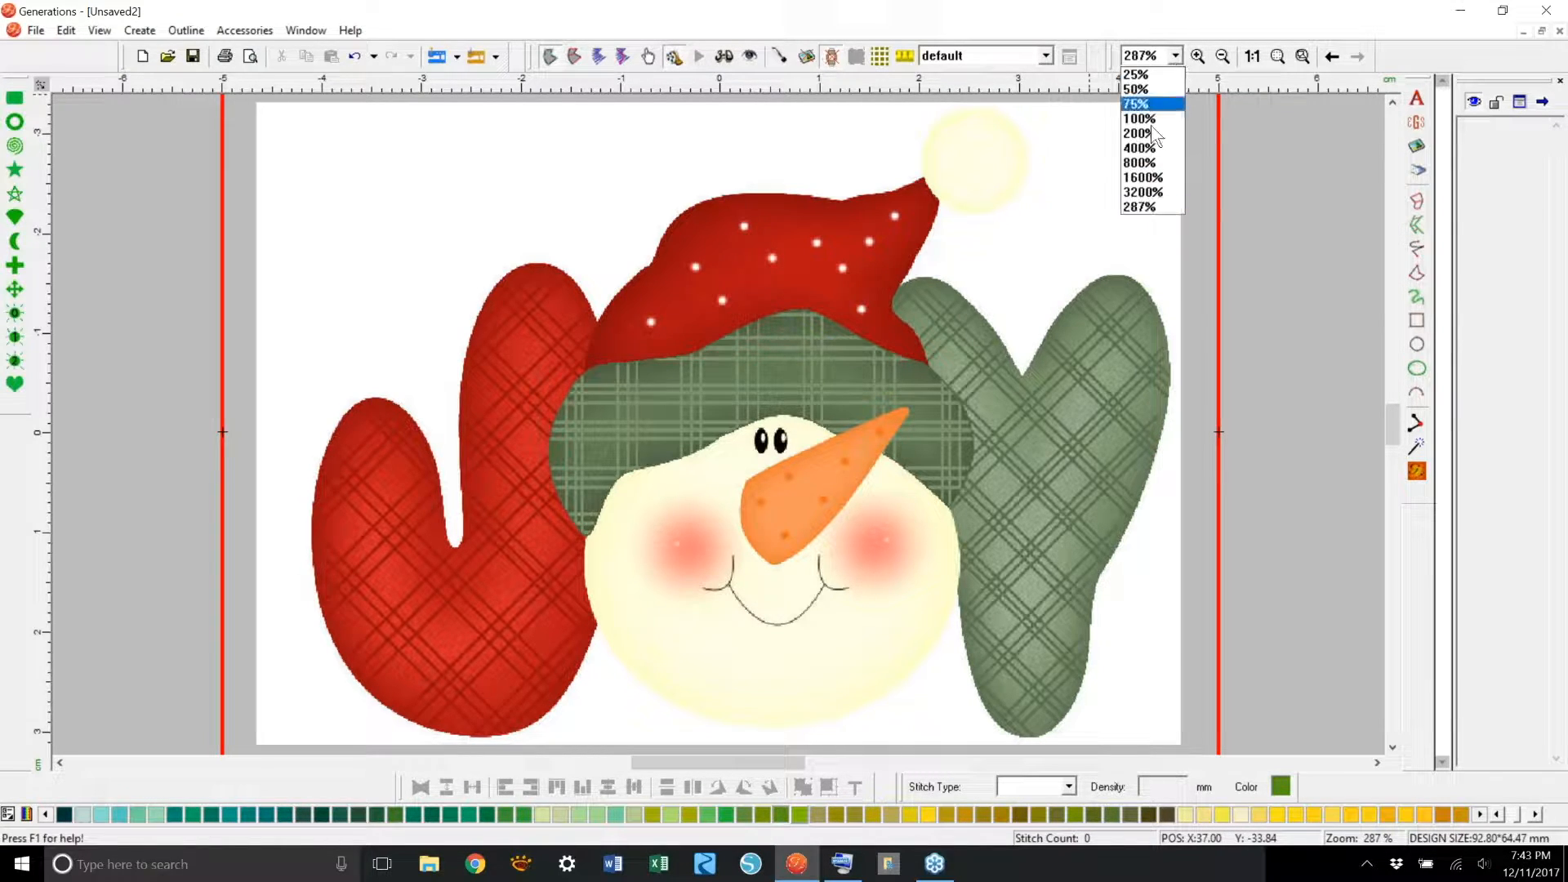
pyautogui.click(1148, 151)
pyautogui.moveTo(768, 762); pyautogui.dragTo(794, 757)
pyautogui.click(1416, 273)
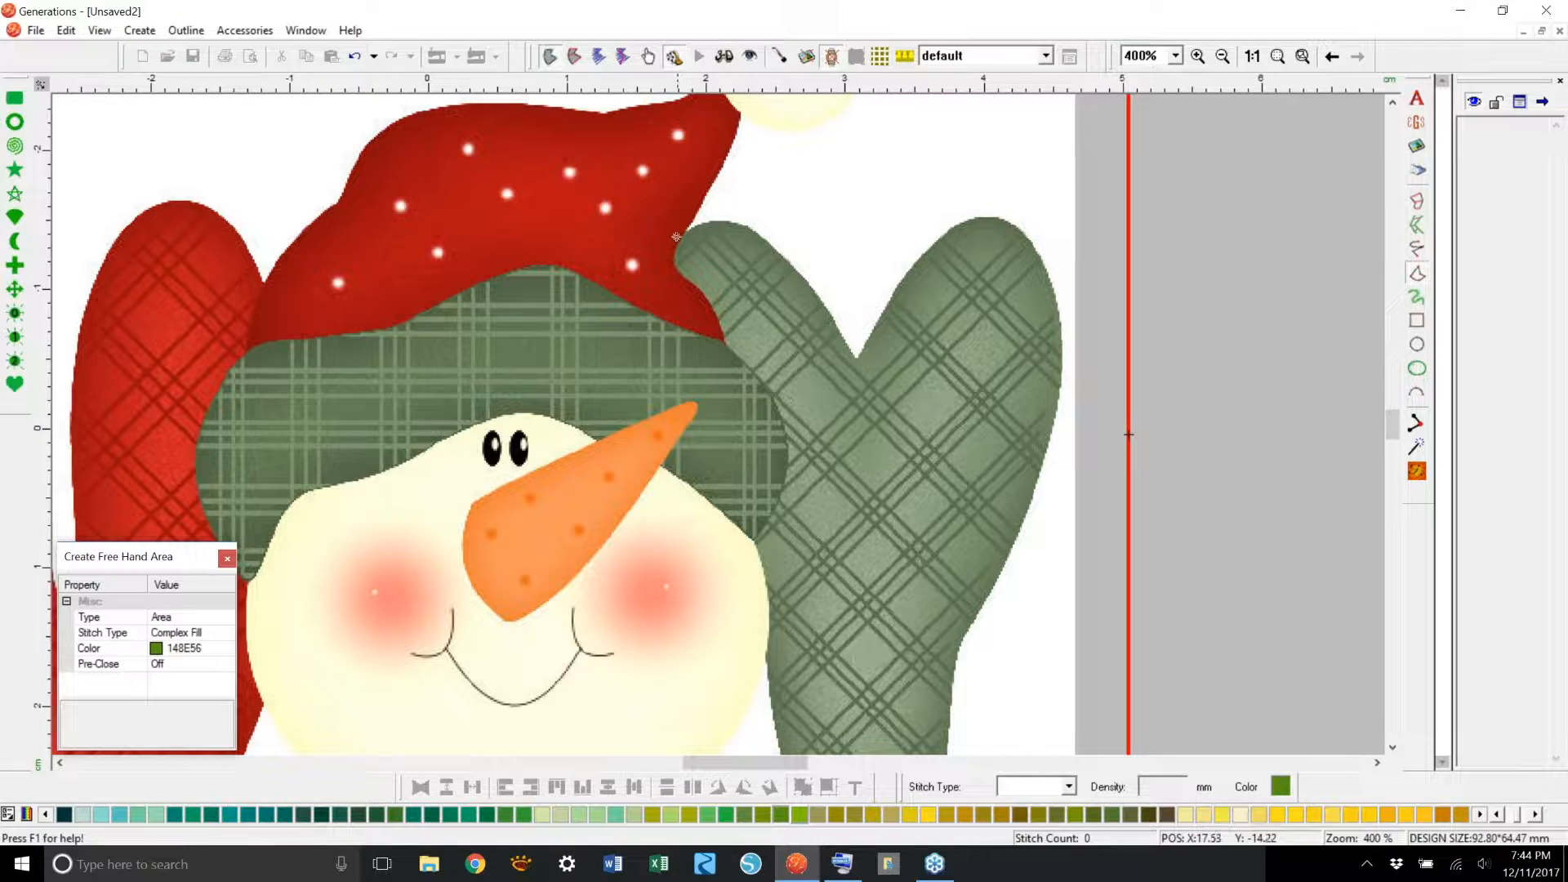
pyautogui.moveTo(677, 237)
pyautogui.mouseDown()
pyautogui.moveTo(741, 217)
pyautogui.moveTo(839, 317)
pyautogui.moveTo(853, 358)
pyautogui.moveTo(937, 236)
pyautogui.moveTo(990, 214)
pyautogui.moveTo(1035, 243)
pyautogui.moveTo(1056, 406)
pyautogui.moveTo(955, 657)
pyautogui.moveTo(946, 742)
pyautogui.moveTo(938, 489)
pyautogui.moveTo(902, 553)
pyautogui.moveTo(854, 568)
pyautogui.moveTo(812, 539)
pyautogui.moveTo(779, 466)
pyautogui.moveTo(750, 243)
pyautogui.moveTo(765, 217)
pyautogui.moveTo(753, 260)
pyautogui.moveTo(780, 174)
pyautogui.moveTo(774, 85)
pyautogui.moveTo(768, 412)
pyautogui.moveTo(717, 378)
pyautogui.moveTo(679, 272)
pyautogui.mouseUp()
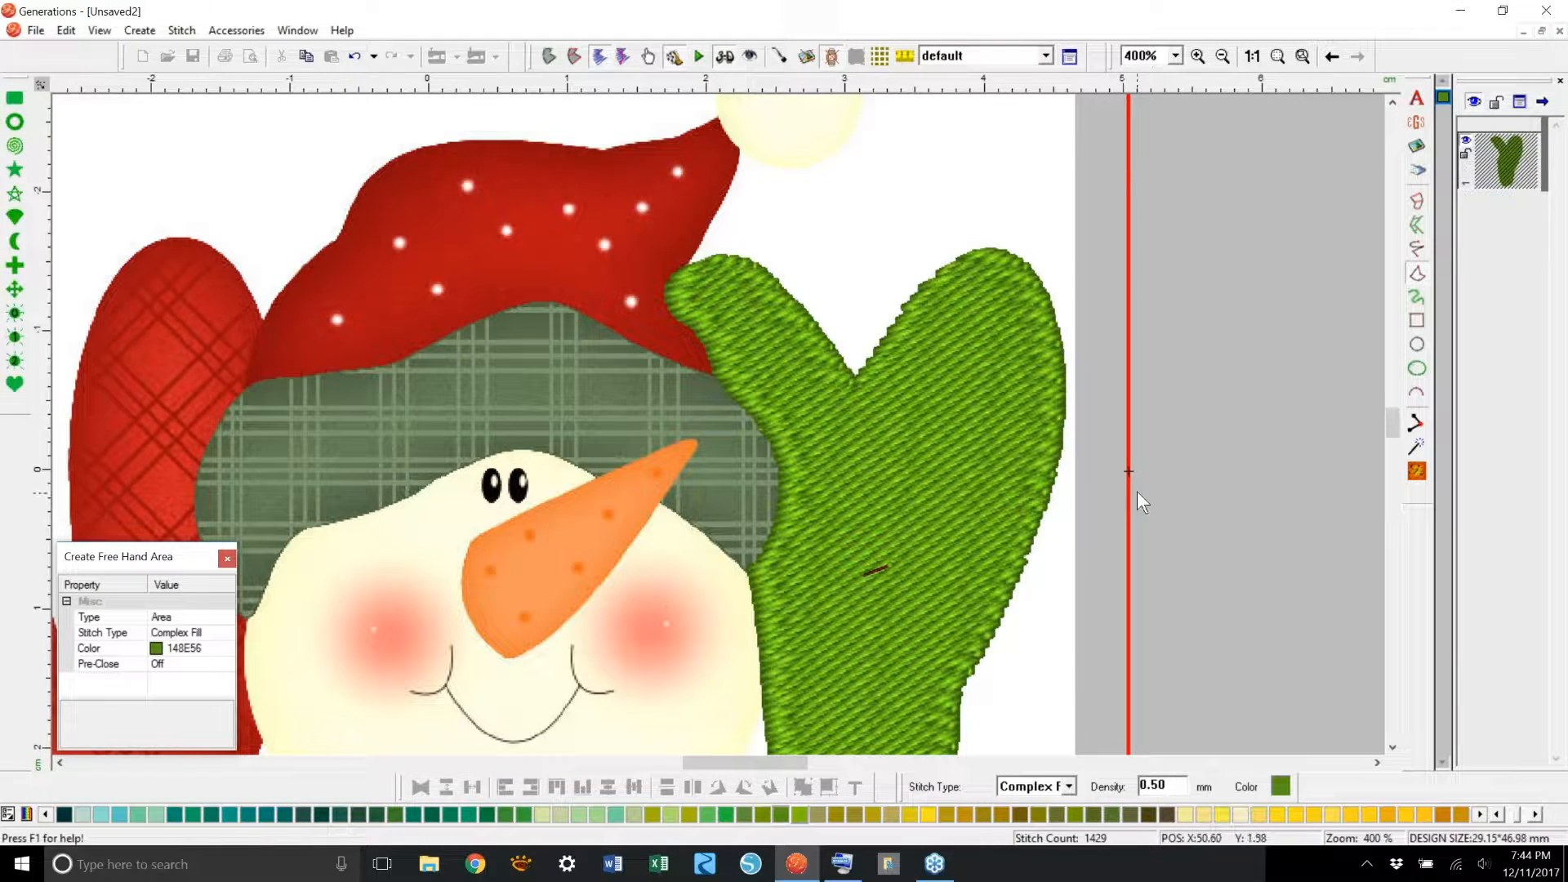
pyautogui.moveTo(1390, 431); pyautogui.dragTo(1395, 429)
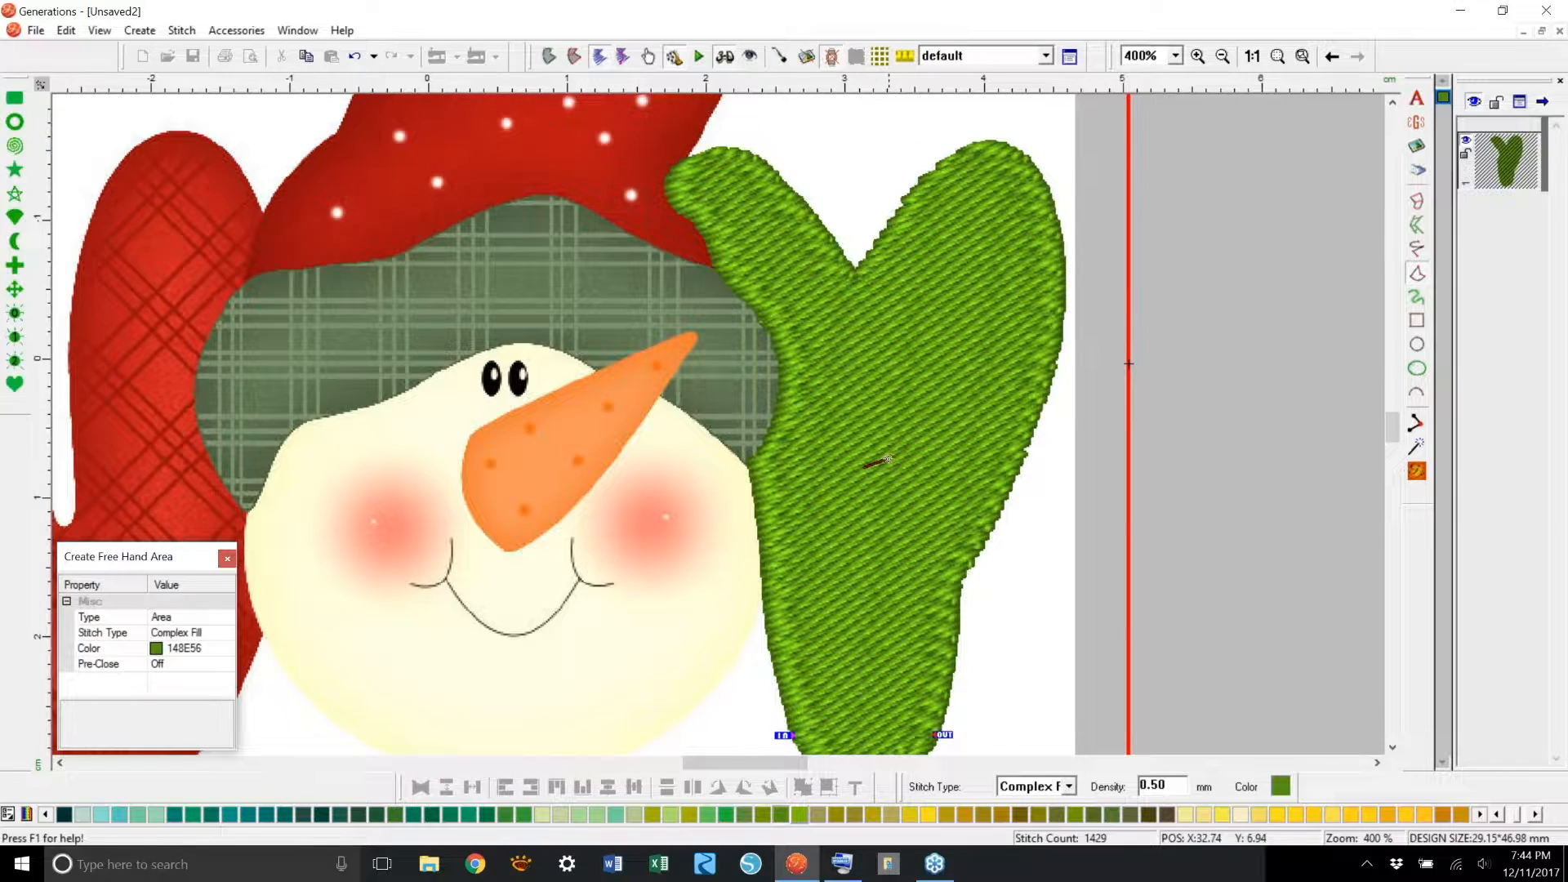
pyautogui.press('Escape')
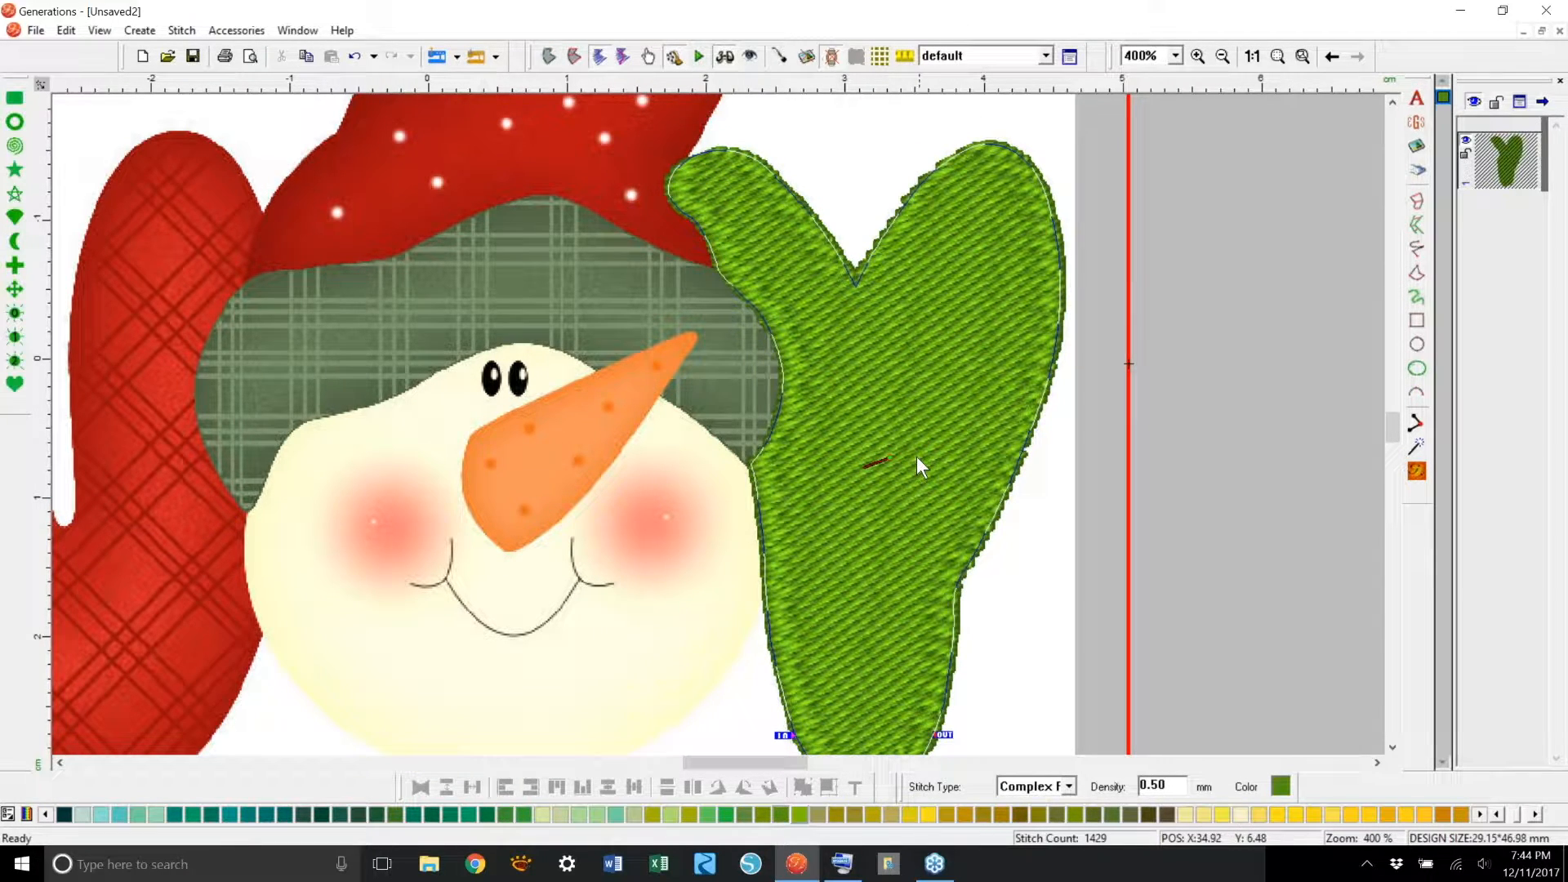
# Step: Turn off the 3D stitch display and rotate the Y fill's stitch angle to nearly vertical
pyautogui.click(723, 59)
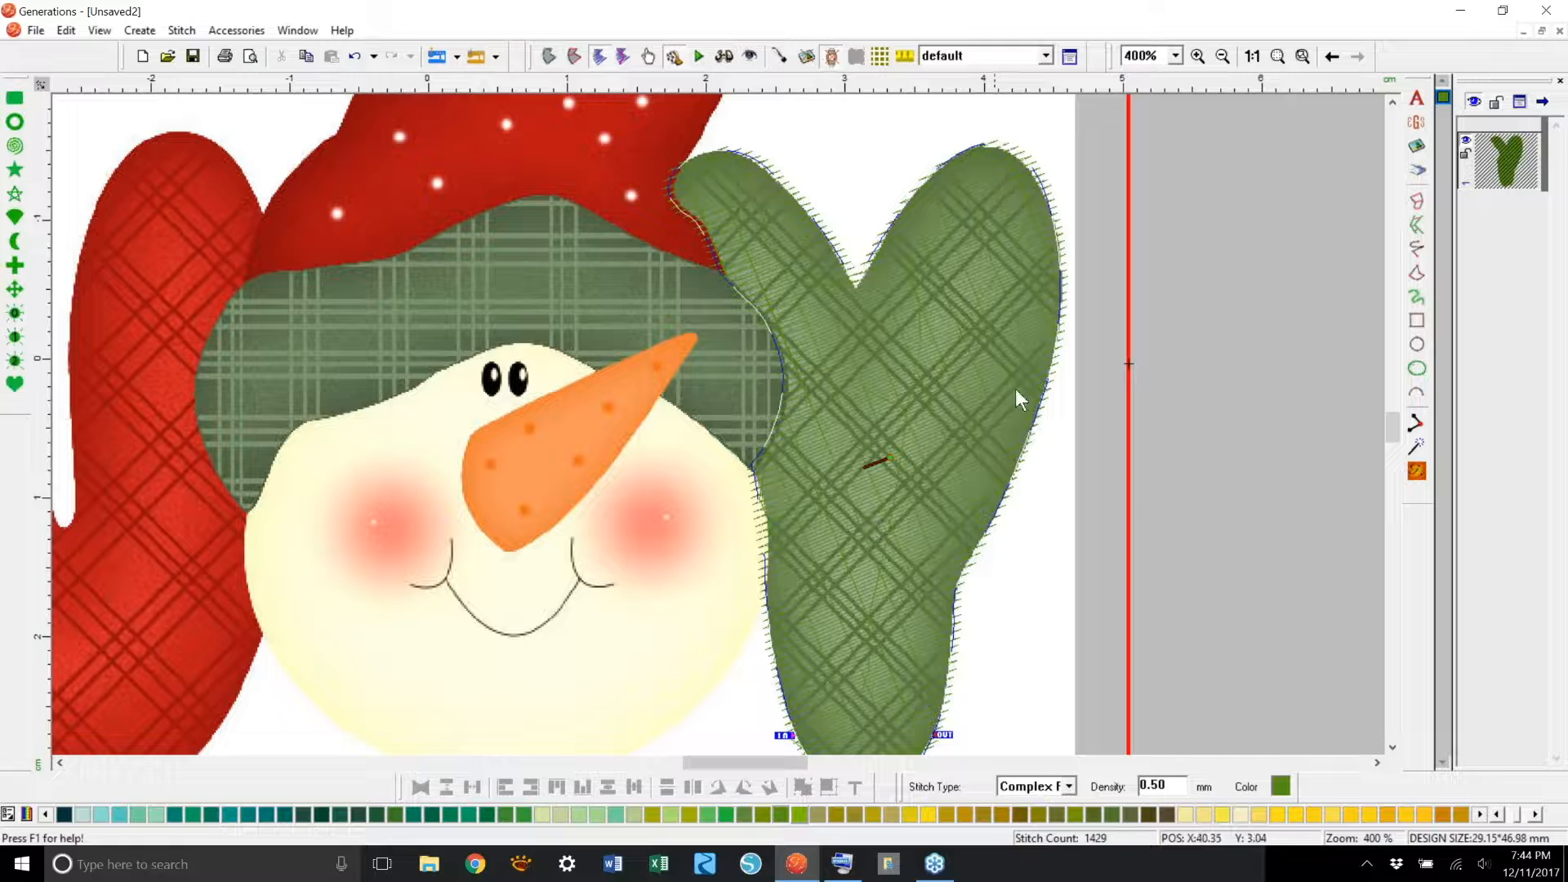
pyautogui.moveTo(887, 467); pyautogui.dragTo(868, 430)
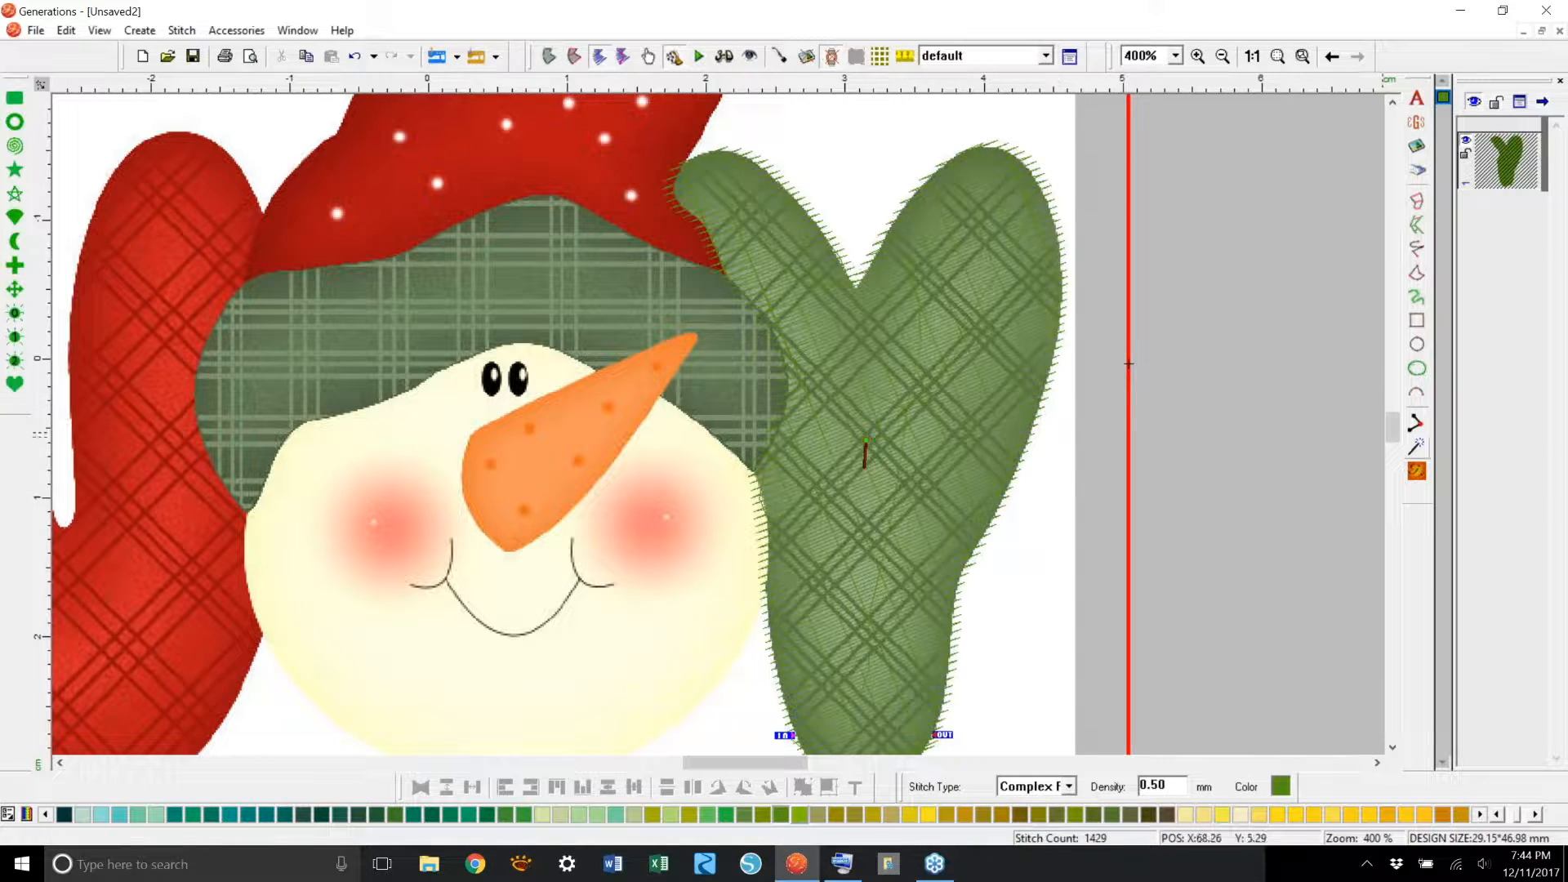
pyautogui.click(1419, 473)
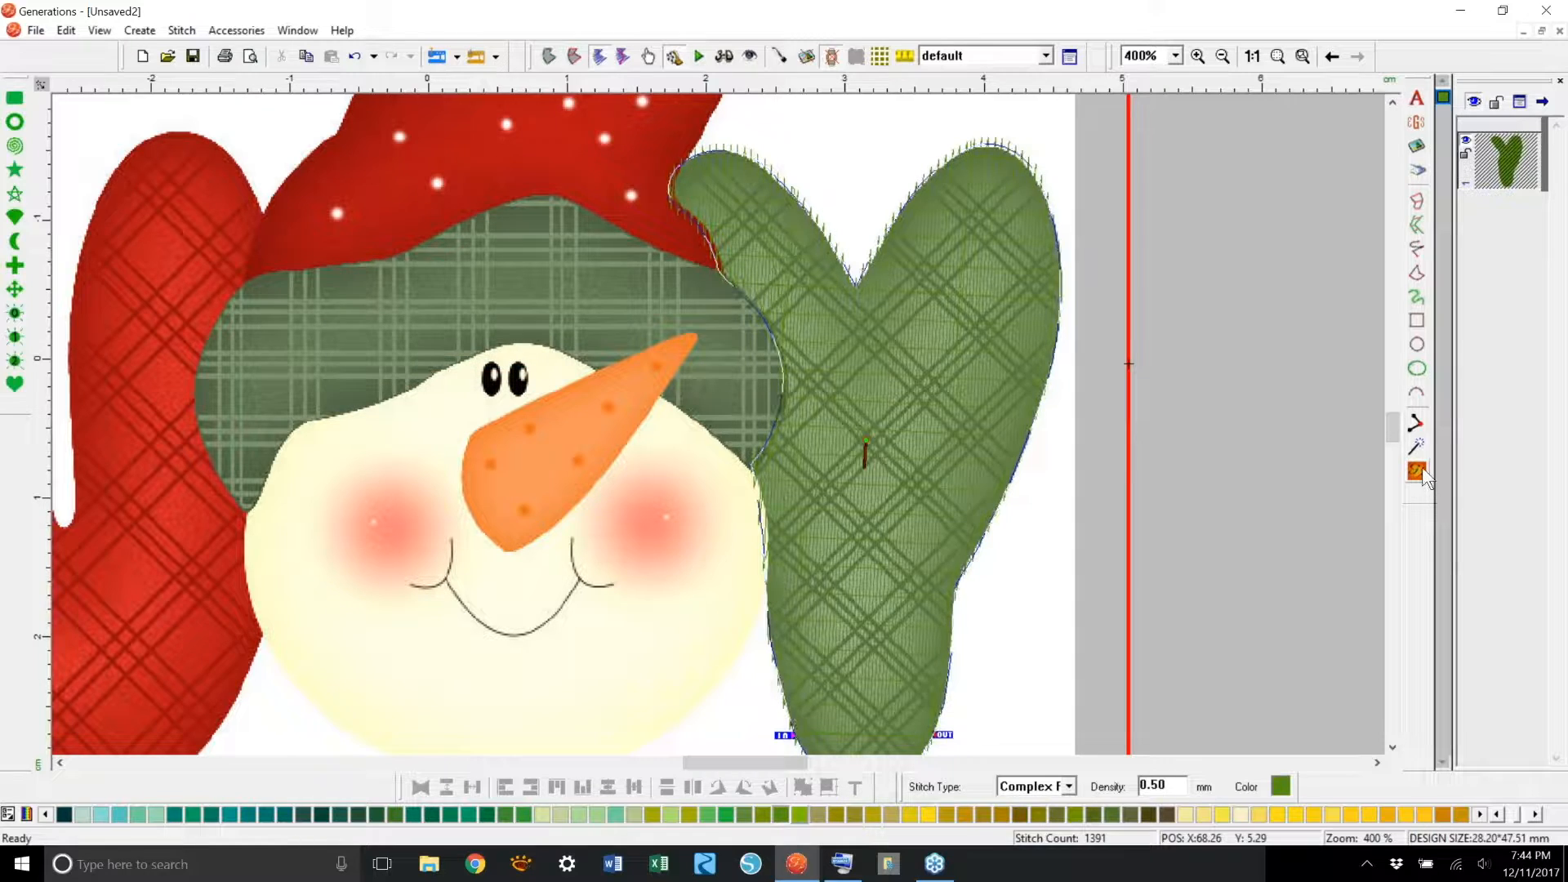
pyautogui.click(740, 56)
pyautogui.click(740, 55)
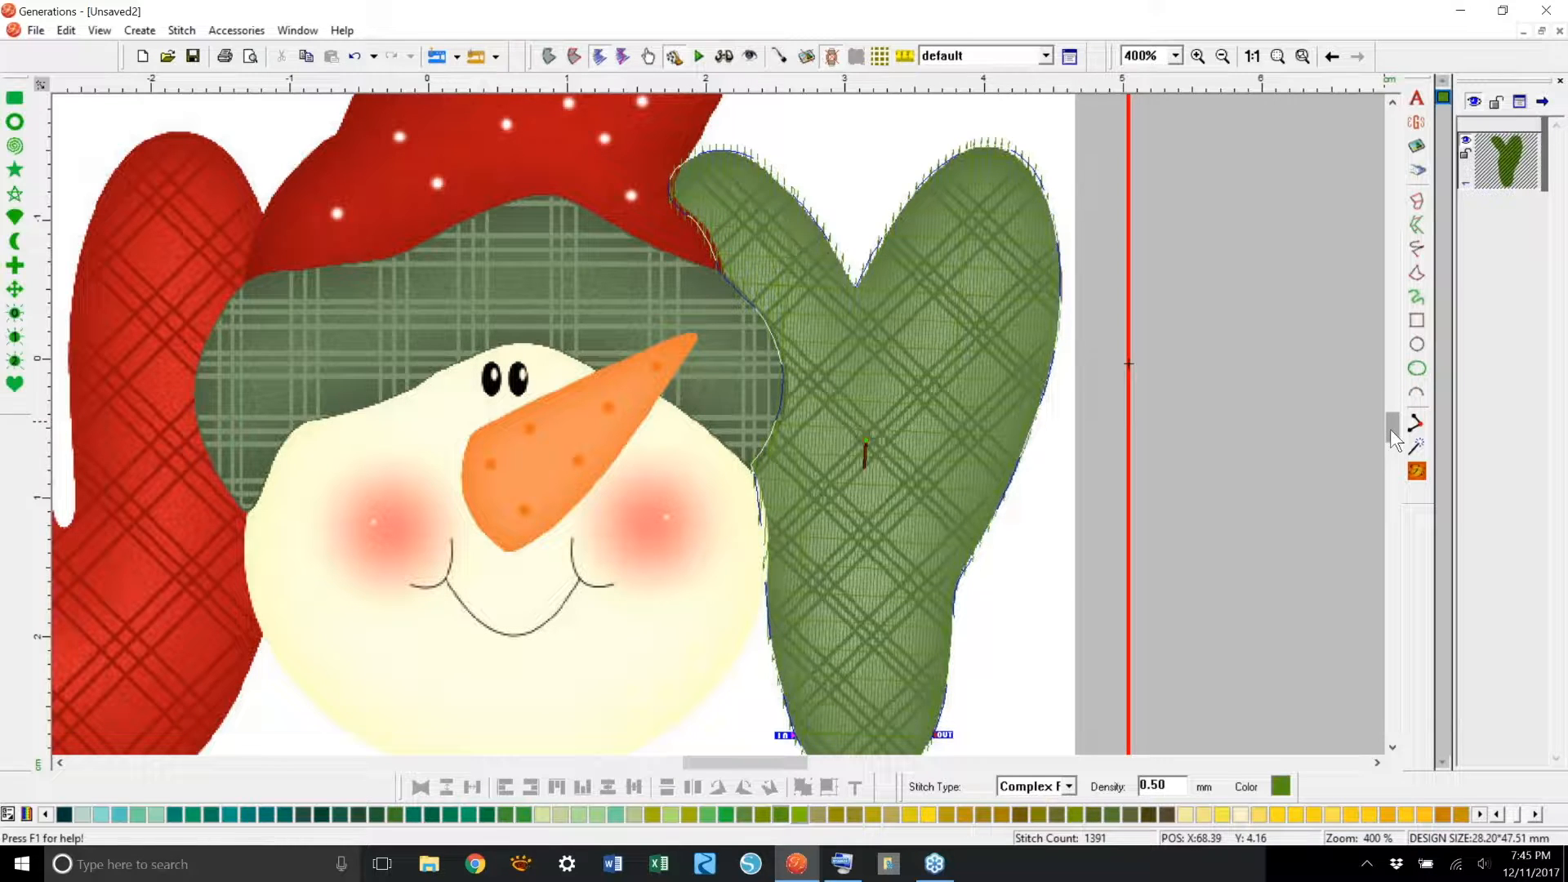
pyautogui.scroll(-1, 1388, 427)
pyautogui.moveTo(1388, 430); pyautogui.dragTo(1388, 426)
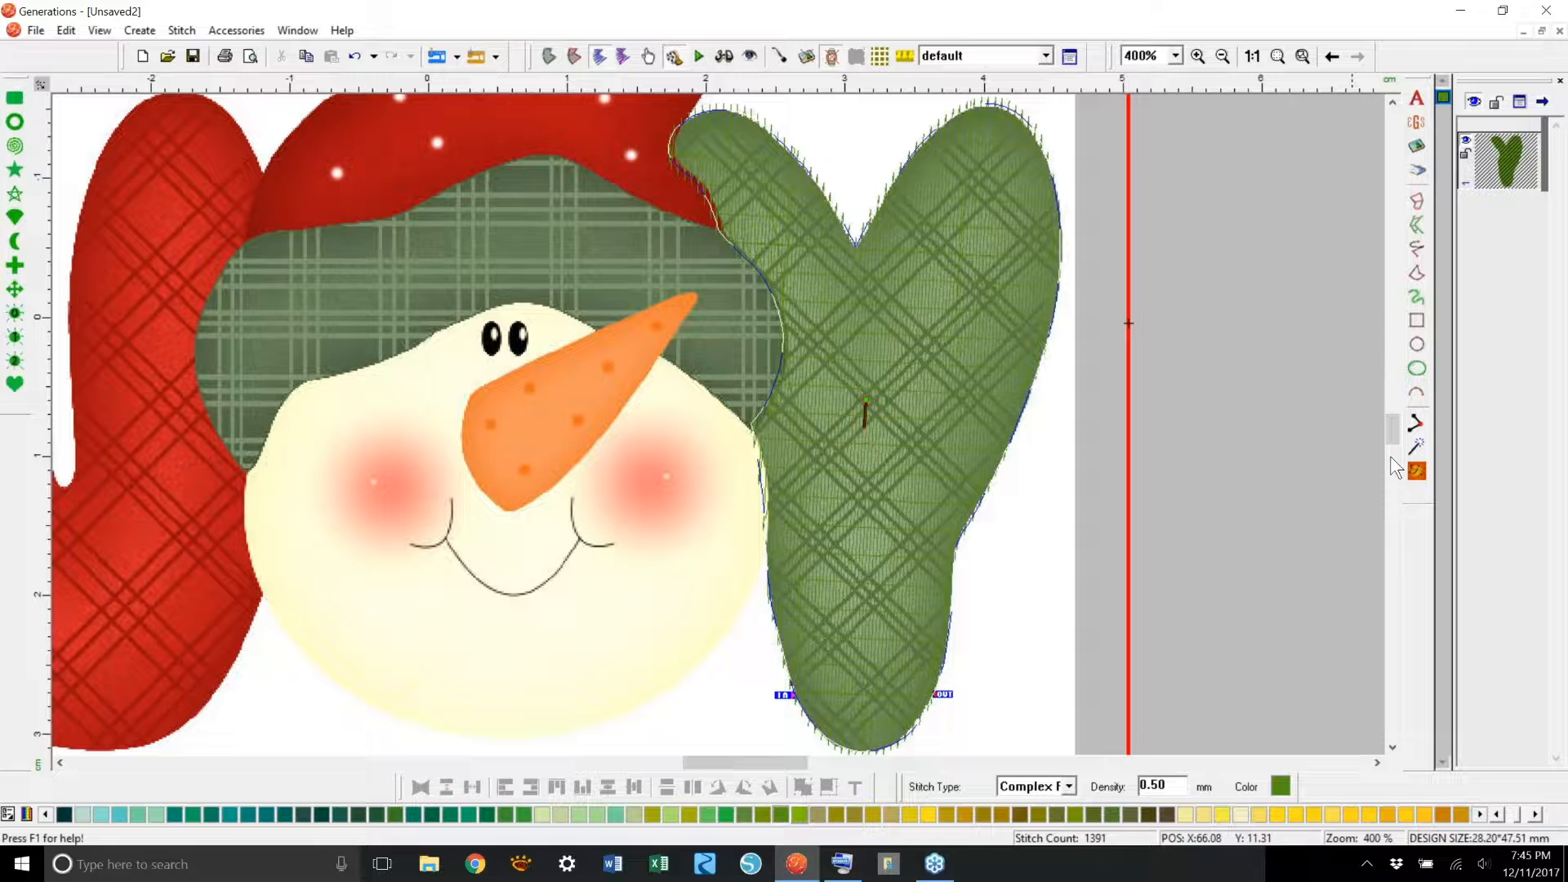
pyautogui.moveTo(1390, 432); pyautogui.dragTo(1390, 427)
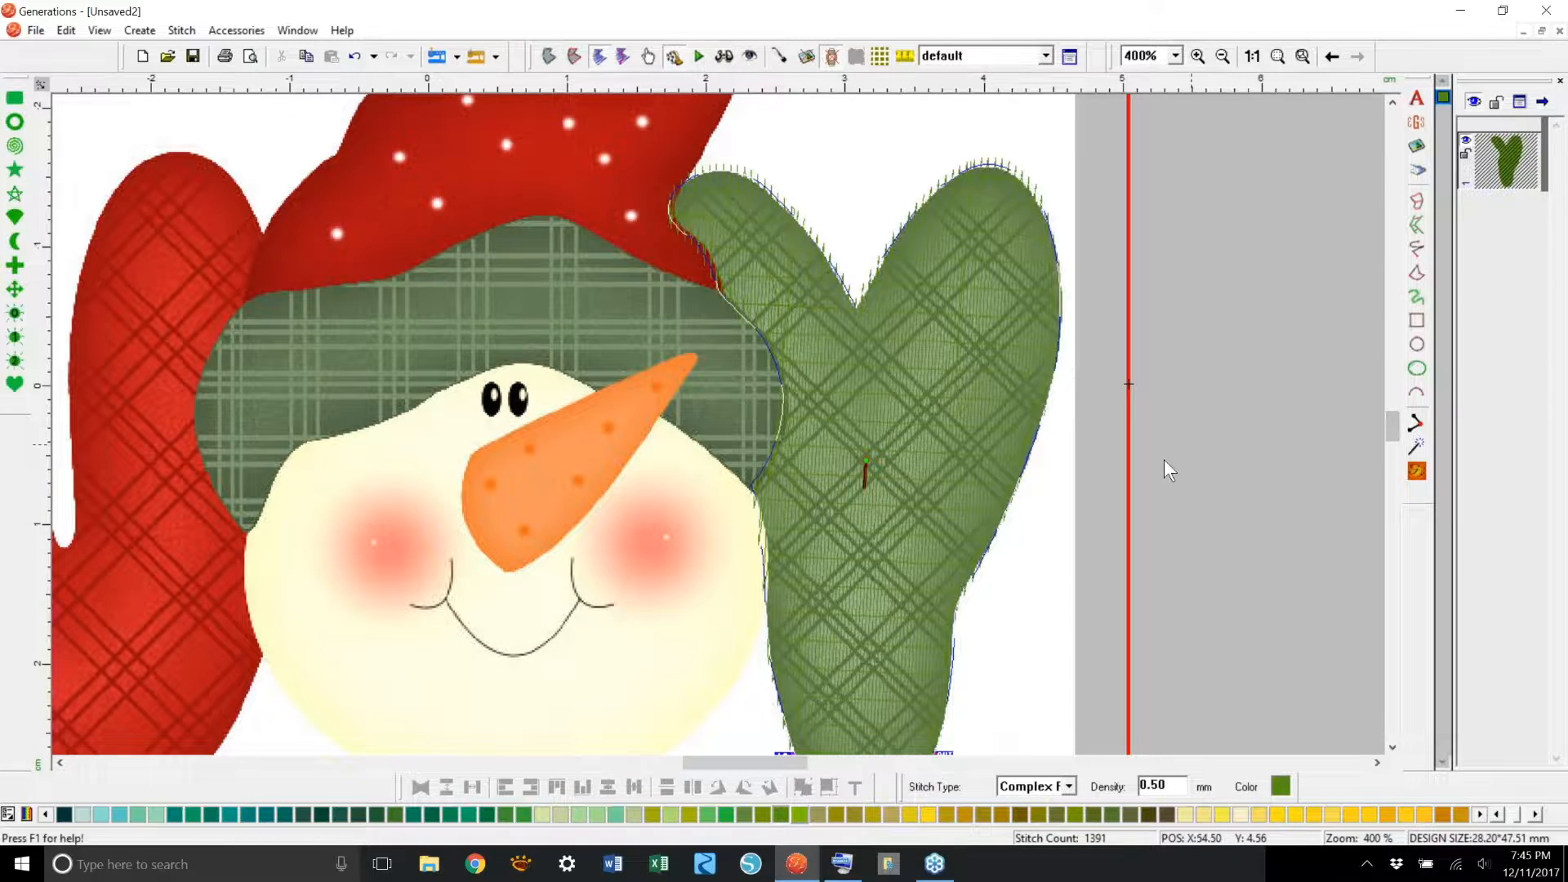
# Step: Create a Triple Run outline from the Y area's edges, applied to the outside border with an offset of 0
pyautogui.click(548, 54)
pyautogui.rightClick(954, 394)
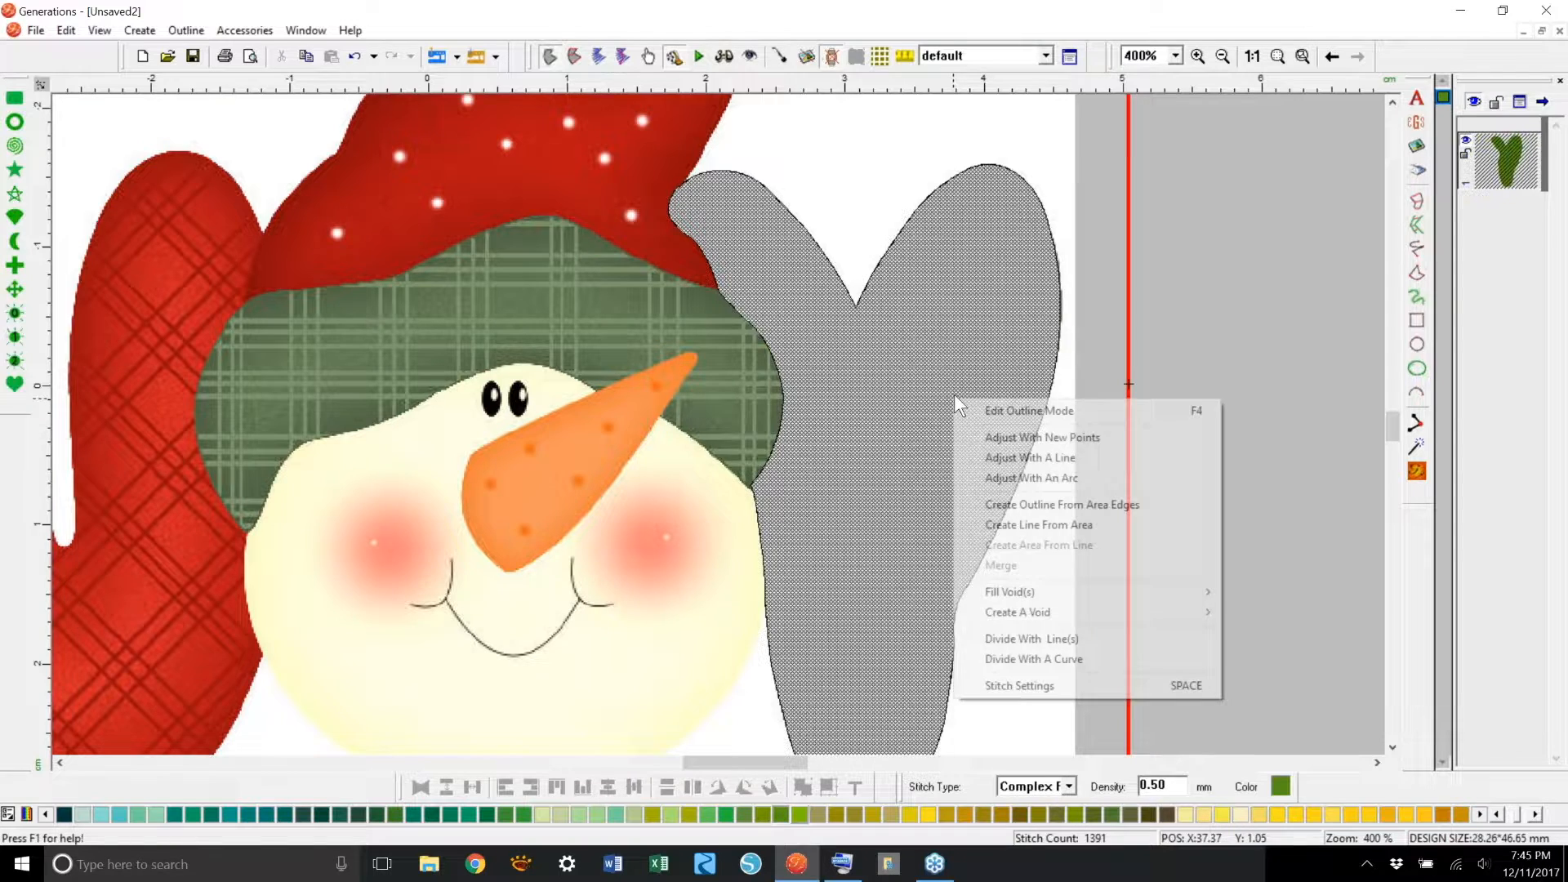
pyautogui.click(1109, 504)
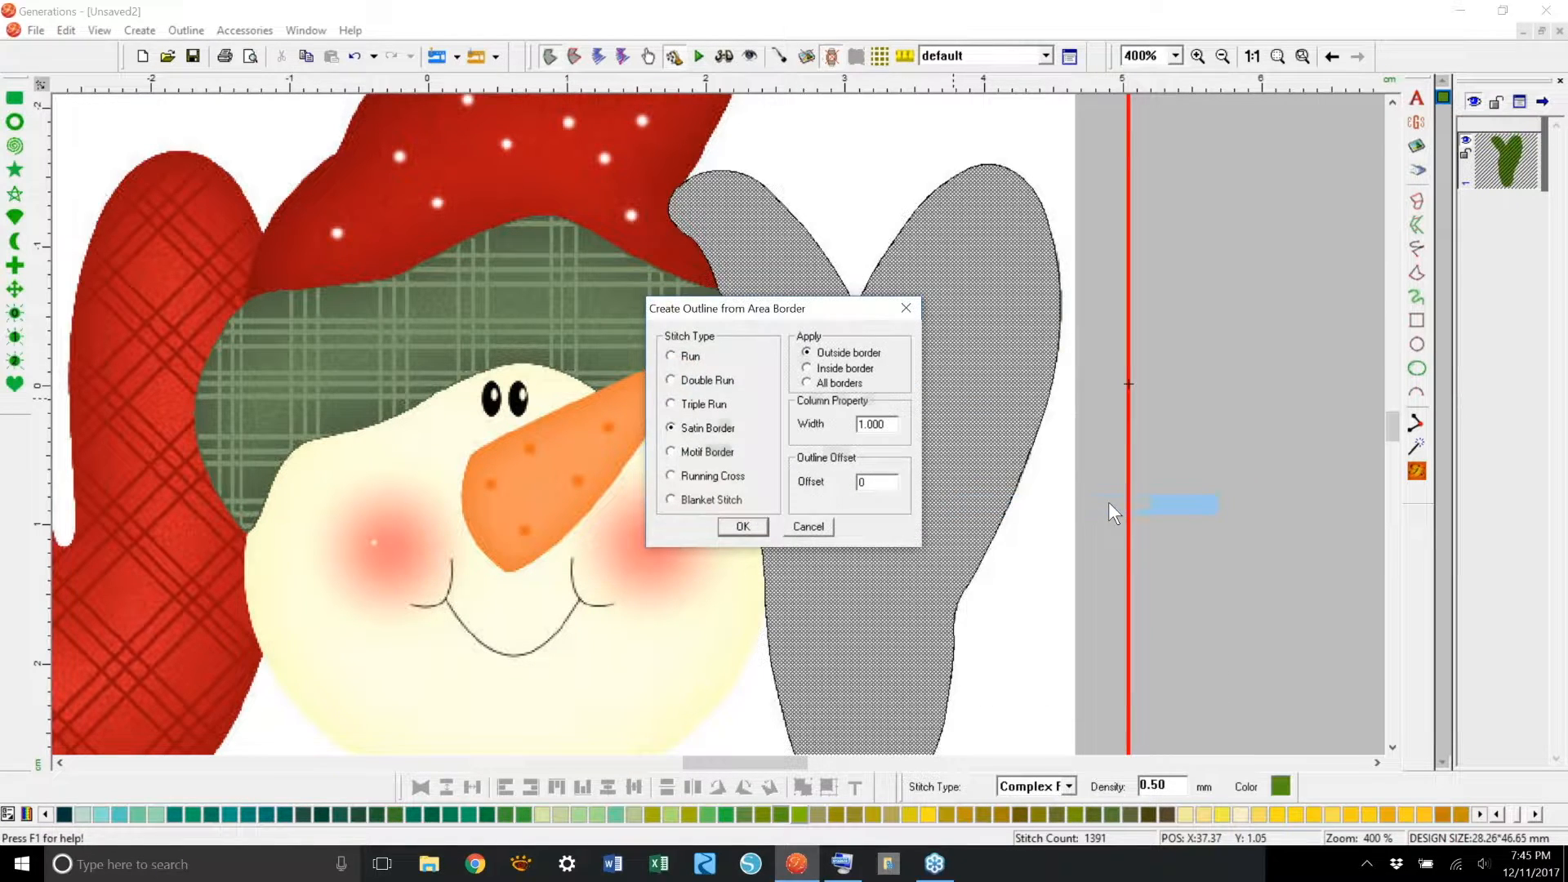
pyautogui.click(707, 403)
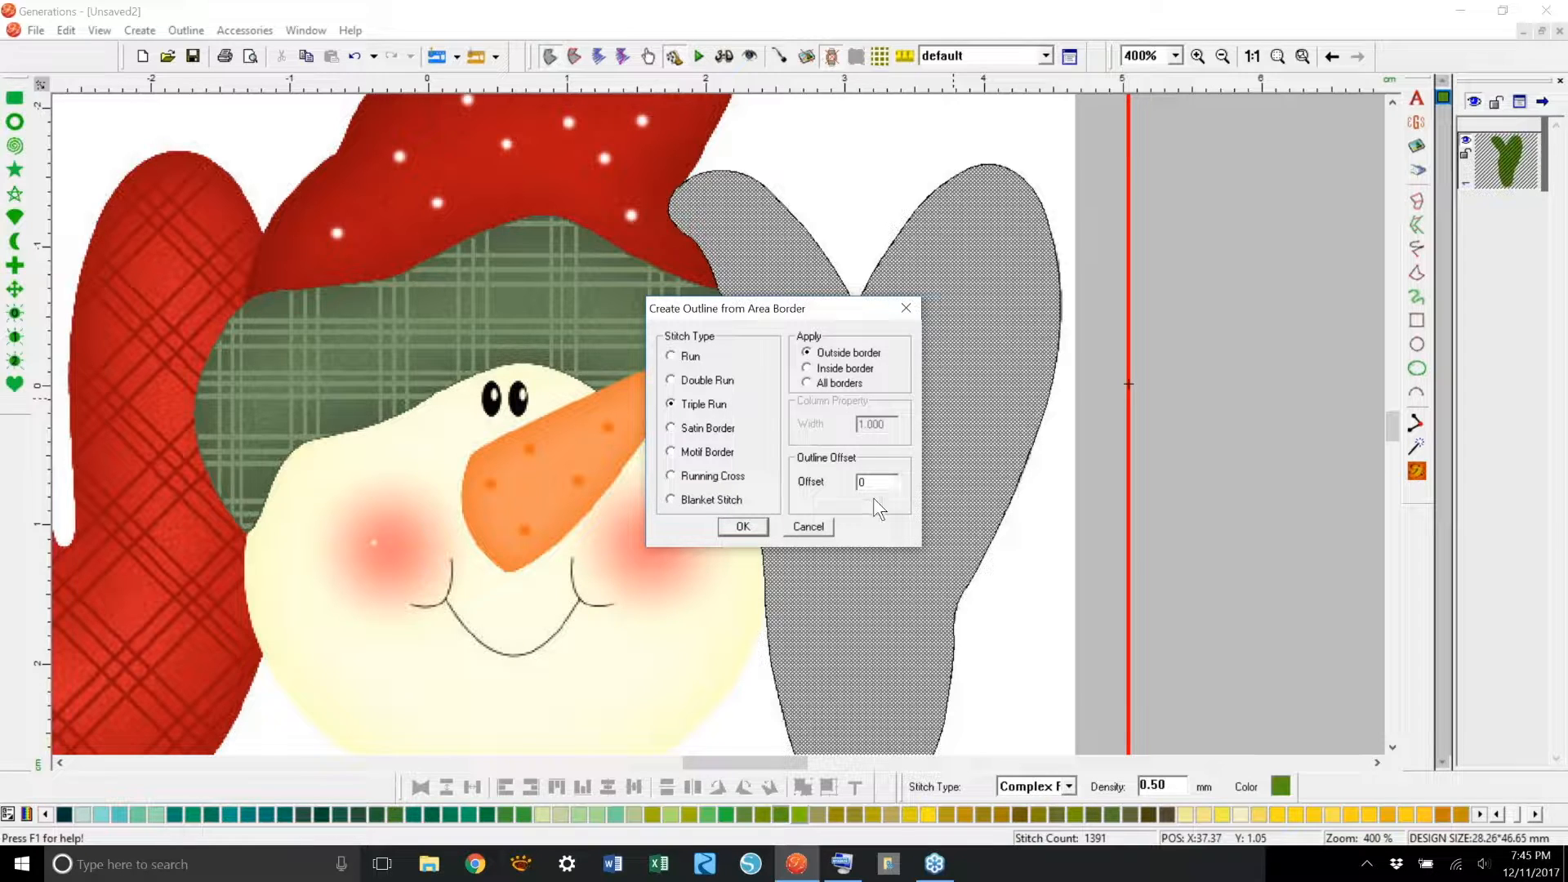
pyautogui.click(742, 527)
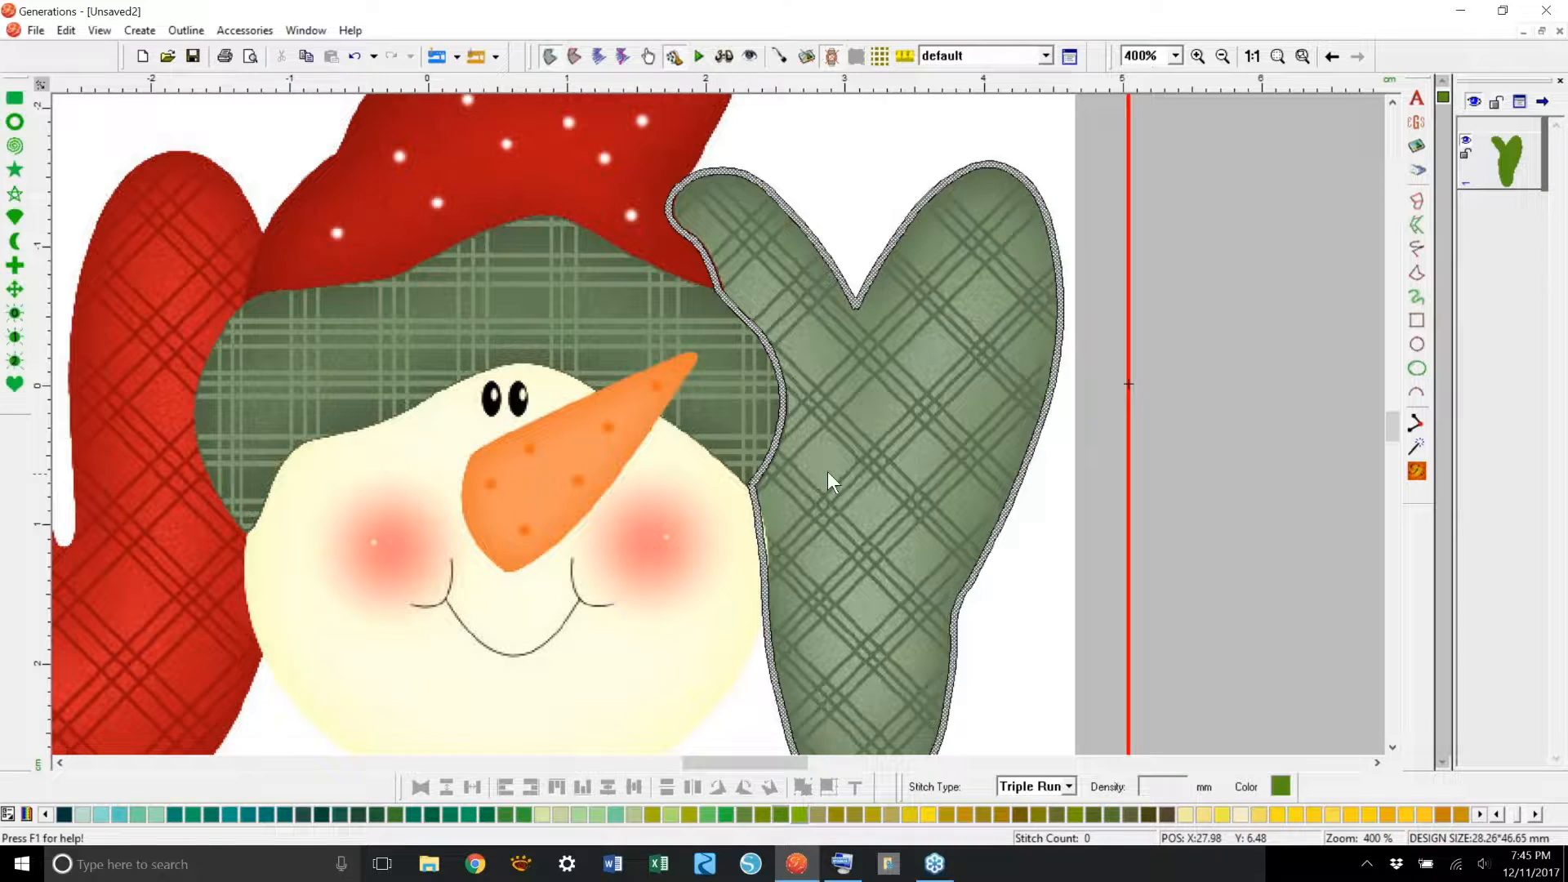
# Step: Divide the Y outline with lines at the left arm's tip and beside the snowman's cheek, and generate the stitches
pyautogui.rightClick(855, 302)
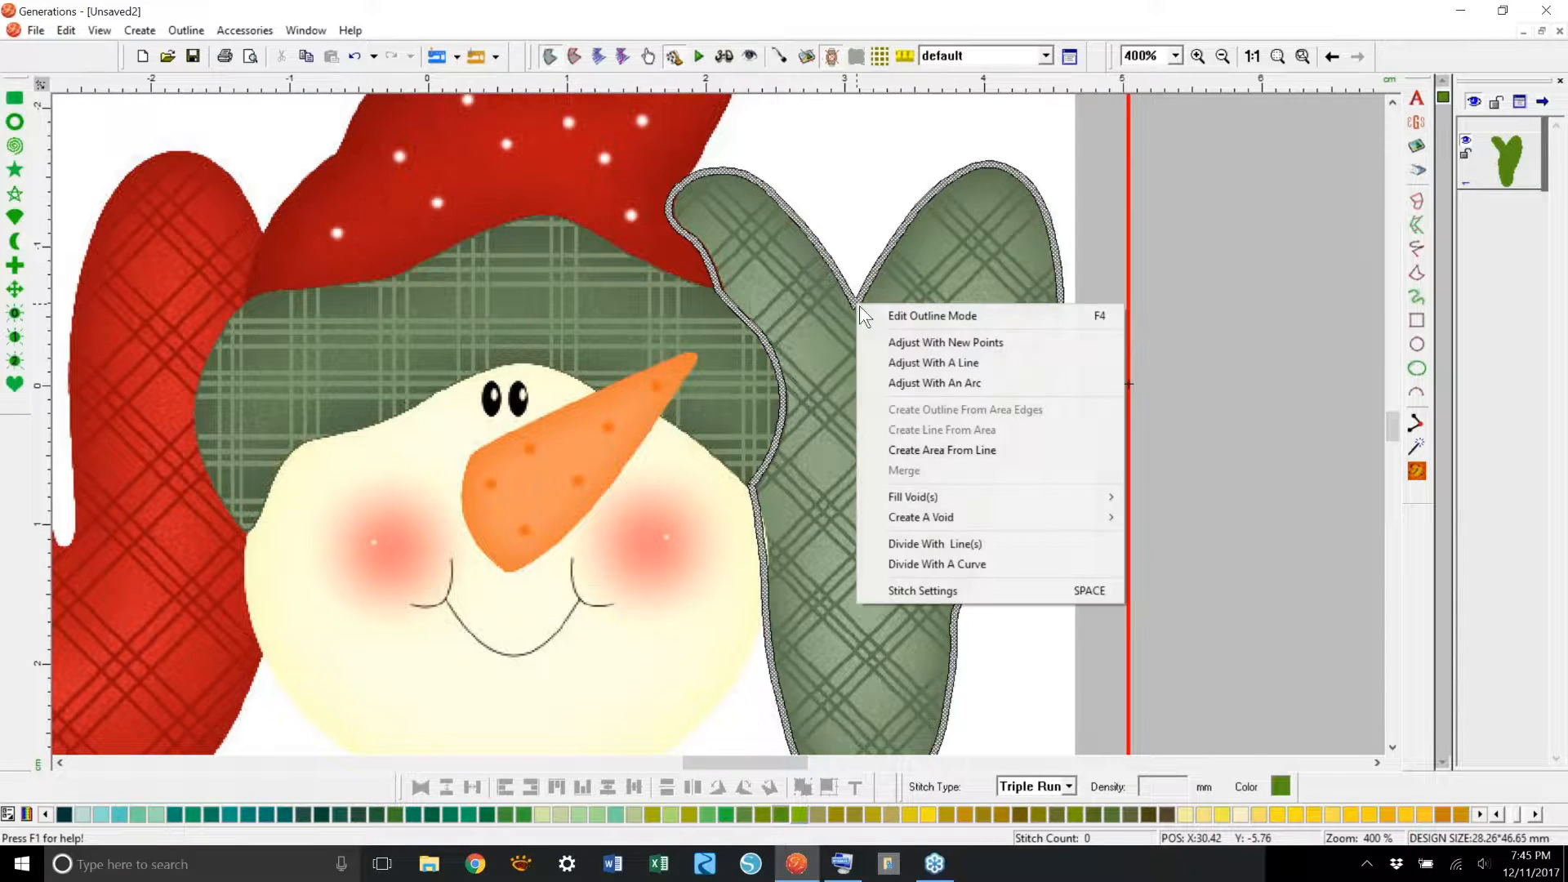
pyautogui.click(960, 544)
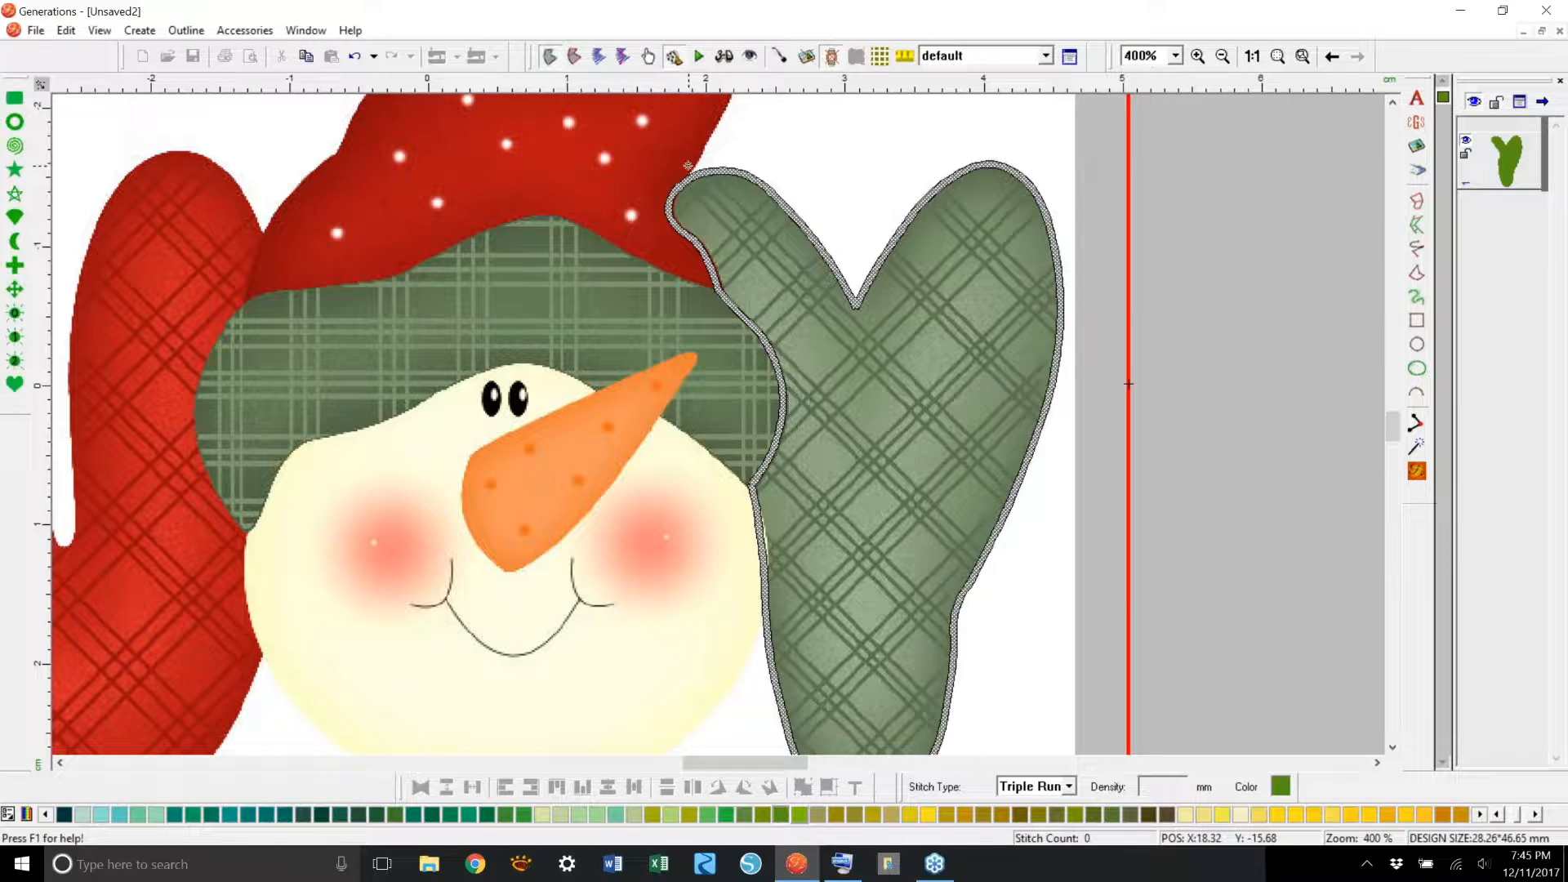
pyautogui.click(758, 621)
pyautogui.click(771, 594)
pyautogui.click(1417, 474)
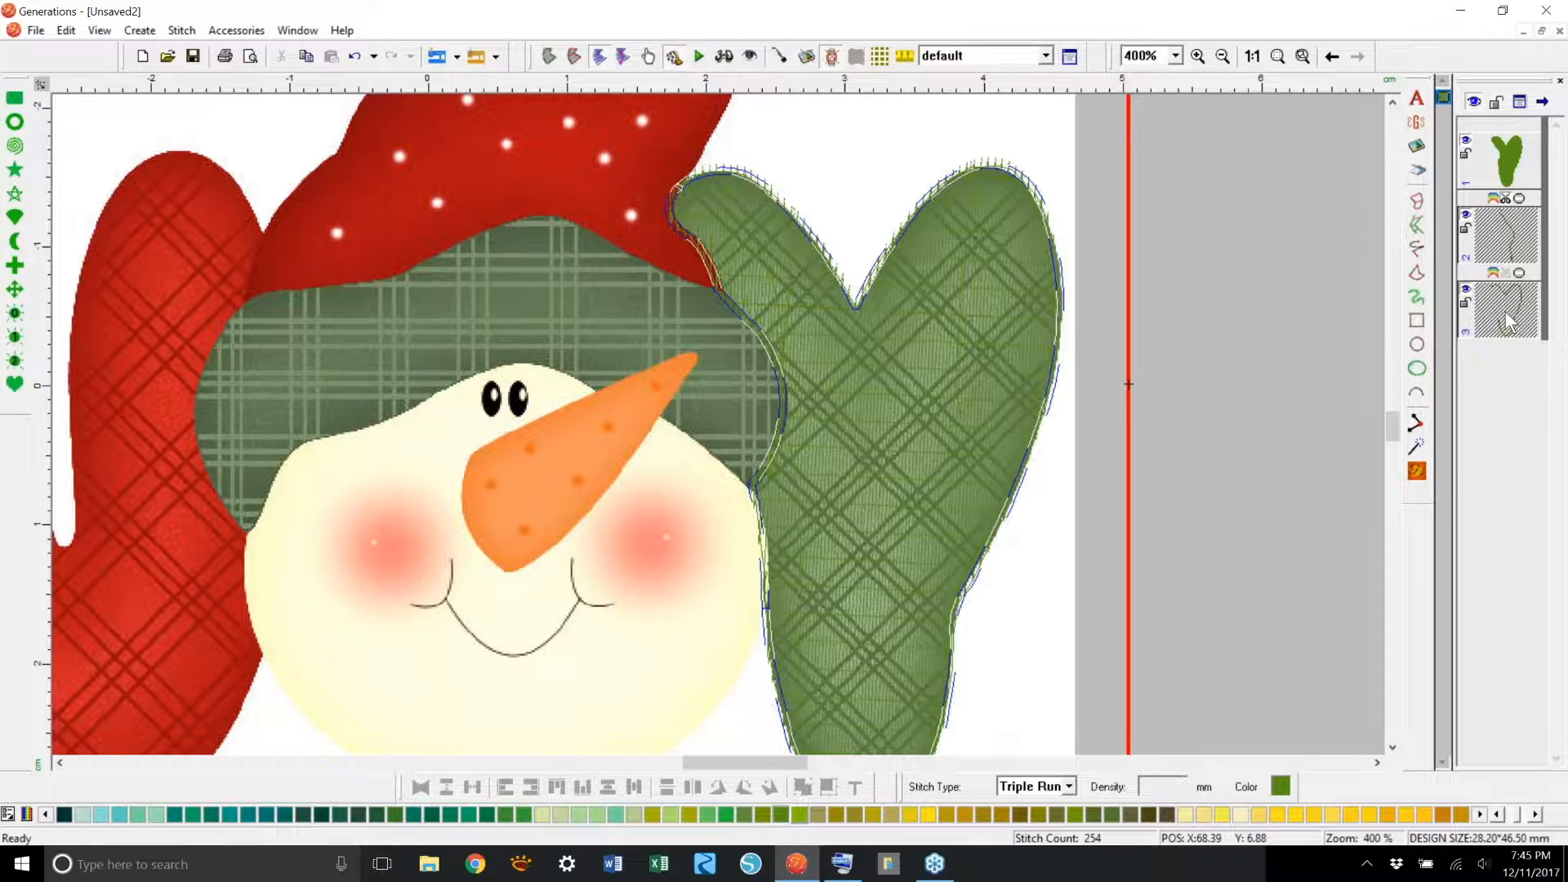
# Step: Delete the outline segment that runs along the Y's inner edge beside the hat and face
pyautogui.click(1509, 249)
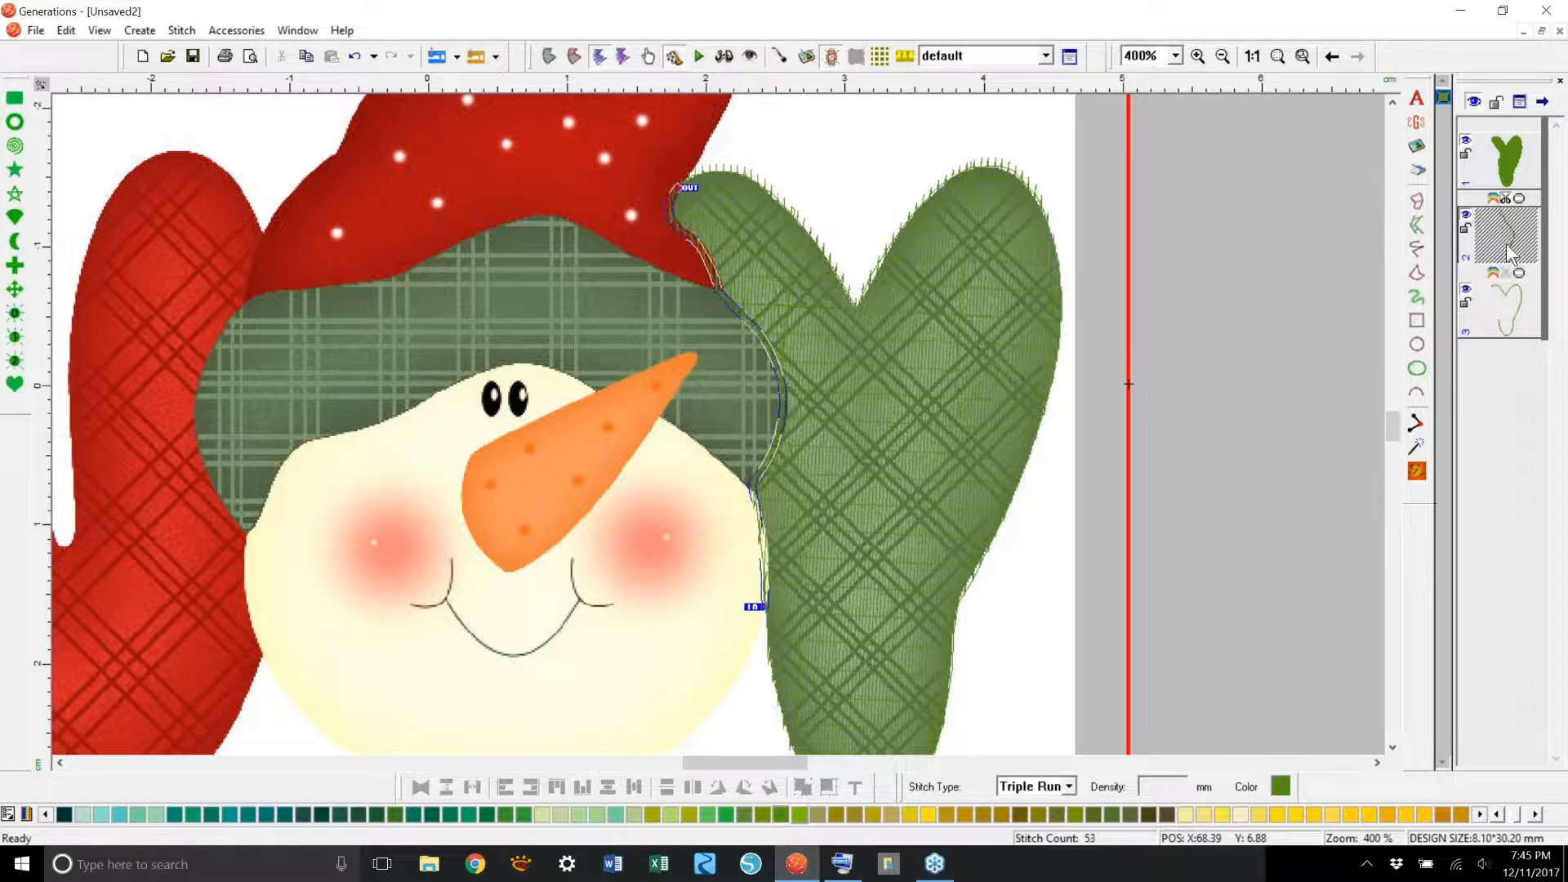
pyautogui.press('Delete')
pyautogui.click(1518, 263)
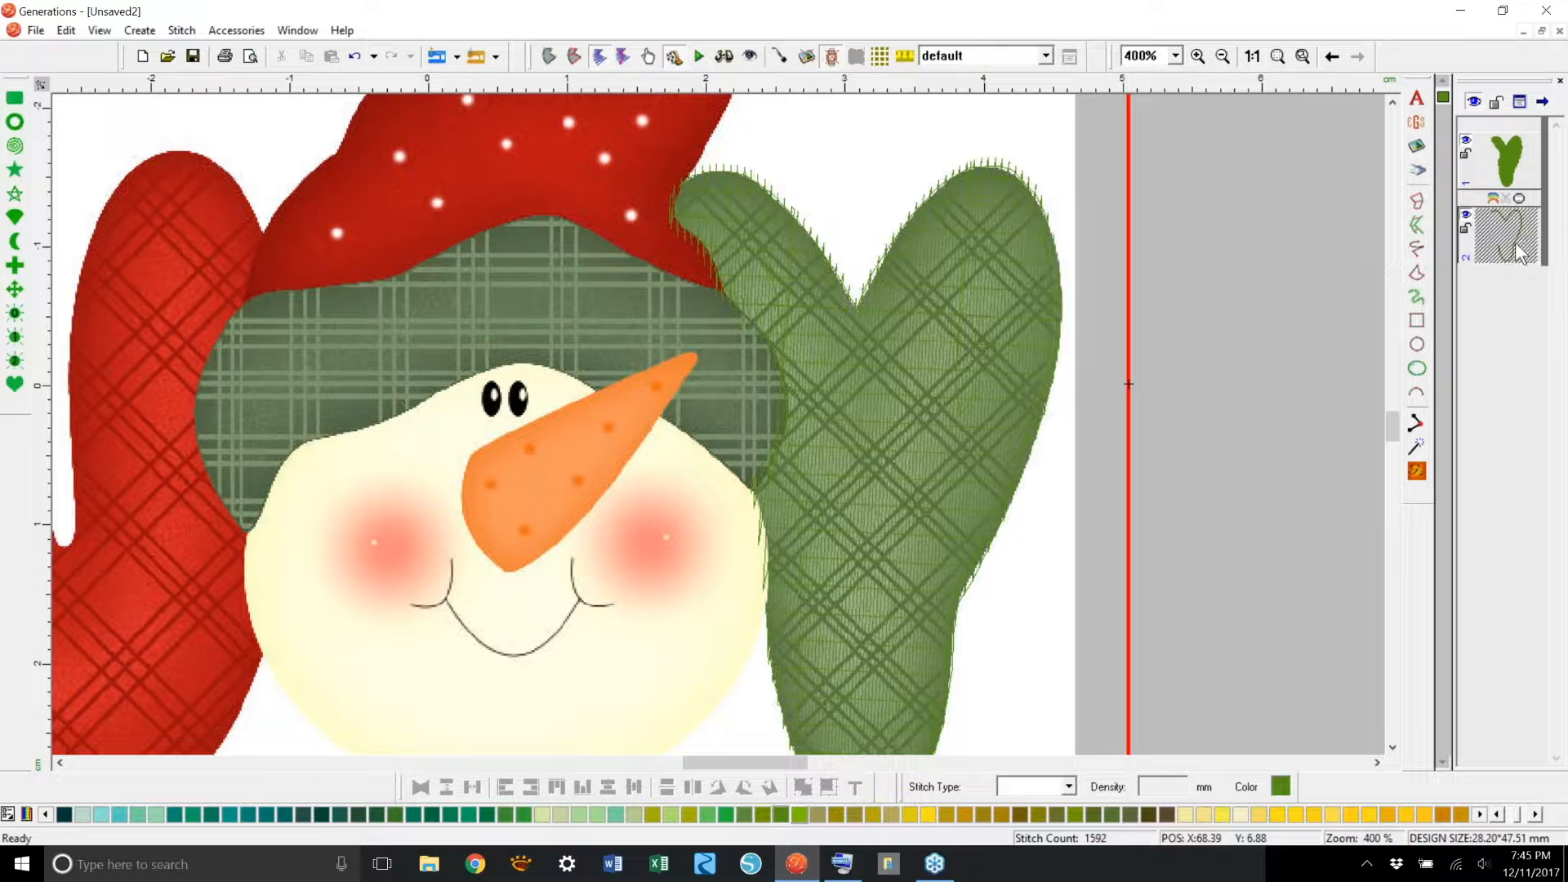
# Step: Show the 3D stitches, rotate the Y fill's stitch angle to nearly horizontal, and regenerate the stitches
pyautogui.click(722, 57)
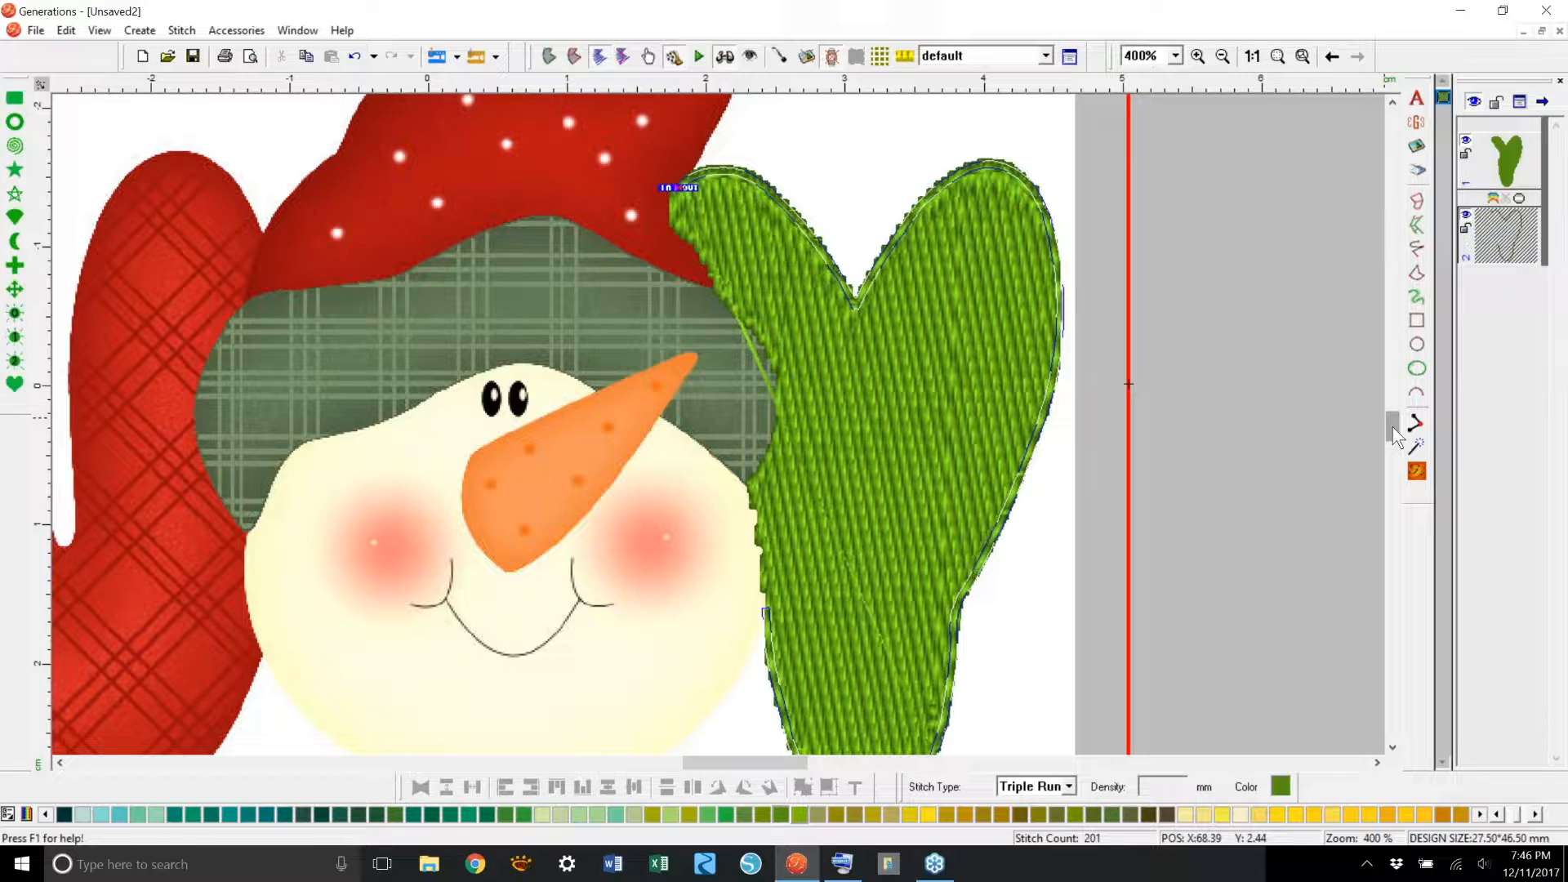
pyautogui.click(887, 394)
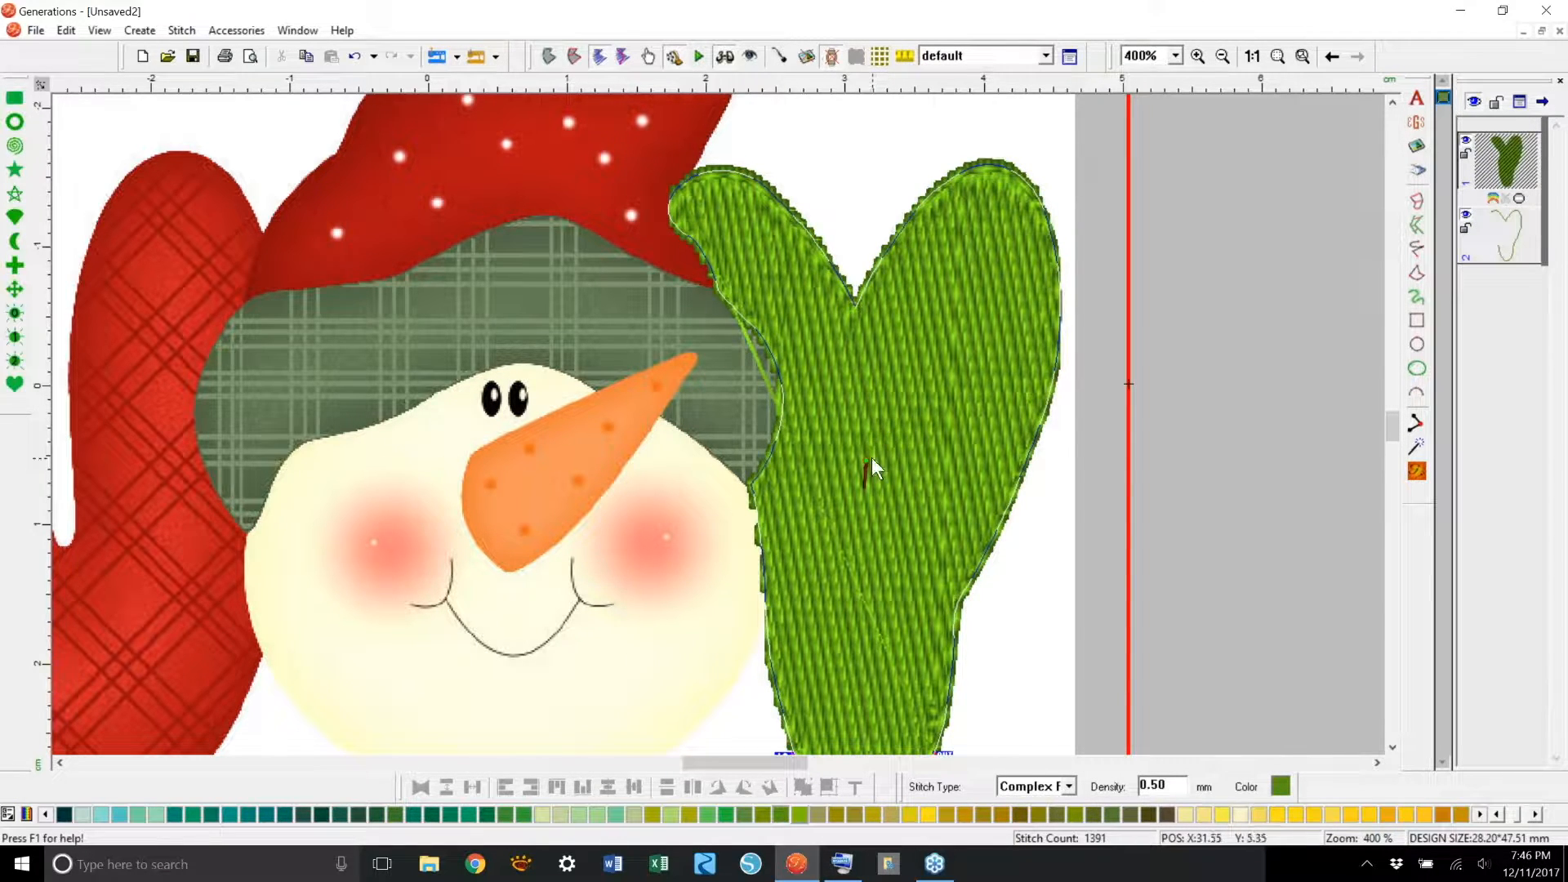
pyautogui.moveTo(864, 467); pyautogui.dragTo(893, 486)
pyautogui.click(1418, 471)
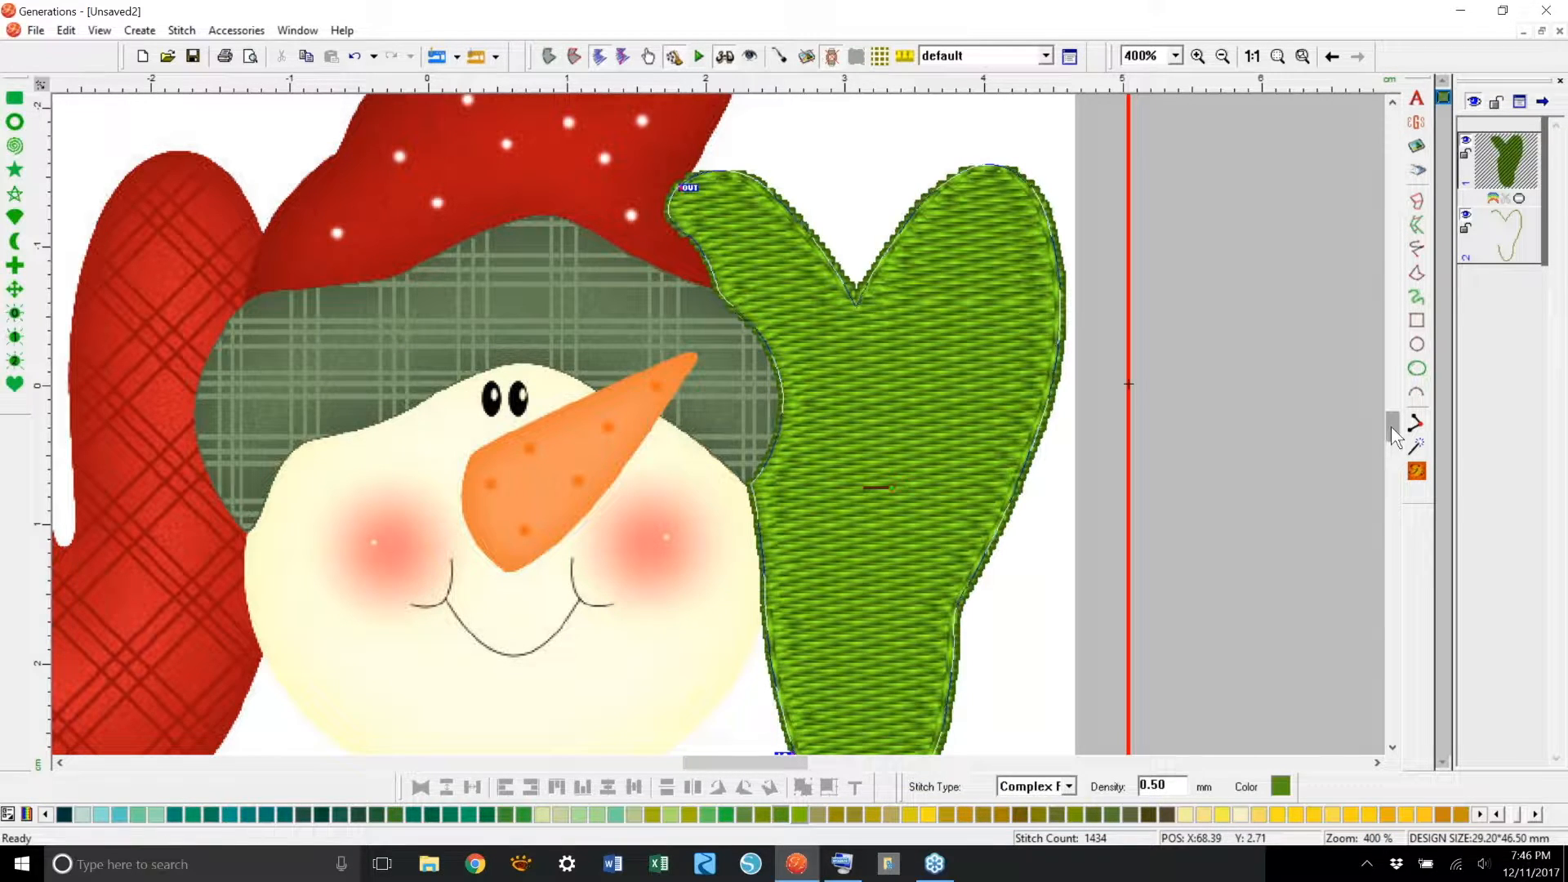
# Step: Start embossing the Y fill with 3D display off, drawing two freehand rising diagonals from its inner edge across the right arm
pyautogui.scroll(-2, 1389, 426)
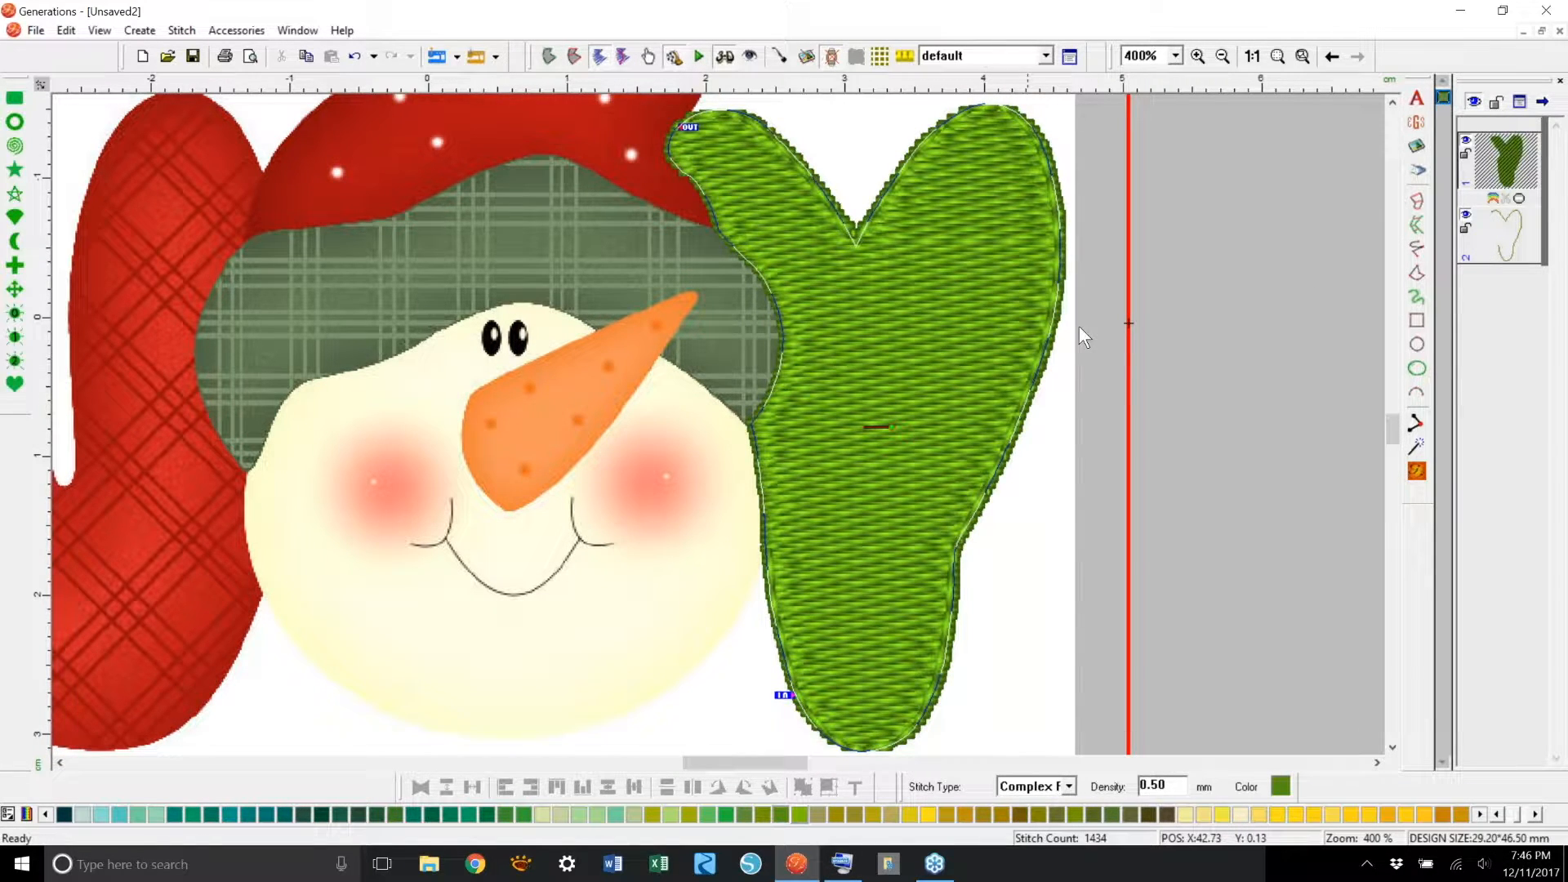
pyautogui.click(624, 57)
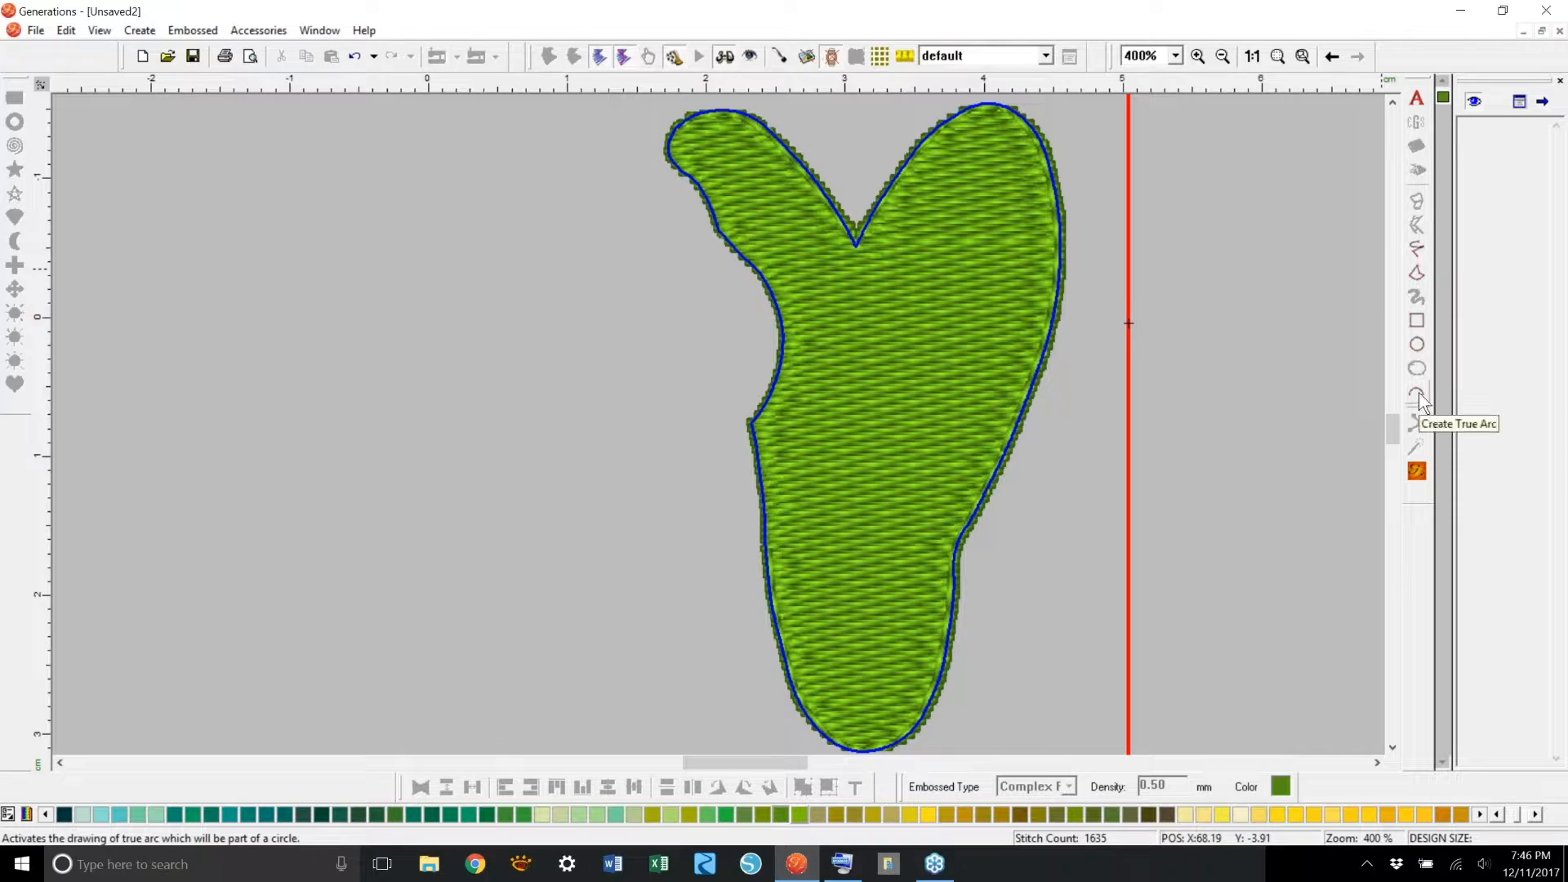
pyautogui.click(1417, 250)
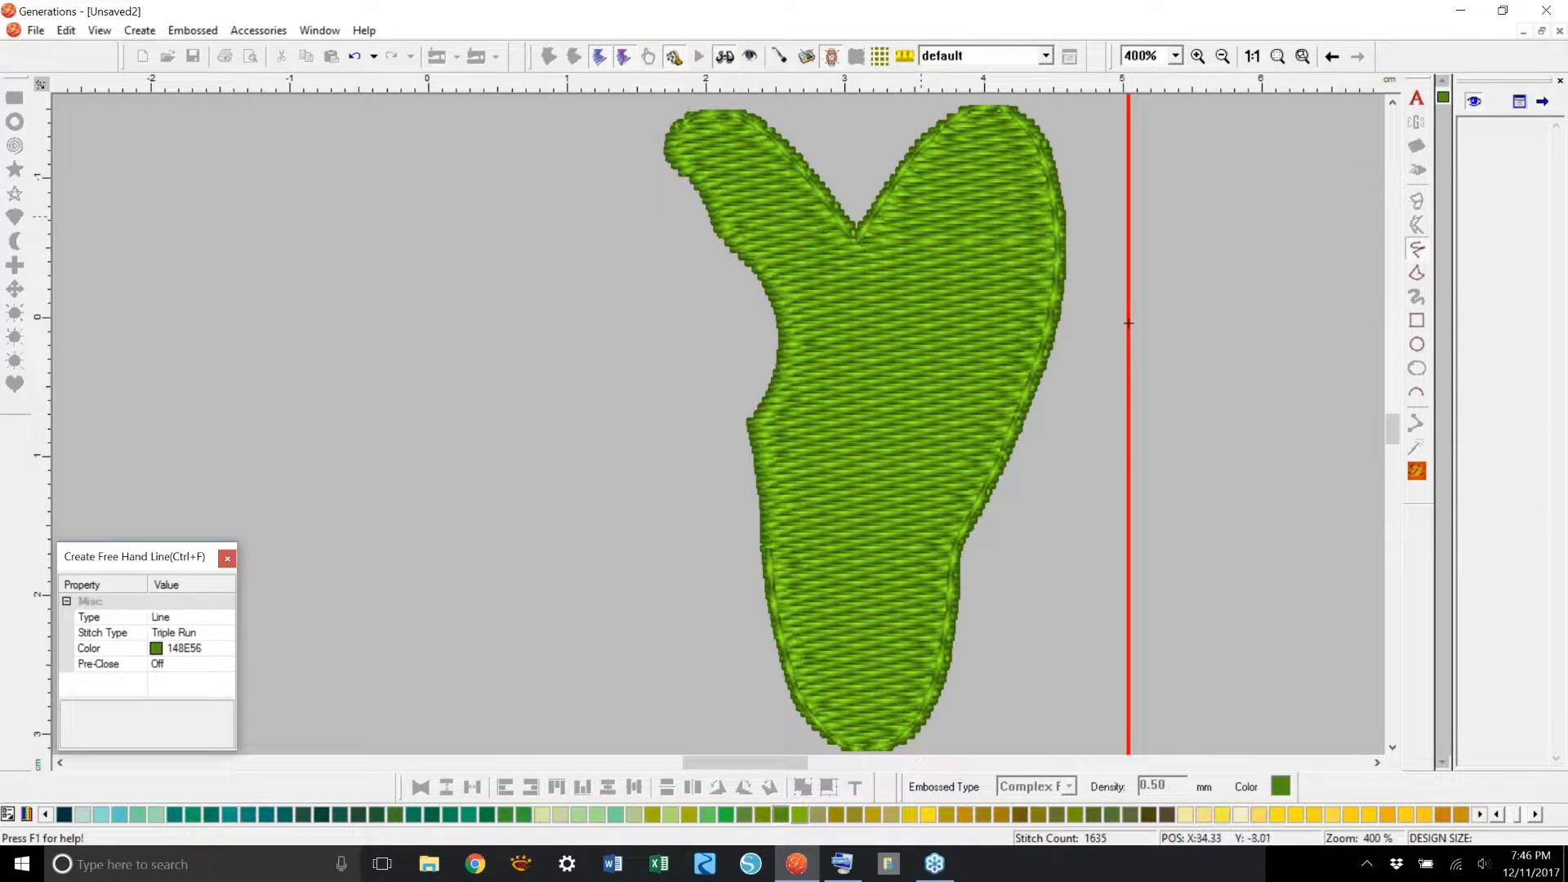
pyautogui.click(724, 56)
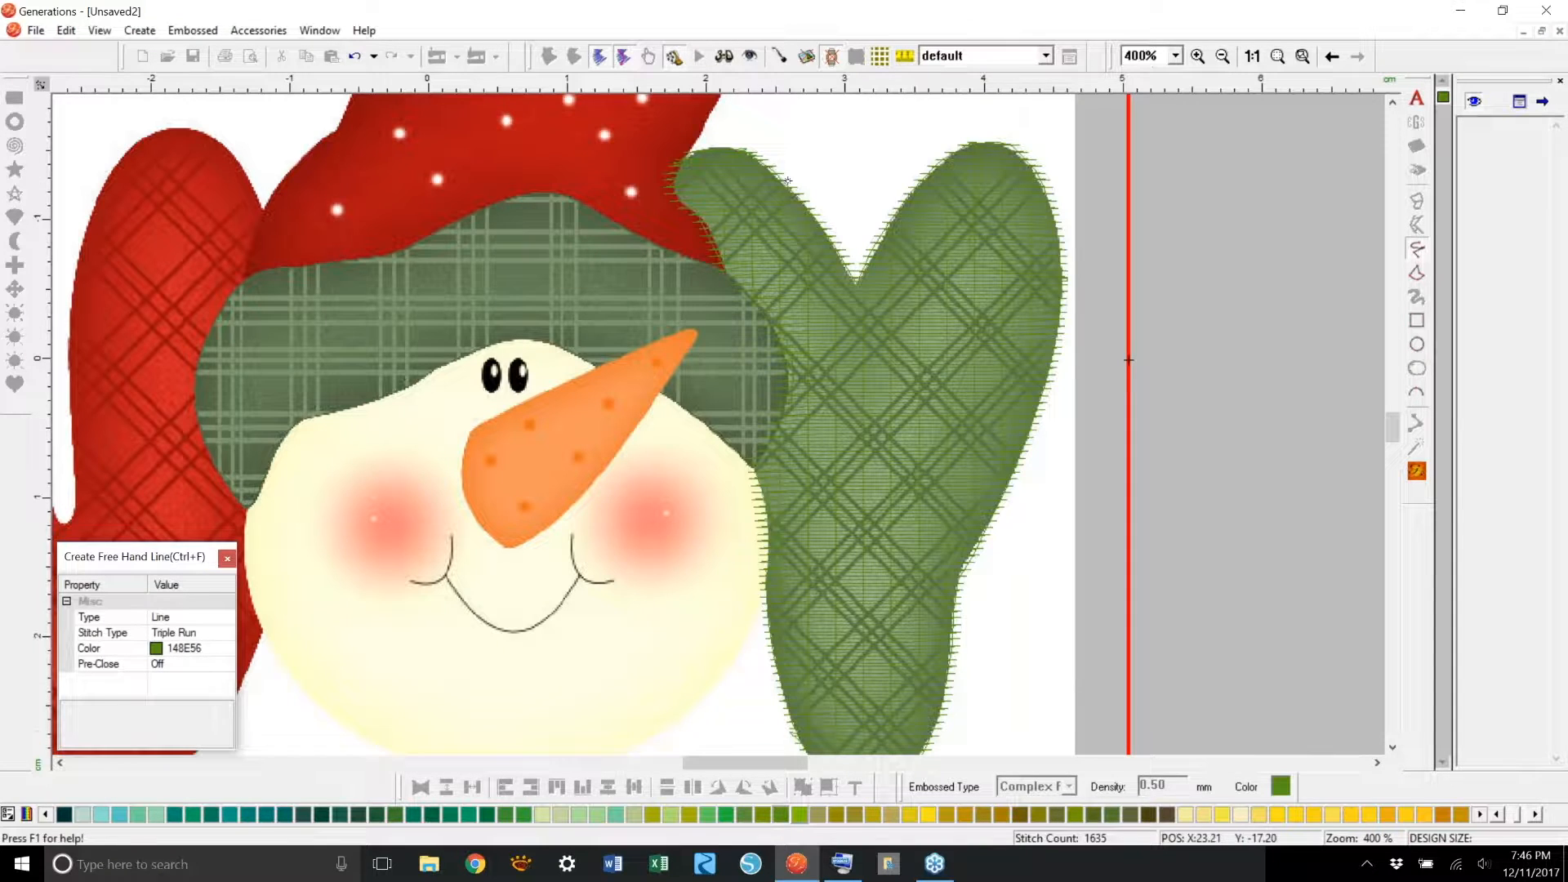
pyautogui.click(768, 408)
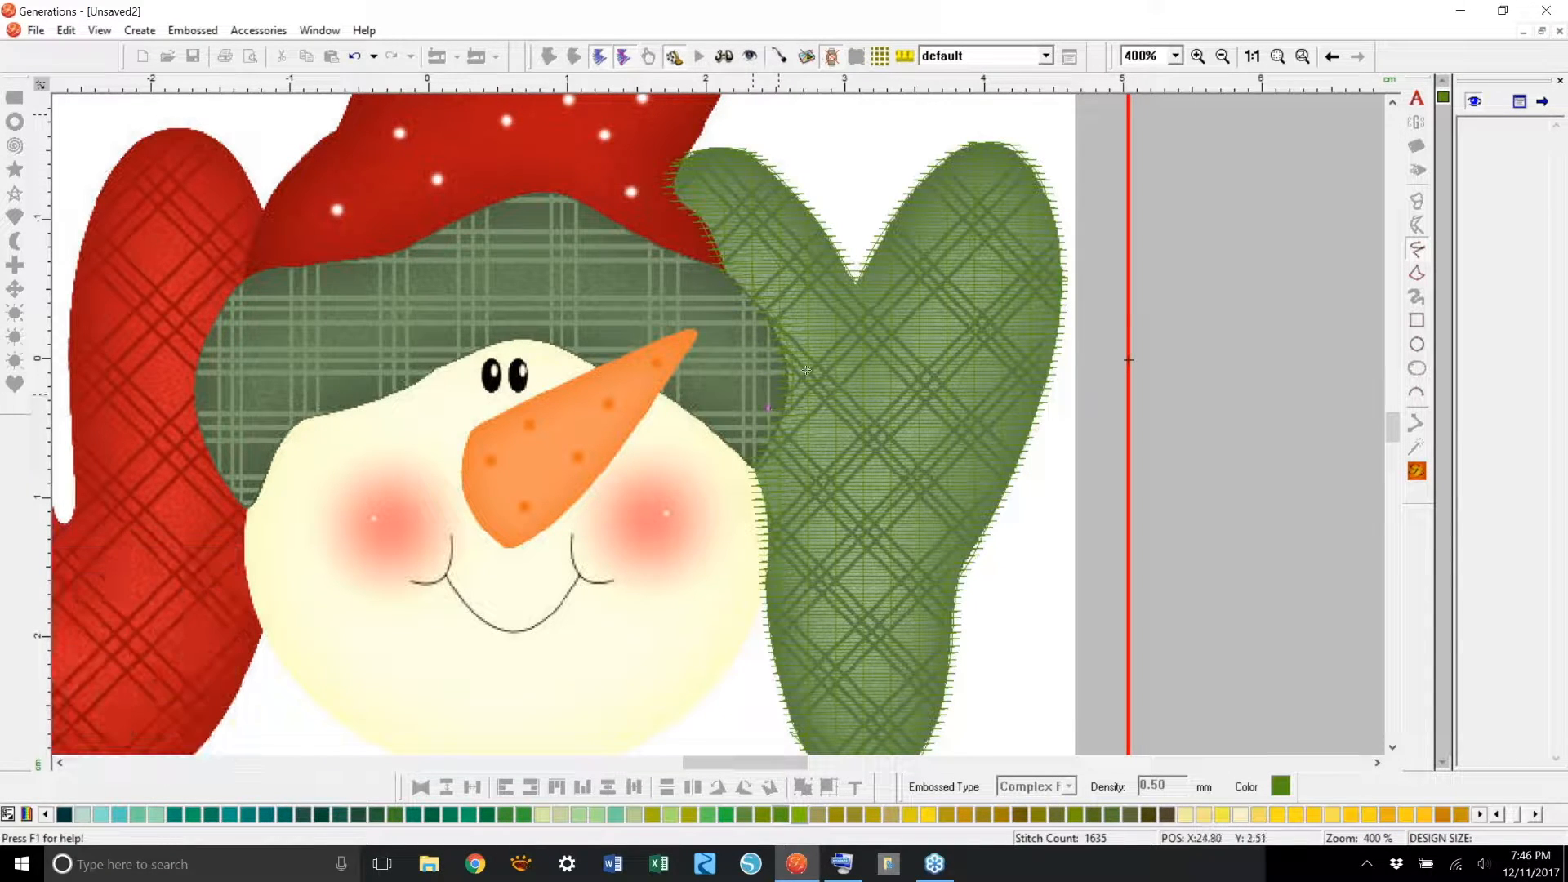
pyautogui.doubleClick(1032, 145)
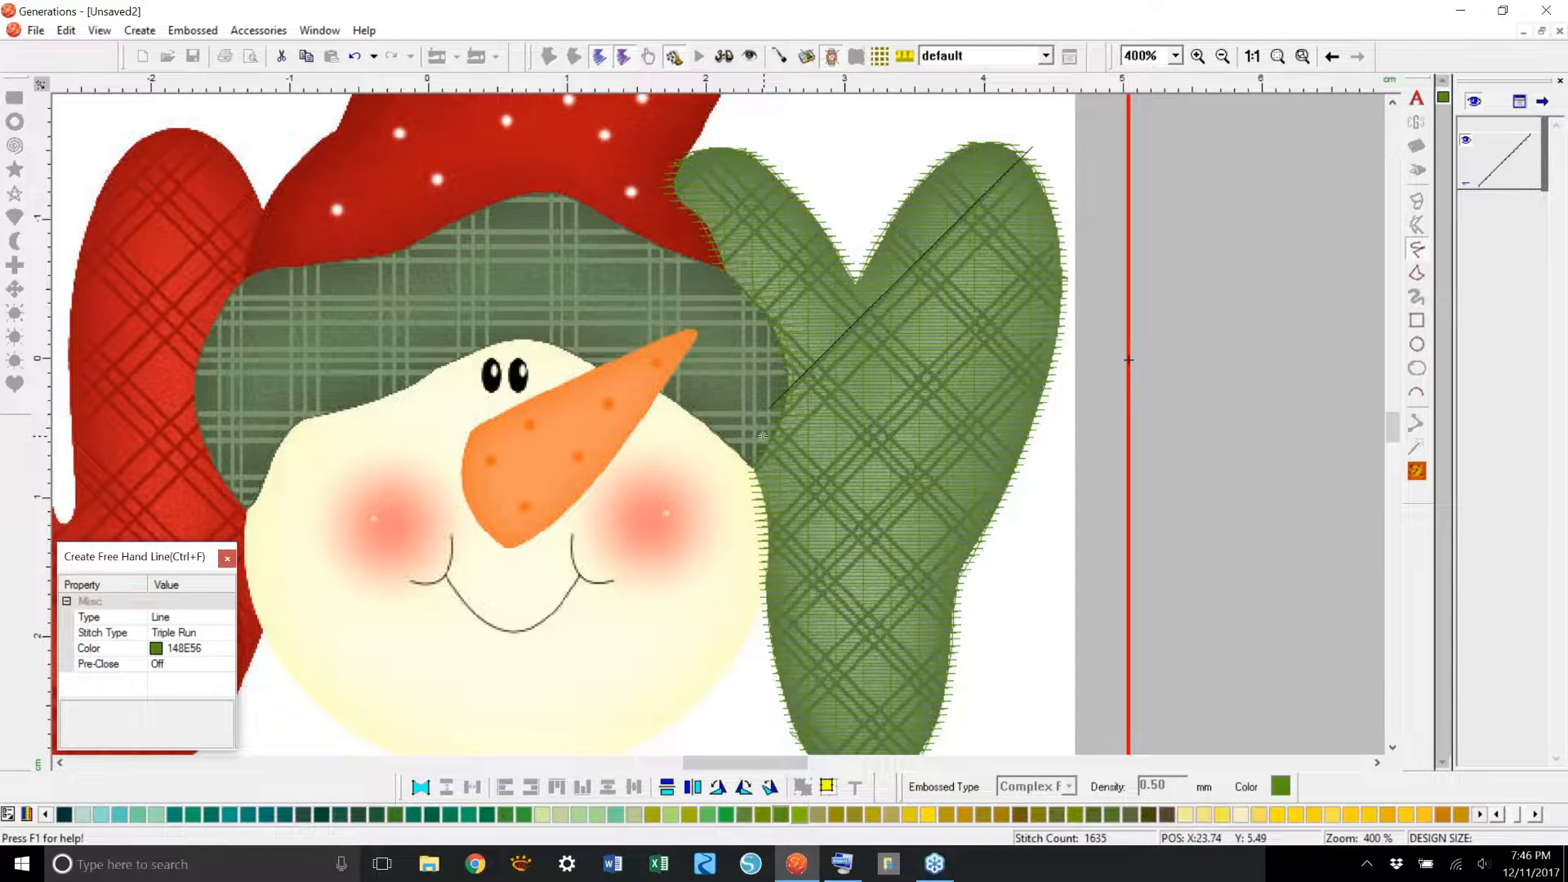
pyautogui.click(742, 480)
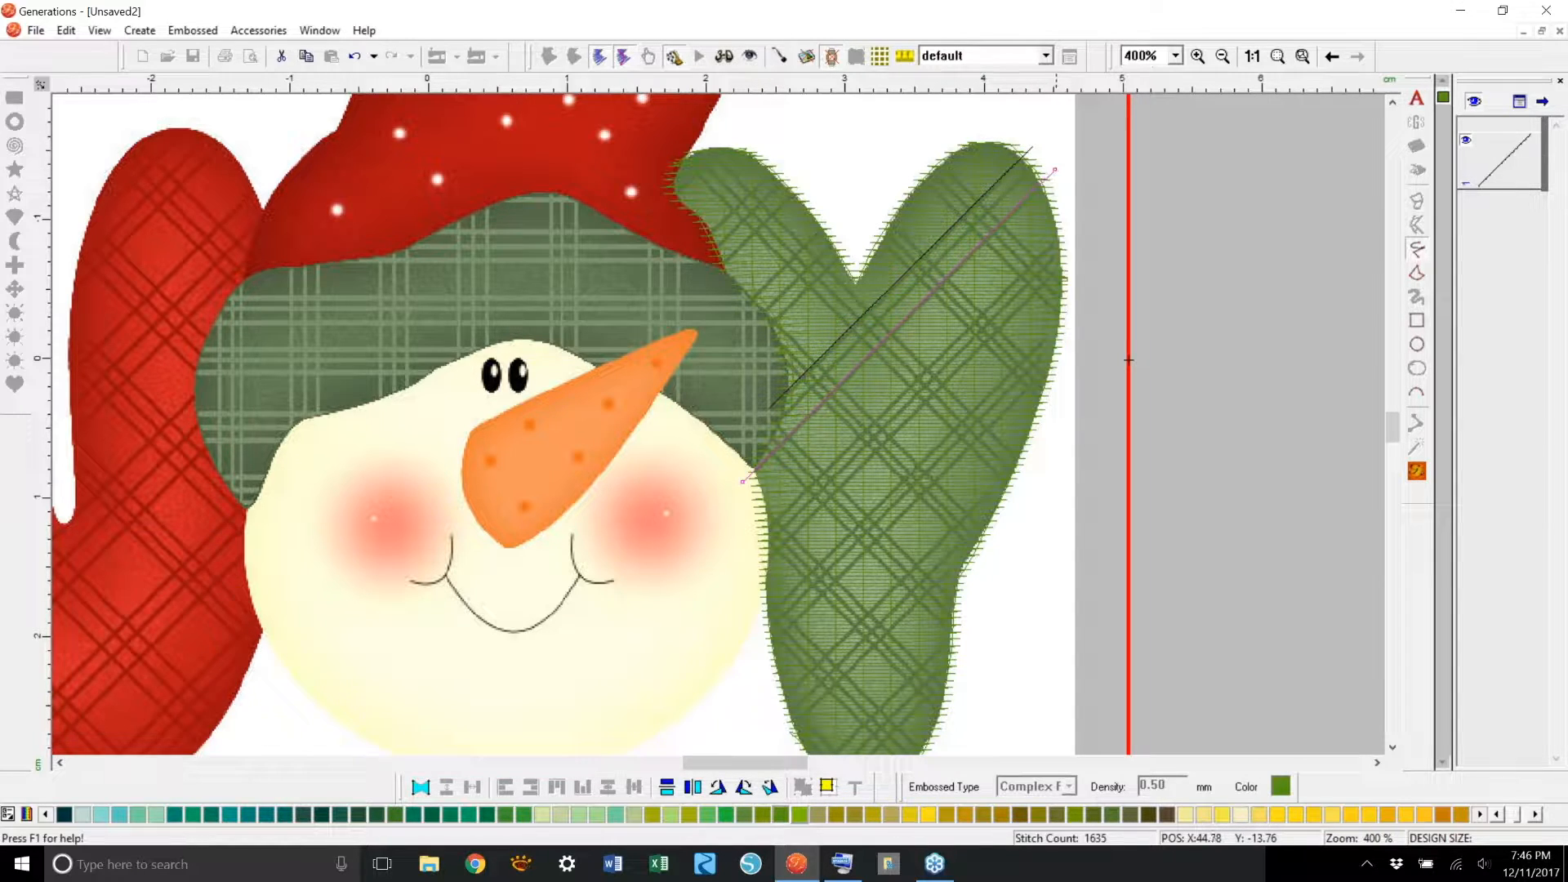
pyautogui.doubleClick(1054, 171)
# Step: Draw five more parallel rising emboss lines over the plaid stripes, from the Y's right arm down to the stem's base
pyautogui.click(748, 542)
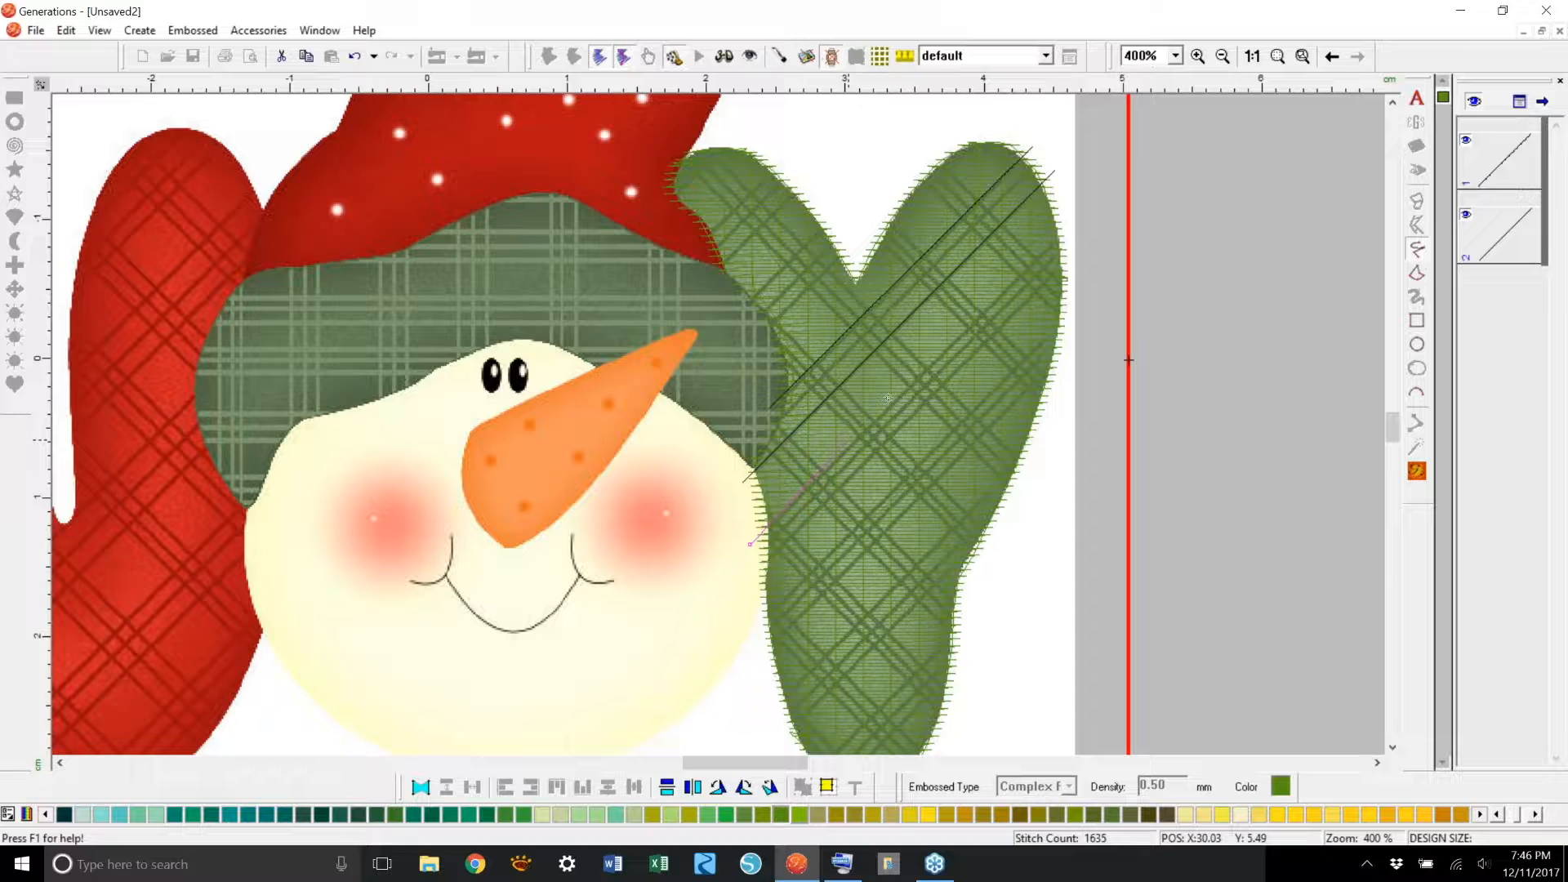
pyautogui.doubleClick(1070, 226)
pyautogui.click(751, 606)
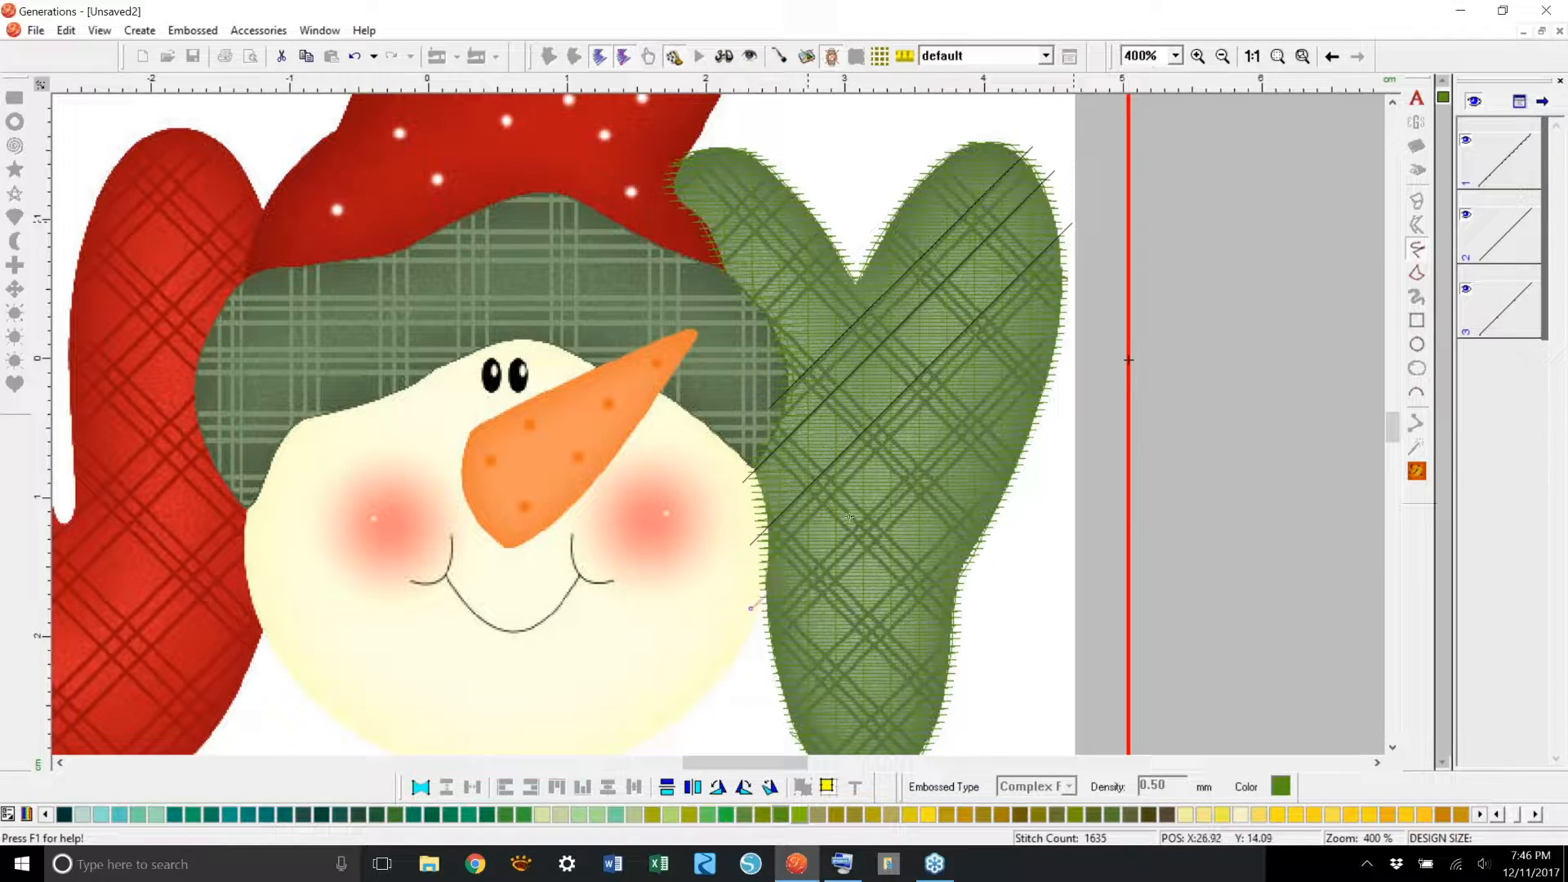
pyautogui.doubleClick(1078, 280)
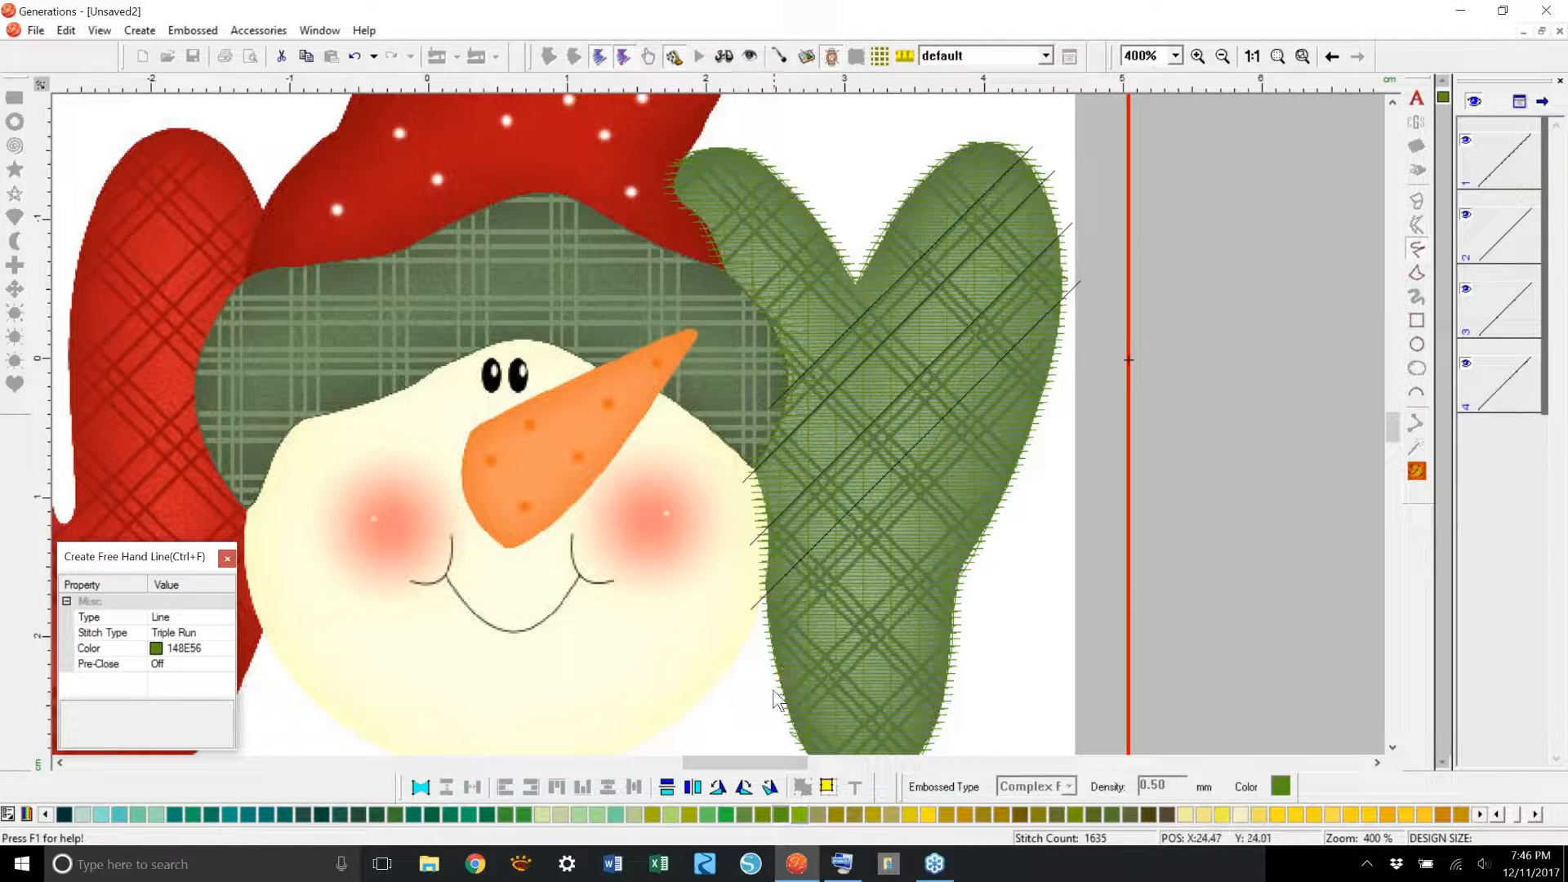
pyautogui.click(767, 680)
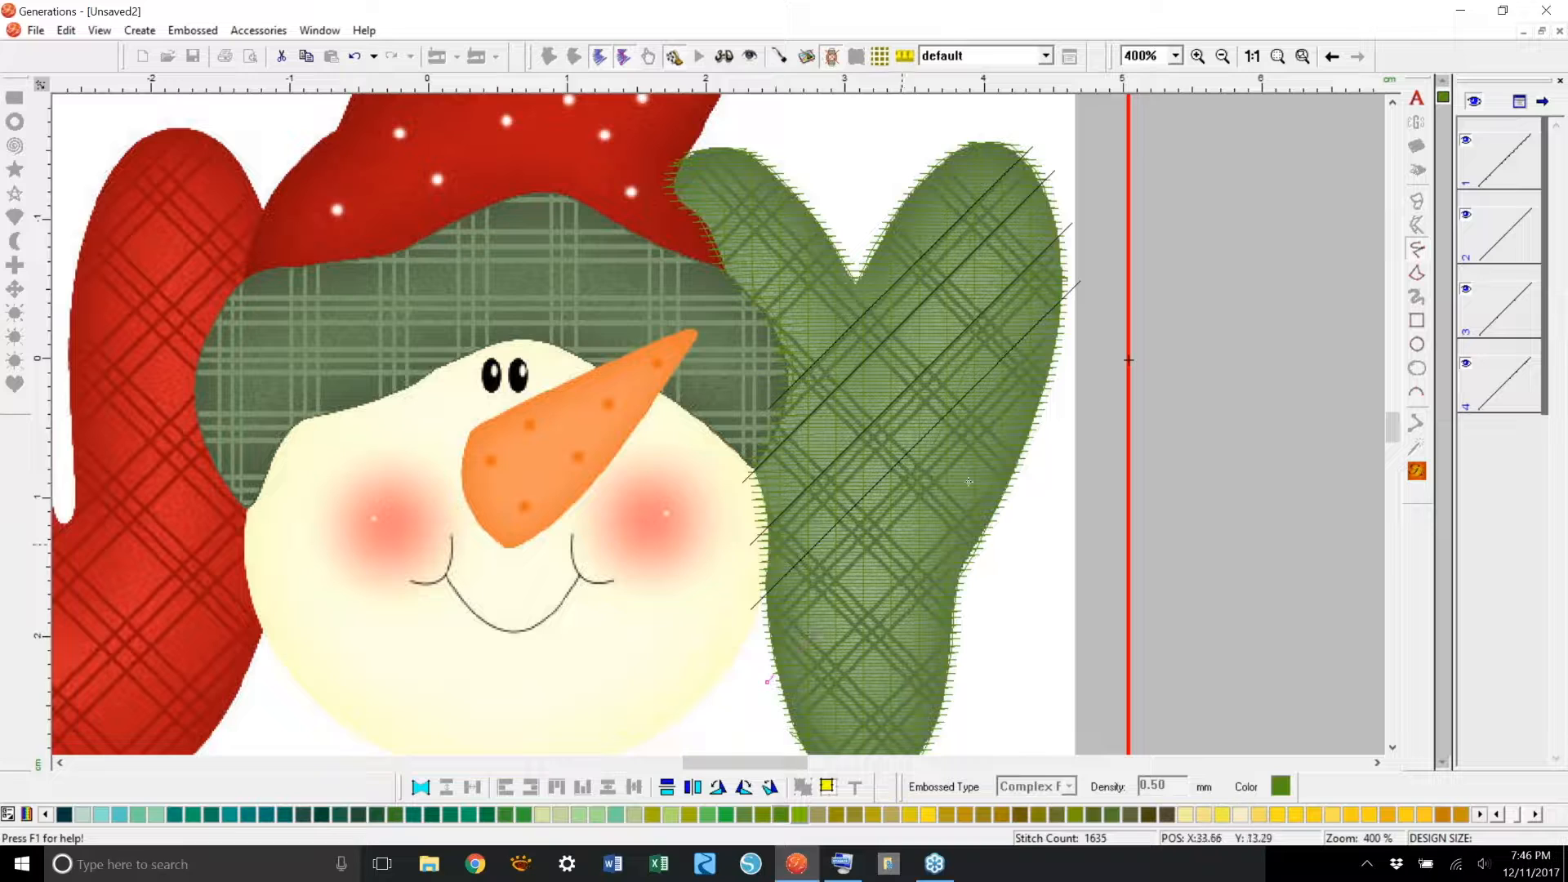
pyautogui.doubleClick(1066, 393)
pyautogui.click(771, 741)
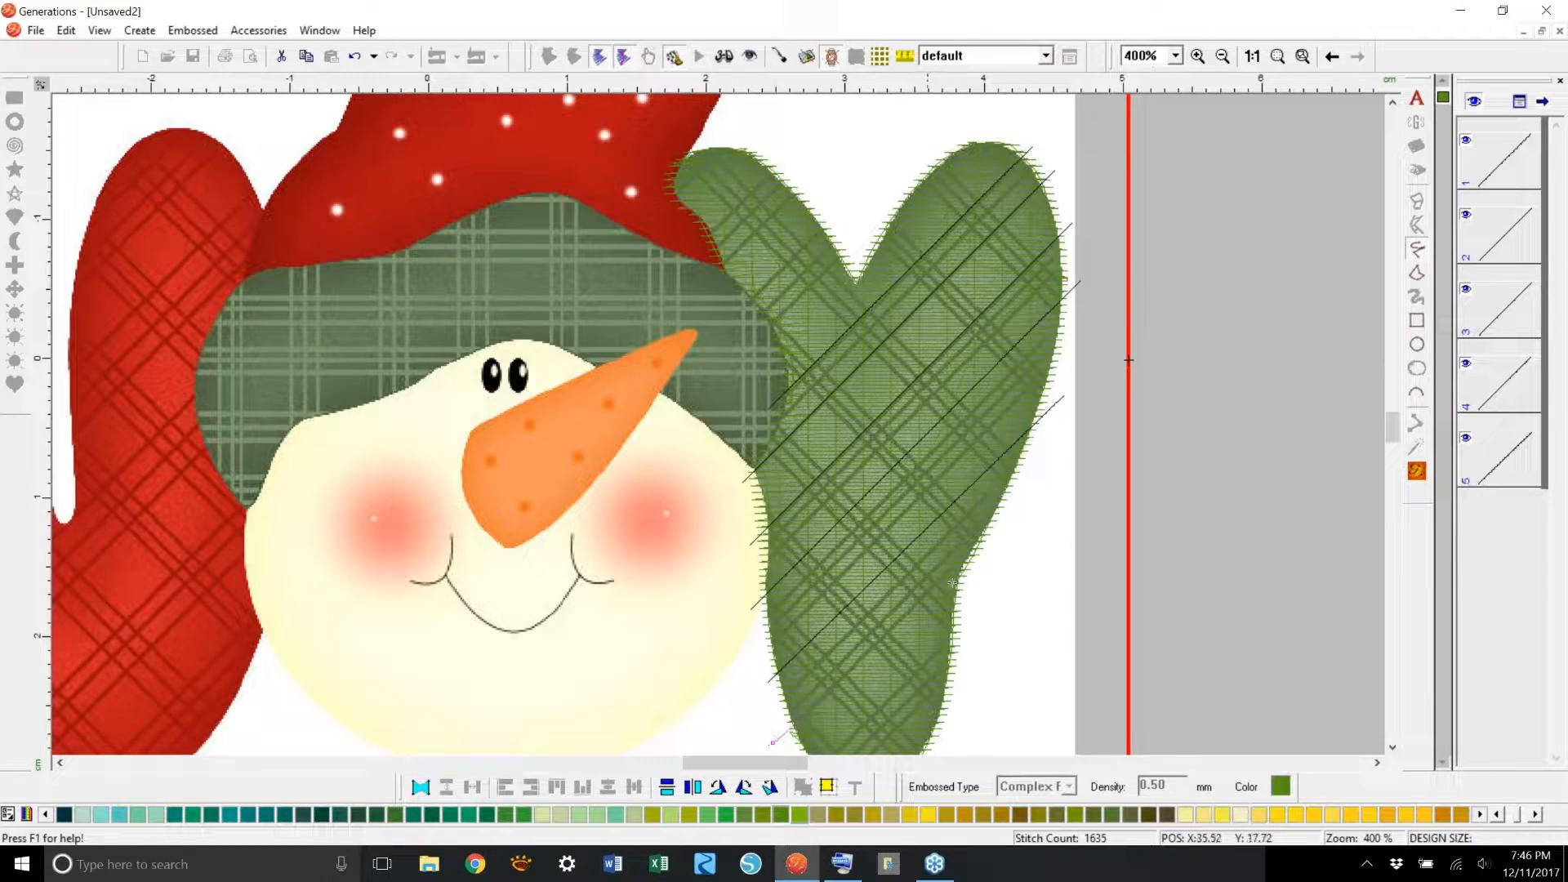
pyautogui.doubleClick(991, 552)
pyautogui.moveTo(1391, 431); pyautogui.dragTo(1393, 447)
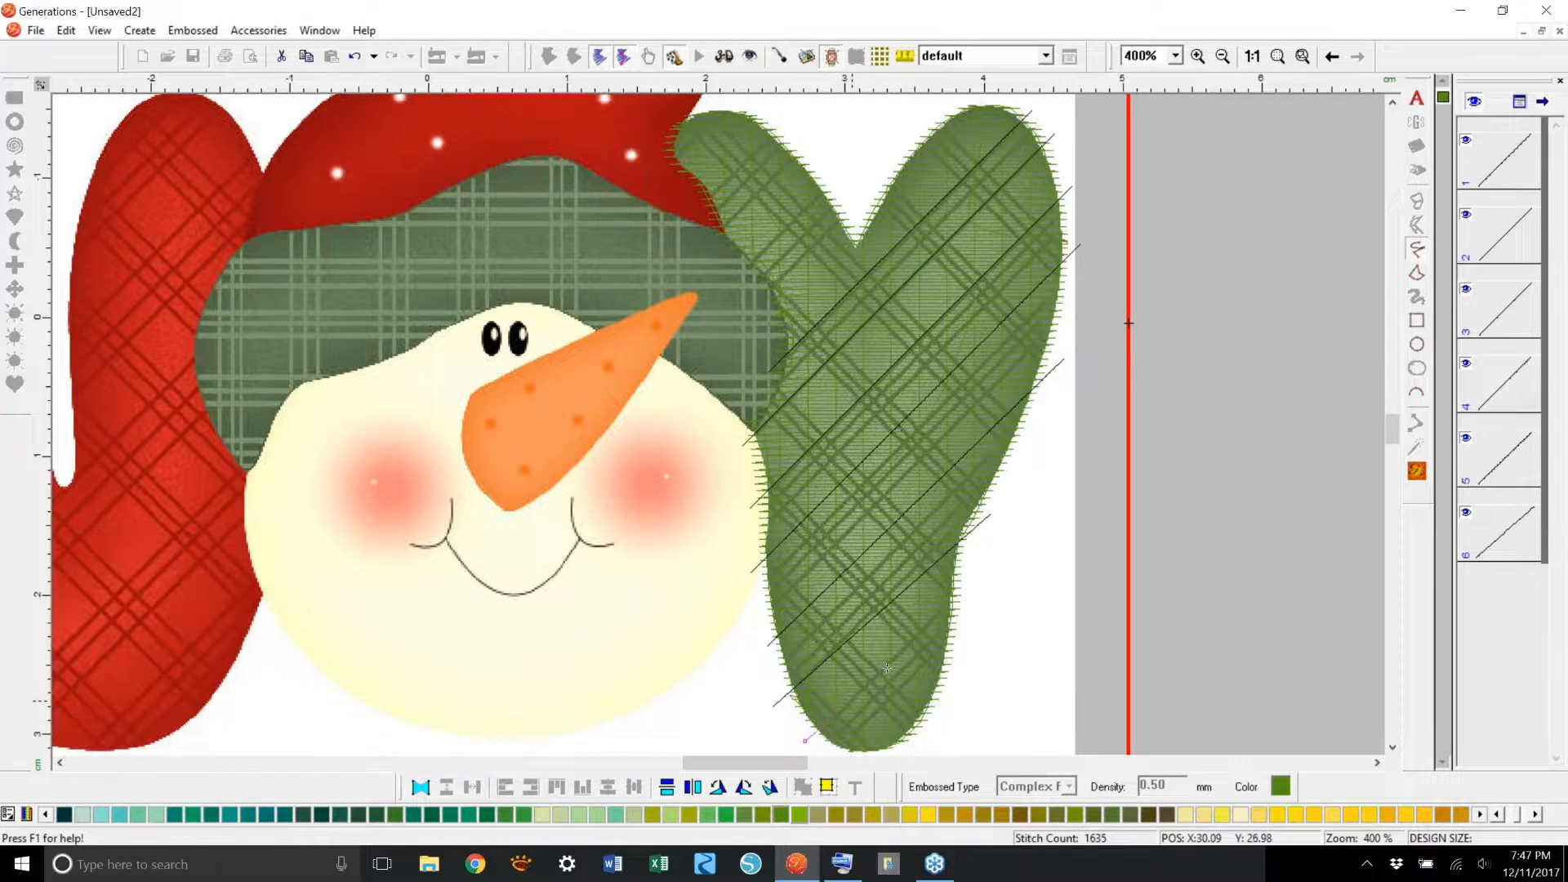
pyautogui.doubleClick(970, 591)
# Step: Draw three short rising emboss lines across the Y's left arm along the plaid stripes
pyautogui.click(757, 300)
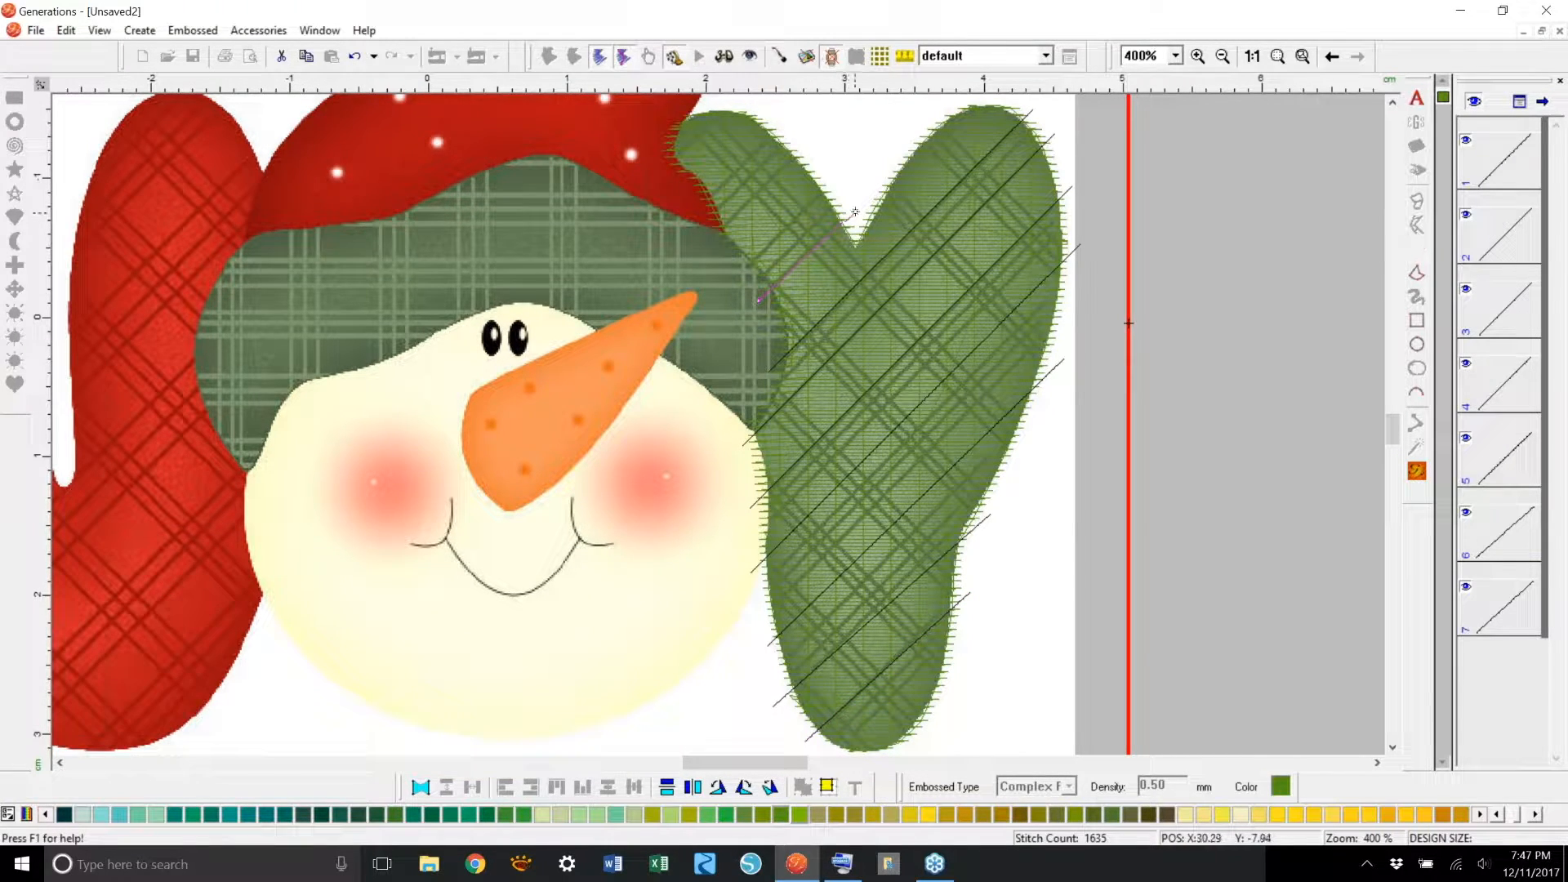
pyautogui.doubleClick(853, 214)
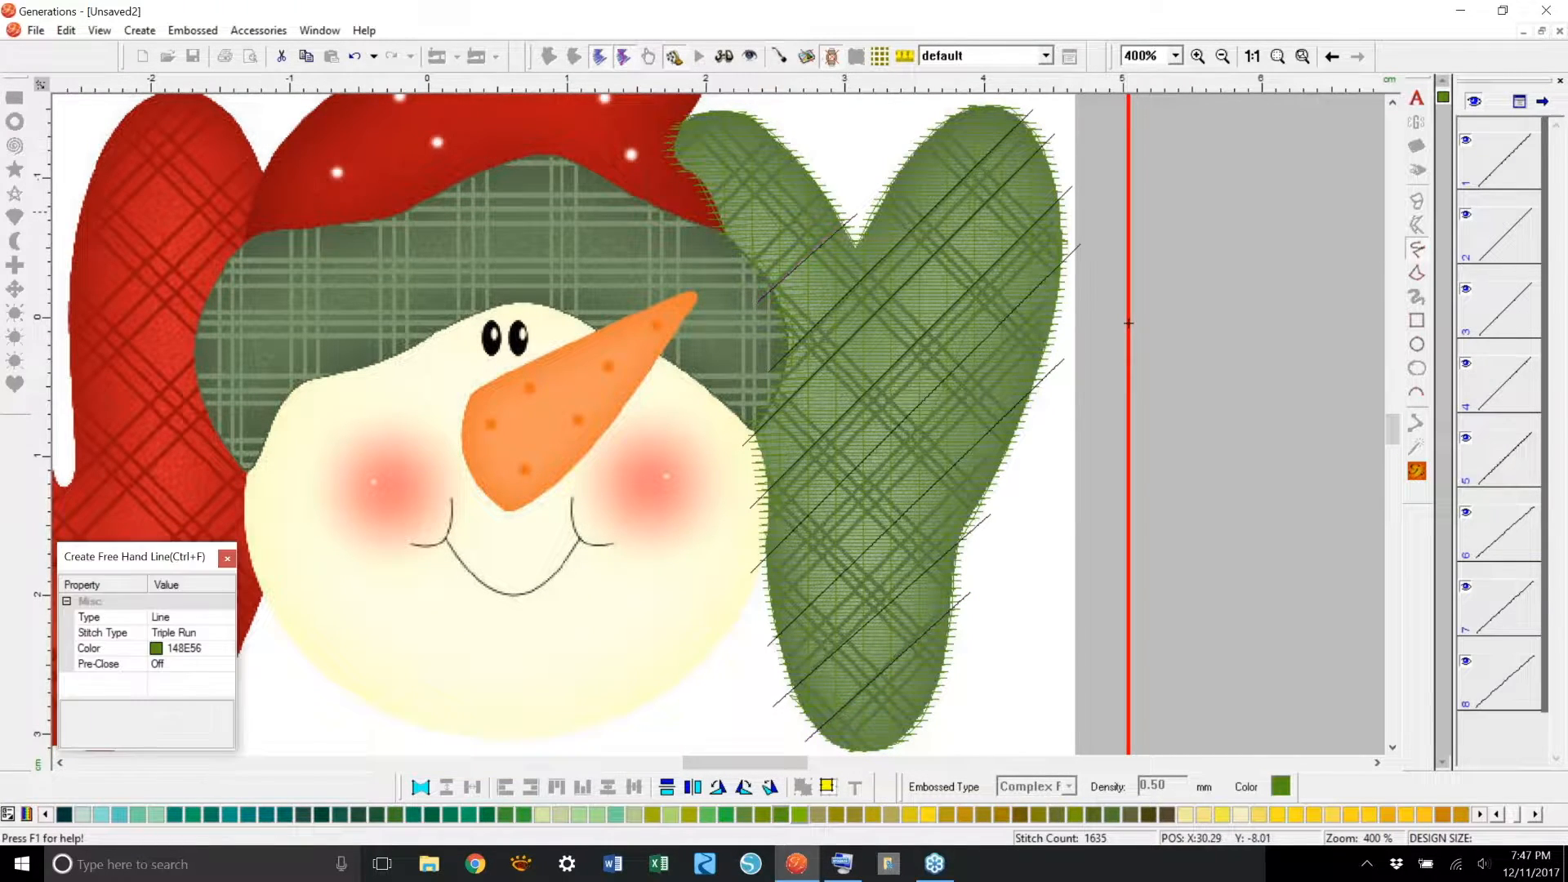
pyautogui.doubleClick(832, 178)
pyautogui.doubleClick(801, 128)
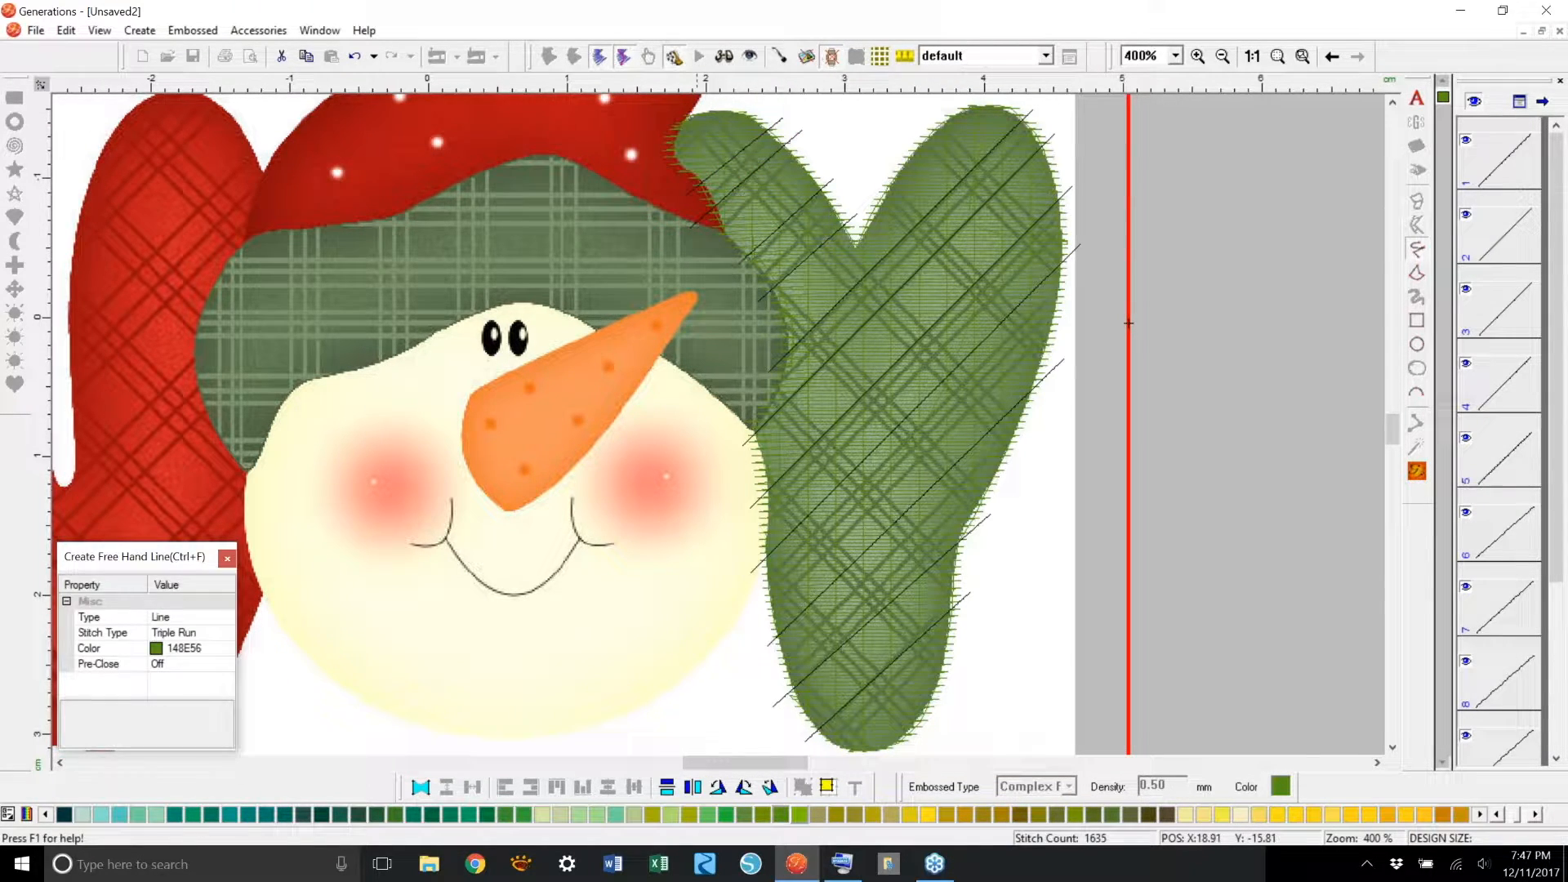
# Step: Draw four falling diagonal emboss lines, two from the left arm's tip across the Y and two across the right arm
pyautogui.click(700, 105)
pyautogui.doubleClick(1039, 443)
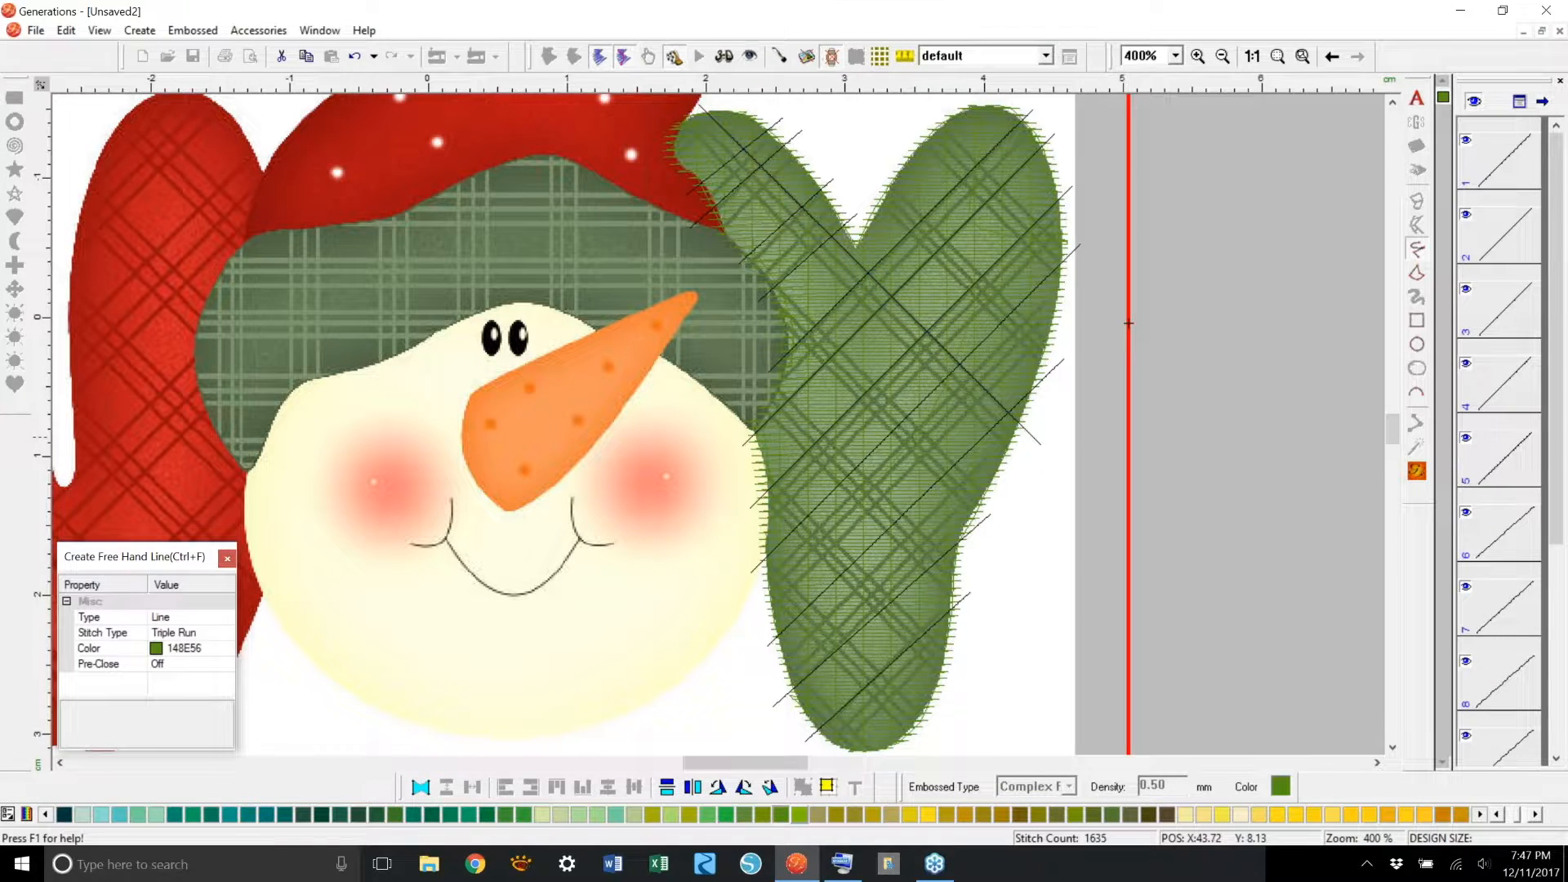
pyautogui.click(669, 115)
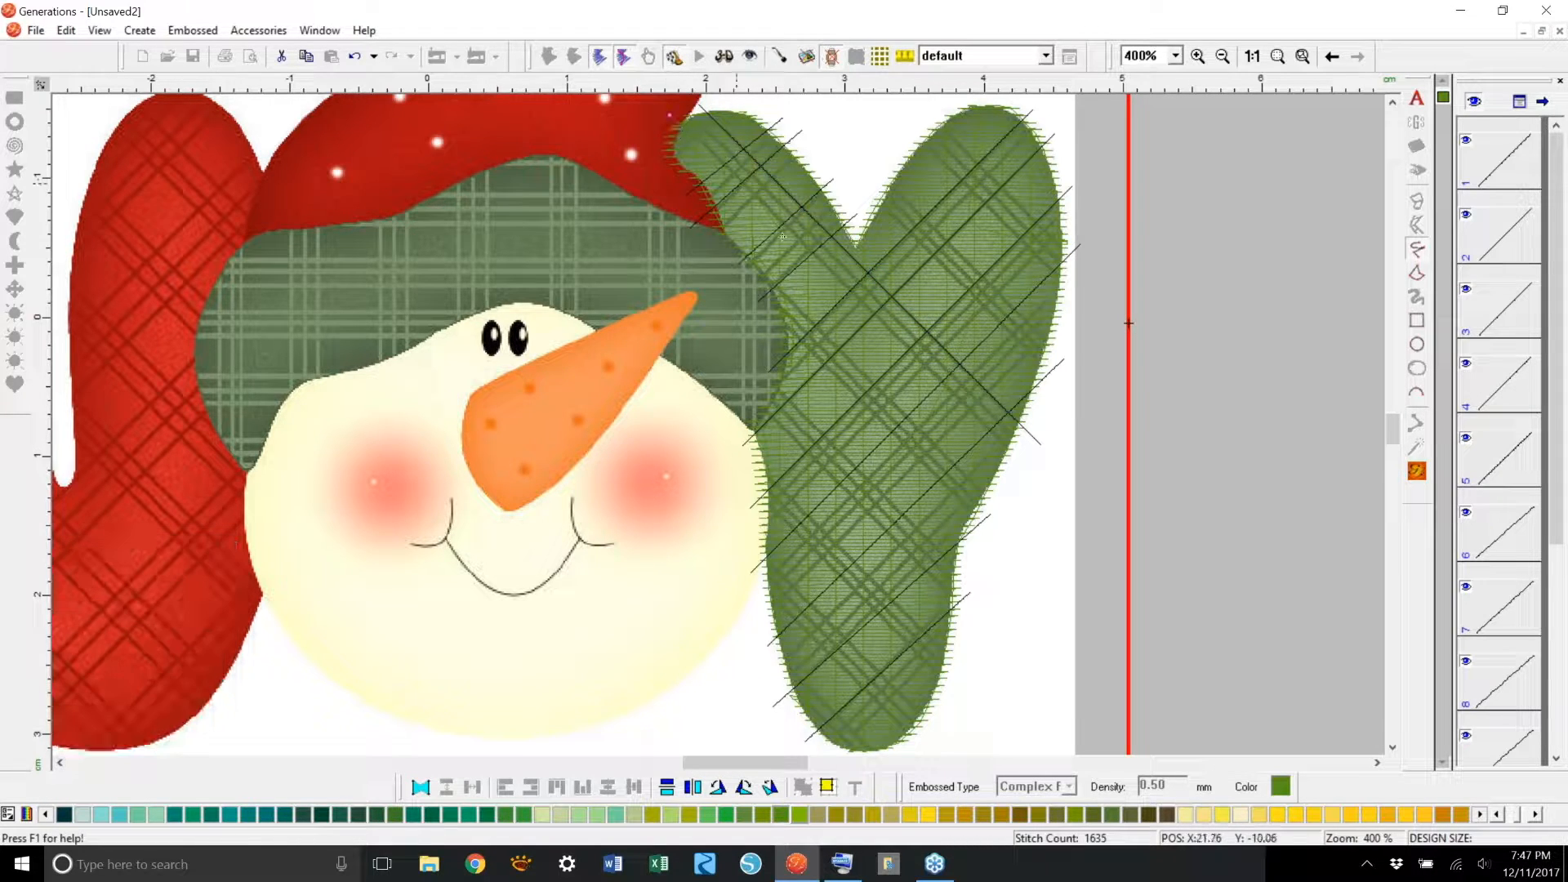
pyautogui.doubleClick(1032, 467)
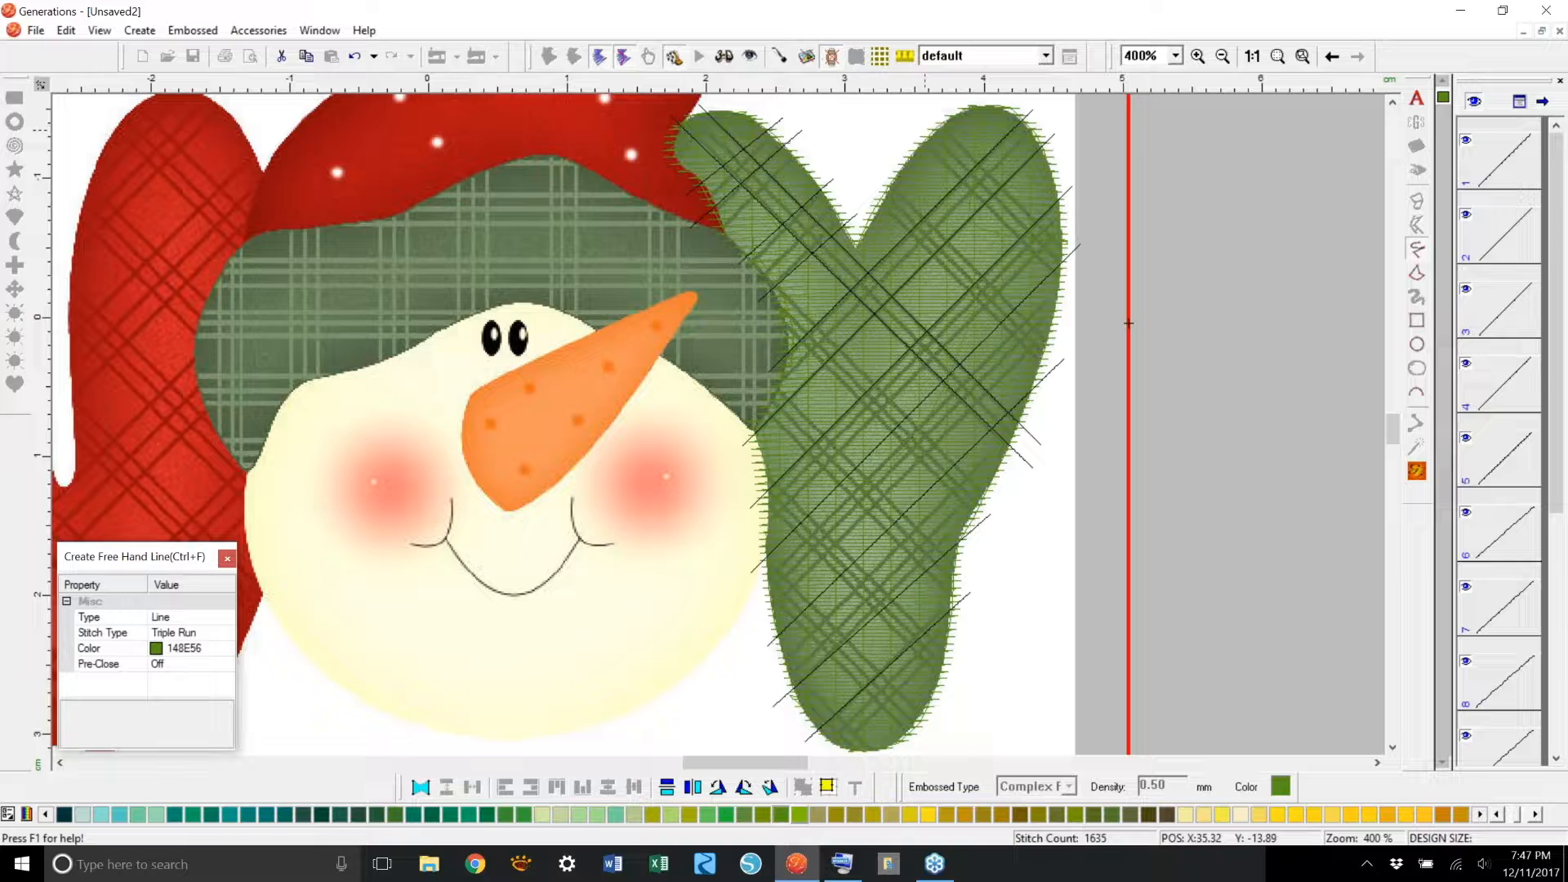
pyautogui.click(919, 116)
pyautogui.doubleClick(1093, 276)
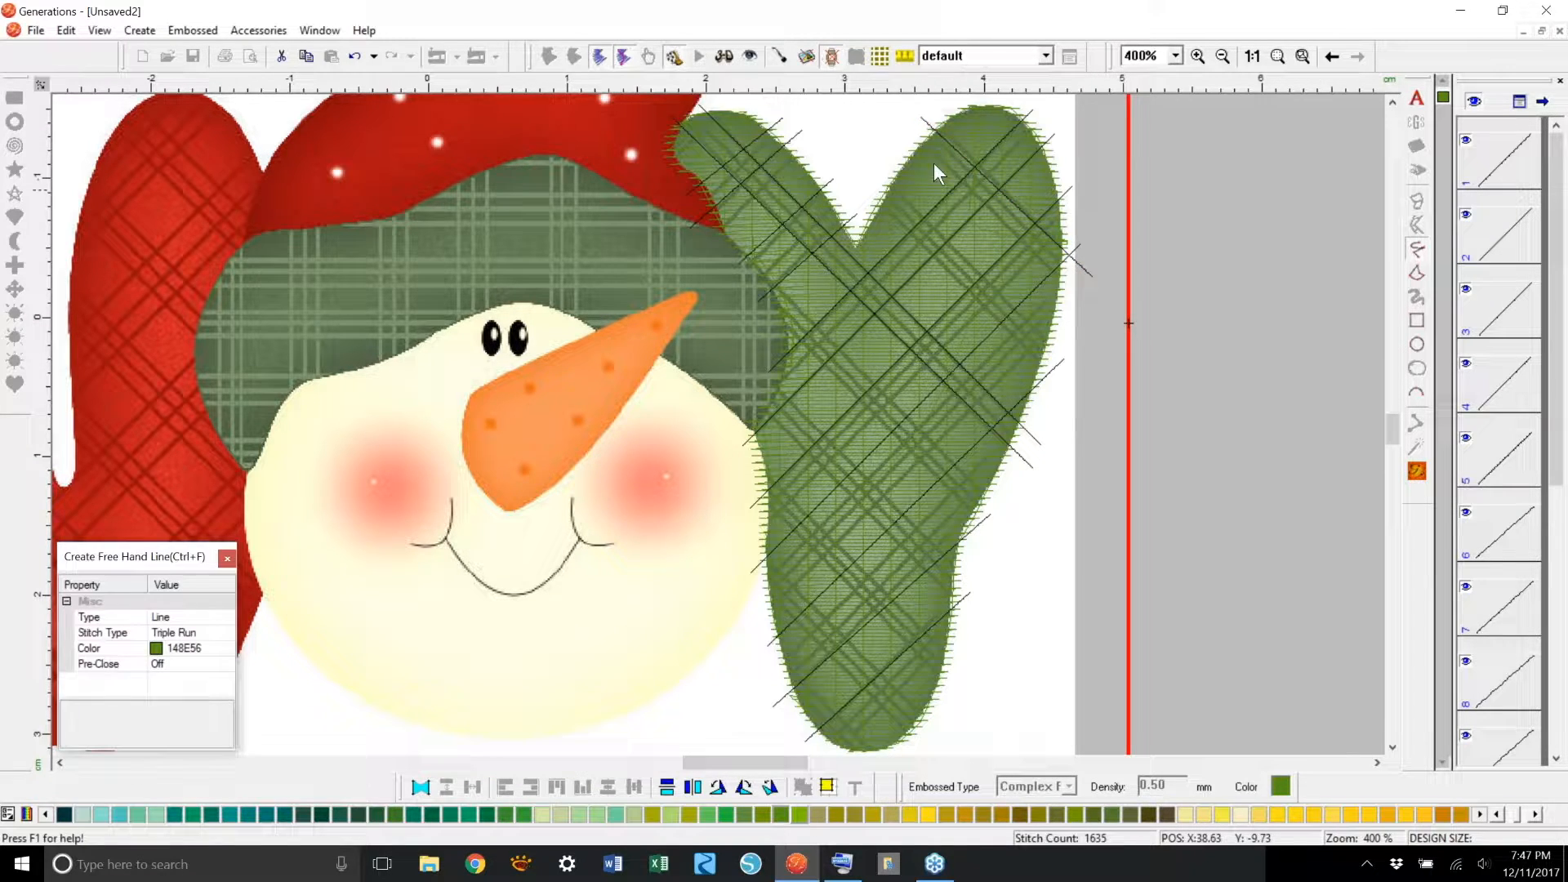
pyautogui.click(901, 130)
pyautogui.doubleClick(1079, 299)
# Step: Draw six falling diagonal emboss lines in pairs across the middle and lower stem of the Y
pyautogui.click(741, 264)
pyautogui.doubleClick(997, 518)
pyautogui.click(751, 319)
pyautogui.doubleClick(1004, 558)
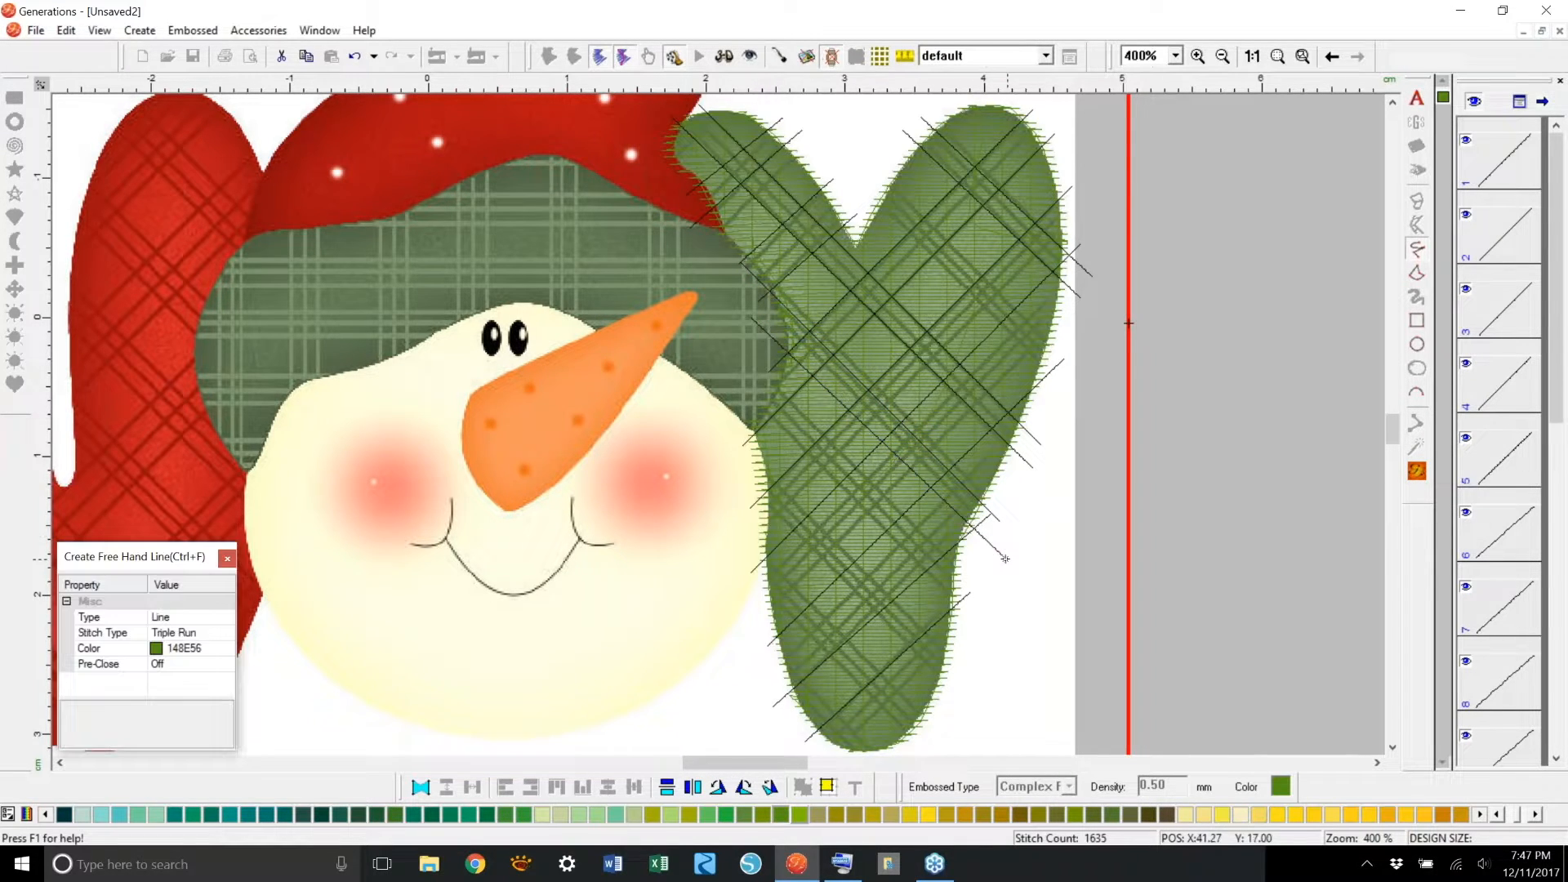
pyautogui.click(753, 420)
pyautogui.doubleClick(966, 603)
pyautogui.click(753, 465)
pyautogui.doubleClick(962, 643)
pyautogui.click(748, 574)
pyautogui.doubleClick(937, 732)
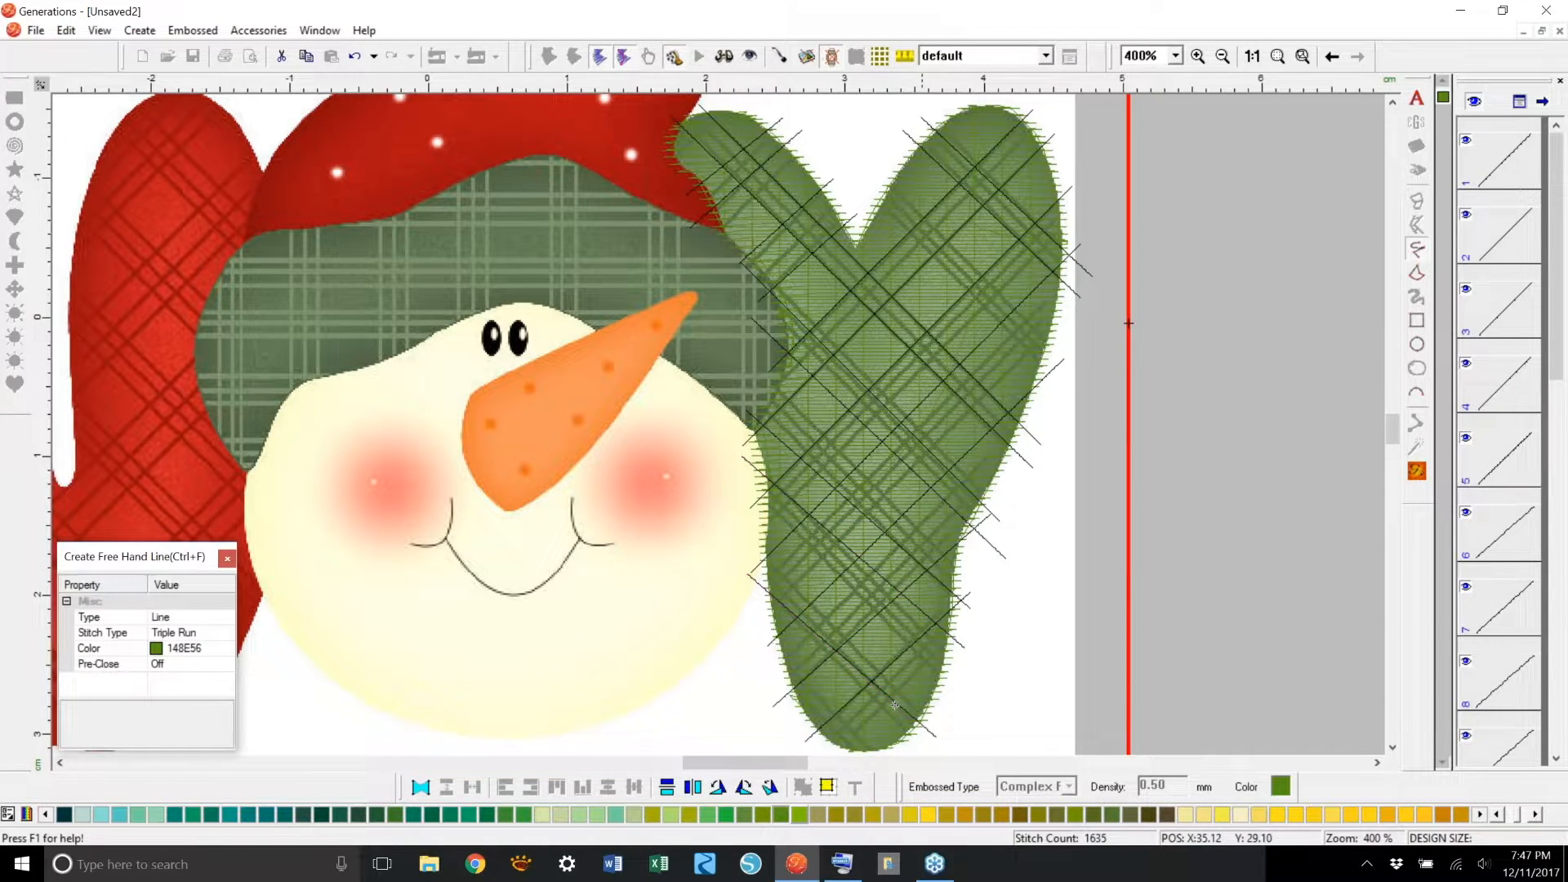
pyautogui.click(763, 627)
pyautogui.doubleClick(921, 743)
# Step: Finish the emboss lines, regenerate the Y fill's stitches, leave embossed mode, and show the stitches in 3D
pyautogui.press('Escape')
pyautogui.click(1417, 471)
pyautogui.click(624, 54)
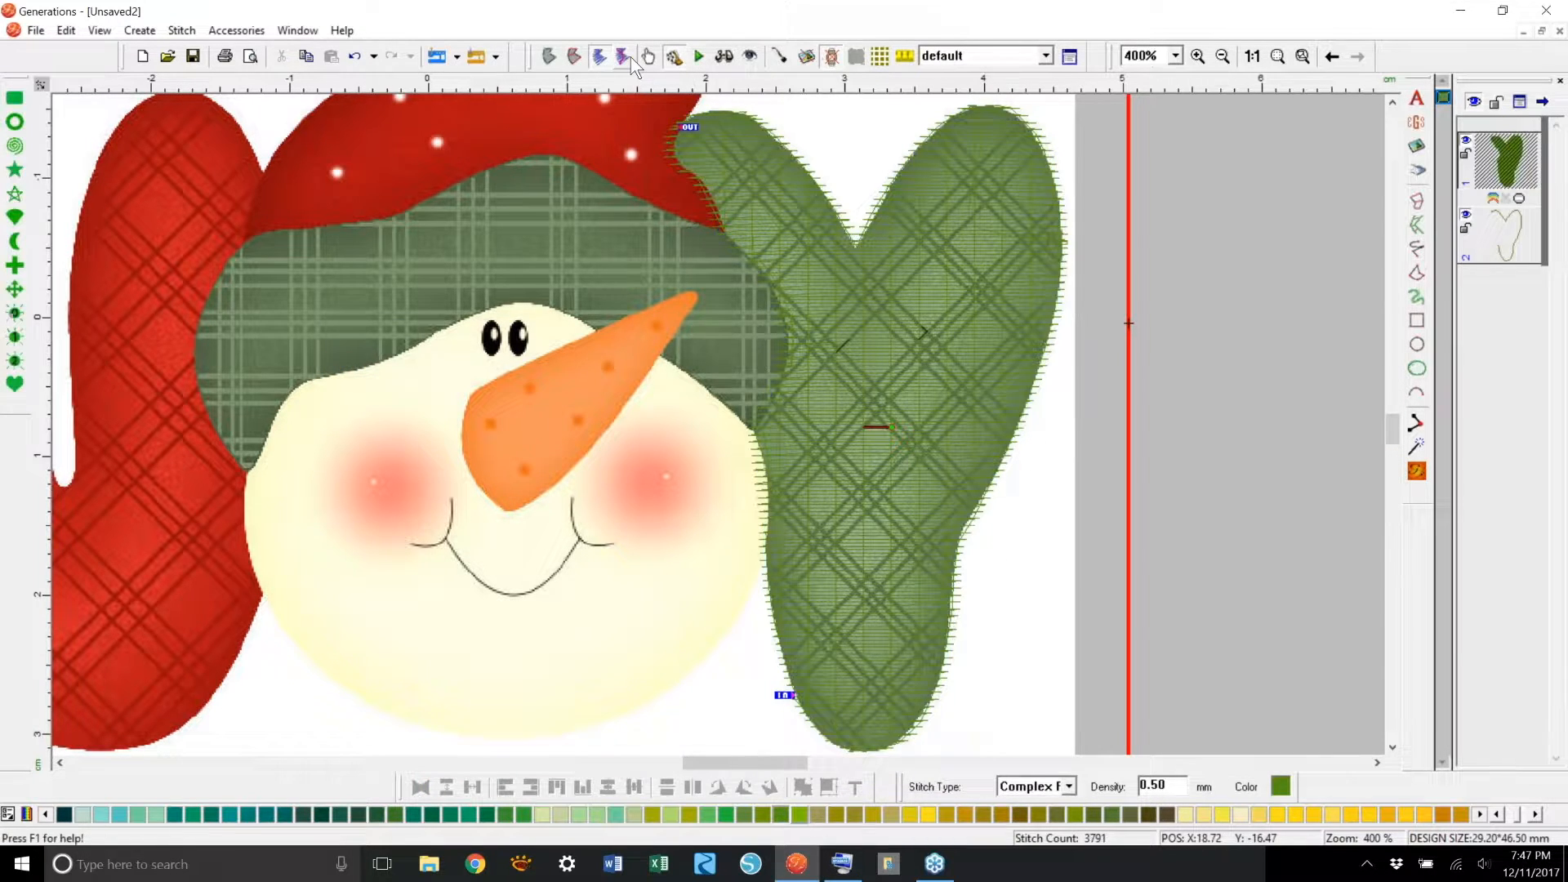
pyautogui.click(722, 56)
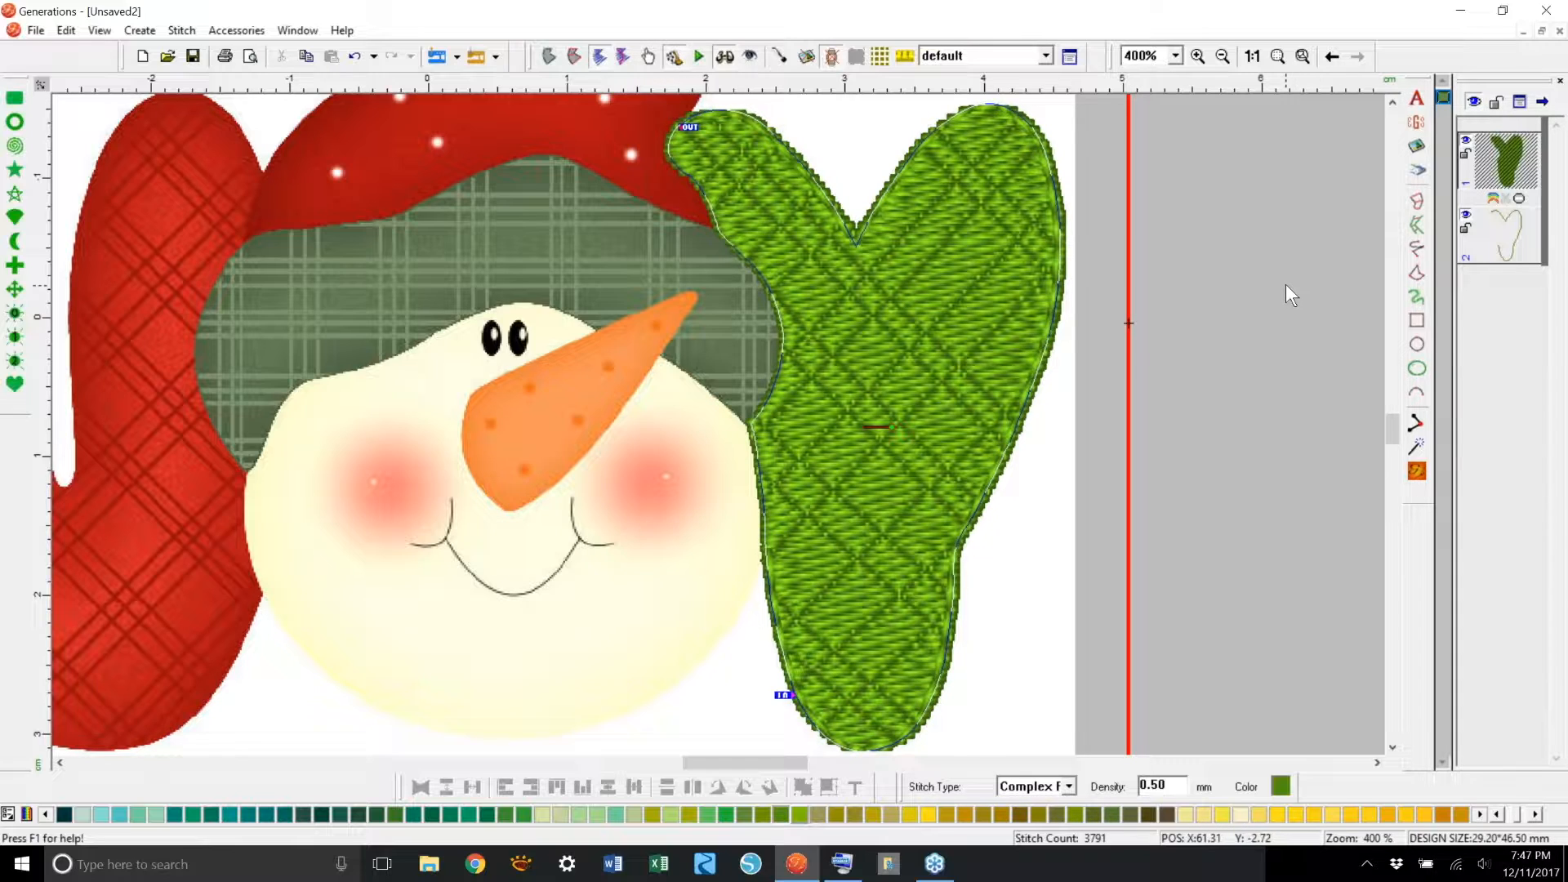
# Step: Fit the whole snowman design in view and select the Y's filled area
pyautogui.click(1252, 55)
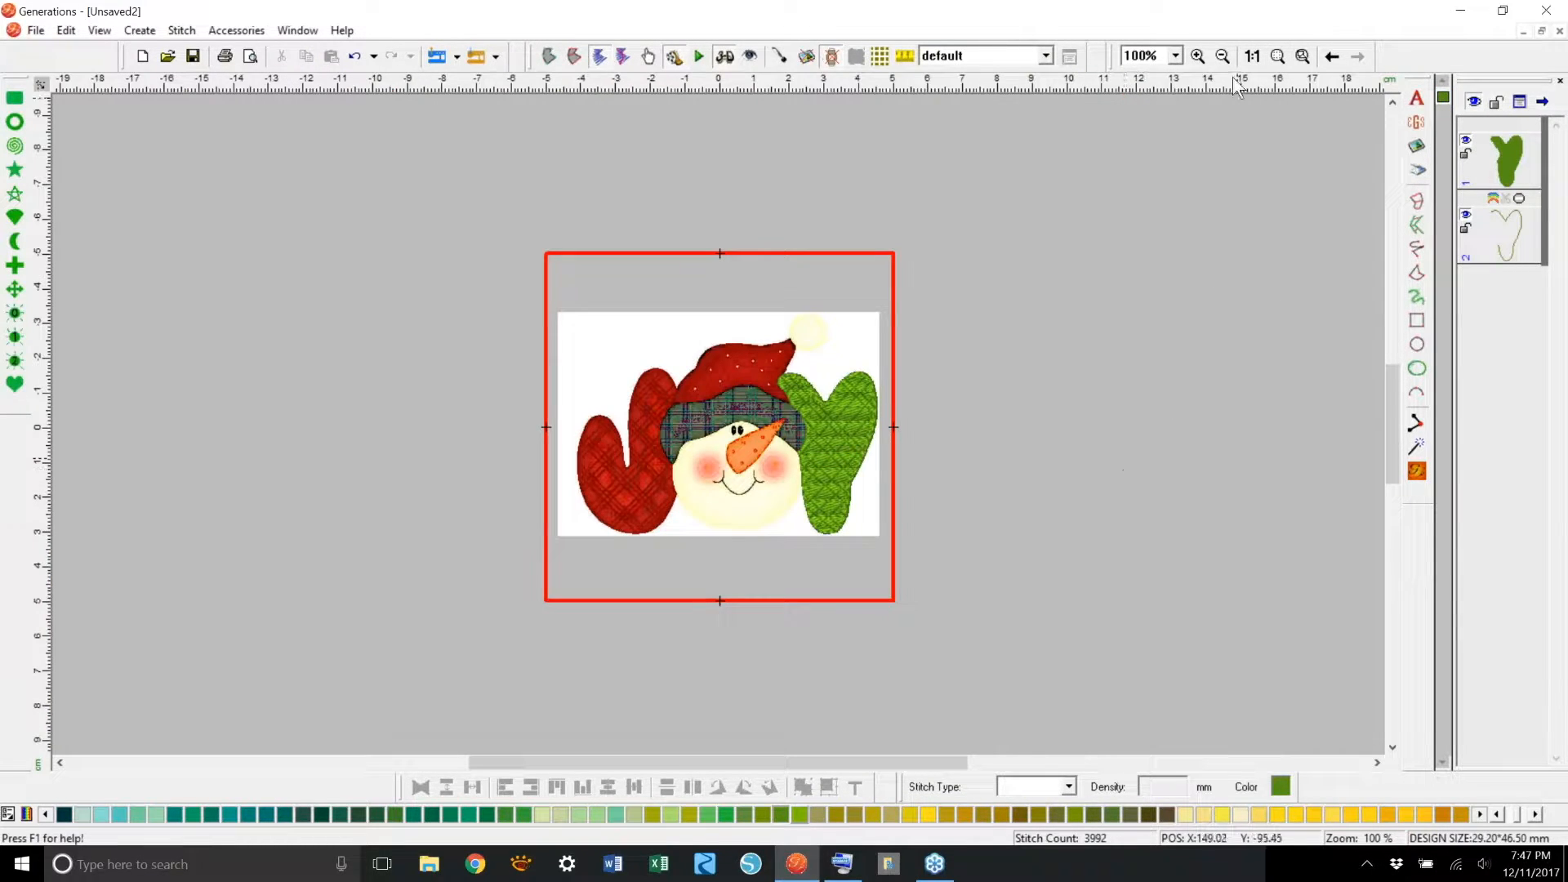
pyautogui.click(1278, 57)
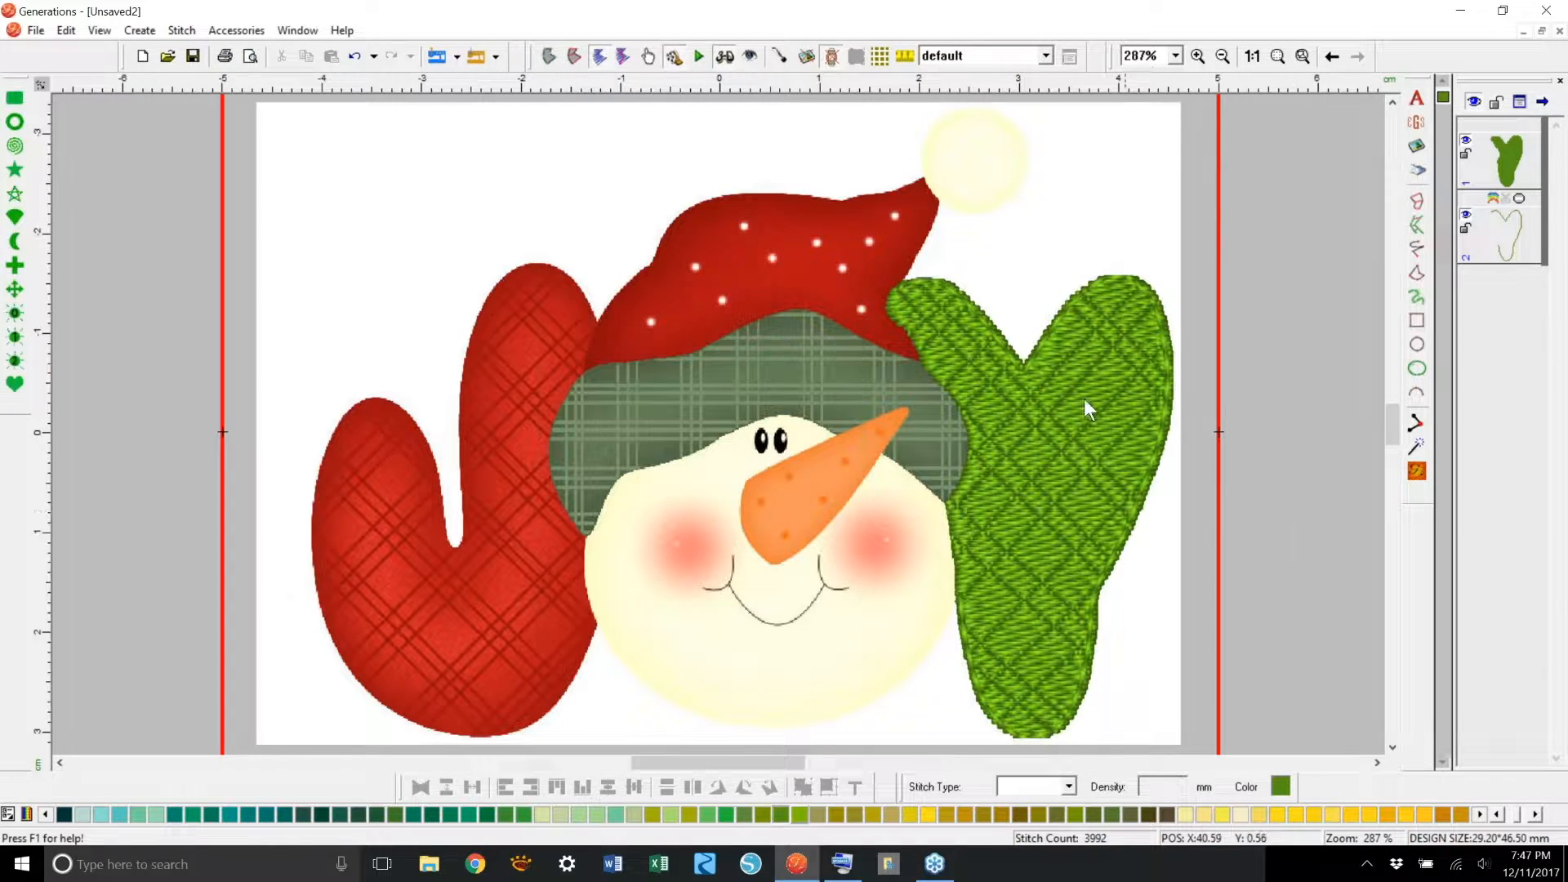
pyautogui.click(1091, 388)
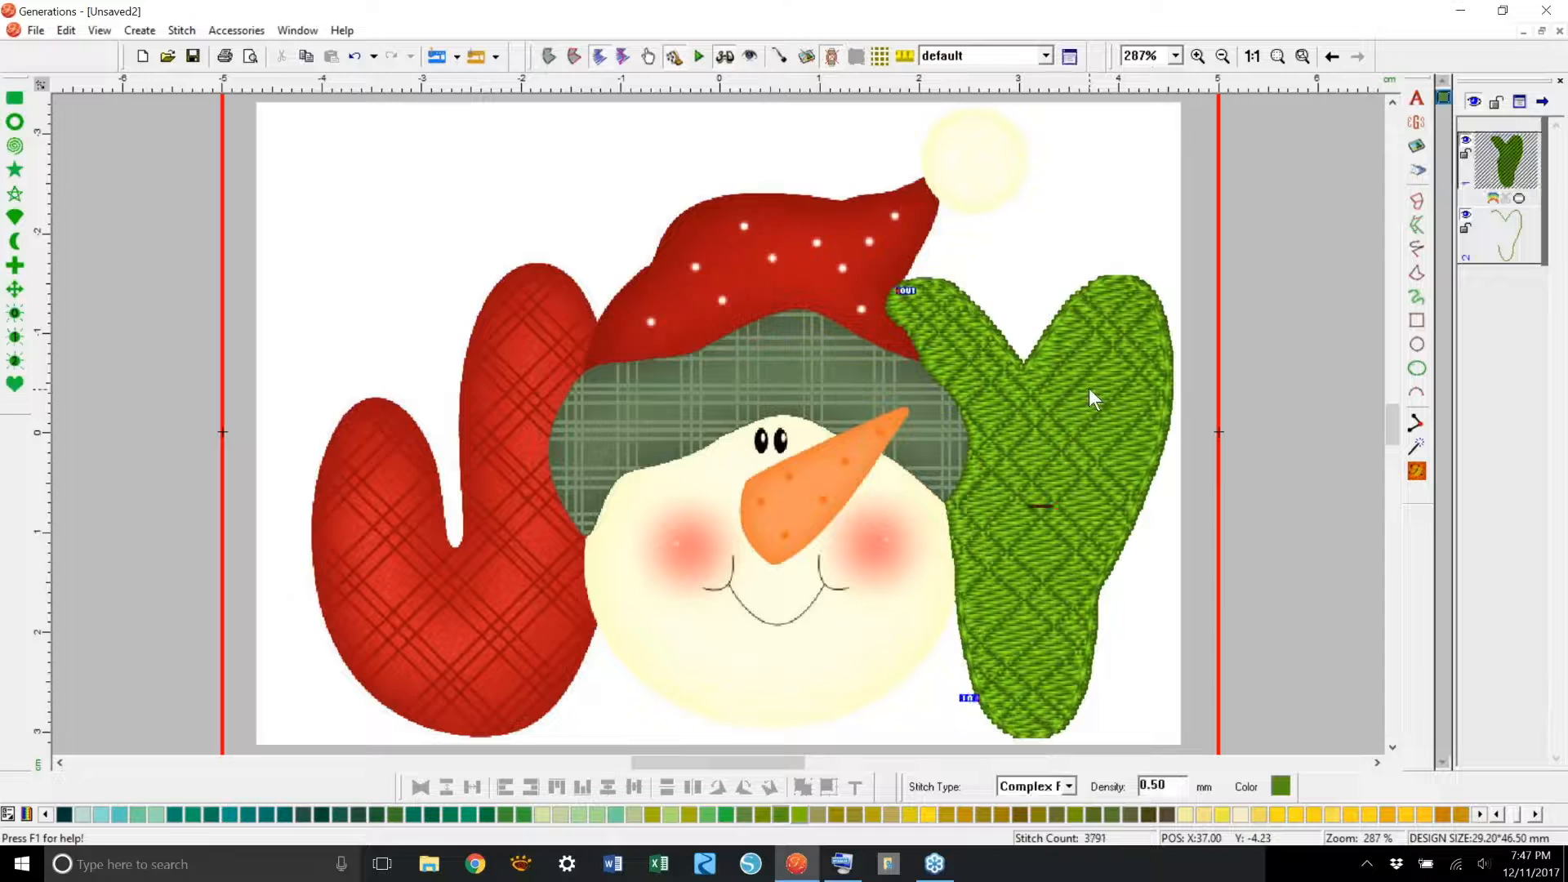
# Step: Add a pair of falling diagonal emboss lines across the Y's right arm, regenerate its stitches, and leave embossed mode
pyautogui.click(622, 56)
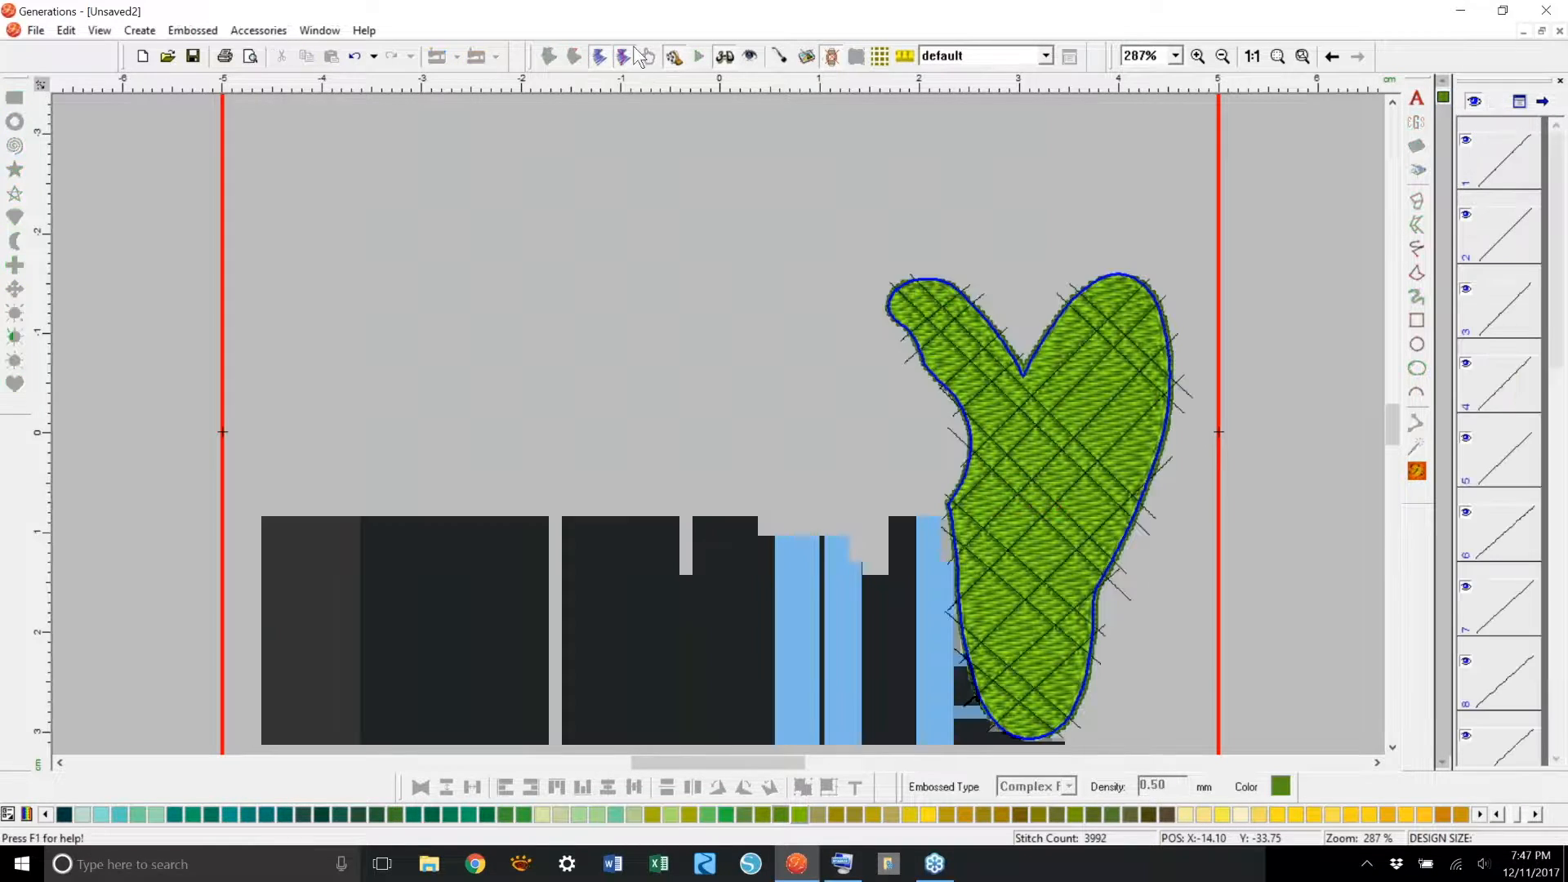
pyautogui.click(1417, 250)
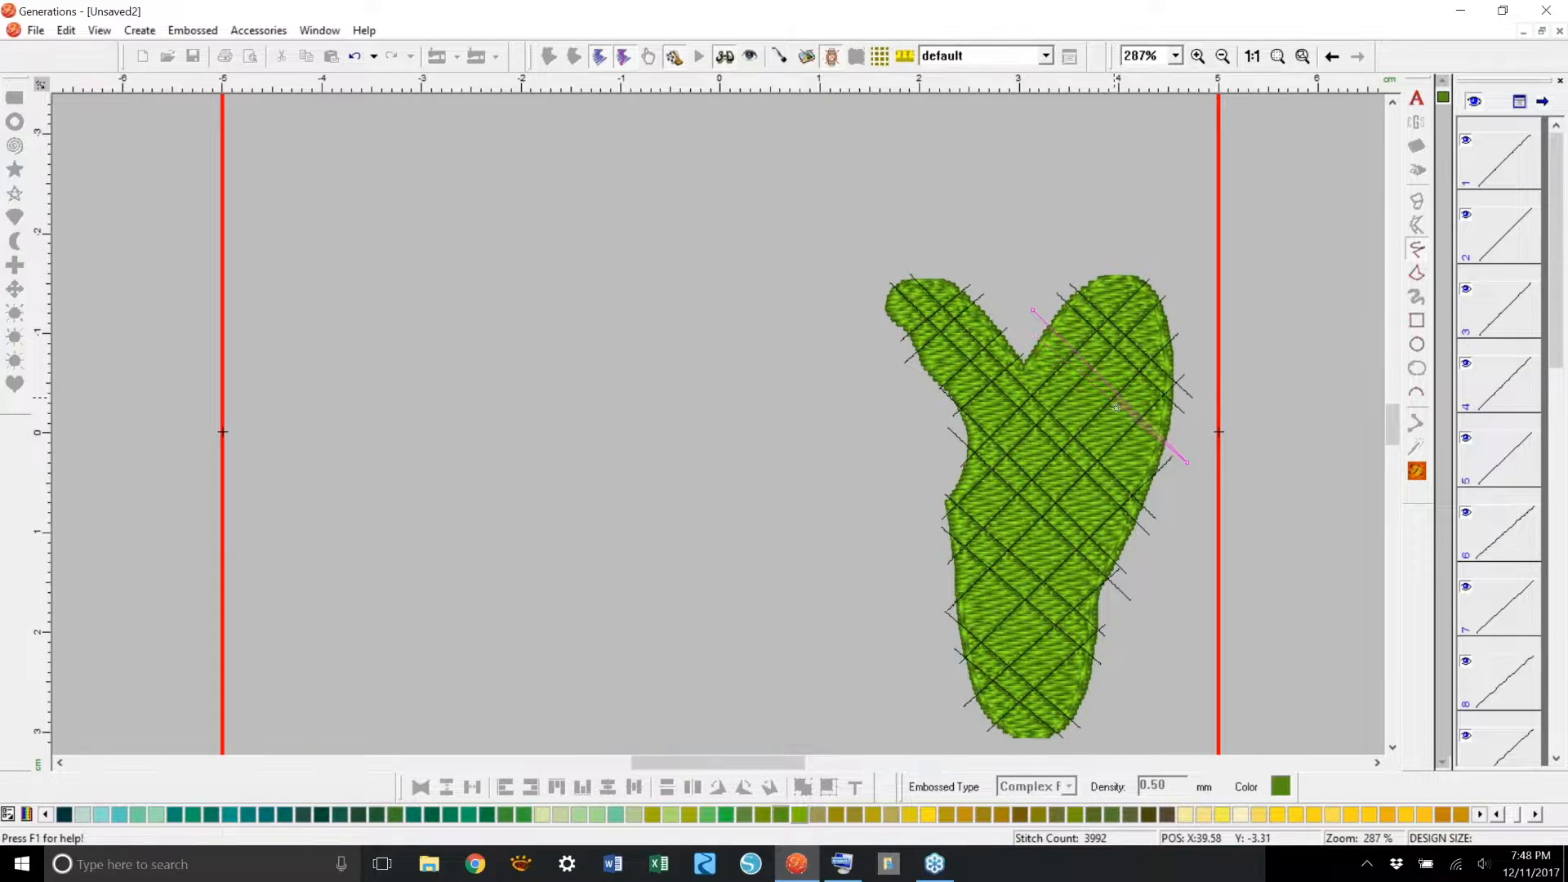
pyautogui.click(1182, 459)
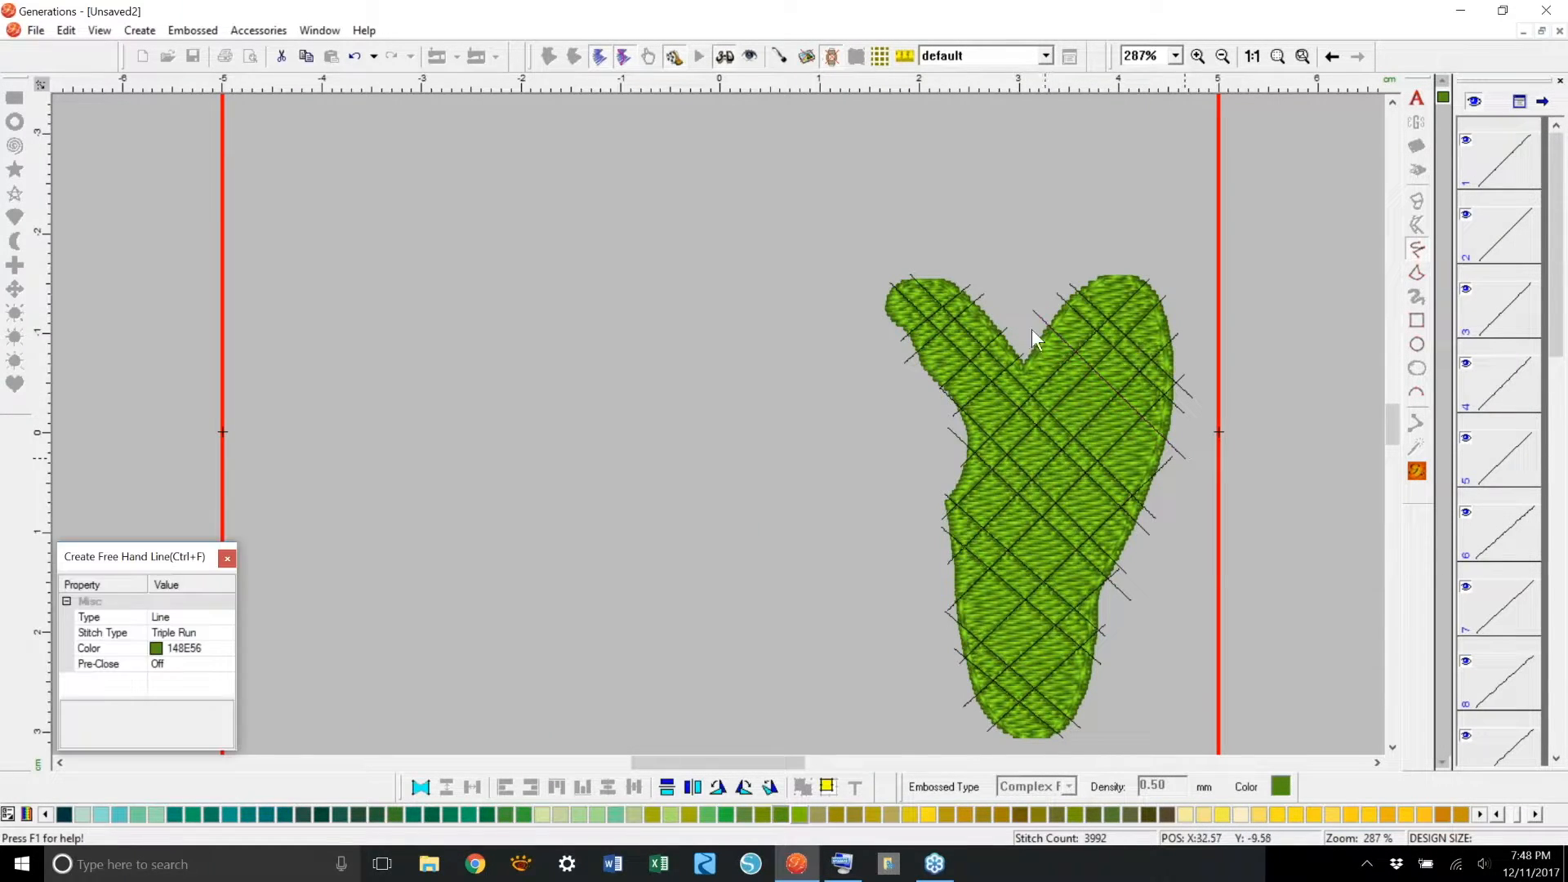
pyautogui.click(1174, 473)
pyautogui.press('Return')
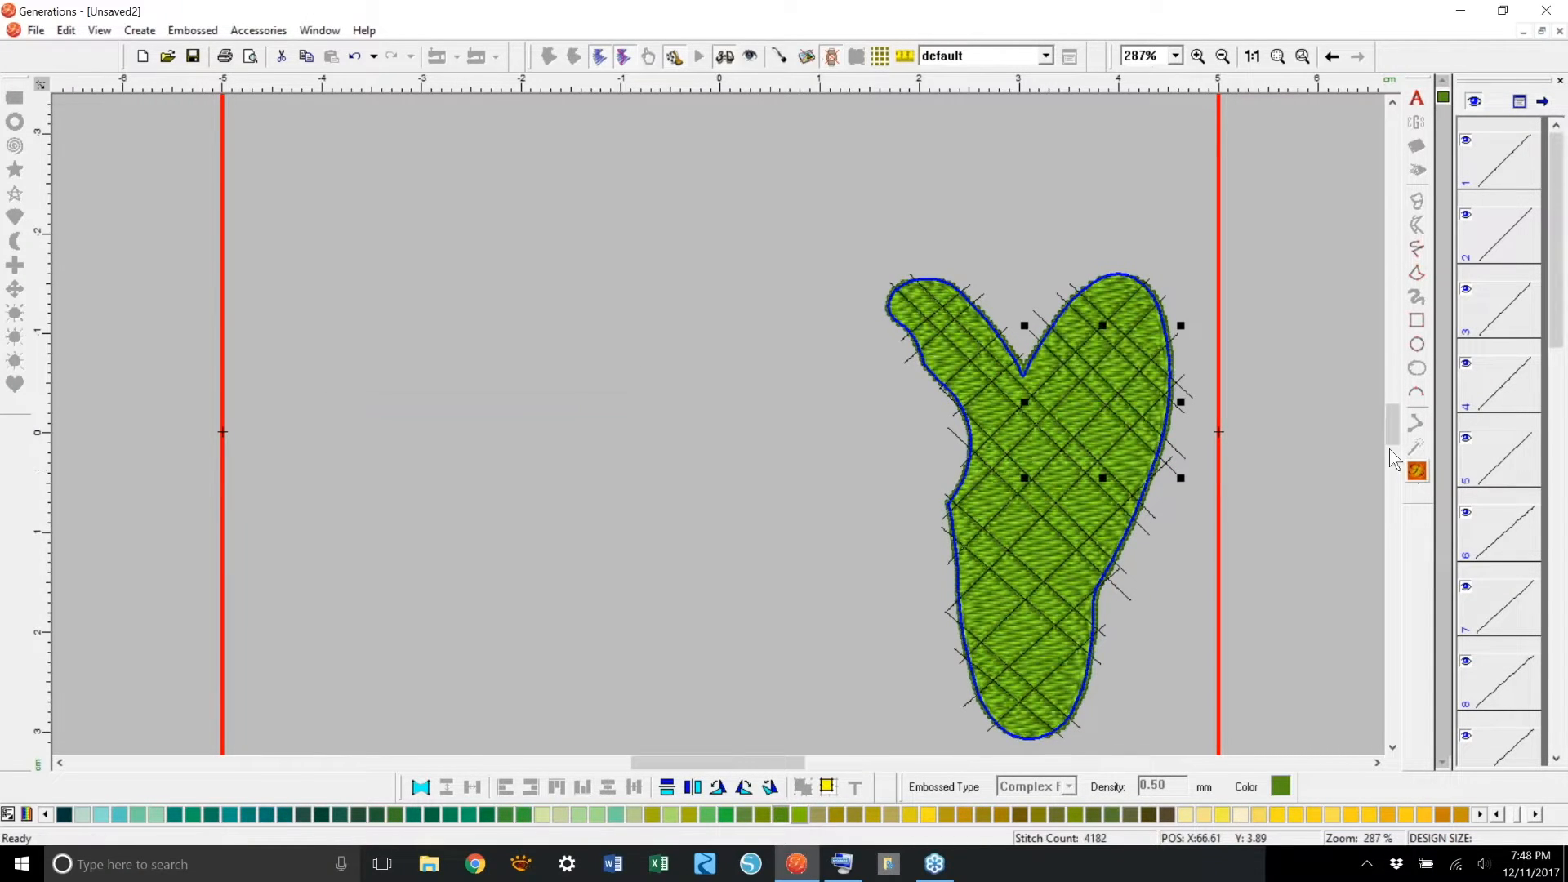
pyautogui.click(625, 57)
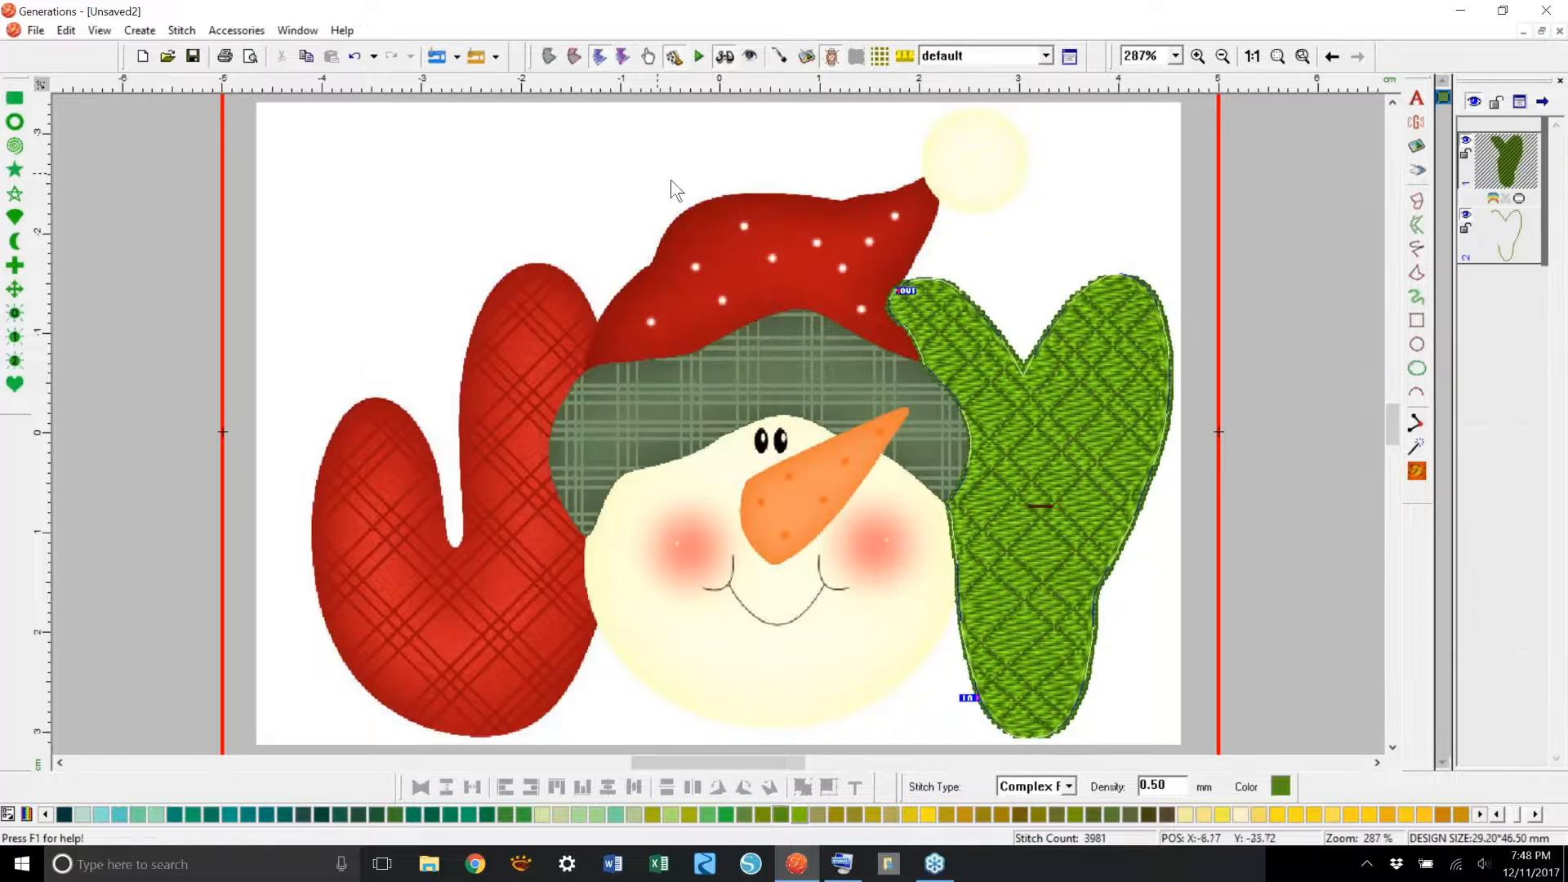
pyautogui.click(1265, 476)
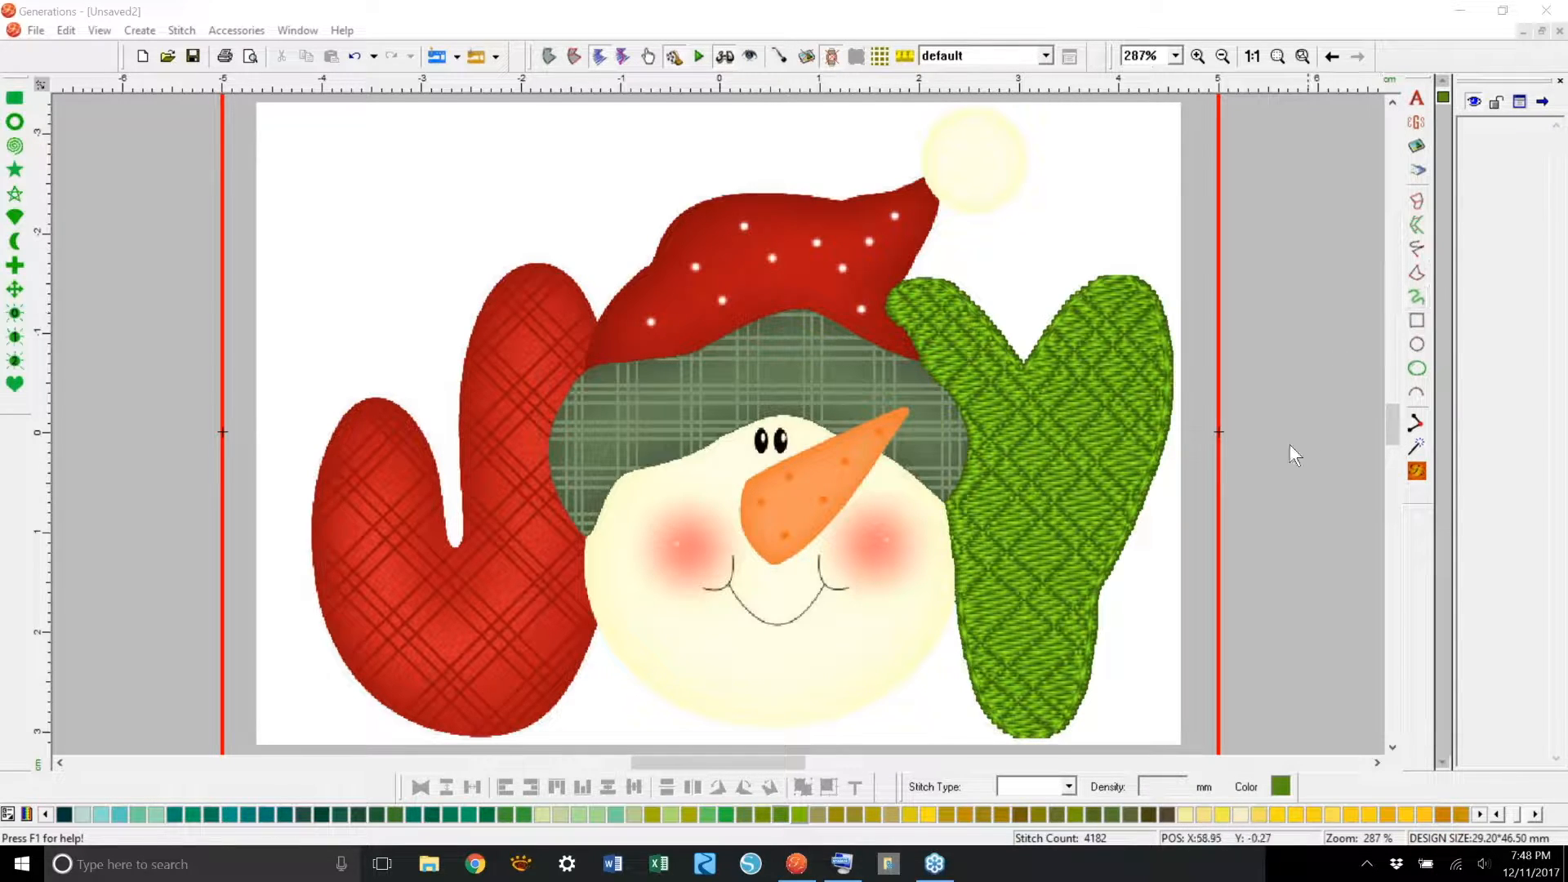
# Step: Set the colour to red and trace the letter J as a closed freehand area with Complex Fill
pyautogui.click(1280, 785)
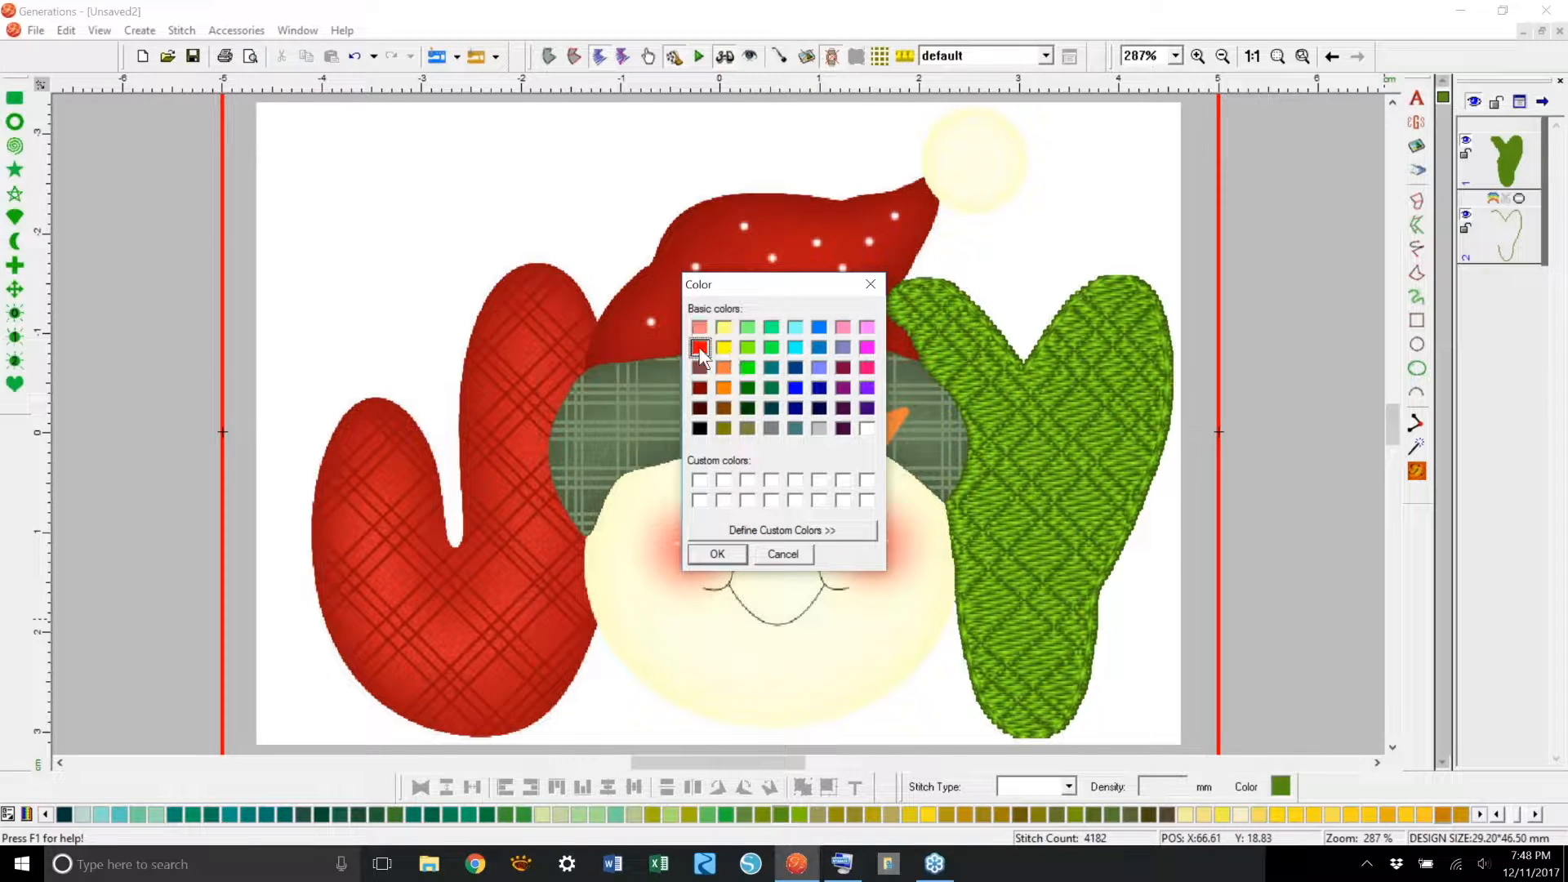
pyautogui.click(718, 555)
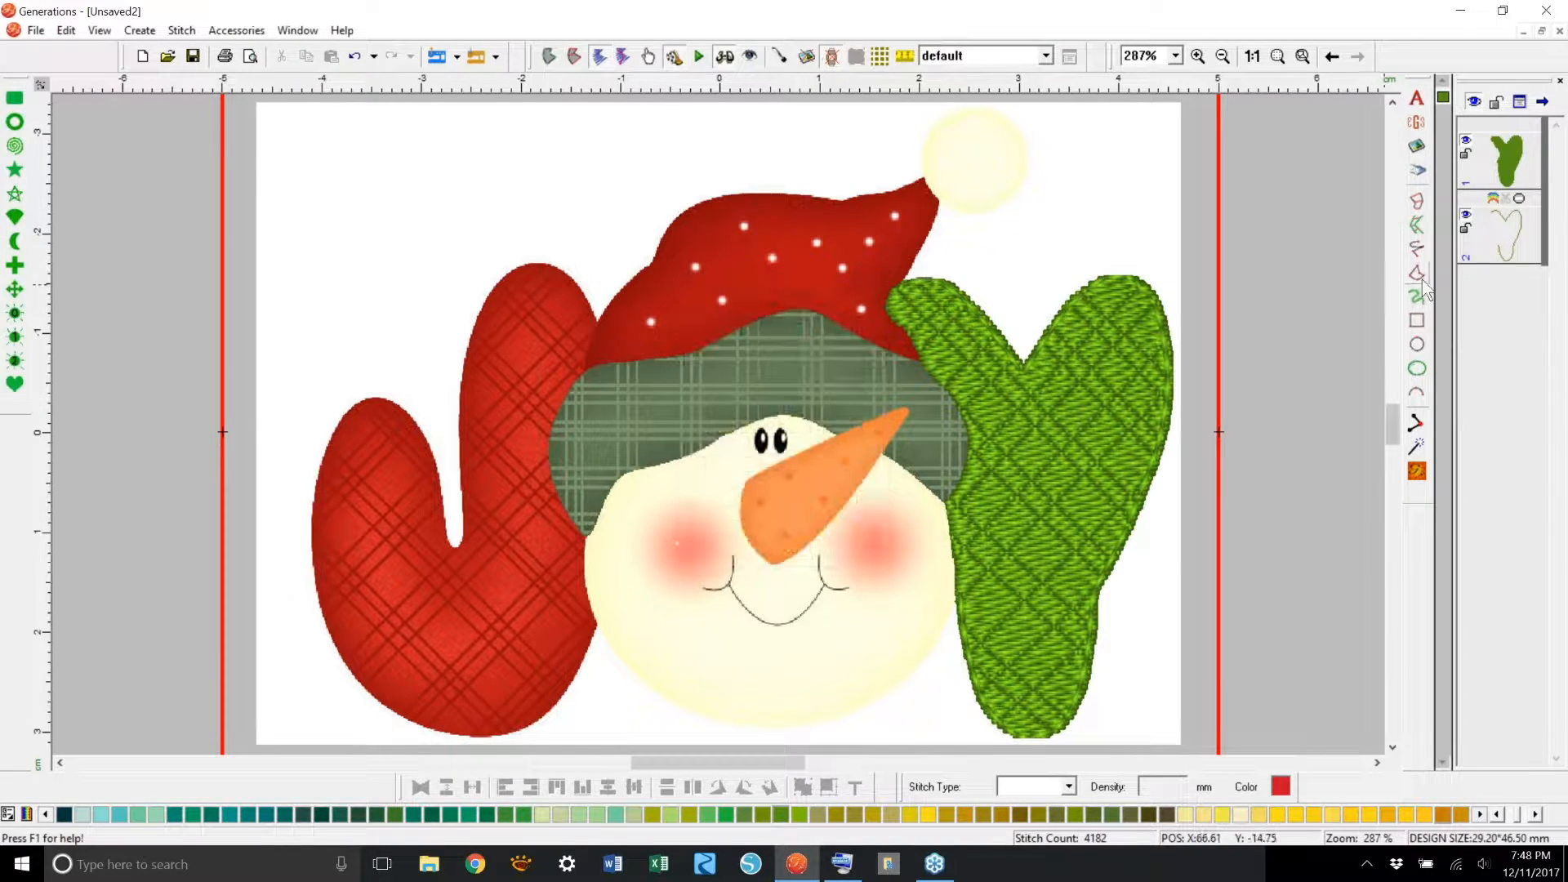
pyautogui.click(1414, 276)
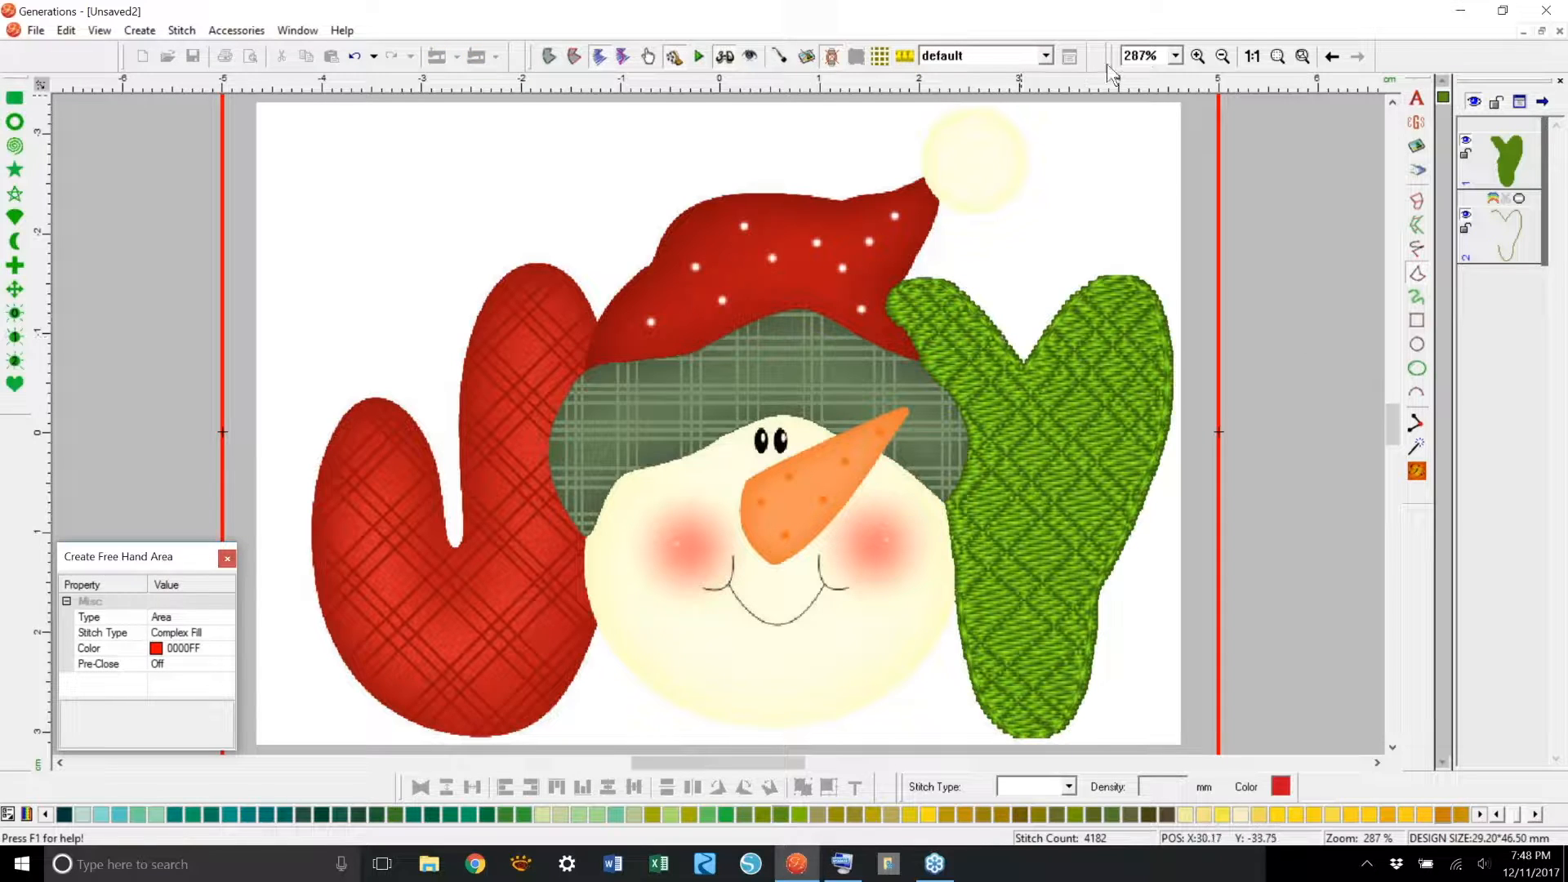
pyautogui.click(1176, 55)
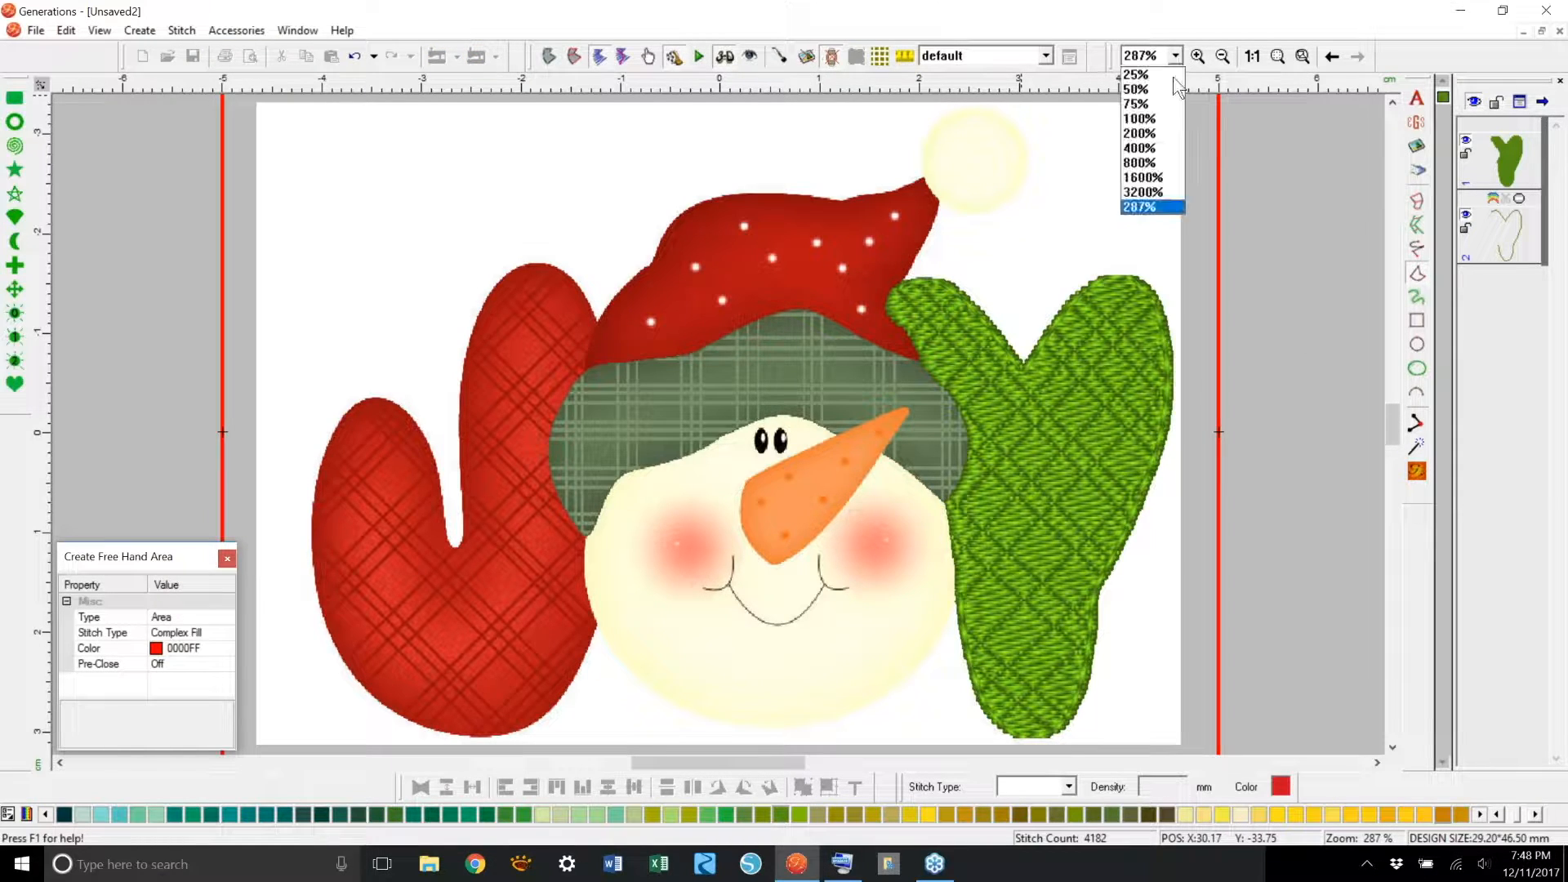
pyautogui.click(1139, 148)
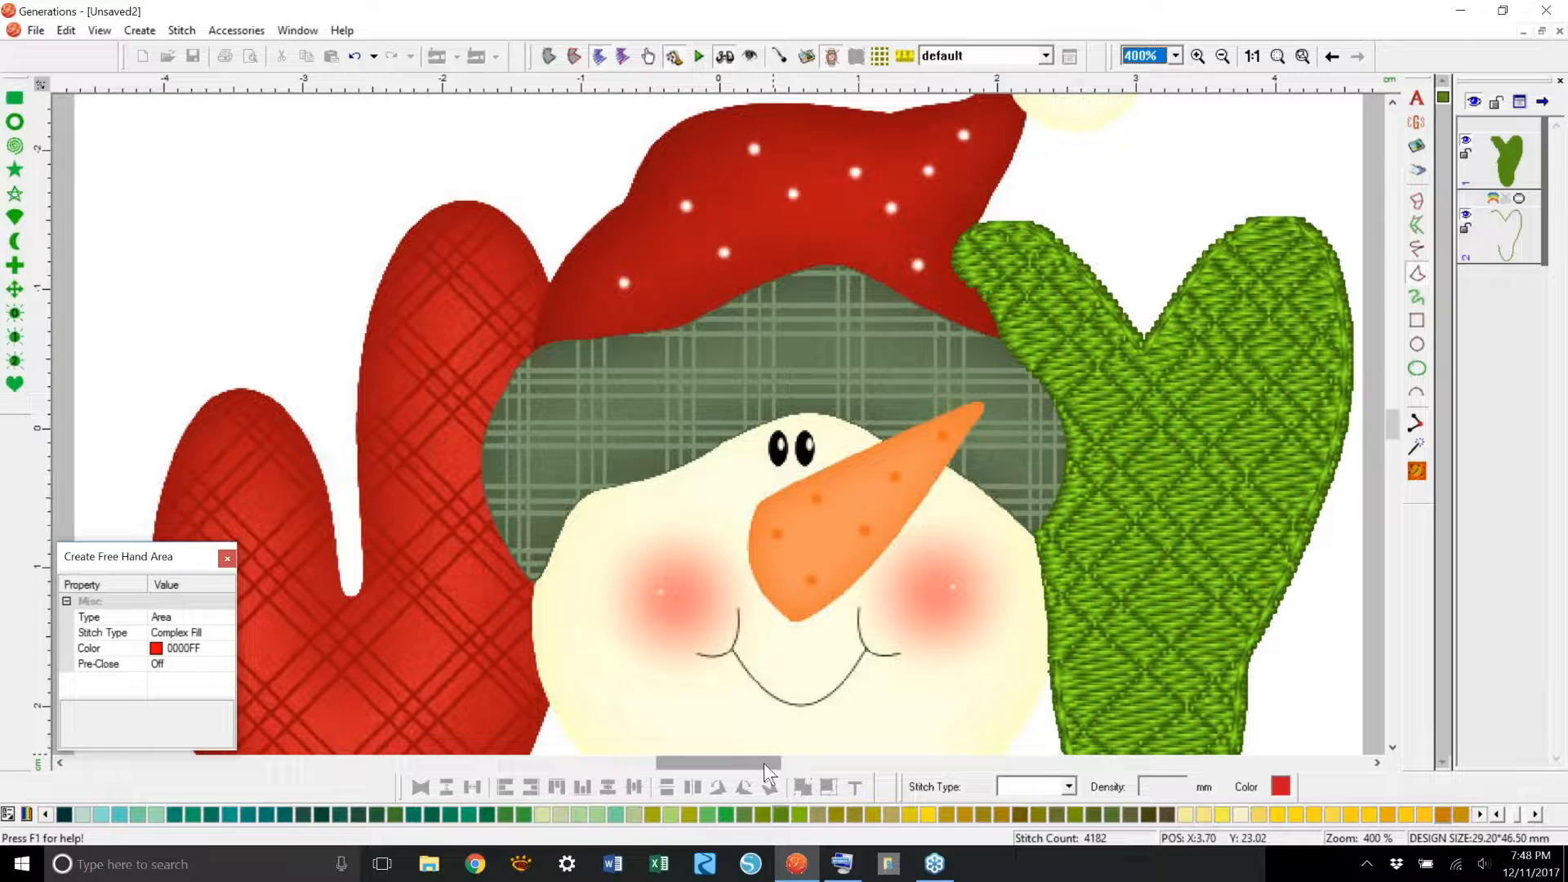
pyautogui.moveTo(763, 763); pyautogui.dragTo(753, 761)
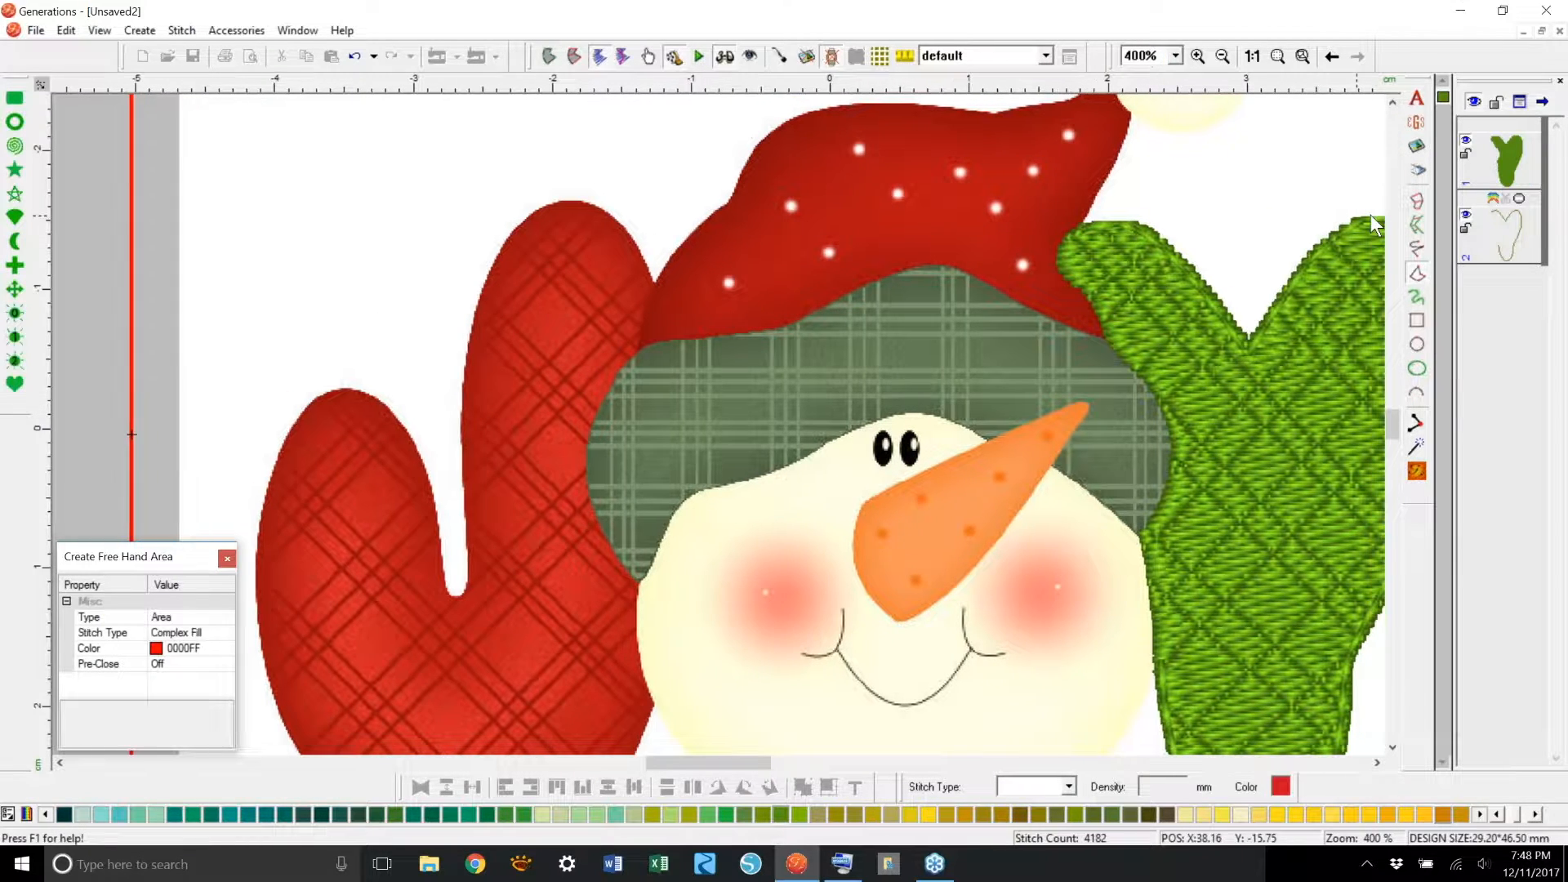
pyautogui.moveTo(655, 286)
pyautogui.mouseDown()
pyautogui.moveTo(639, 243)
pyautogui.moveTo(581, 200)
pyautogui.moveTo(525, 217)
pyautogui.moveTo(497, 256)
pyautogui.moveTo(466, 355)
pyautogui.moveTo(468, 570)
pyautogui.moveTo(454, 599)
pyautogui.moveTo(434, 494)
pyautogui.moveTo(385, 404)
pyautogui.moveTo(326, 390)
pyautogui.moveTo(280, 451)
pyautogui.moveTo(255, 596)
pyautogui.moveTo(299, 756)
pyautogui.moveTo(295, 729)
pyautogui.moveTo(369, 601)
pyautogui.moveTo(440, 636)
pyautogui.moveTo(583, 611)
pyautogui.mouseUp()
pyautogui.moveTo(621, 551)
pyautogui.mouseDown()
pyautogui.moveTo(655, 485)
pyautogui.moveTo(646, 363)
pyautogui.moveTo(587, 263)
pyautogui.moveTo(602, 193)
pyautogui.moveTo(658, 105)
pyautogui.moveTo(644, 215)
pyautogui.moveTo(652, 174)
pyautogui.mouseUp()
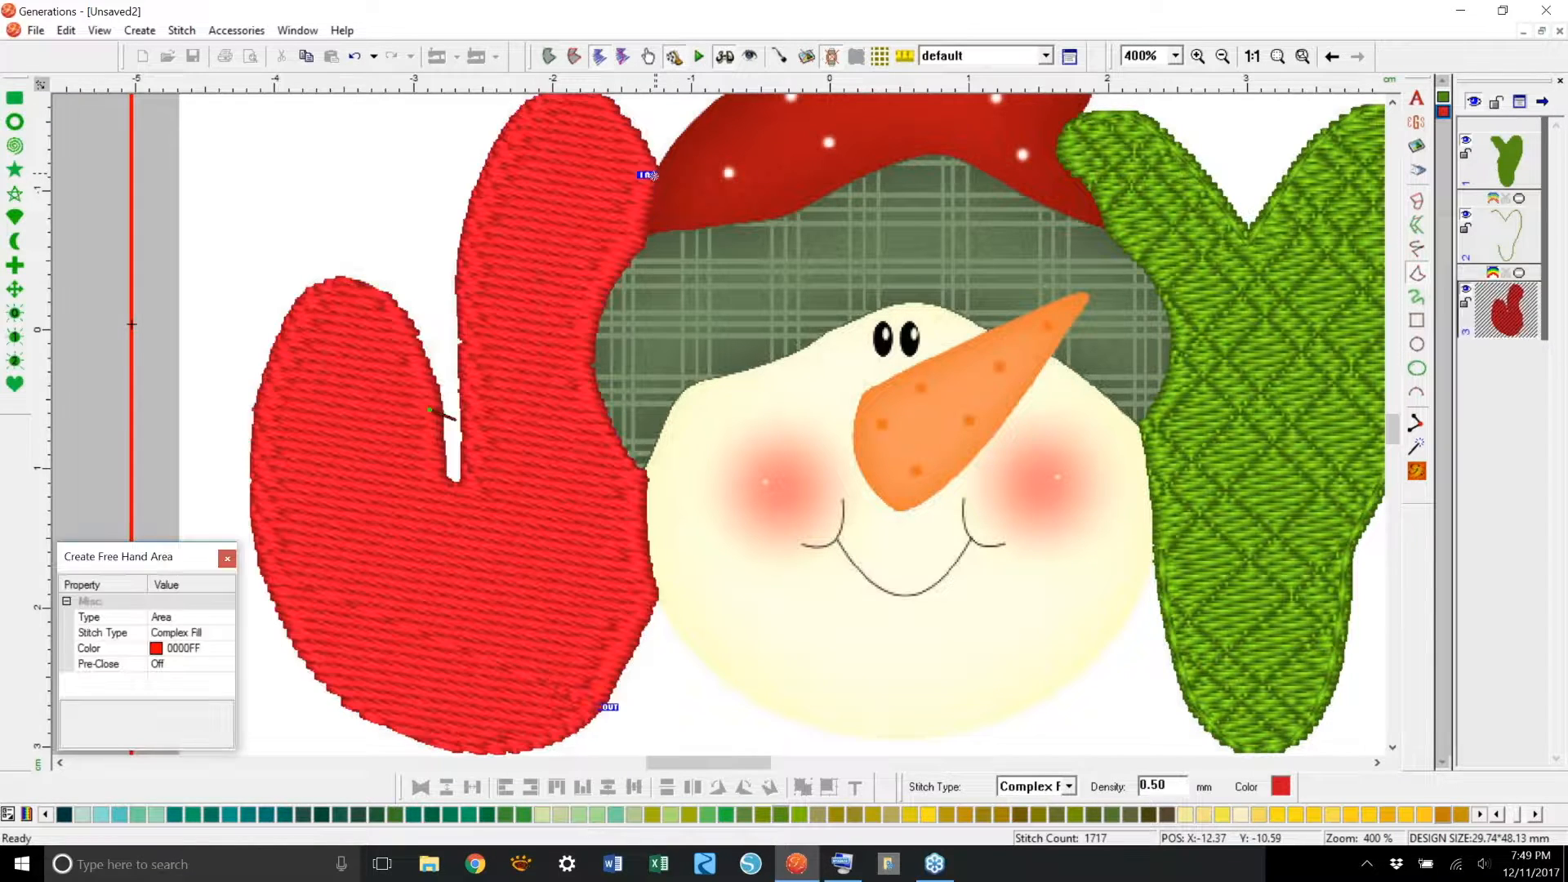
pyautogui.press('Escape')
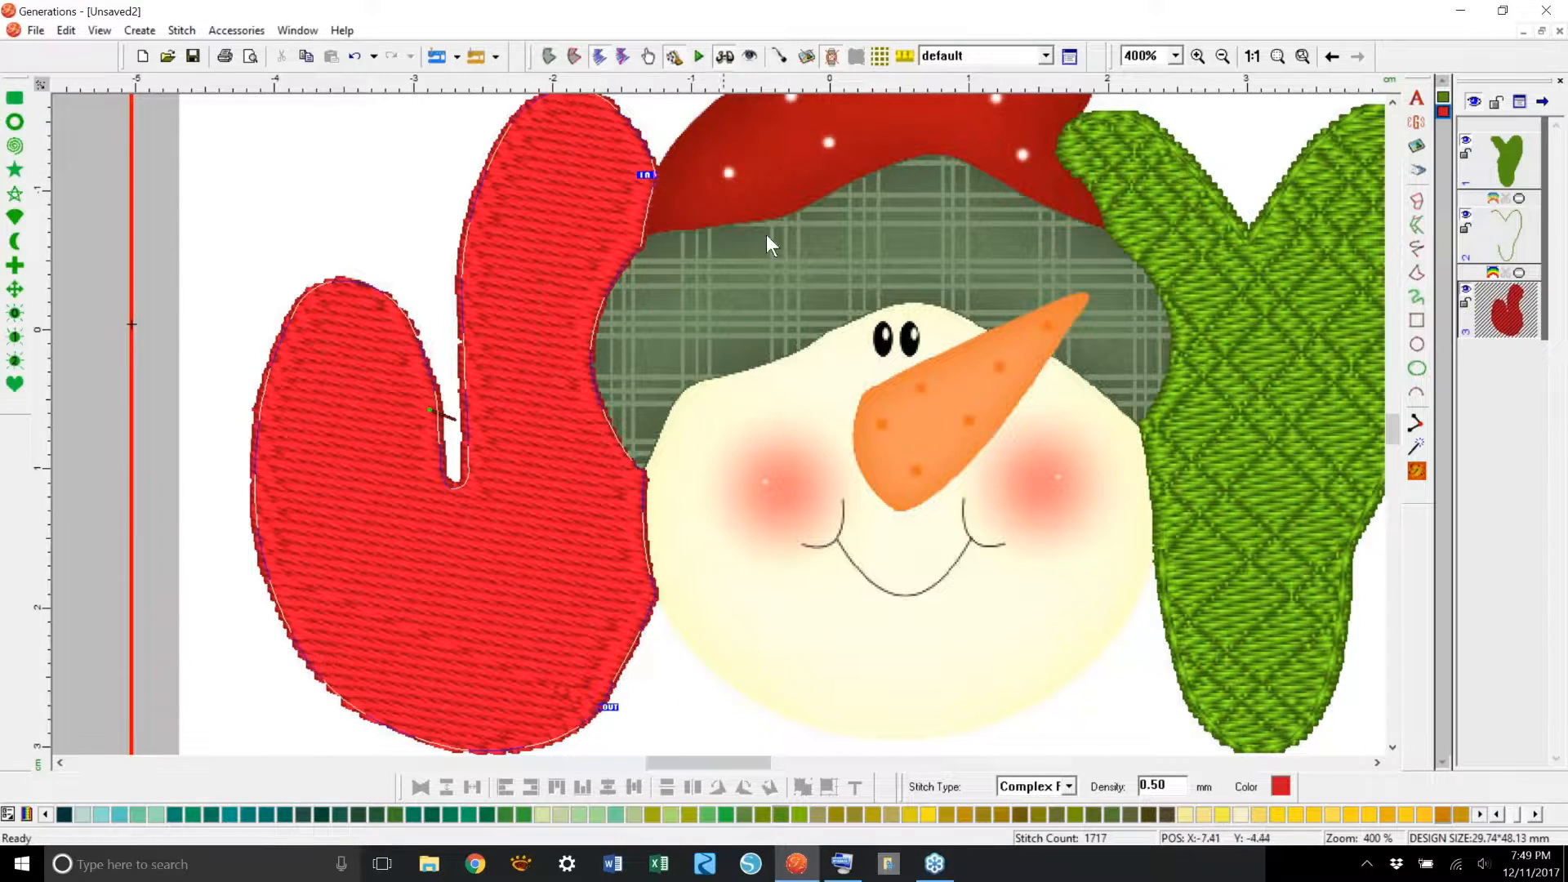
# Step: Turn off the 3D stitch view and draw two falling diagonal emboss lines across the lower J in embossed mode
pyautogui.click(723, 57)
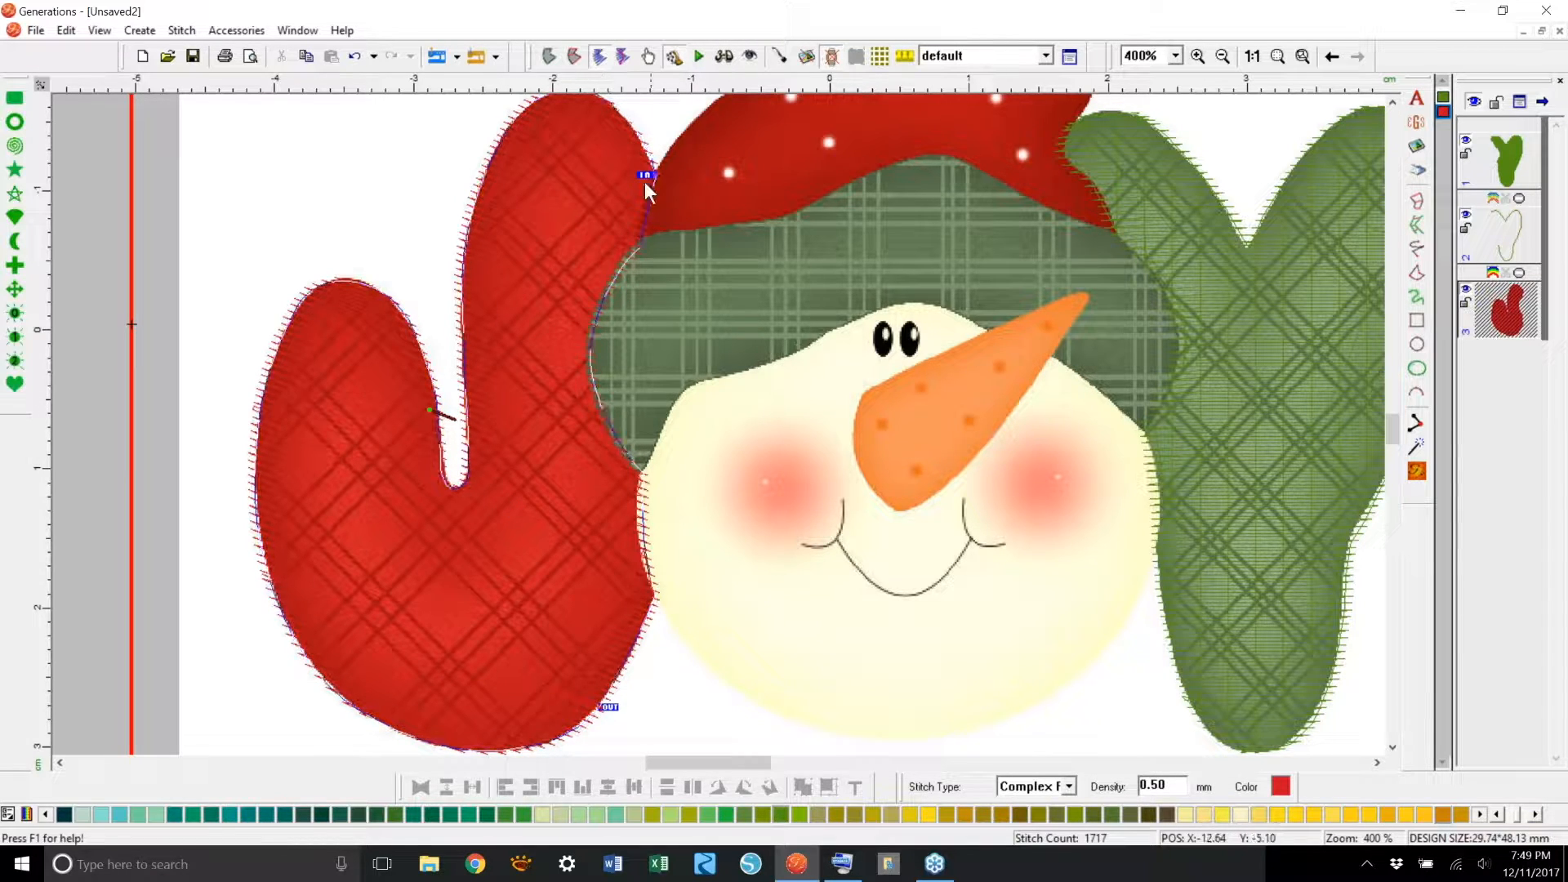
pyautogui.click(622, 56)
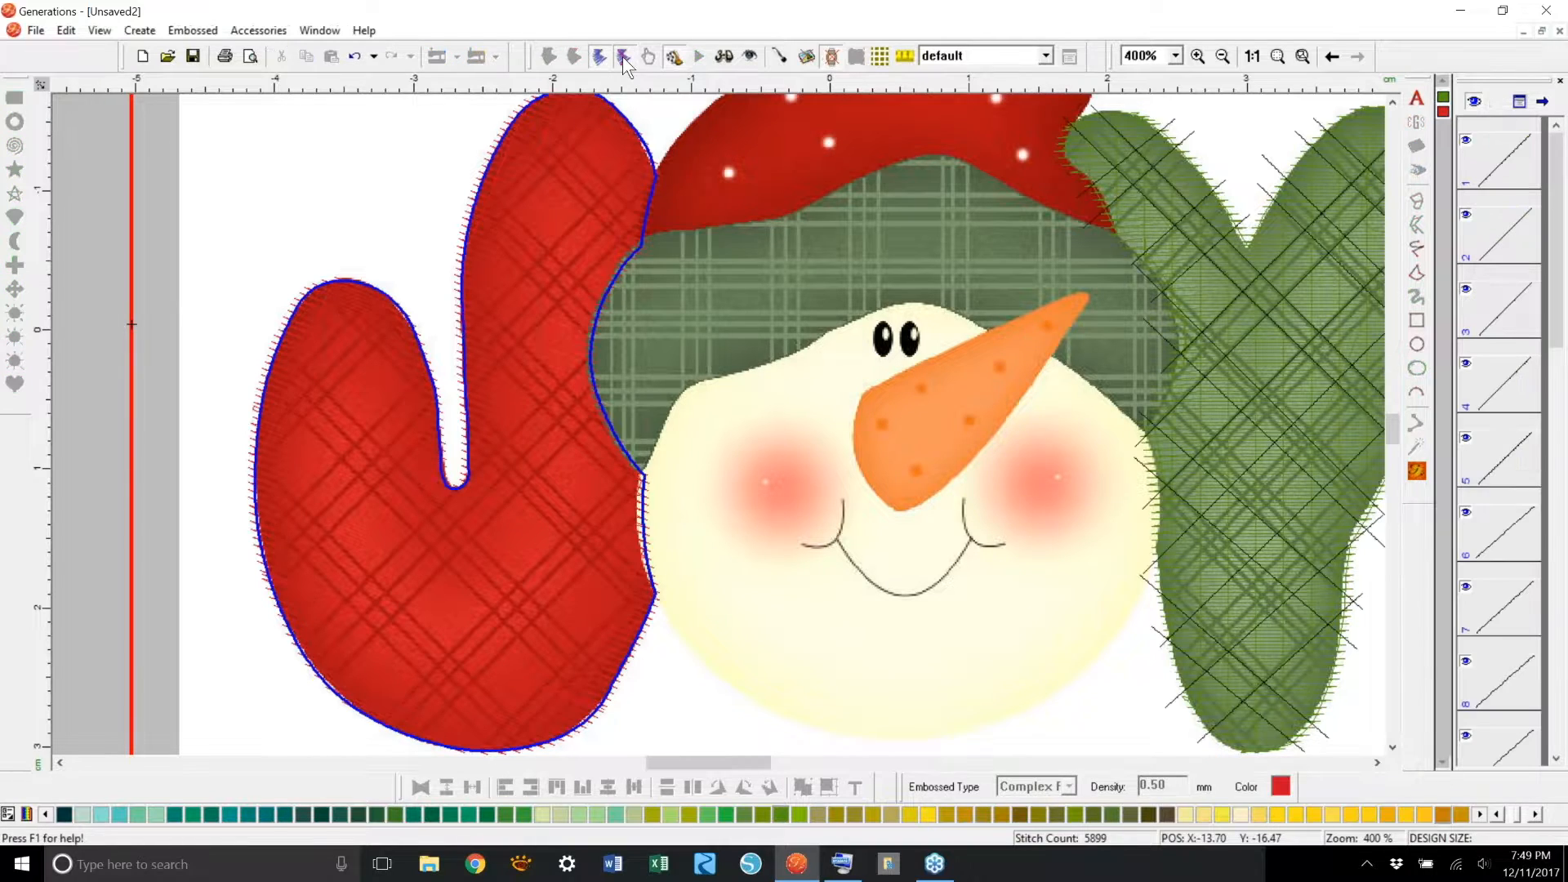
pyautogui.click(1416, 249)
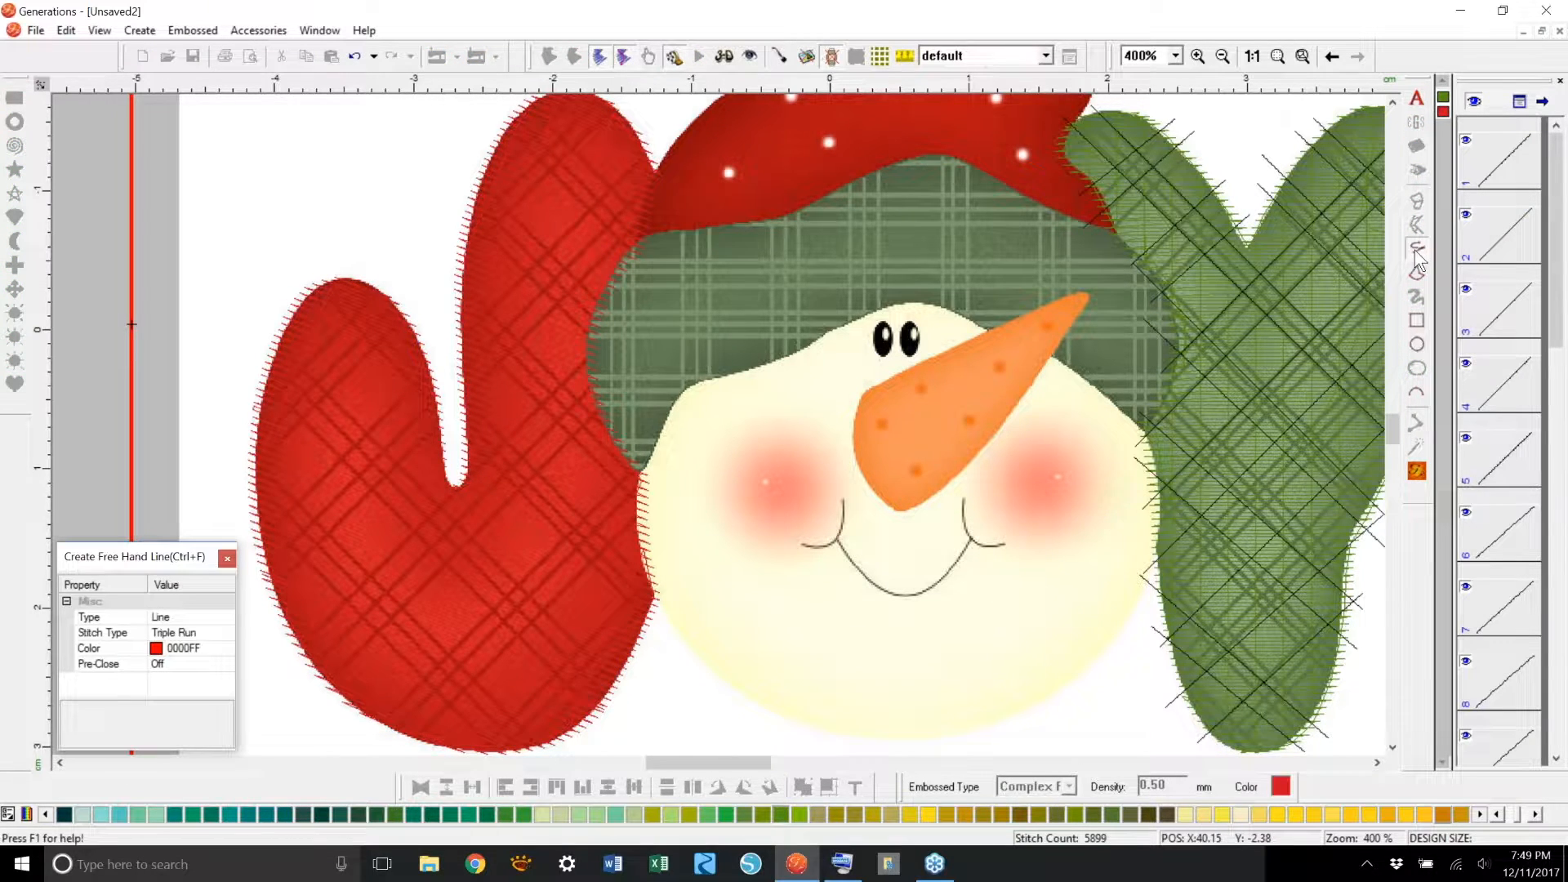
pyautogui.click(245, 478)
pyautogui.scroll(-5, 384, 698)
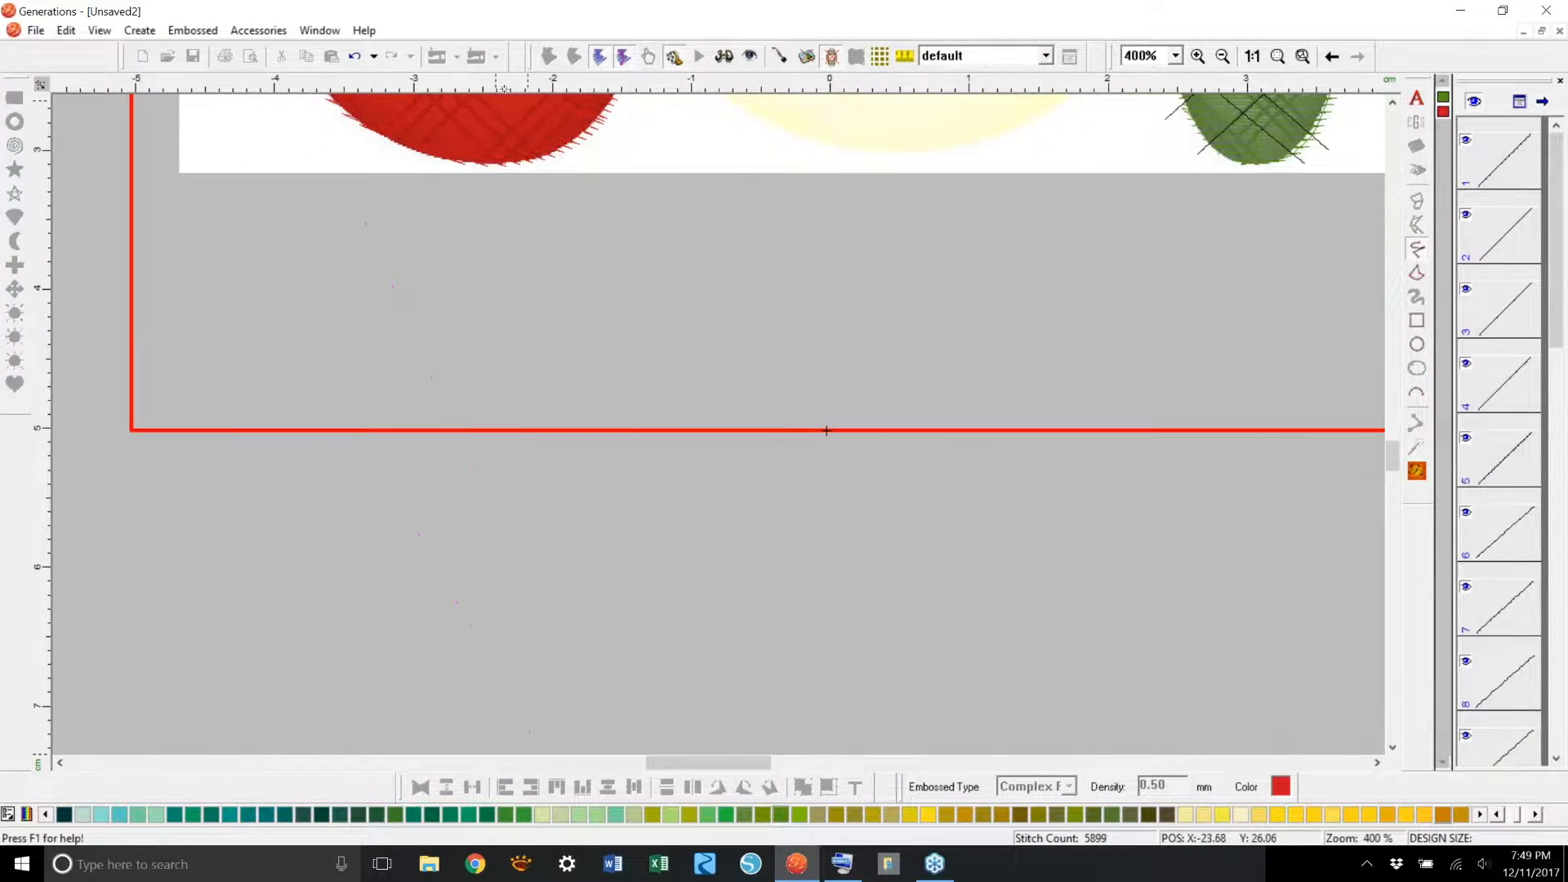
pyautogui.scroll(3, 504, 88)
pyautogui.scroll(3, 541, 88)
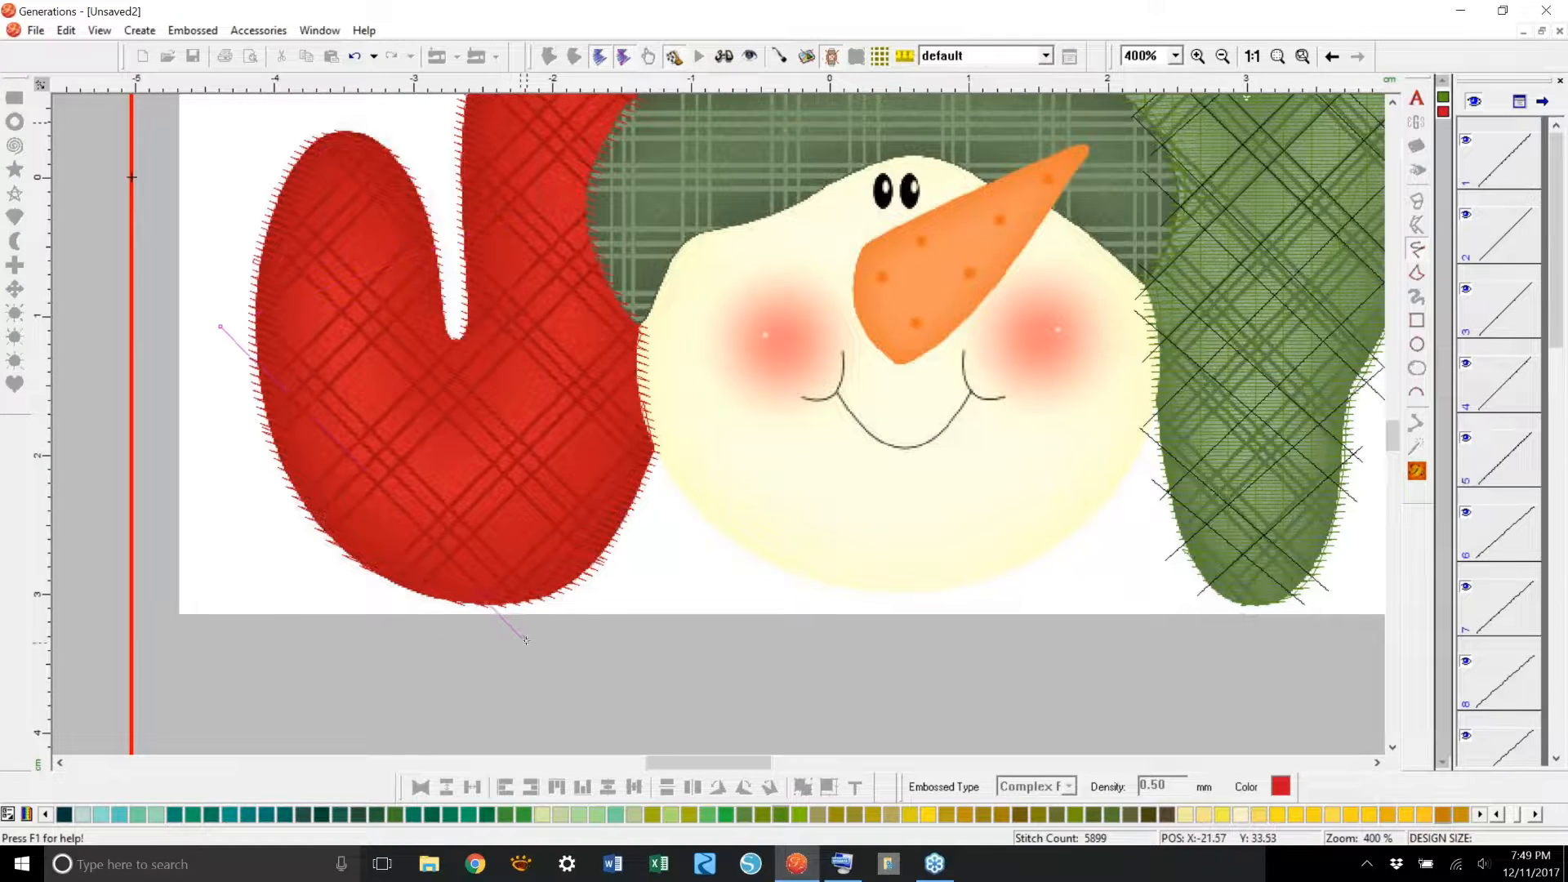
pyautogui.doubleClick(526, 641)
pyautogui.click(235, 287)
pyautogui.doubleClick(569, 620)
# Step: Draw more falling diagonal emboss lines in pairs from the J's left arm down to its lower right edge
pyautogui.click(242, 211)
pyautogui.doubleClick(621, 579)
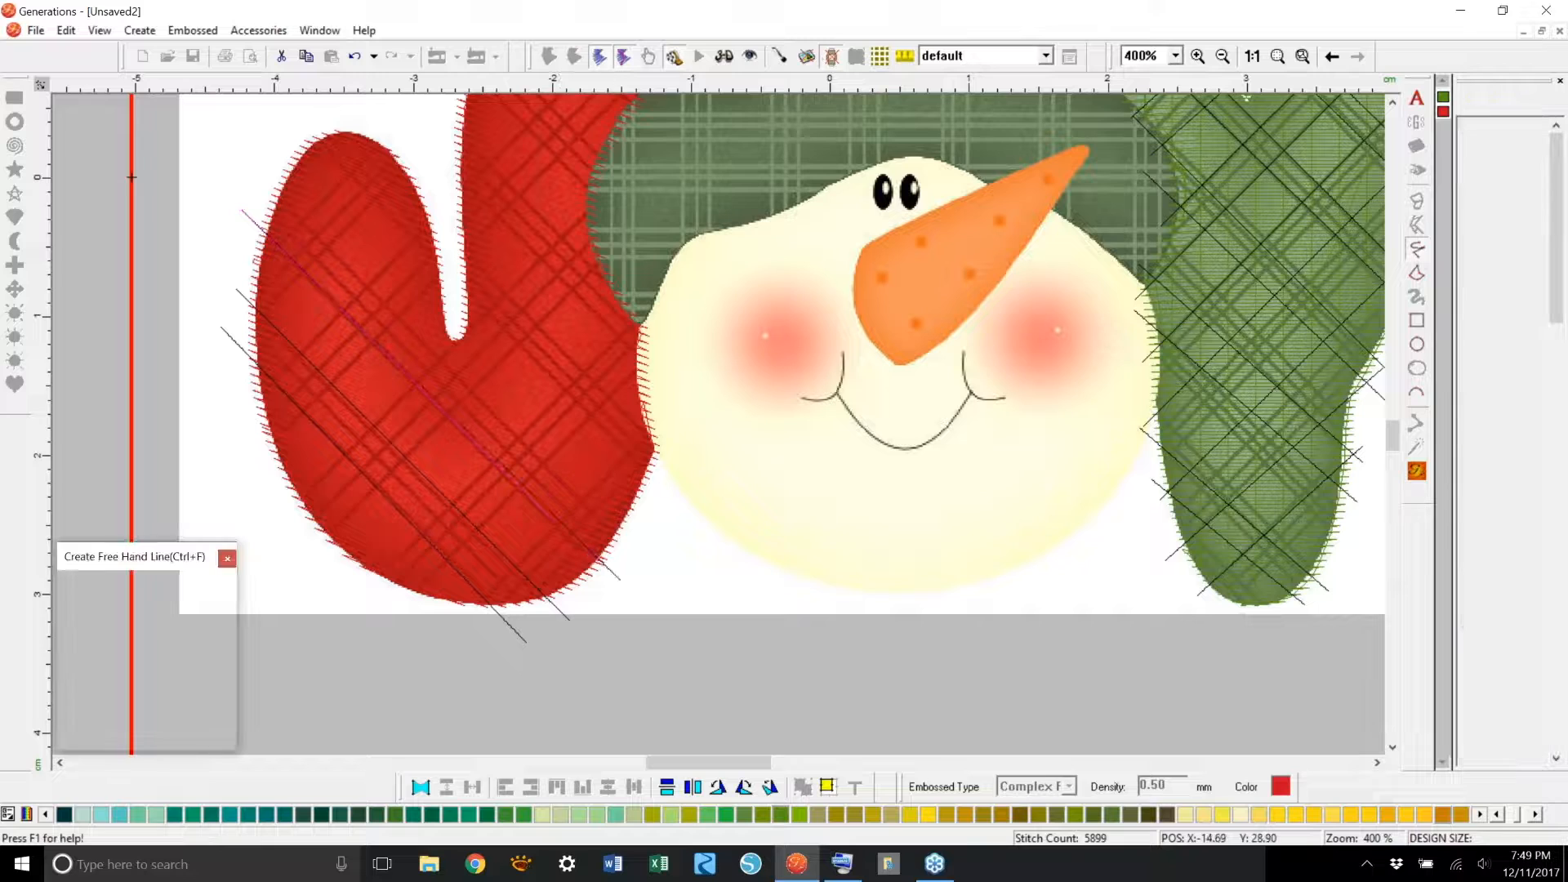
pyautogui.click(265, 174)
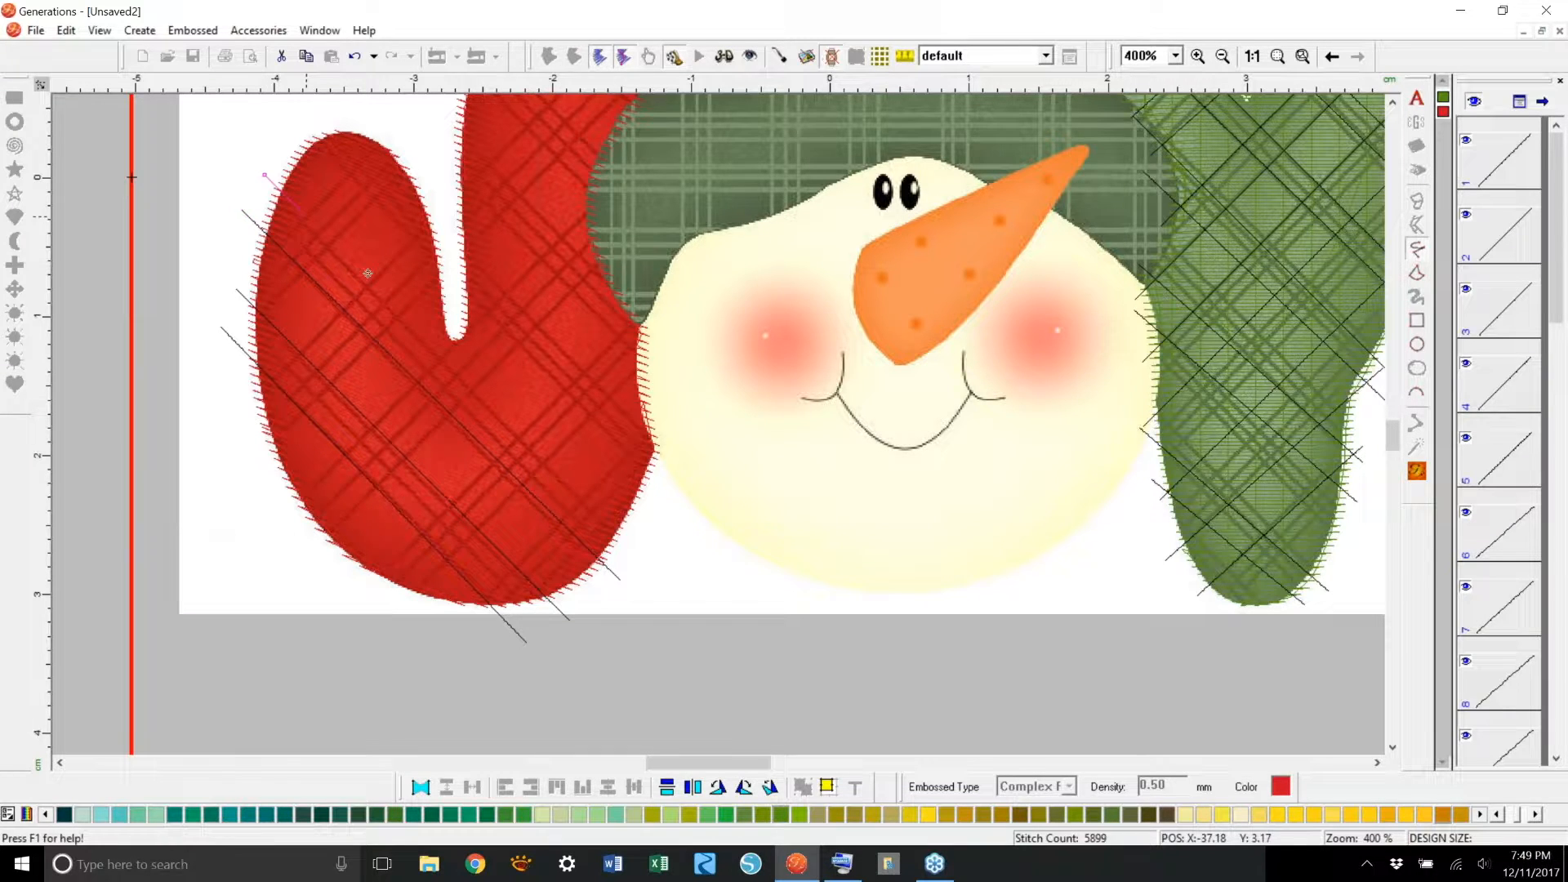
pyautogui.doubleClick(641, 556)
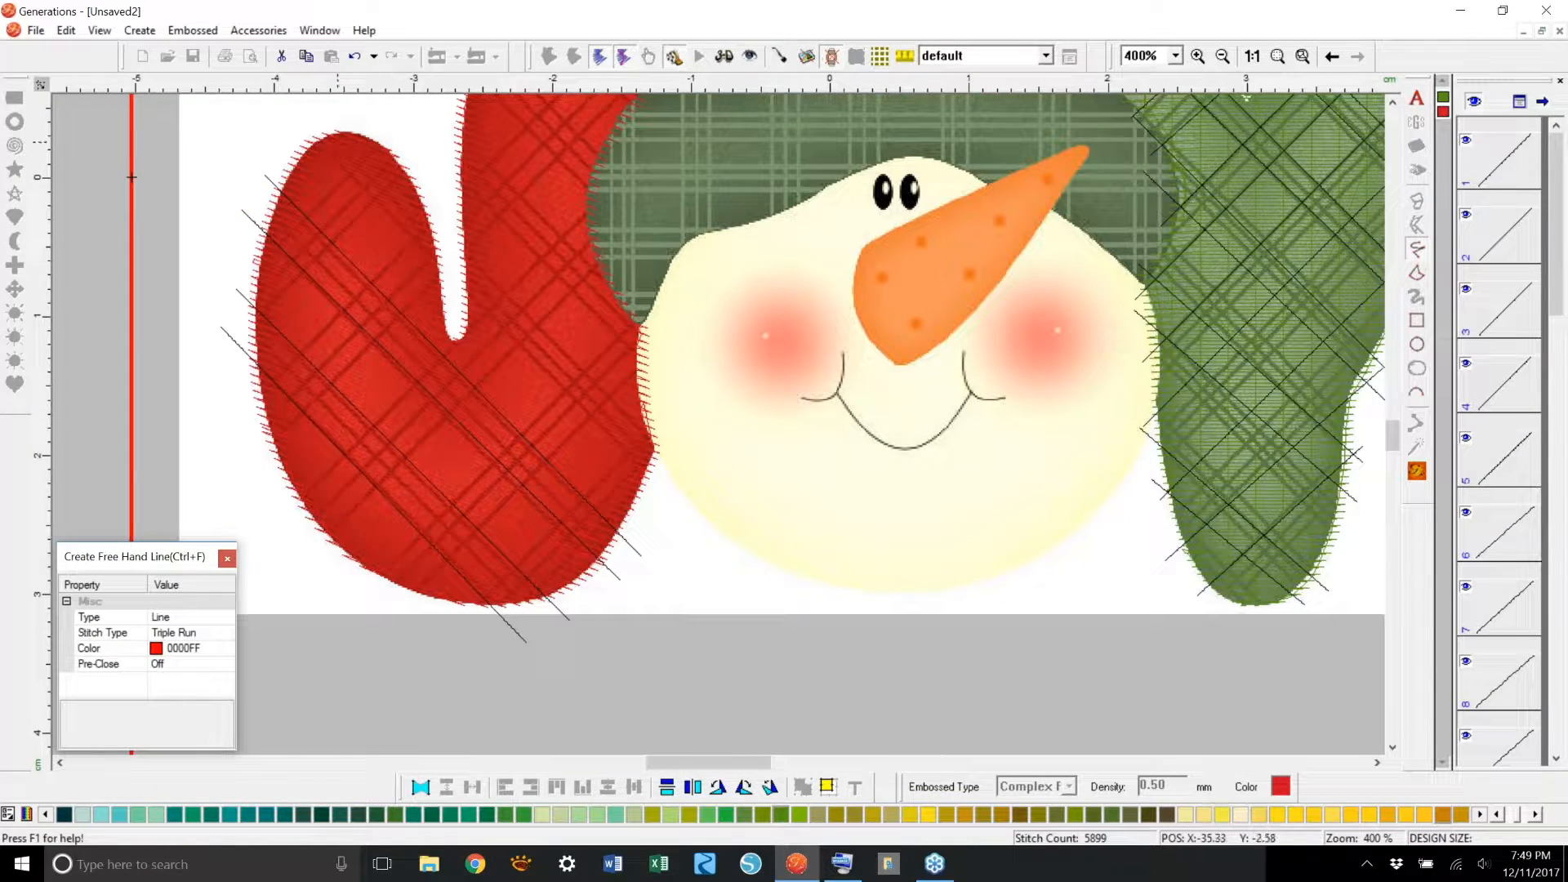
pyautogui.click(307, 133)
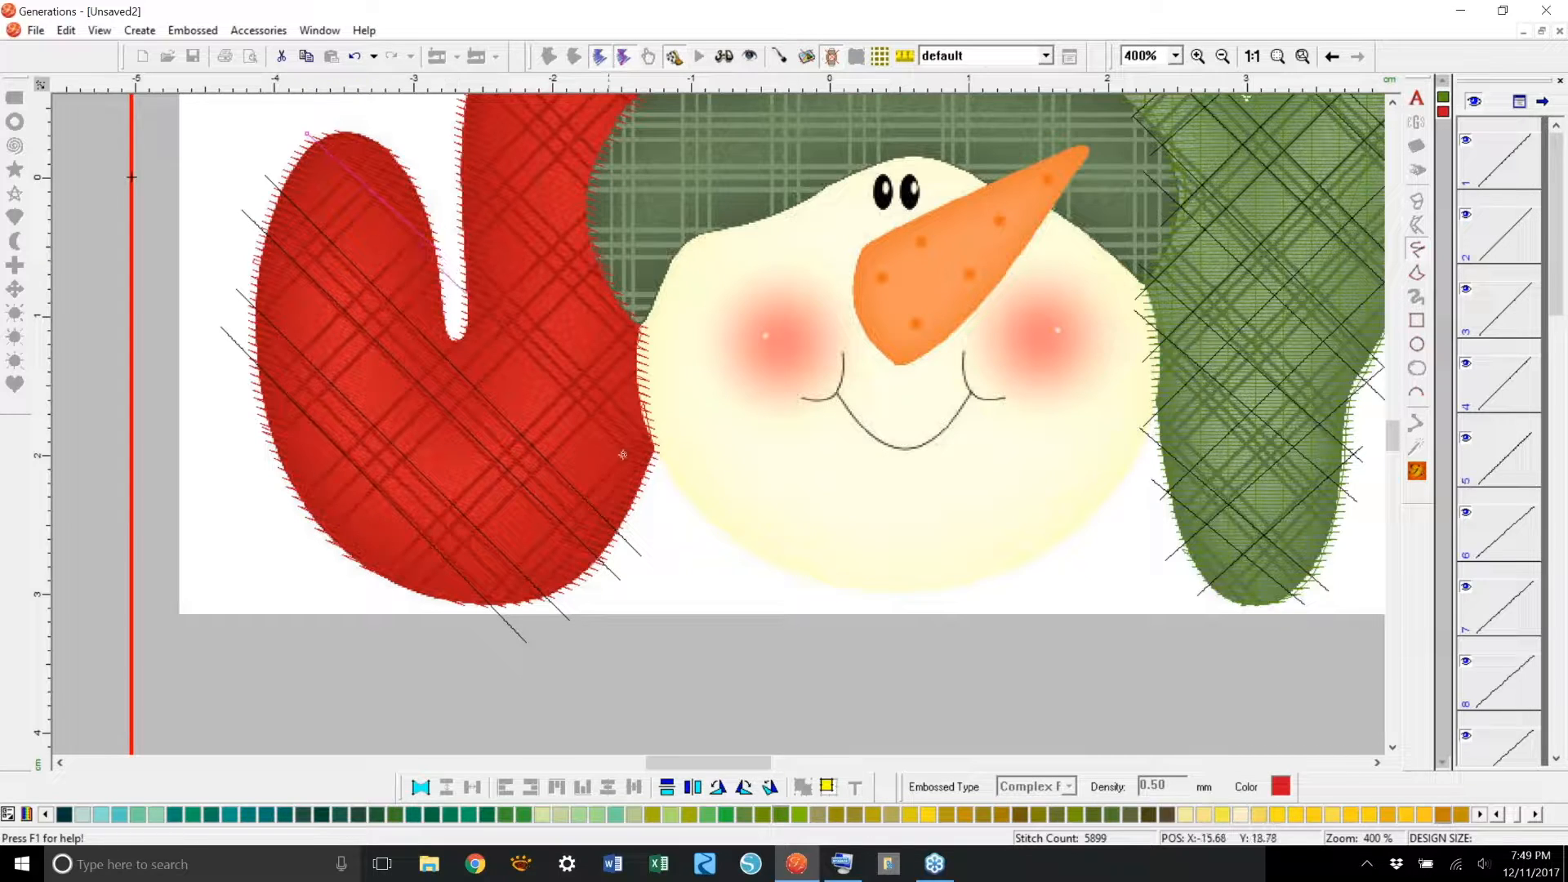
pyautogui.press('Escape')
pyautogui.click(327, 118)
pyautogui.doubleClick(665, 431)
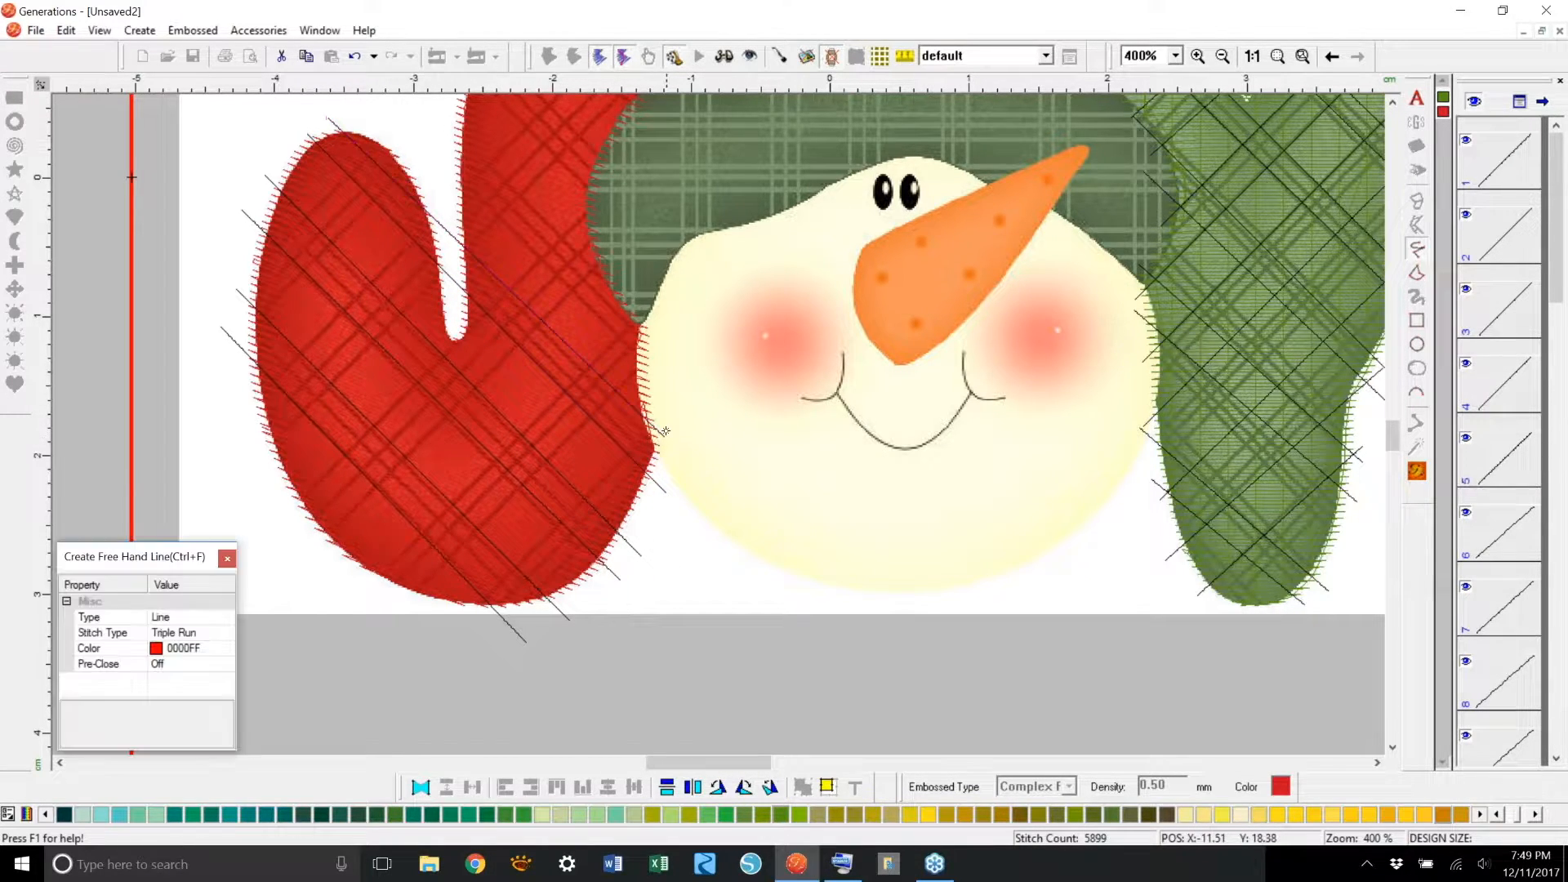
# Step: Draw four falling diagonal emboss lines across the J's right arm, two across its middle and two near its top
pyautogui.moveTo(1390, 437); pyautogui.dragTo(1388, 426)
pyautogui.click(433, 271)
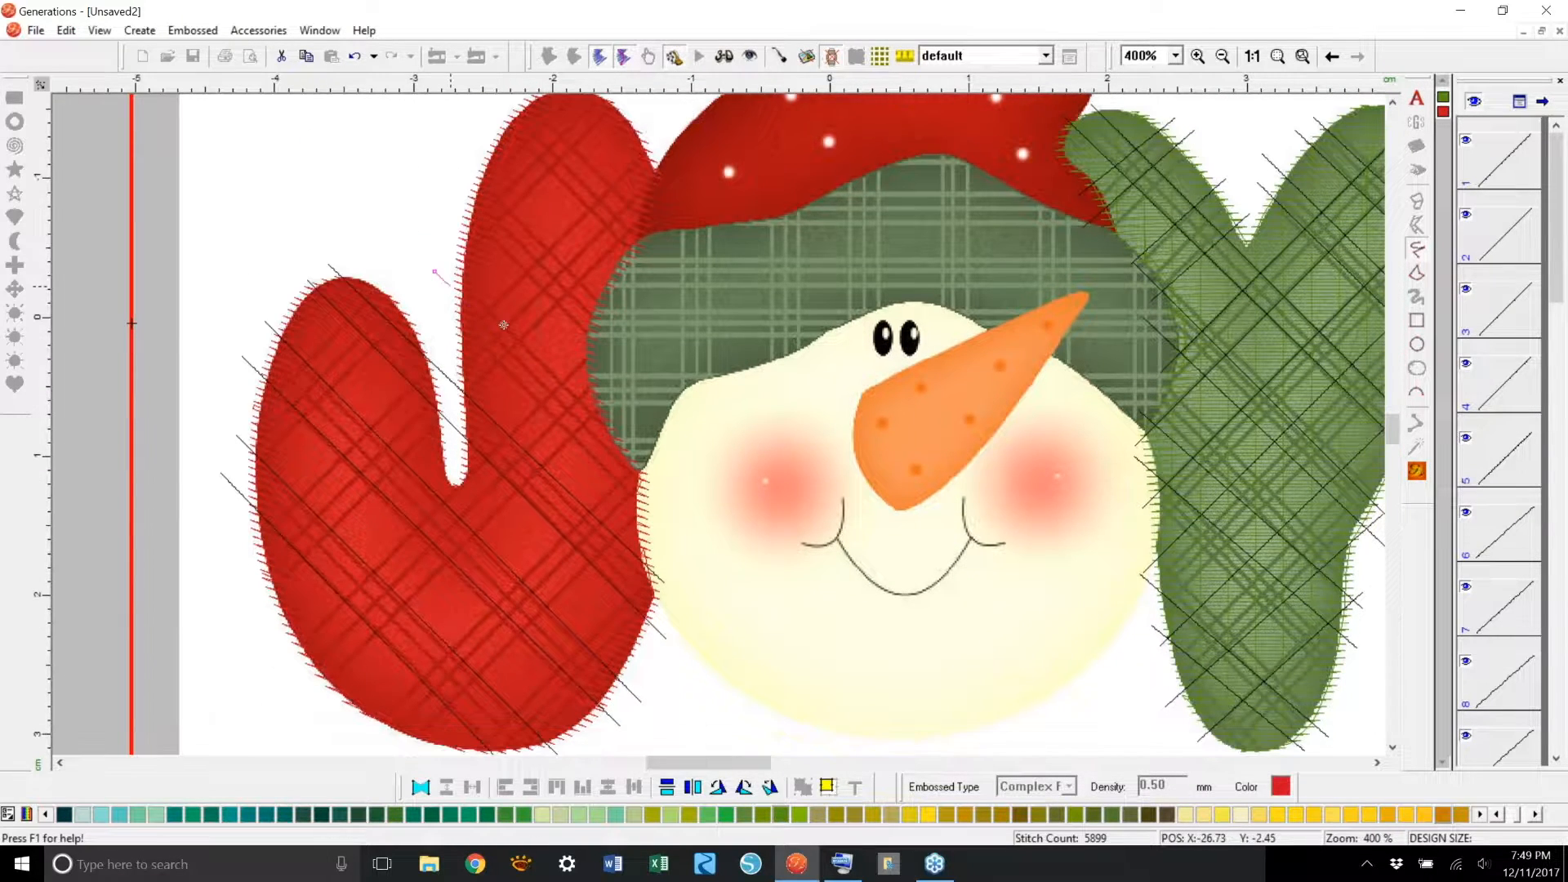
pyautogui.doubleClick(667, 495)
pyautogui.click(444, 219)
pyautogui.doubleClick(688, 445)
pyautogui.click(468, 138)
pyautogui.doubleClick(654, 301)
pyautogui.click(482, 108)
pyautogui.doubleClick(666, 272)
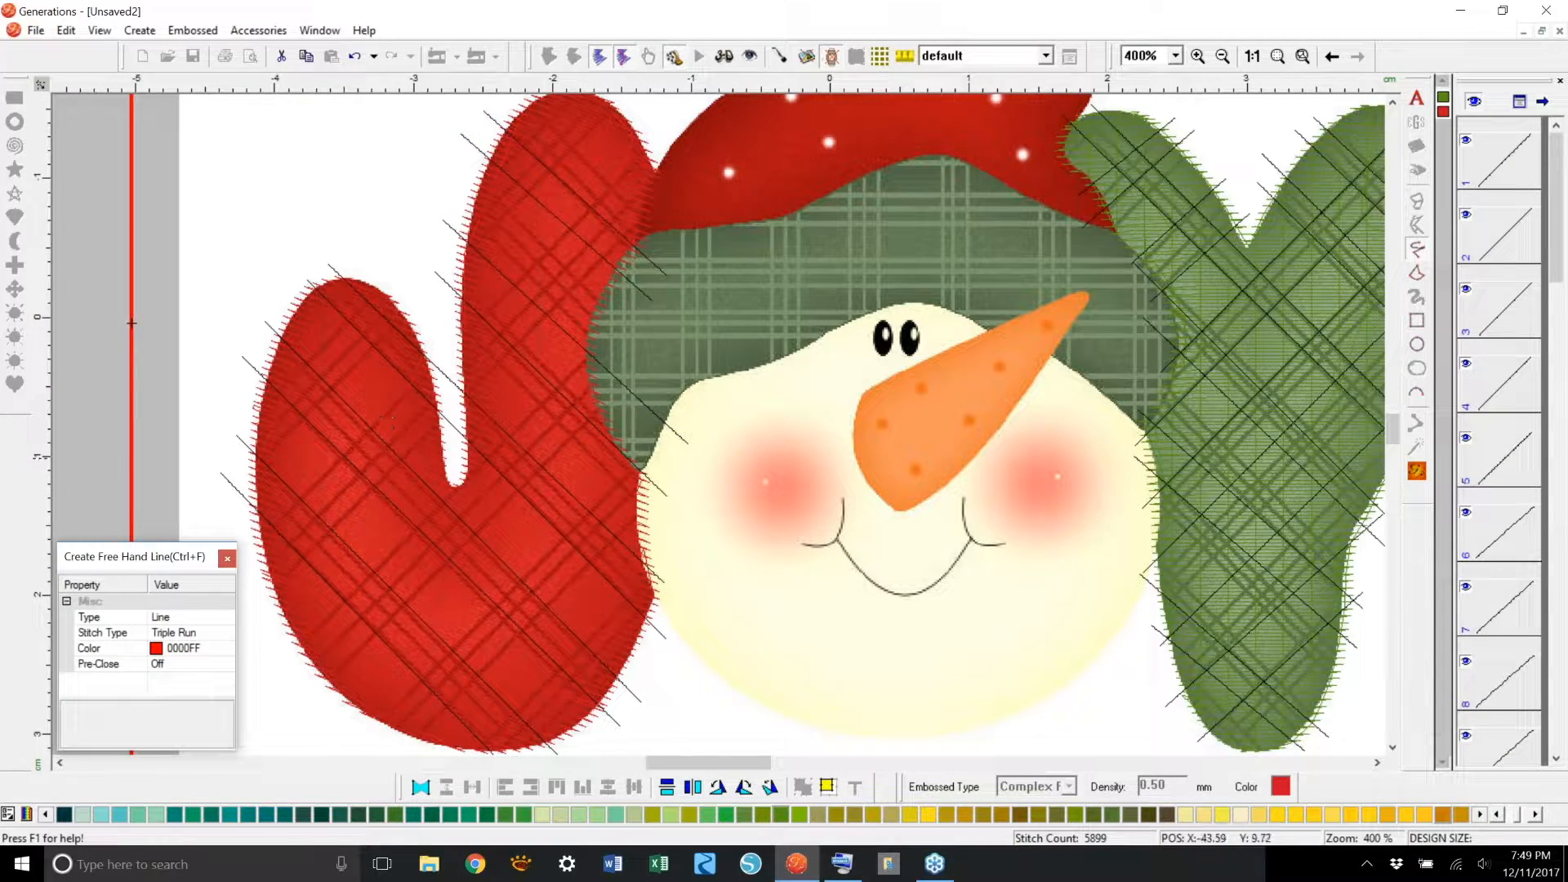
# Step: Draw two rising diagonal emboss lines from the J's left edge across both arms to the top of the right arm
pyautogui.click(211, 466)
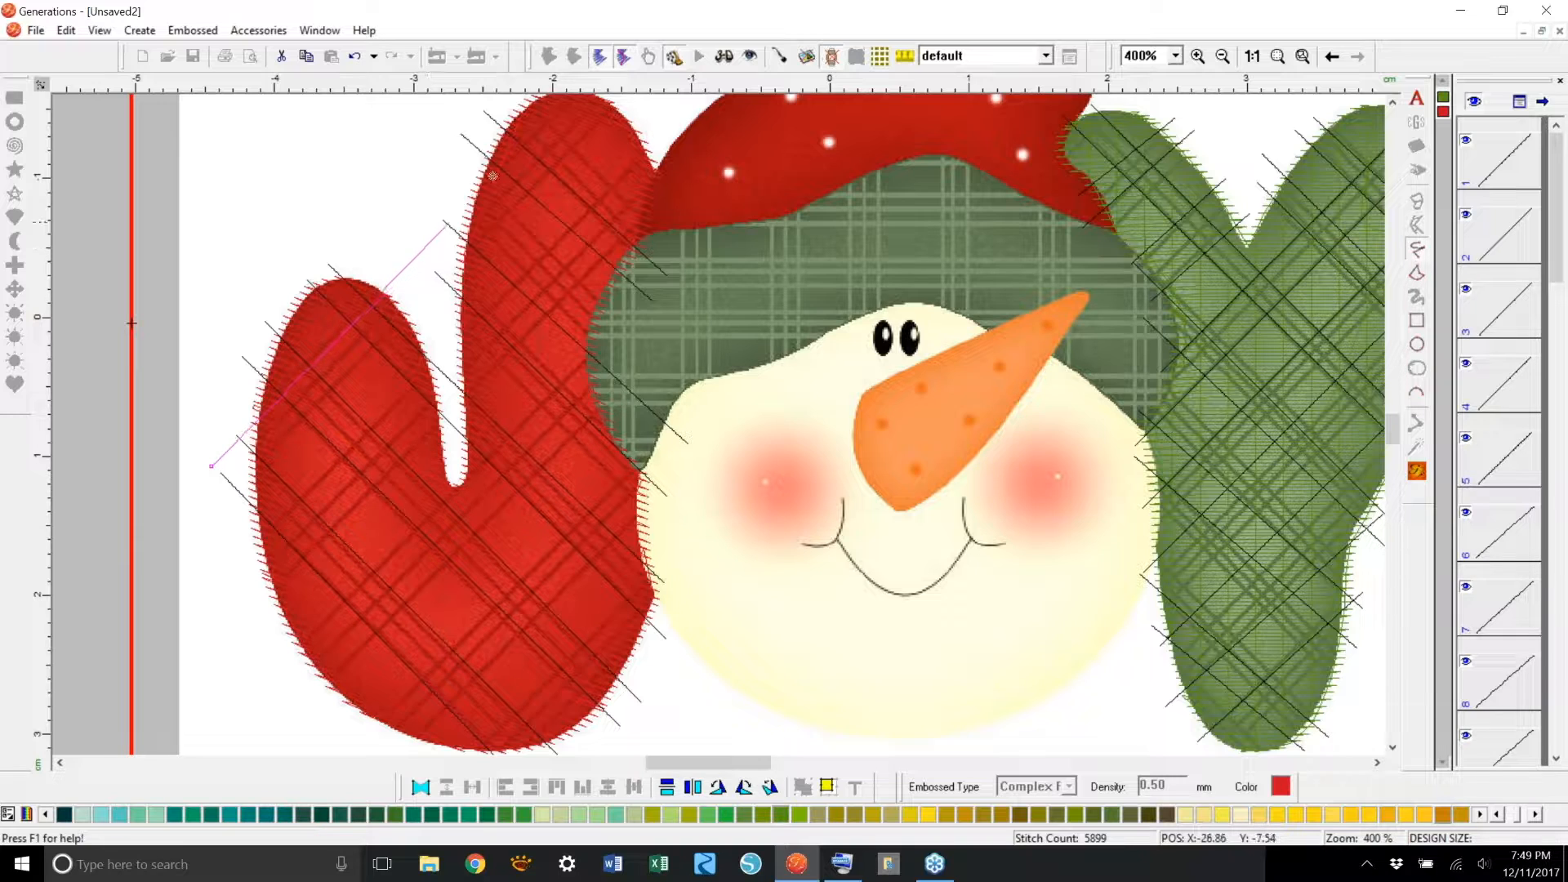
pyautogui.scroll(3, 531, 163)
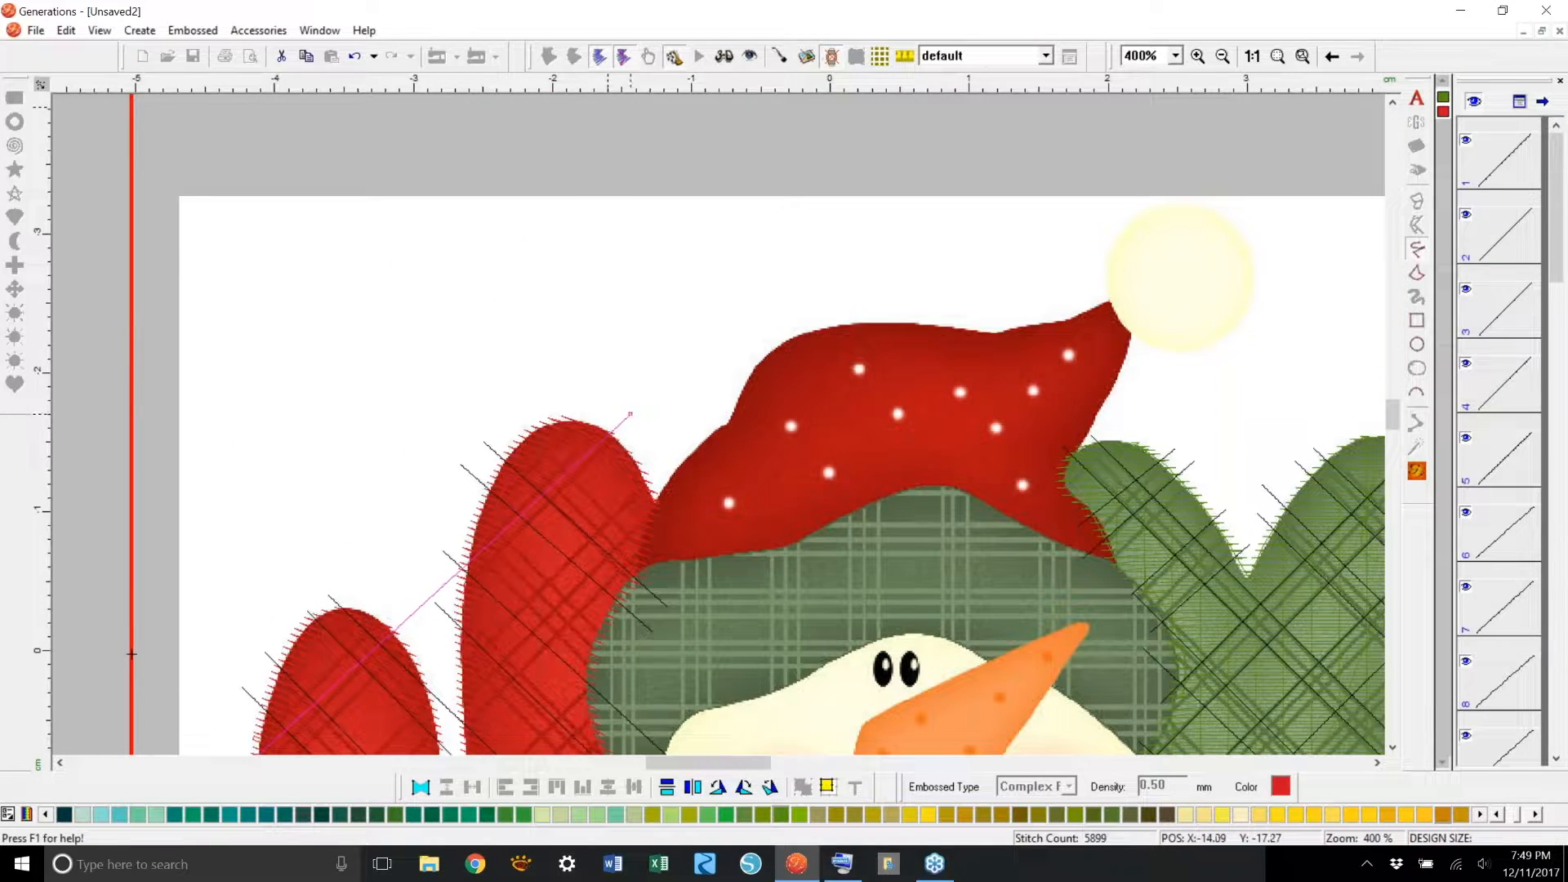
pyautogui.doubleClick(131, 653)
pyautogui.moveTo(1393, 421); pyautogui.dragTo(1393, 441)
pyautogui.click(228, 525)
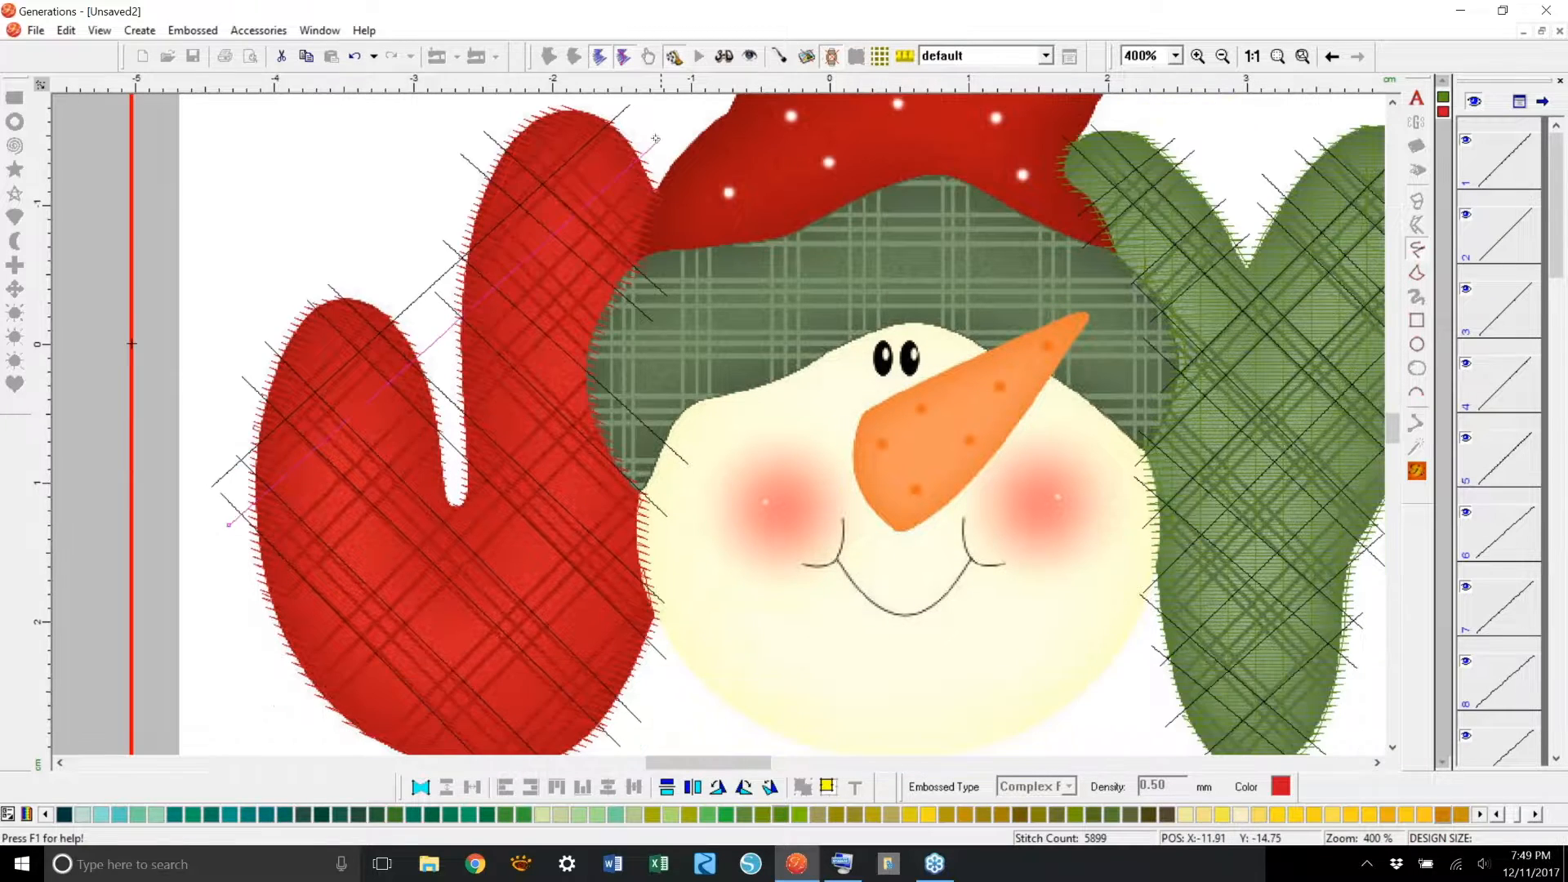
pyautogui.doubleClick(653, 135)
# Step: Draw four rising diagonal emboss lines in two pairs from the J's lower left edge to its right edge
pyautogui.click(249, 614)
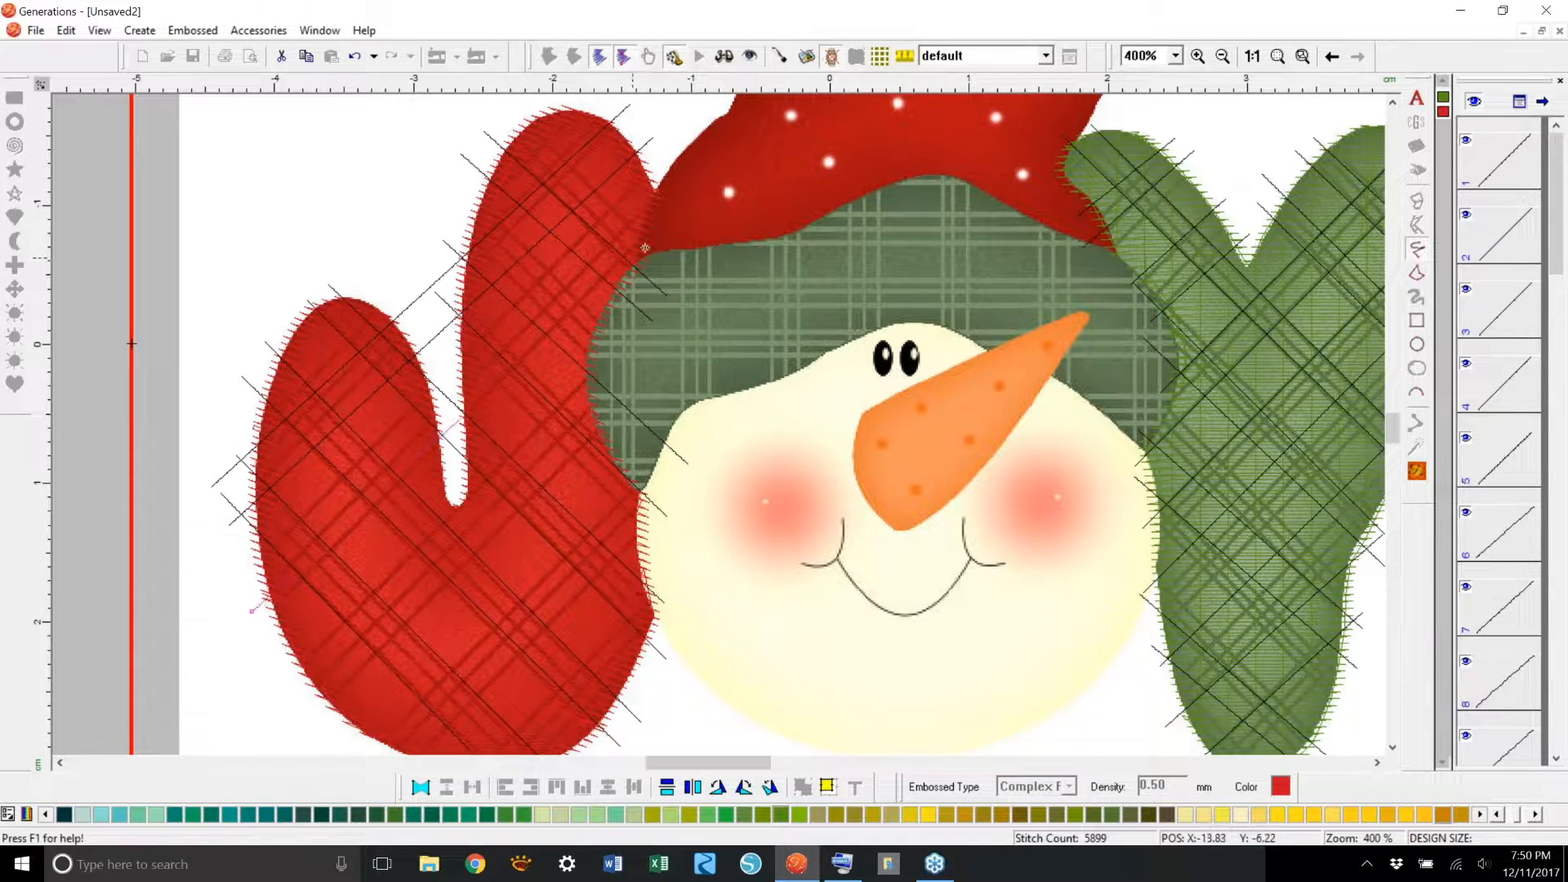
pyautogui.doubleClick(660, 235)
pyautogui.click(270, 648)
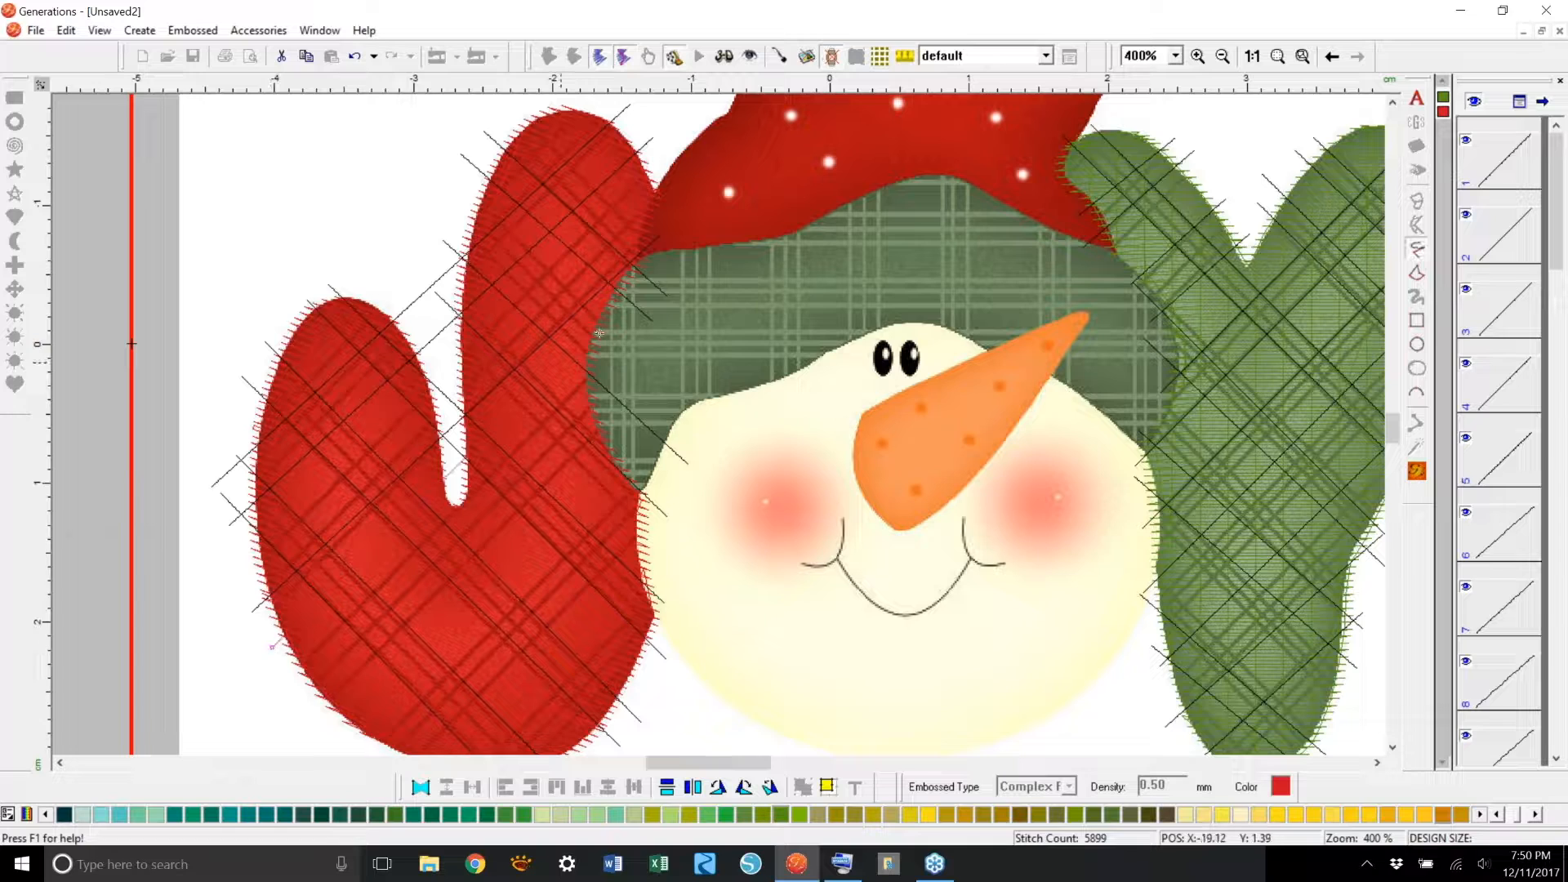
pyautogui.doubleClick(647, 295)
pyautogui.click(301, 707)
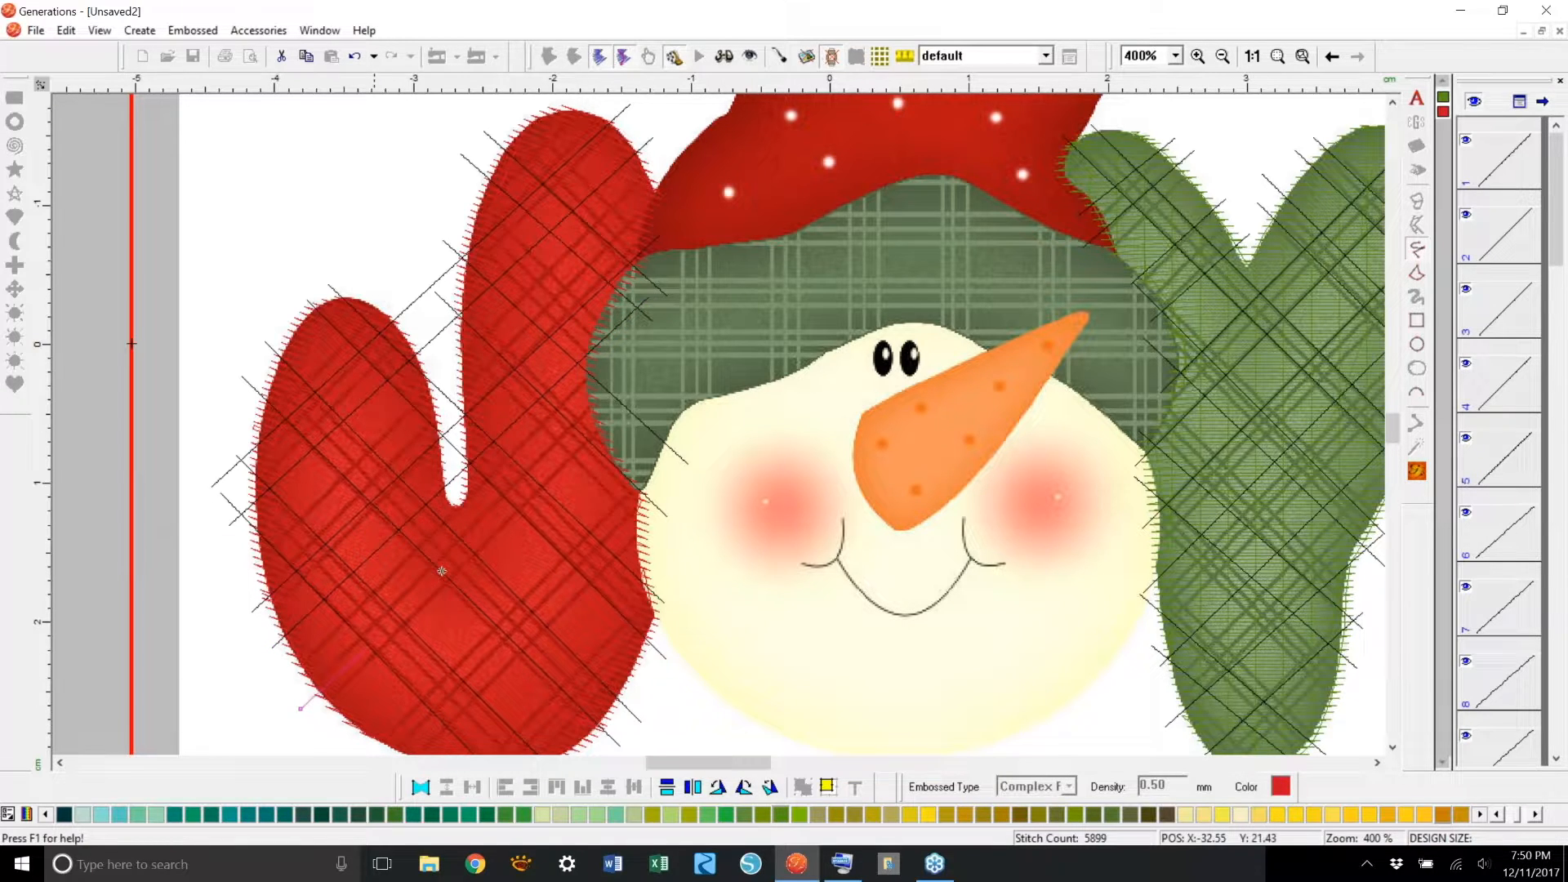
pyautogui.doubleClick(636, 399)
pyautogui.click(330, 728)
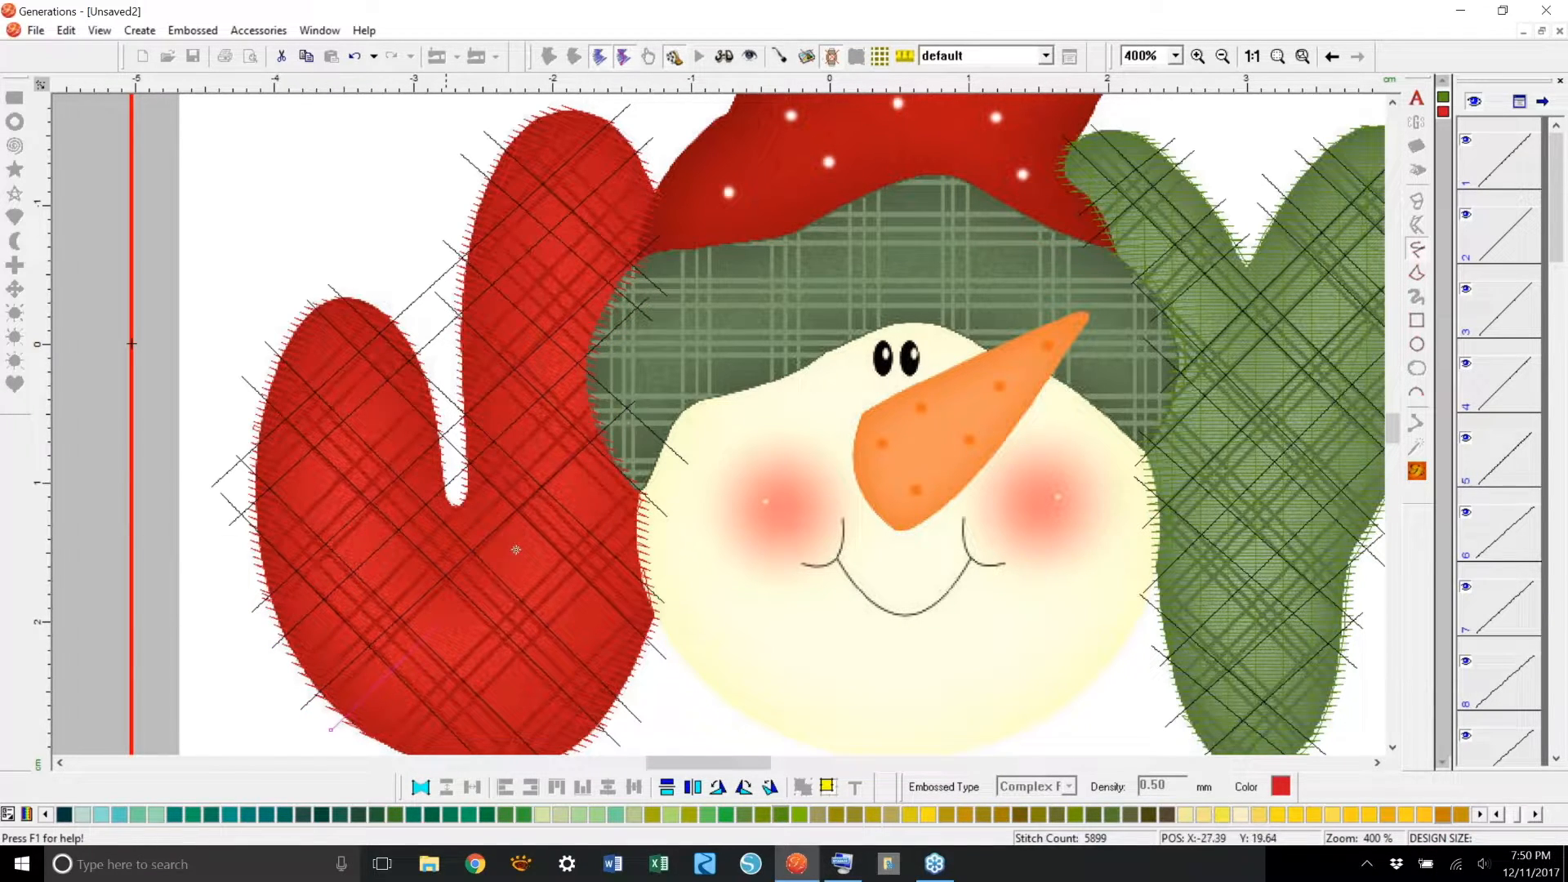
pyautogui.doubleClick(644, 436)
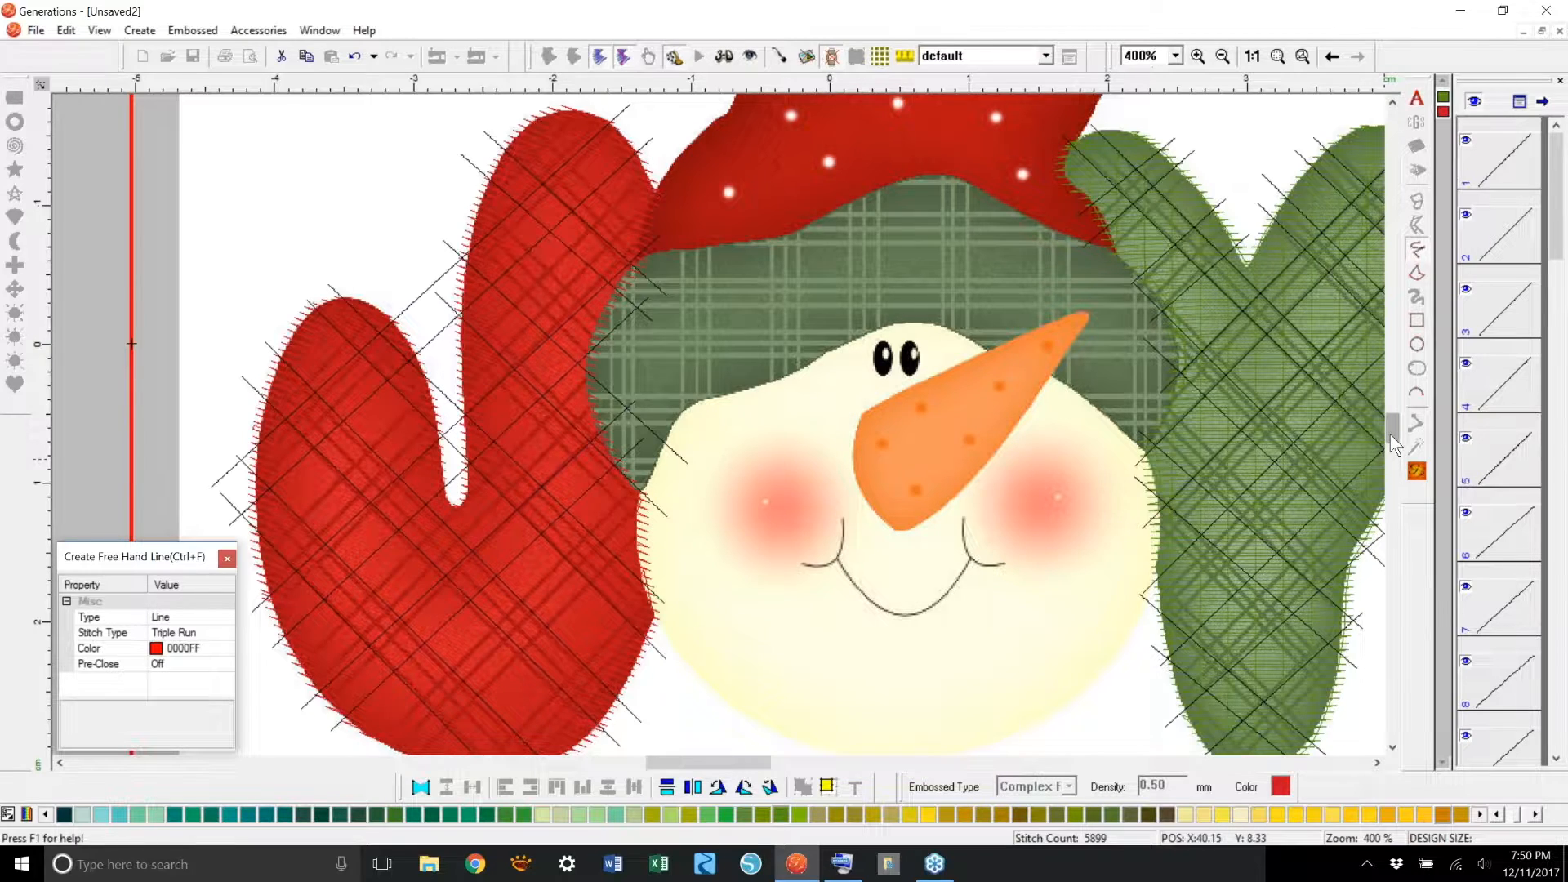
# Step: Draw a rising diagonal emboss line across the lower body of the J toward the snowman's face
pyautogui.scroll(-1, 1393, 444)
pyautogui.scroll(-1, 1394, 444)
pyautogui.click(427, 703)
pyautogui.doubleClick(673, 448)
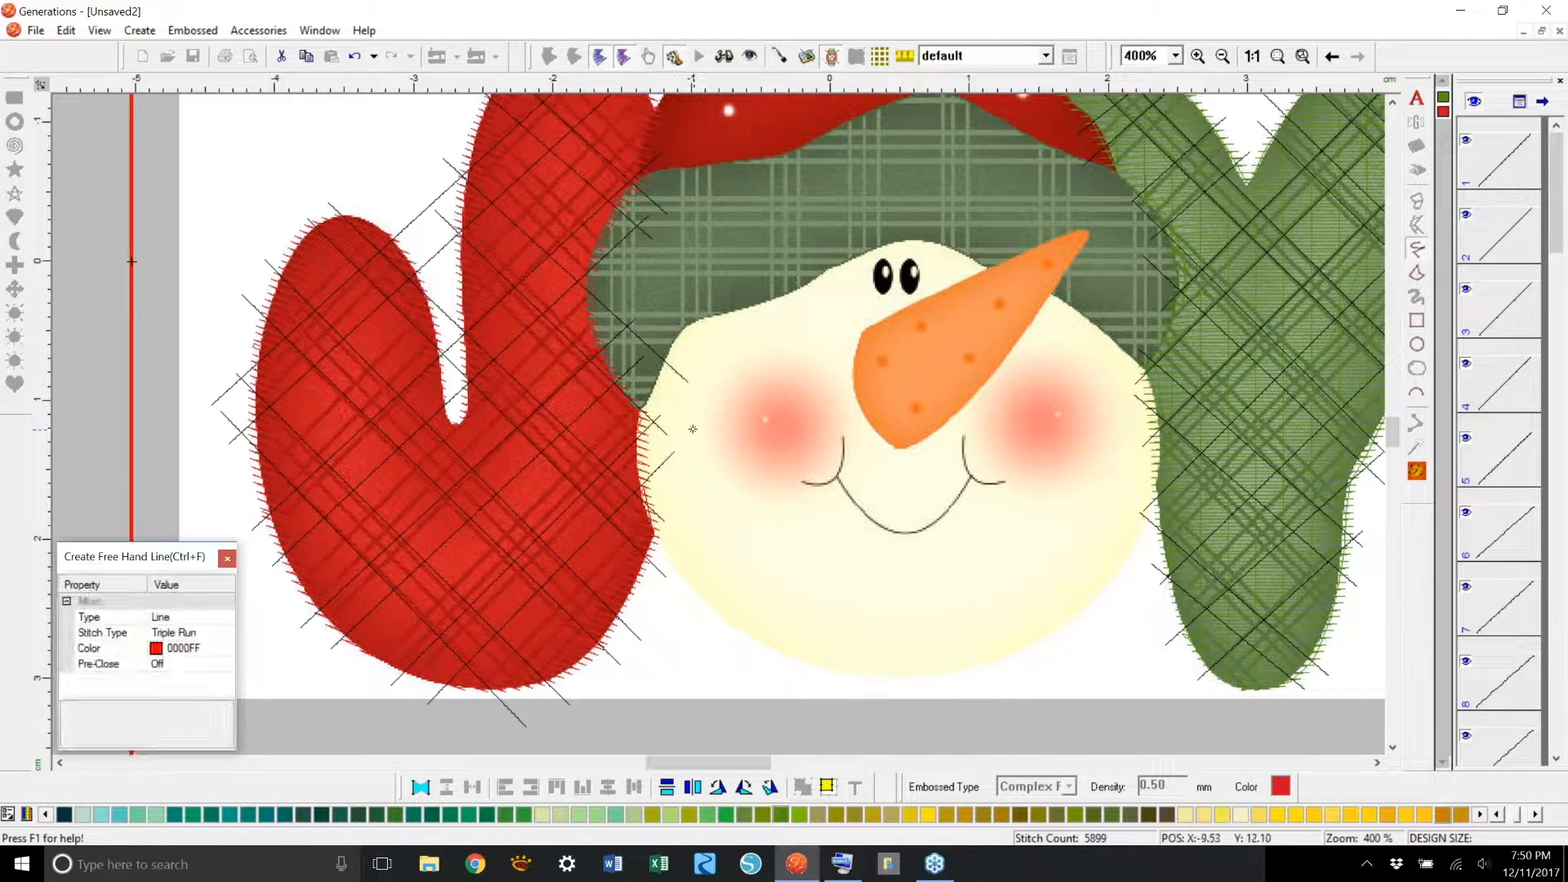
# Step: Finish the J's emboss lines, leave the embossed editing, and view the plaid fills of both letters as realistic stitches across the whole design
pyautogui.press('Return')
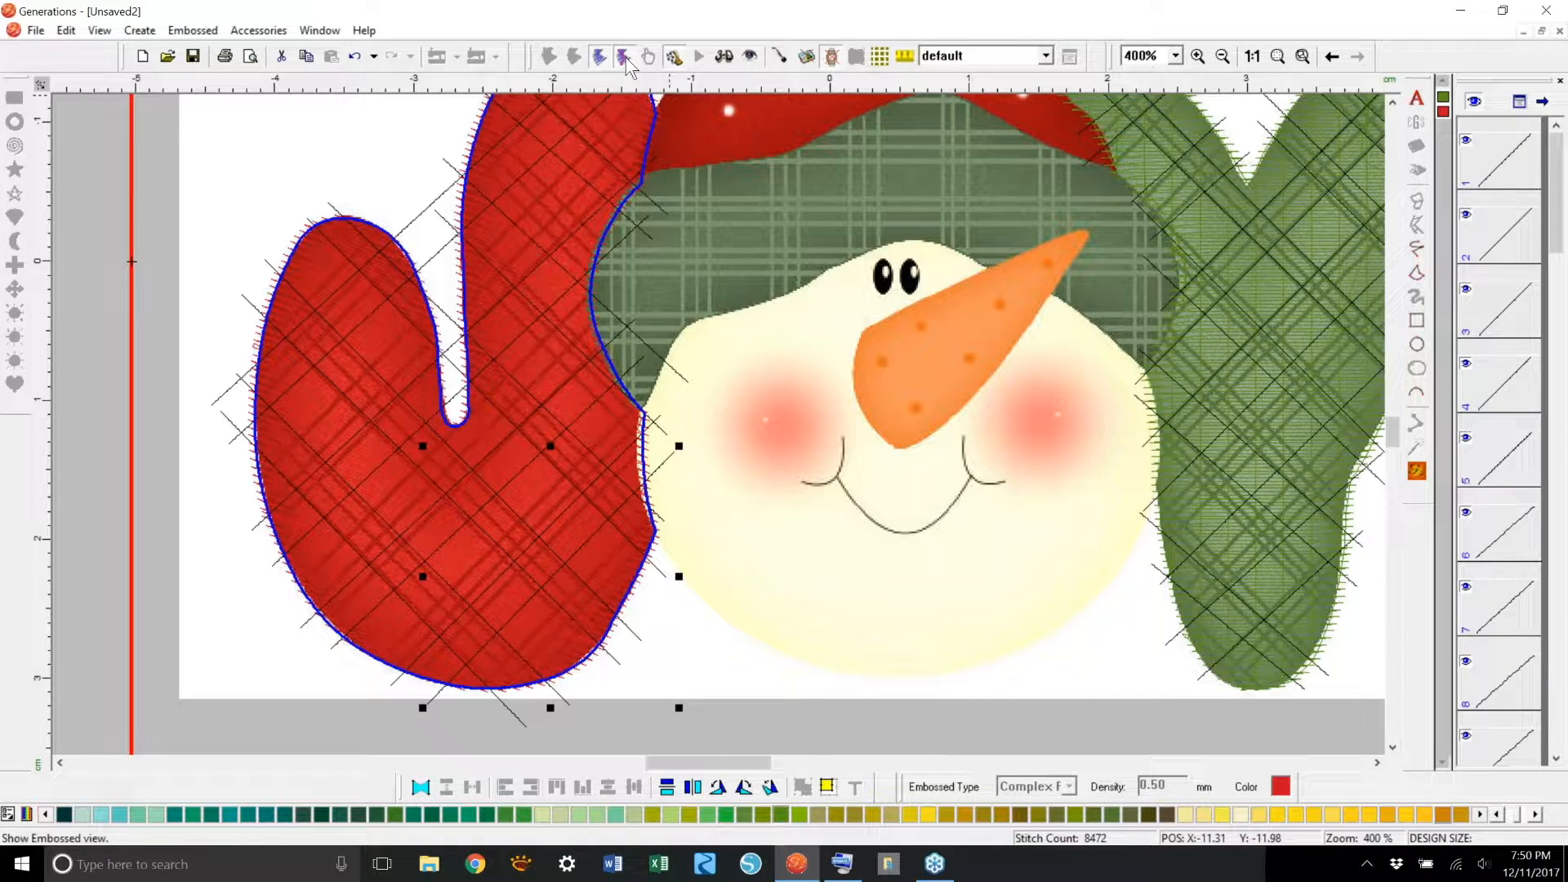
pyautogui.click(627, 59)
pyautogui.click(723, 56)
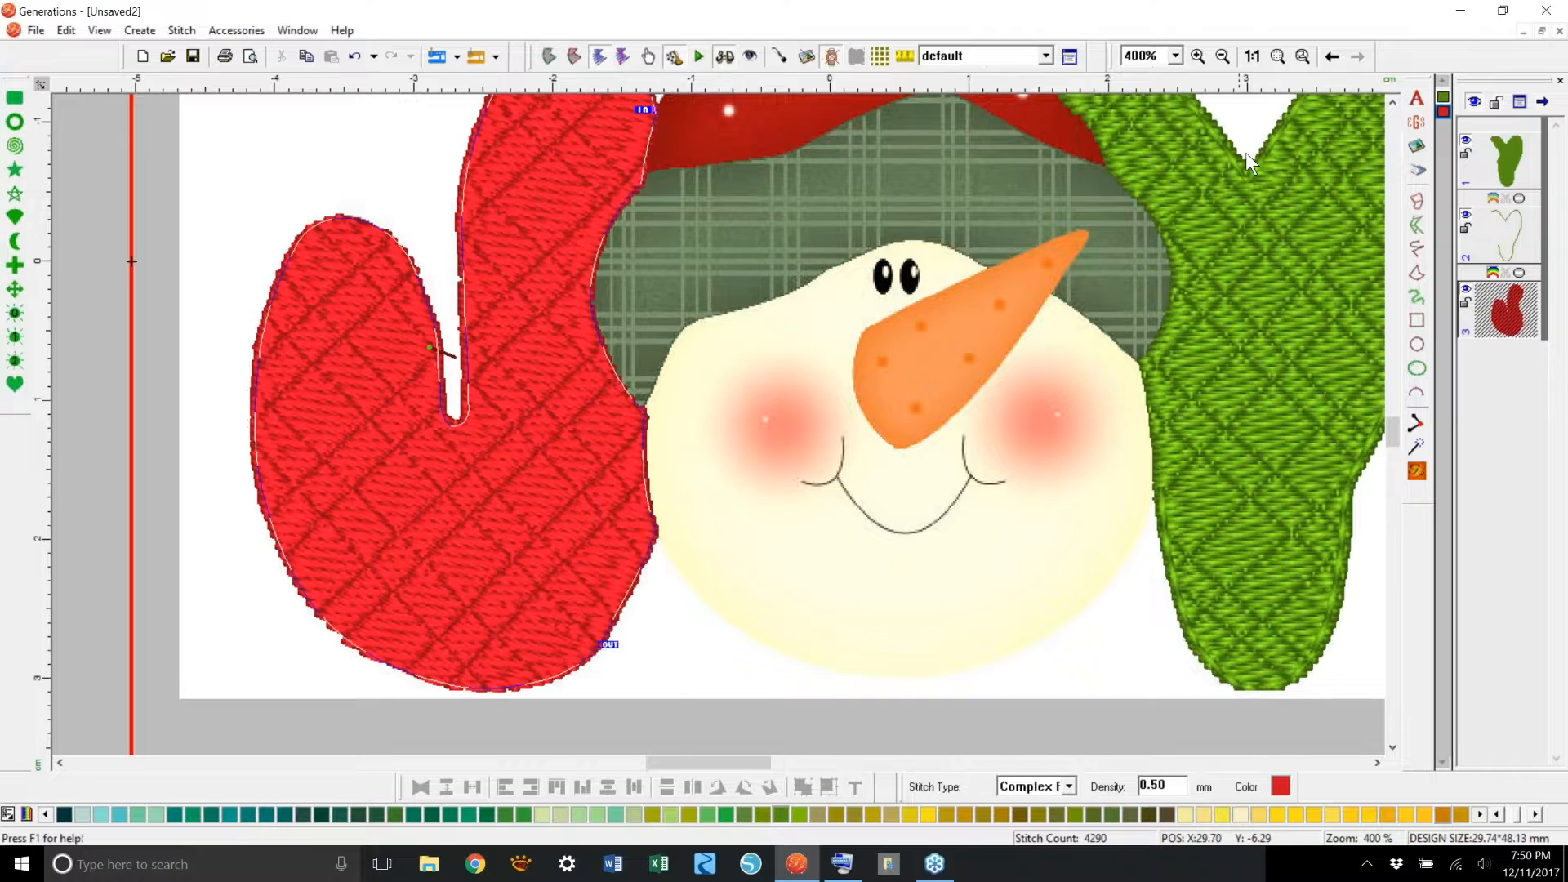
pyautogui.click(1252, 56)
pyautogui.click(1113, 390)
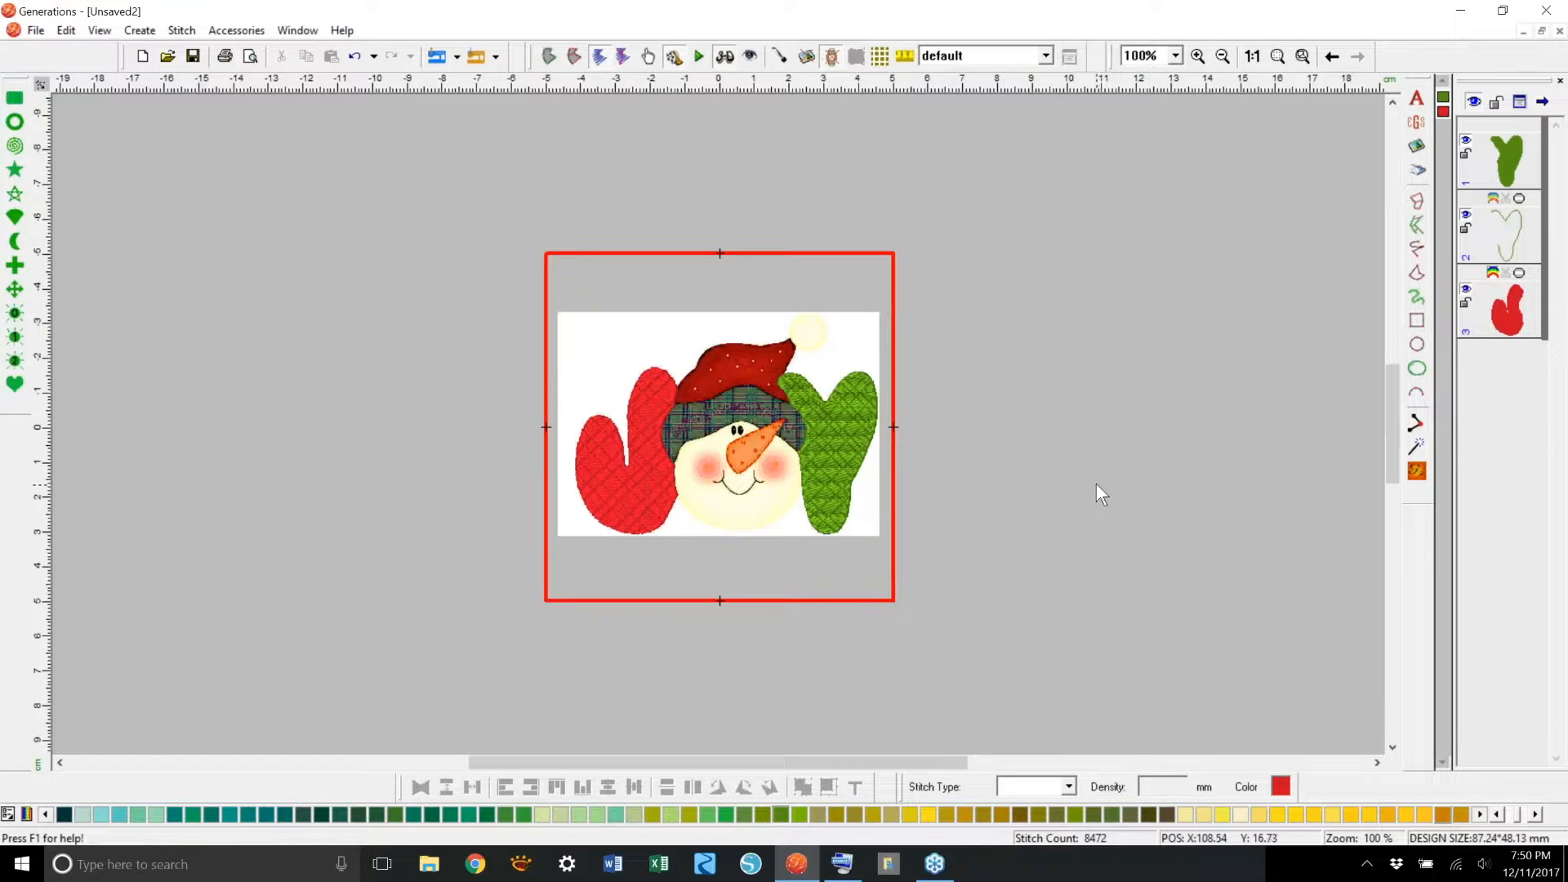
pyautogui.click(1277, 56)
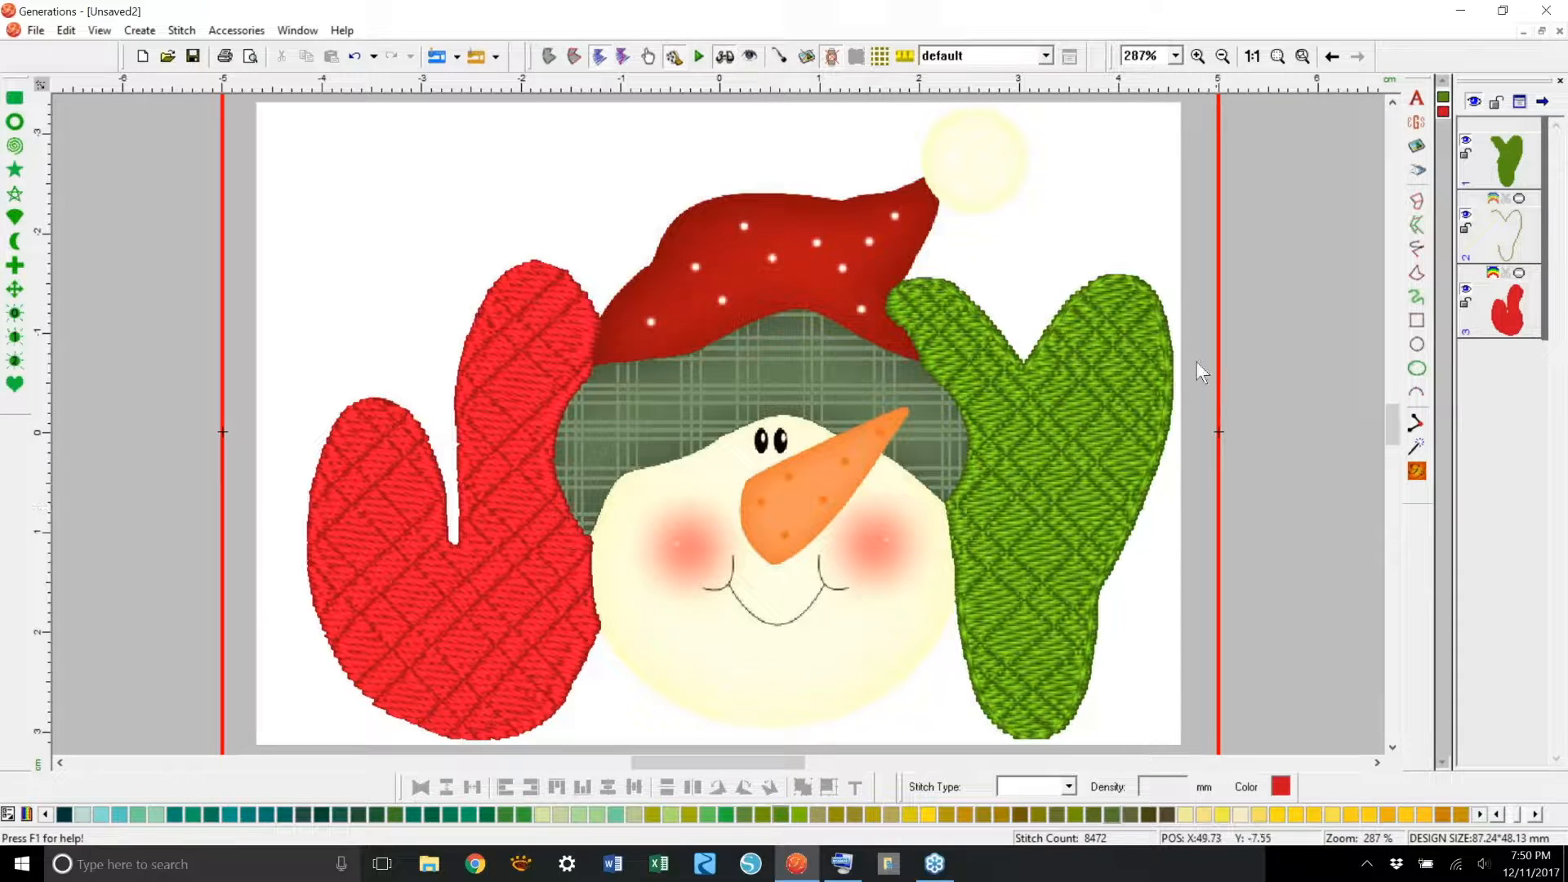
pyautogui.click(1081, 406)
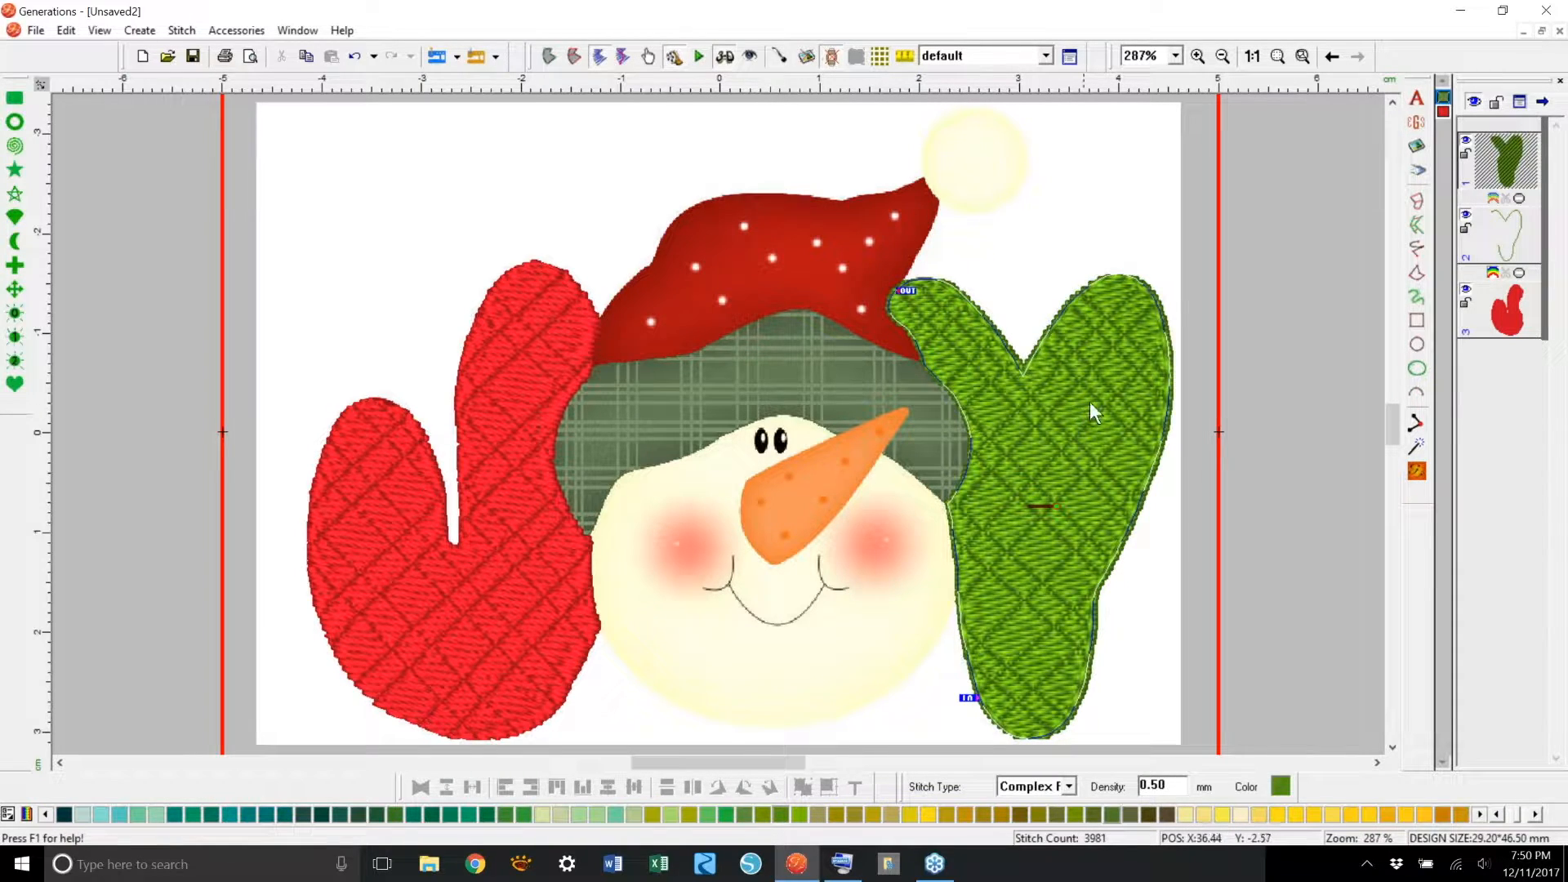
pyautogui.click(518, 506)
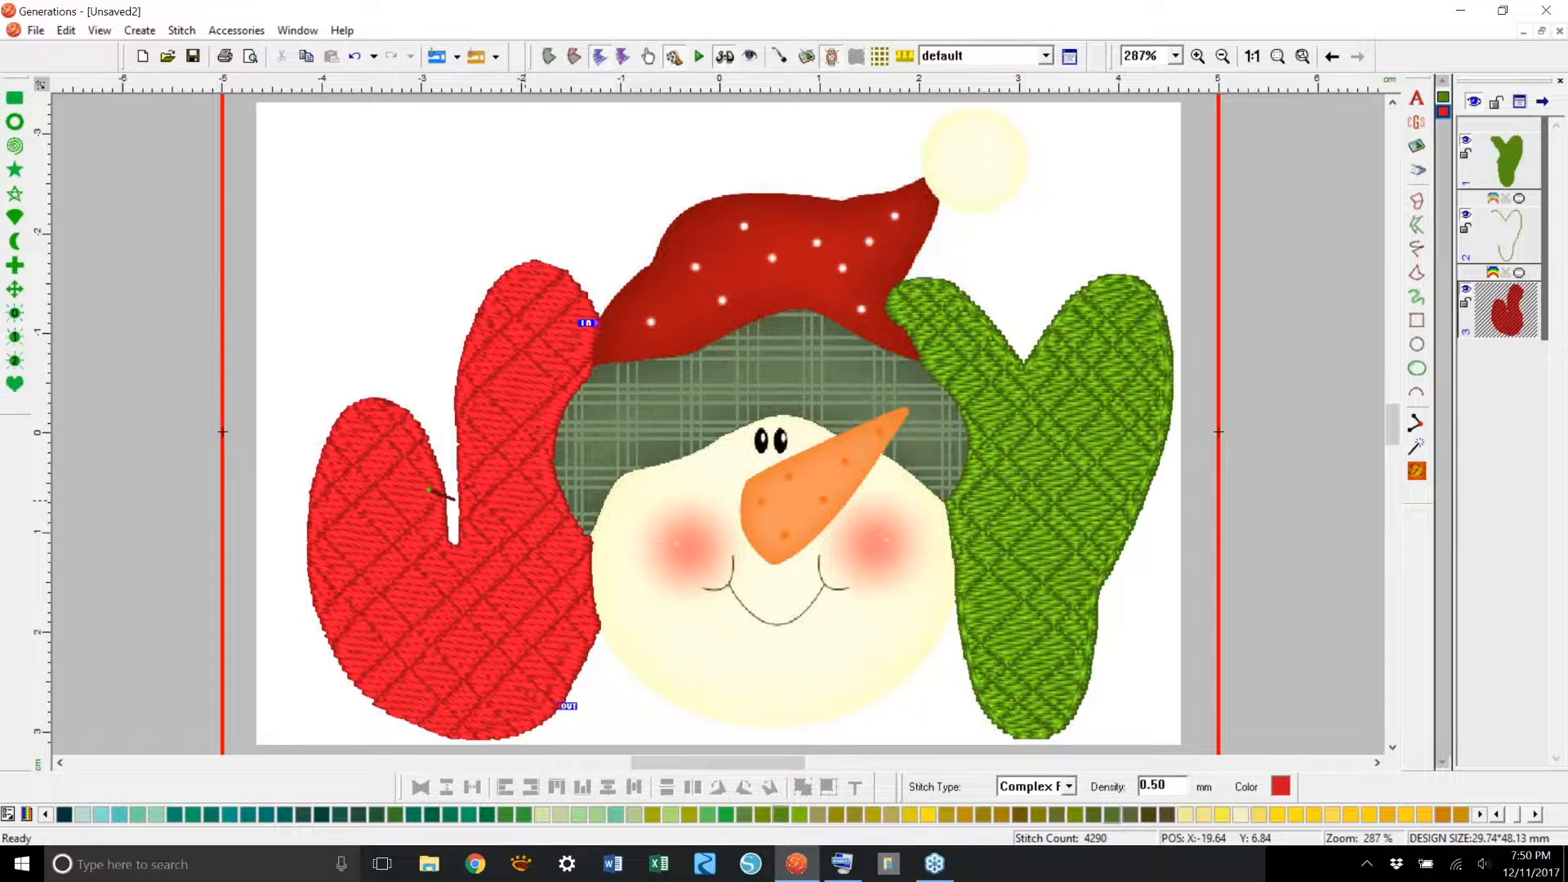
pyautogui.click(1247, 475)
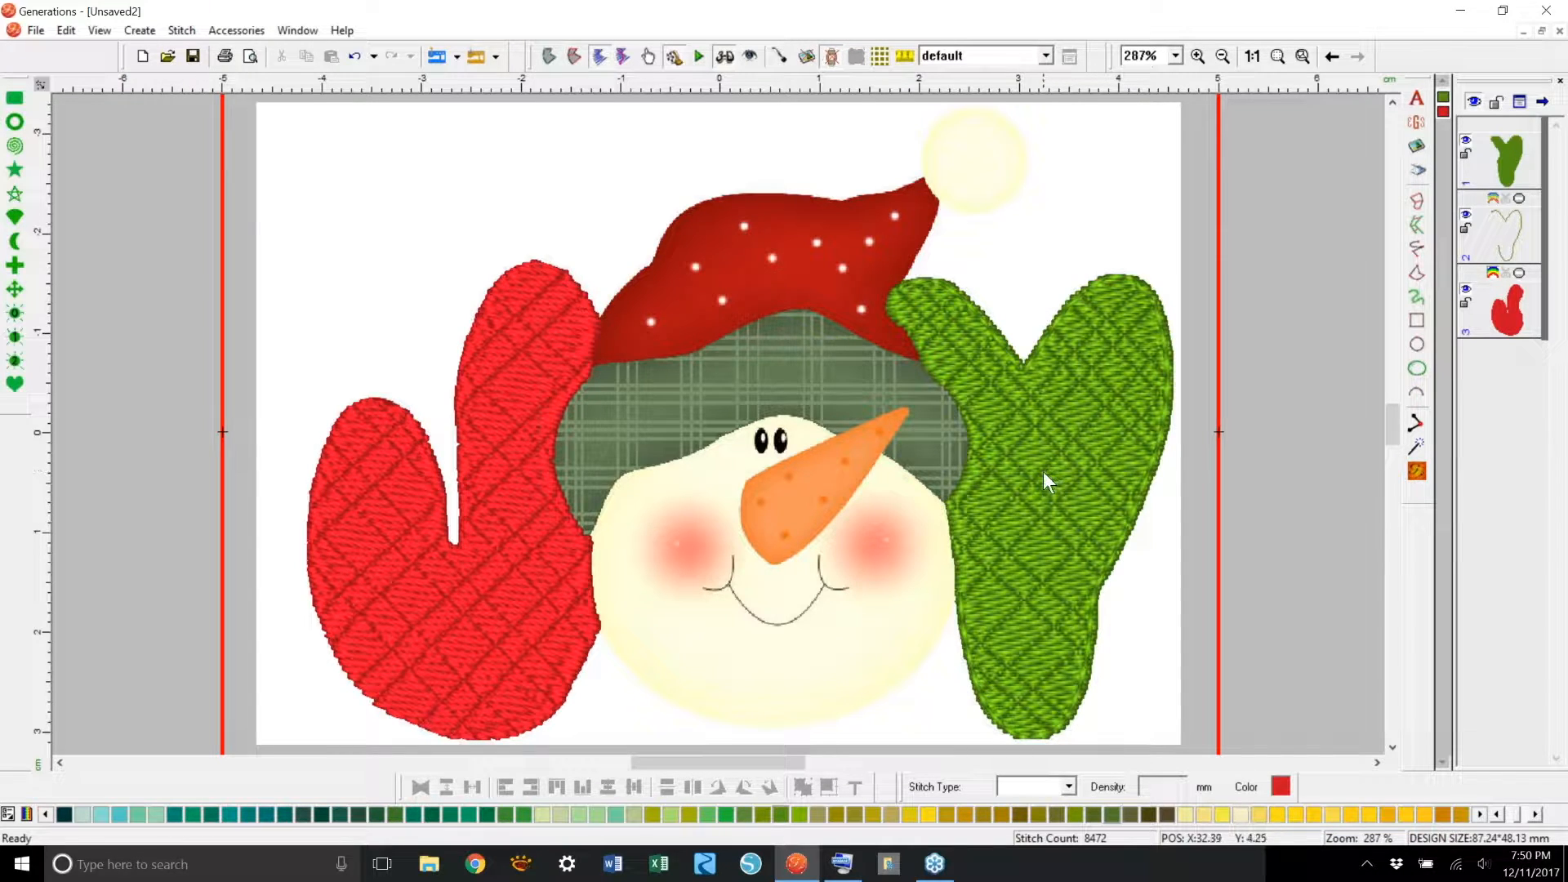
# Step: Create a Triple Run outline from the J area's outside border with an offset of 0
pyautogui.click(520, 384)
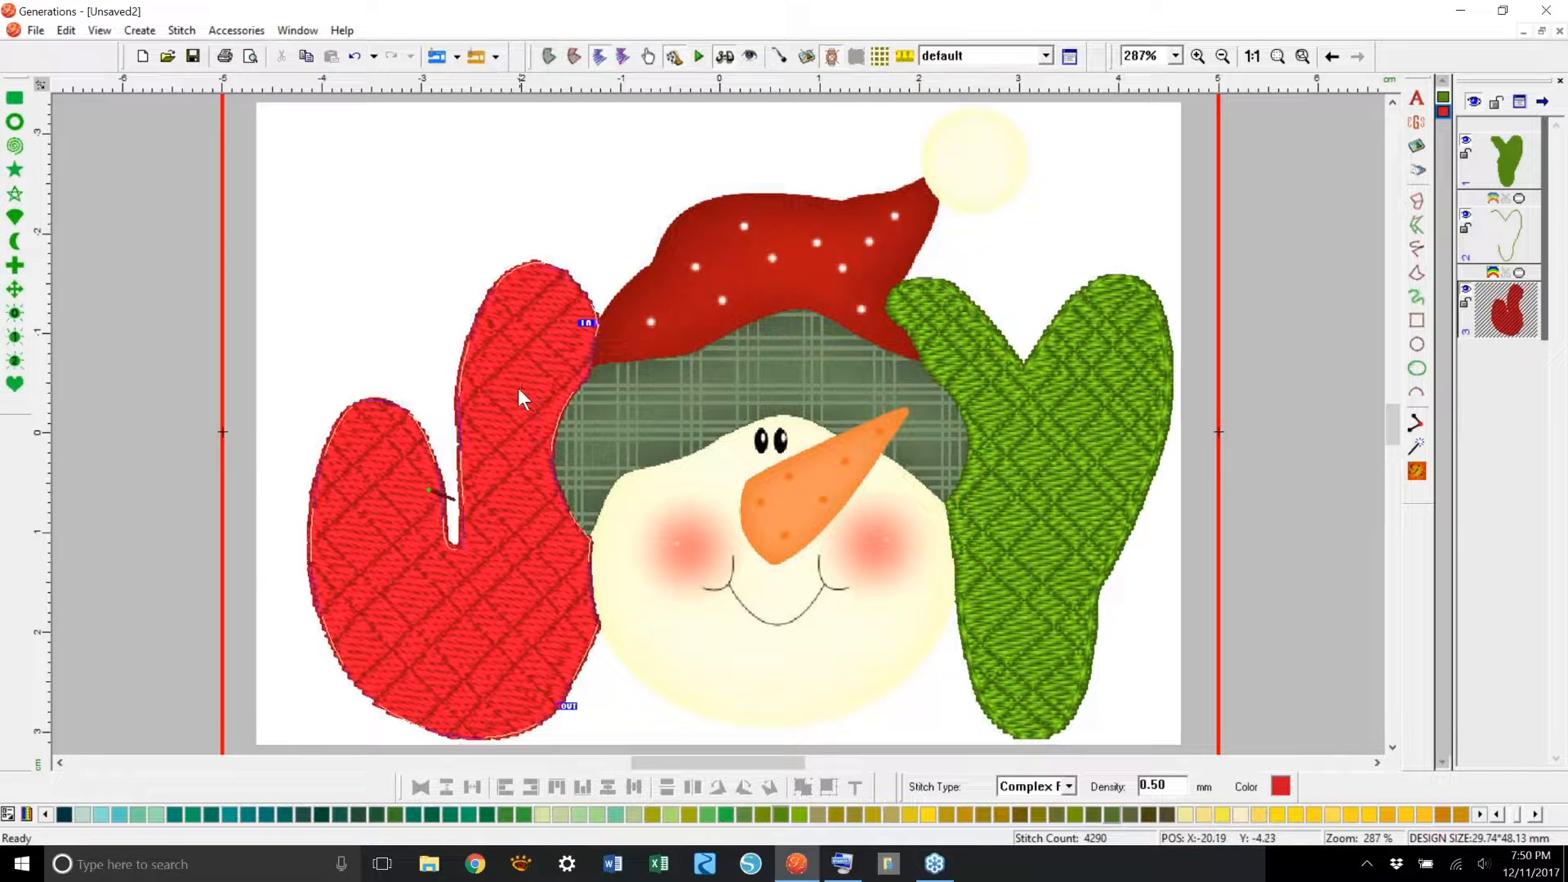
pyautogui.click(549, 56)
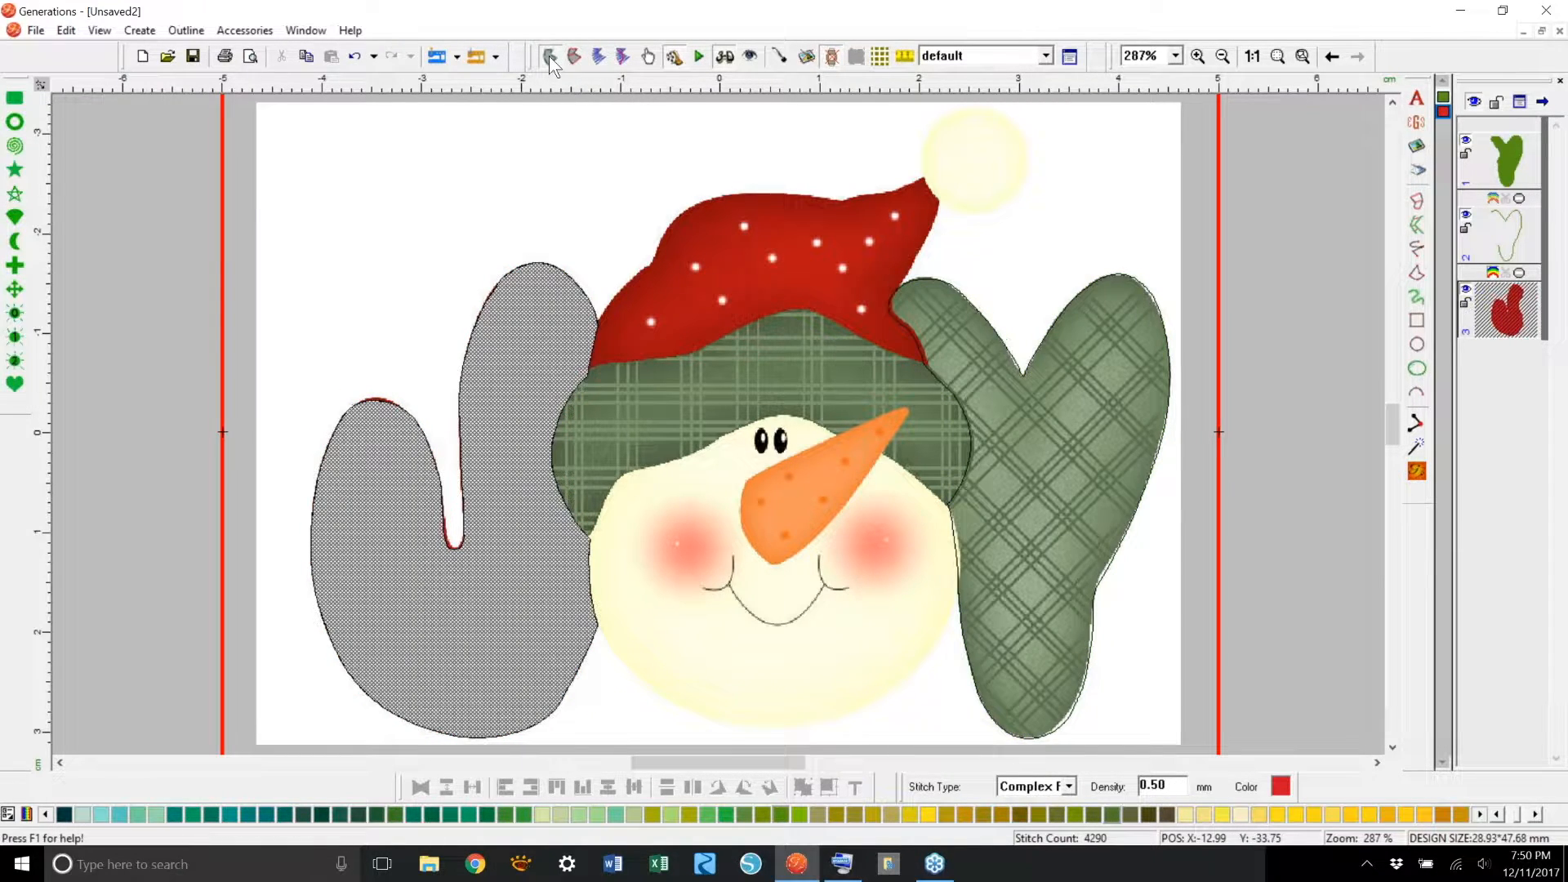
pyautogui.rightClick(510, 417)
pyautogui.click(671, 523)
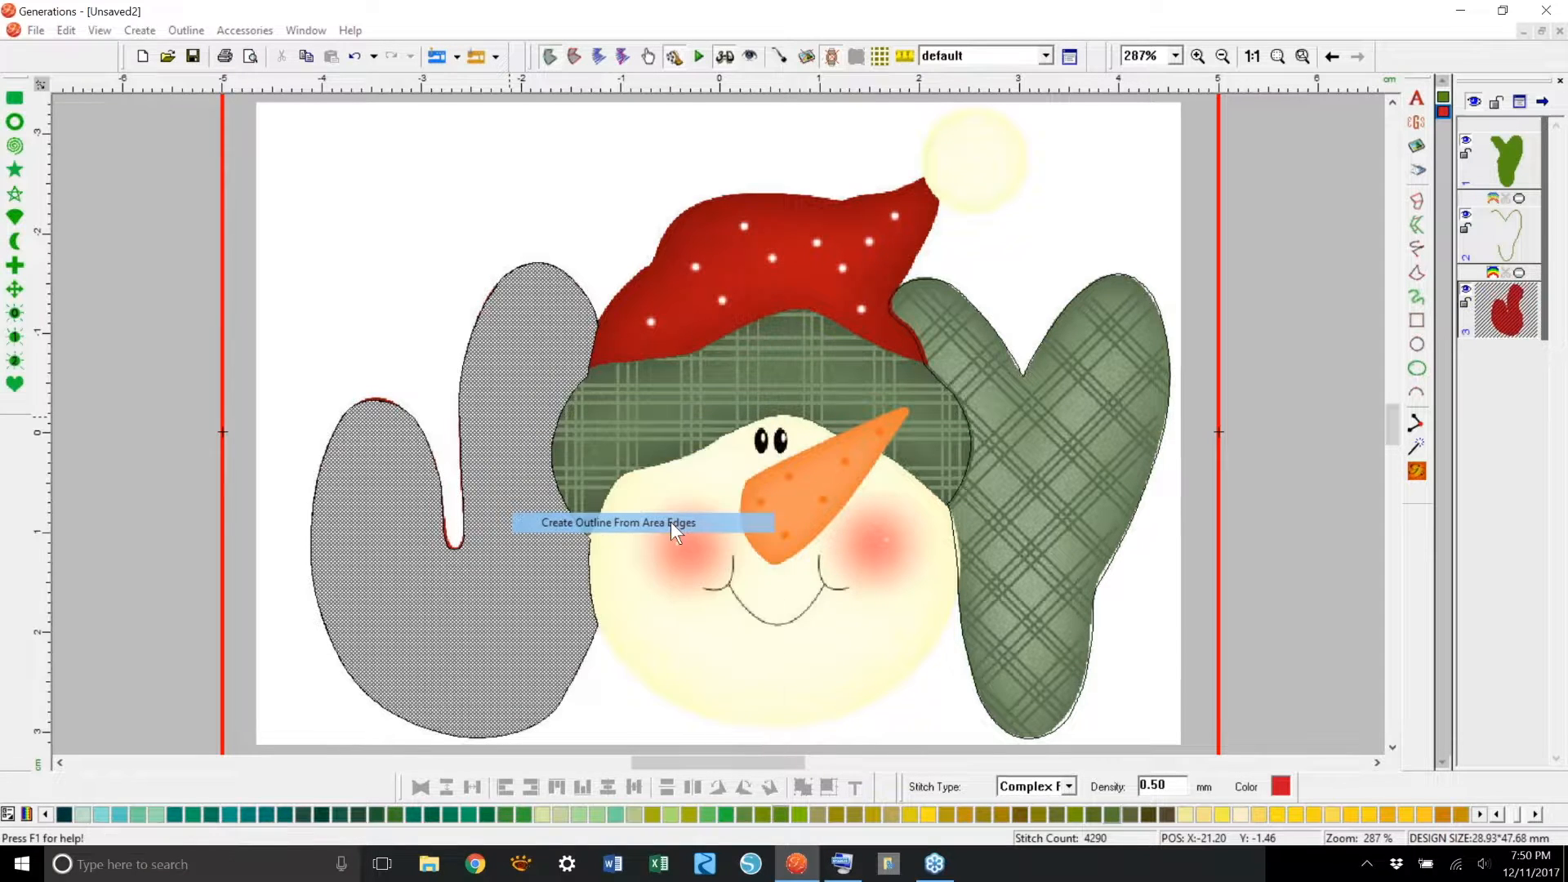
pyautogui.click(709, 404)
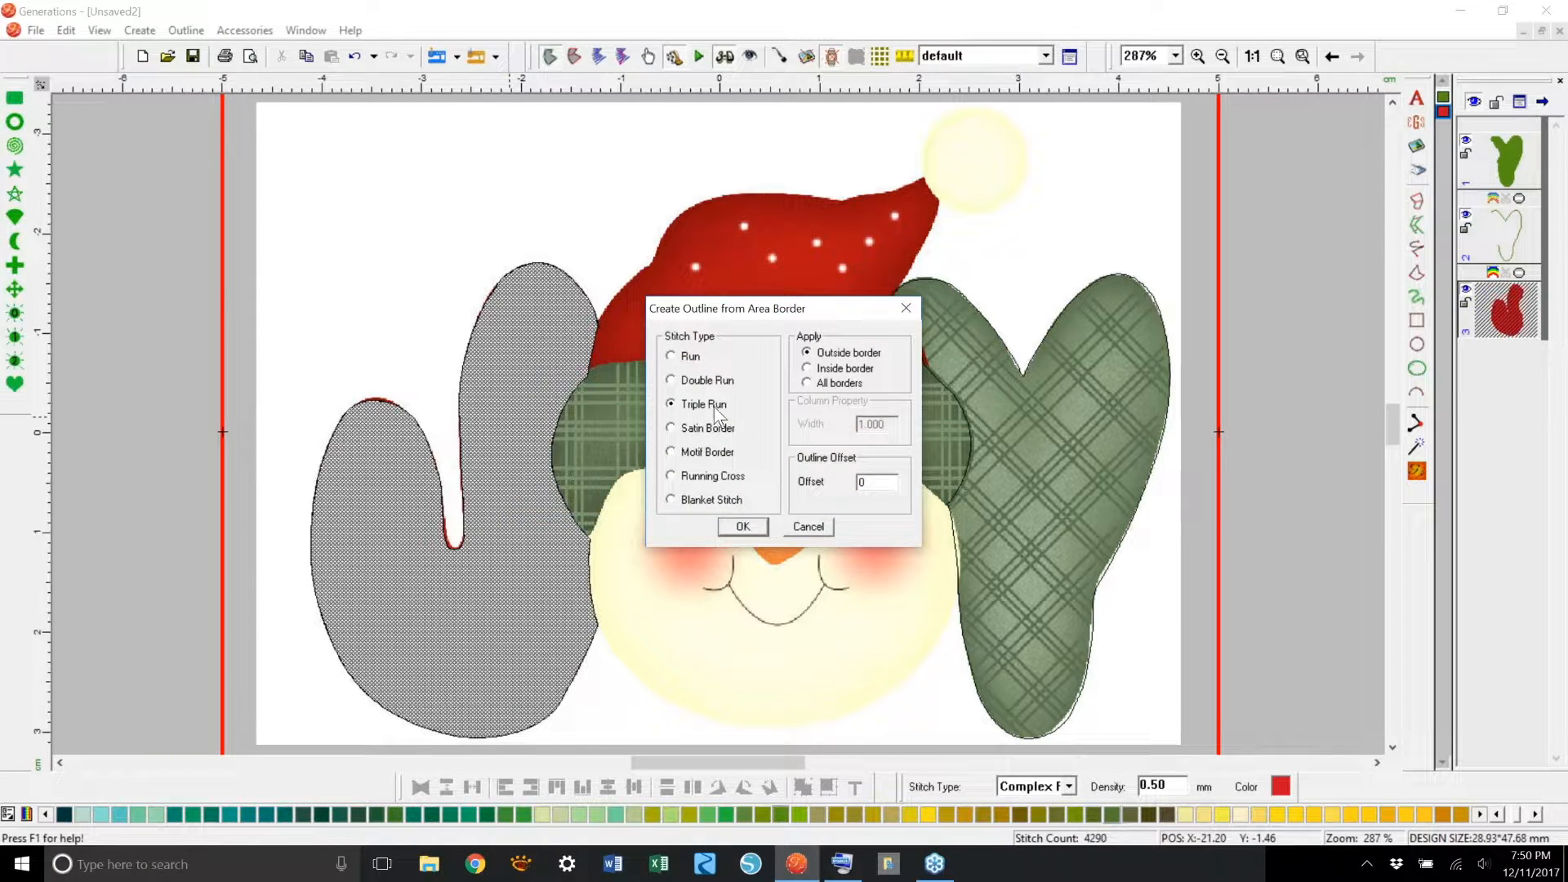
pyautogui.click(743, 526)
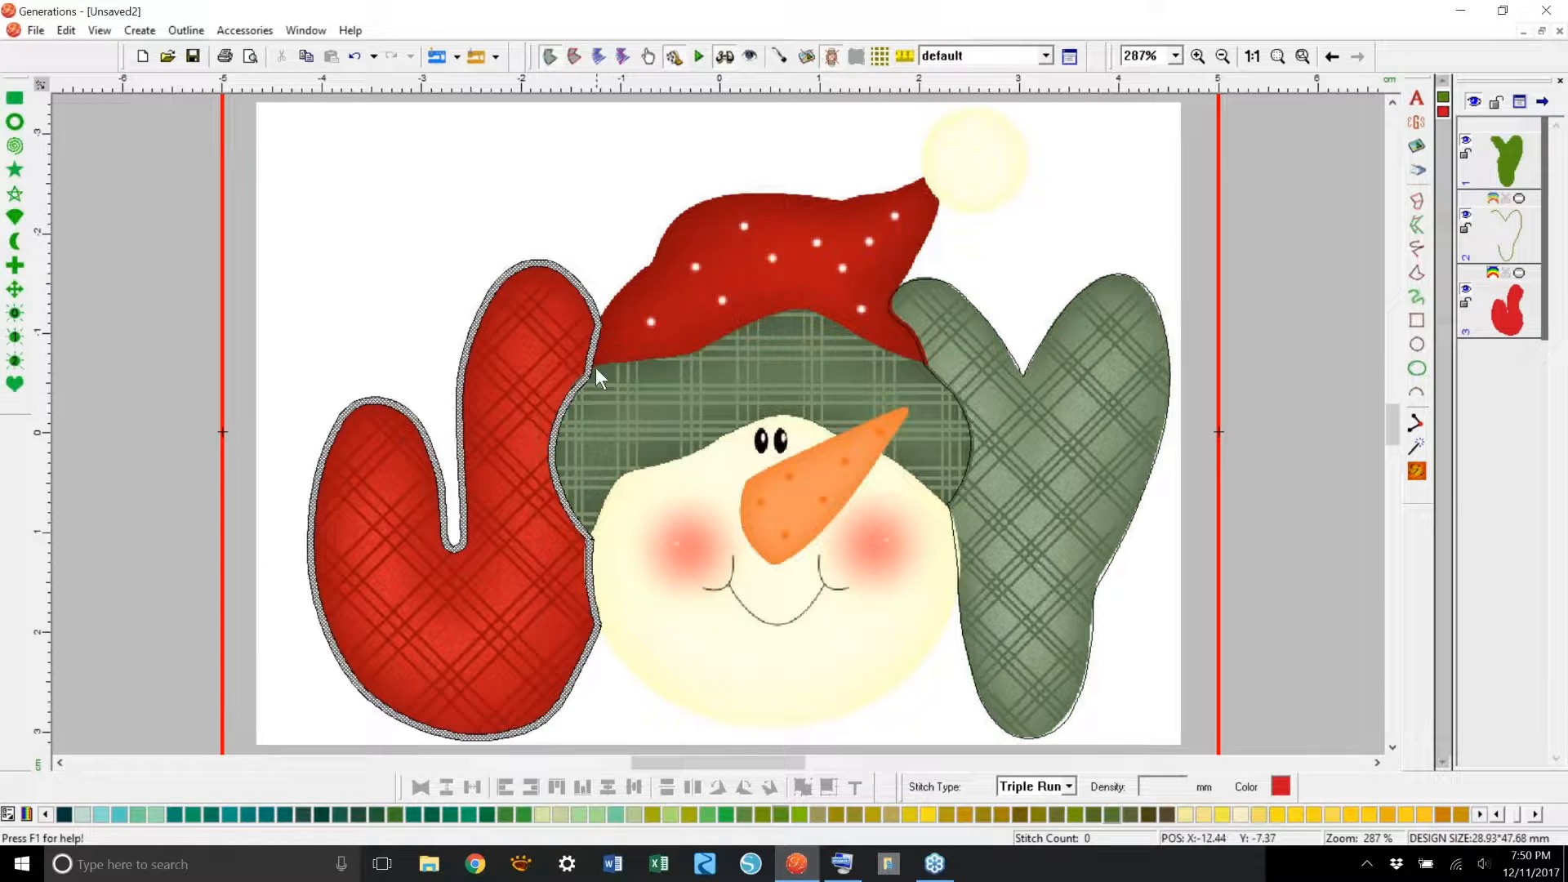
# Step: Split the J's outline at two points, where its body meets the lower face and where its right arm meets the hat
pyautogui.rightClick(589, 645)
pyautogui.click(658, 586)
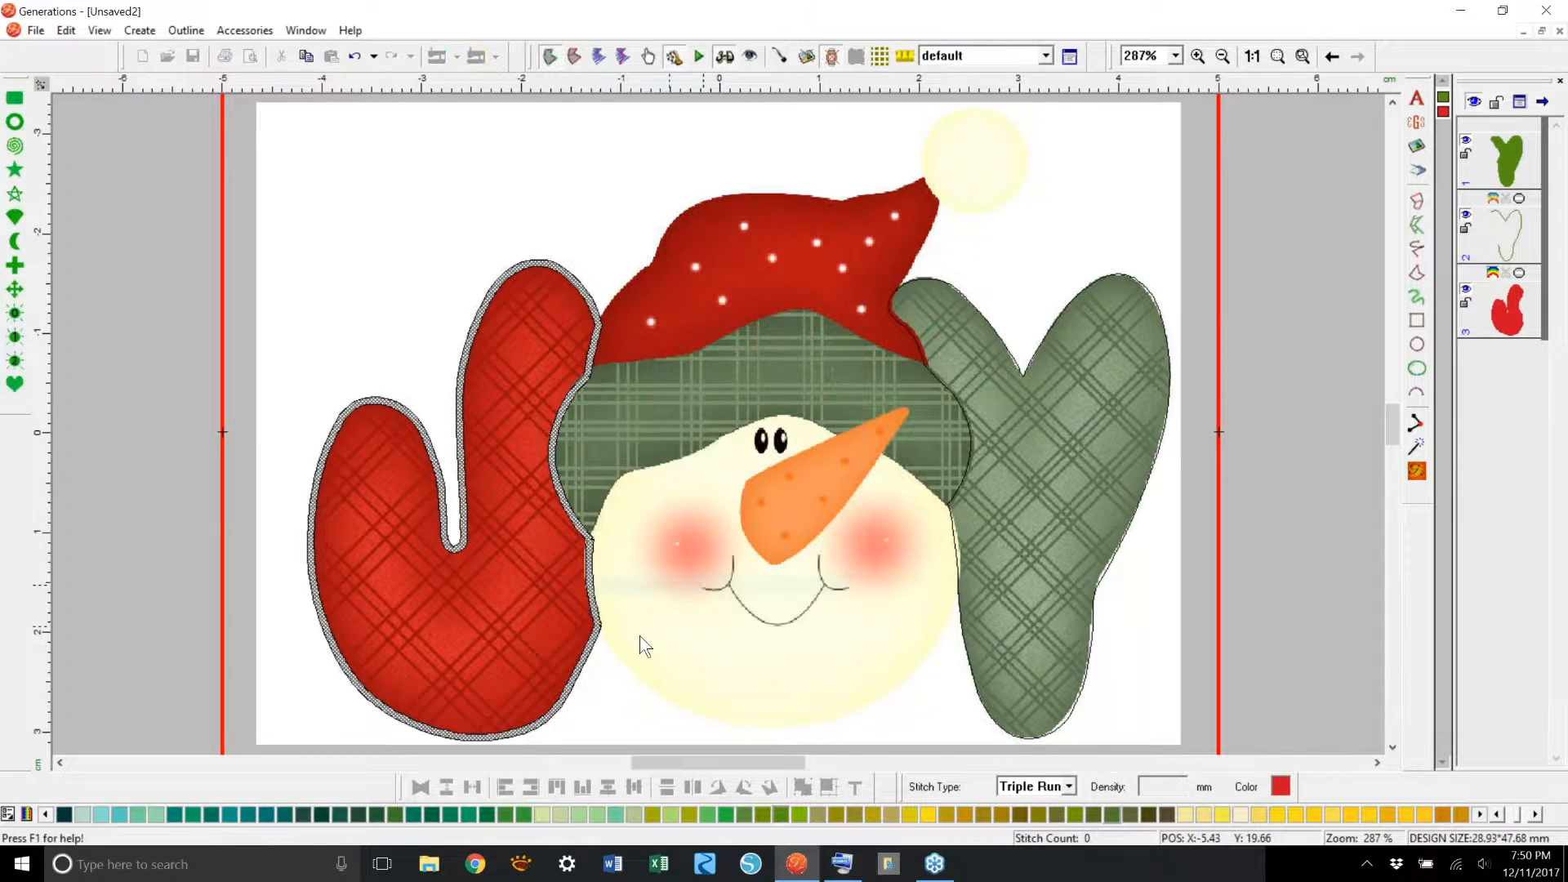
pyautogui.click(607, 639)
pyautogui.click(606, 313)
pyautogui.press('Return')
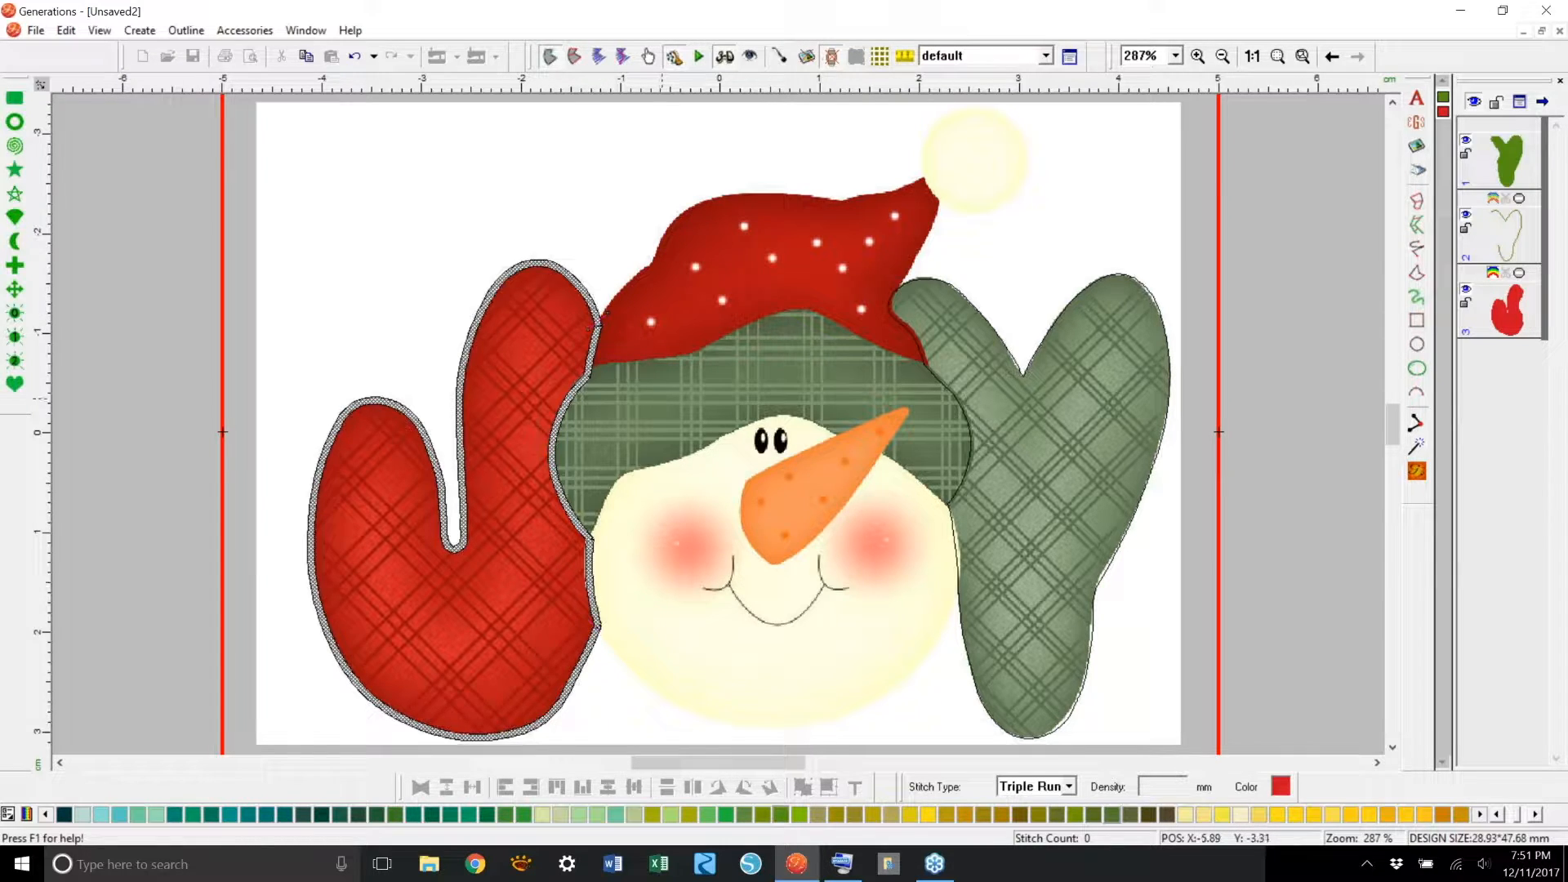
# Step: Generate the outline stitches and delete the J's outline segment that runs along the snowman's hat and face
pyautogui.click(1418, 468)
pyautogui.click(1512, 472)
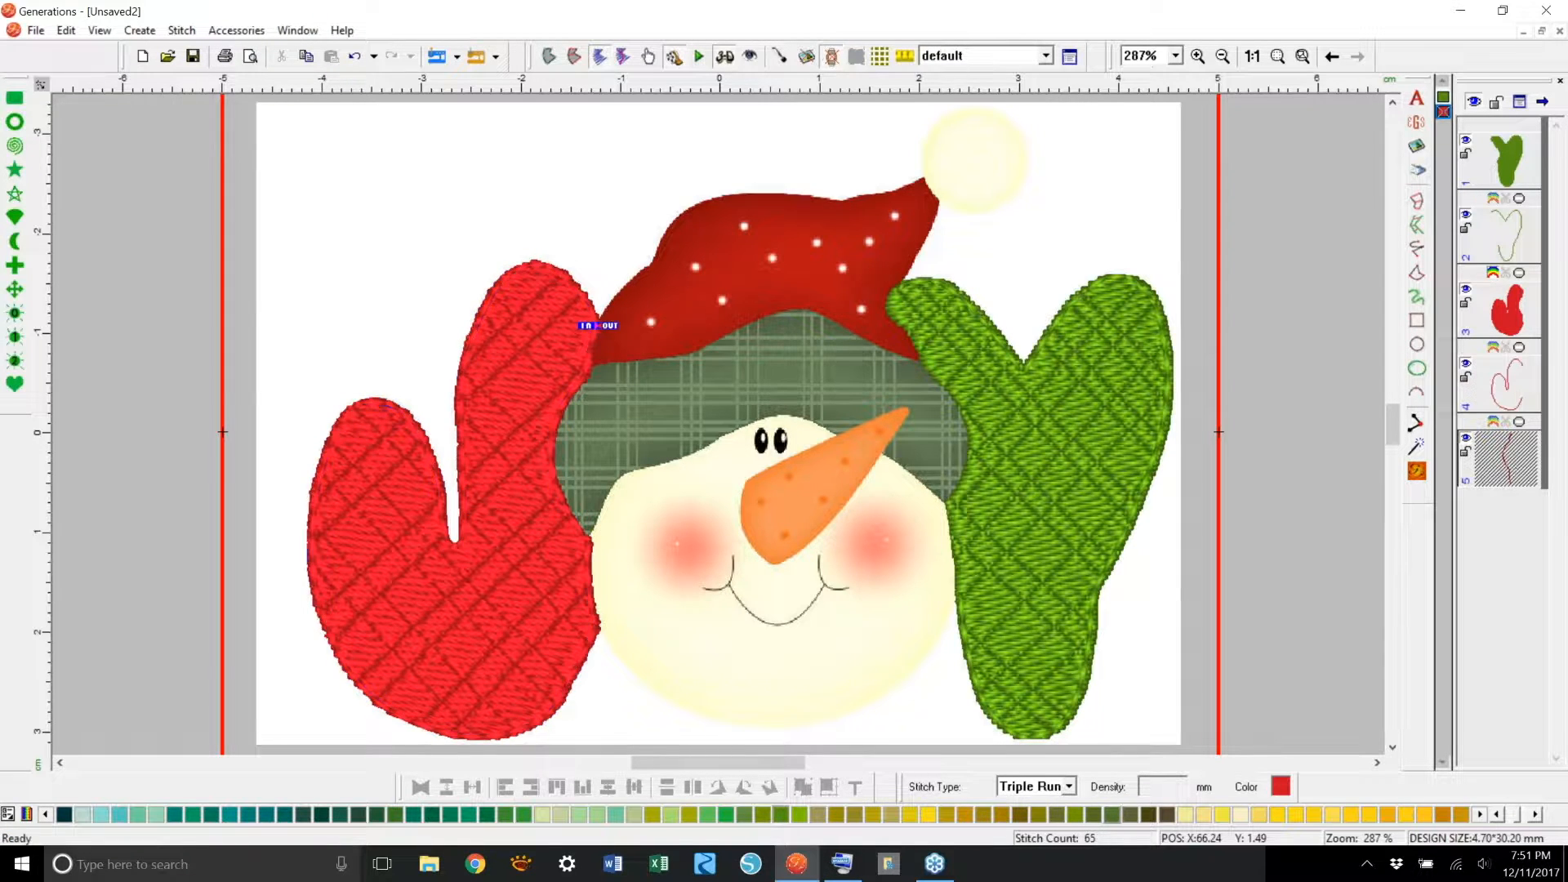
pyautogui.press('Delete')
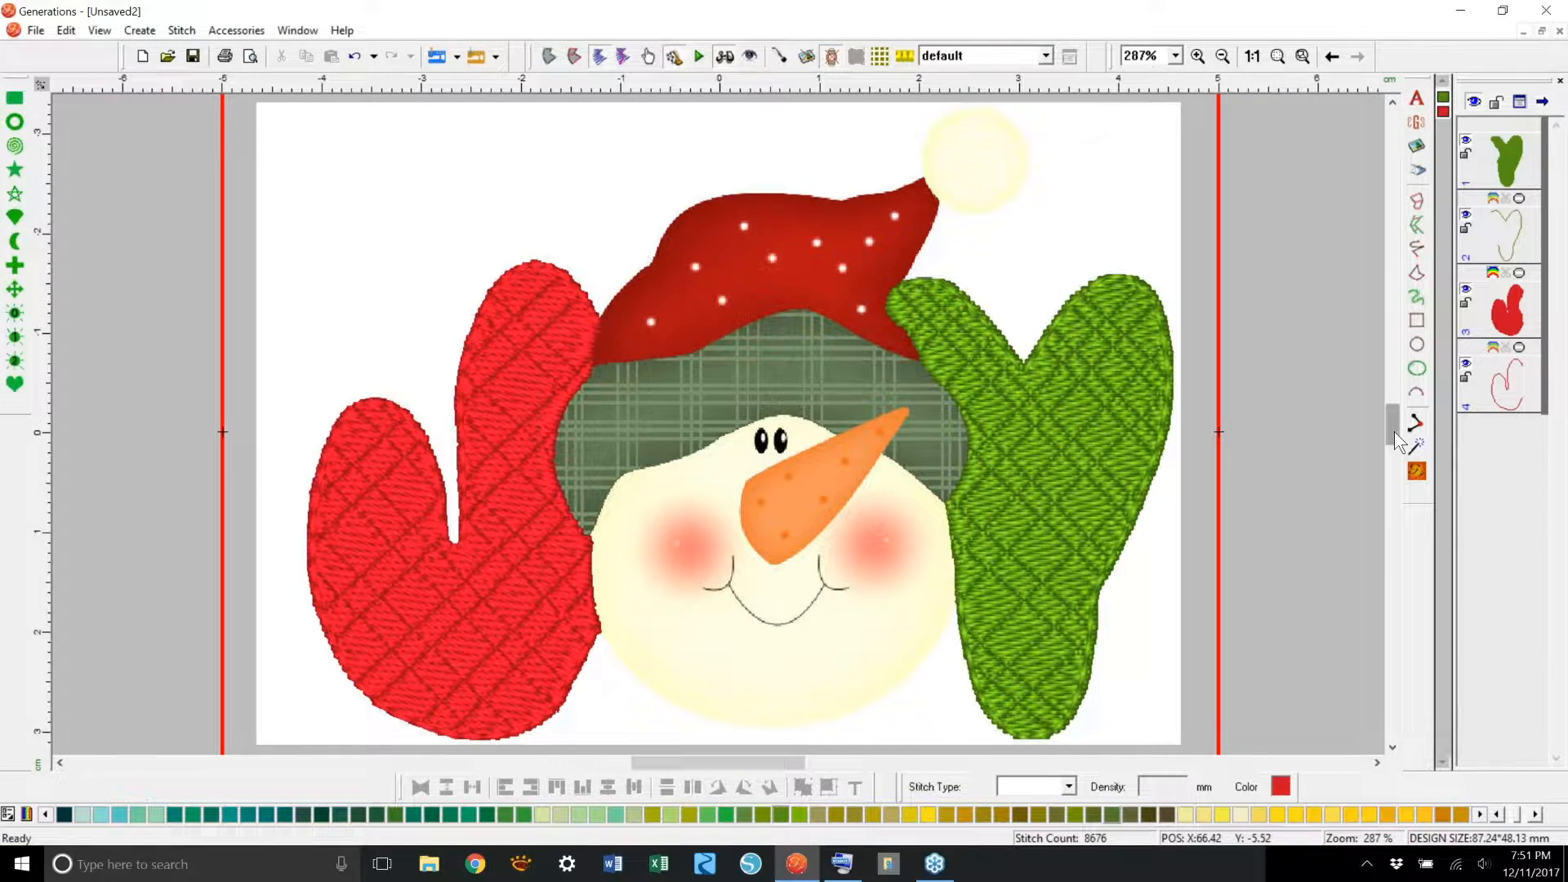
# Step: Look through the thread colour palette for the white shades
pyautogui.scroll(-1, 1396, 433)
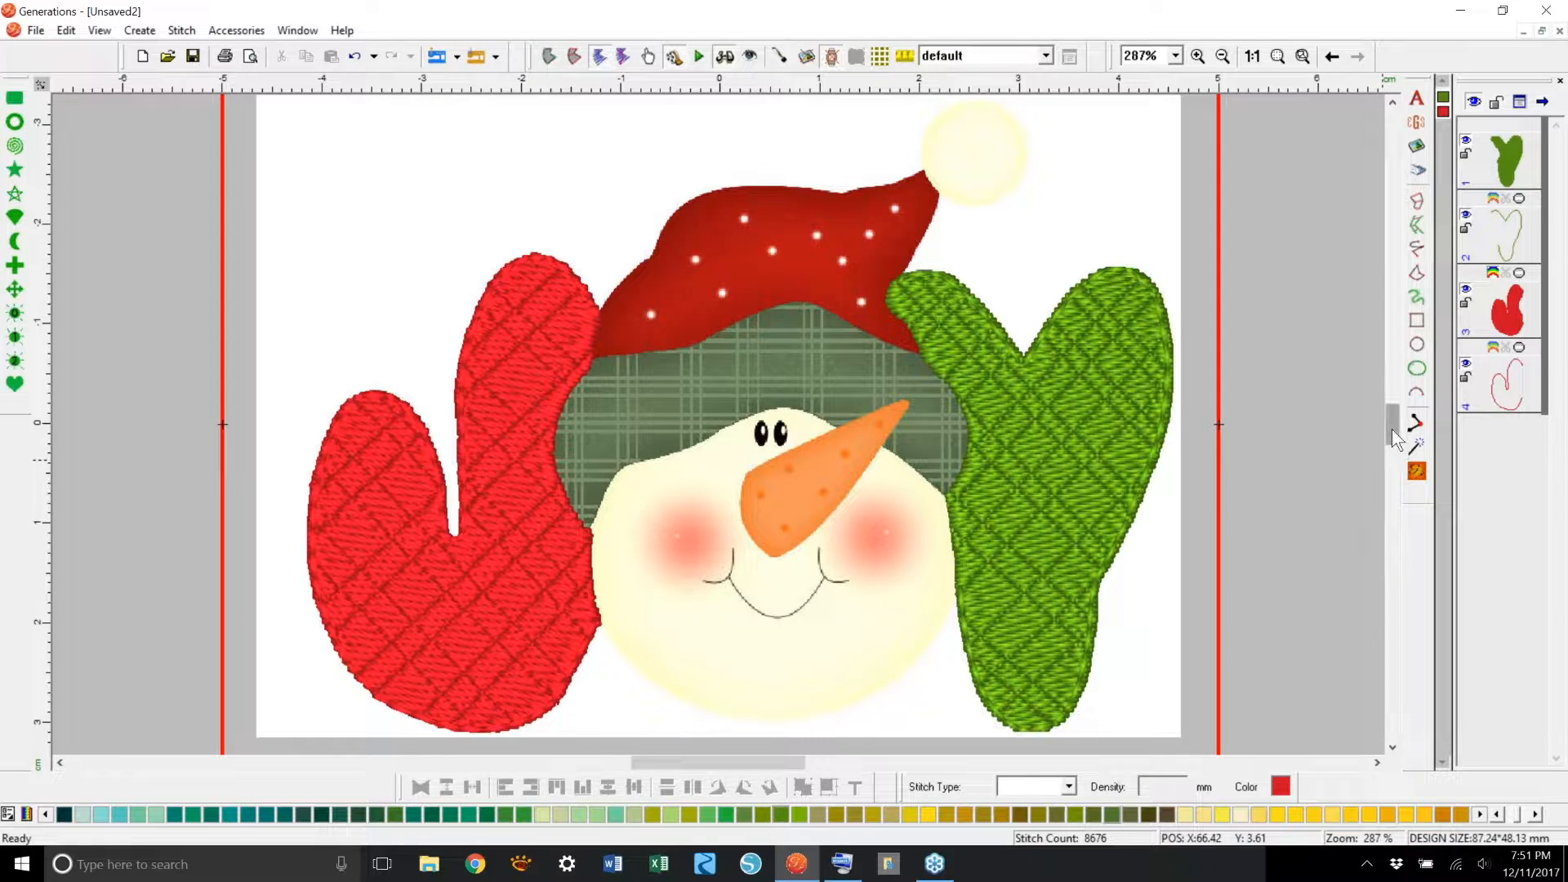
pyautogui.moveTo(1392, 429); pyautogui.dragTo(1391, 433)
pyautogui.click(1535, 815)
pyautogui.click(1536, 815)
pyautogui.click(1535, 815)
pyautogui.click(1535, 815)
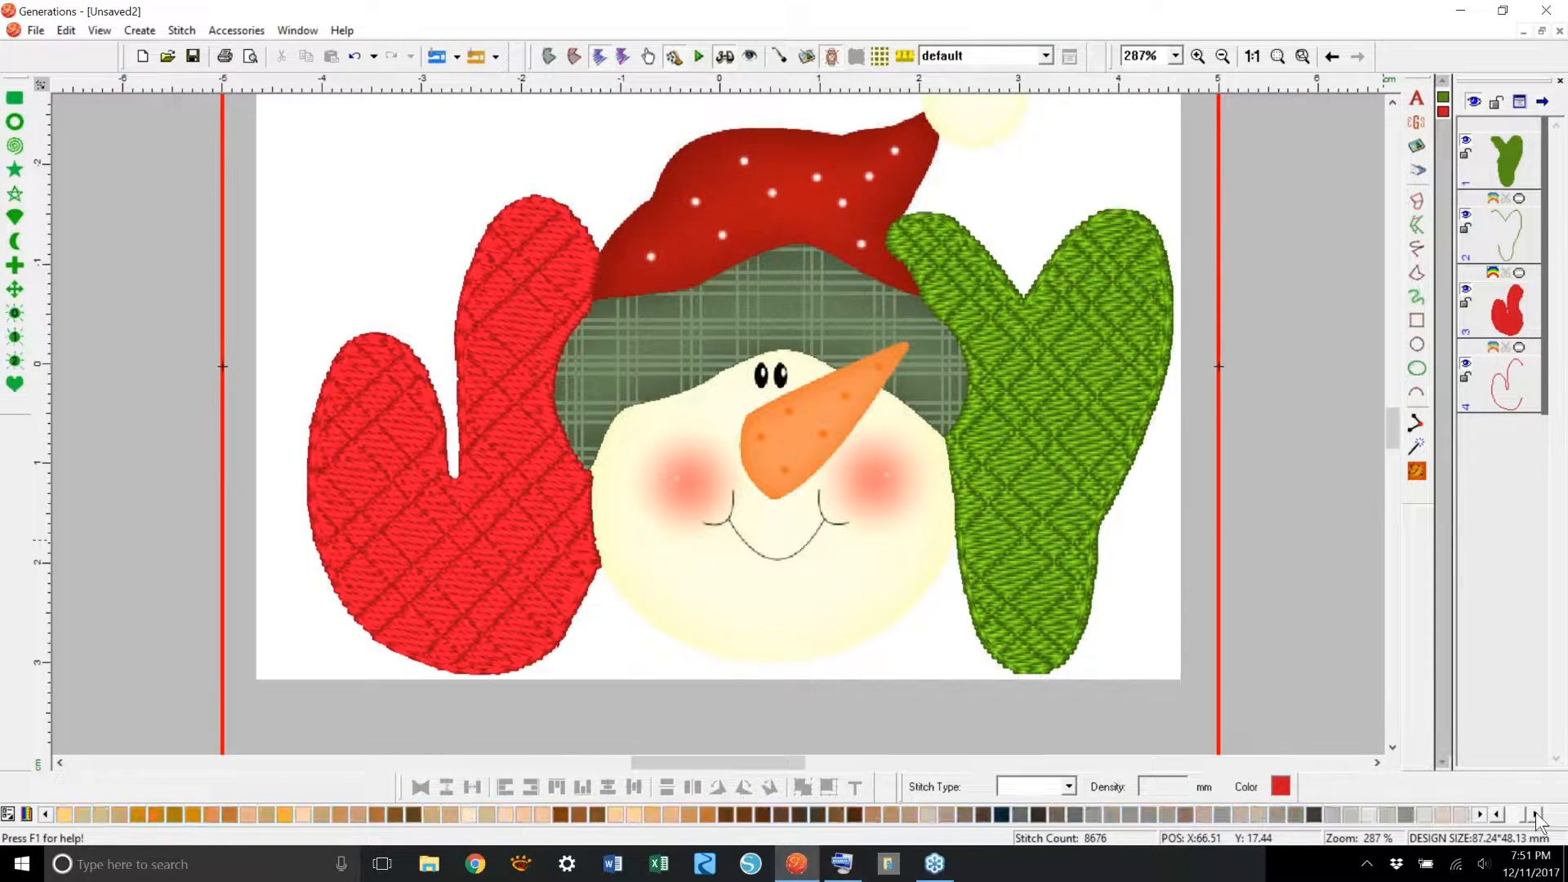
pyautogui.click(1537, 815)
pyautogui.click(1537, 815)
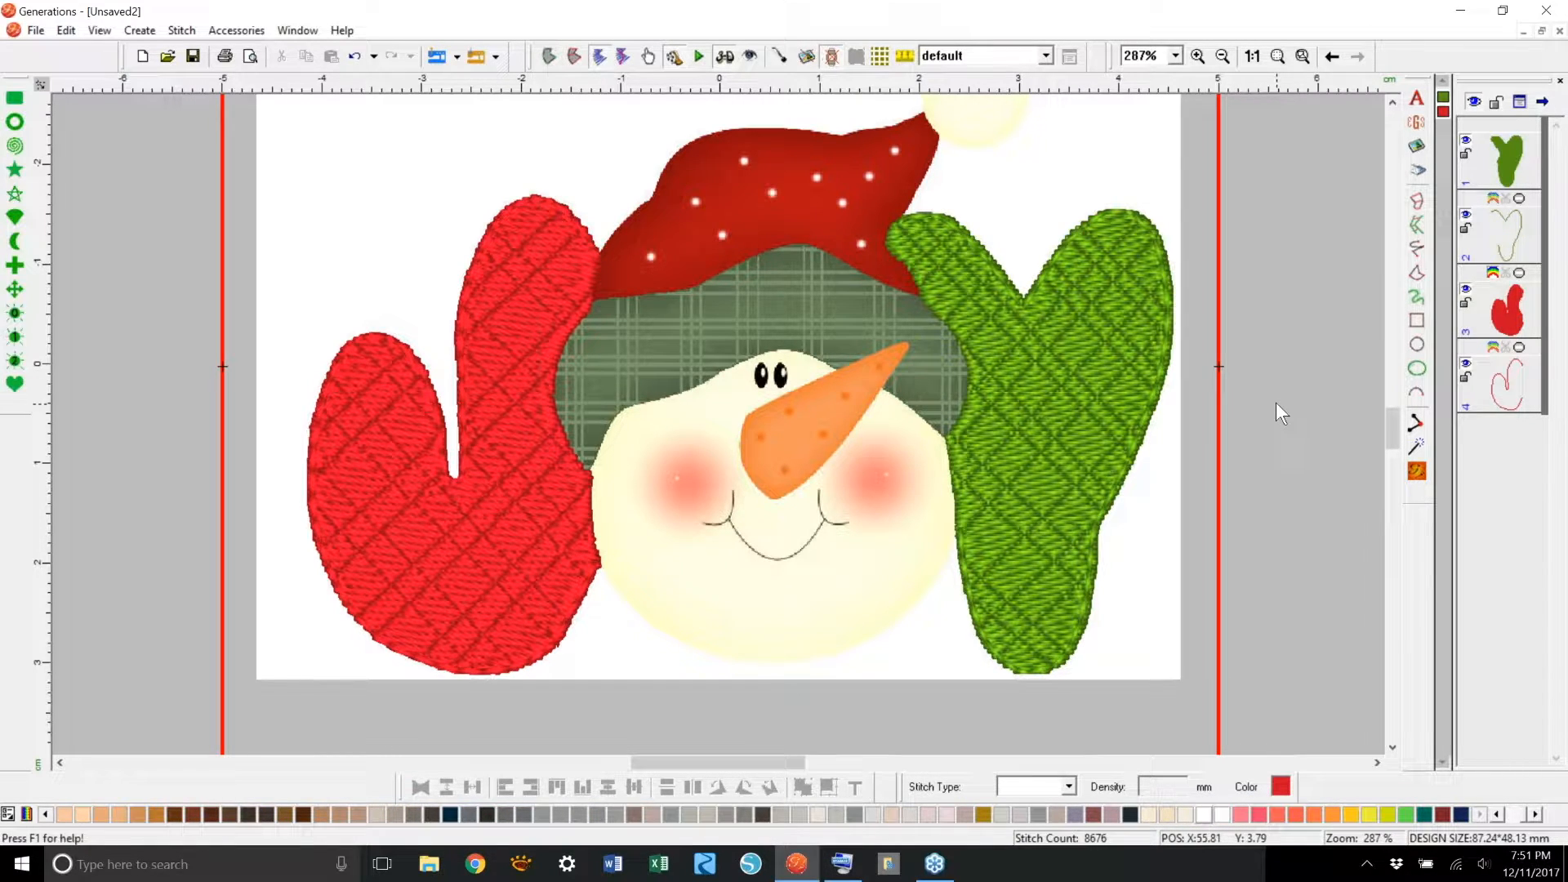
# Step: Set the thread colour to white for a new freehand area
pyautogui.click(1174, 55)
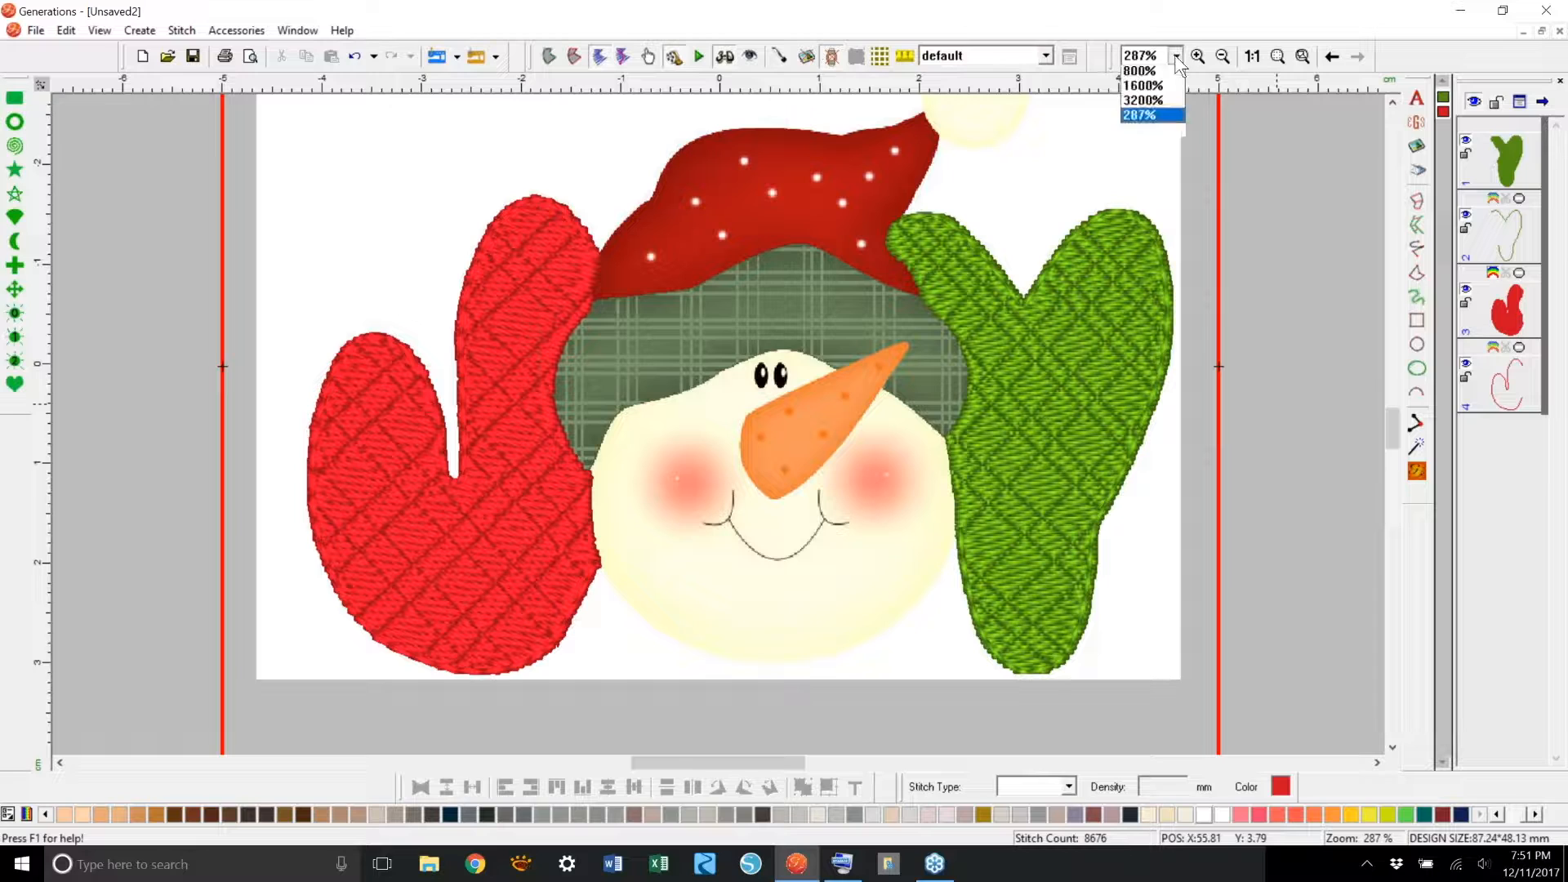
pyautogui.click(1139, 148)
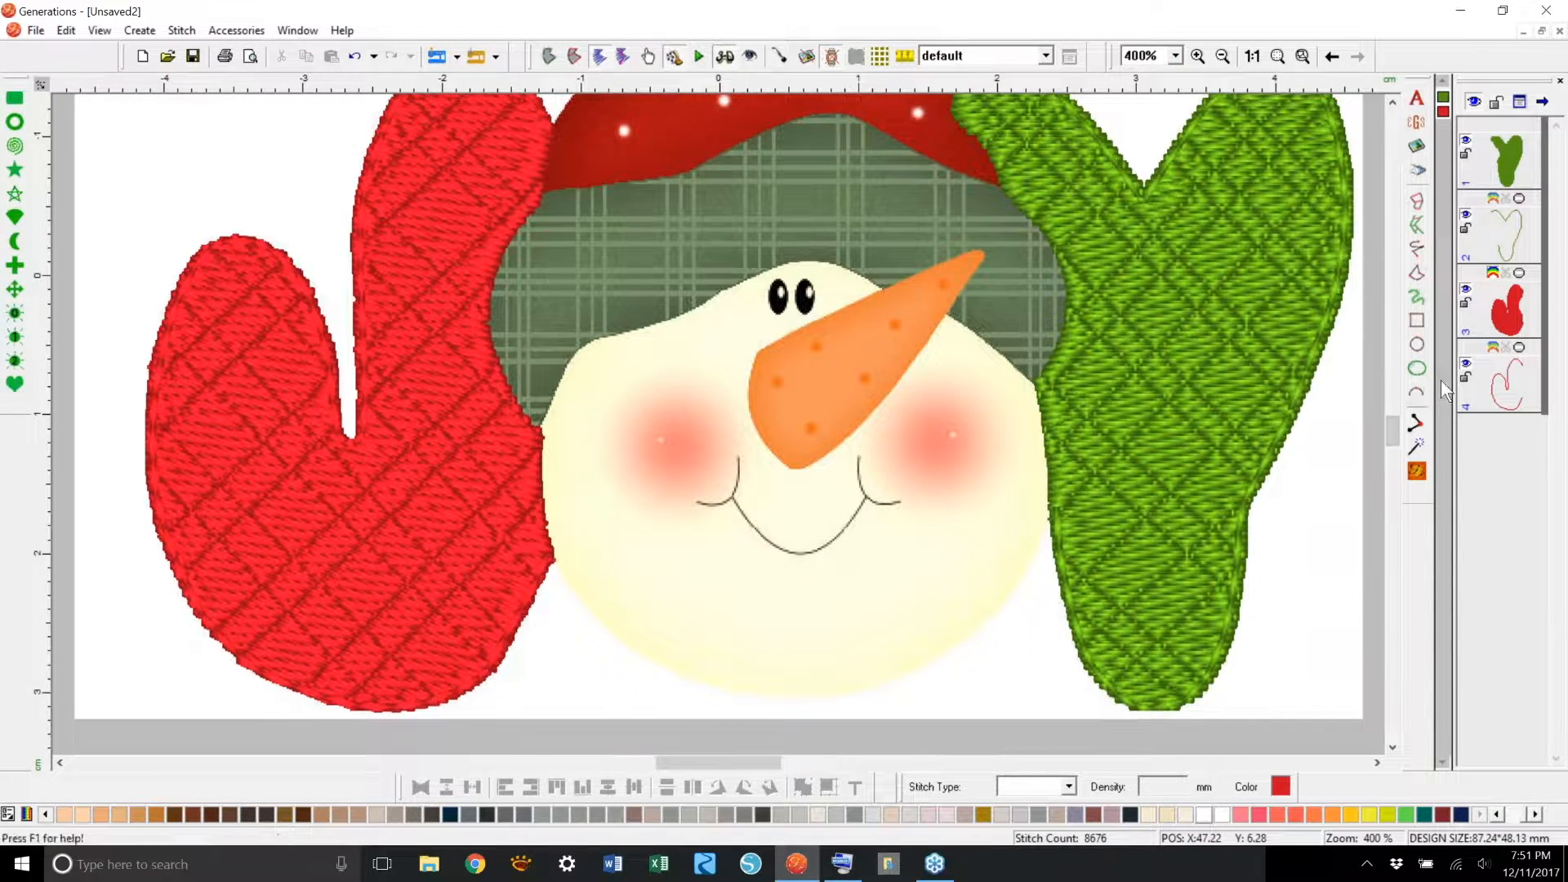
pyautogui.click(1504, 315)
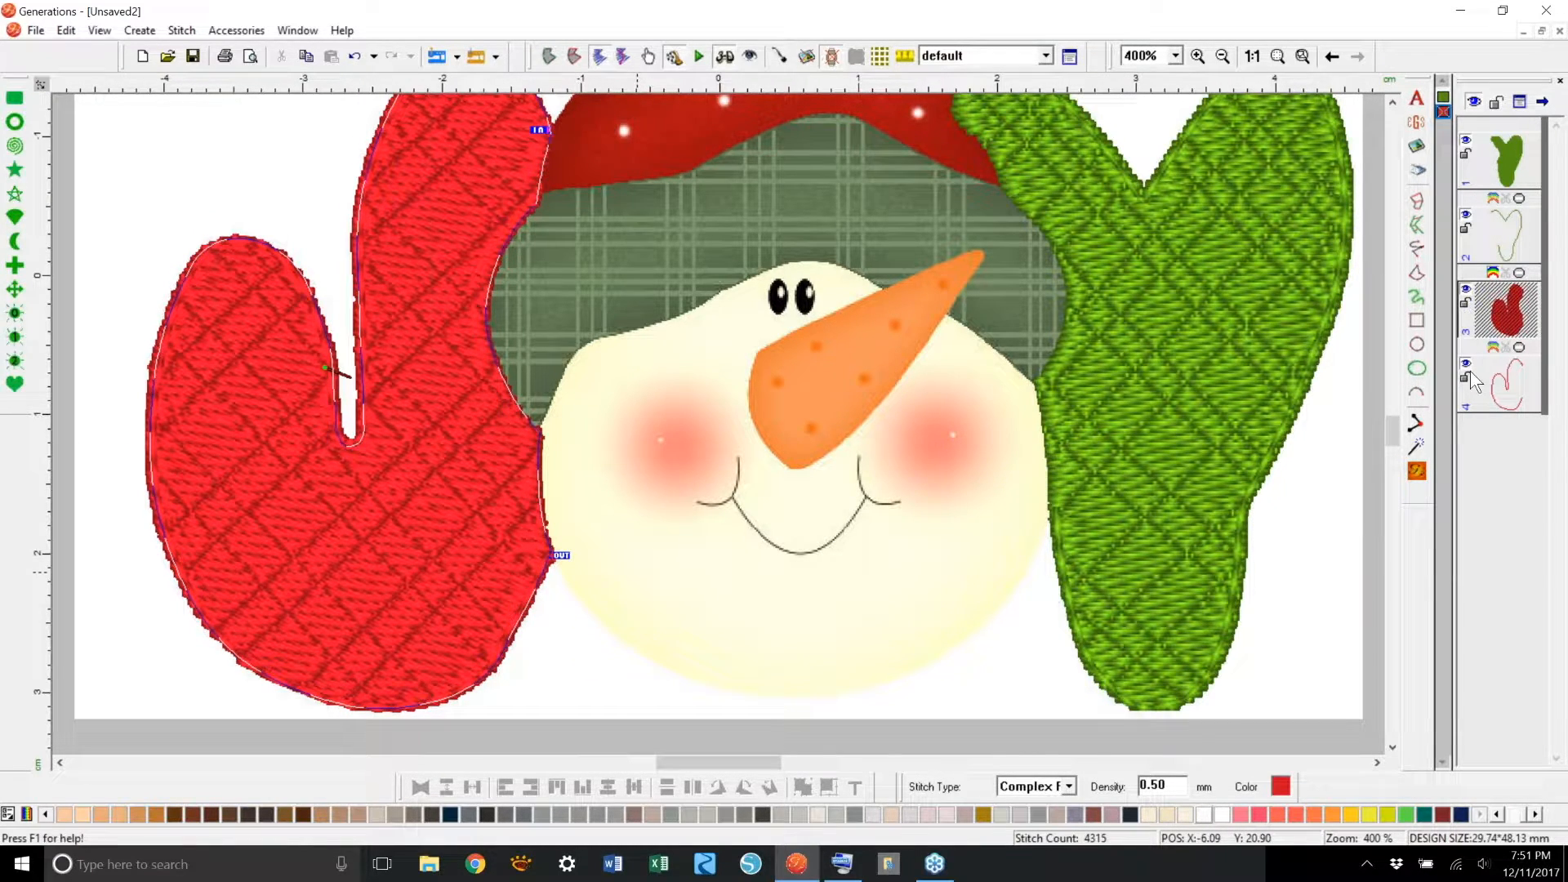
pyautogui.click(1310, 479)
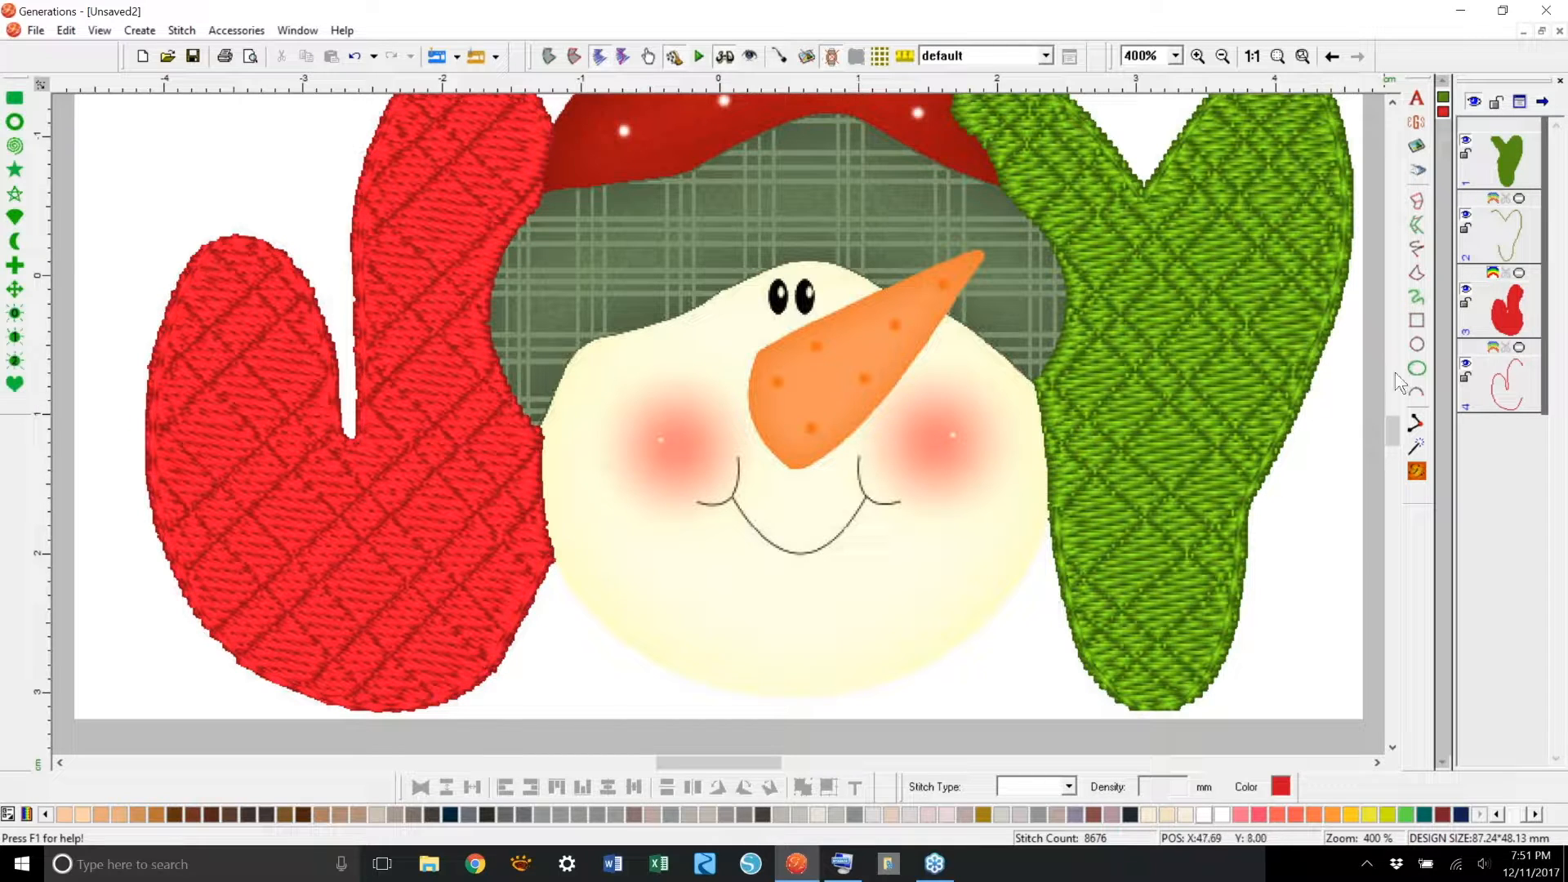
pyautogui.click(1417, 278)
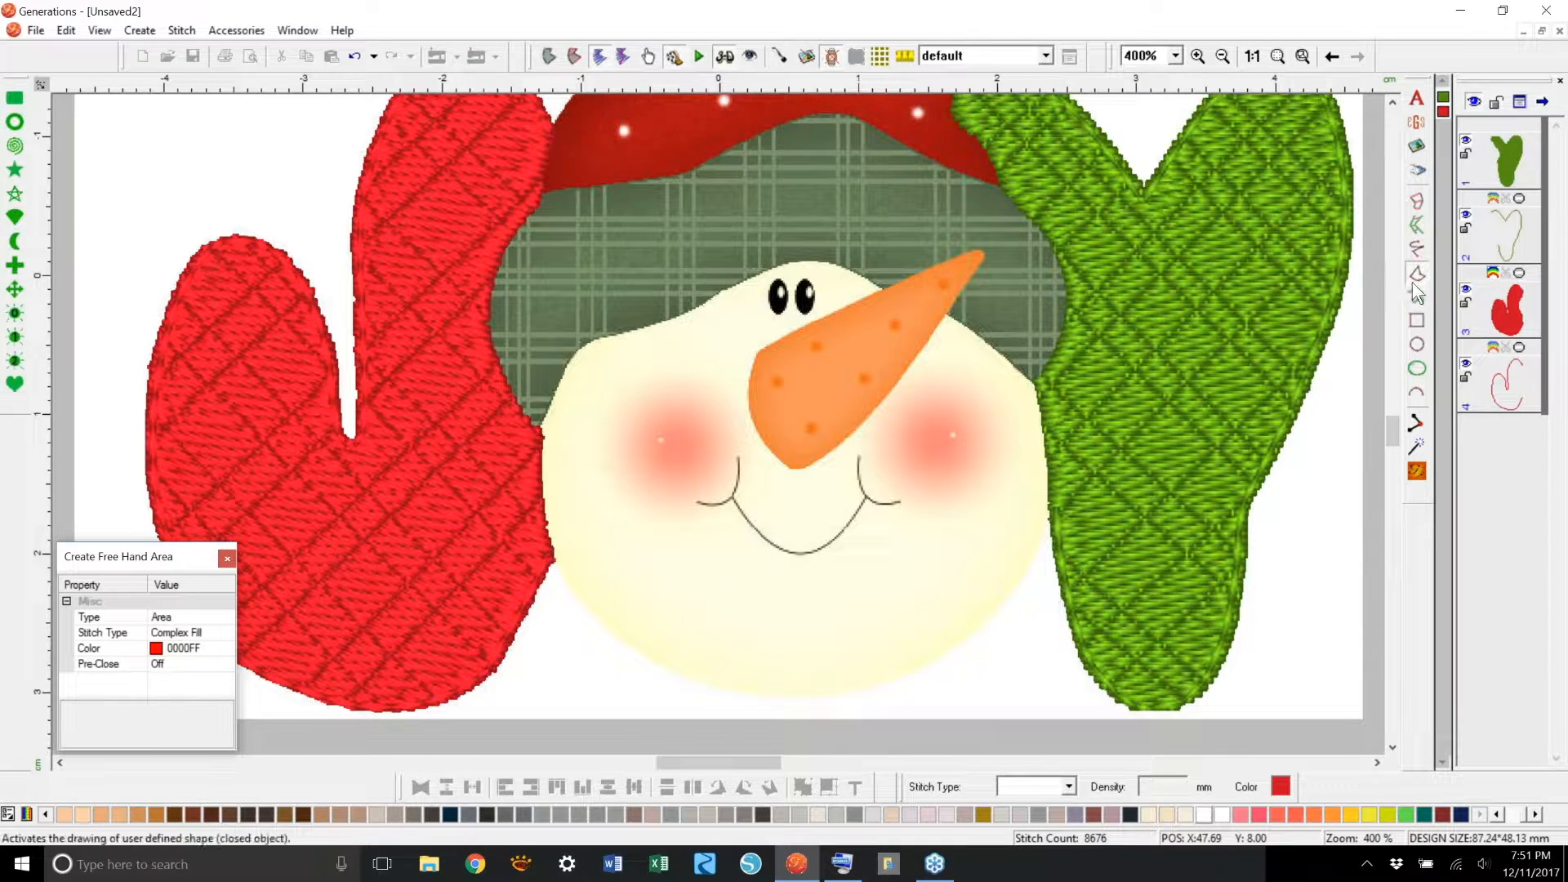
pyautogui.press('Escape')
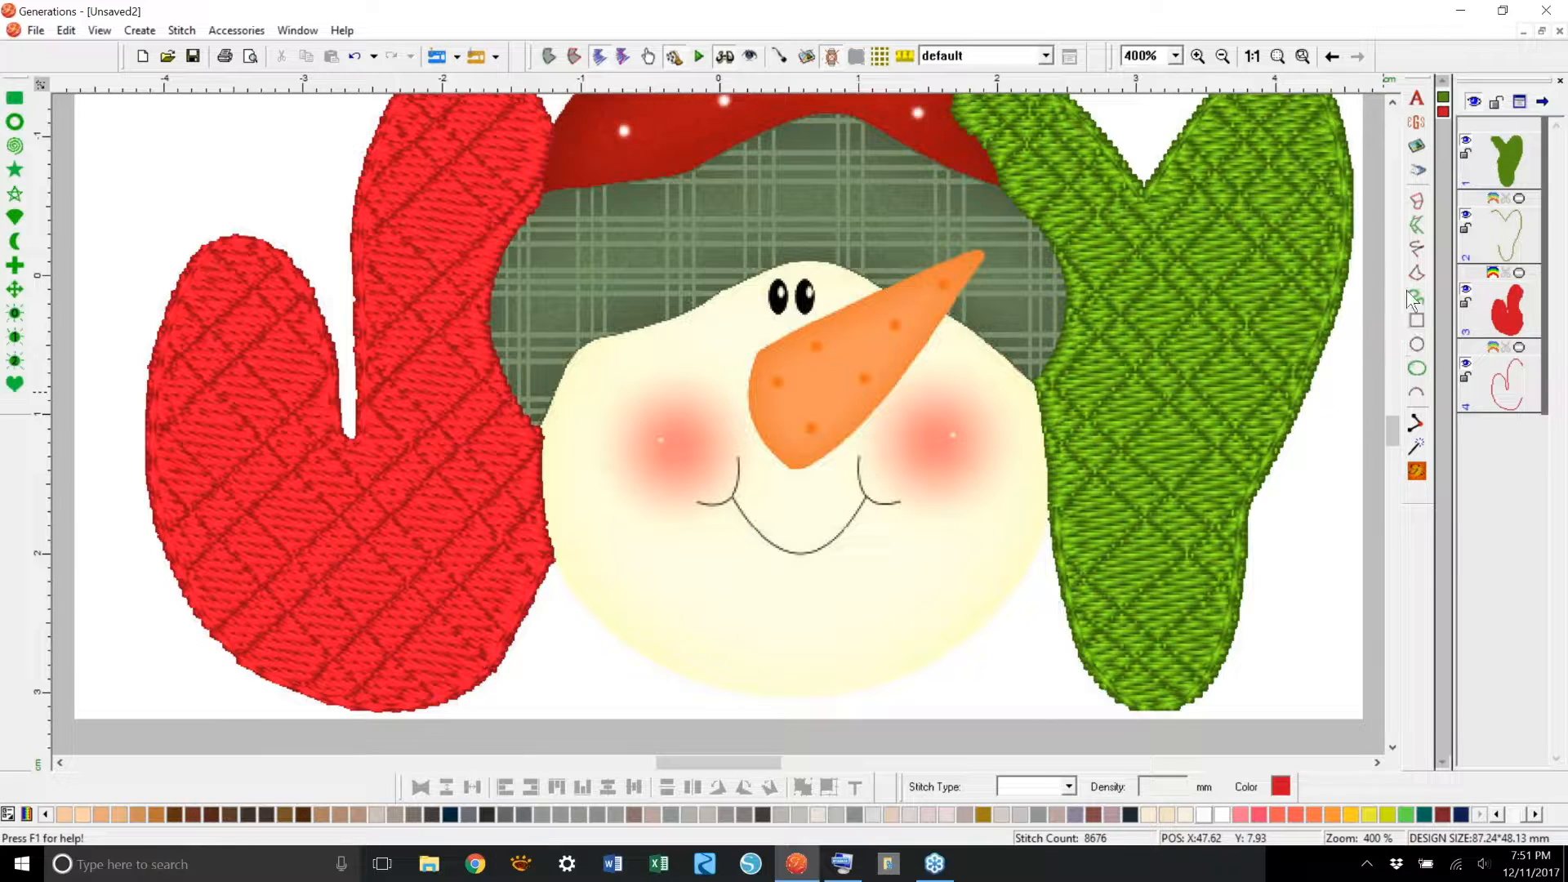
pyautogui.click(1415, 274)
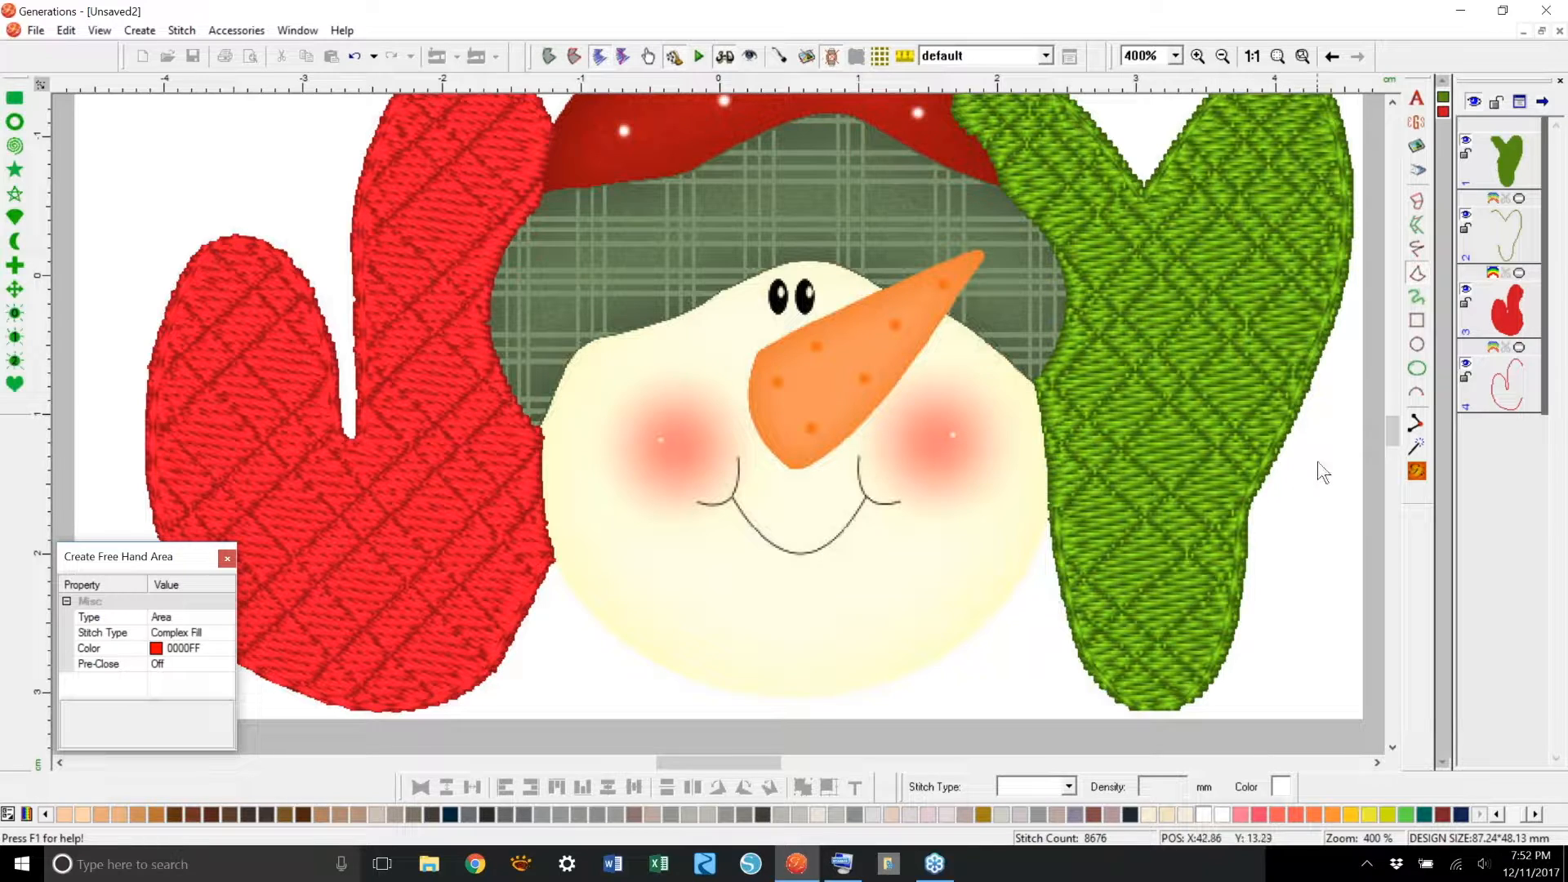
pyautogui.press('Escape')
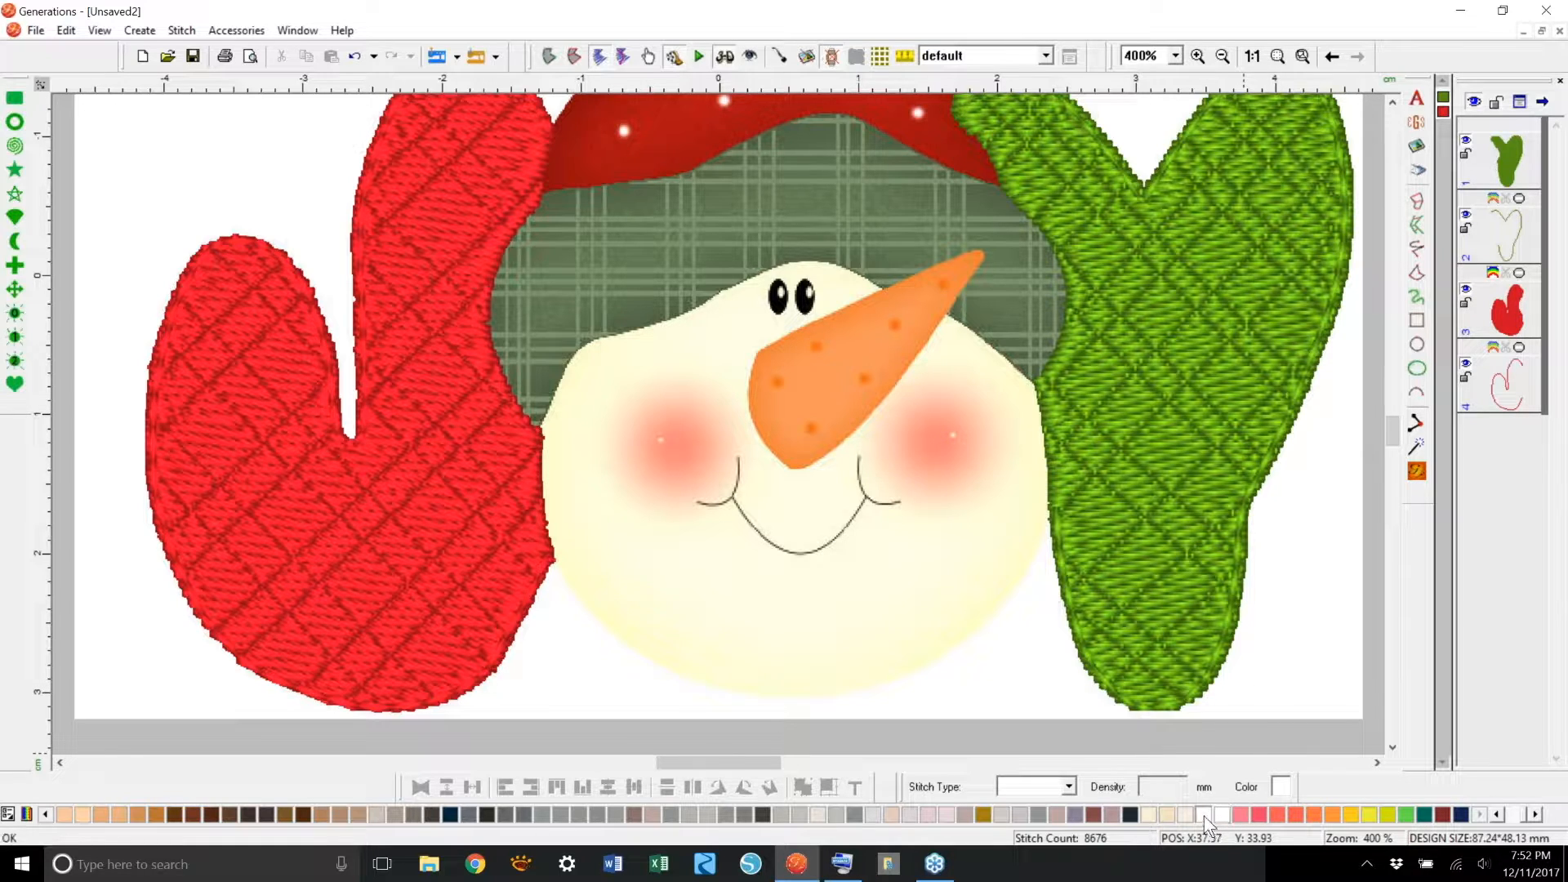
# Step: Trace the snowman's face as a closed white freehand area with Complex Fill, running its upper edge across the carrot nose
pyautogui.click(1417, 272)
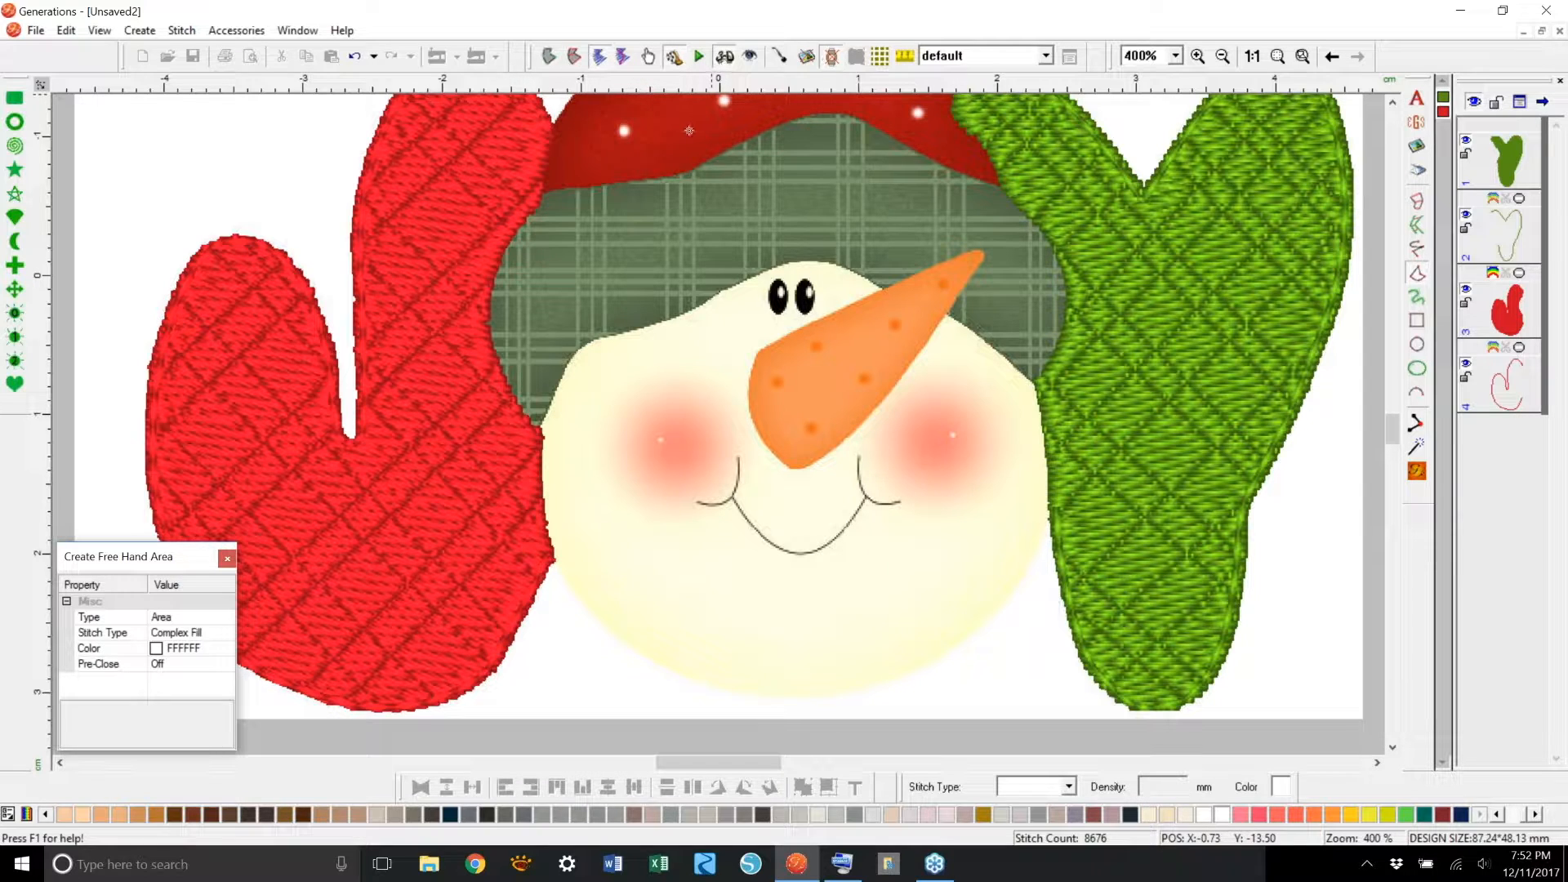
pyautogui.scroll(1, 689, 131)
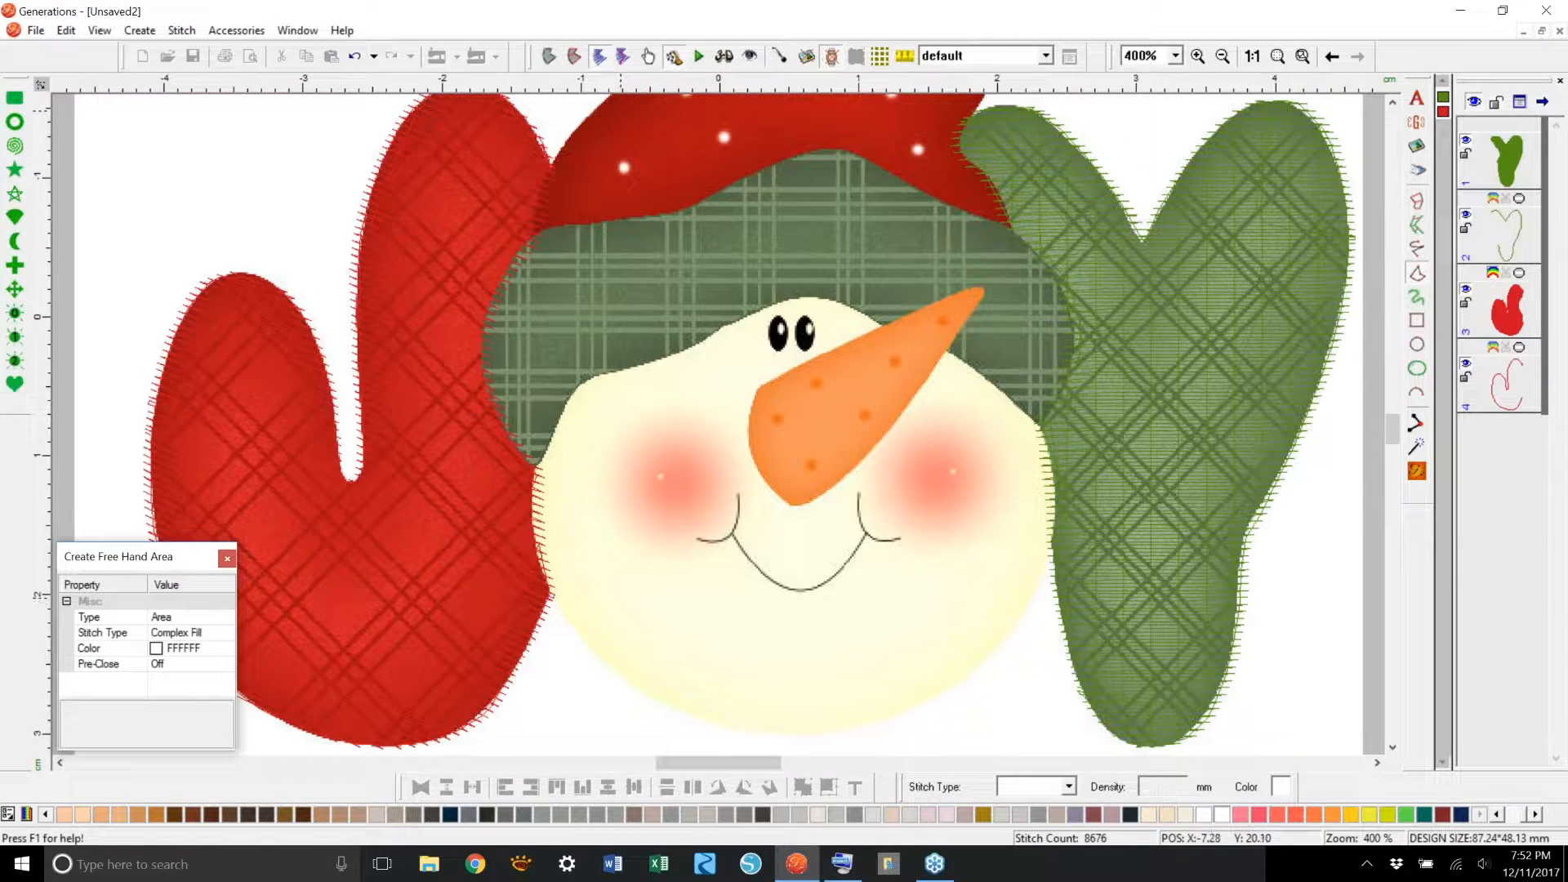
pyautogui.moveTo(549, 597)
pyautogui.mouseDown()
pyautogui.moveTo(535, 494)
pyautogui.moveTo(551, 422)
pyautogui.moveTo(572, 396)
pyautogui.moveTo(779, 300)
pyautogui.moveTo(817, 288)
pyautogui.moveTo(859, 304)
pyautogui.moveTo(1019, 399)
pyautogui.mouseUp()
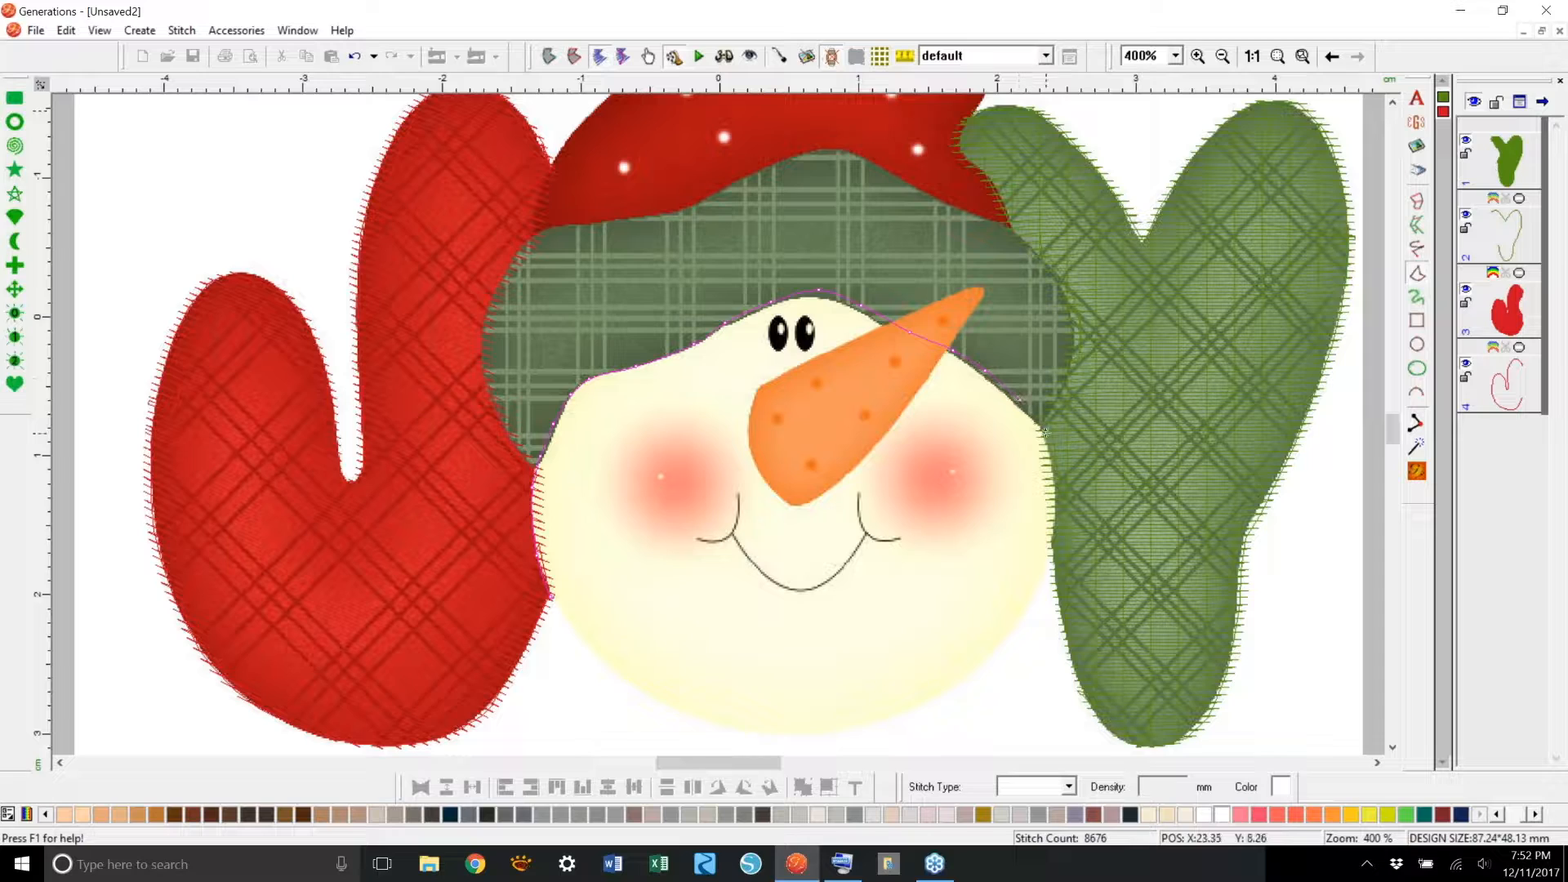
pyautogui.moveTo(1050, 518)
pyautogui.mouseDown()
pyautogui.moveTo(1048, 563)
pyautogui.moveTo(1011, 633)
pyautogui.moveTo(888, 717)
pyautogui.moveTo(719, 726)
pyautogui.moveTo(603, 654)
pyautogui.moveTo(551, 596)
pyautogui.mouseUp()
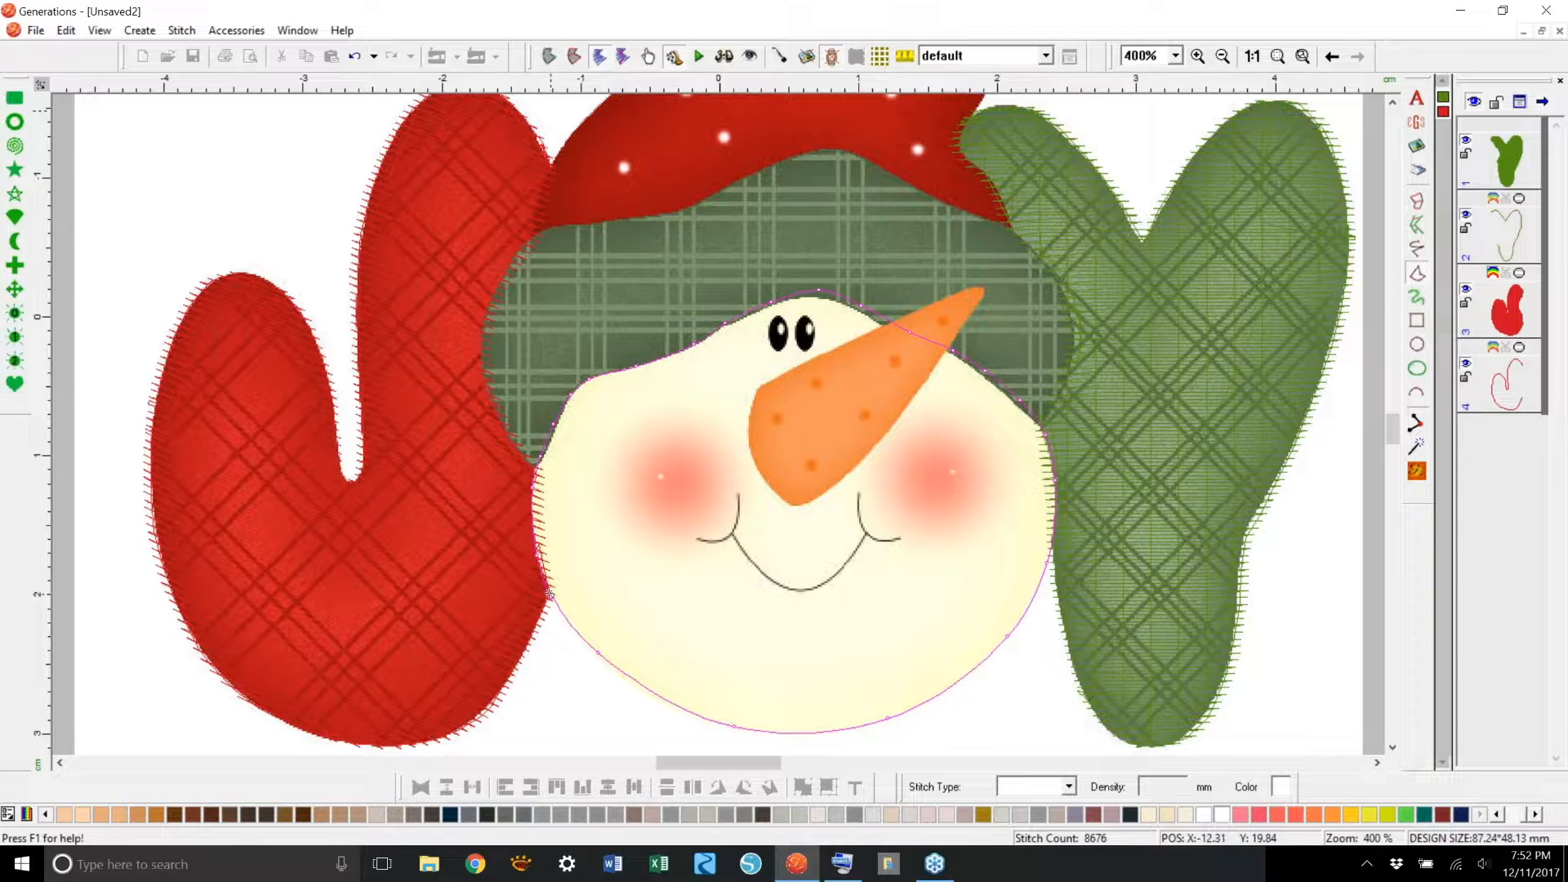
pyautogui.press('Return')
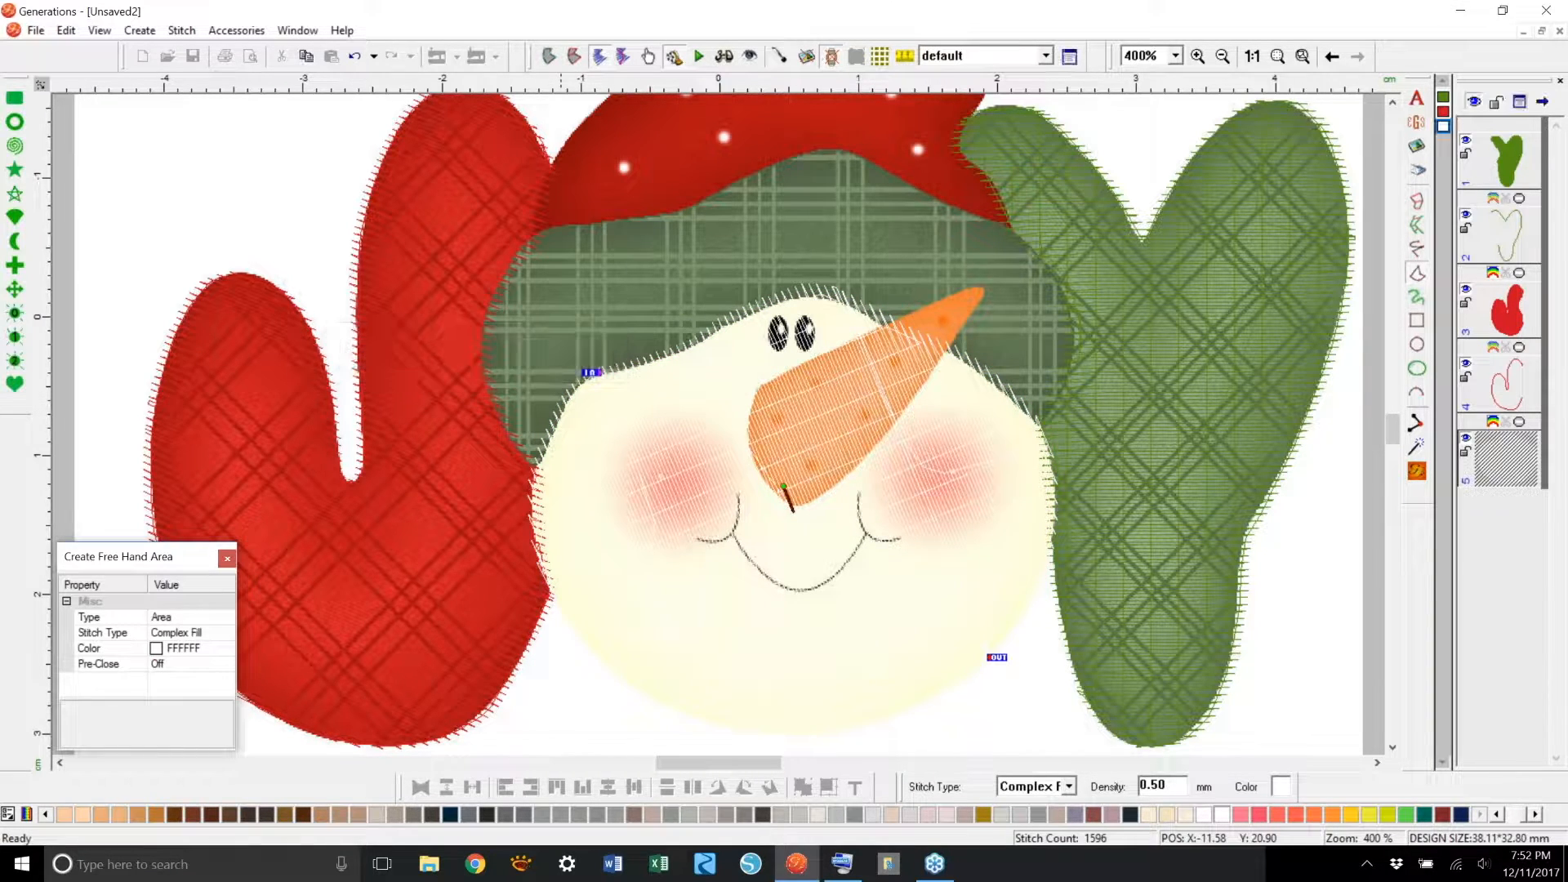
# Step: Check the white face fill in the realistic stitch preview, return to the flat stitch view and deselect the area
pyautogui.click(733, 61)
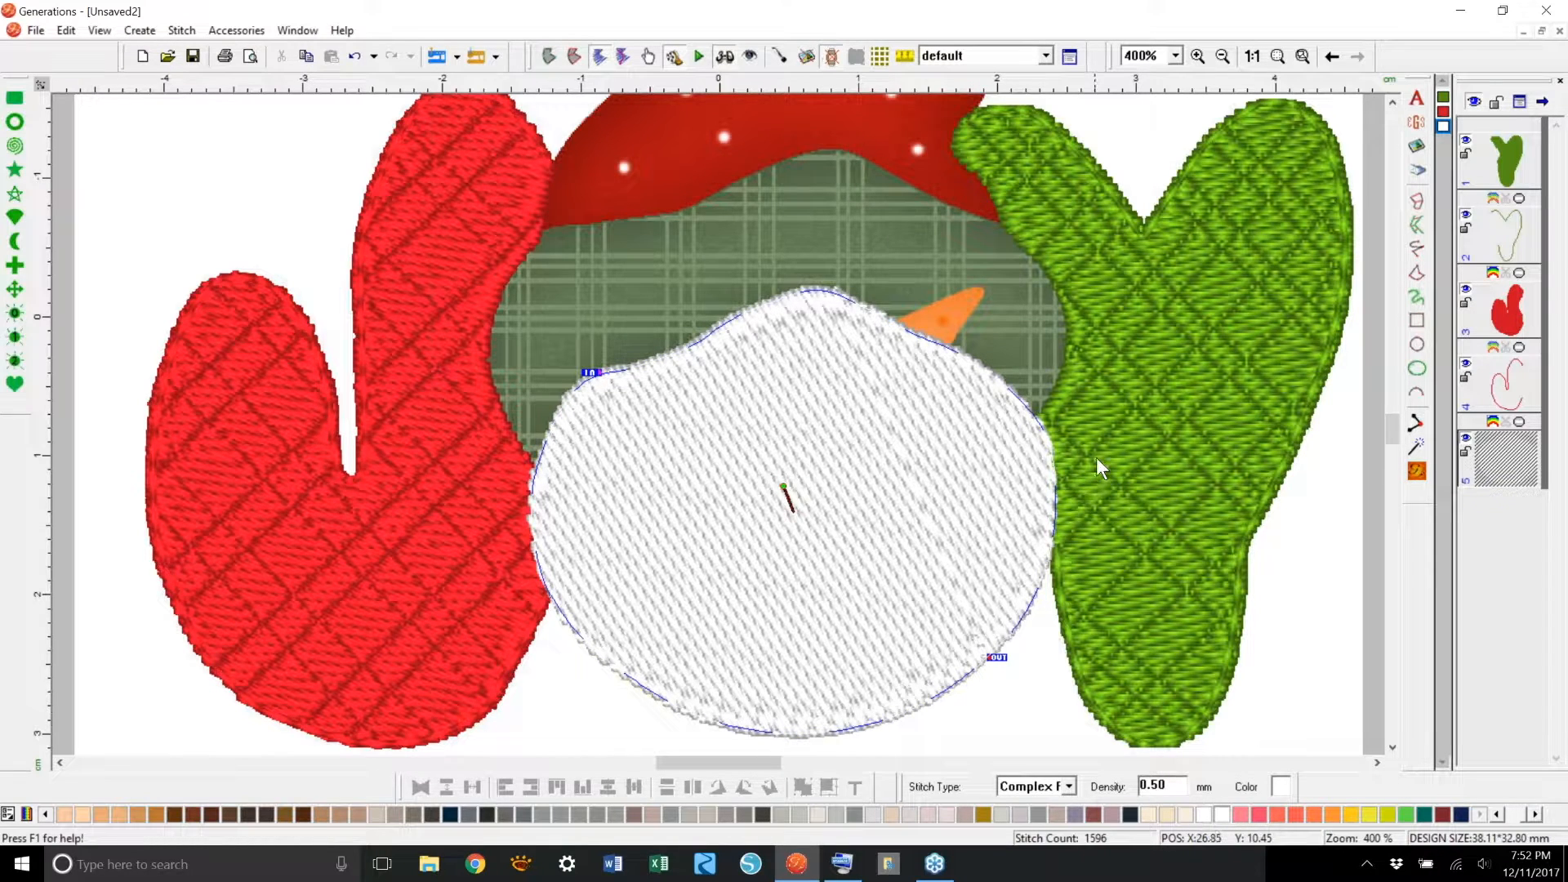
pyautogui.click(734, 62)
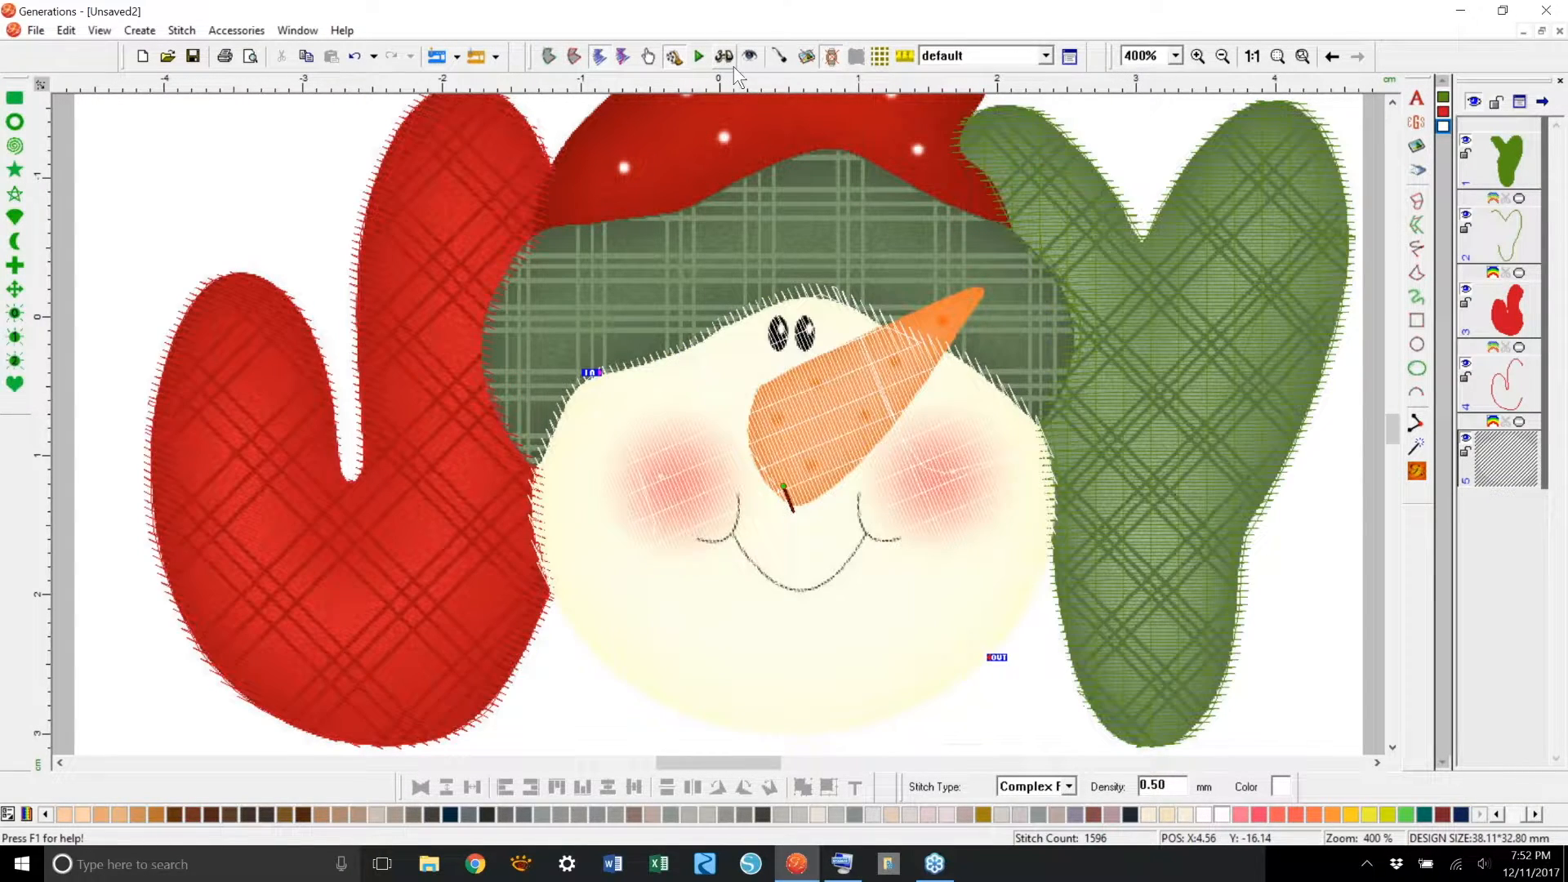
pyautogui.click(1315, 513)
pyautogui.moveTo(1390, 427); pyautogui.dragTo(1390, 420)
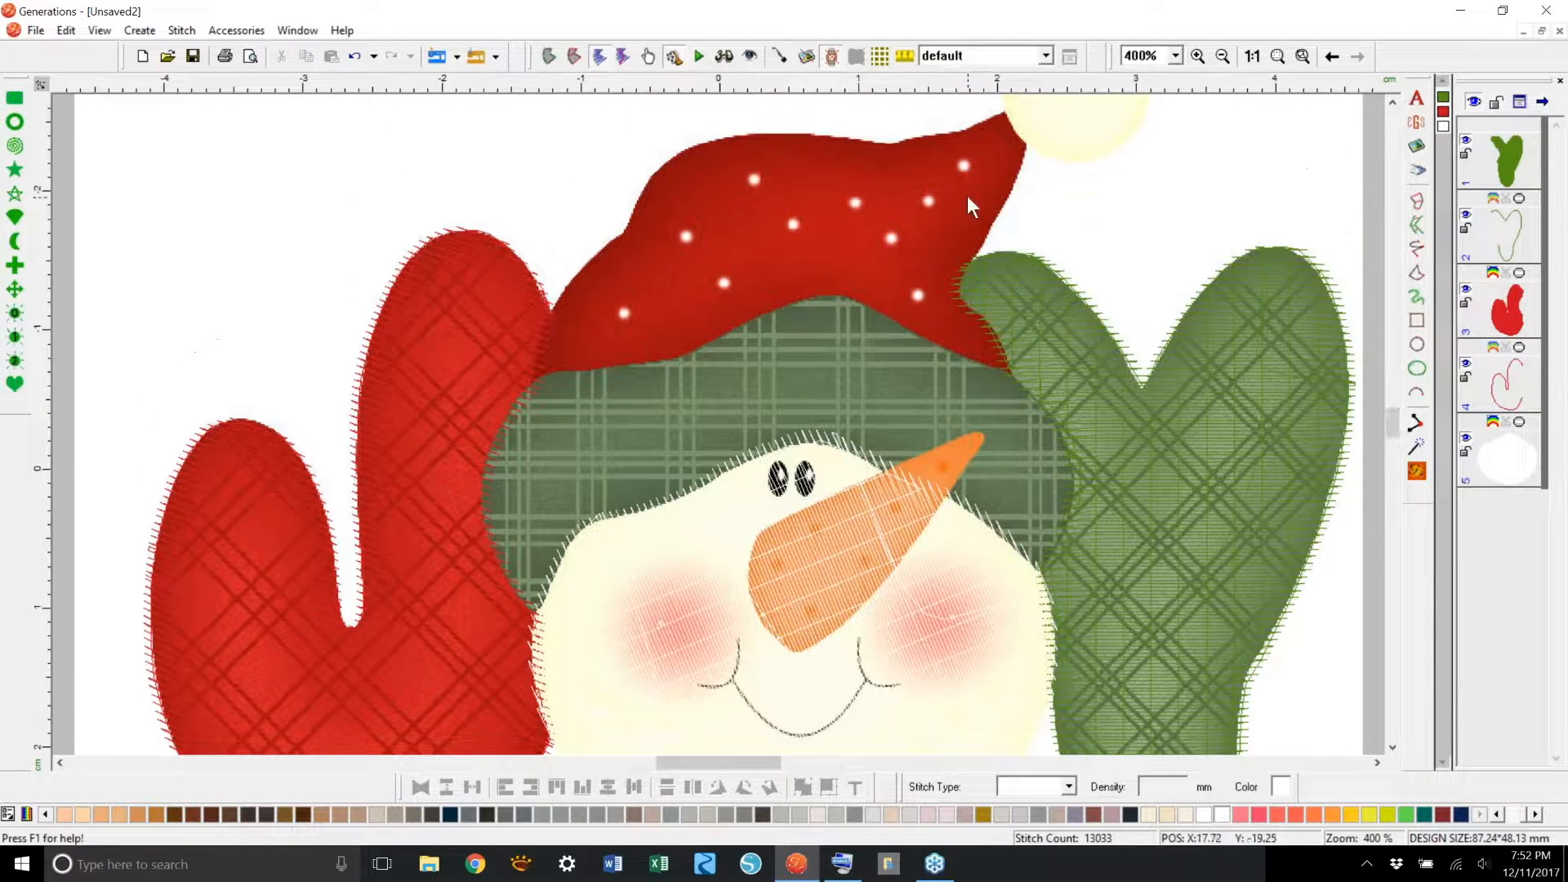
# Step: Trace the snowman's hat crown as a closed blue (B59900) freehand area with Complex Fill, about 36 by 21 mm
pyautogui.moveTo(1506, 816); pyautogui.dragTo(1516, 817)
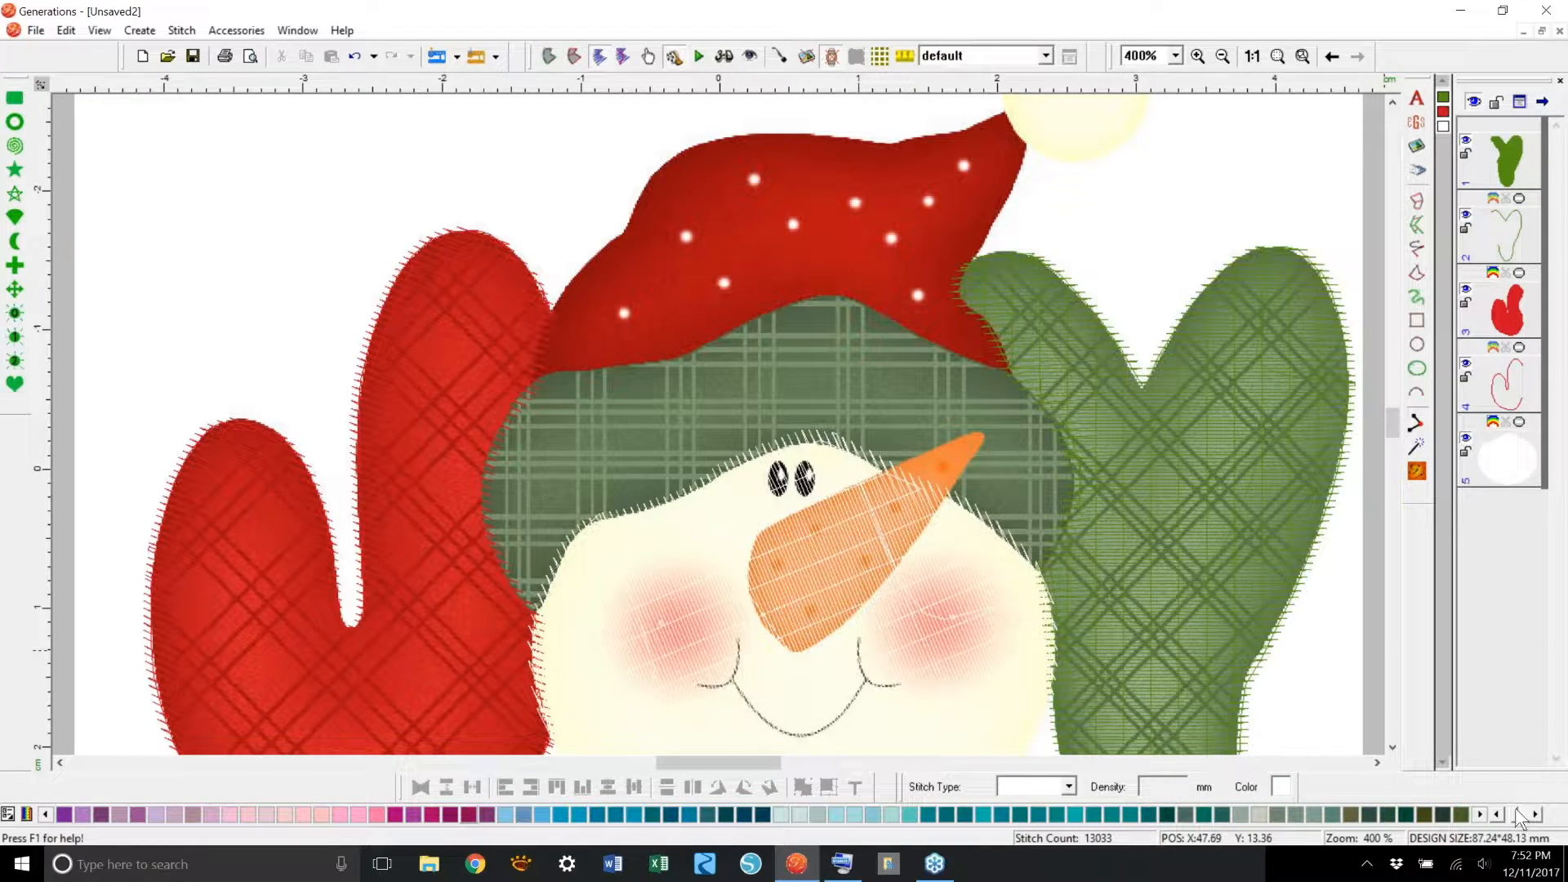
pyautogui.click(634, 814)
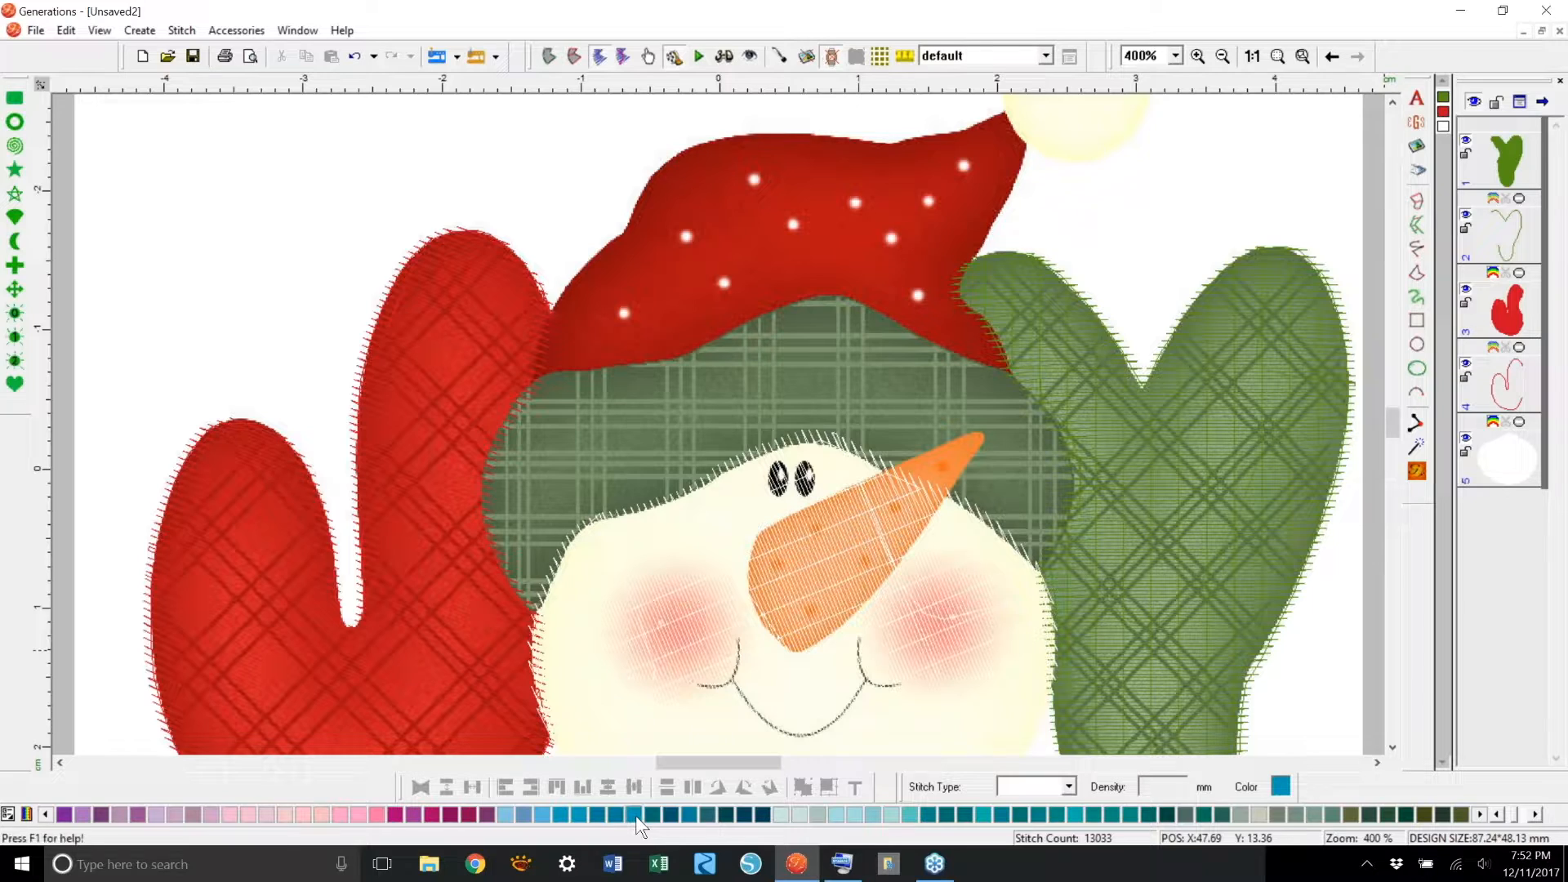
pyautogui.click(1418, 272)
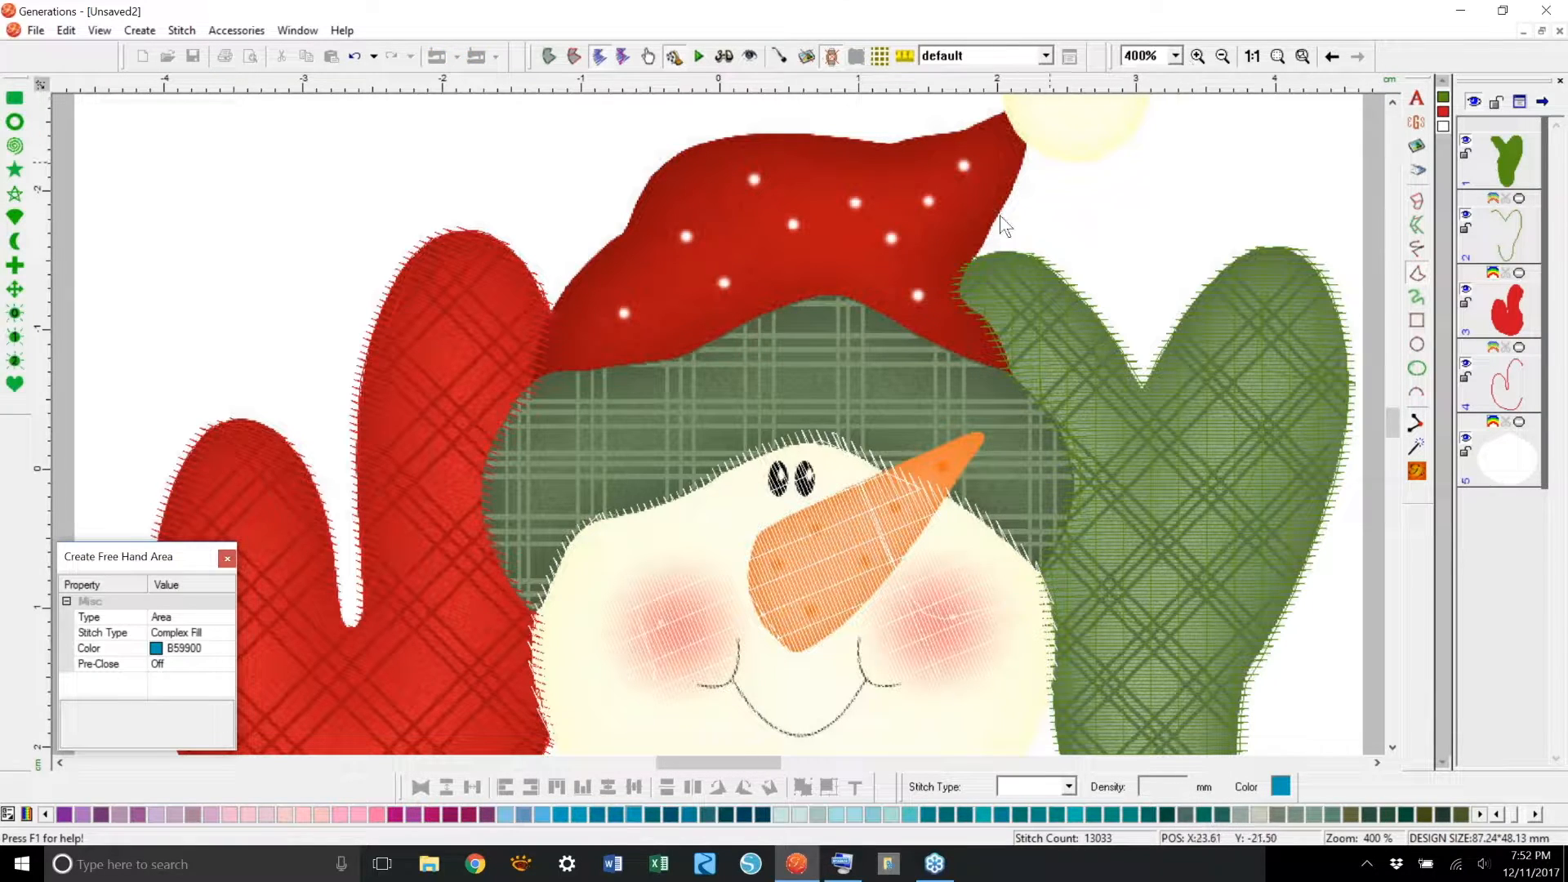
pyautogui.click(1013, 372)
pyautogui.moveTo(982, 311)
pyautogui.mouseDown()
pyautogui.moveTo(1030, 153)
pyautogui.moveTo(1038, 94)
pyautogui.moveTo(1010, 260)
pyautogui.moveTo(896, 286)
pyautogui.moveTo(738, 280)
pyautogui.moveTo(675, 299)
pyautogui.moveTo(543, 467)
pyautogui.moveTo(533, 535)
pyautogui.mouseUp()
pyautogui.moveTo(630, 516)
pyautogui.mouseDown()
pyautogui.moveTo(818, 446)
pyautogui.moveTo(1013, 528)
pyautogui.mouseUp()
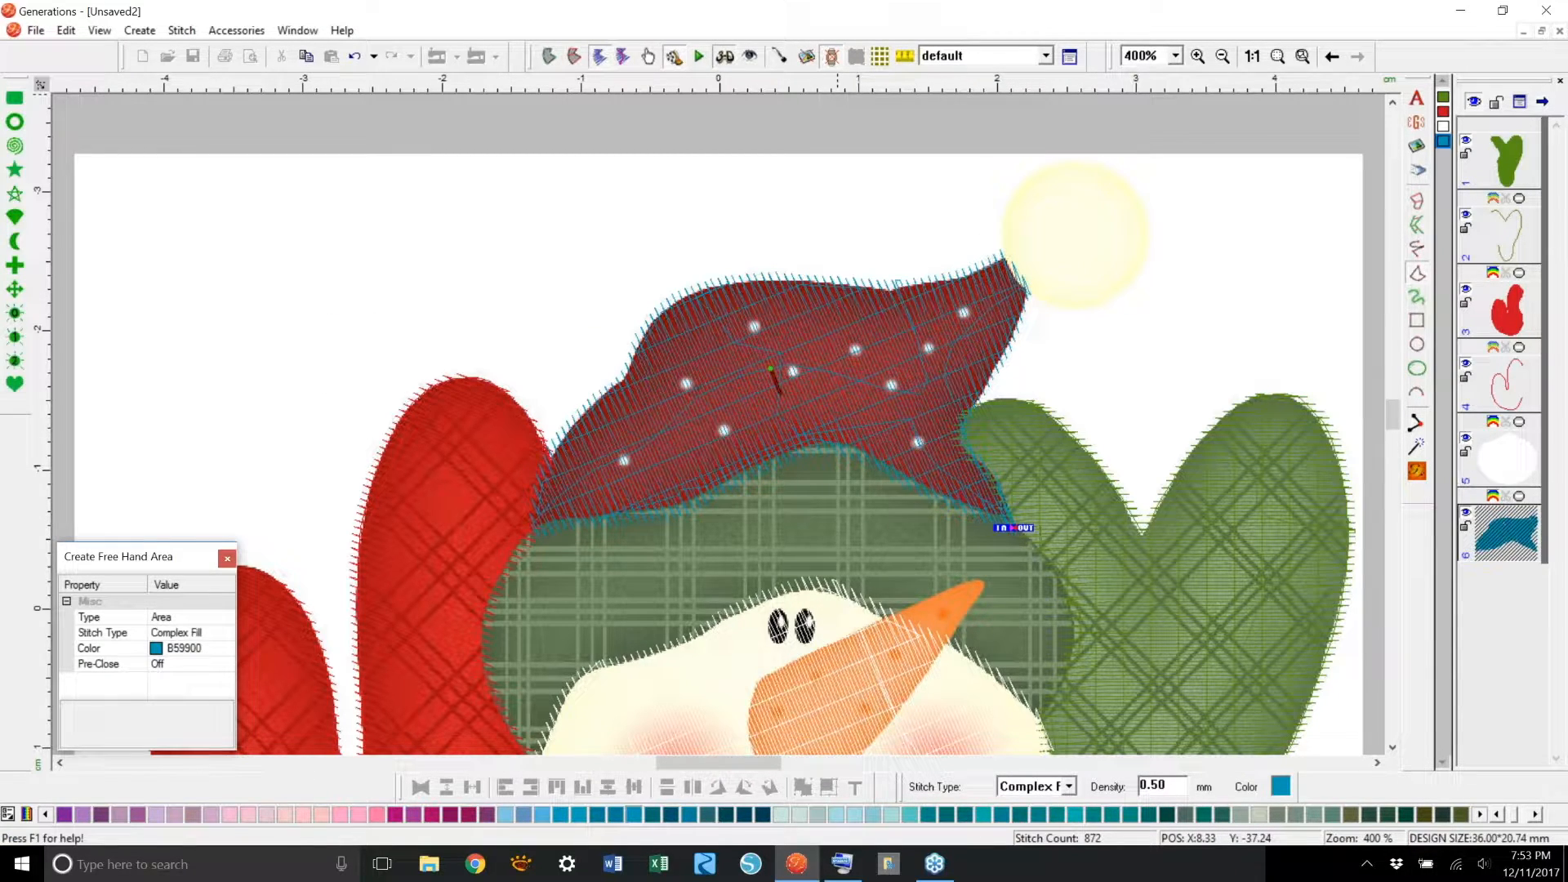
pyautogui.click(1250, 58)
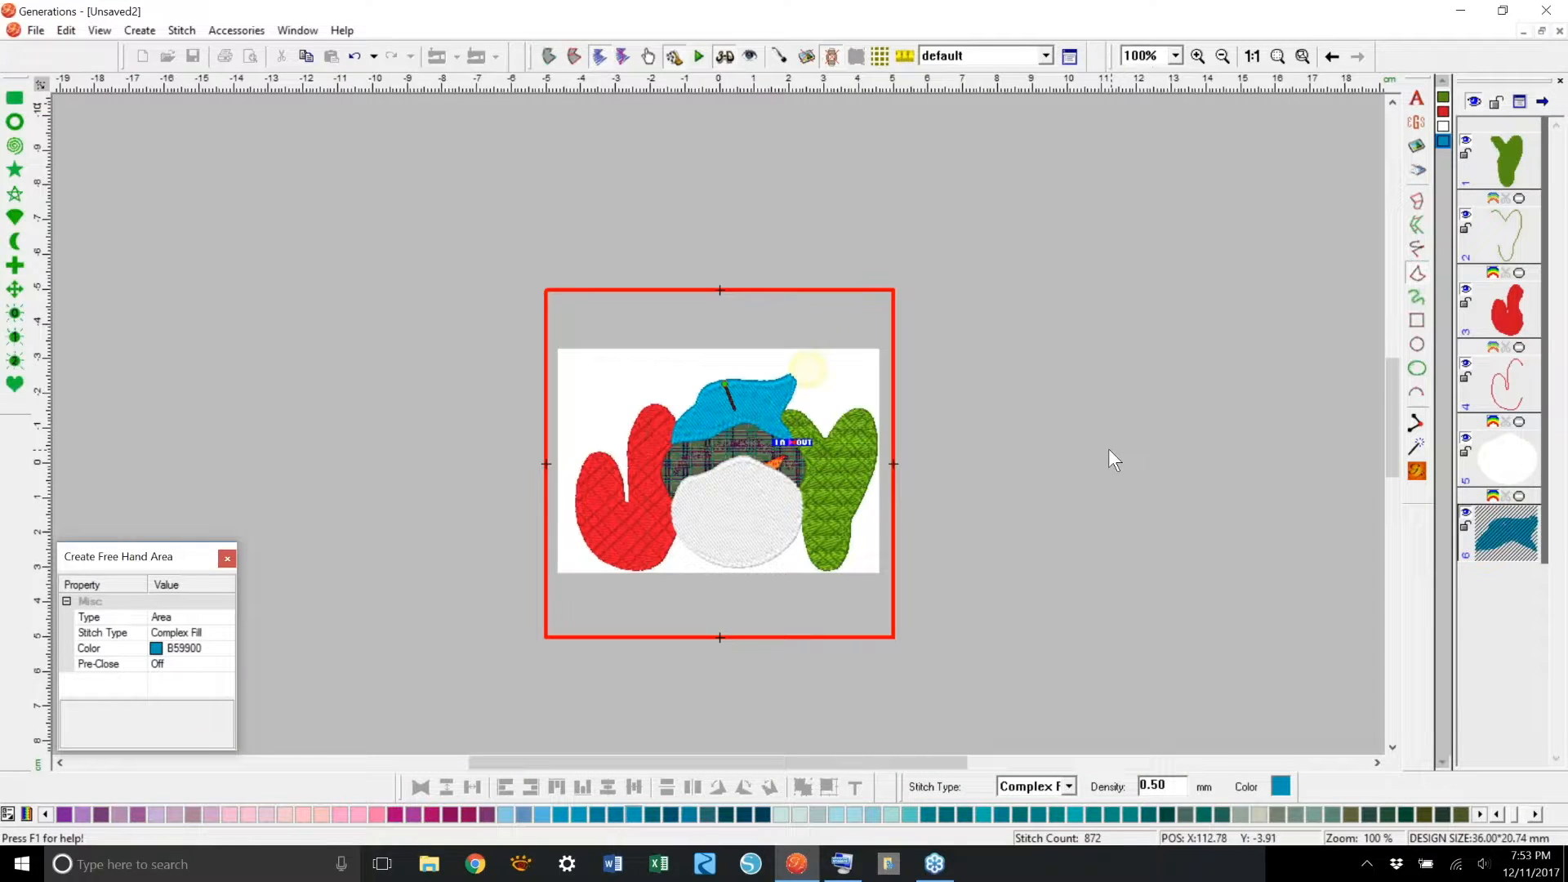
pyautogui.press('Escape')
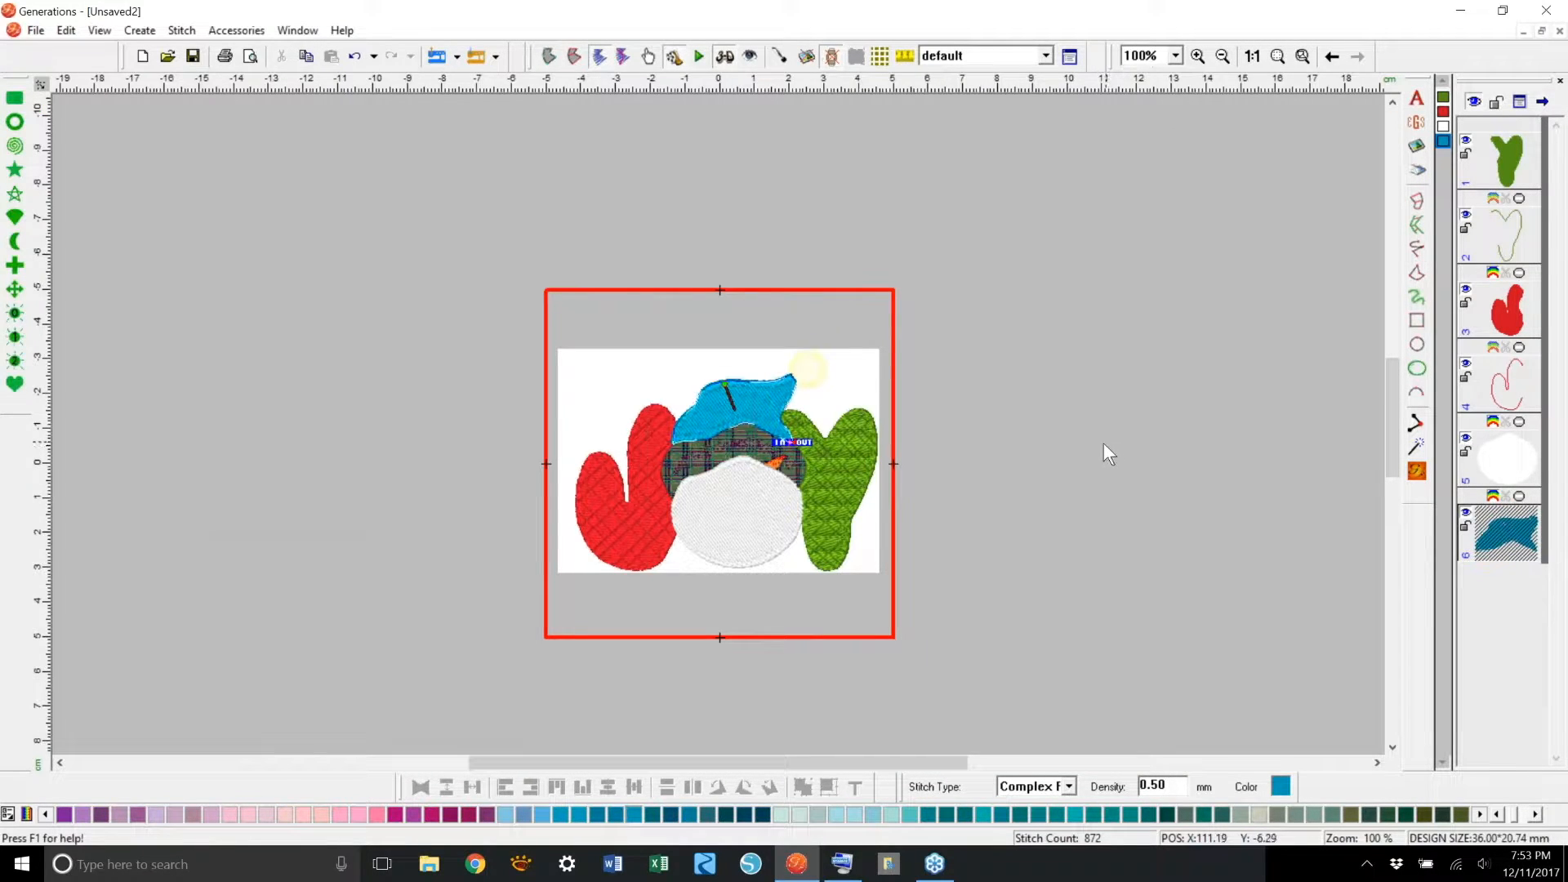
# Step: Compare the stitch directions of the face, the hat crown and the two letters in the realistic stitch preview
pyautogui.click(1277, 57)
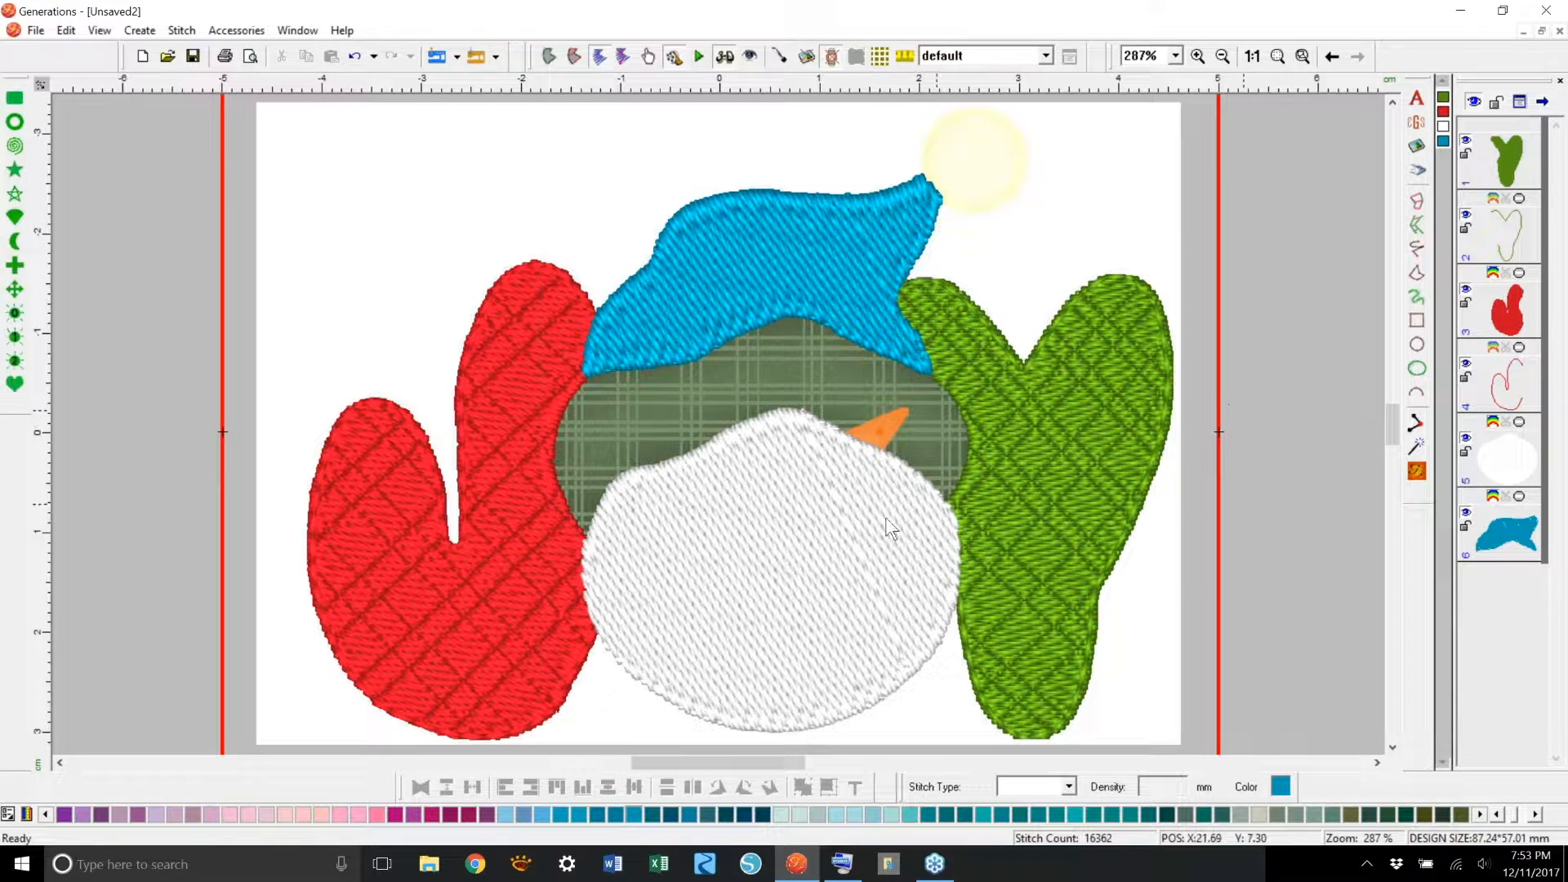
pyautogui.click(843, 543)
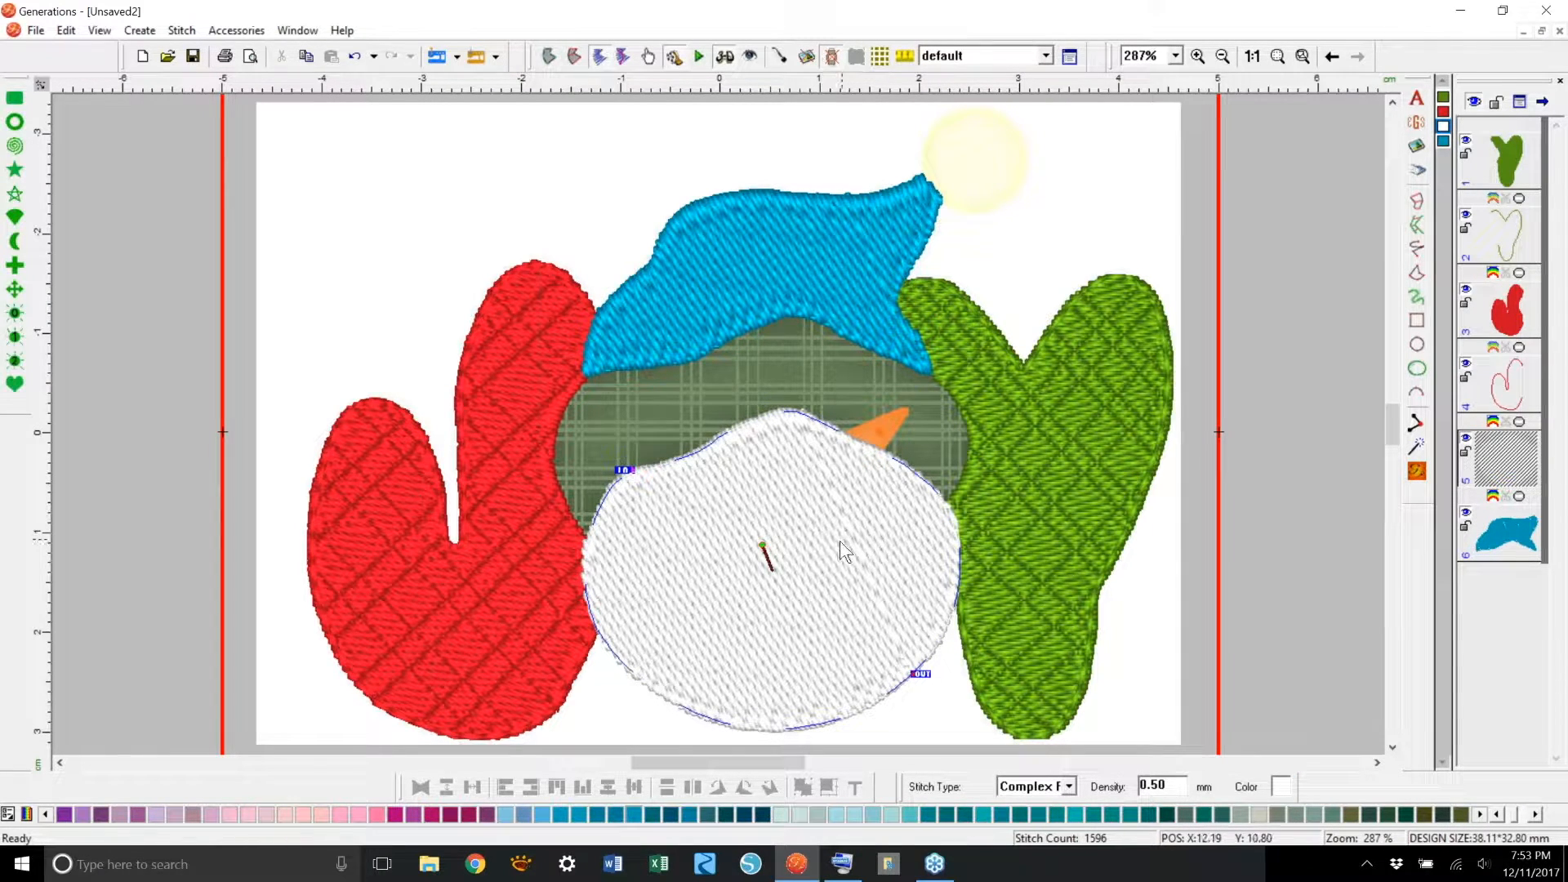
pyautogui.click(835, 268)
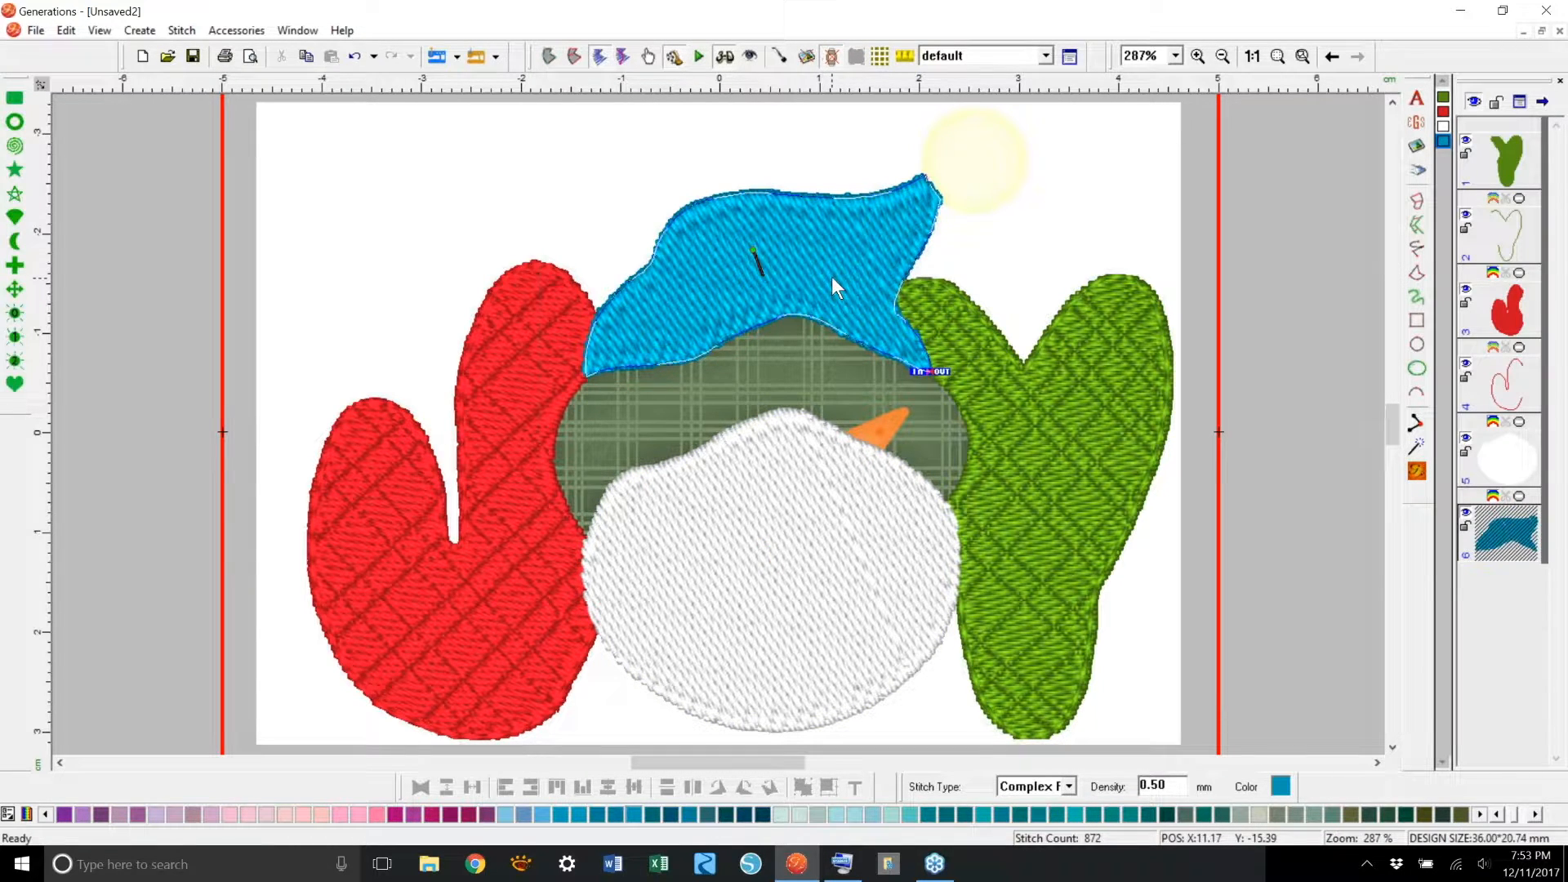
pyautogui.click(1054, 478)
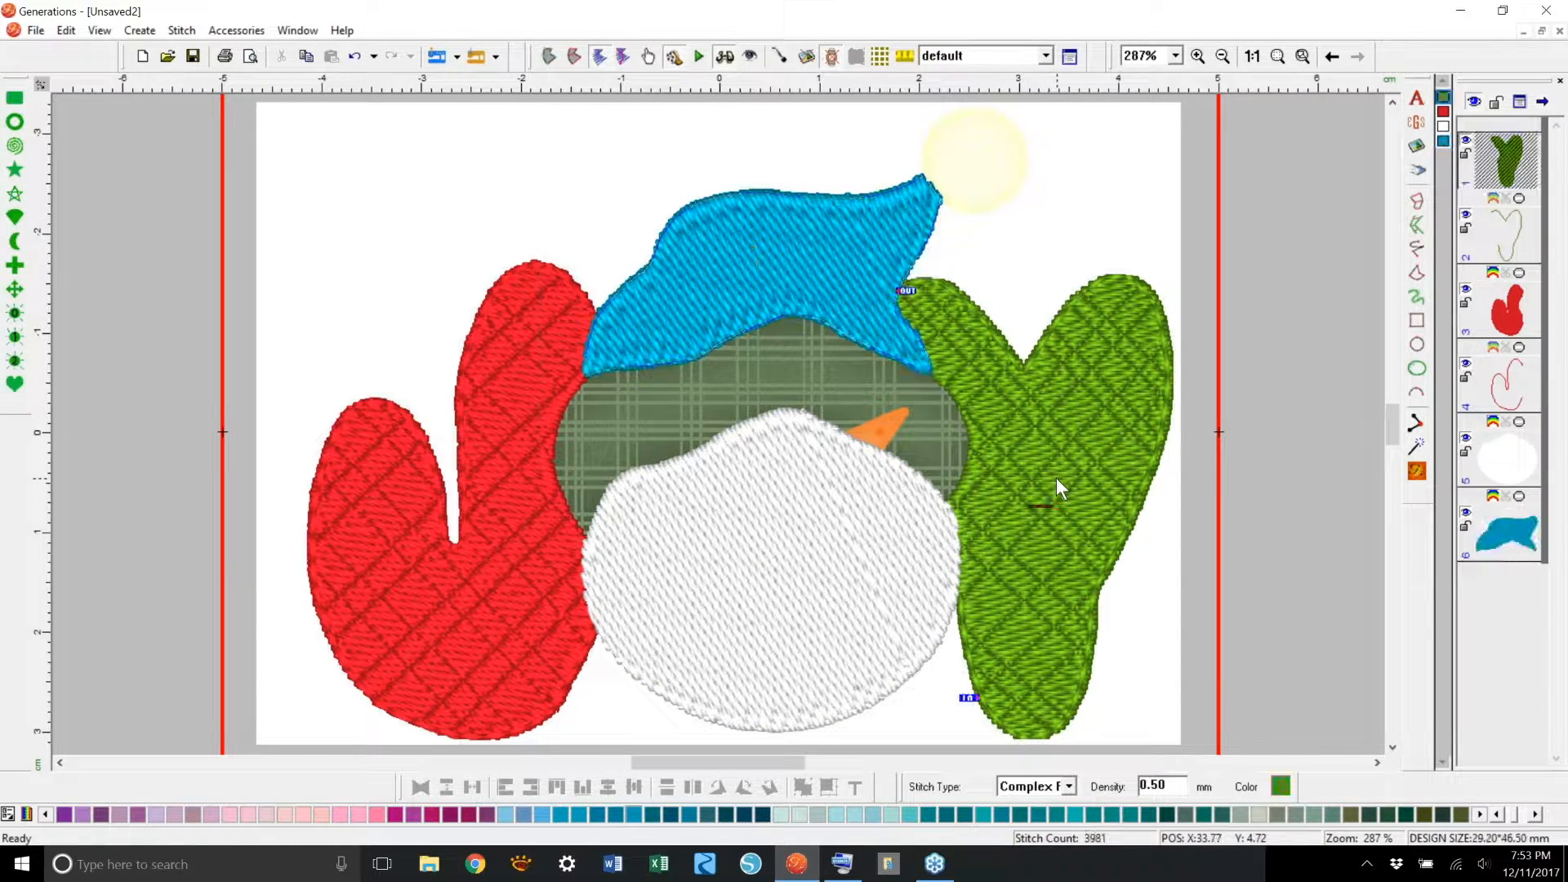
pyautogui.click(472, 549)
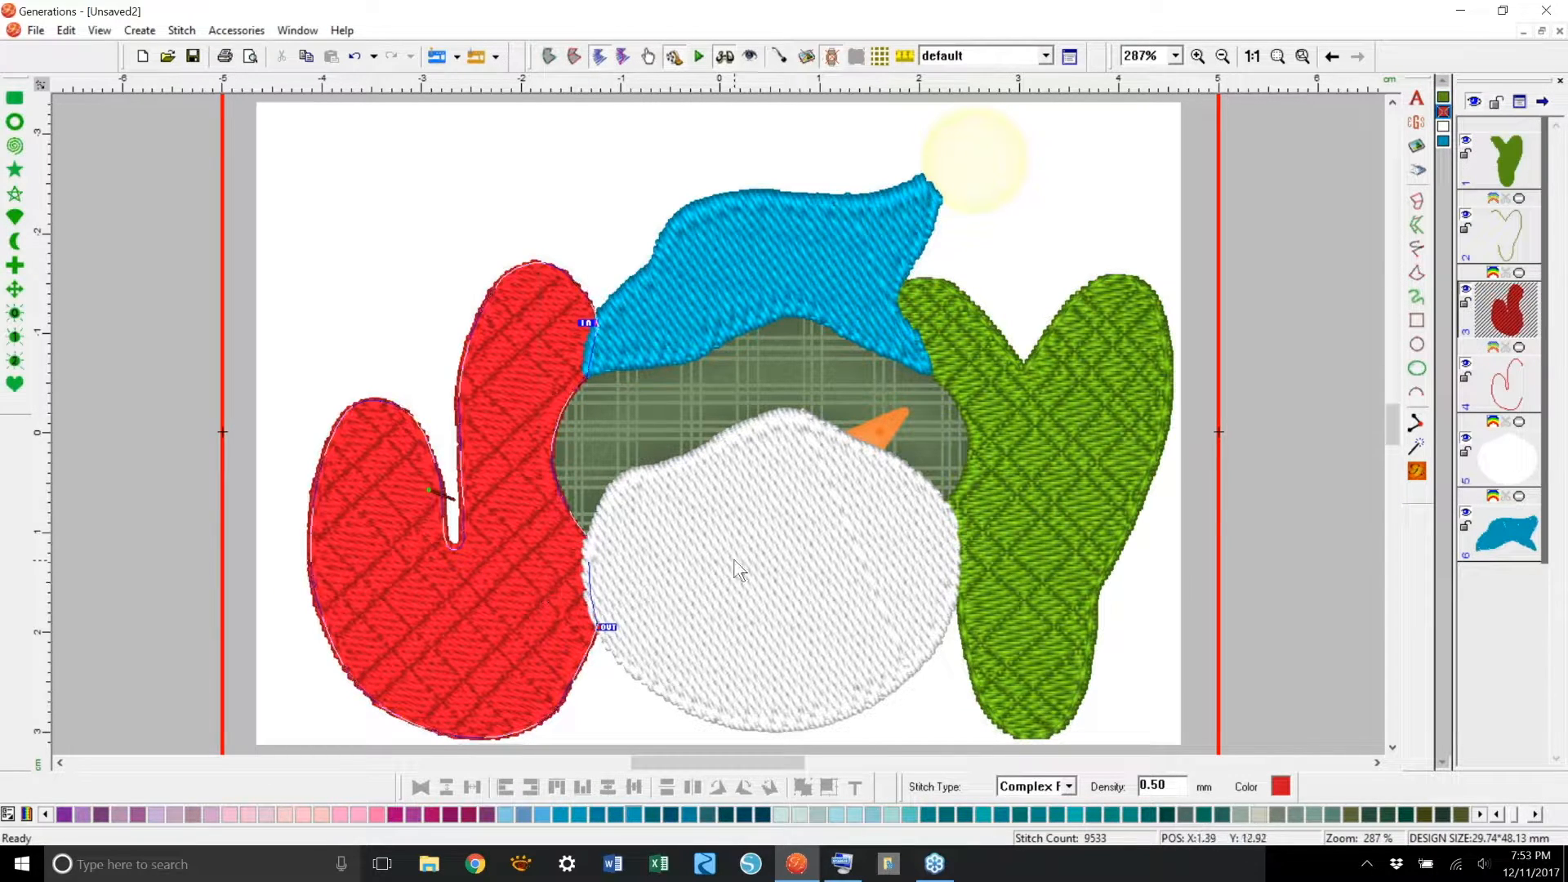
pyautogui.click(836, 266)
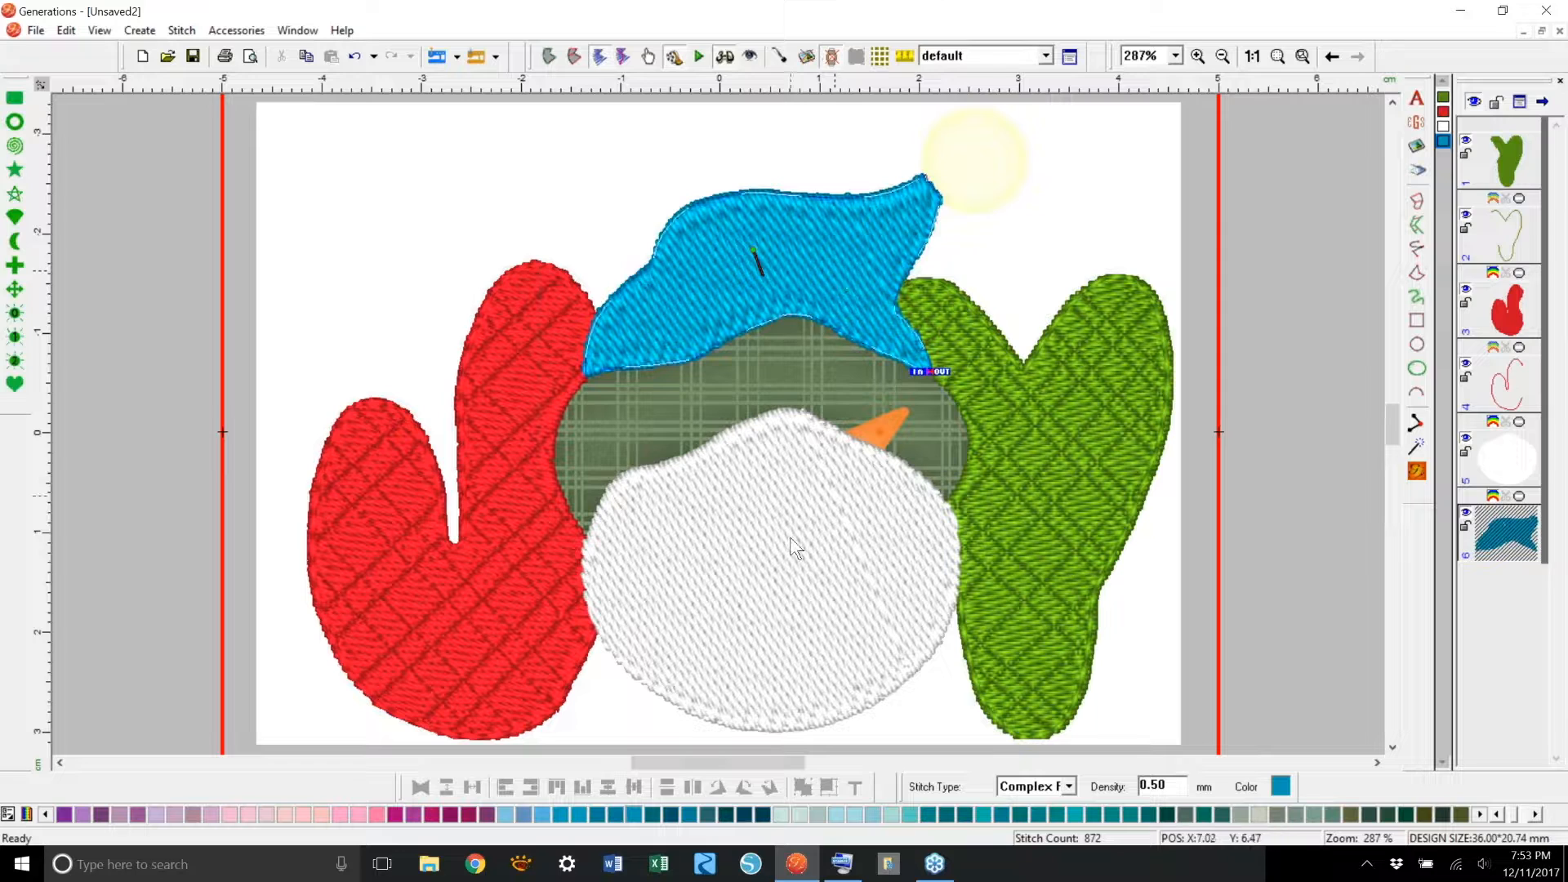
pyautogui.click(815, 419)
# Step: Rotate the blue hat crown's stitch angle to slant steeply opposite to the face stitches, regenerate its stitches and deselect it
pyautogui.click(801, 268)
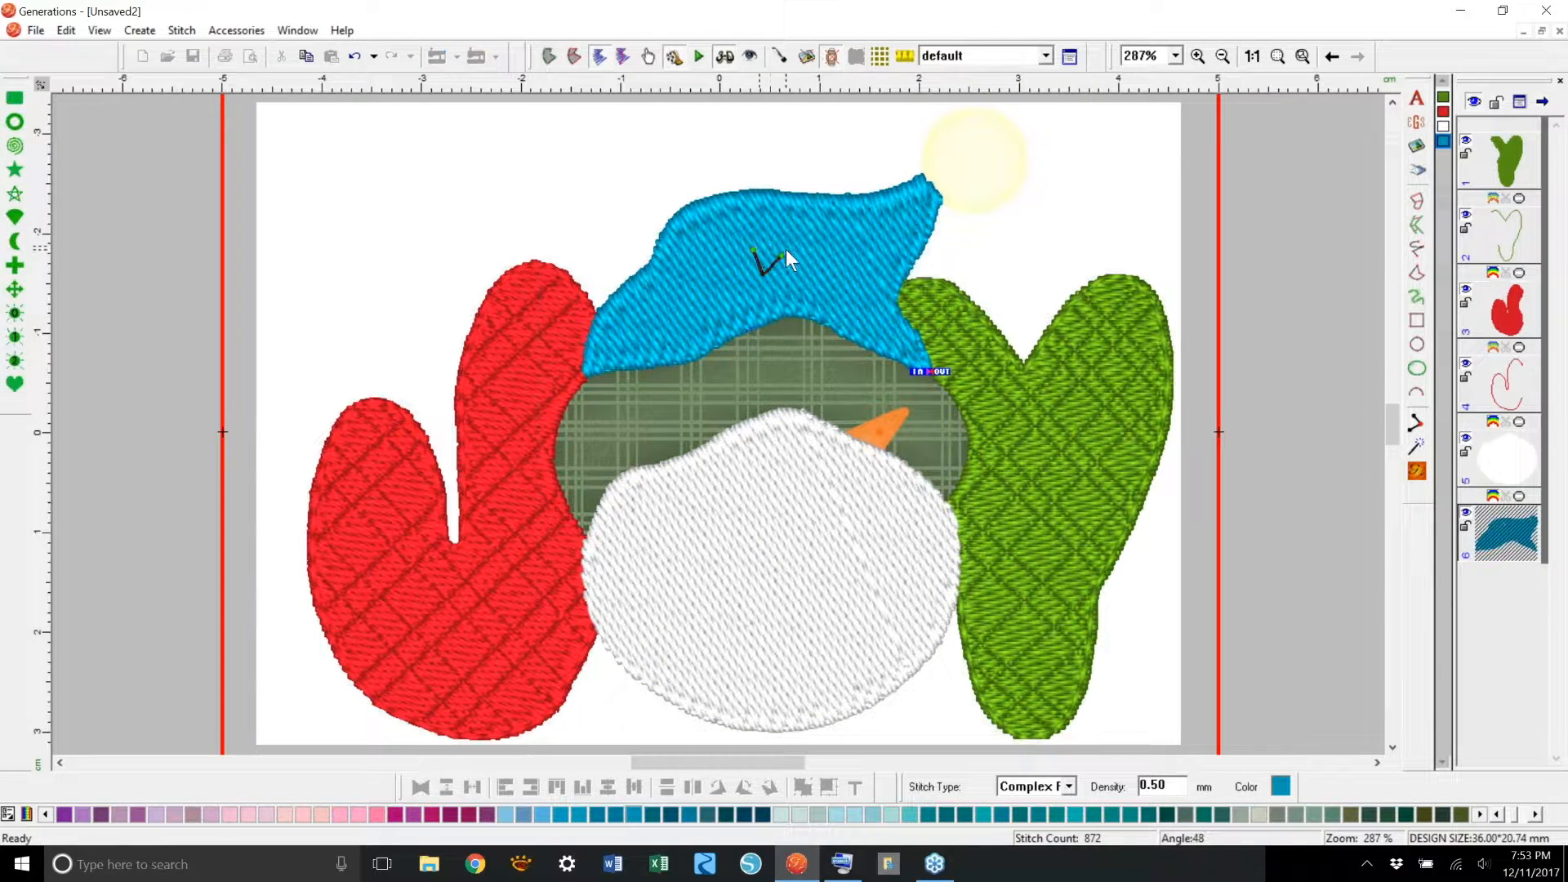
pyautogui.click(1418, 472)
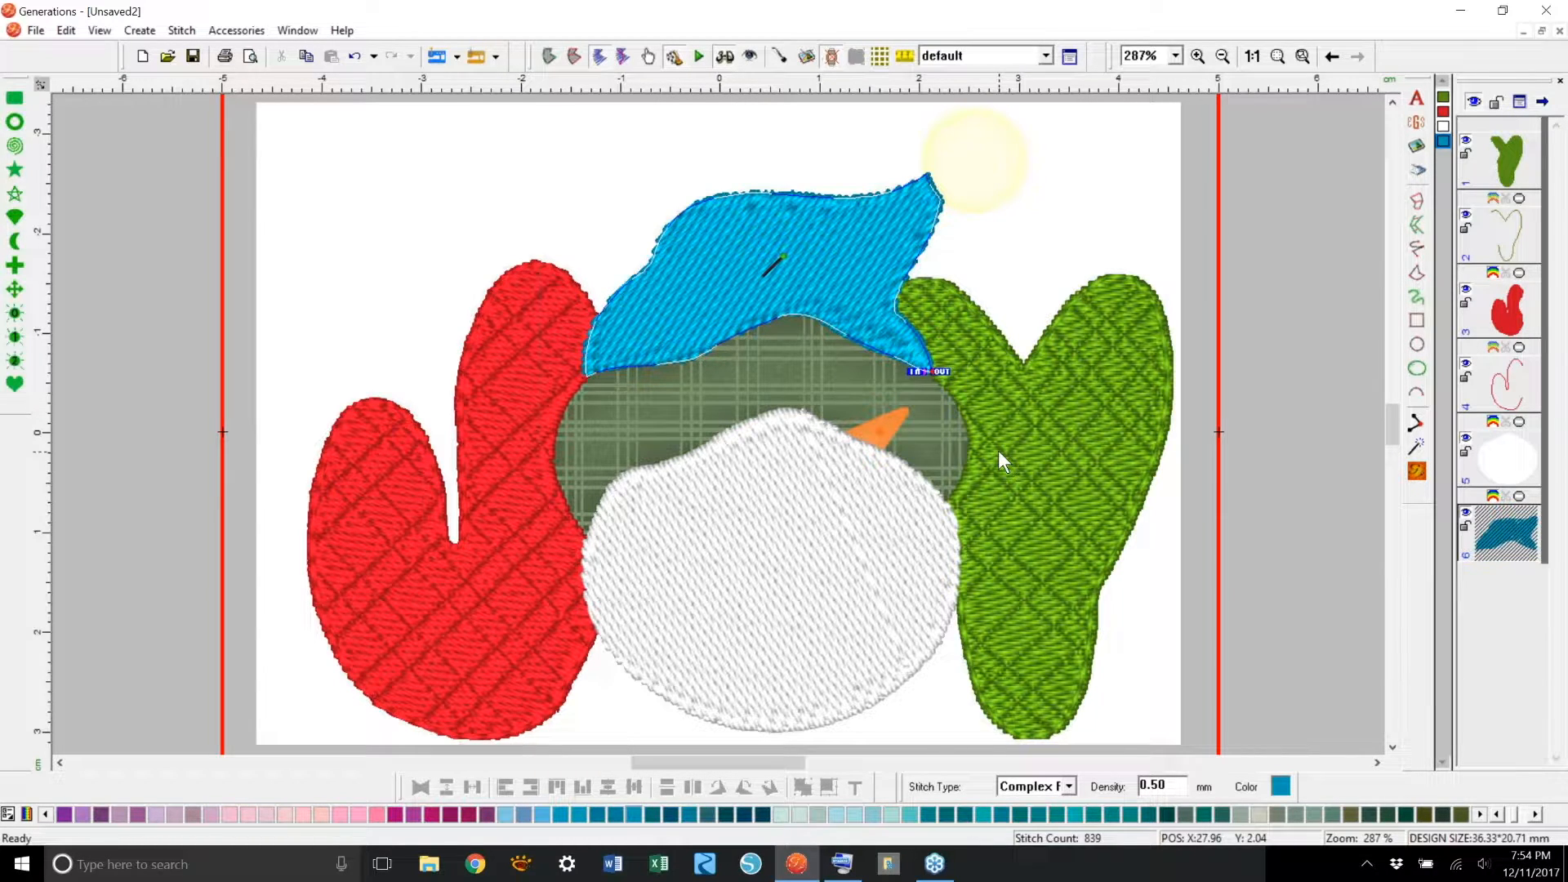
pyautogui.click(1418, 473)
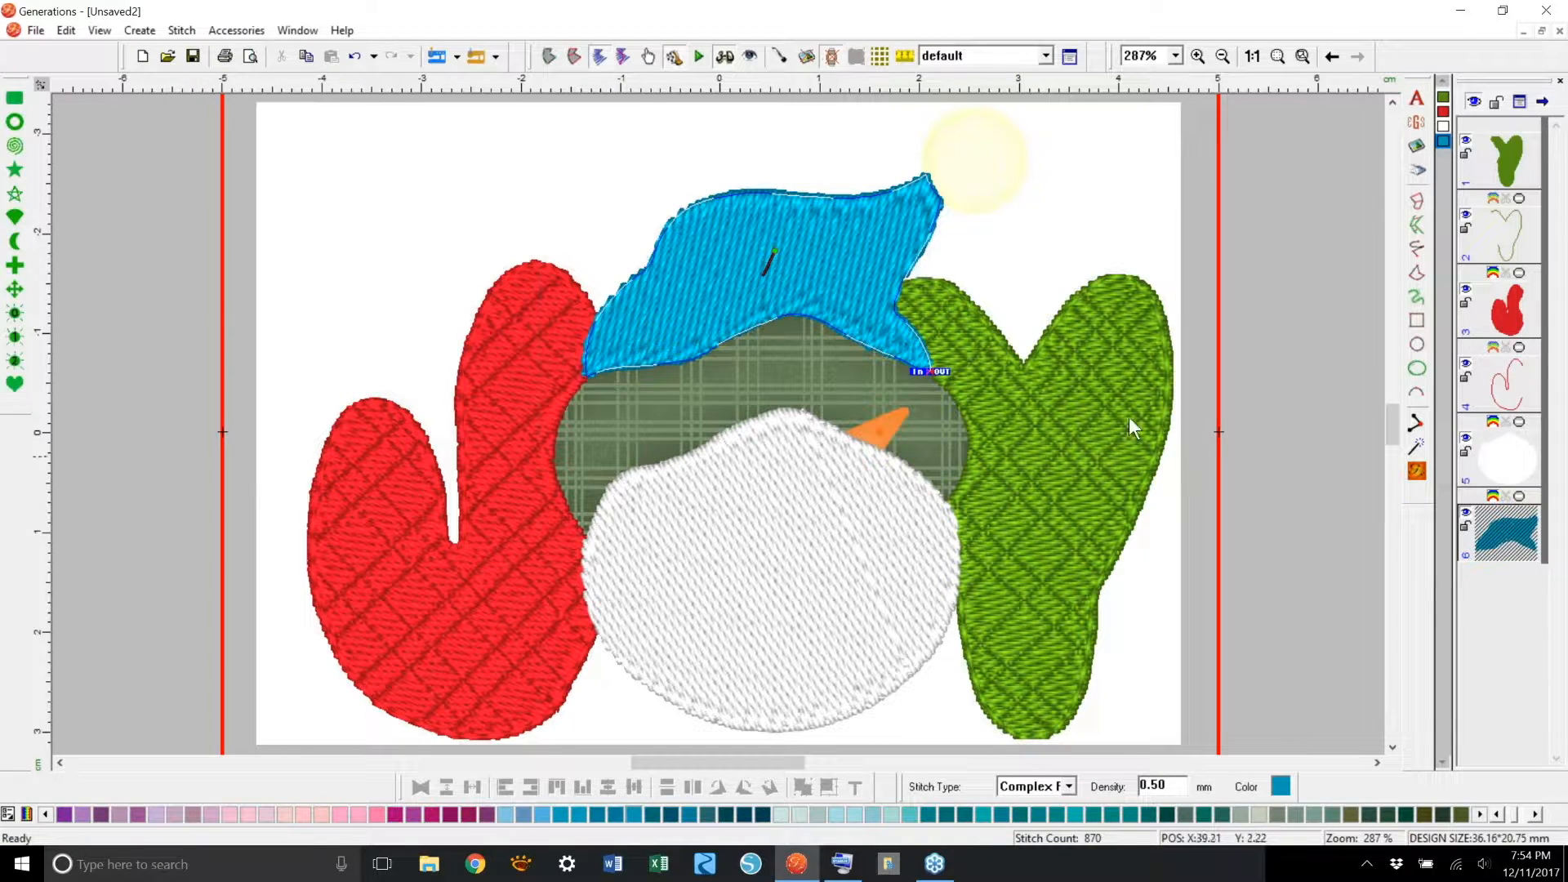
pyautogui.click(1090, 200)
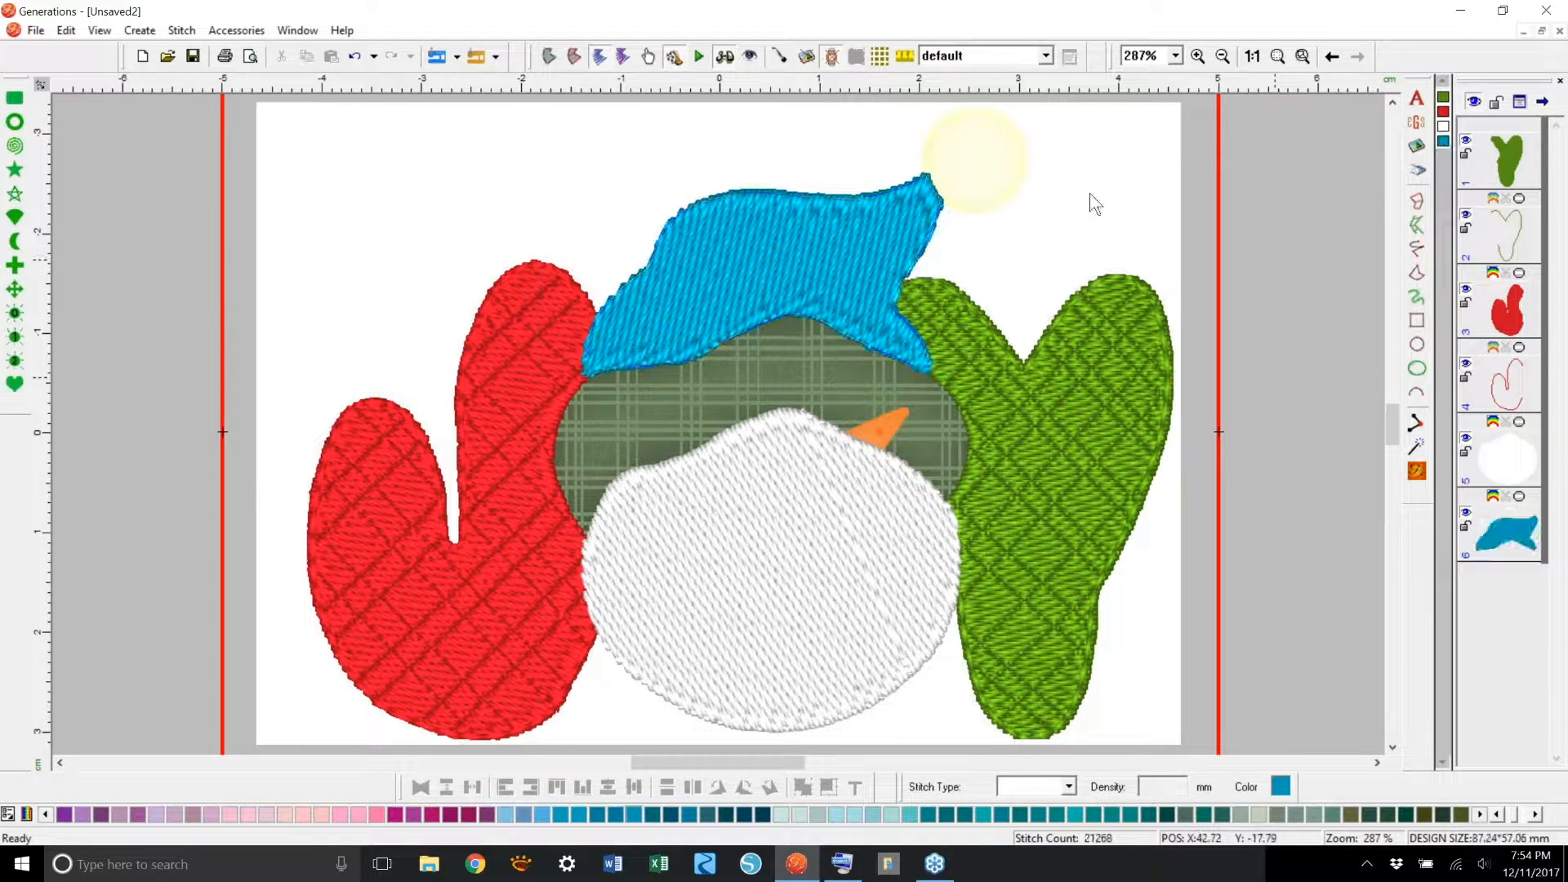
# Step: Return to the flat stitch view and set the thread colour to the bright green 59C660 for a new area
pyautogui.click(725, 58)
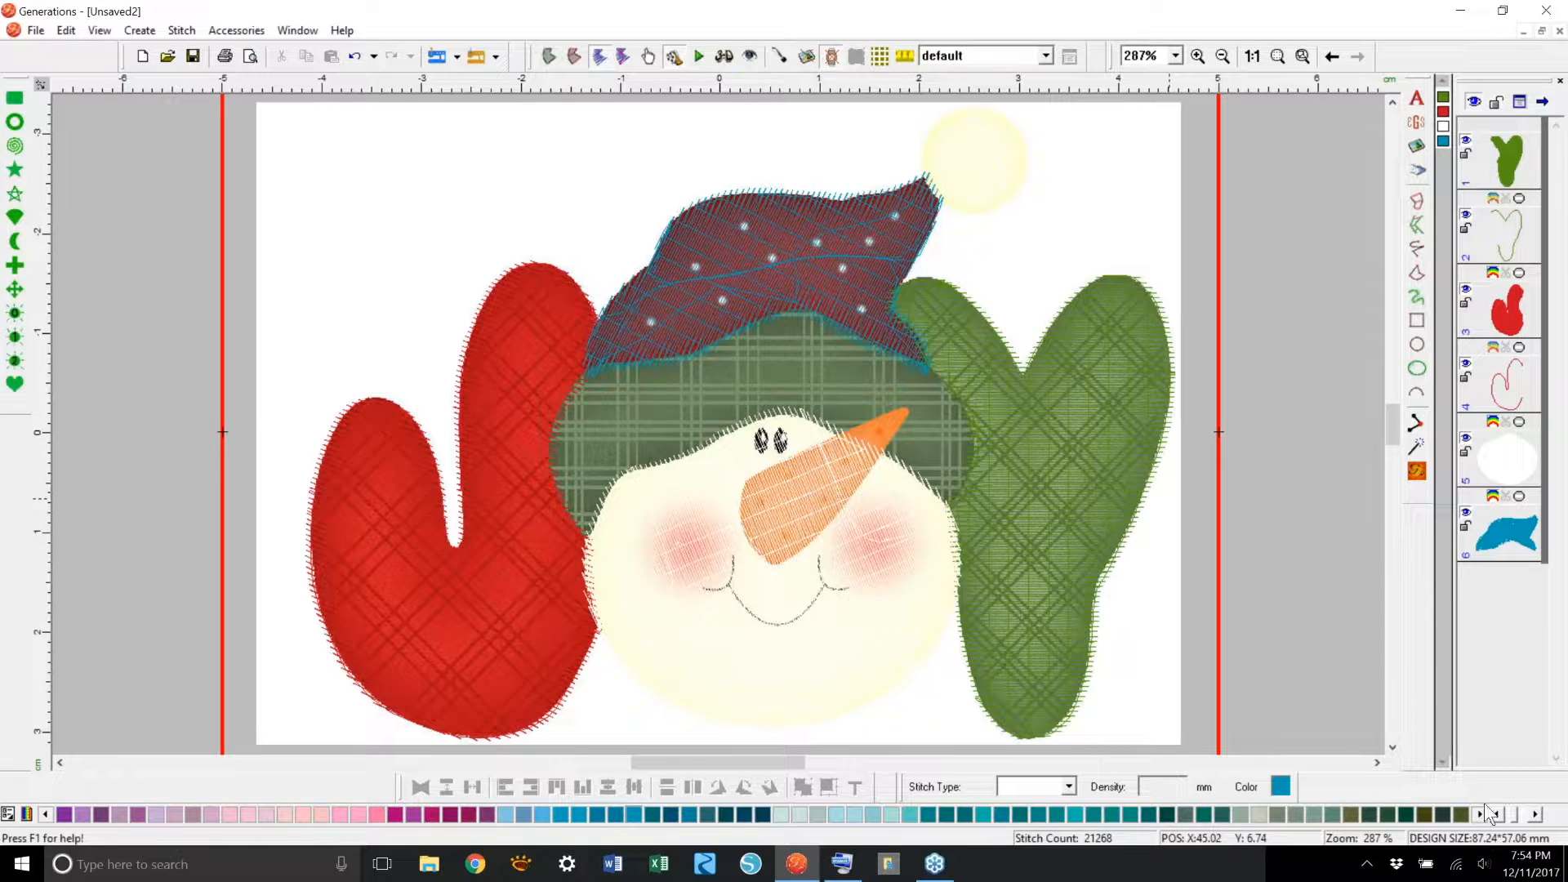
pyautogui.click(1534, 814)
pyautogui.click(1535, 814)
pyautogui.click(1534, 814)
pyautogui.click(1535, 814)
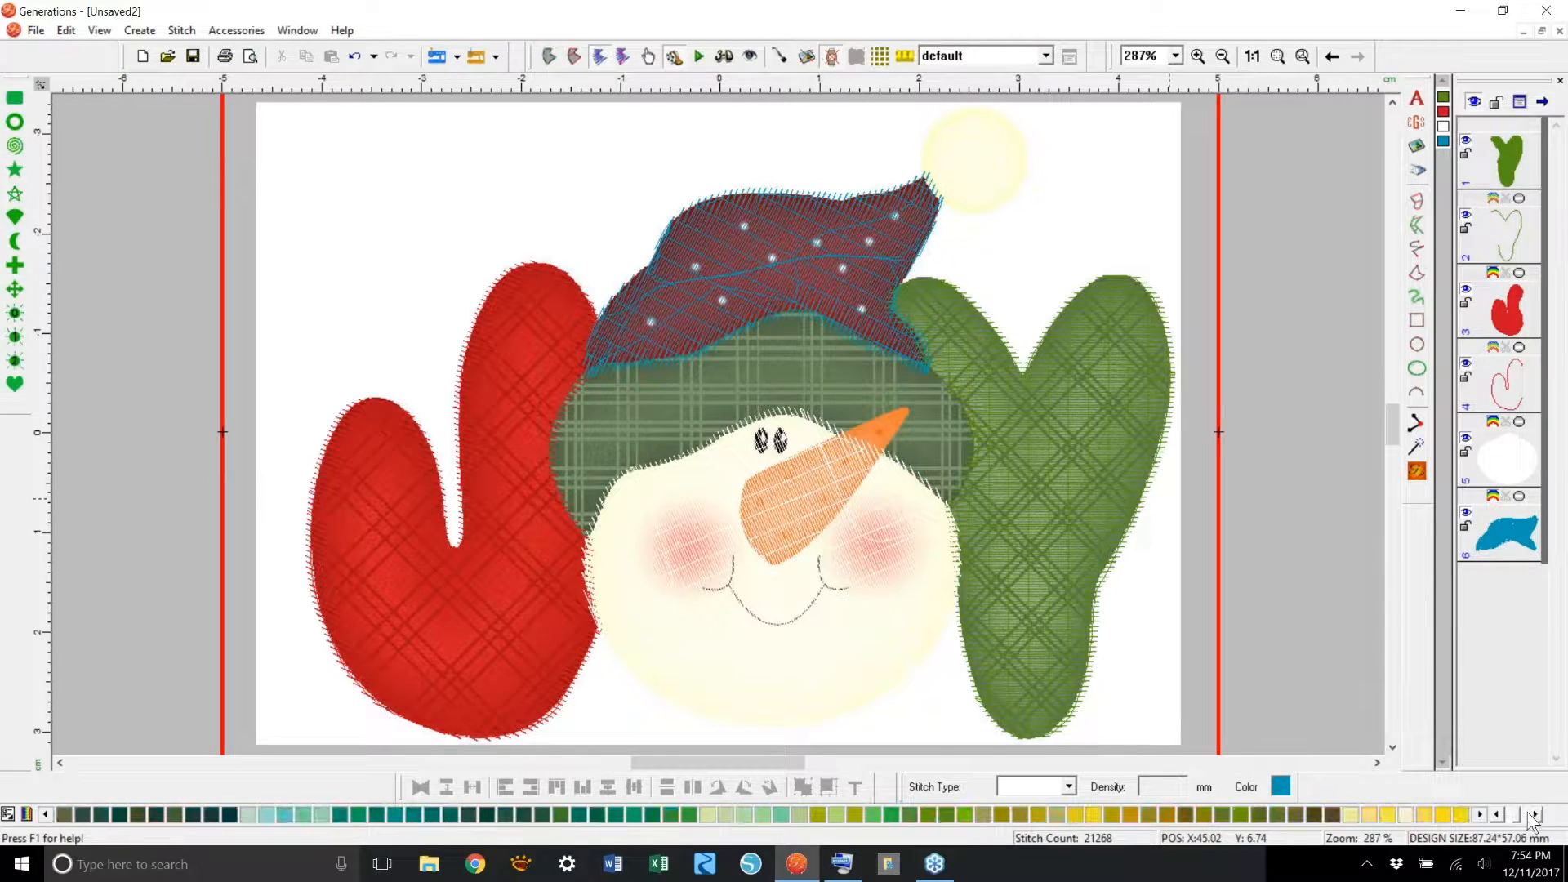
pyautogui.click(1535, 814)
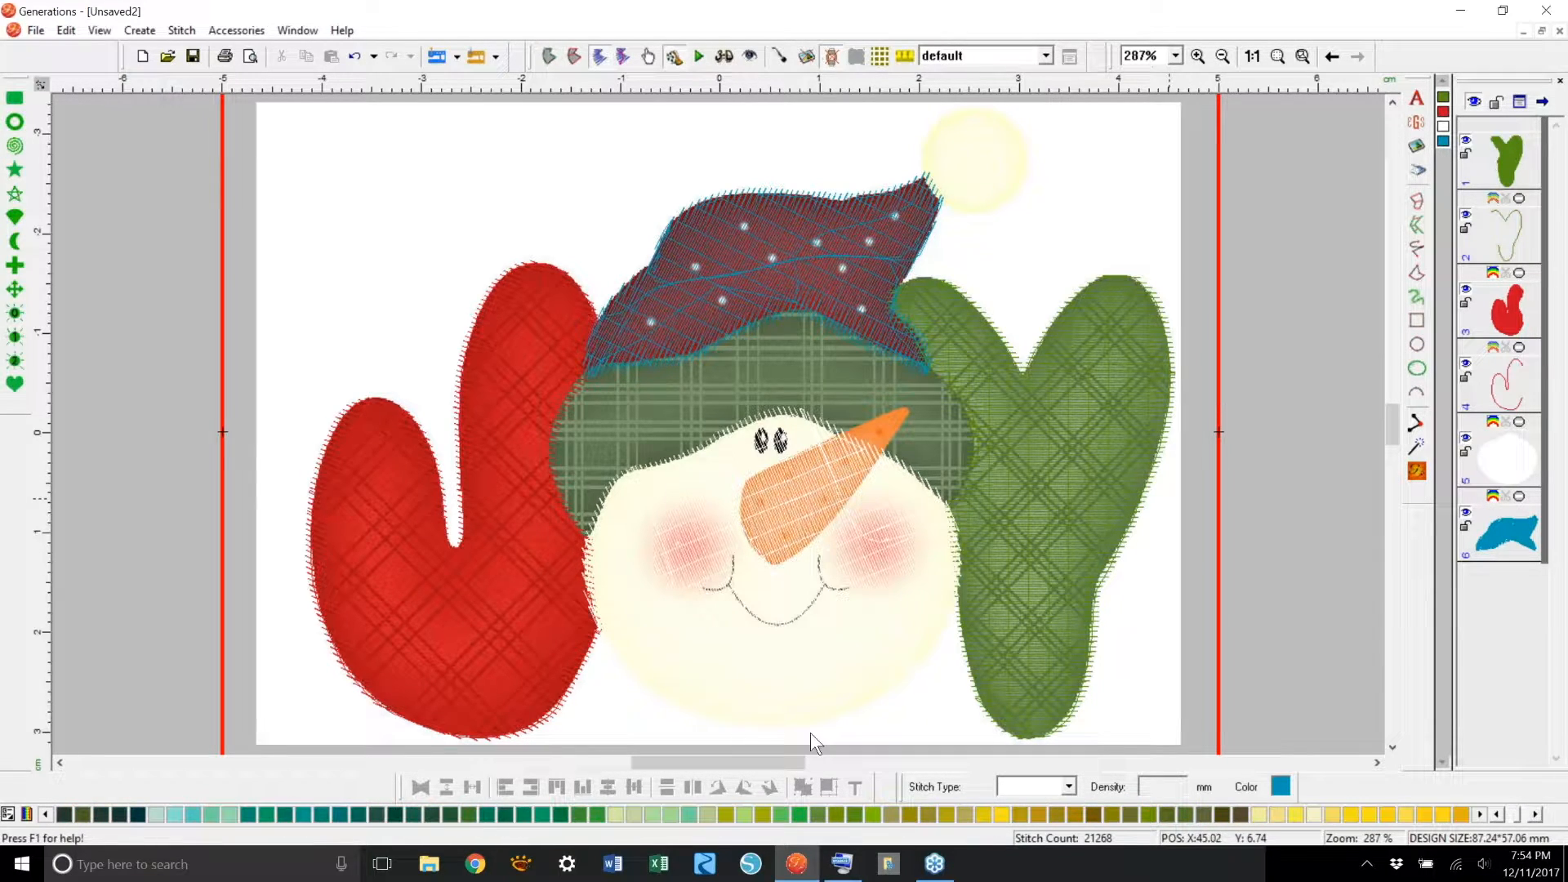
pyautogui.click(780, 815)
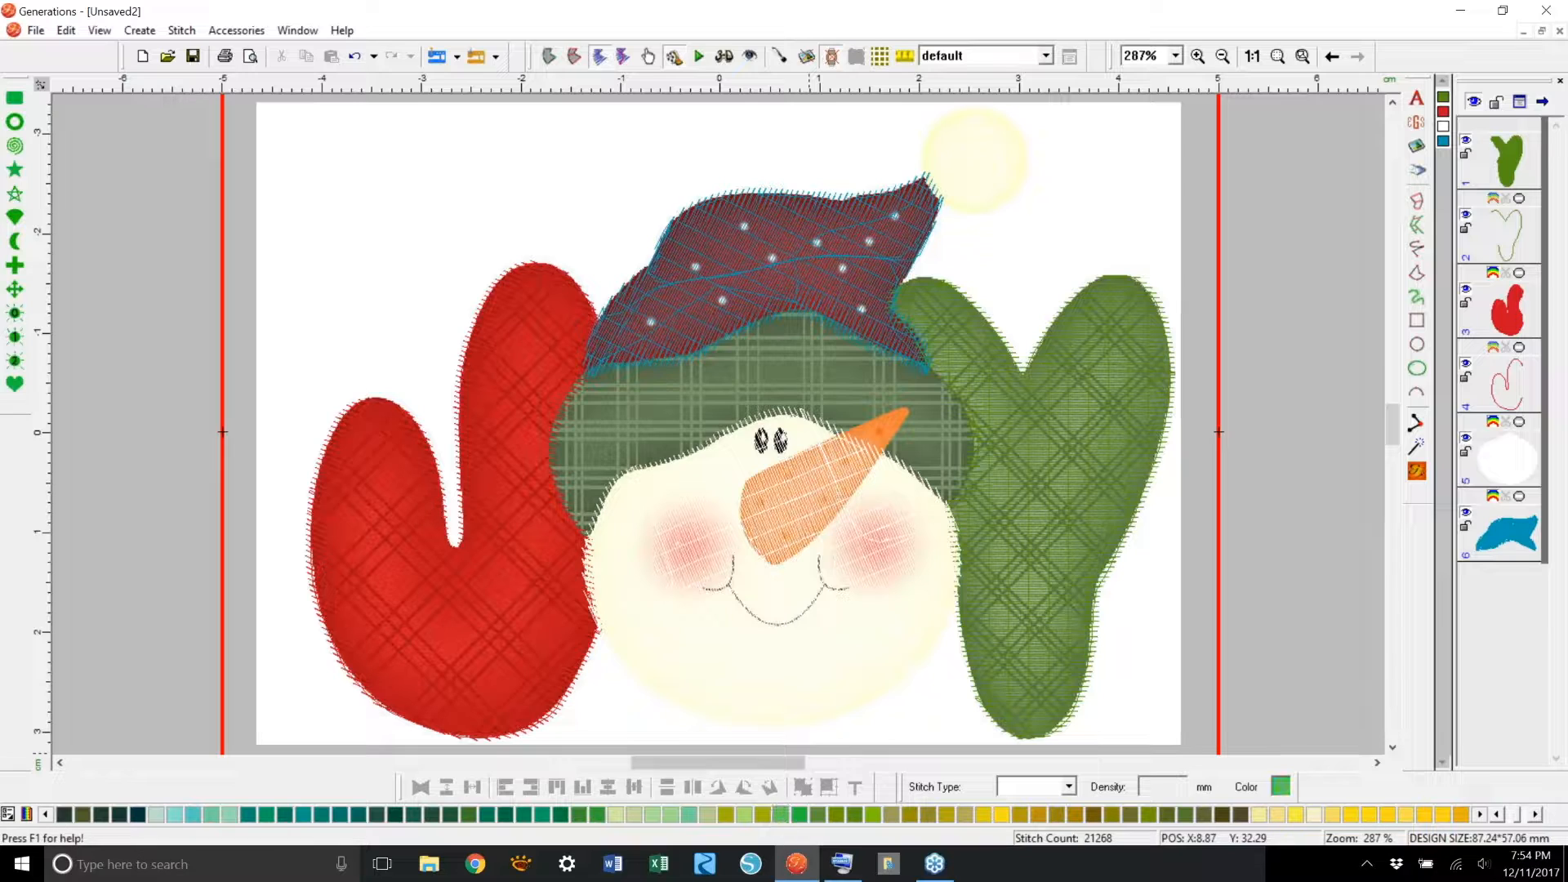
# Step: Trace the plaid hat brim as a closed green freehand area with Complex Fill, about 44 by 24 mm, slightly overlapping the hat crown
pyautogui.click(1417, 274)
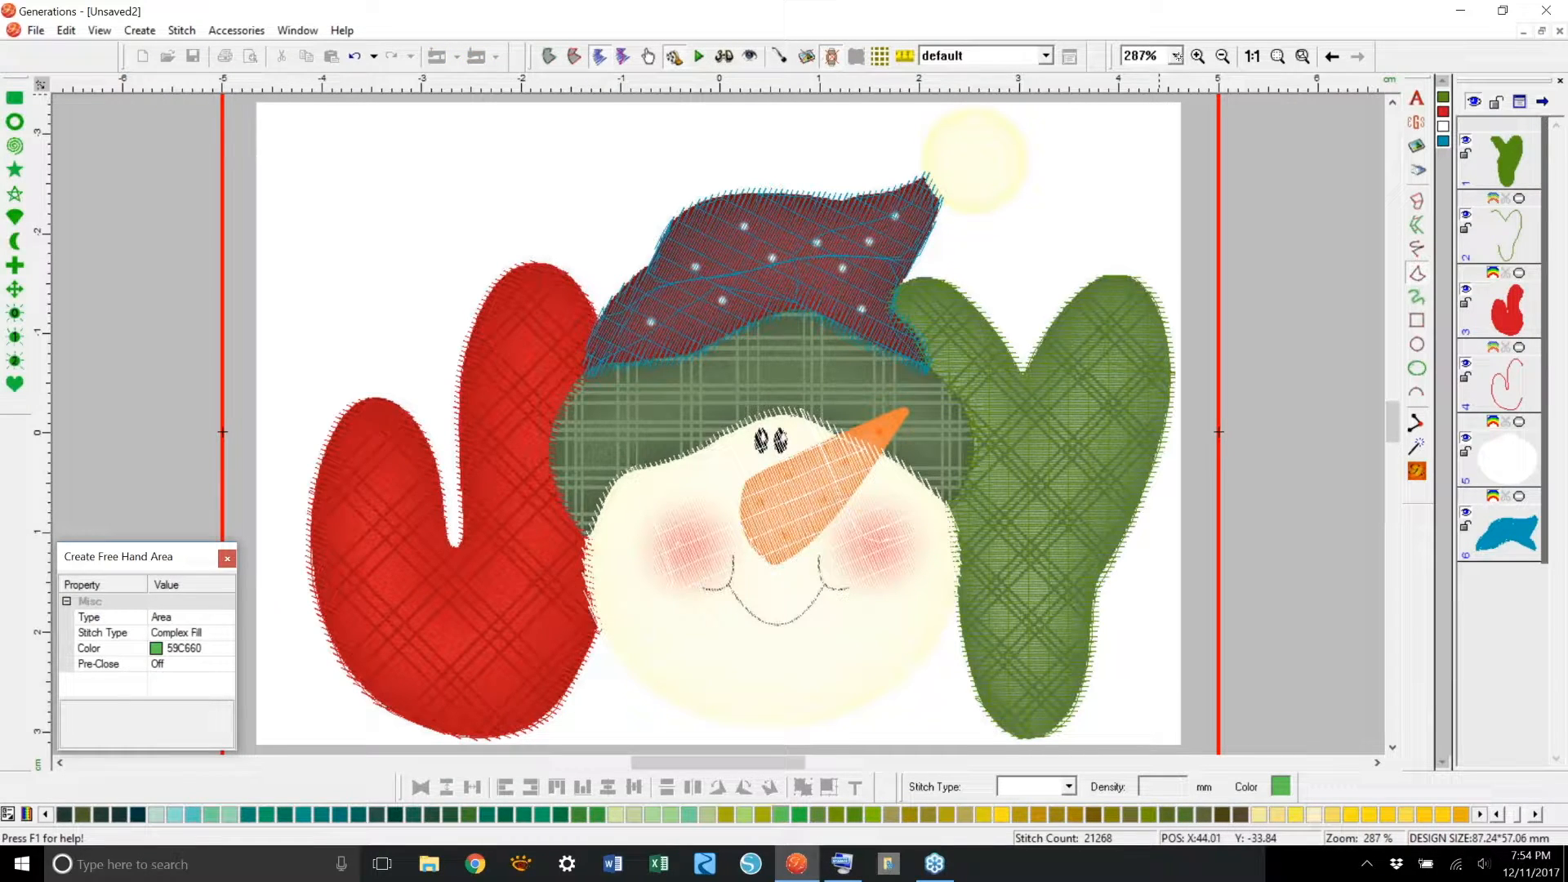
pyautogui.click(1176, 56)
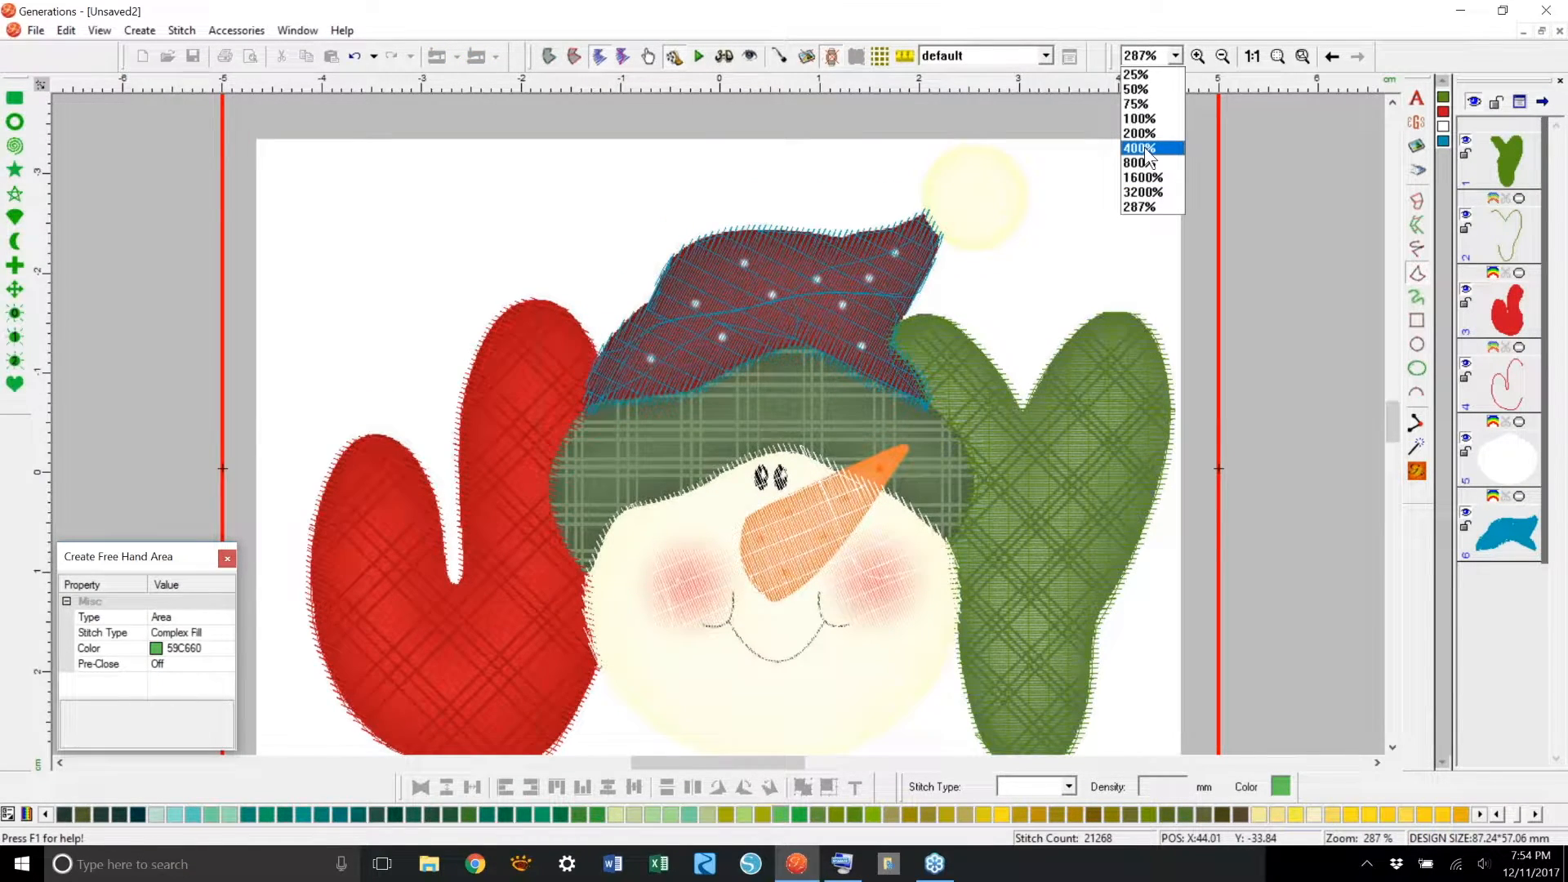
pyautogui.click(1143, 149)
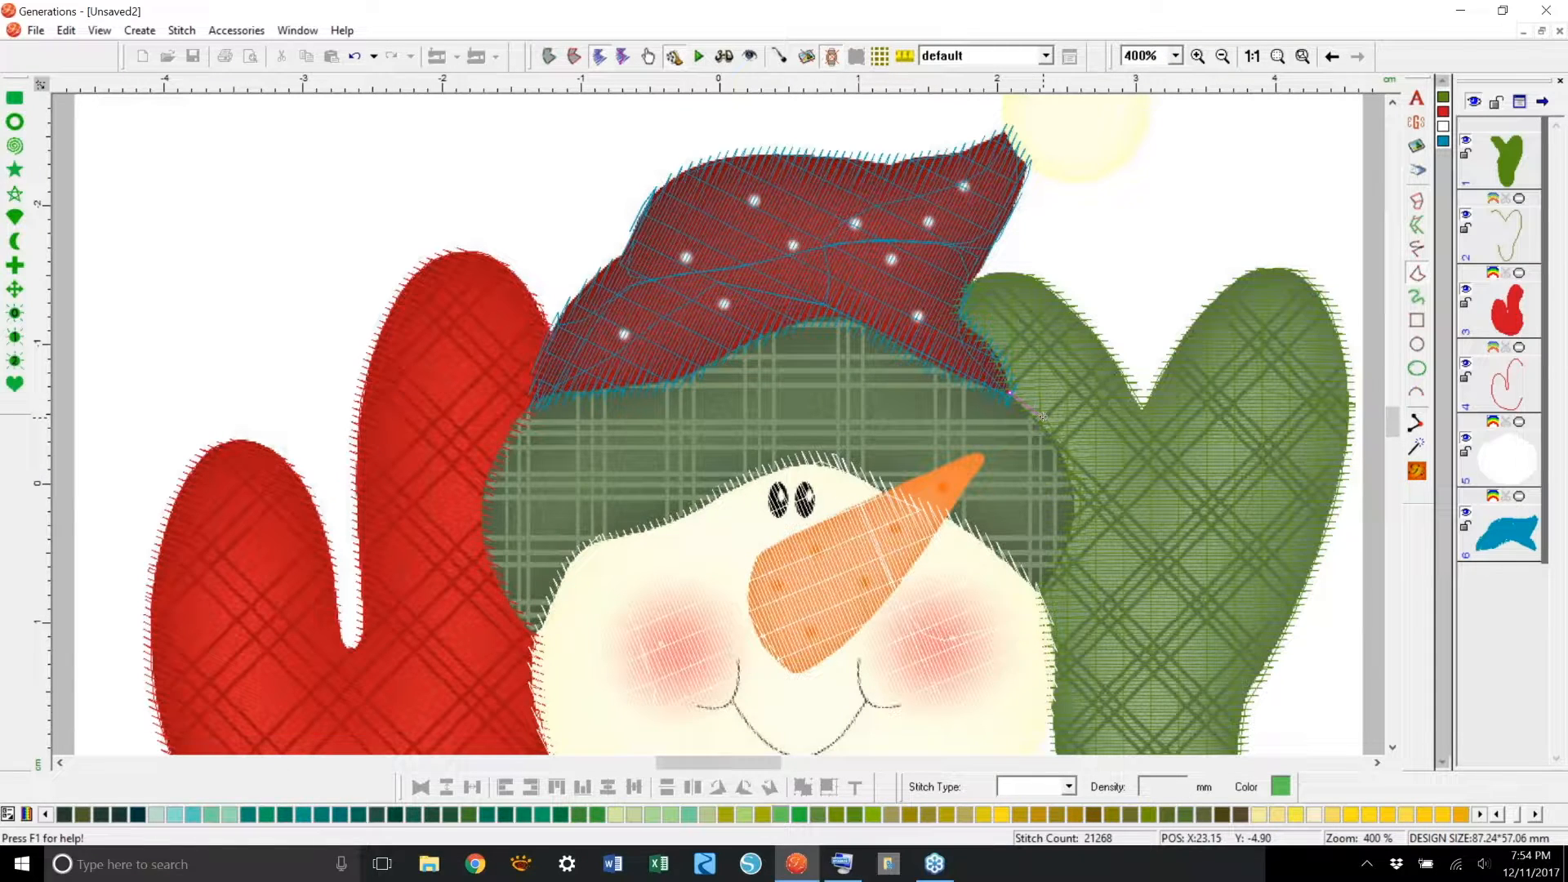
pyautogui.click(1072, 543)
pyautogui.click(1036, 591)
pyautogui.click(986, 547)
pyautogui.click(883, 496)
pyautogui.click(817, 466)
pyautogui.click(704, 506)
pyautogui.click(653, 530)
pyautogui.click(586, 552)
pyautogui.click(535, 633)
pyautogui.click(511, 606)
pyautogui.click(482, 545)
pyautogui.click(483, 479)
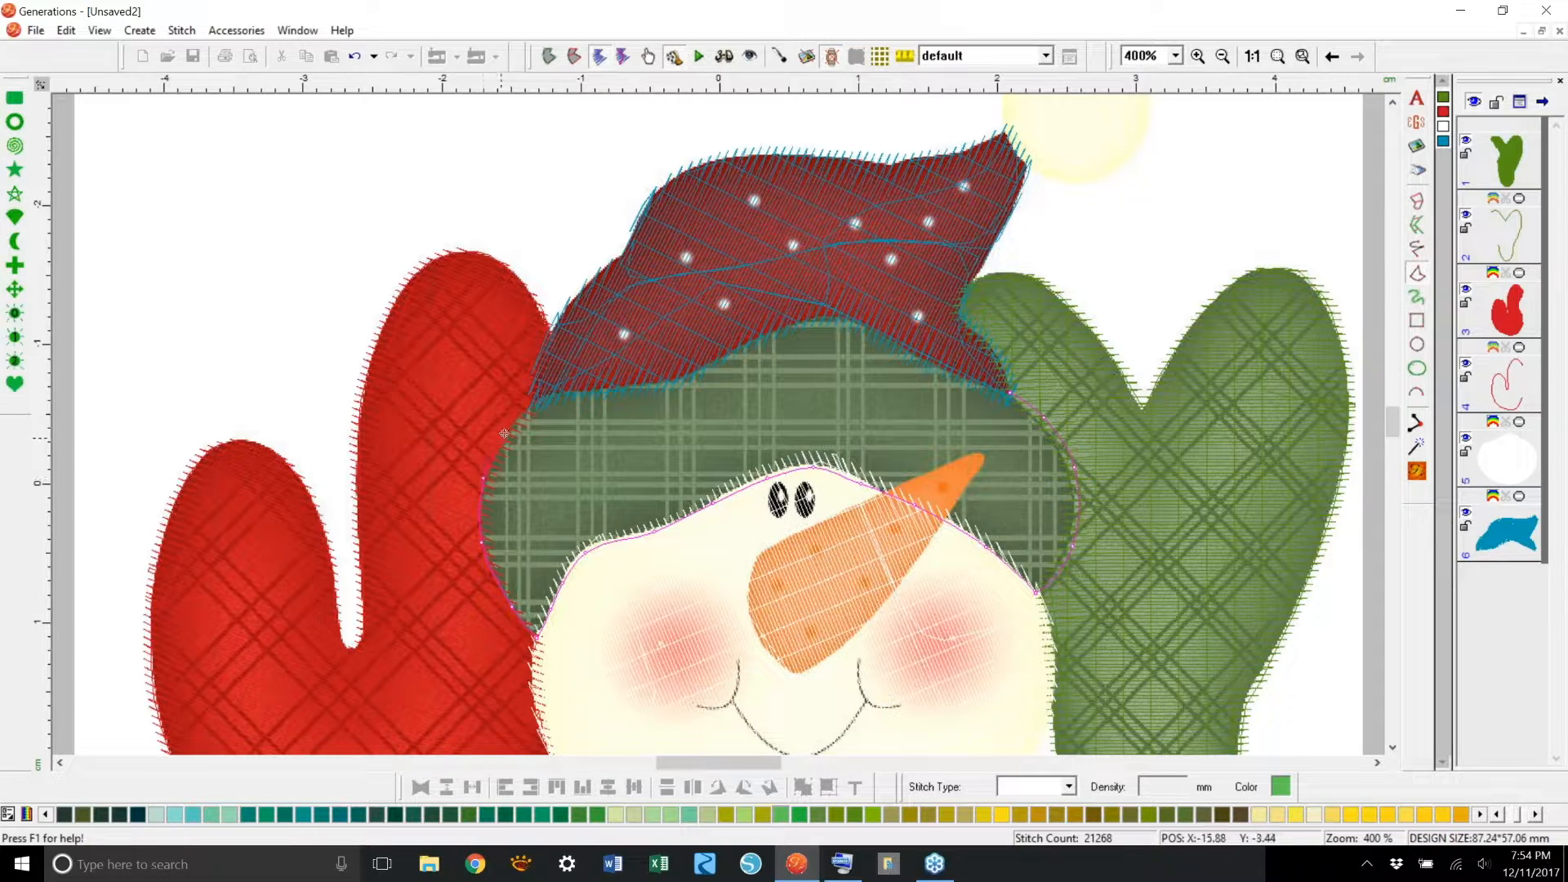
pyautogui.click(621, 381)
pyautogui.click(708, 359)
pyautogui.click(759, 326)
pyautogui.click(912, 344)
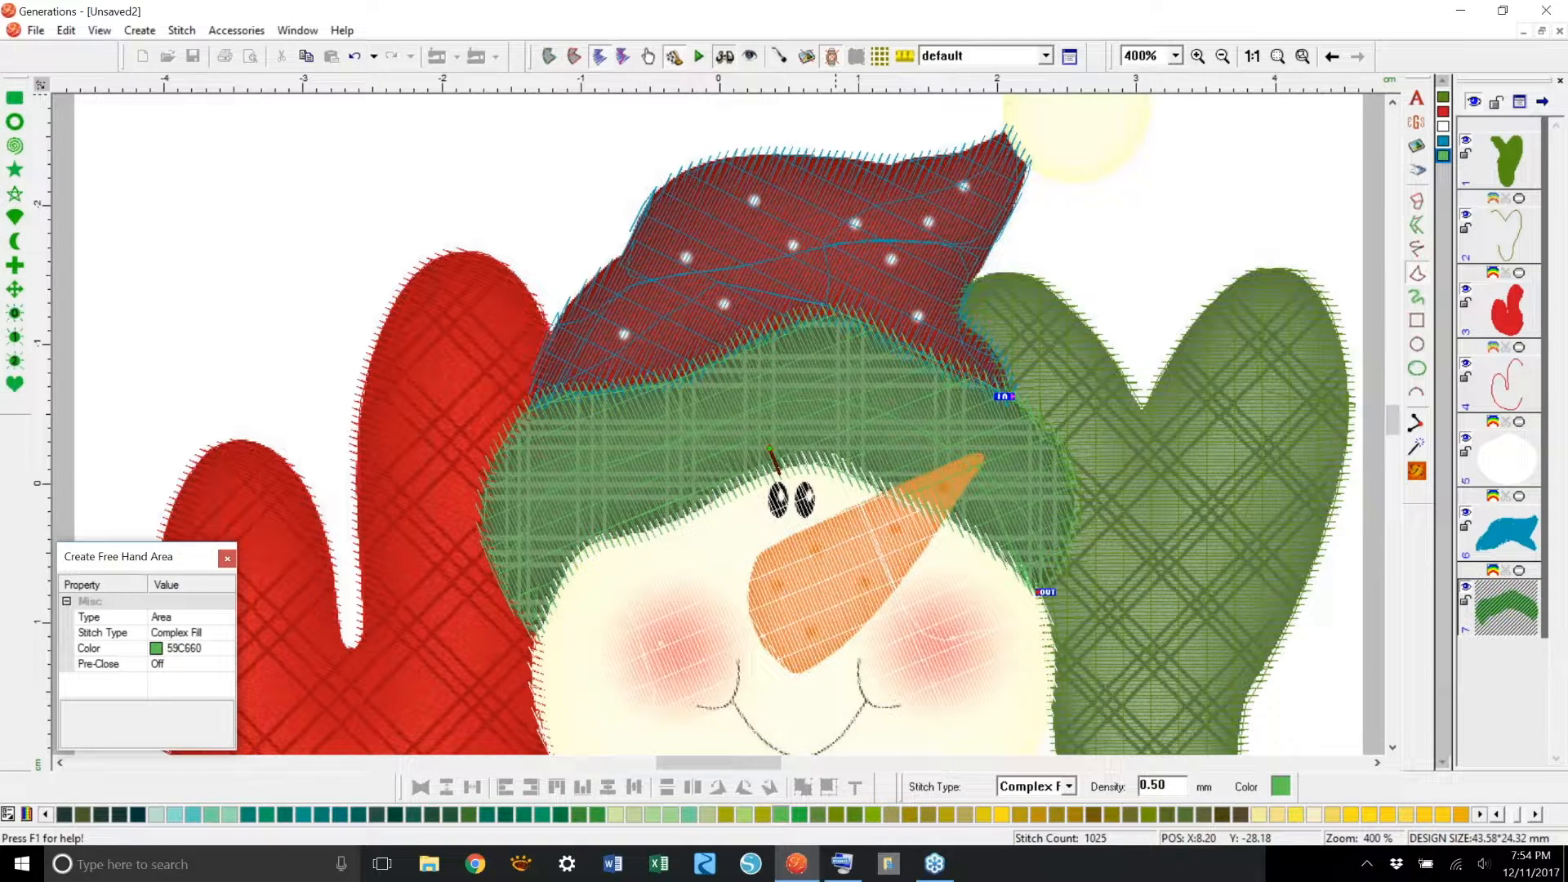
# Step: Check how the green brim overlaps the blue hat crown and the white face in the realistic stitch preview
pyautogui.scroll(1, 1248, 96)
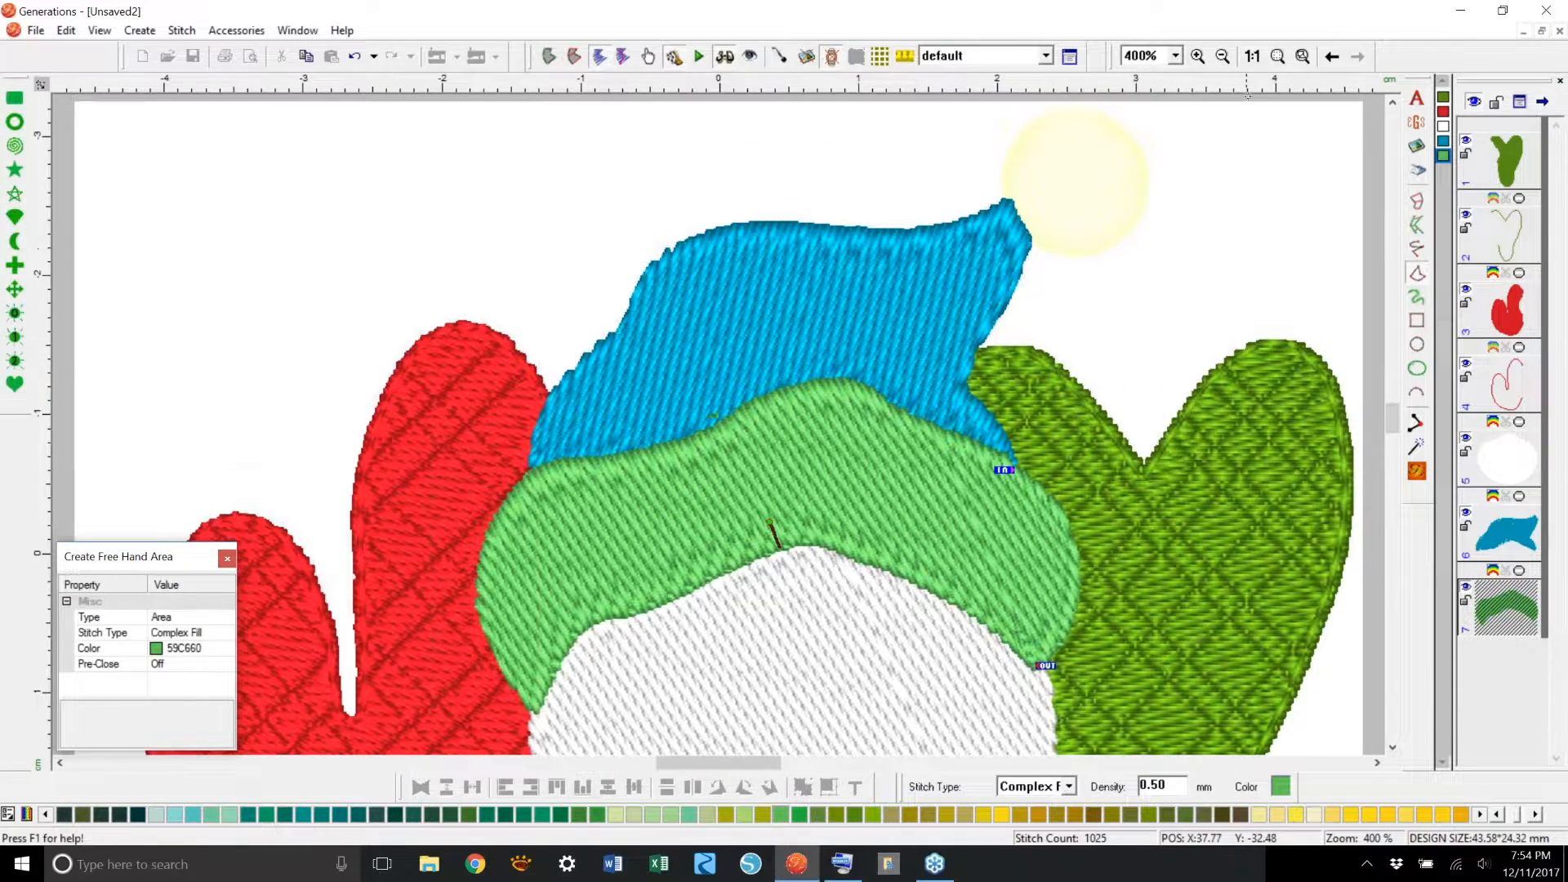
pyautogui.scroll(1, 1248, 96)
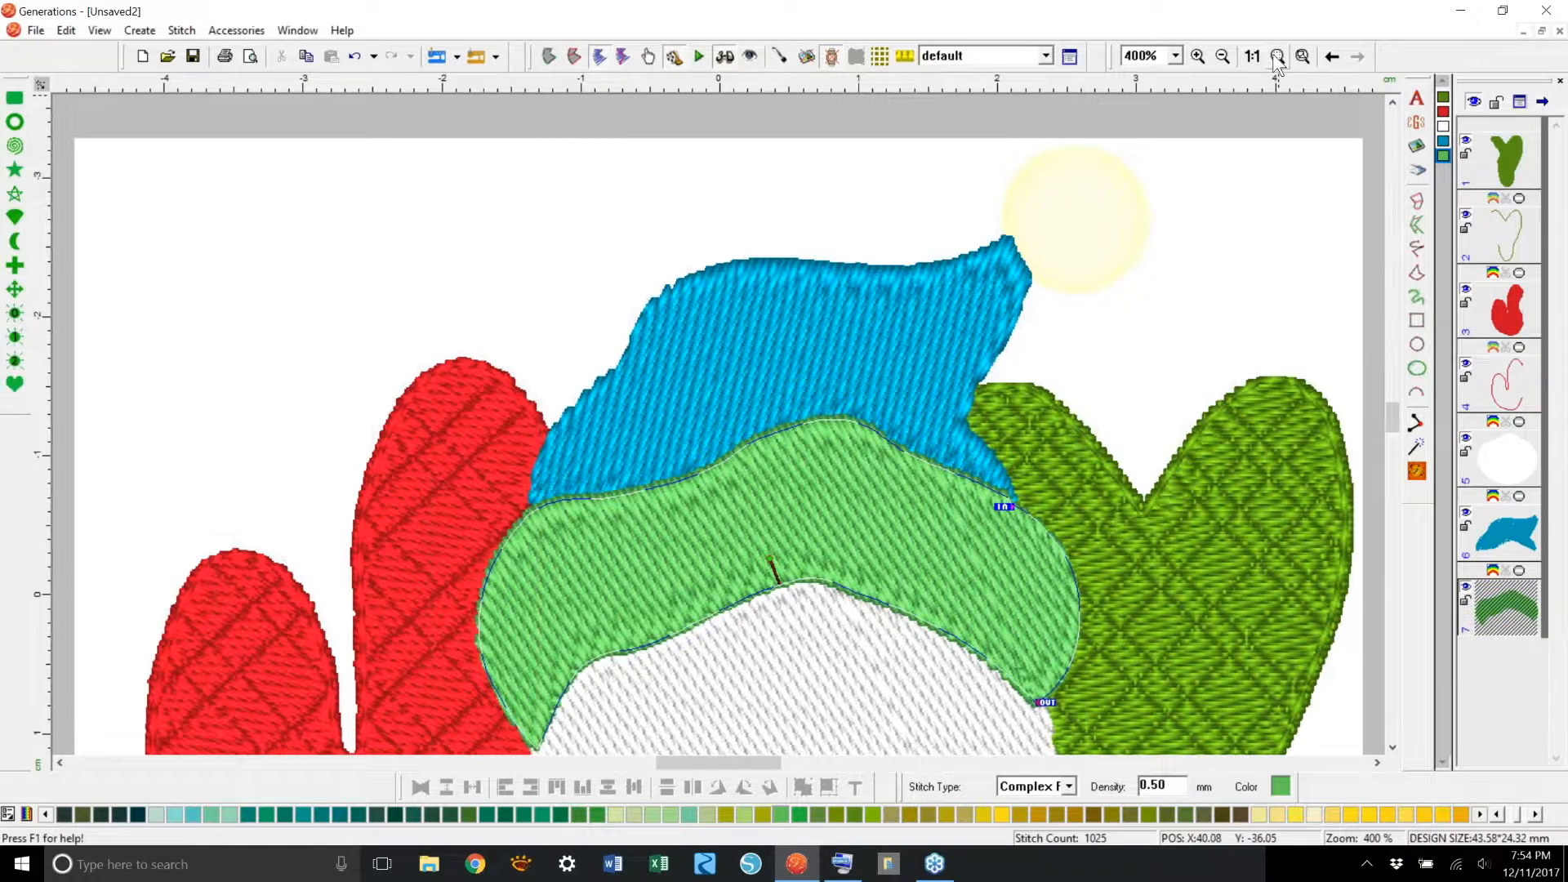
pyautogui.click(1276, 54)
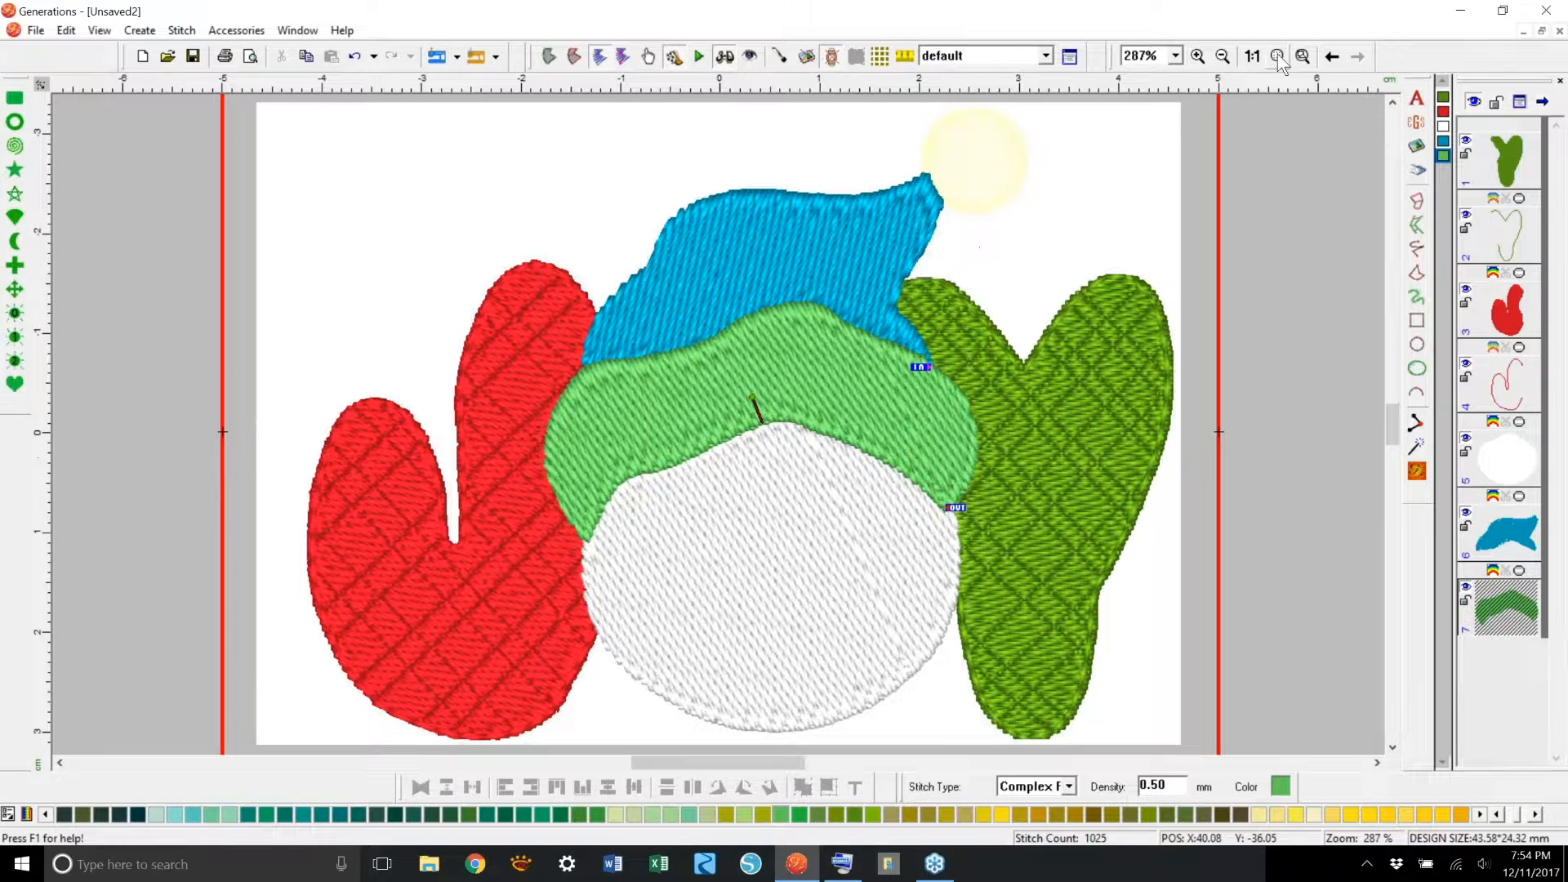
pyautogui.click(1287, 457)
pyautogui.click(869, 293)
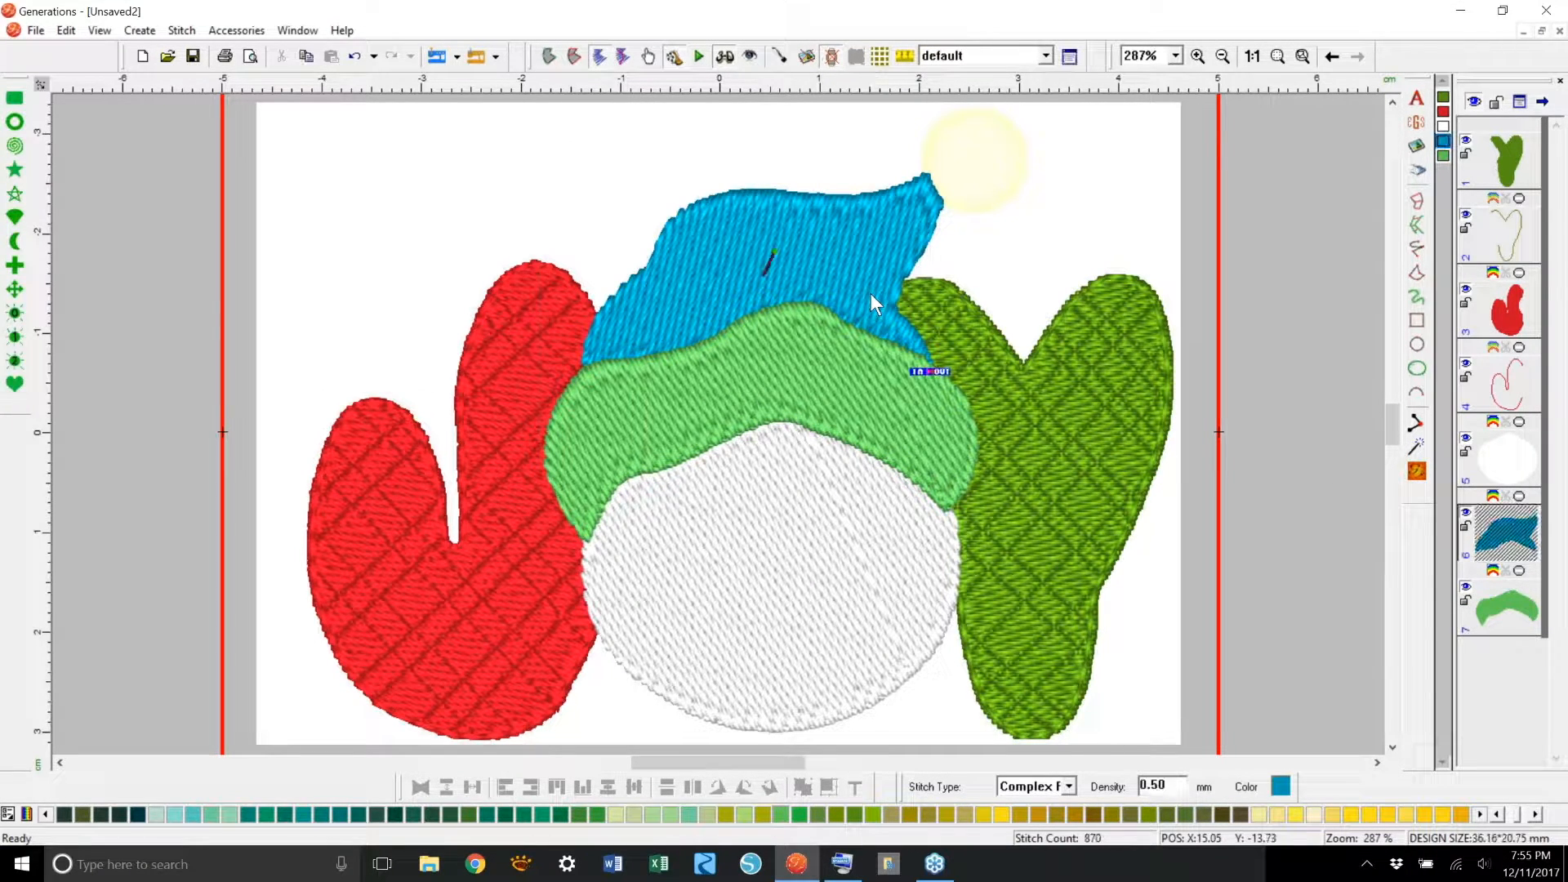
pyautogui.click(867, 552)
pyautogui.click(1272, 400)
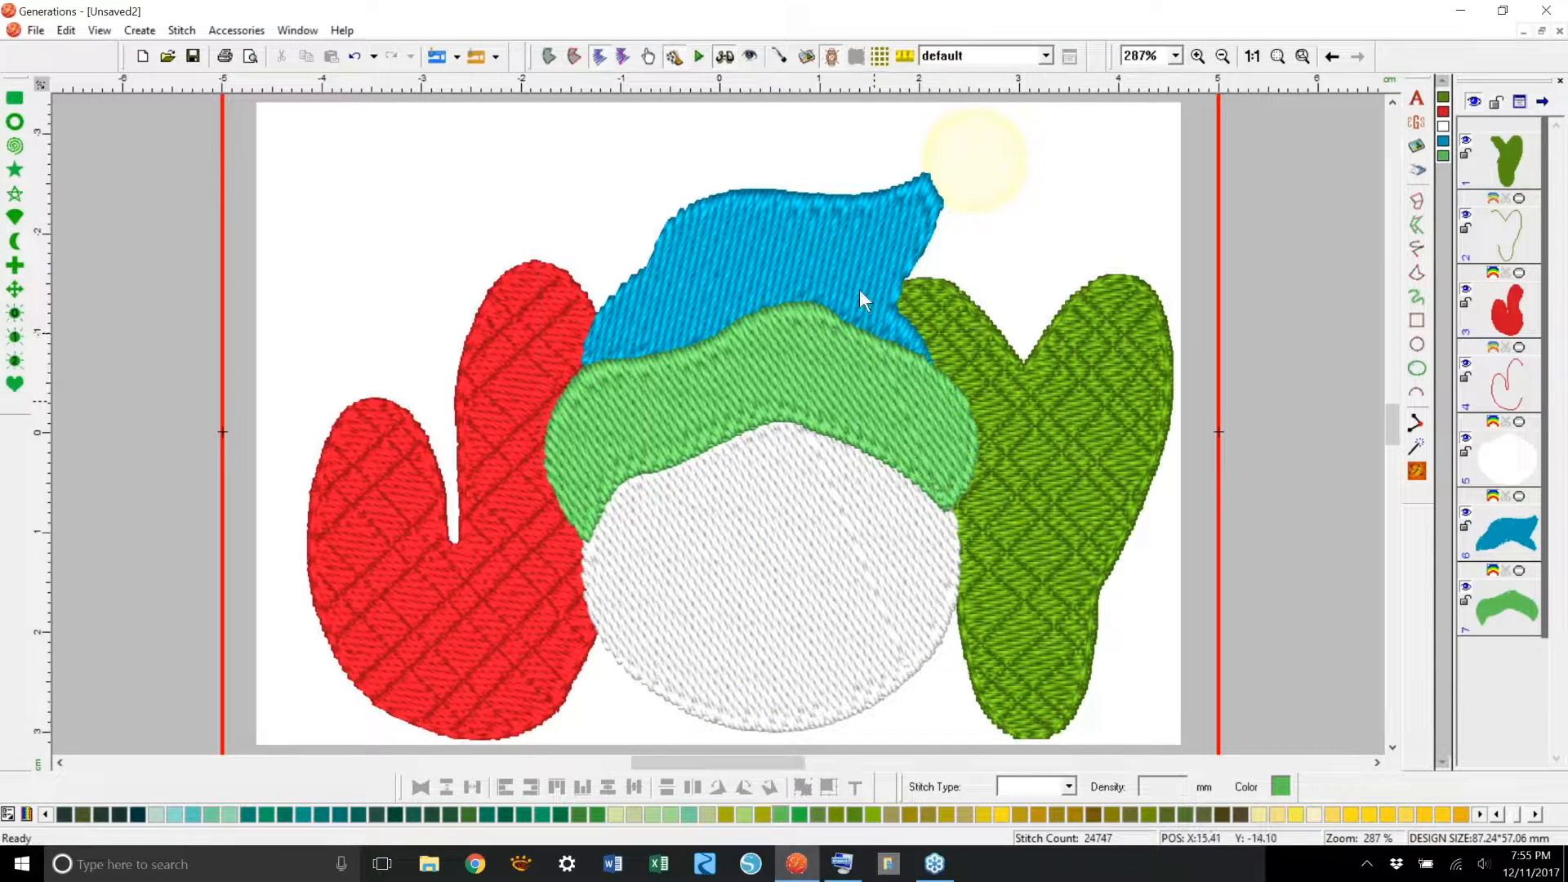
# Step: Cut the green brim's shape out of the blue hat crown as a void using the existing area, and regenerate the crown's stitches
pyautogui.click(870, 276)
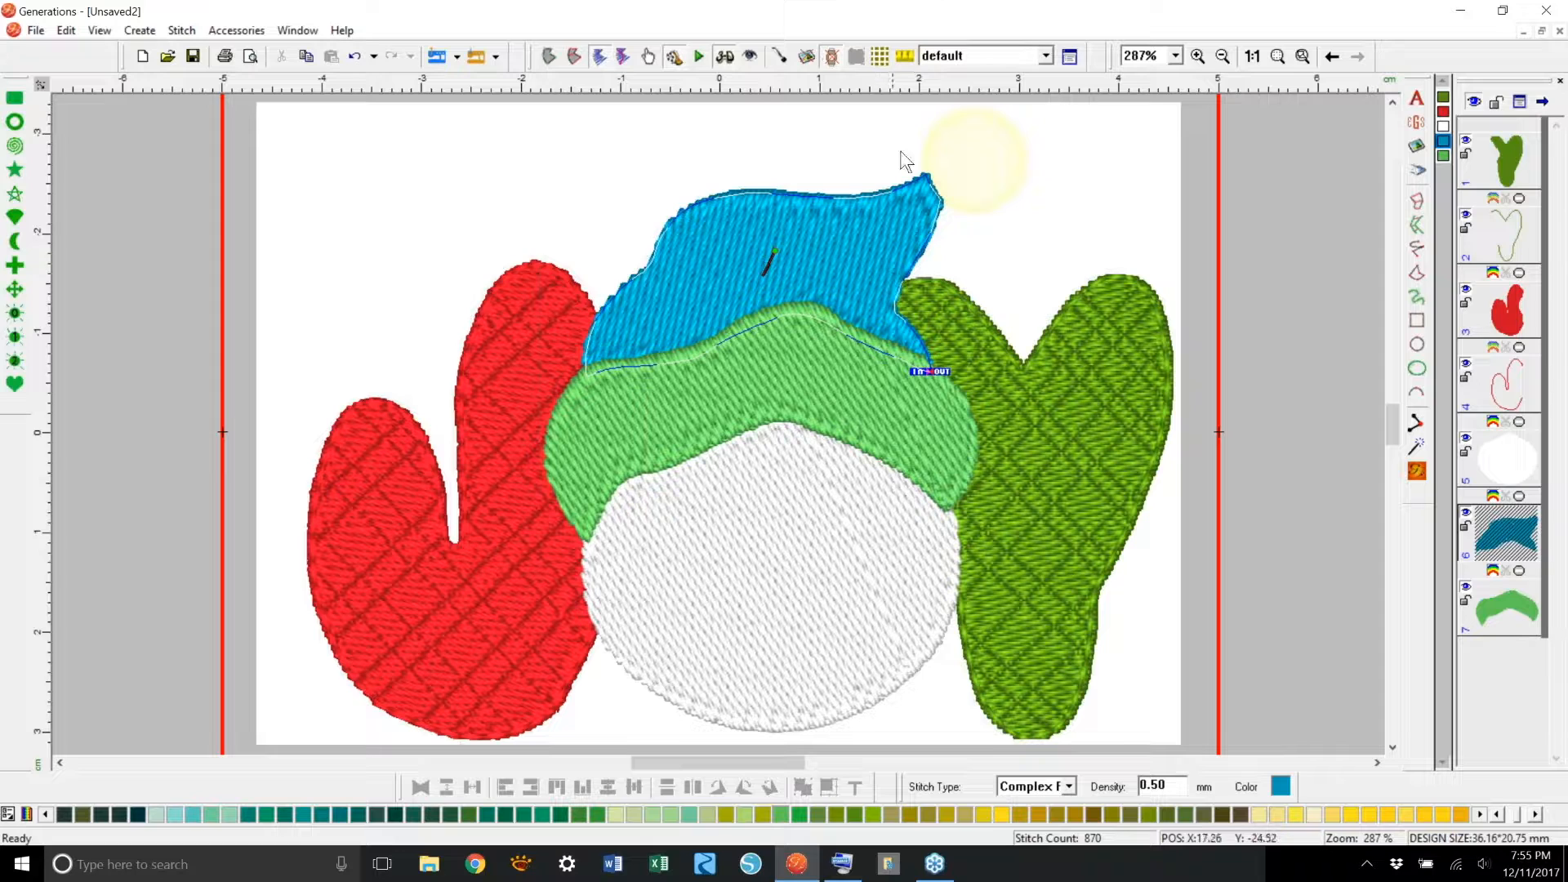
pyautogui.click(576, 57)
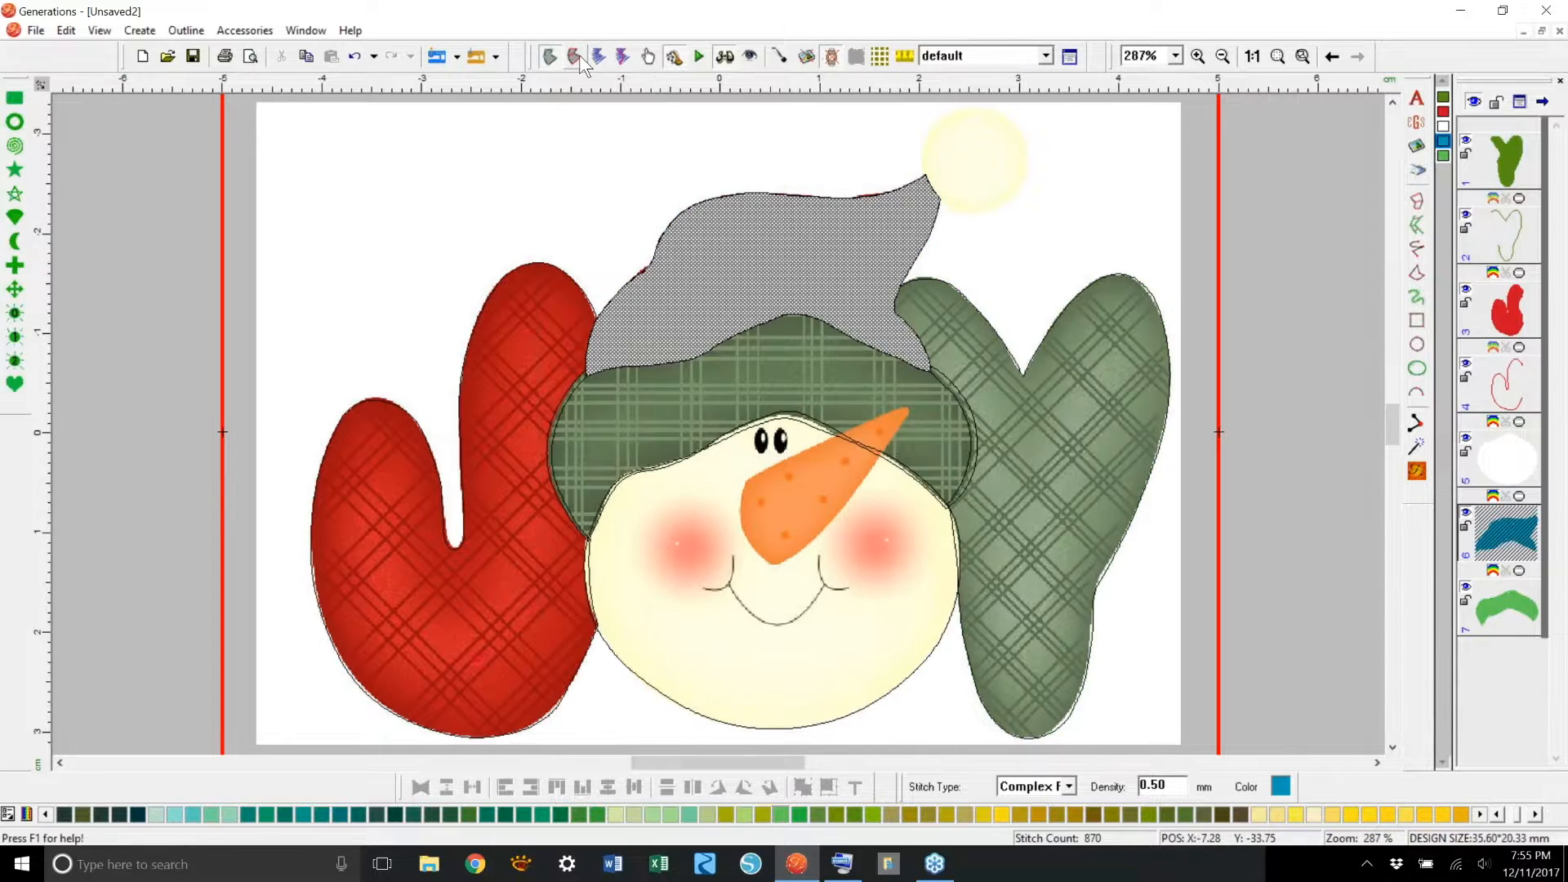
pyautogui.rightClick(866, 267)
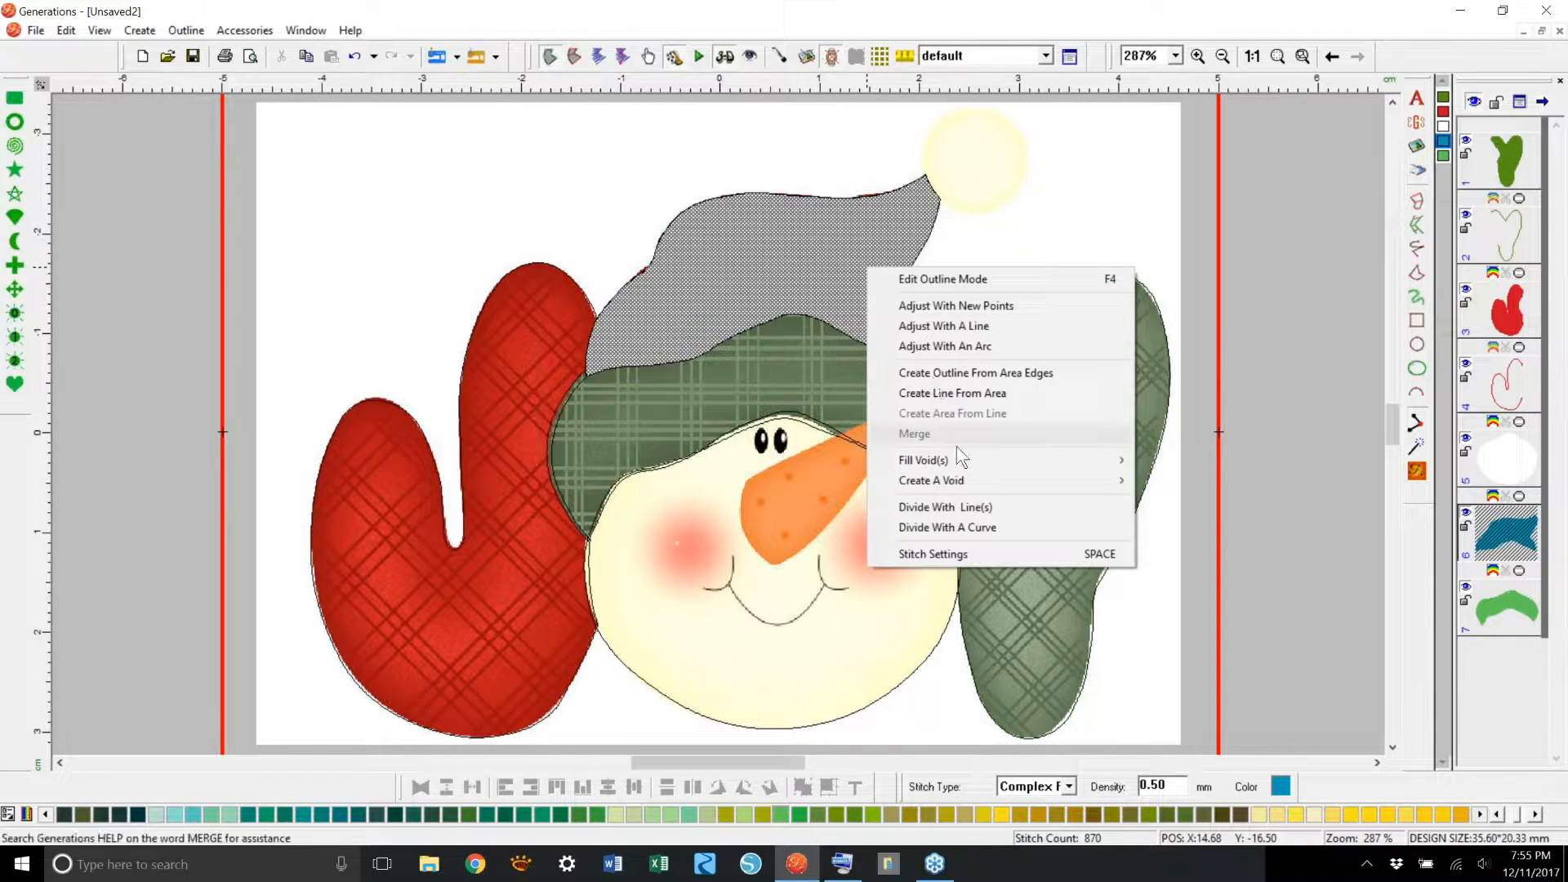
pyautogui.moveTo(962, 478)
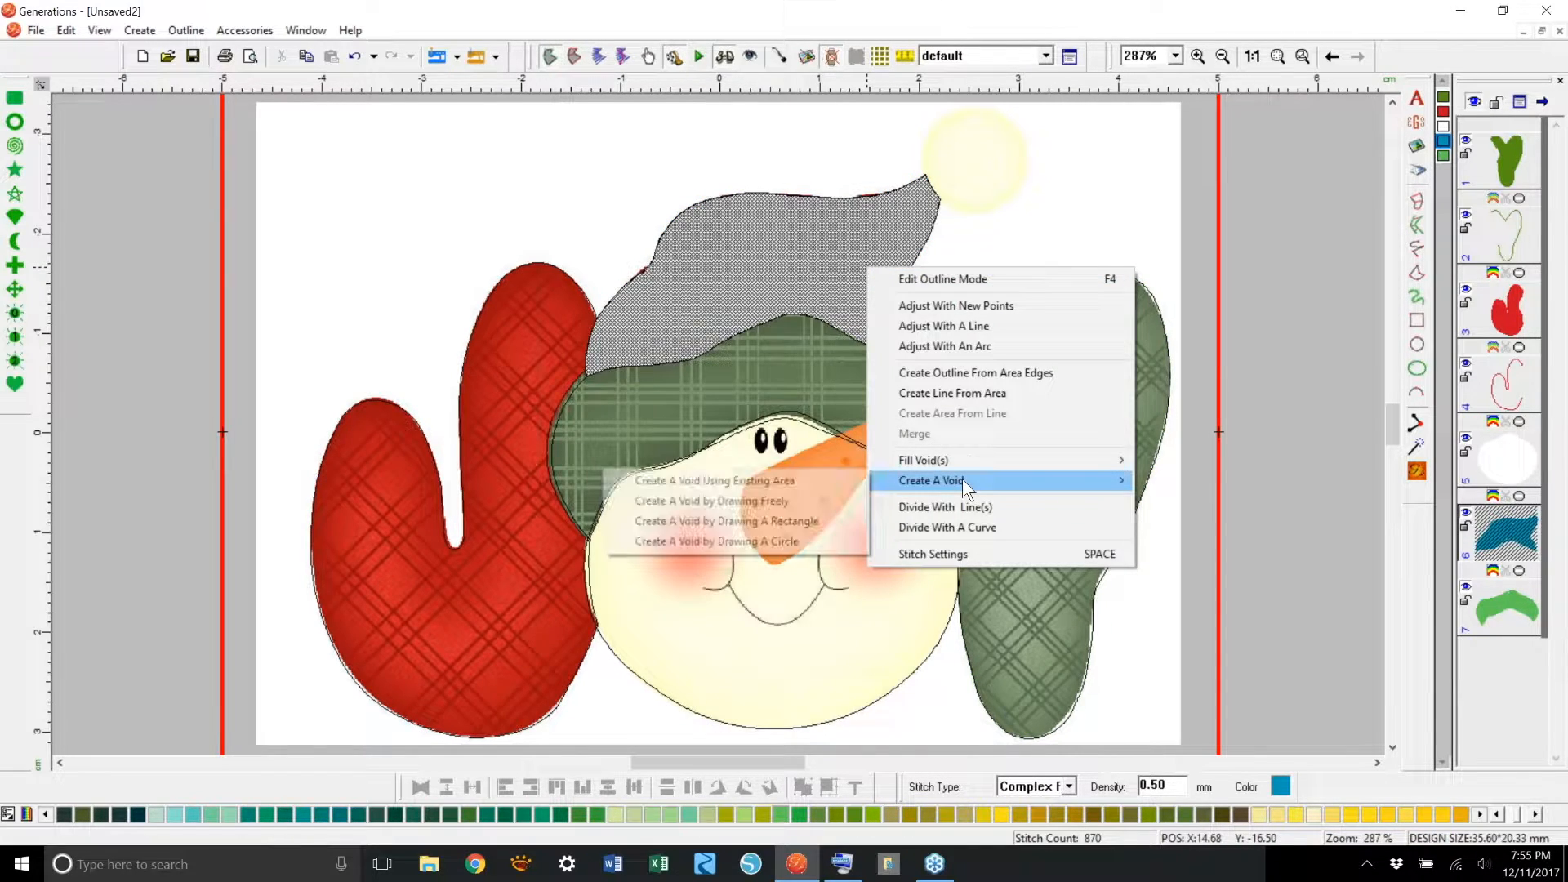
pyautogui.click(781, 483)
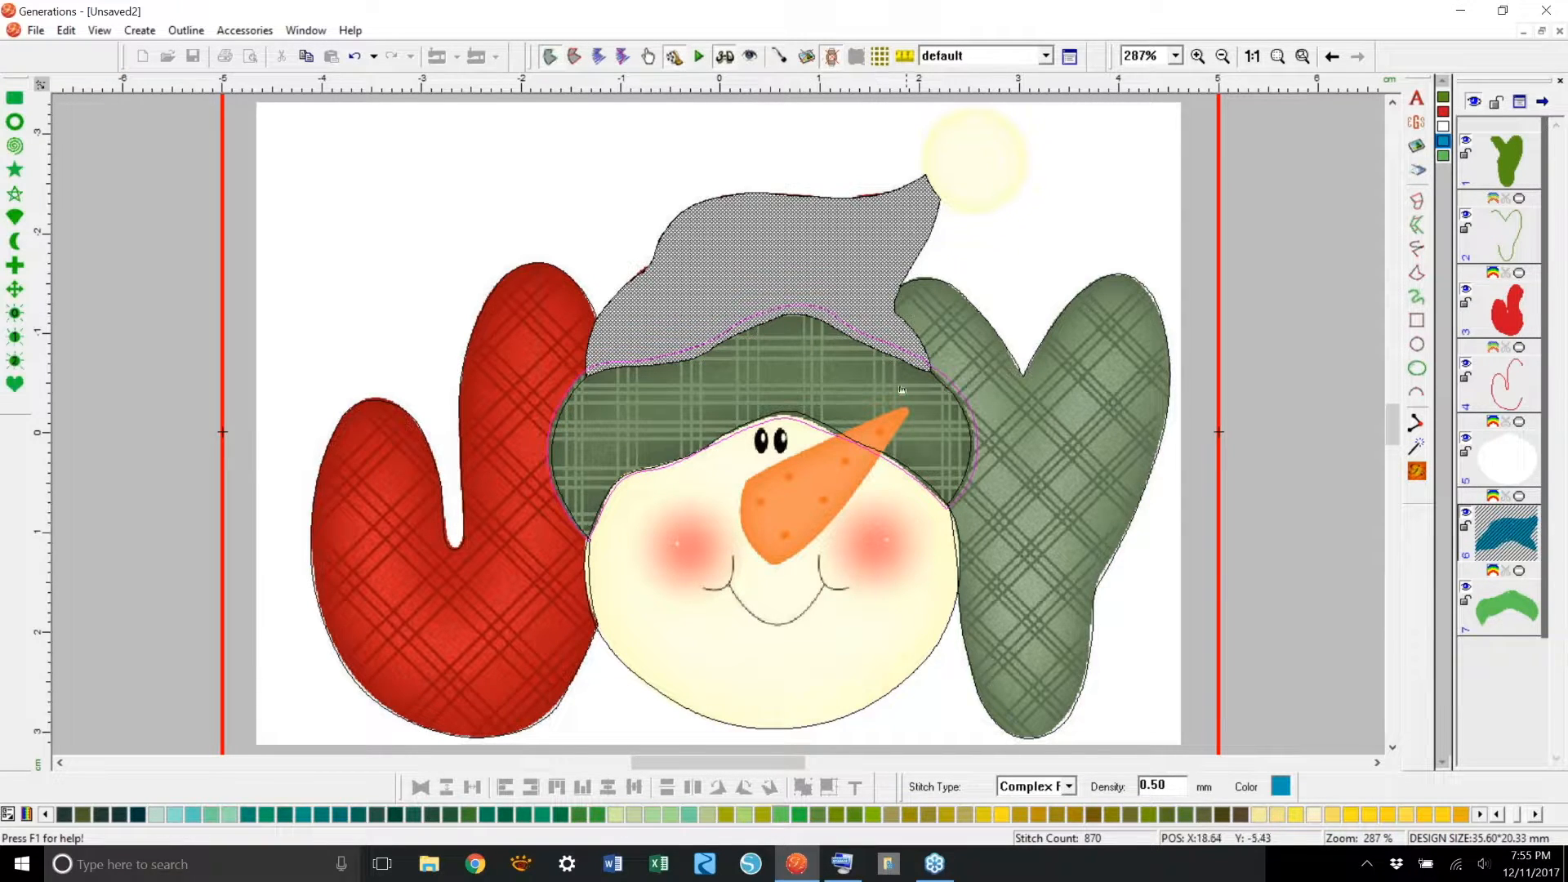
pyautogui.click(787, 344)
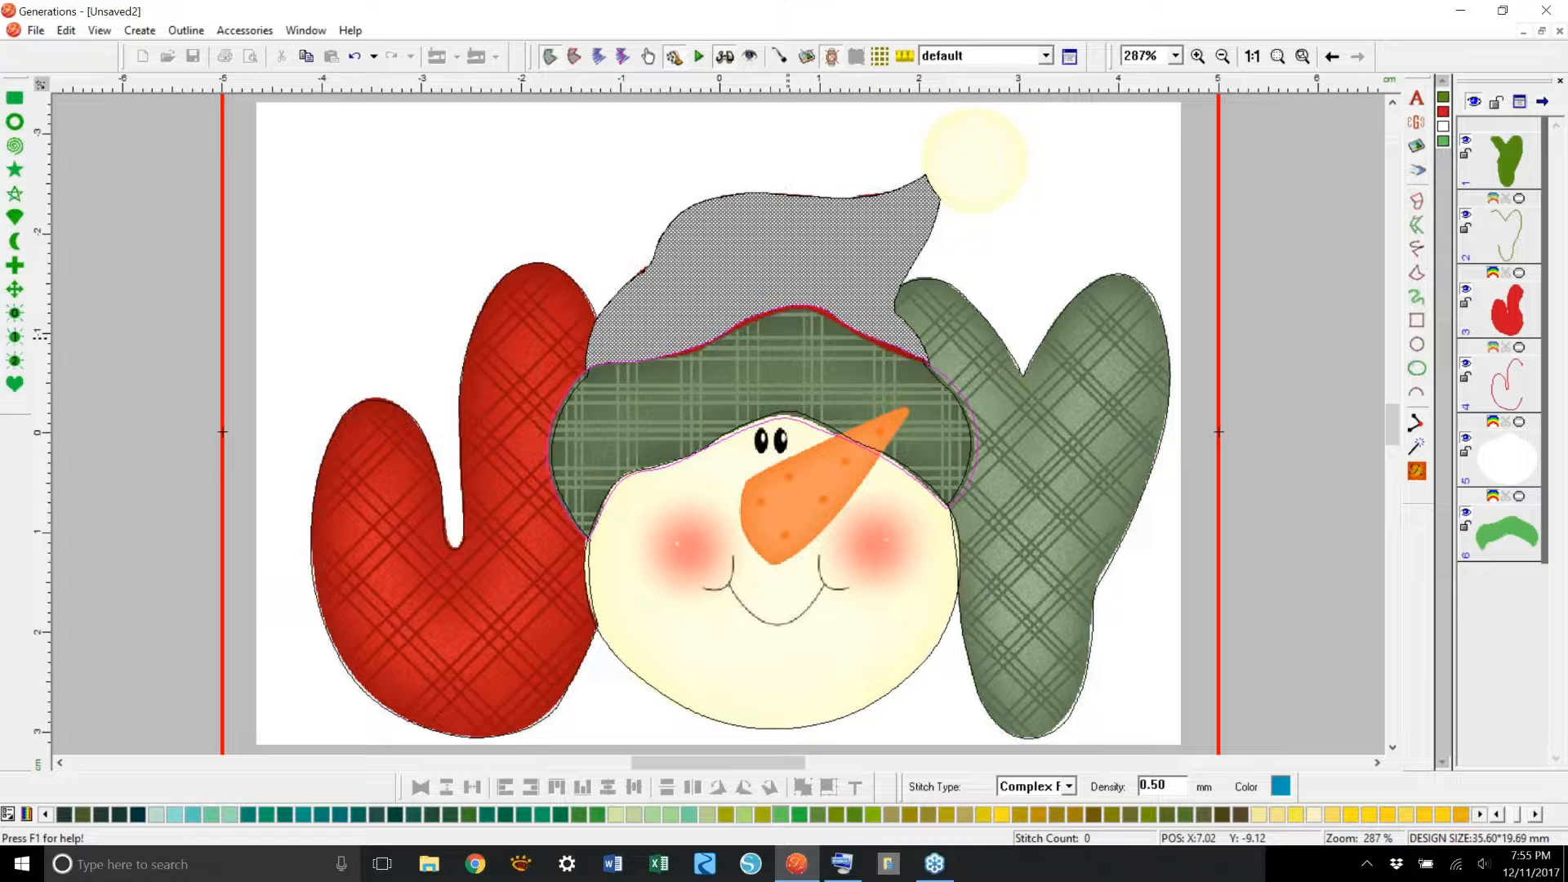
pyautogui.click(1417, 471)
pyautogui.click(1197, 390)
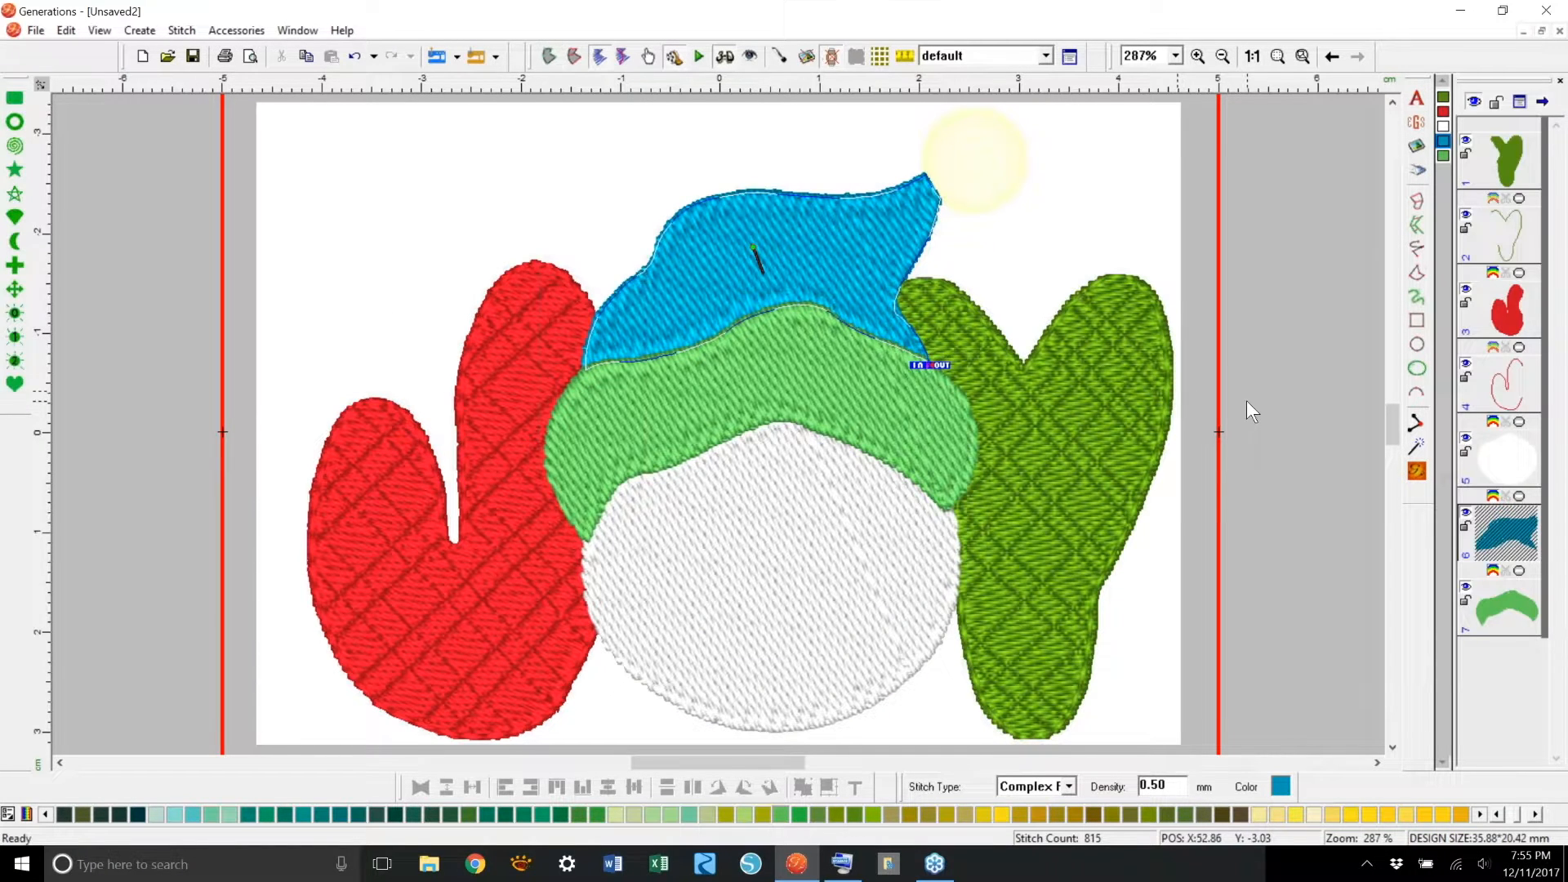
pyautogui.click(835, 271)
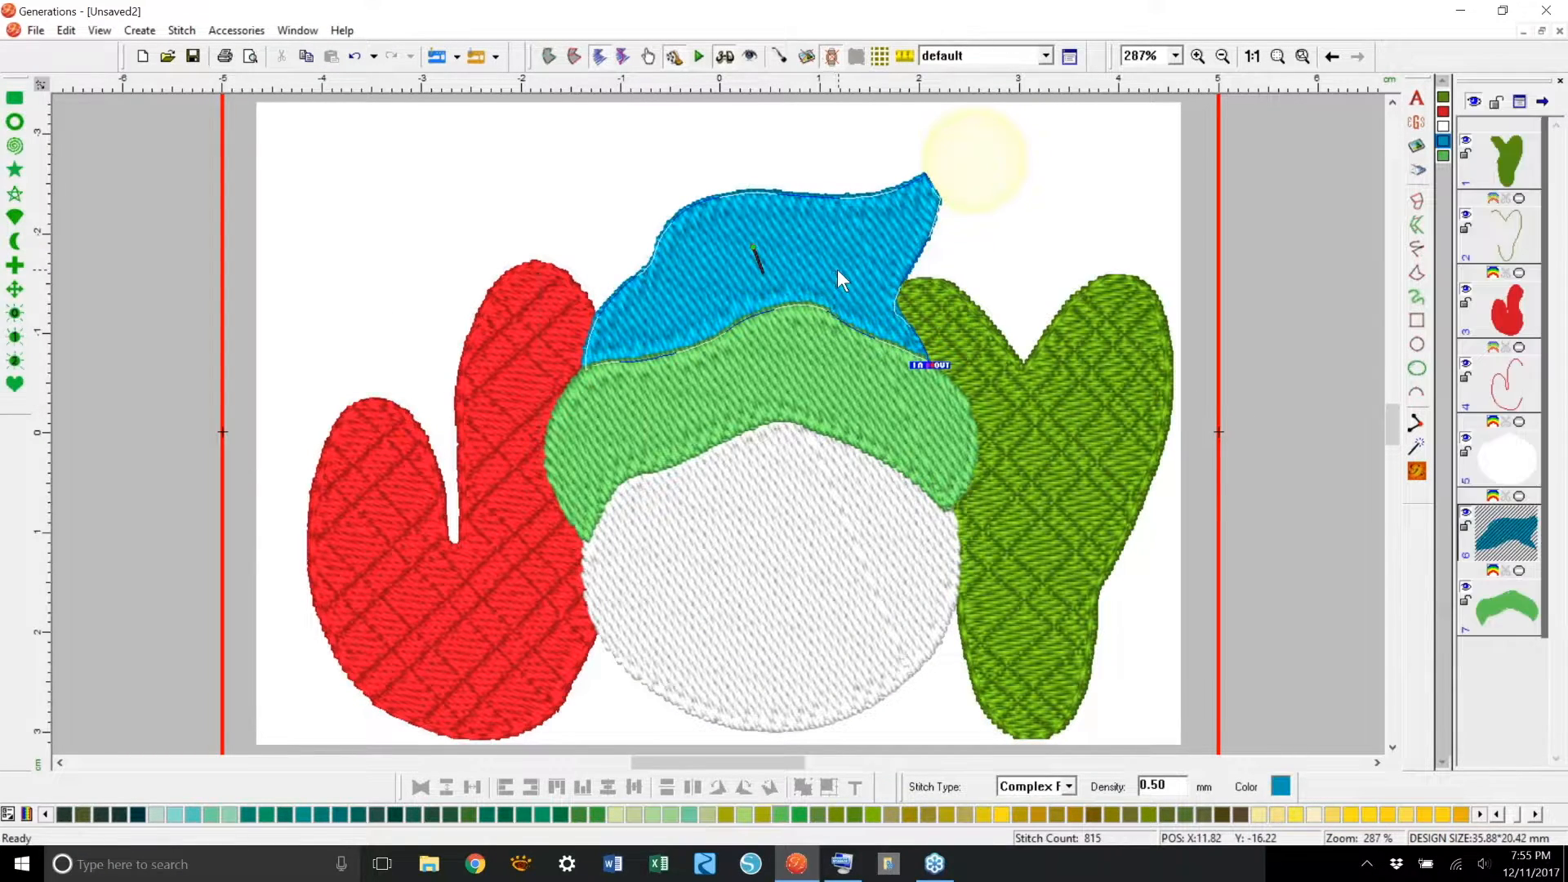
pyautogui.click(841, 353)
pyautogui.click(870, 308)
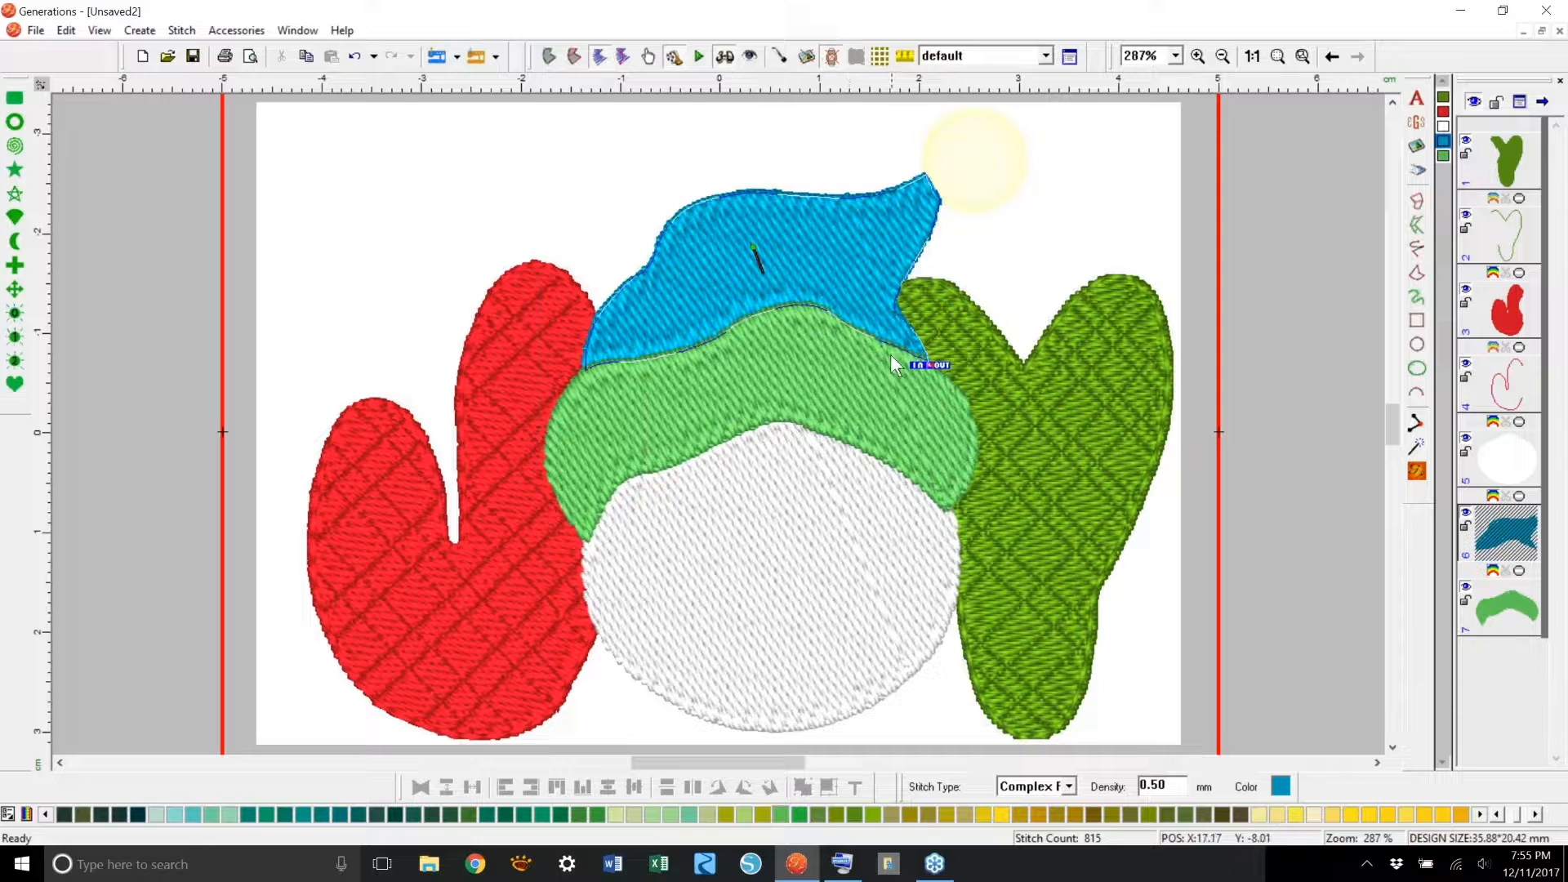
# Step: Cut the green brim's shape out of the white face as a void using the existing area, and regenerate the face's stitches
pyautogui.click(845, 529)
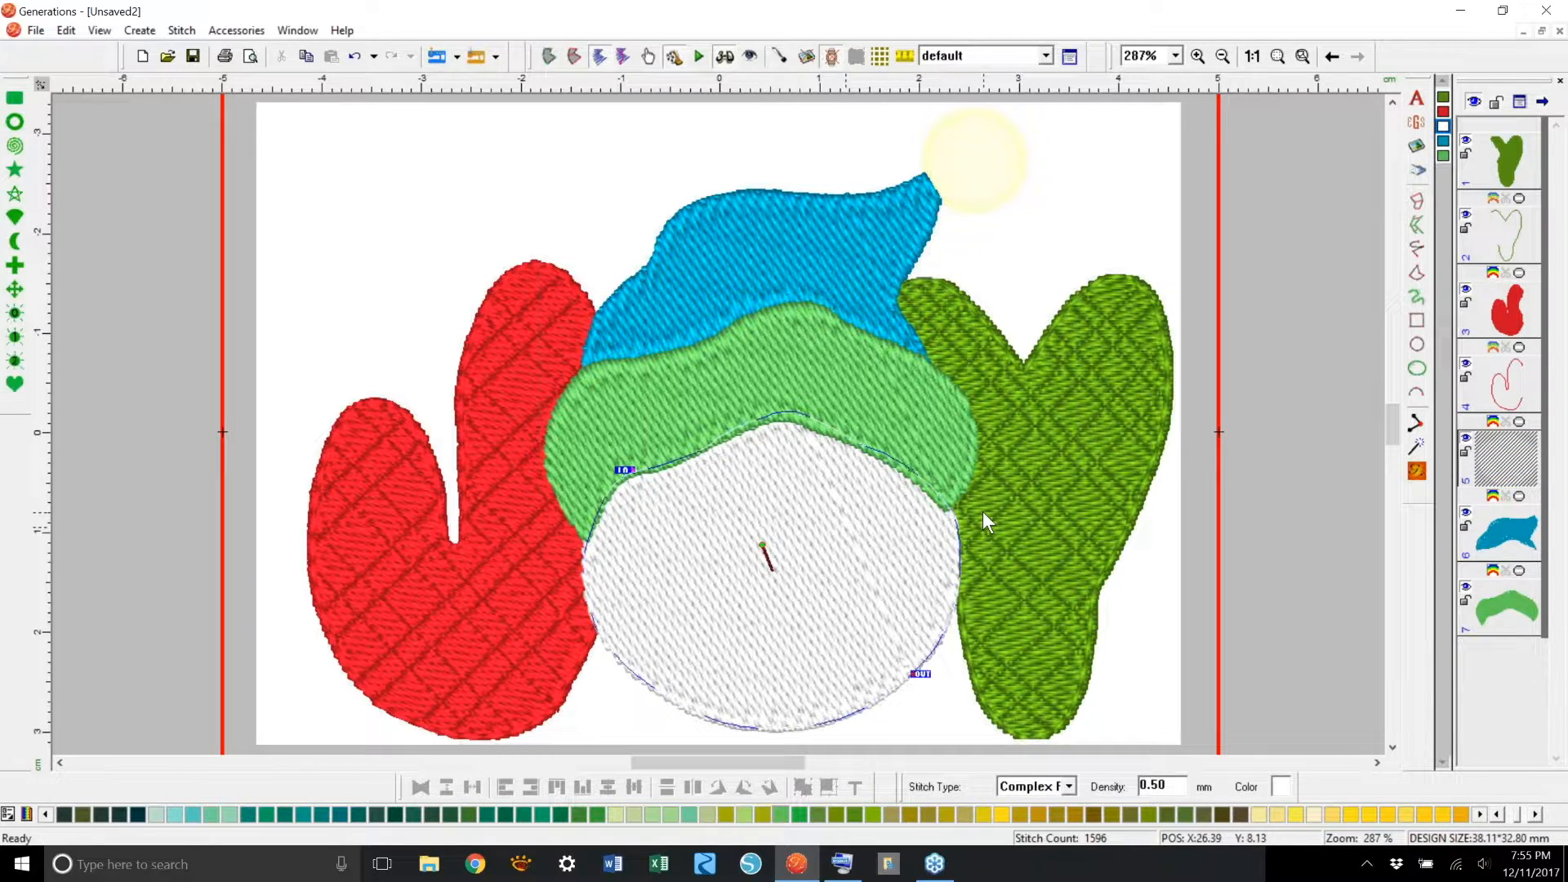
pyautogui.click(547, 57)
pyautogui.rightClick(825, 542)
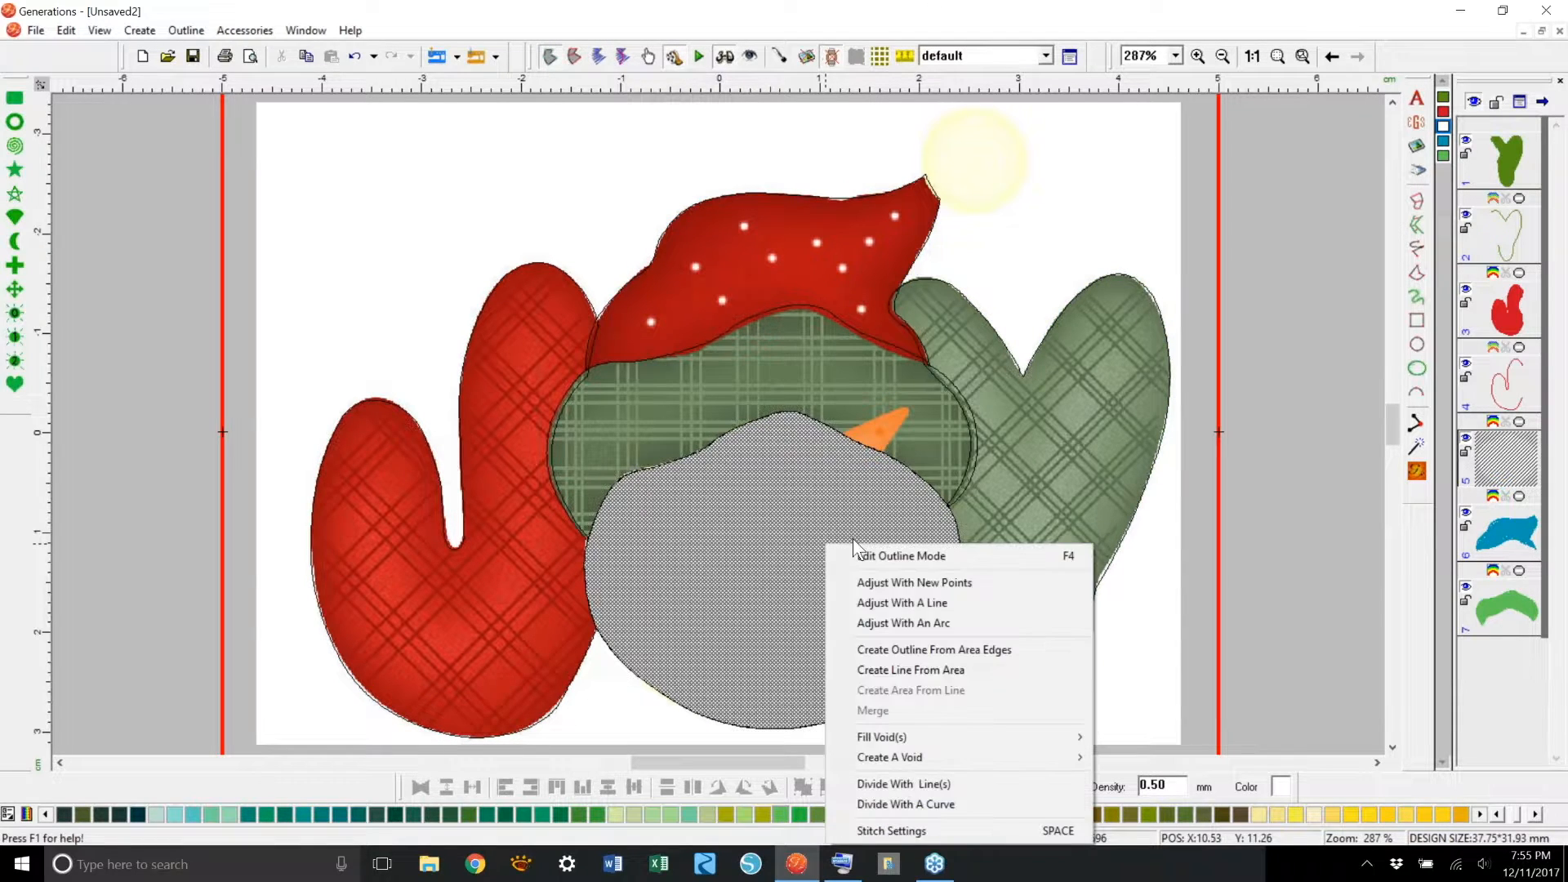
pyautogui.moveTo(926, 758)
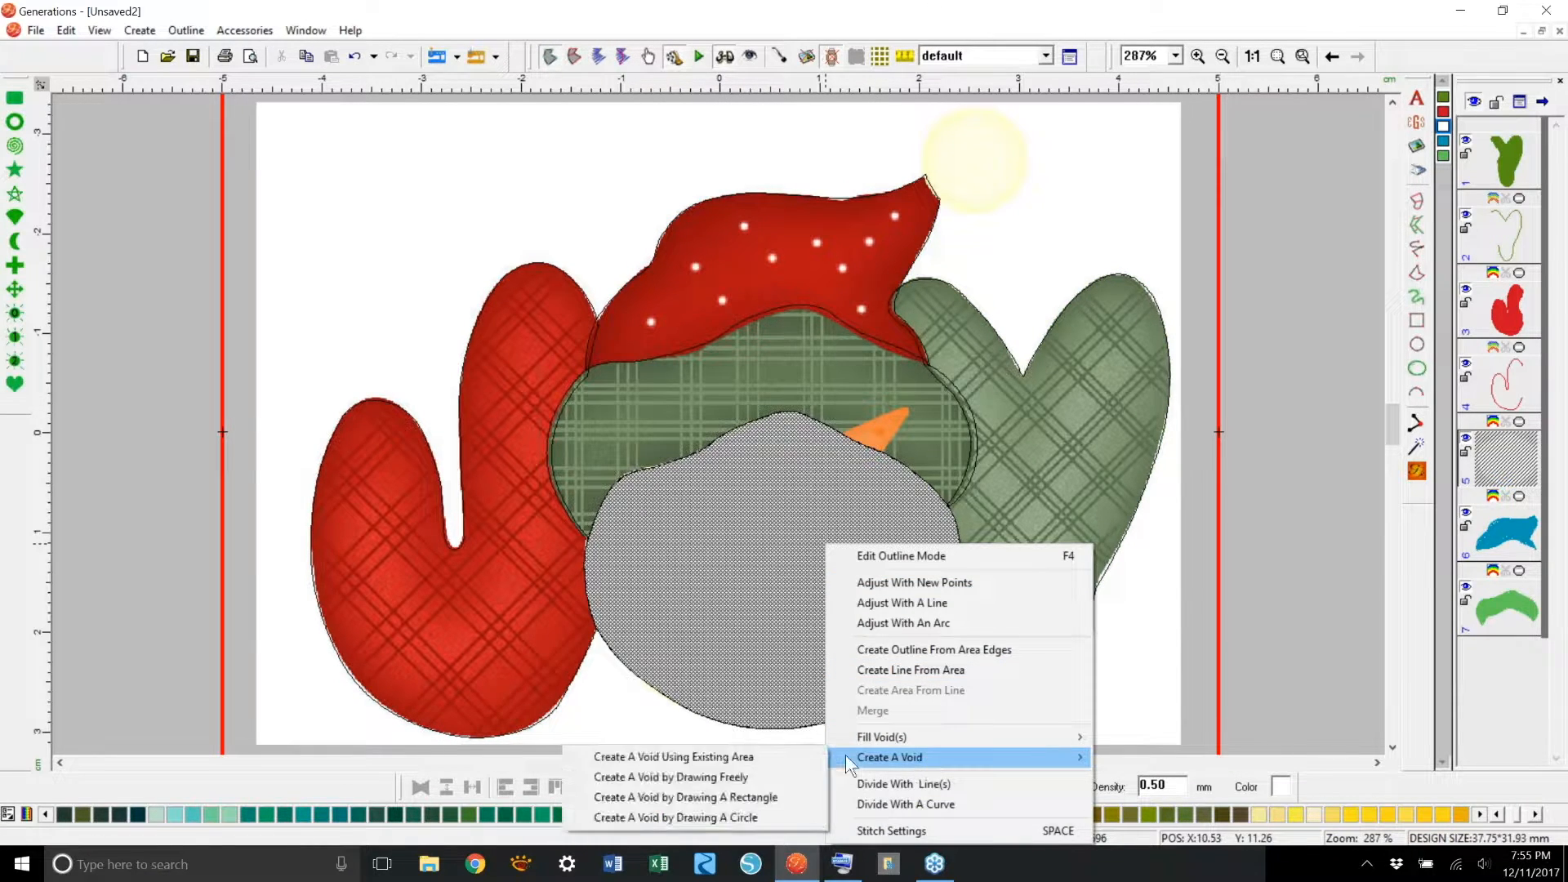
pyautogui.click(786, 757)
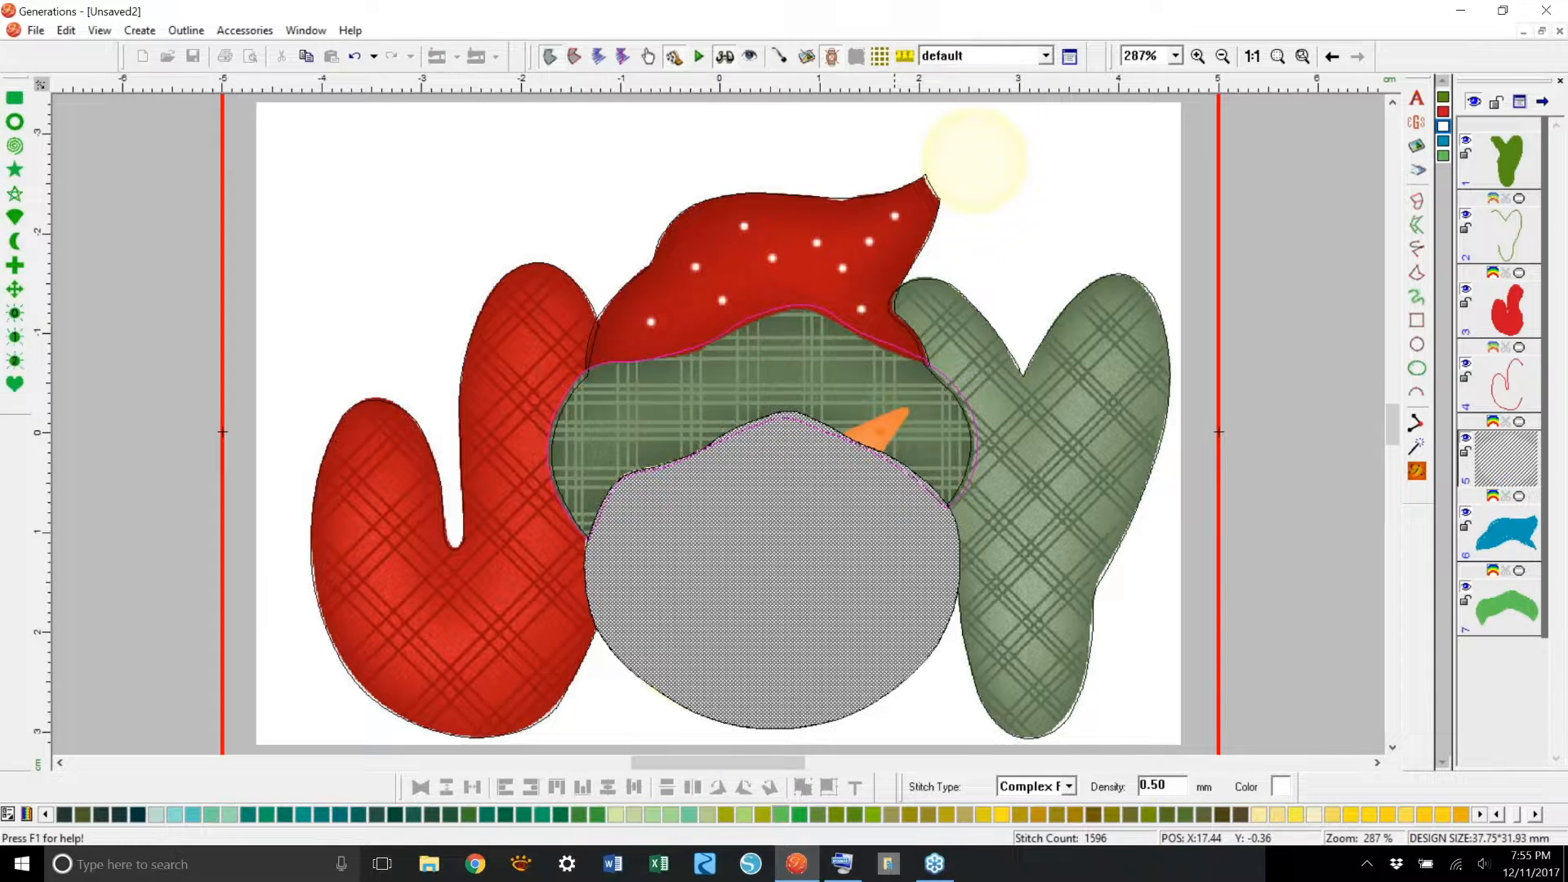
pyautogui.click(905, 455)
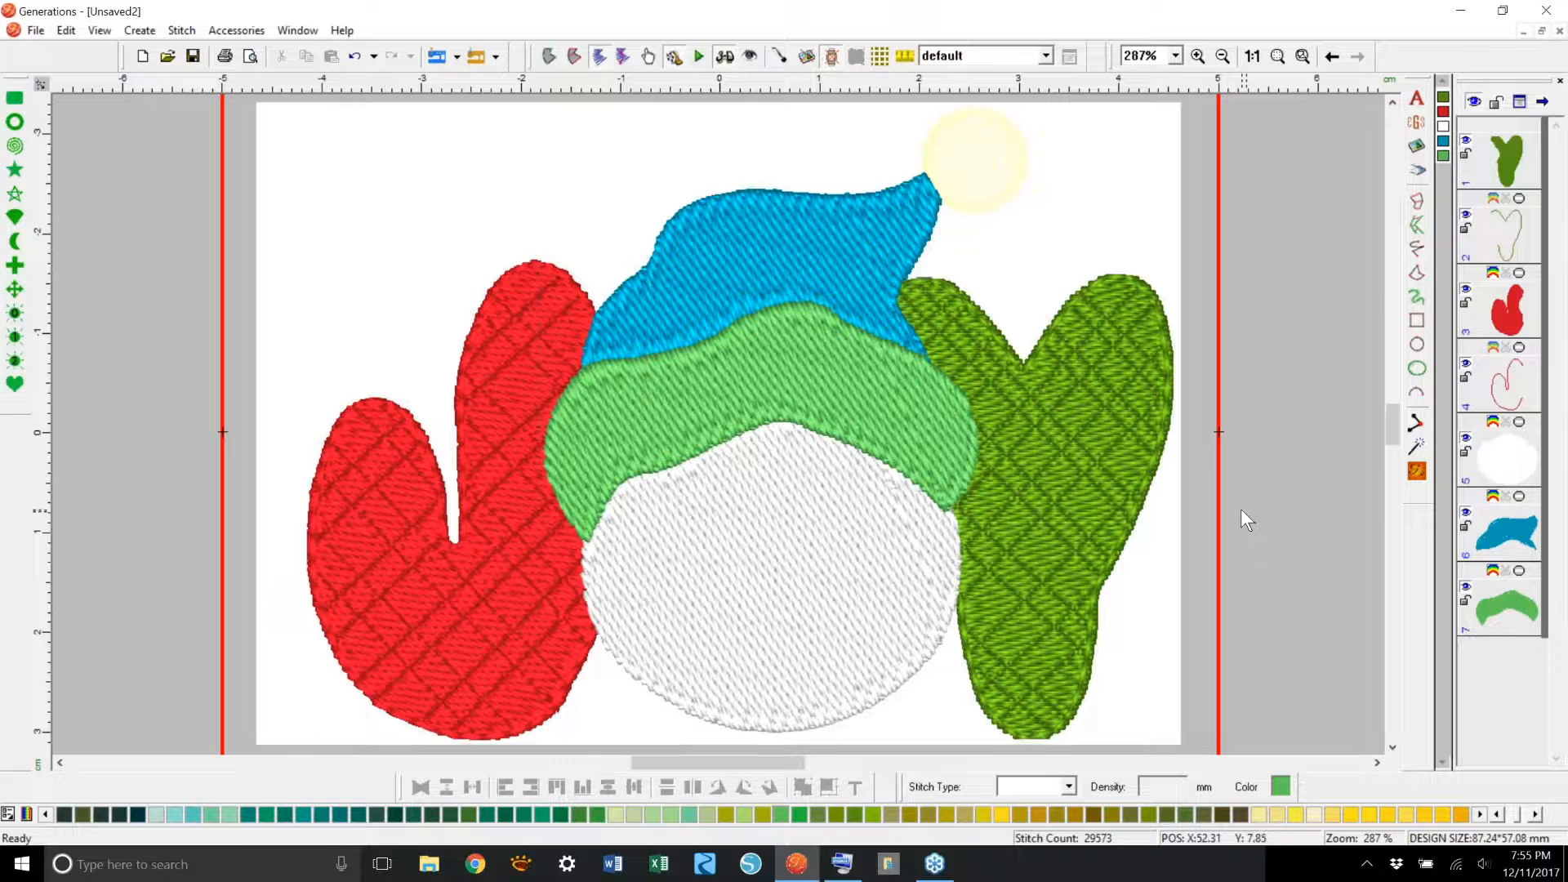
# Step: Create voids in the red letter J from the overlapping hat and face areas, and regenerate its stitches
pyautogui.click(1000, 405)
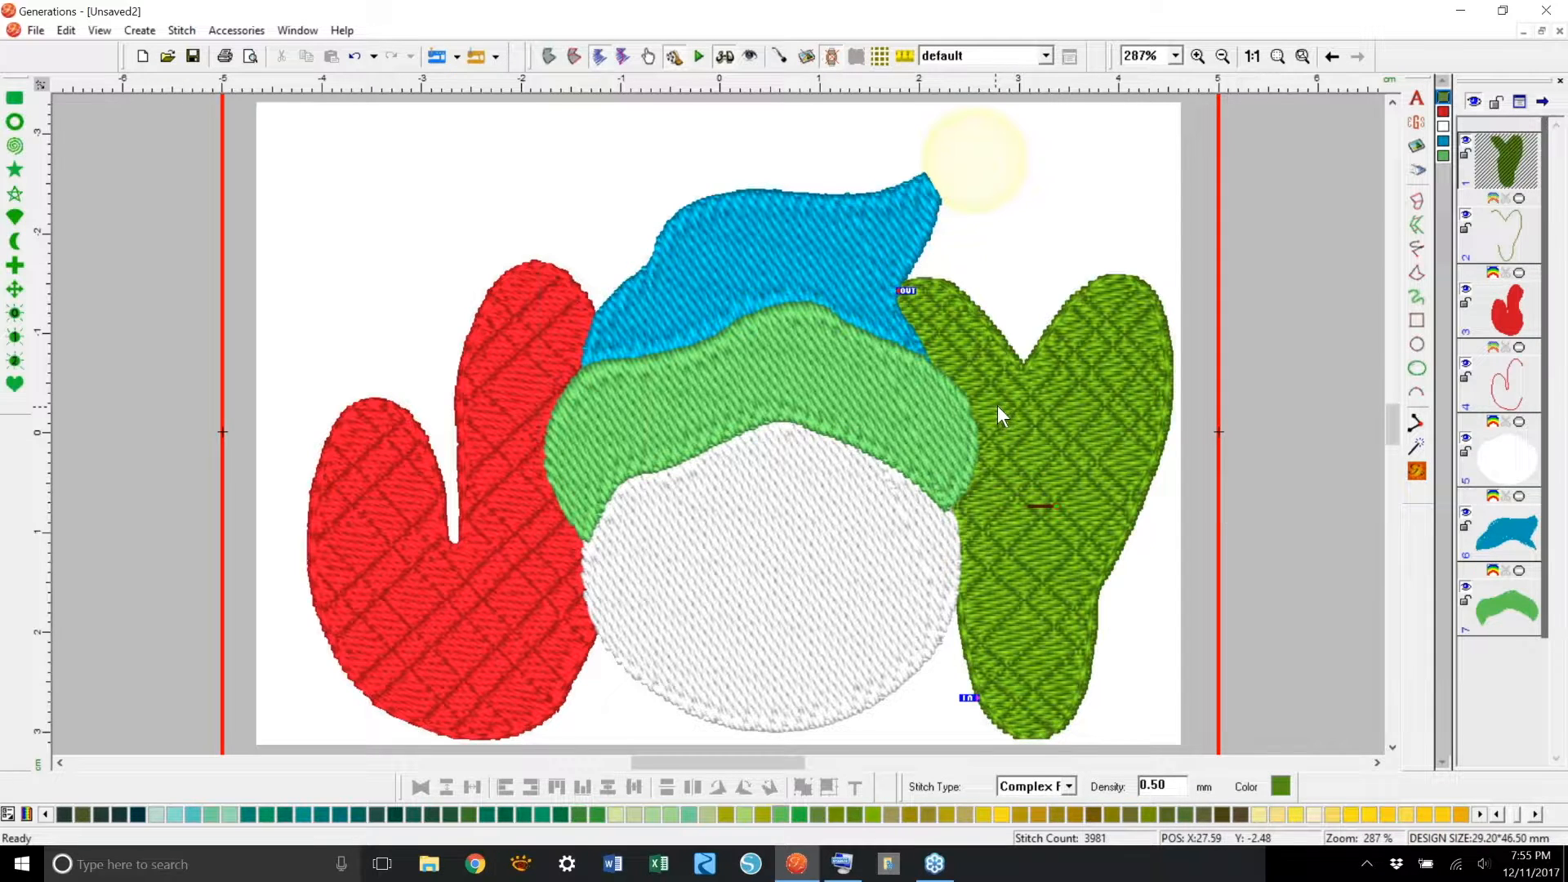
pyautogui.click(531, 384)
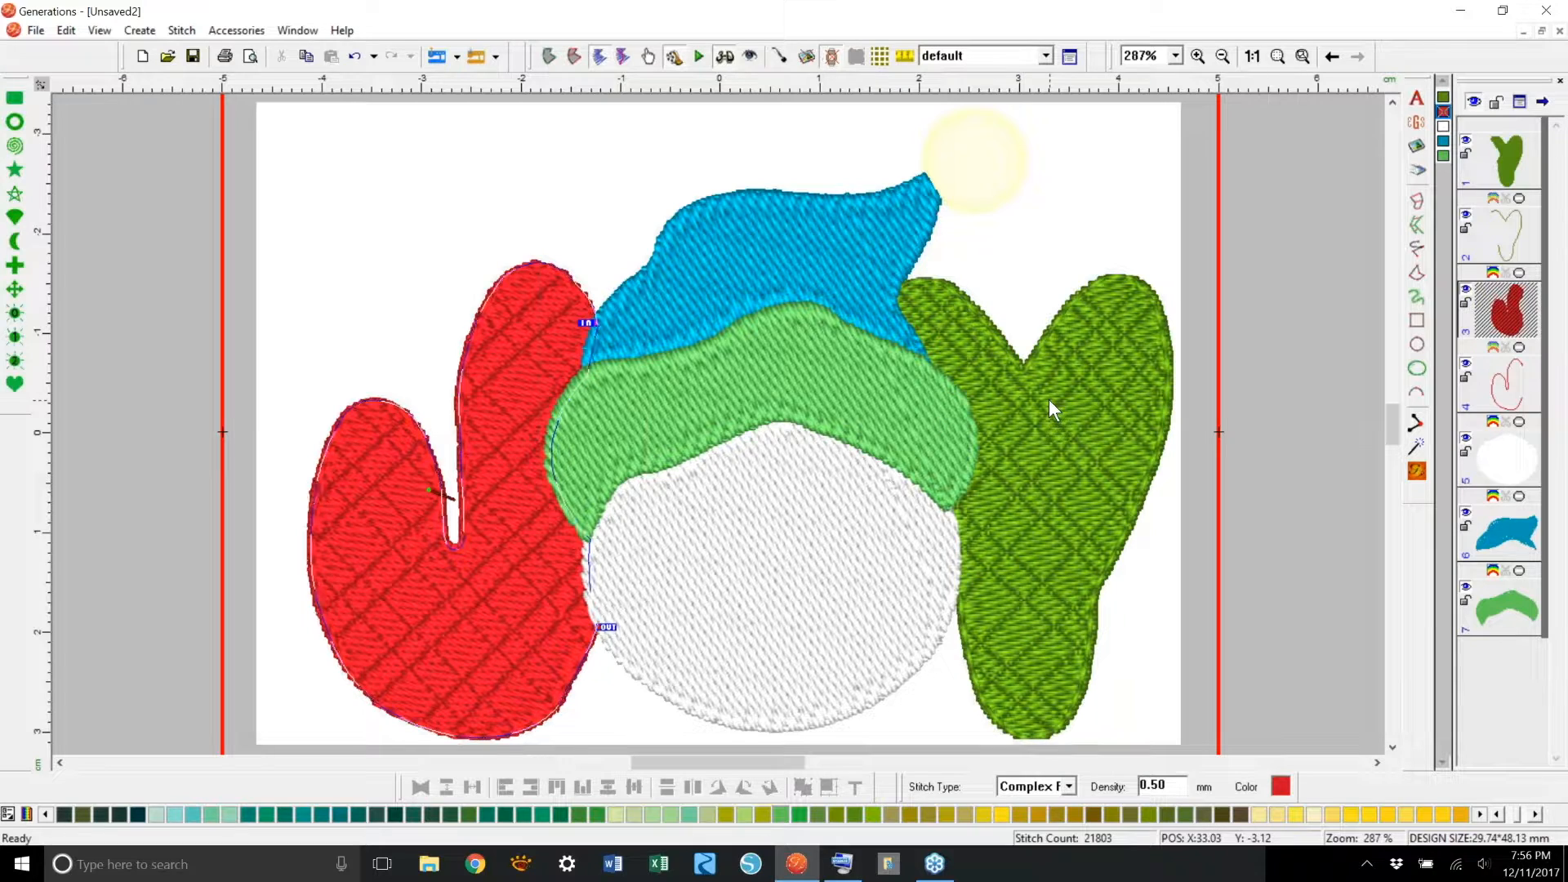
pyautogui.click(549, 56)
pyautogui.rightClick(526, 454)
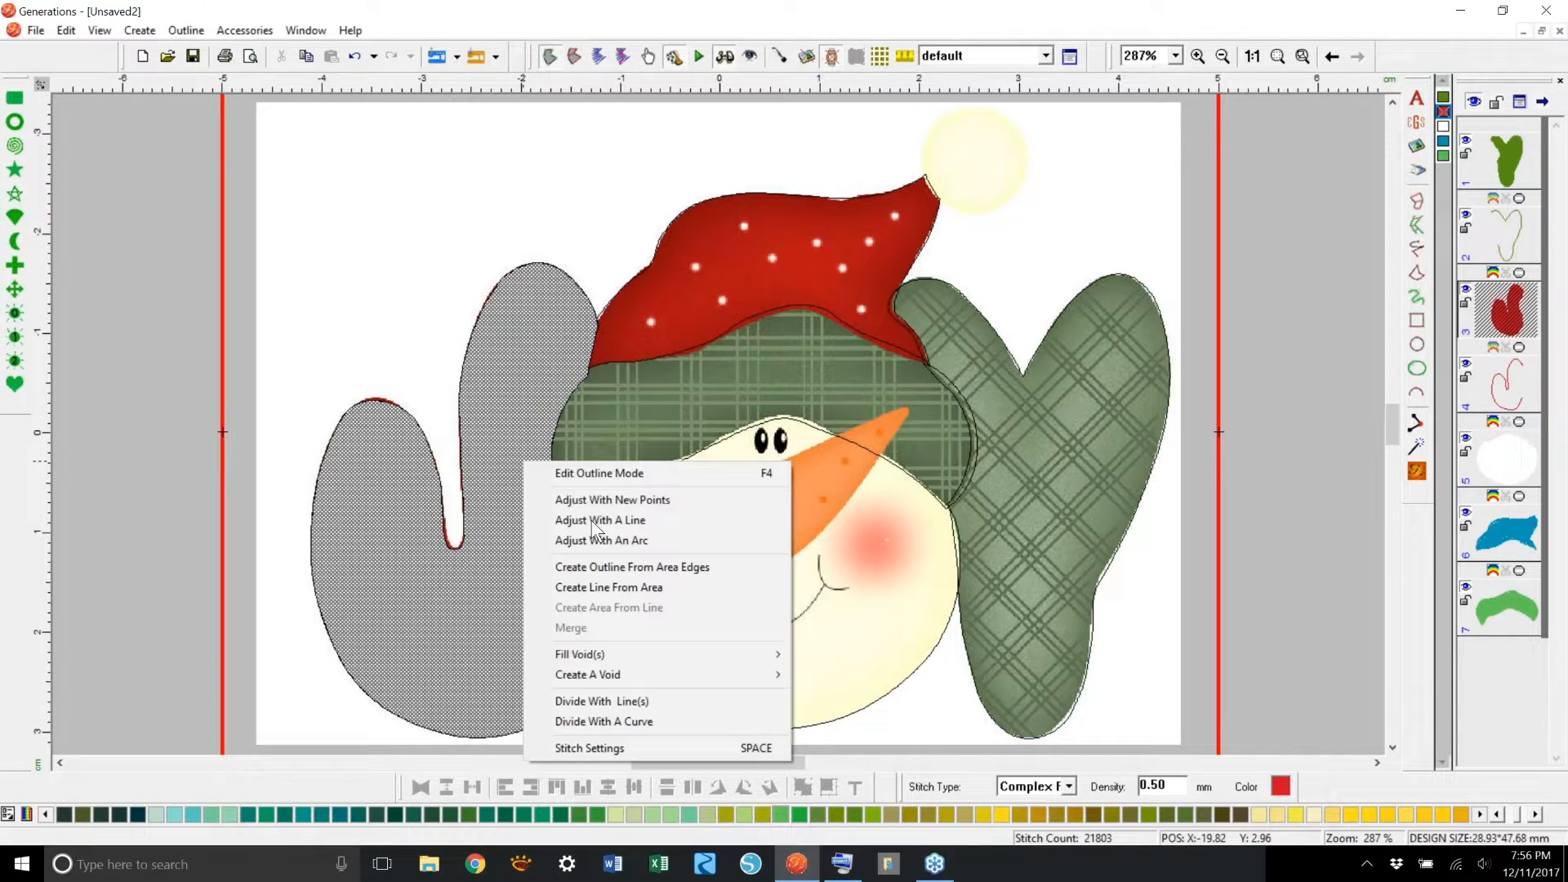
pyautogui.moveTo(615, 673)
pyautogui.click(375, 672)
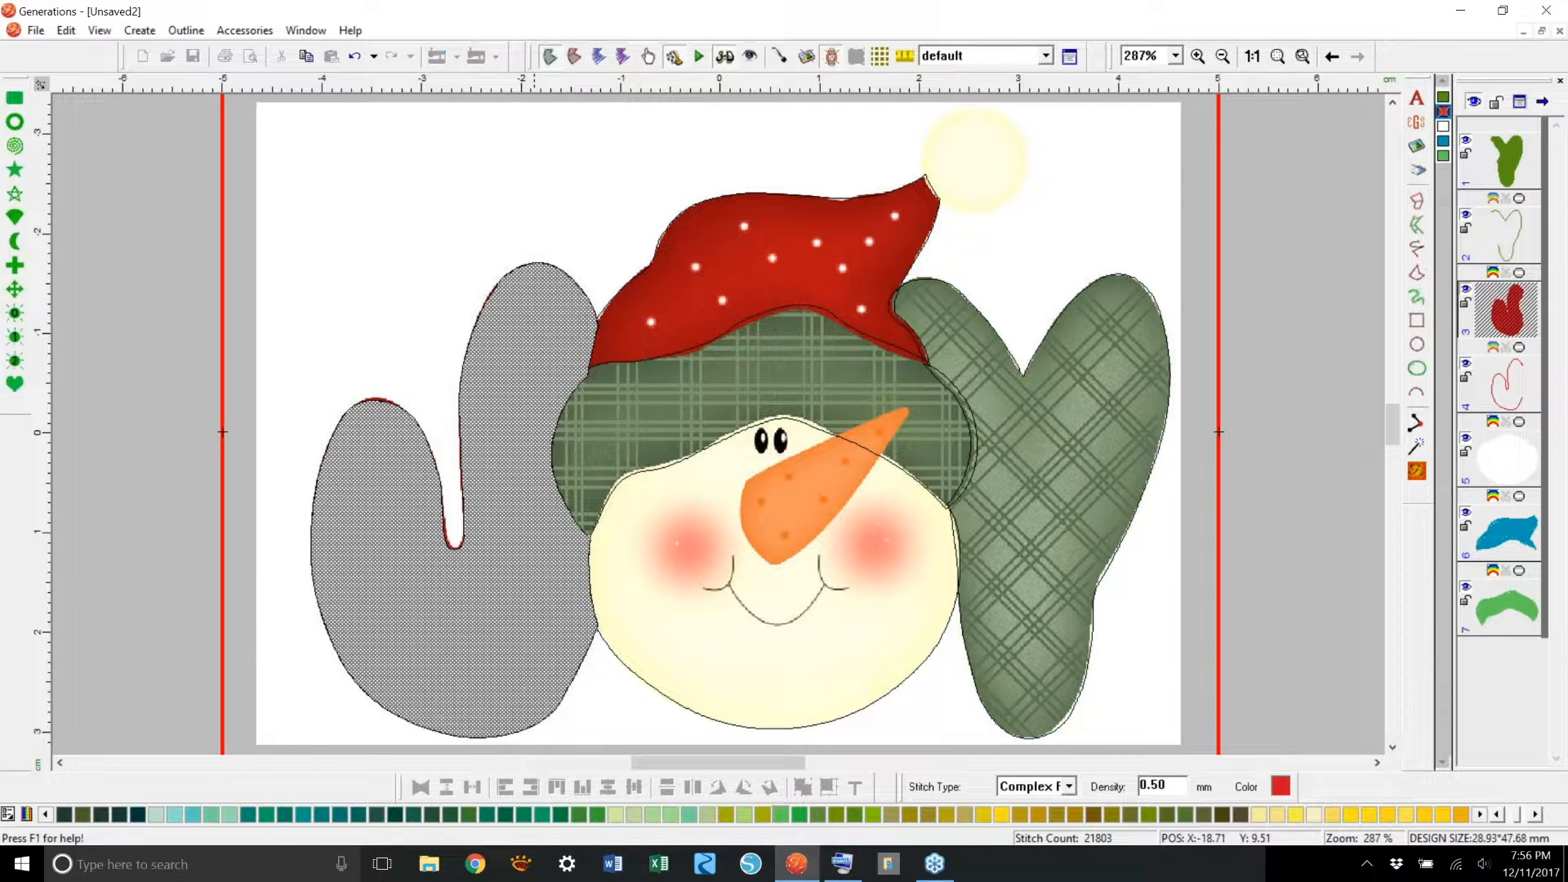
pyautogui.click(569, 489)
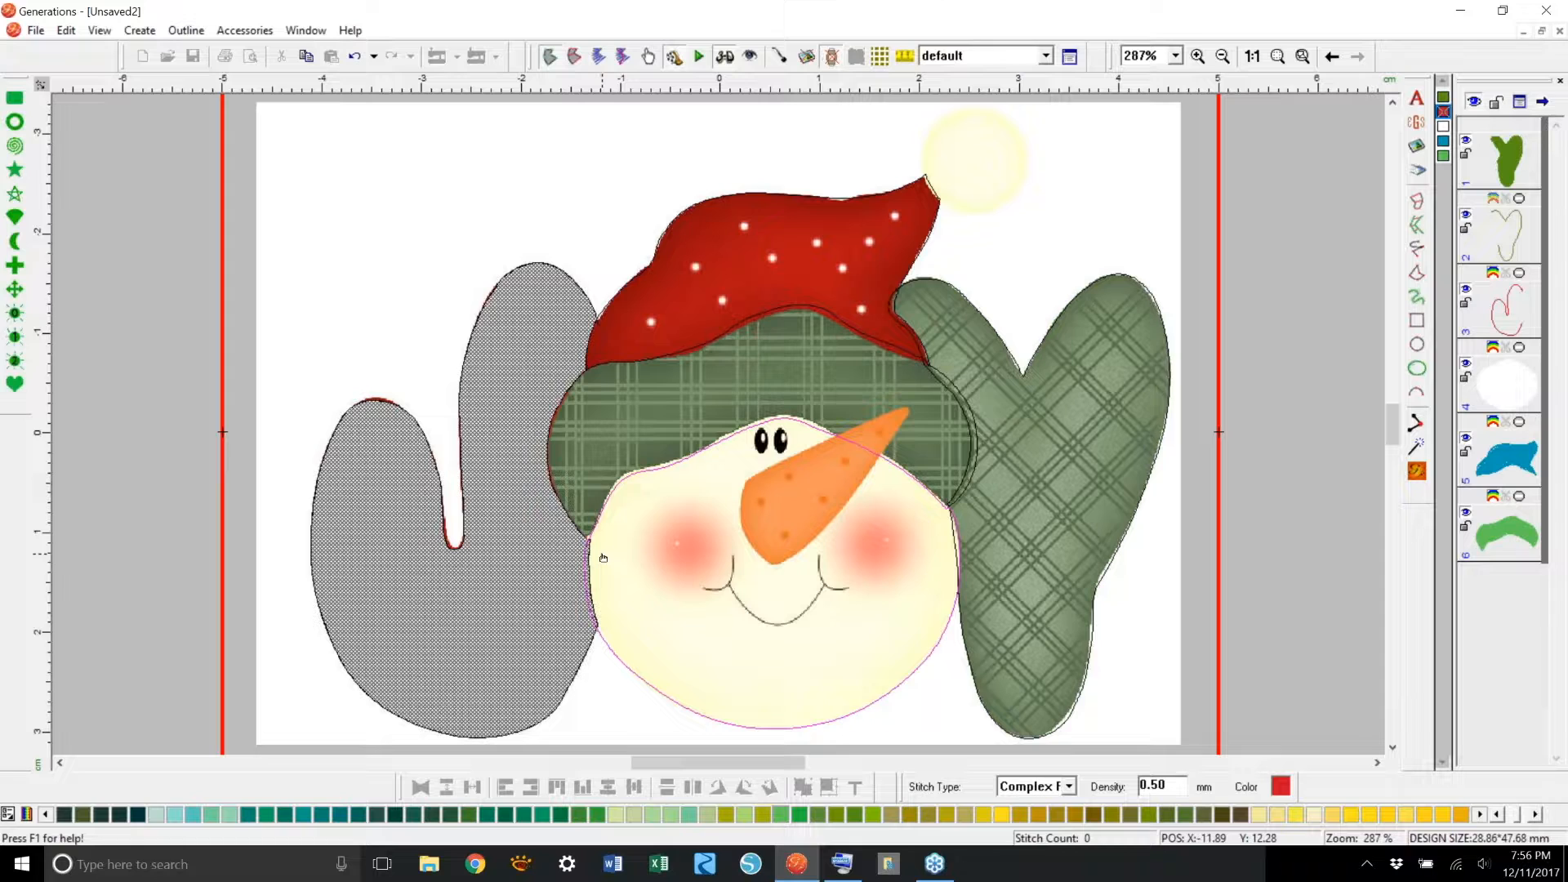
pyautogui.click(1417, 470)
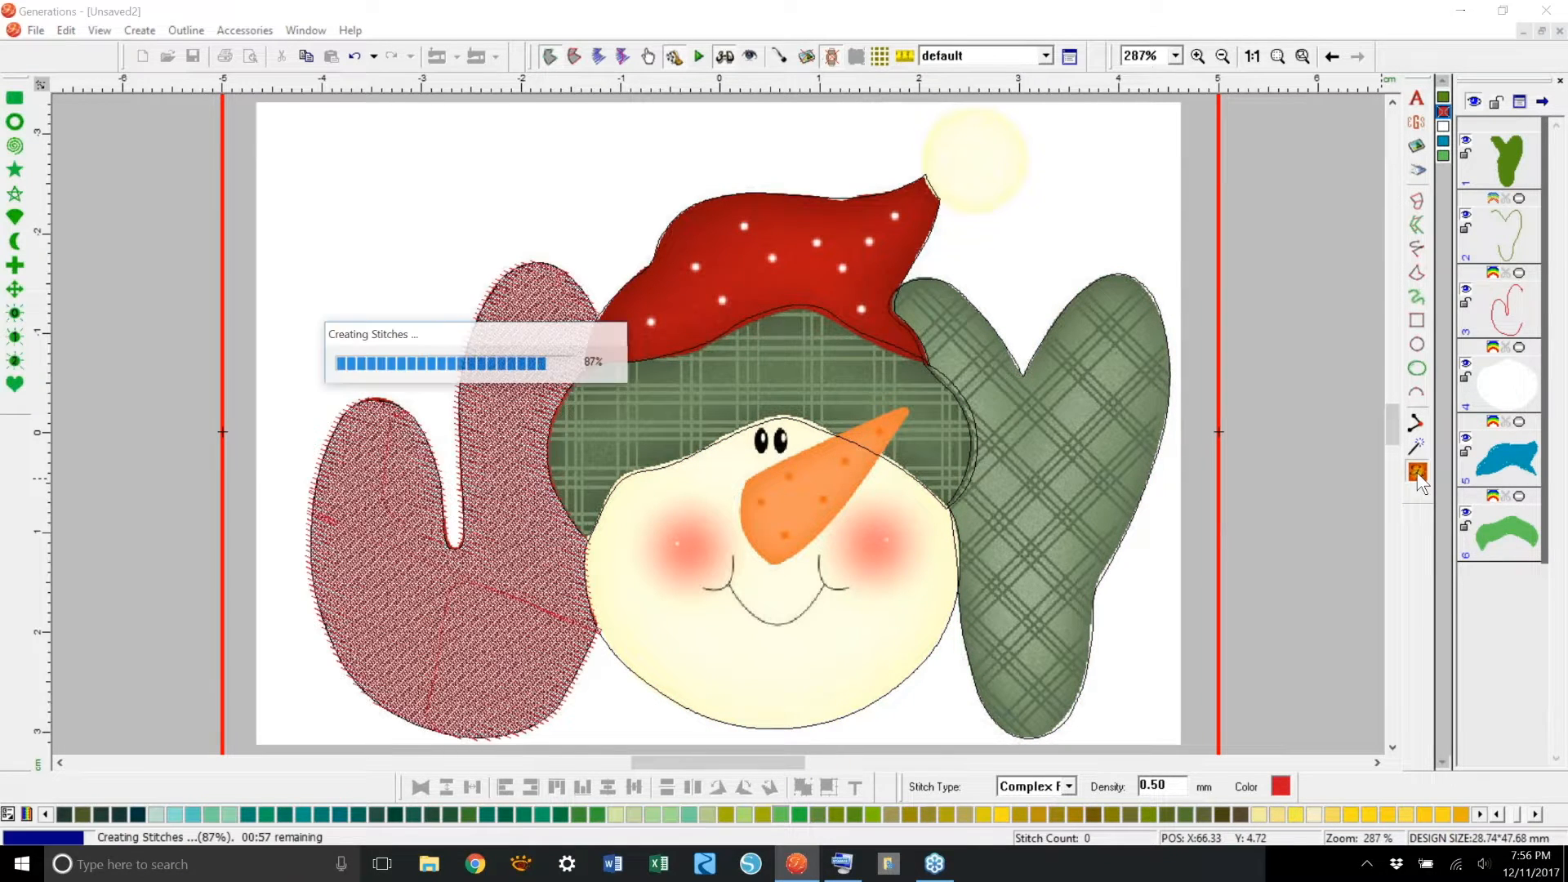
# Step: Create voids in the green letter Y from the overlapping hat and face areas, and regenerate its stitches
pyautogui.click(1052, 393)
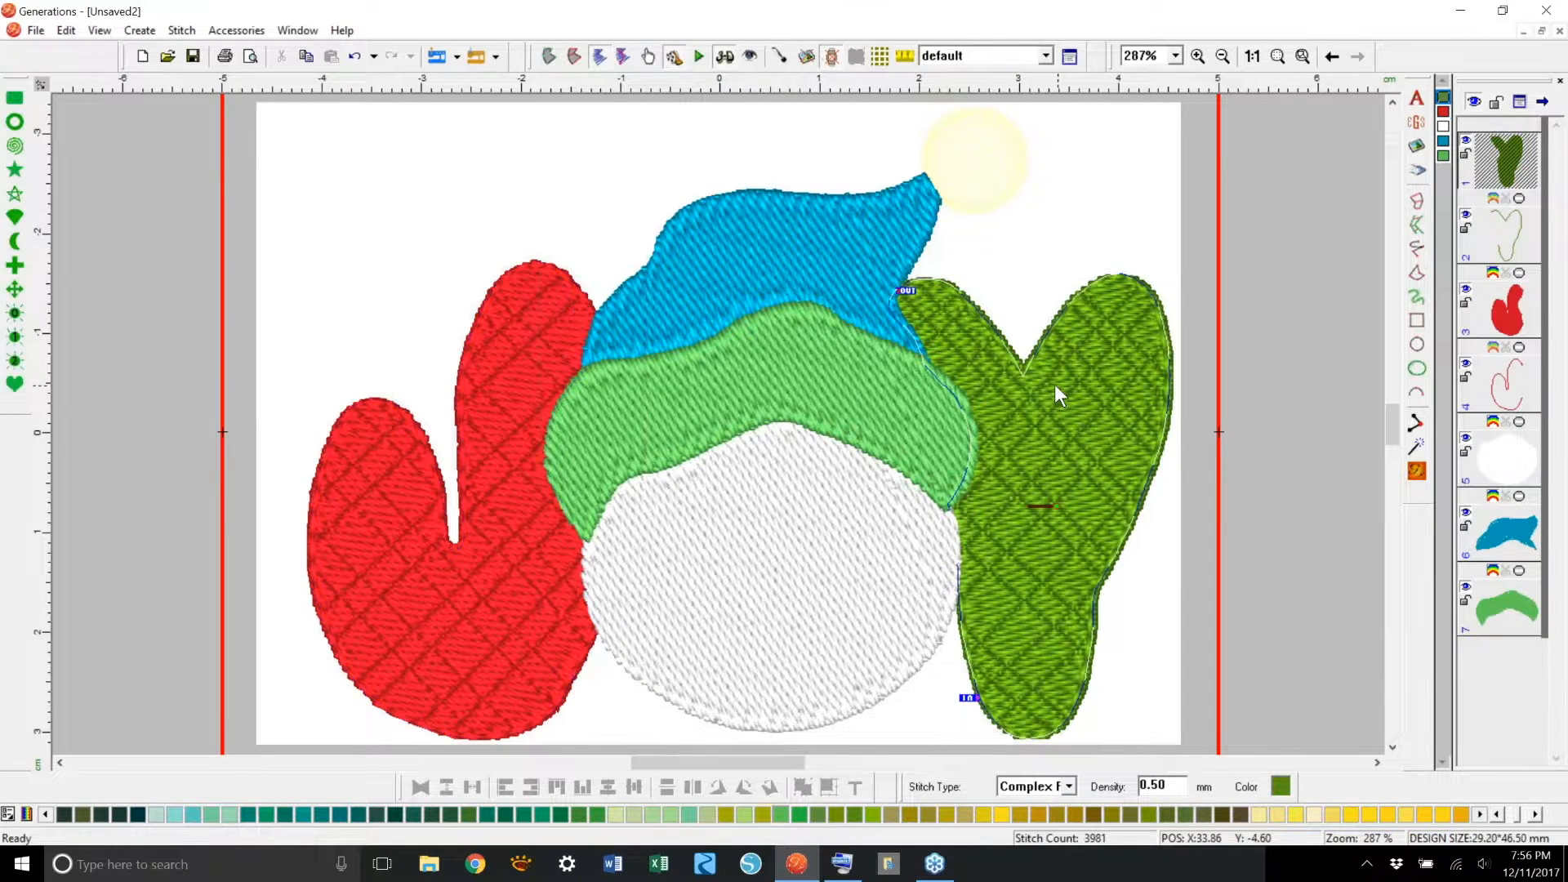
pyautogui.click(549, 59)
pyautogui.rightClick(997, 414)
pyautogui.moveTo(1086, 624)
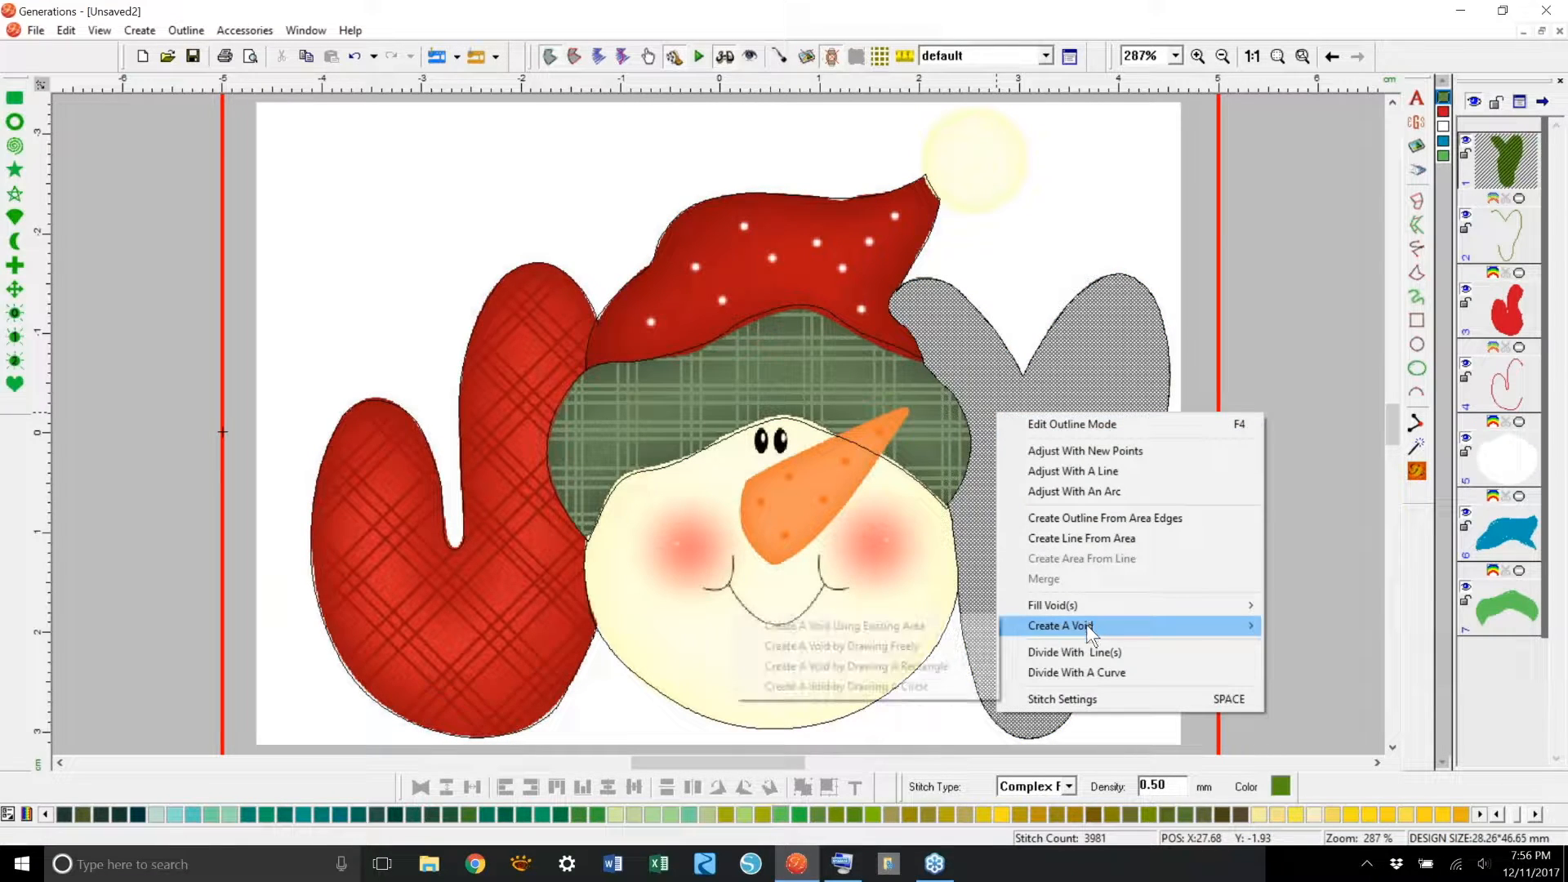
pyautogui.click(984, 627)
pyautogui.click(902, 336)
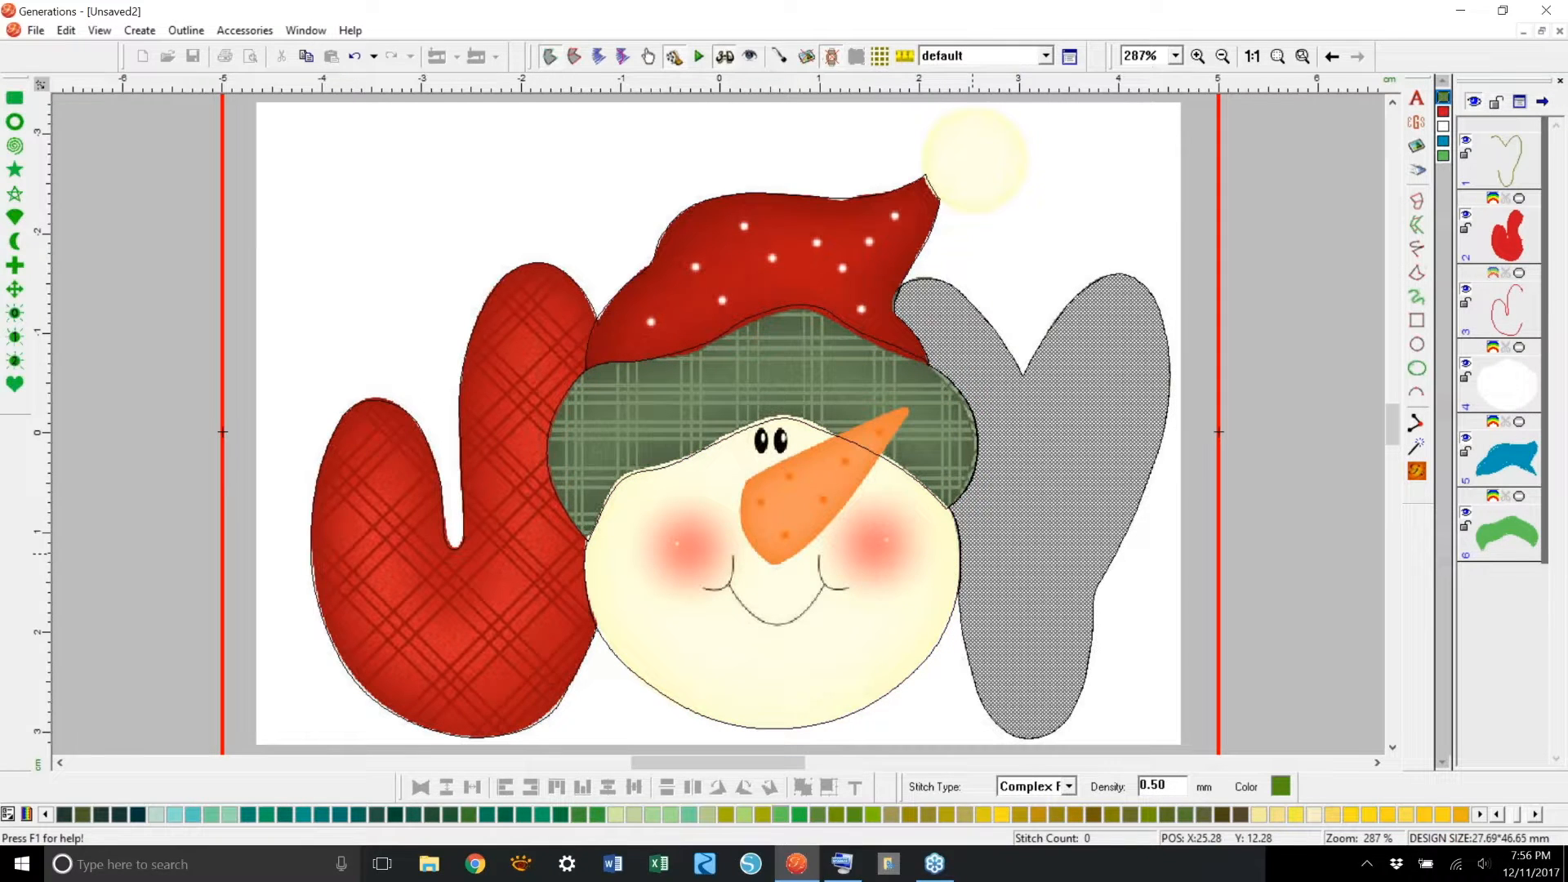
pyautogui.click(1418, 472)
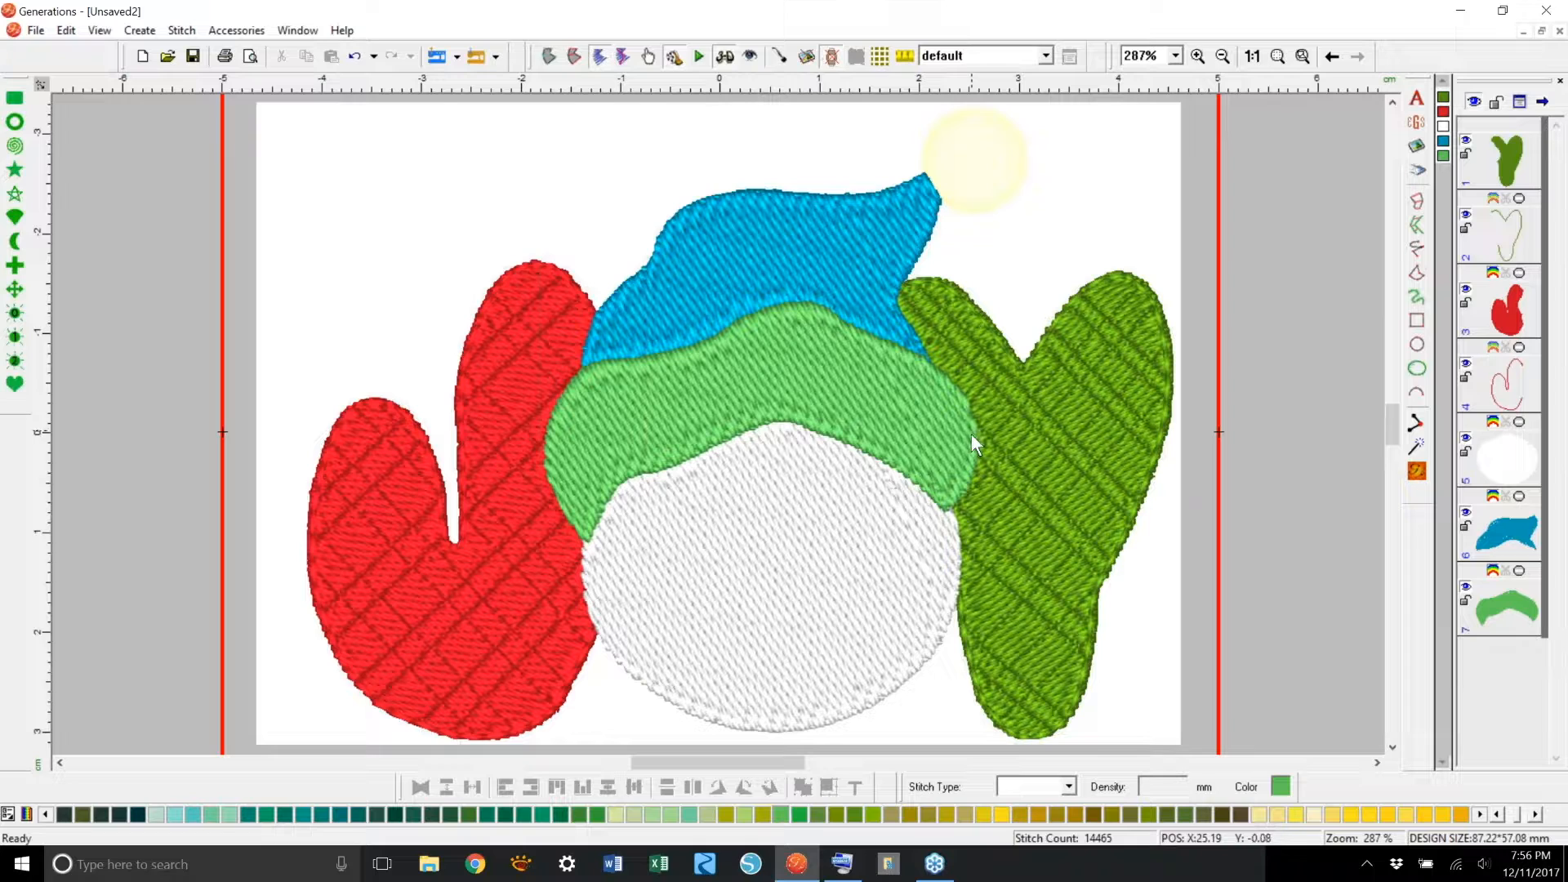
# Step: Rotate the green brim's stitch angle to slant diagonally opposite to the crown and face stitches, regenerating the brim's stitches
pyautogui.click(908, 419)
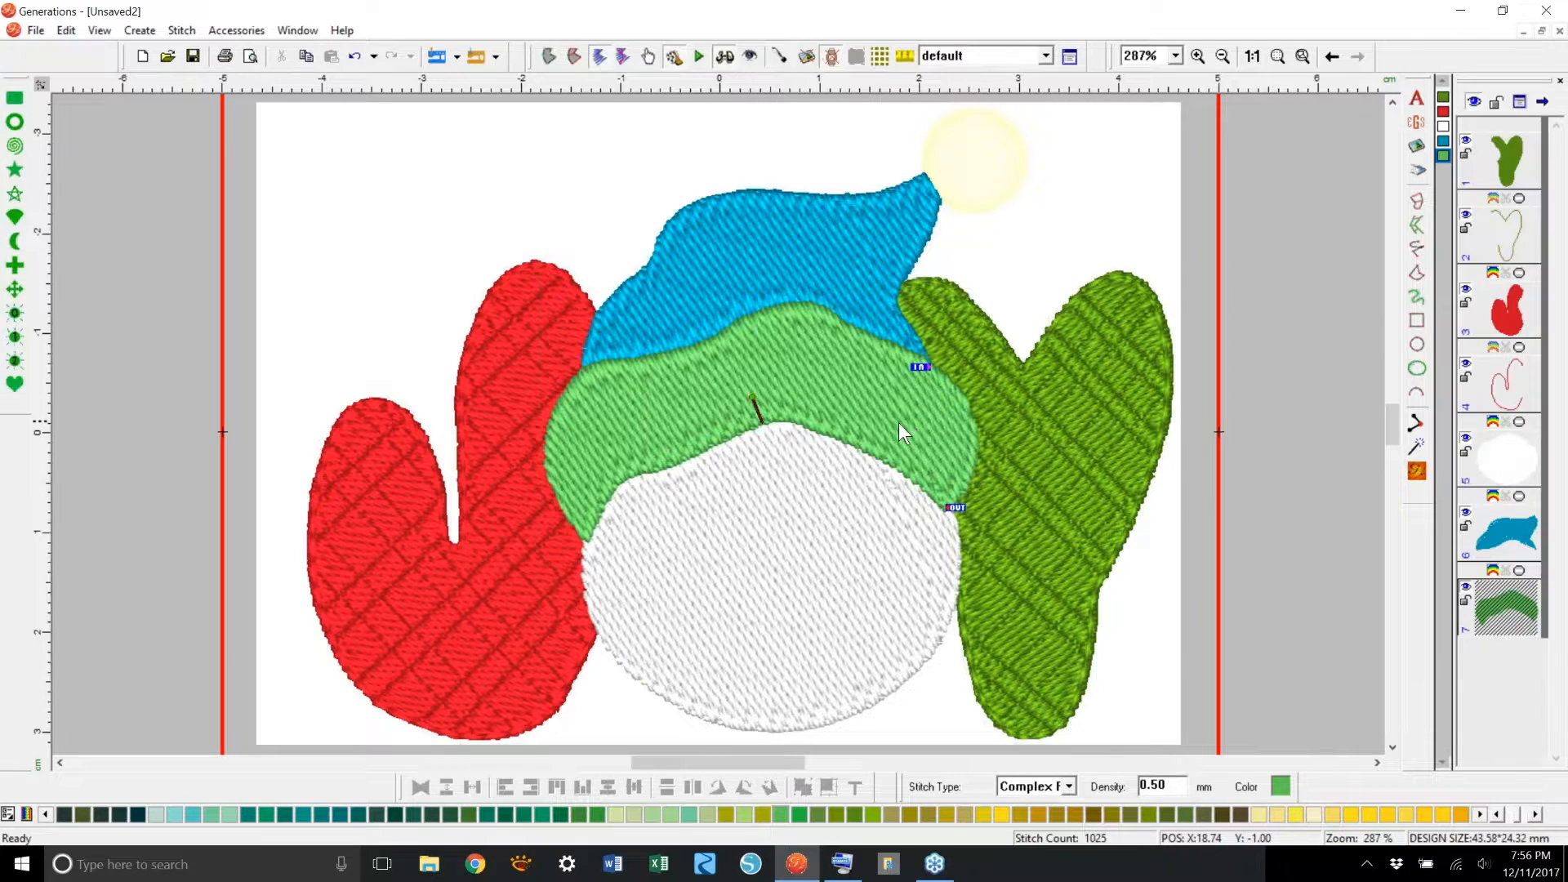
pyautogui.click(802, 409)
pyautogui.click(1417, 472)
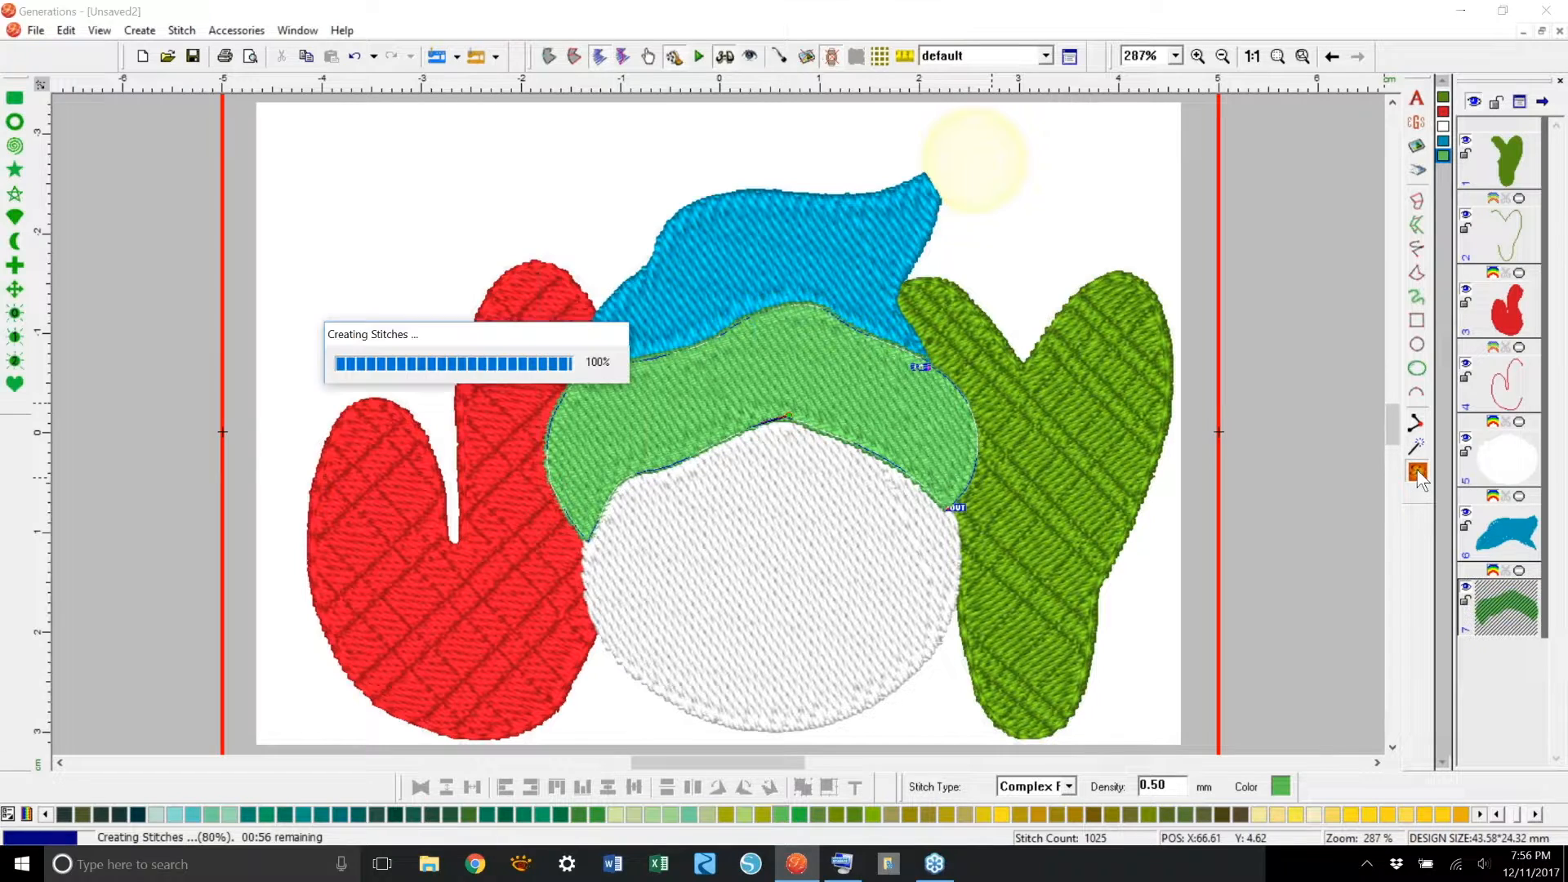
pyautogui.moveTo(790, 417); pyautogui.dragTo(741, 441)
pyautogui.click(1418, 472)
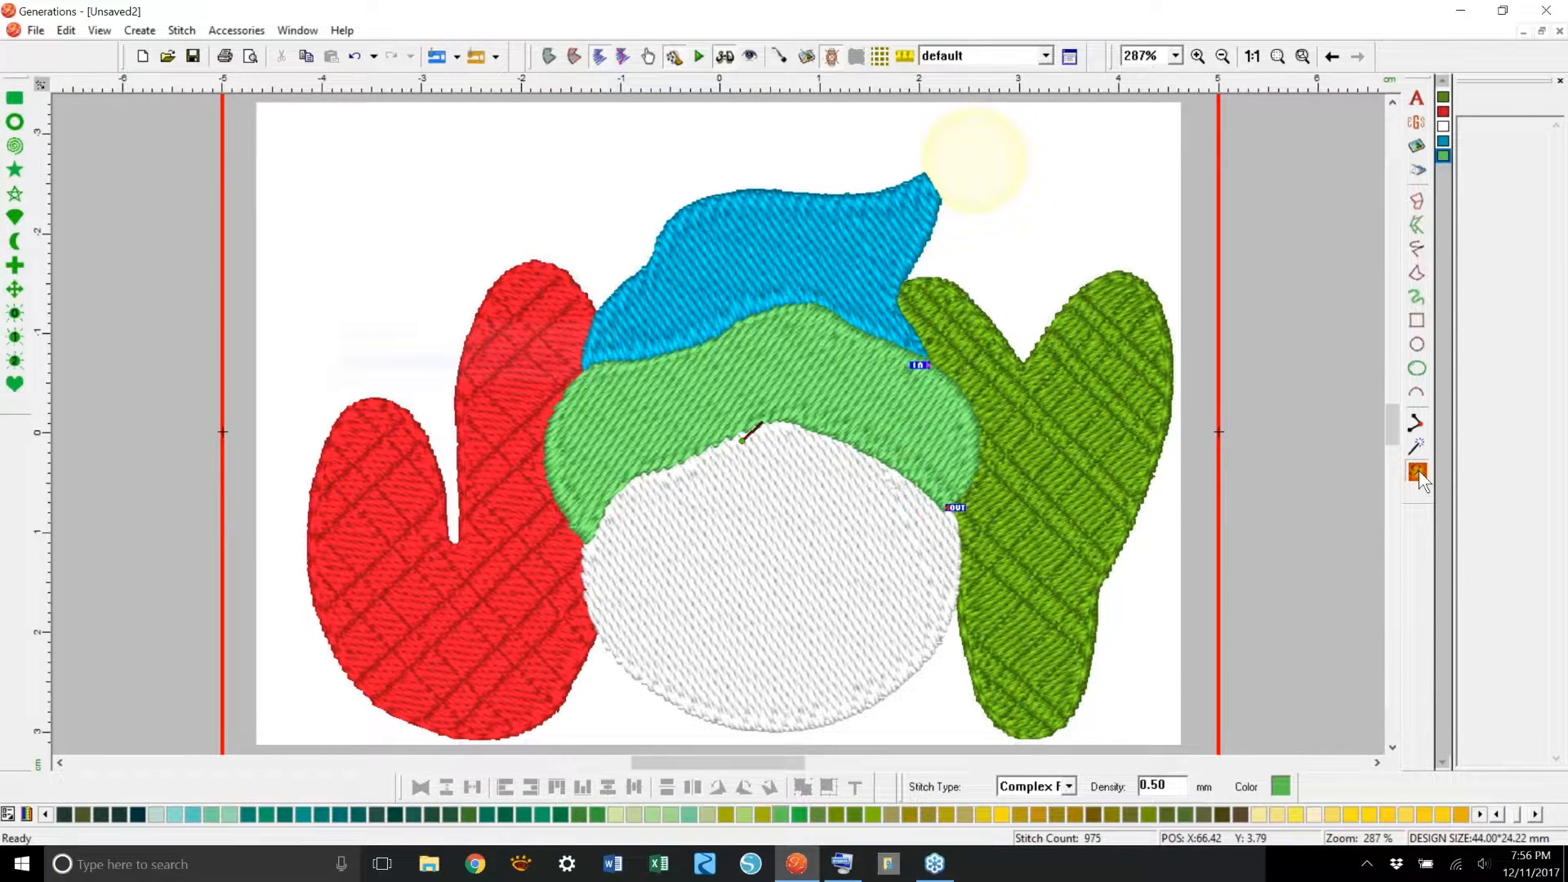
pyautogui.moveTo(742, 441); pyautogui.dragTo(735, 427)
pyautogui.click(1418, 472)
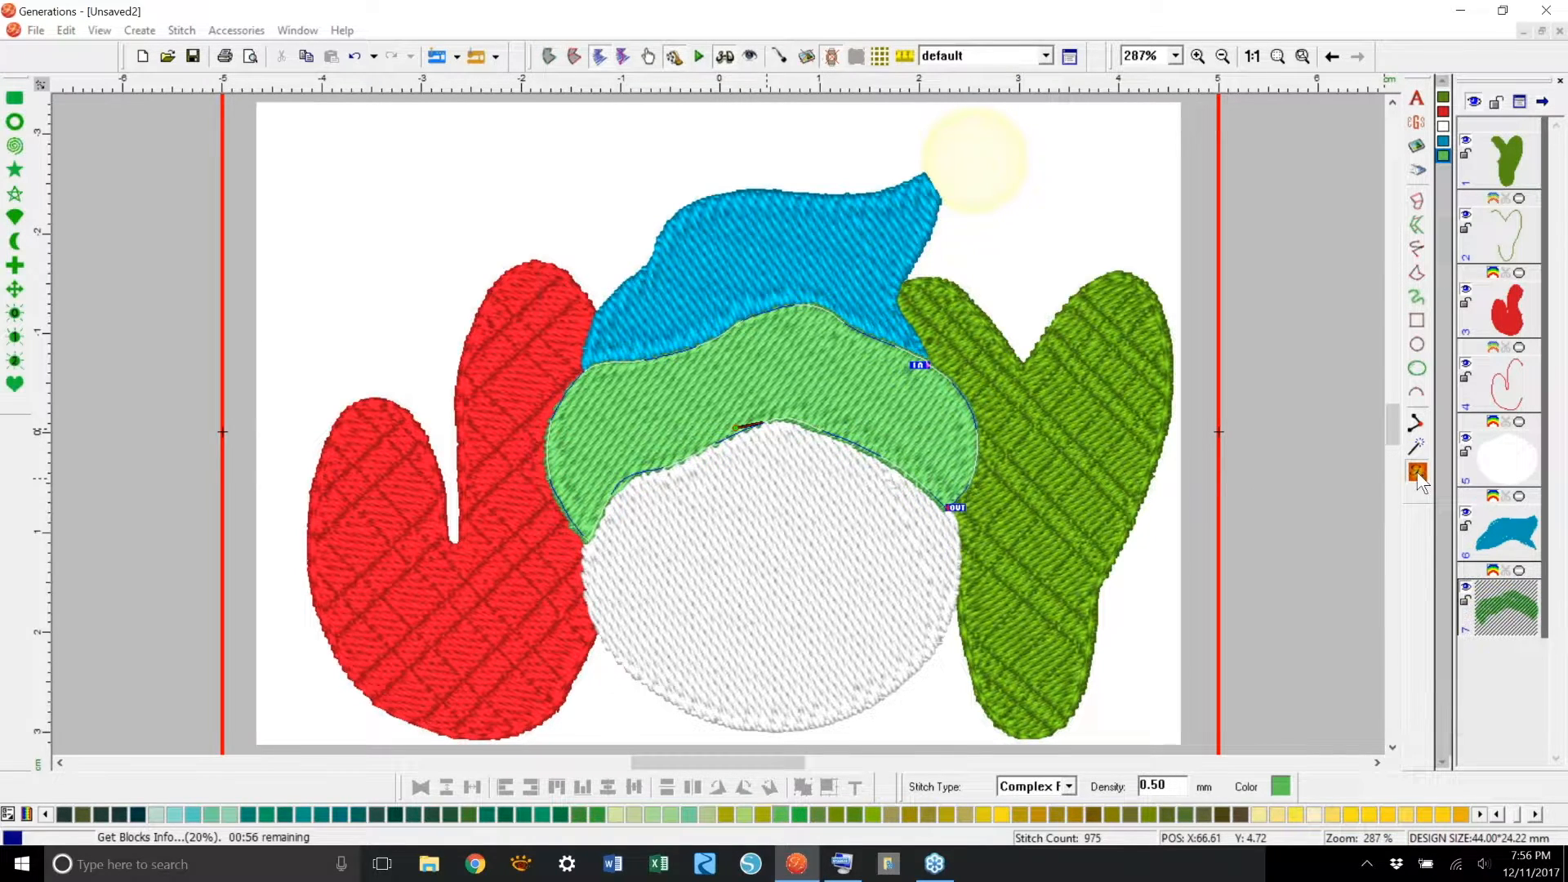
pyautogui.moveTo(734, 429); pyautogui.dragTo(739, 438)
pyautogui.click(1418, 472)
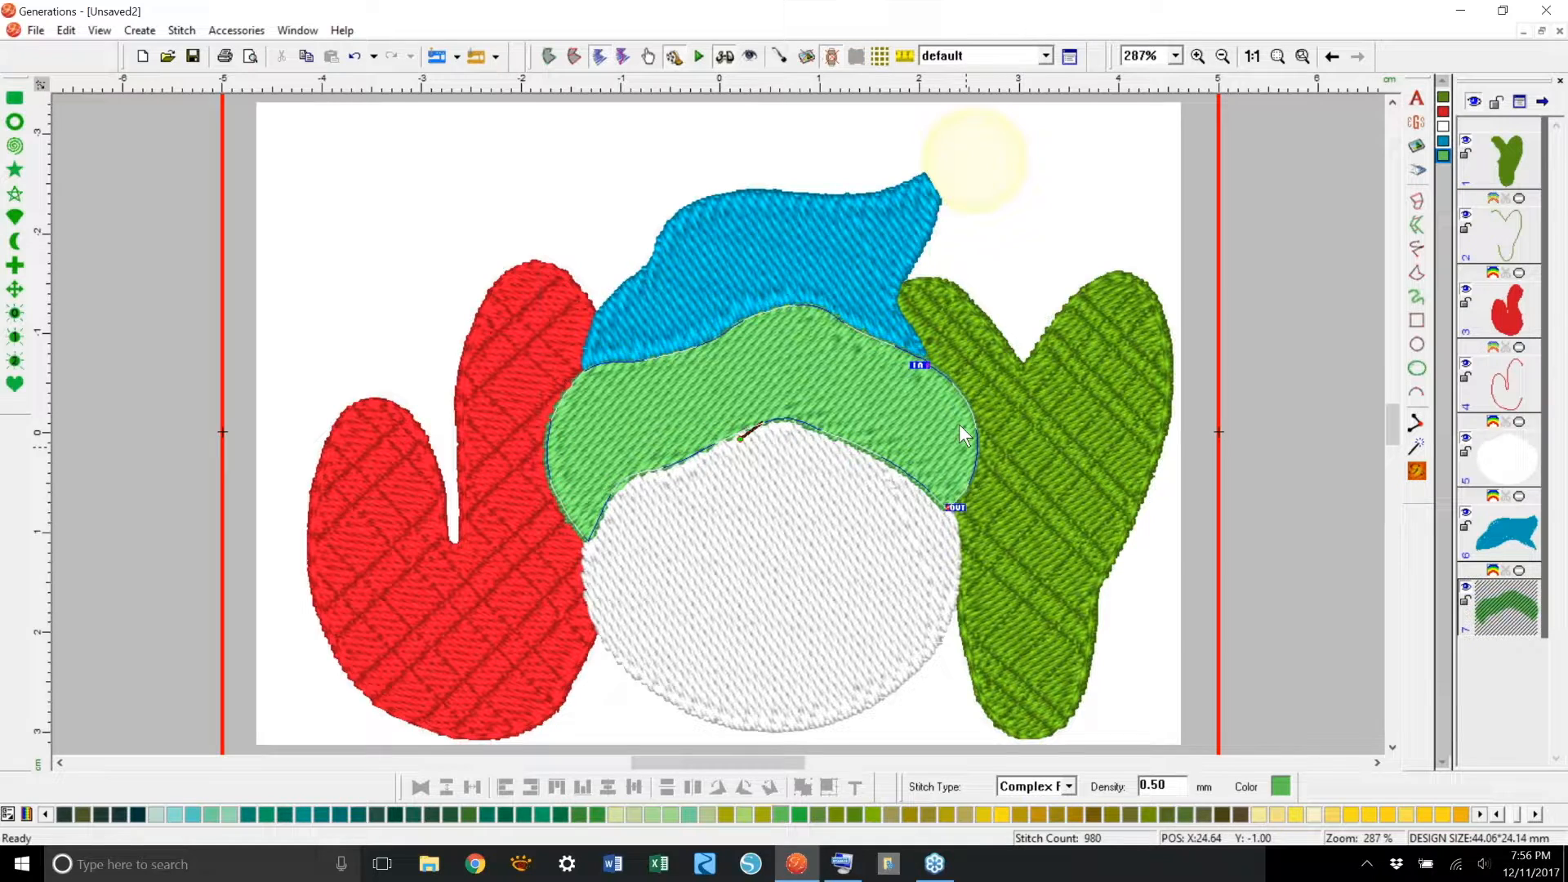
# Step: Create a Triple Run outline from the edges of the green brim area
pyautogui.click(552, 55)
pyautogui.rightClick(849, 379)
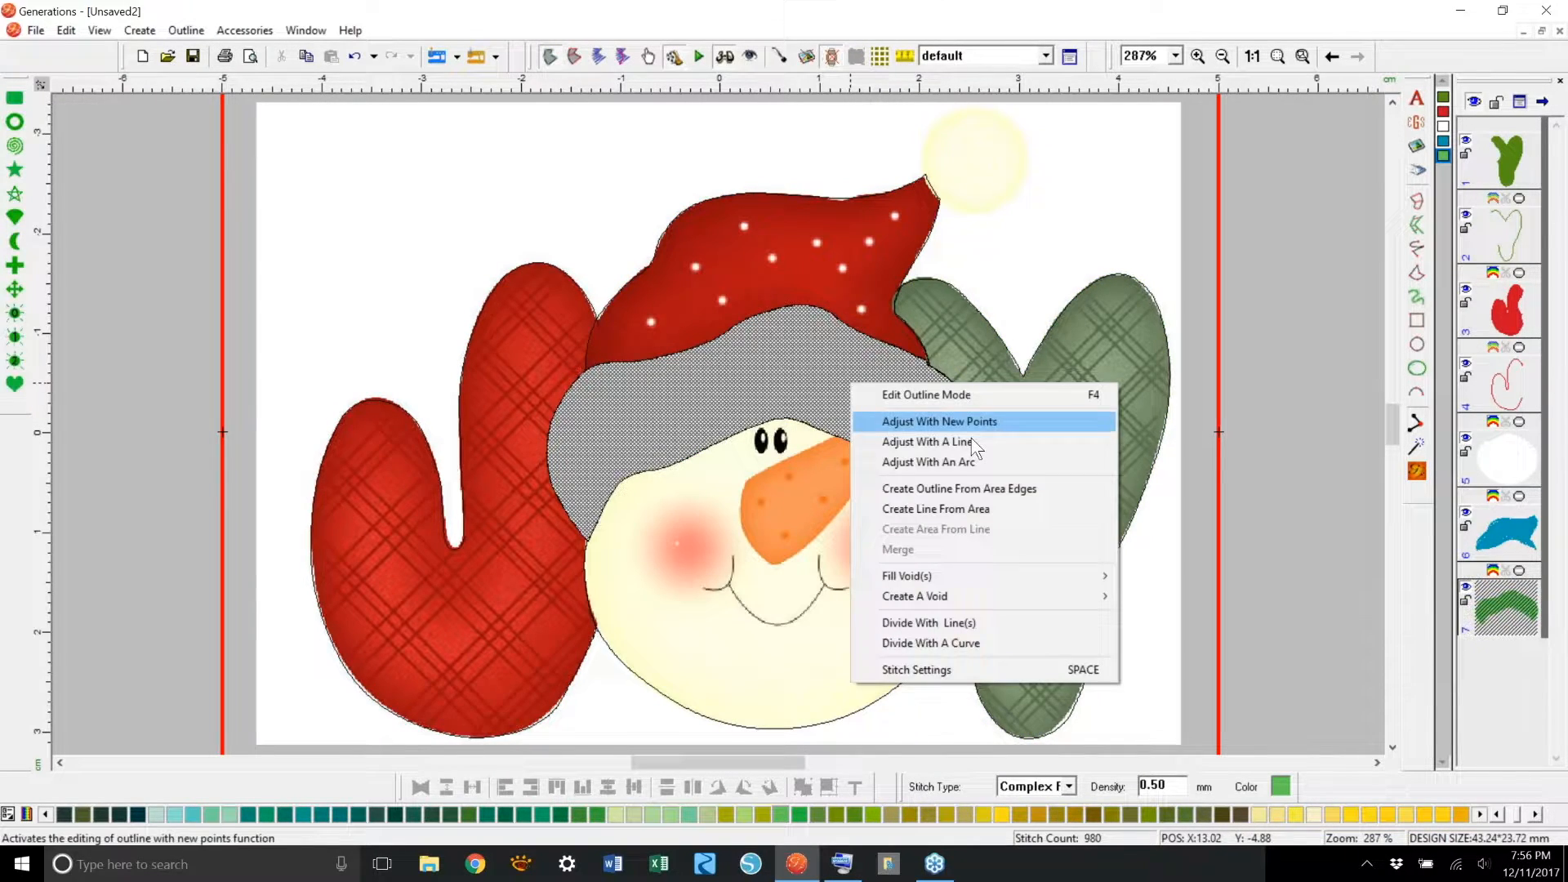
pyautogui.click(962, 487)
pyautogui.click(709, 405)
pyautogui.click(742, 526)
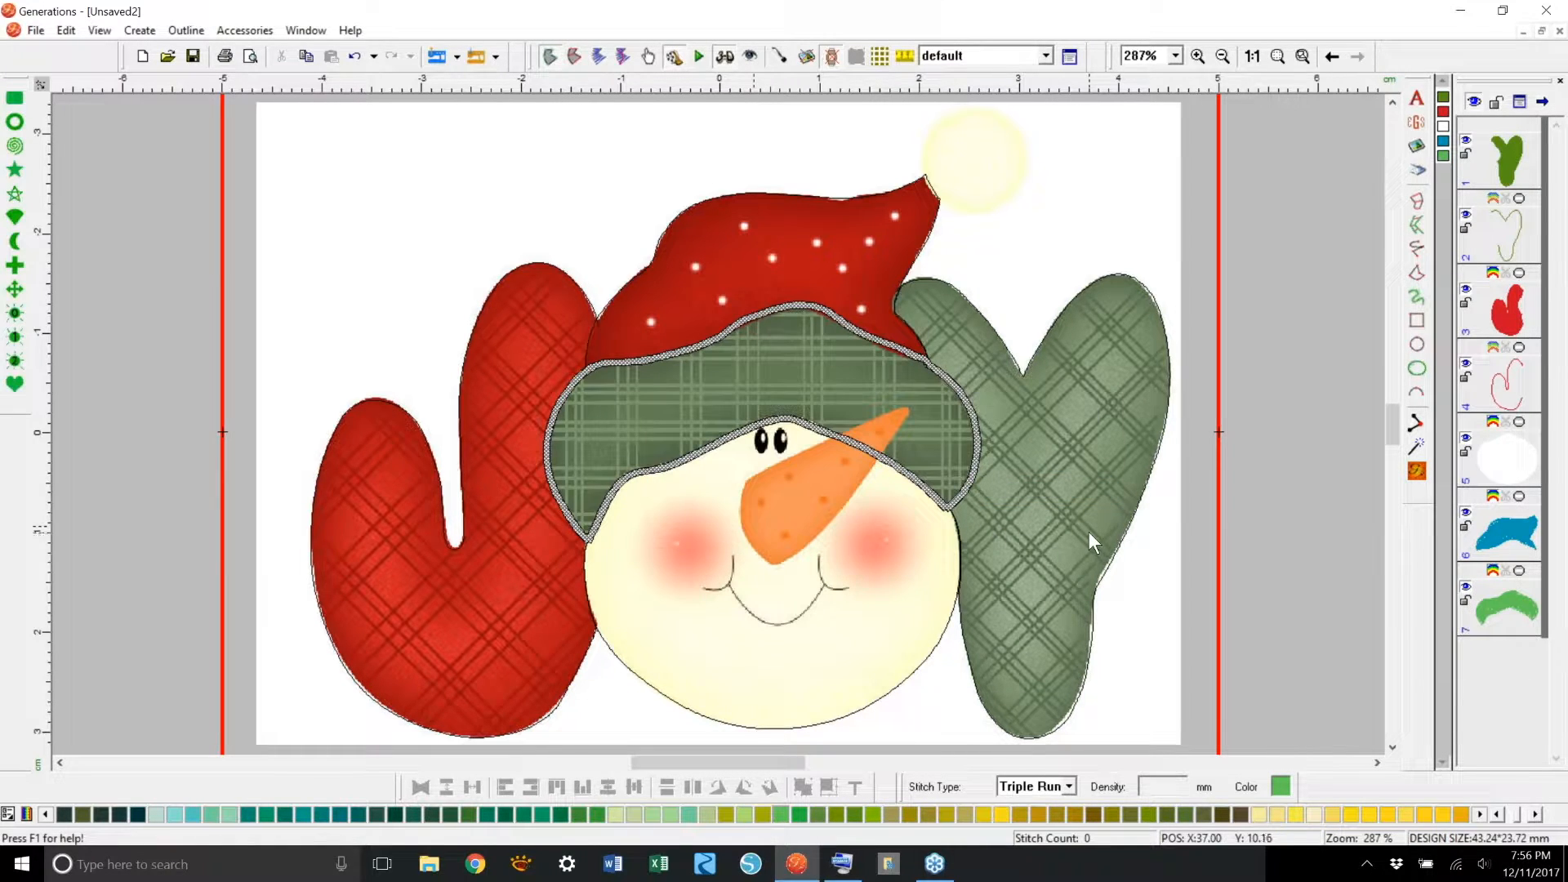
# Step: Try to divide the brim outline with a line near the carrot nose, and generate the outline's stitches
pyautogui.rightClick(862, 447)
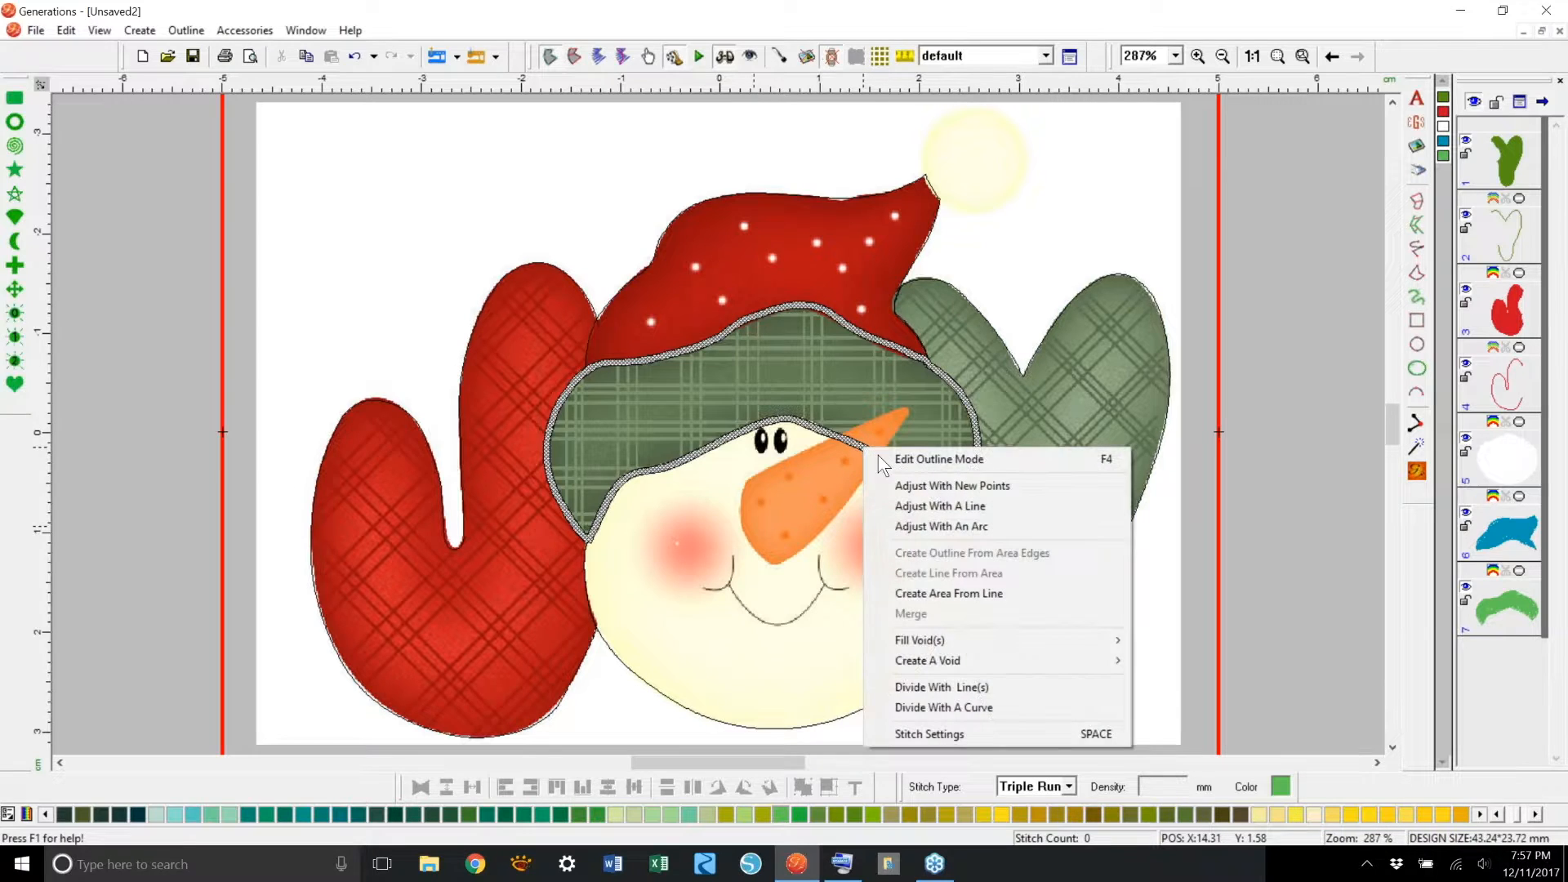
pyautogui.click(970, 687)
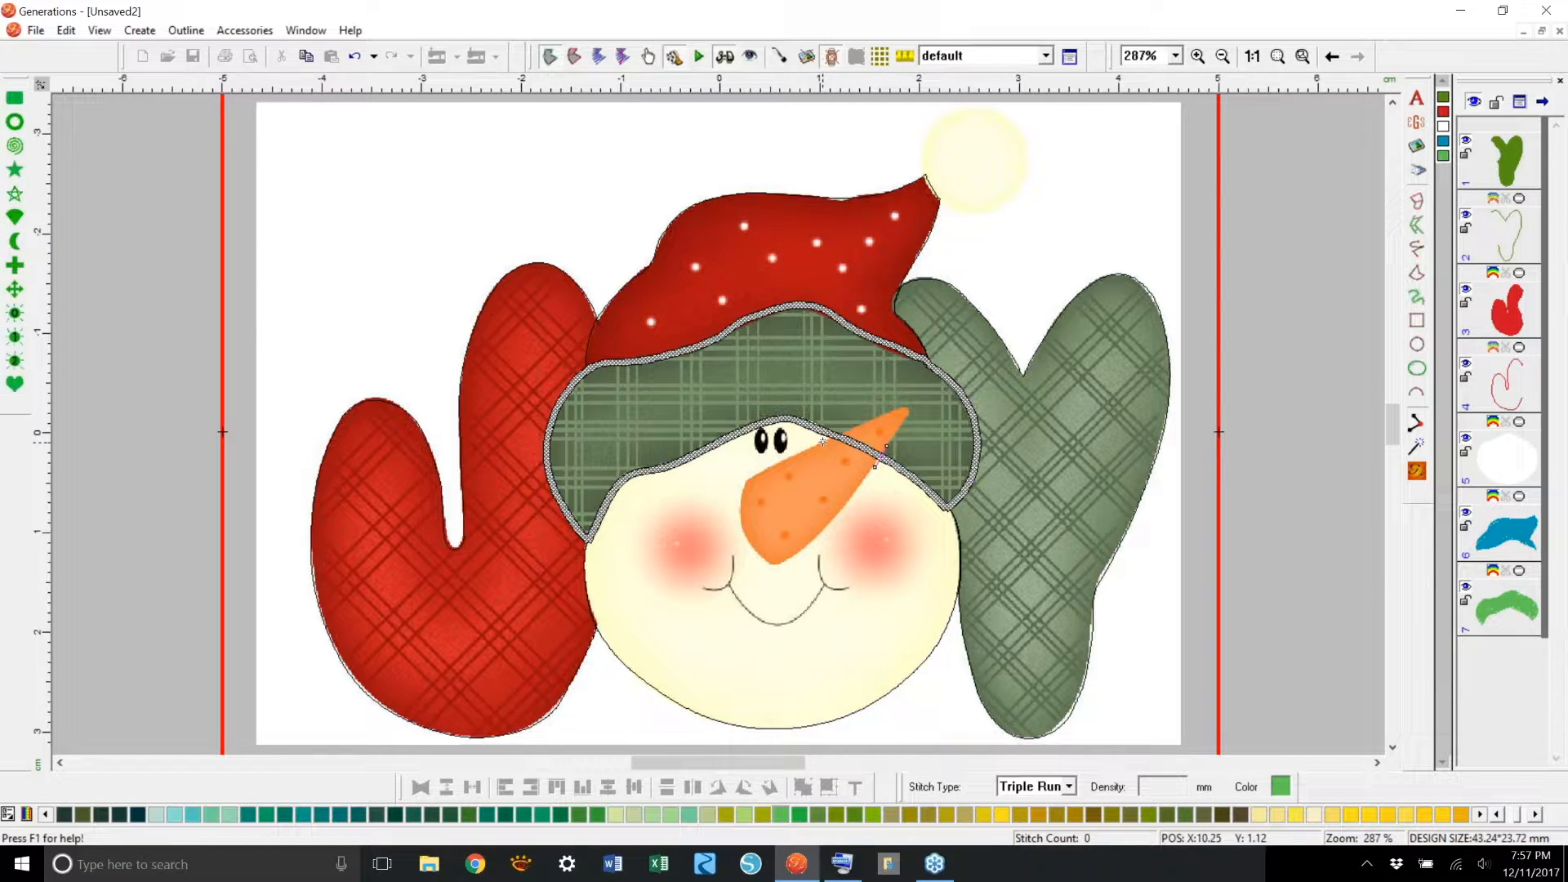
pyautogui.click(849, 428)
pyautogui.click(1418, 472)
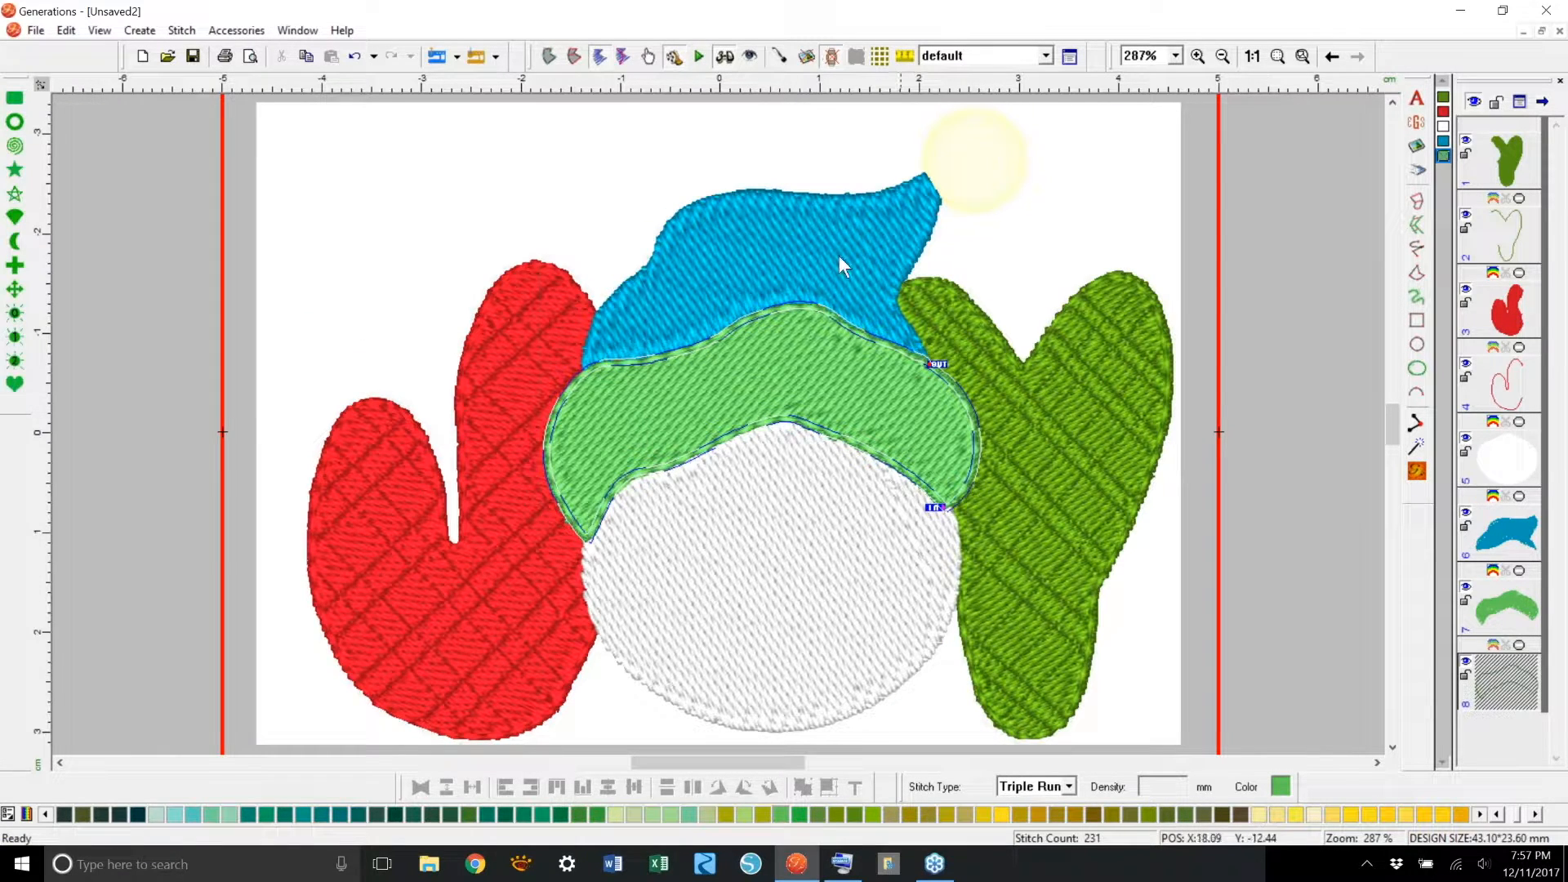
# Step: Try again to divide the brim's Triple Run outline with a line beside the nose, and regenerate its stitches
pyautogui.click(546, 54)
pyautogui.rightClick(822, 431)
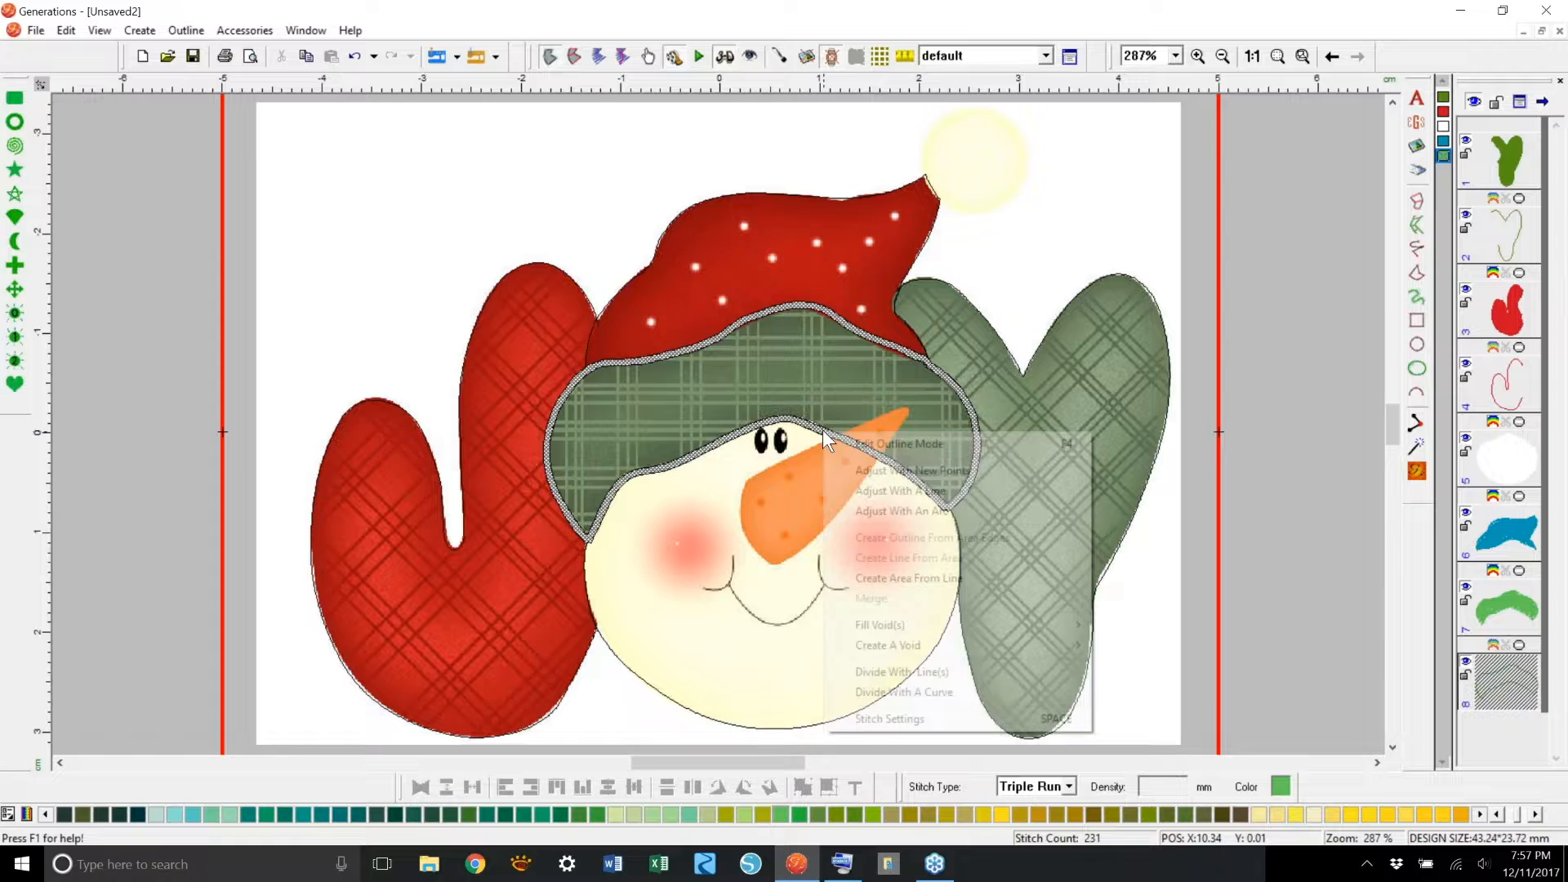
pyautogui.click(914, 669)
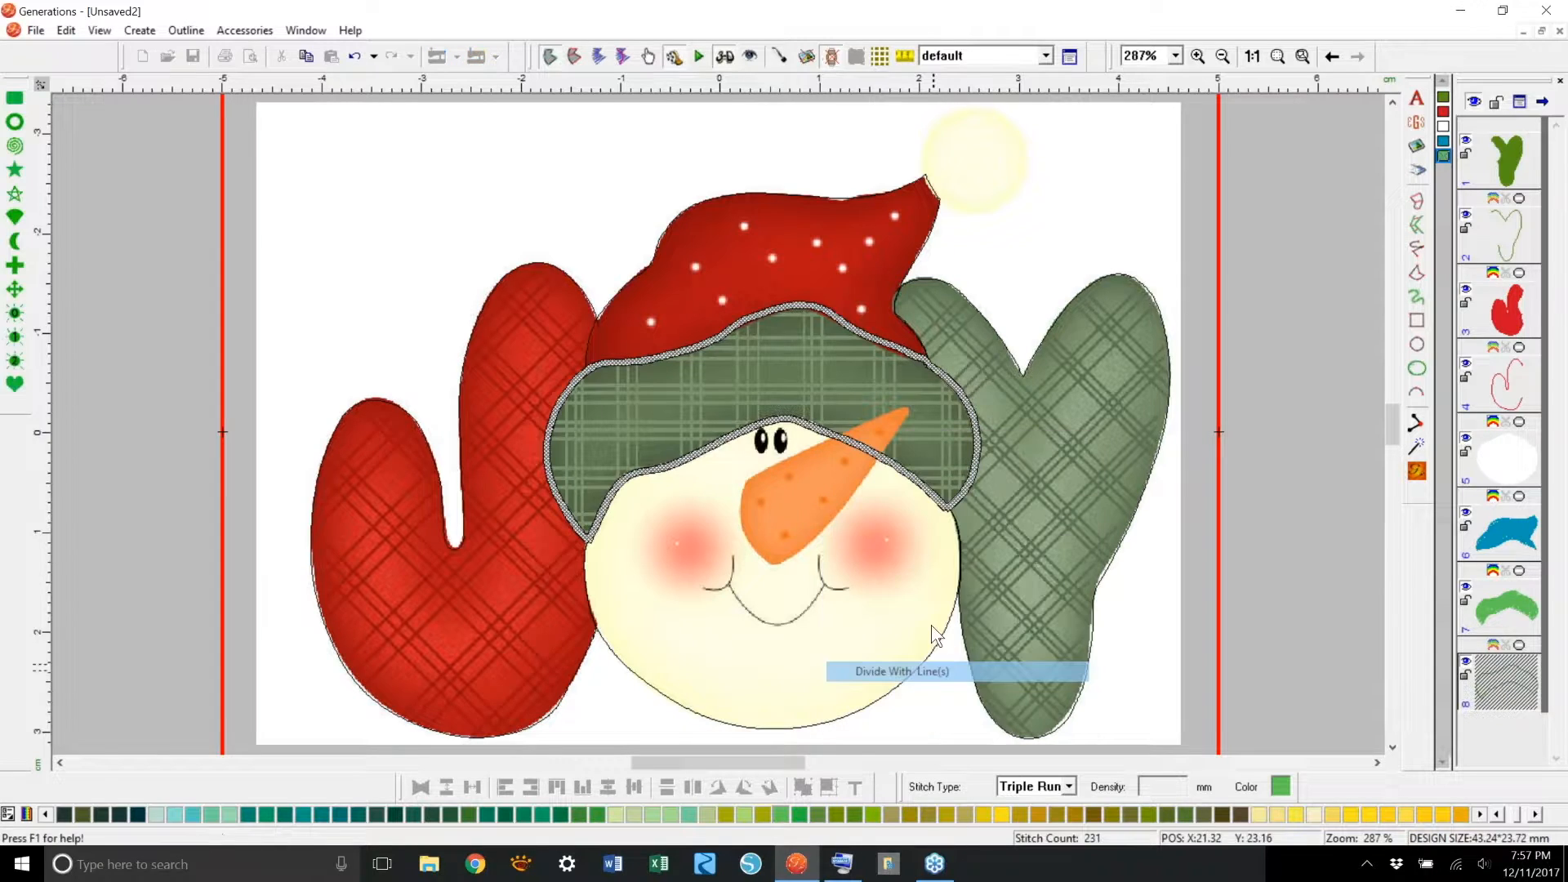
pyautogui.click(882, 447)
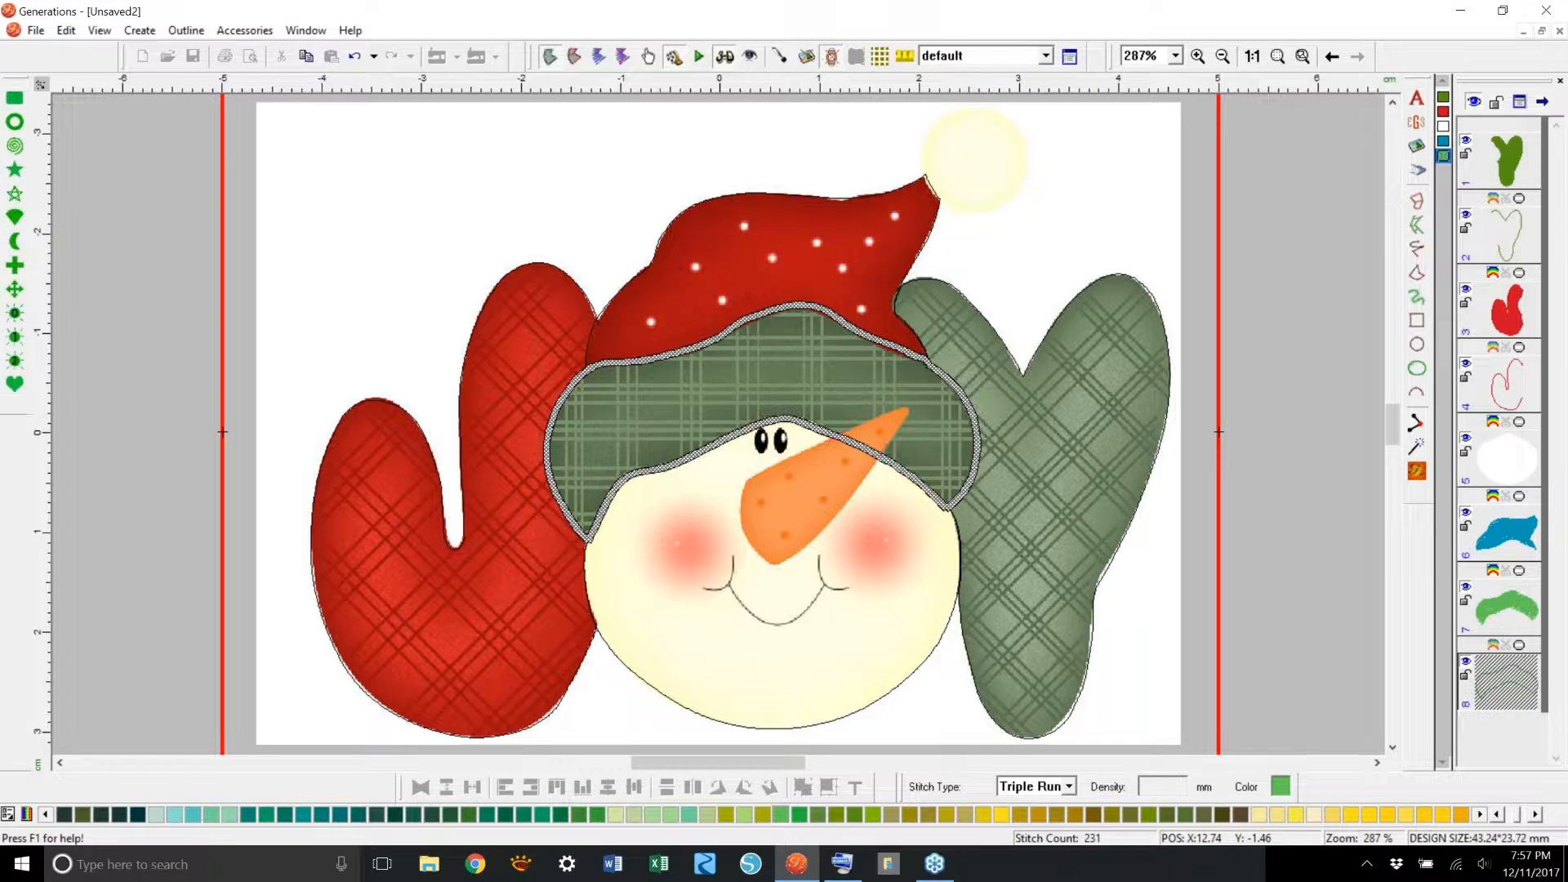
pyautogui.click(1416, 471)
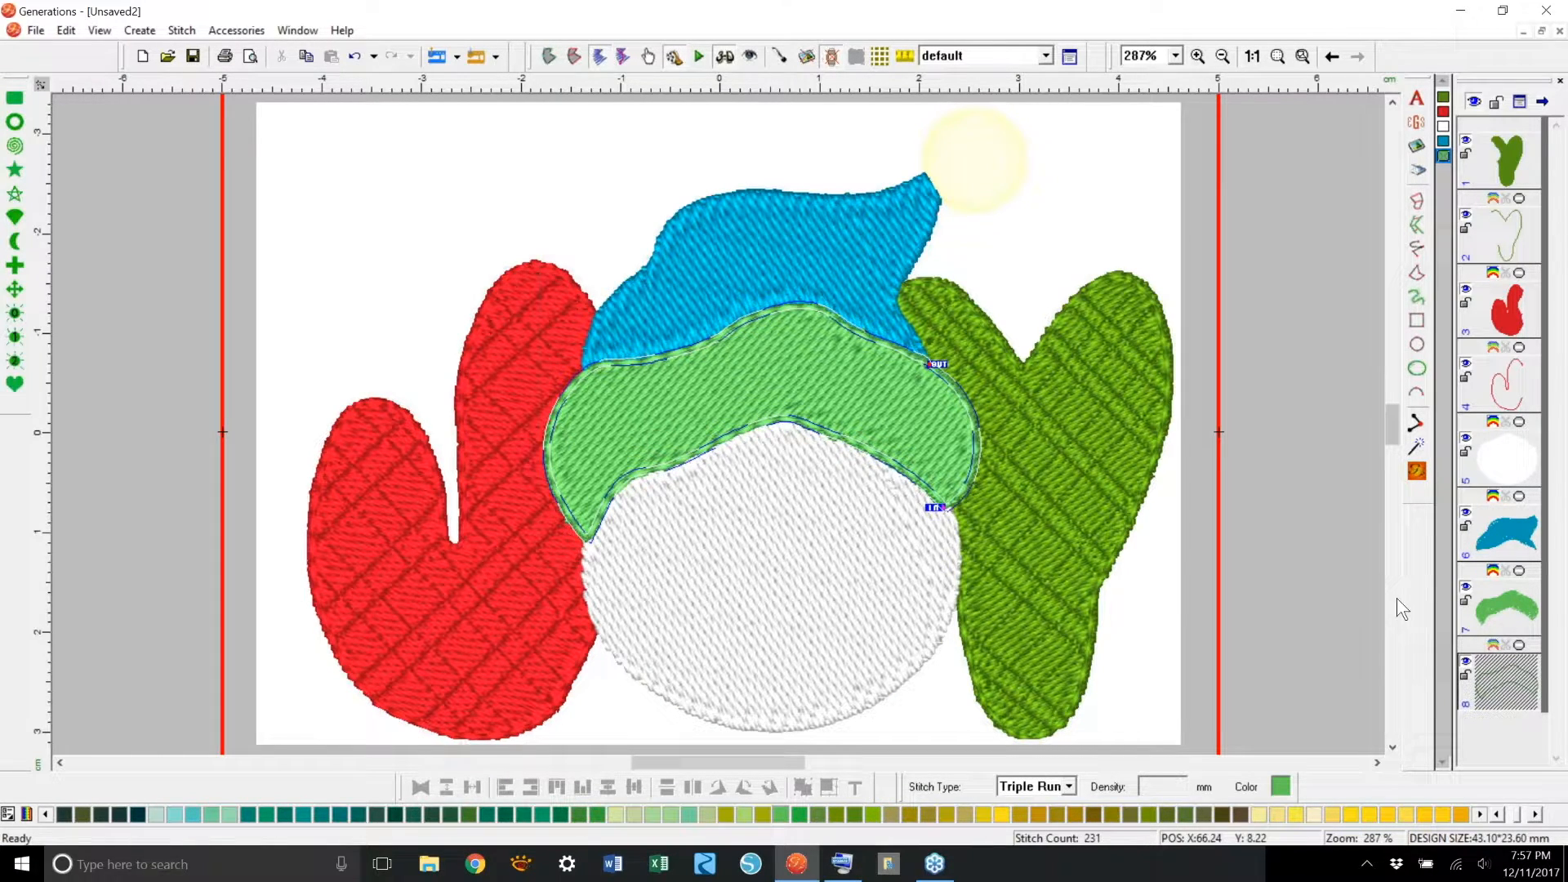
# Step: Delete the Triple Run outline object around the hat brim and show the background artwork through the stitches
pyautogui.press('Delete')
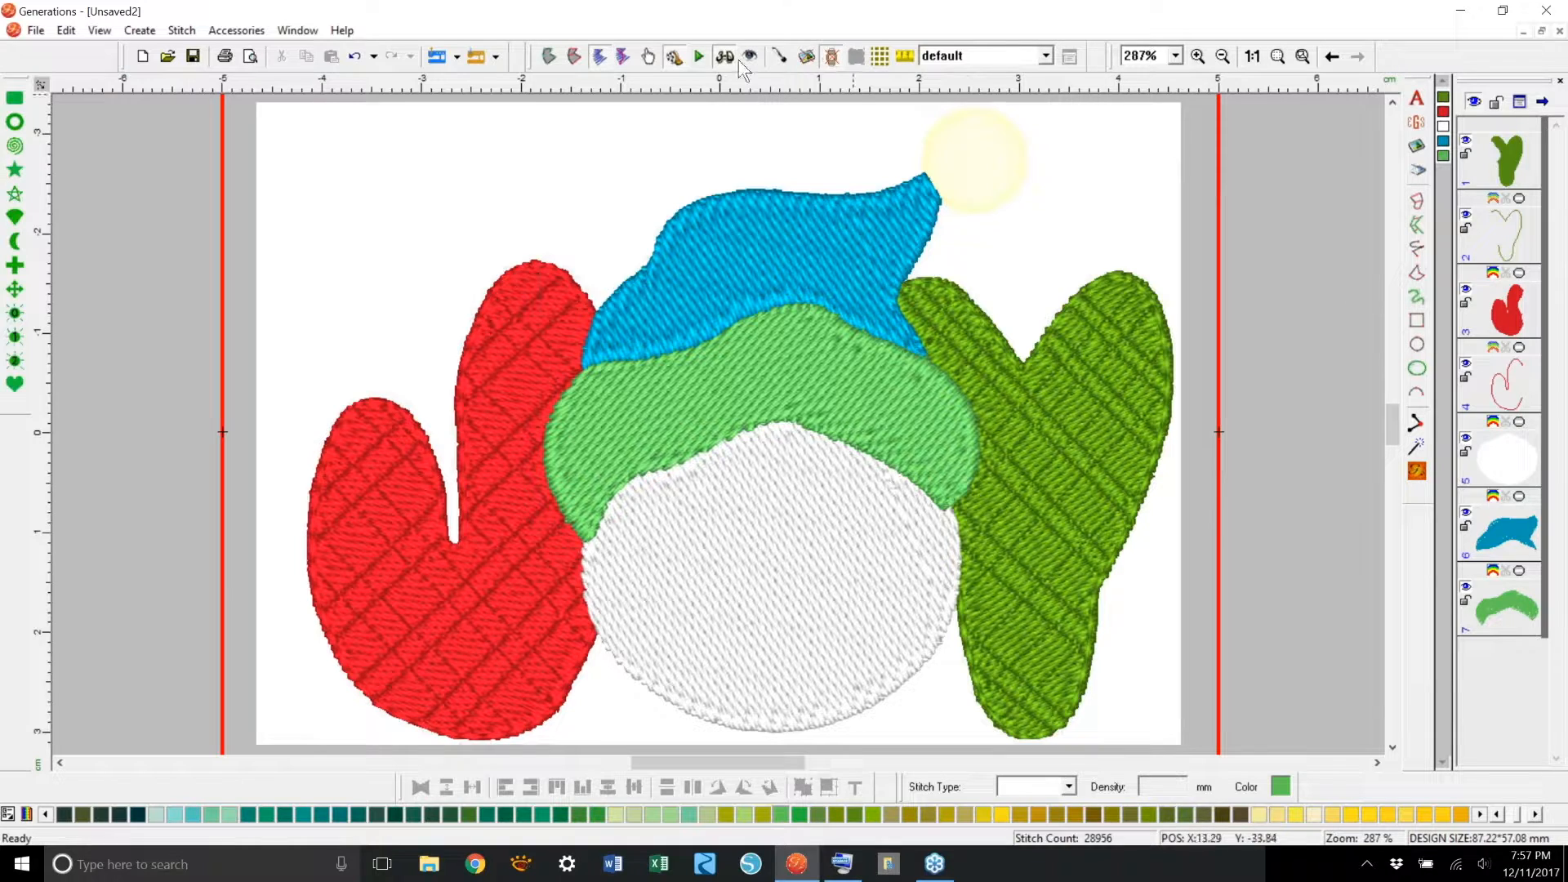
pyautogui.click(724, 55)
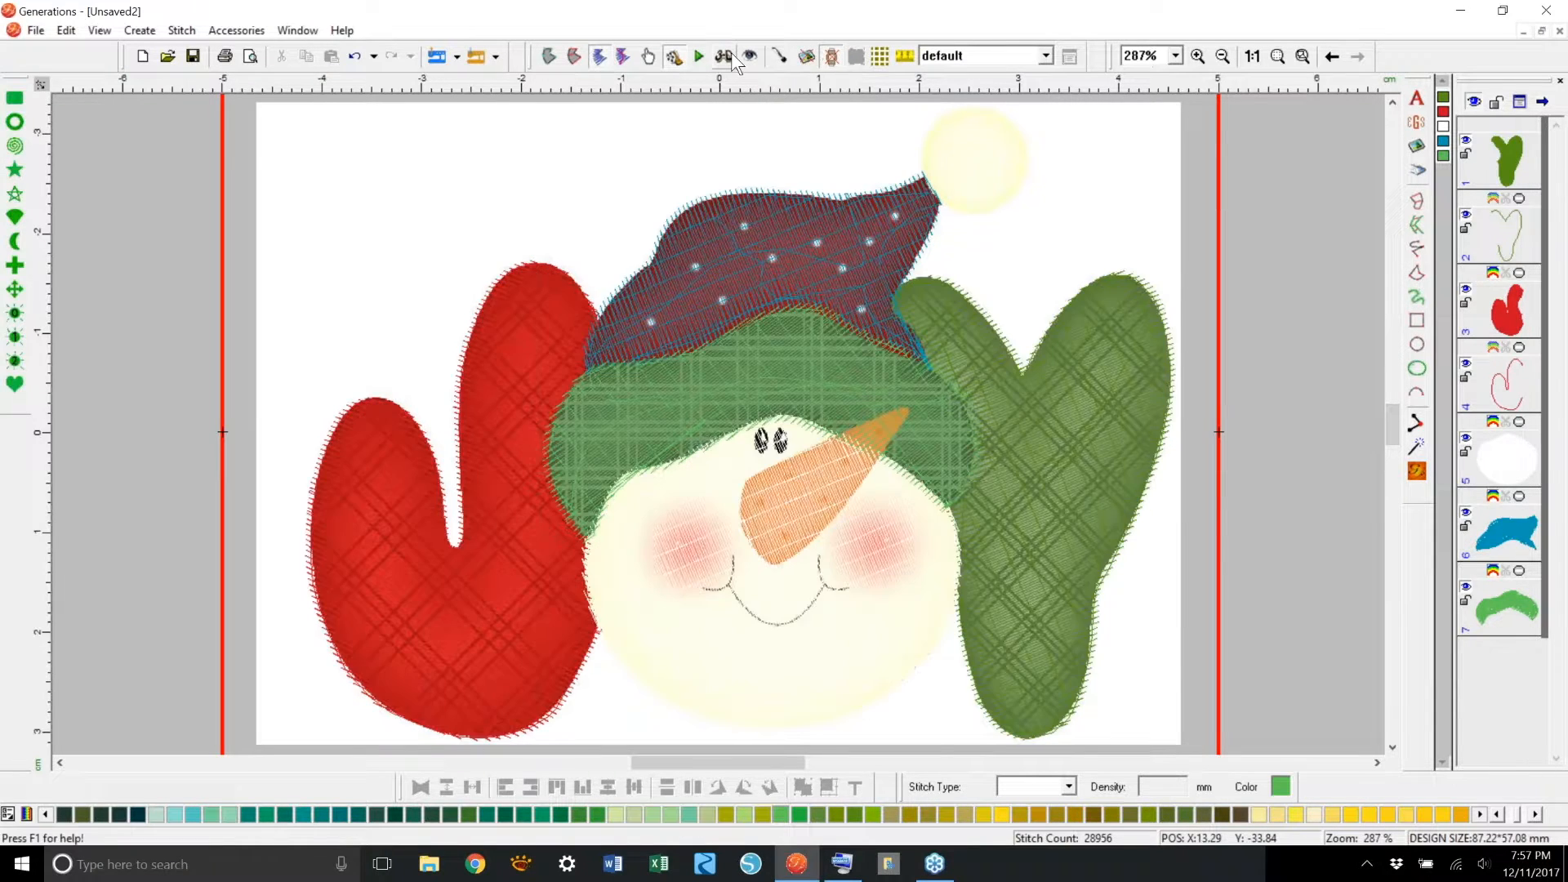
# Step: Create an outline from the area edges of the green hat brim in outline mode
pyautogui.click(846, 384)
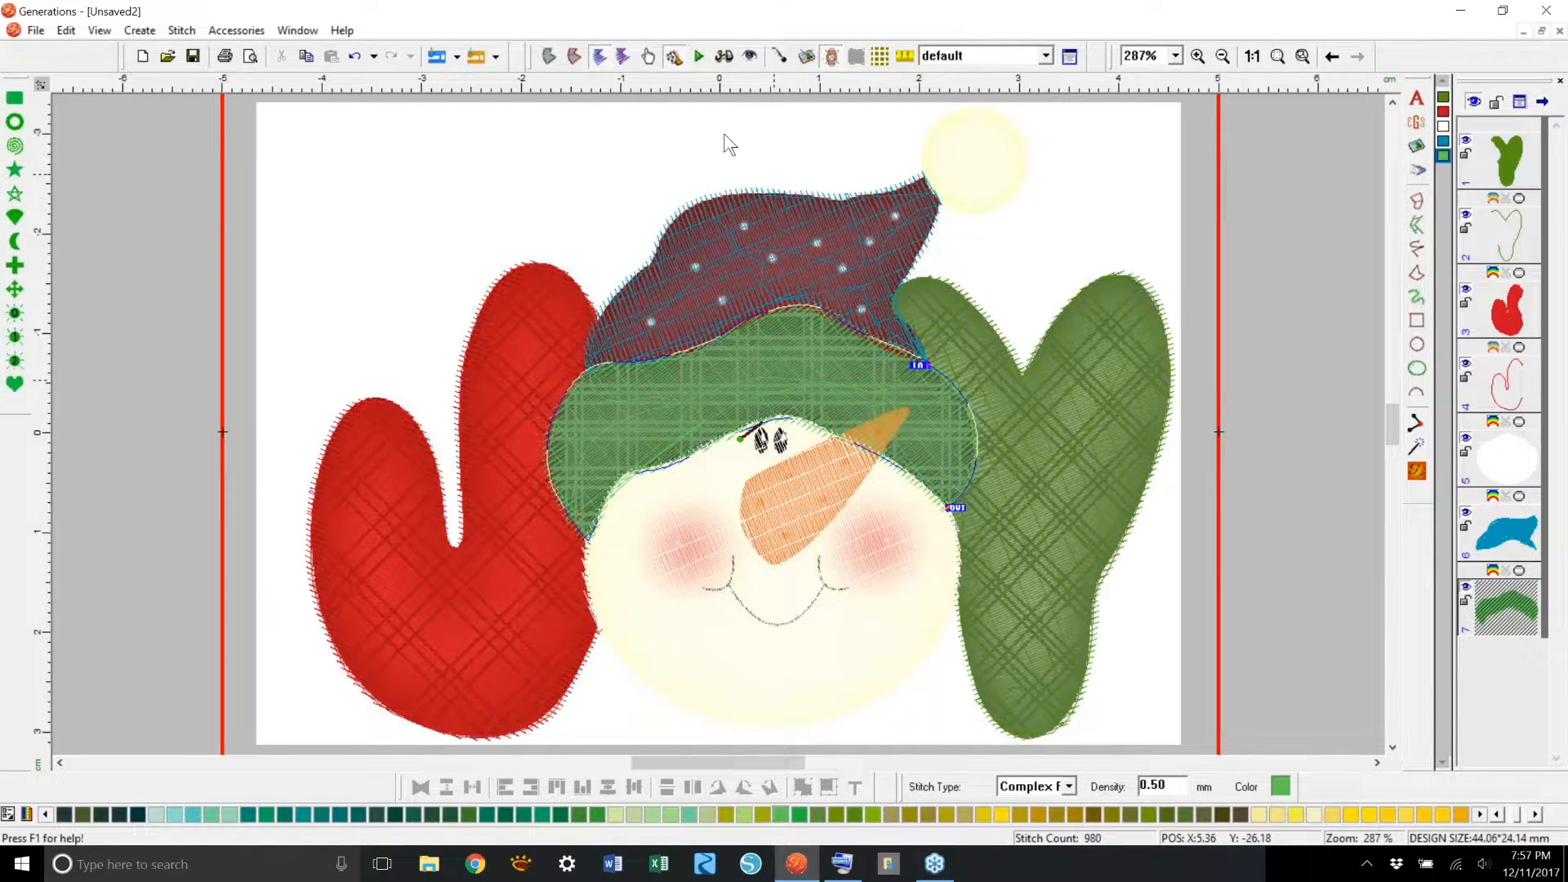
pyautogui.click(549, 57)
pyautogui.rightClick(910, 421)
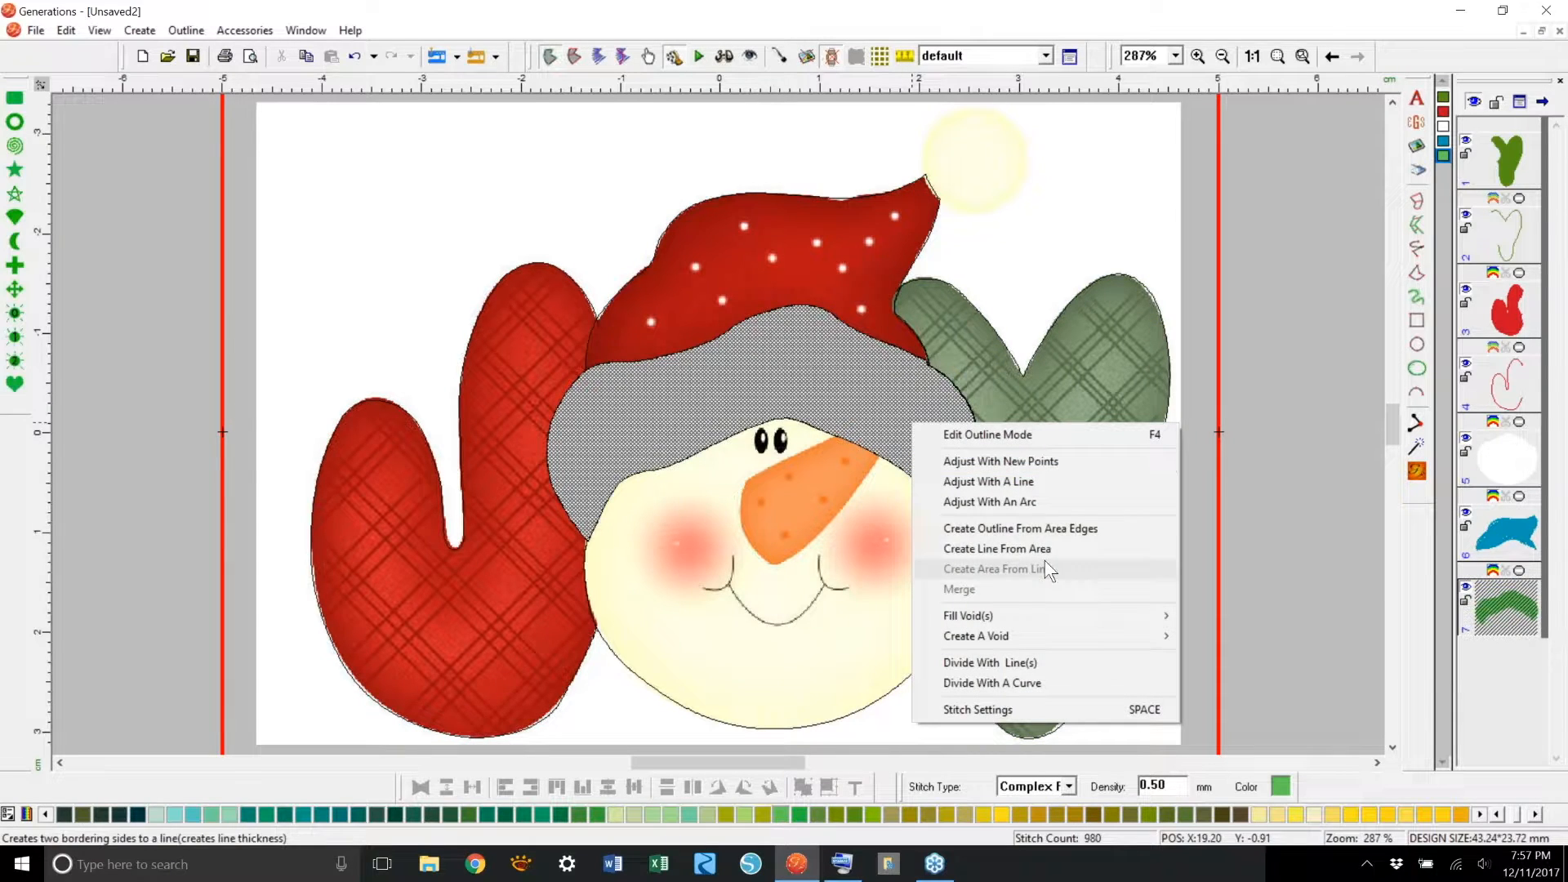
pyautogui.click(1052, 527)
pyautogui.click(704, 404)
pyautogui.click(743, 527)
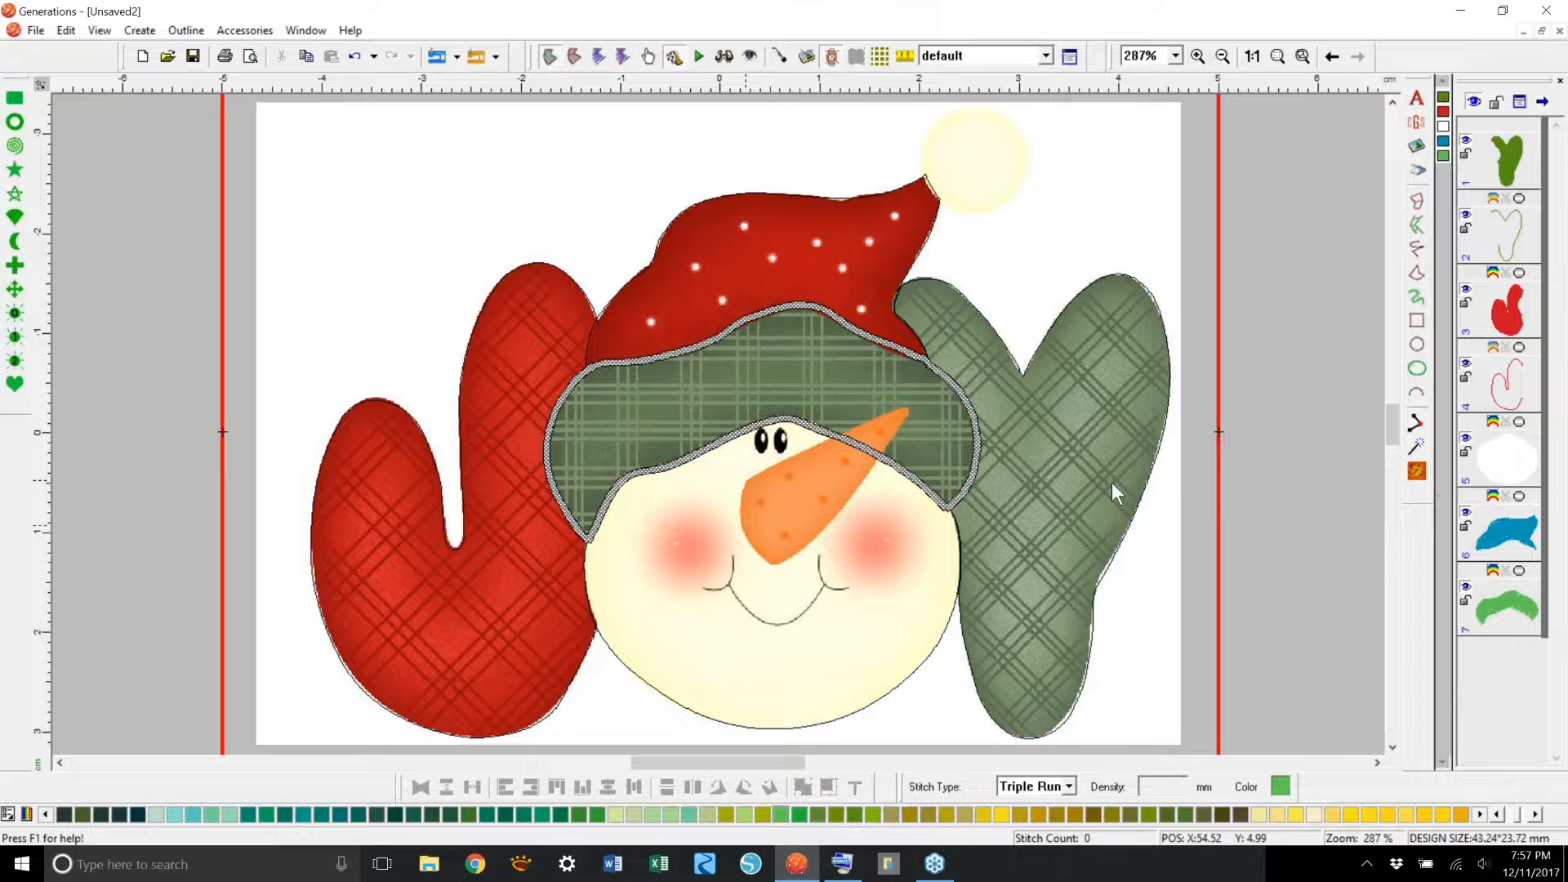
# Step: Try to divide the brim outline with lines where the carrot nose crosses it and generate the stitches
pyautogui.rightClick(866, 458)
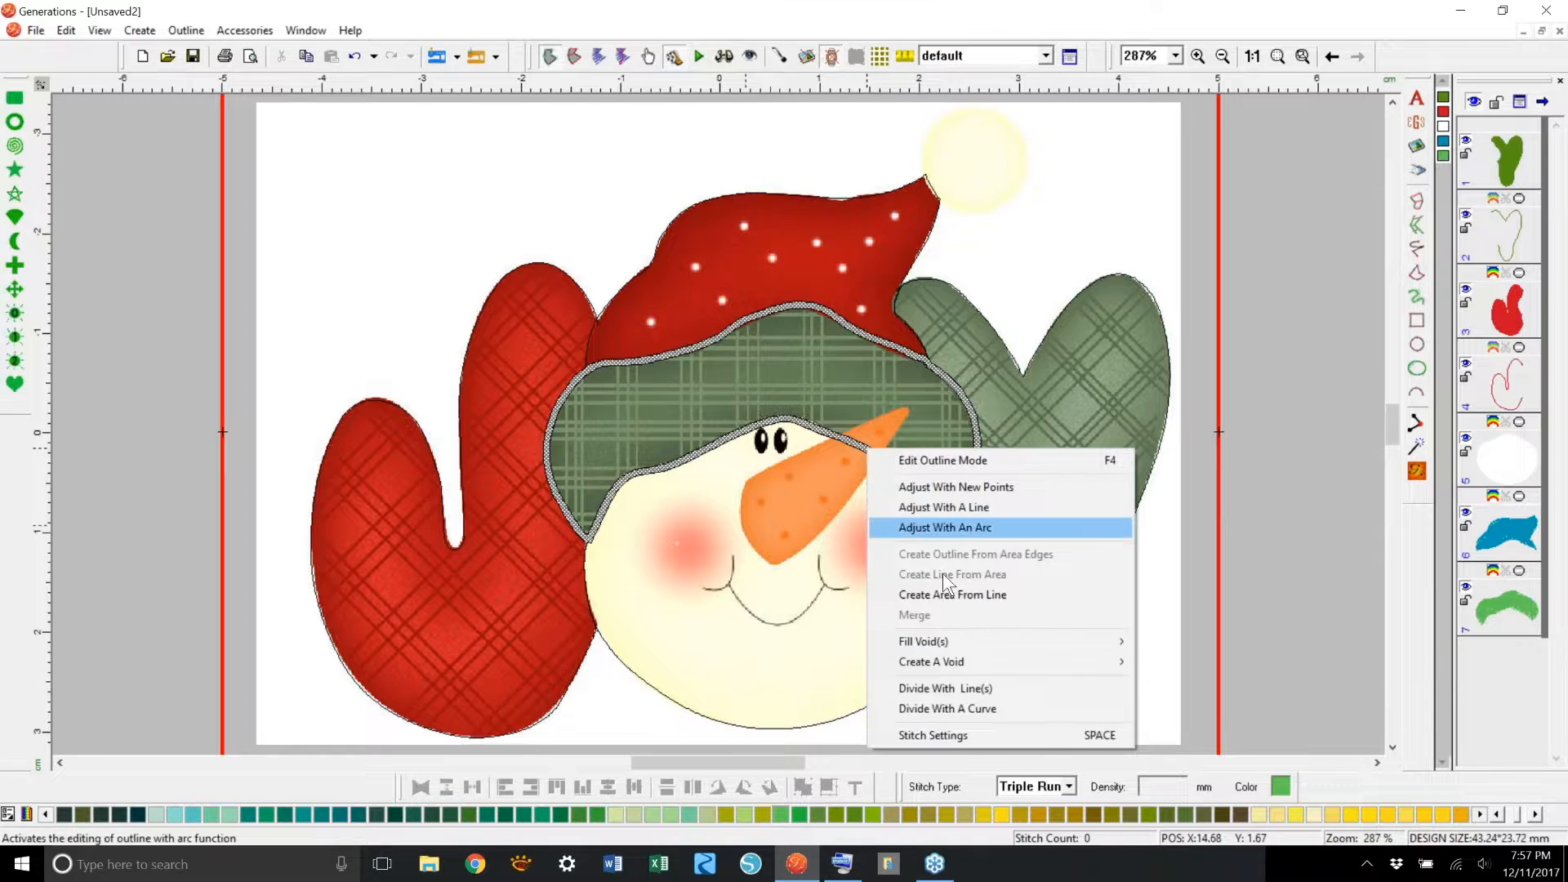
pyautogui.click(953, 688)
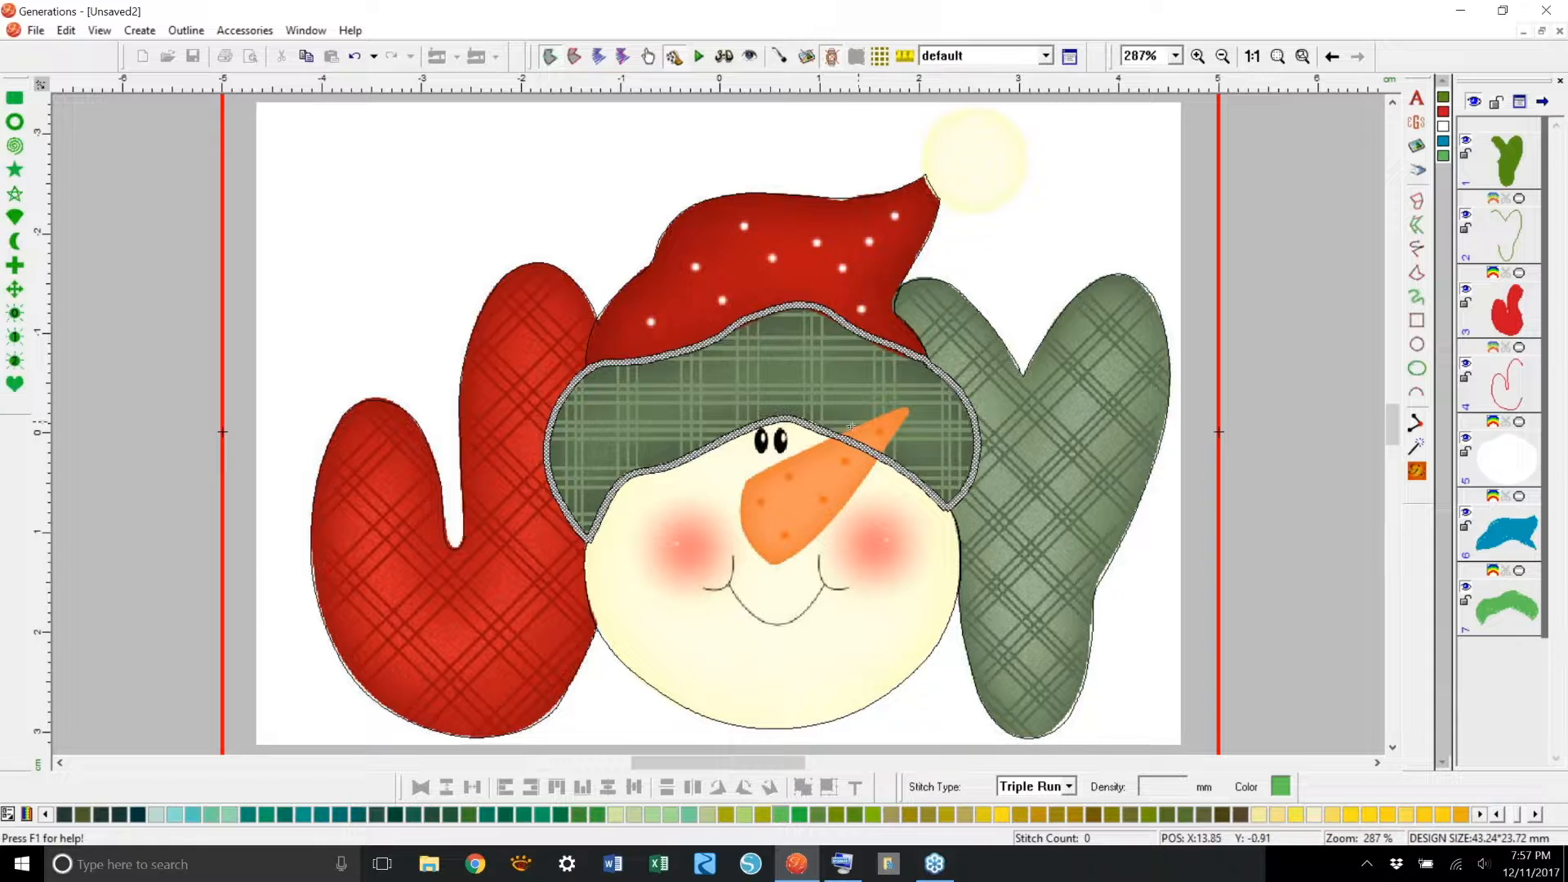
pyautogui.click(874, 465)
pyautogui.click(884, 446)
pyautogui.click(1417, 470)
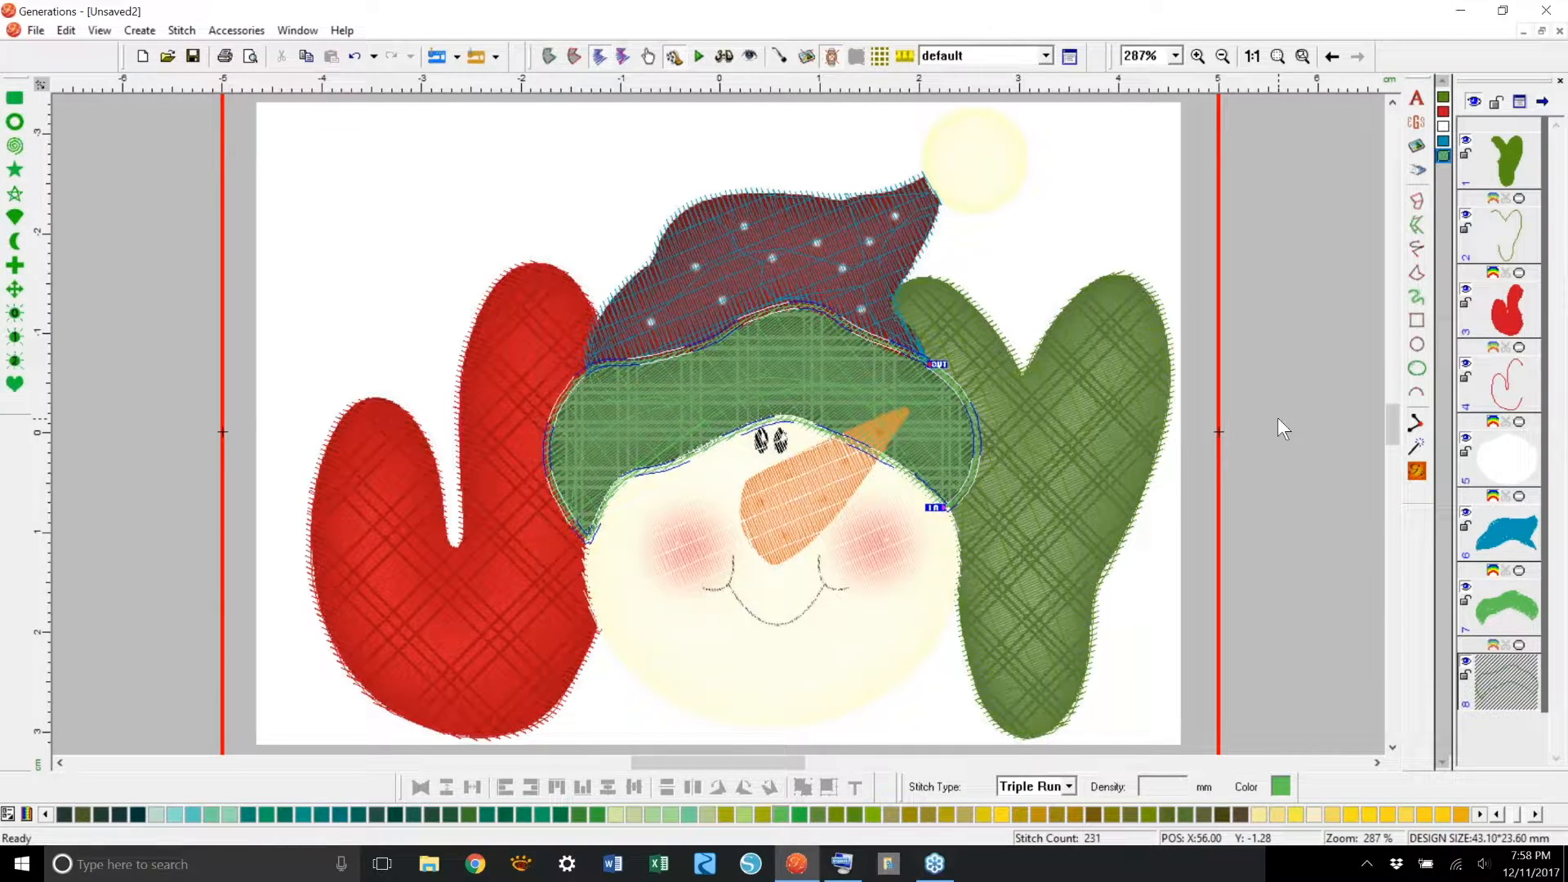
# Step: Retry dividing the Triple Run brim outline with lines on both sides of the carrot nose
pyautogui.click(840, 299)
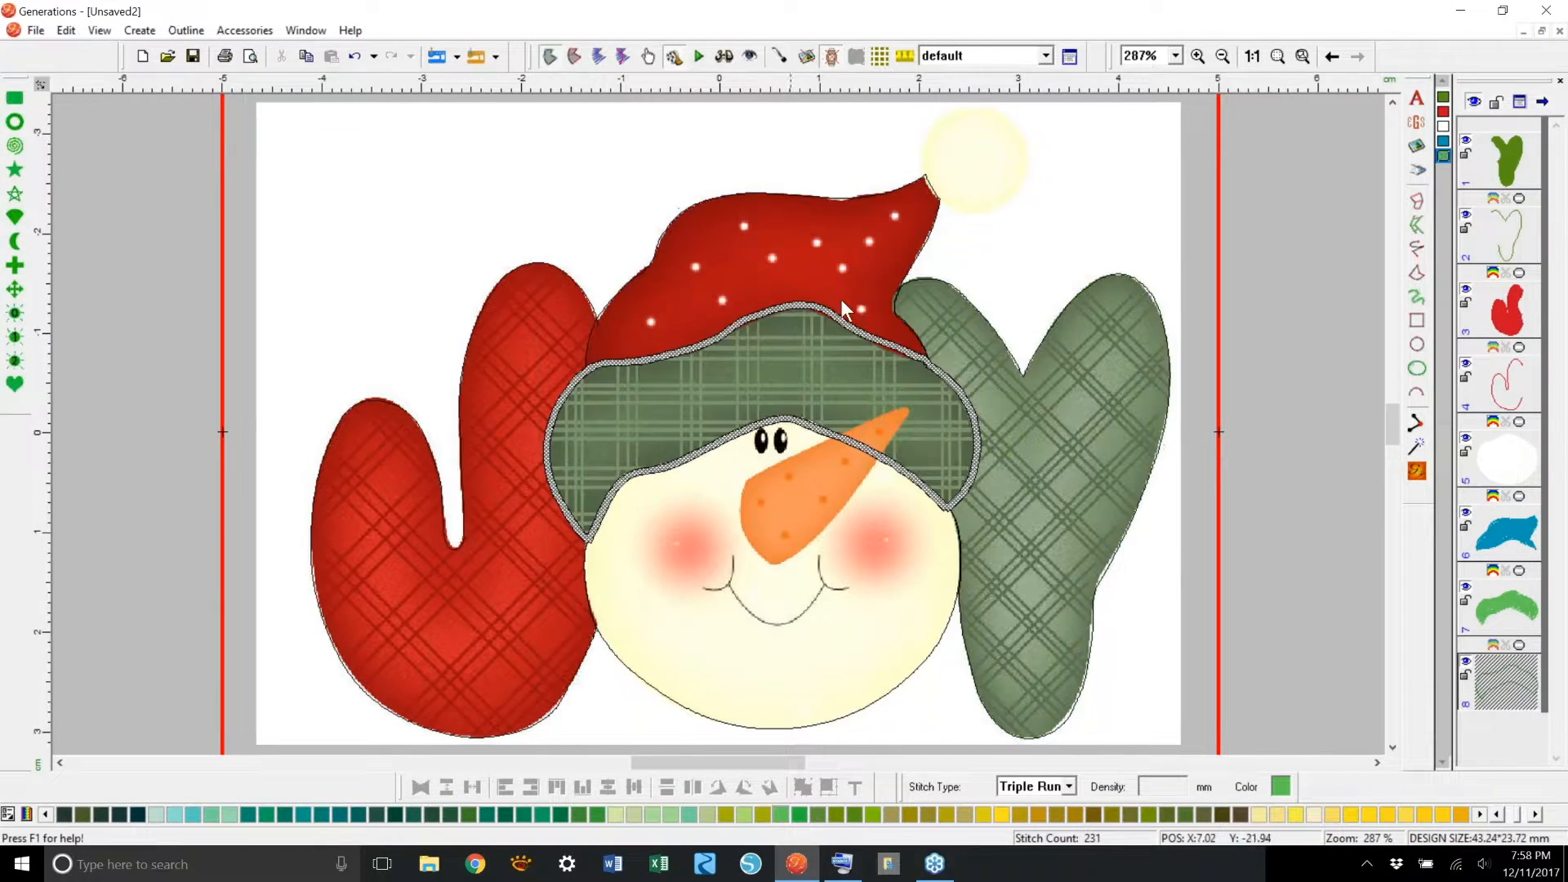
pyautogui.rightClick(871, 457)
pyautogui.click(972, 688)
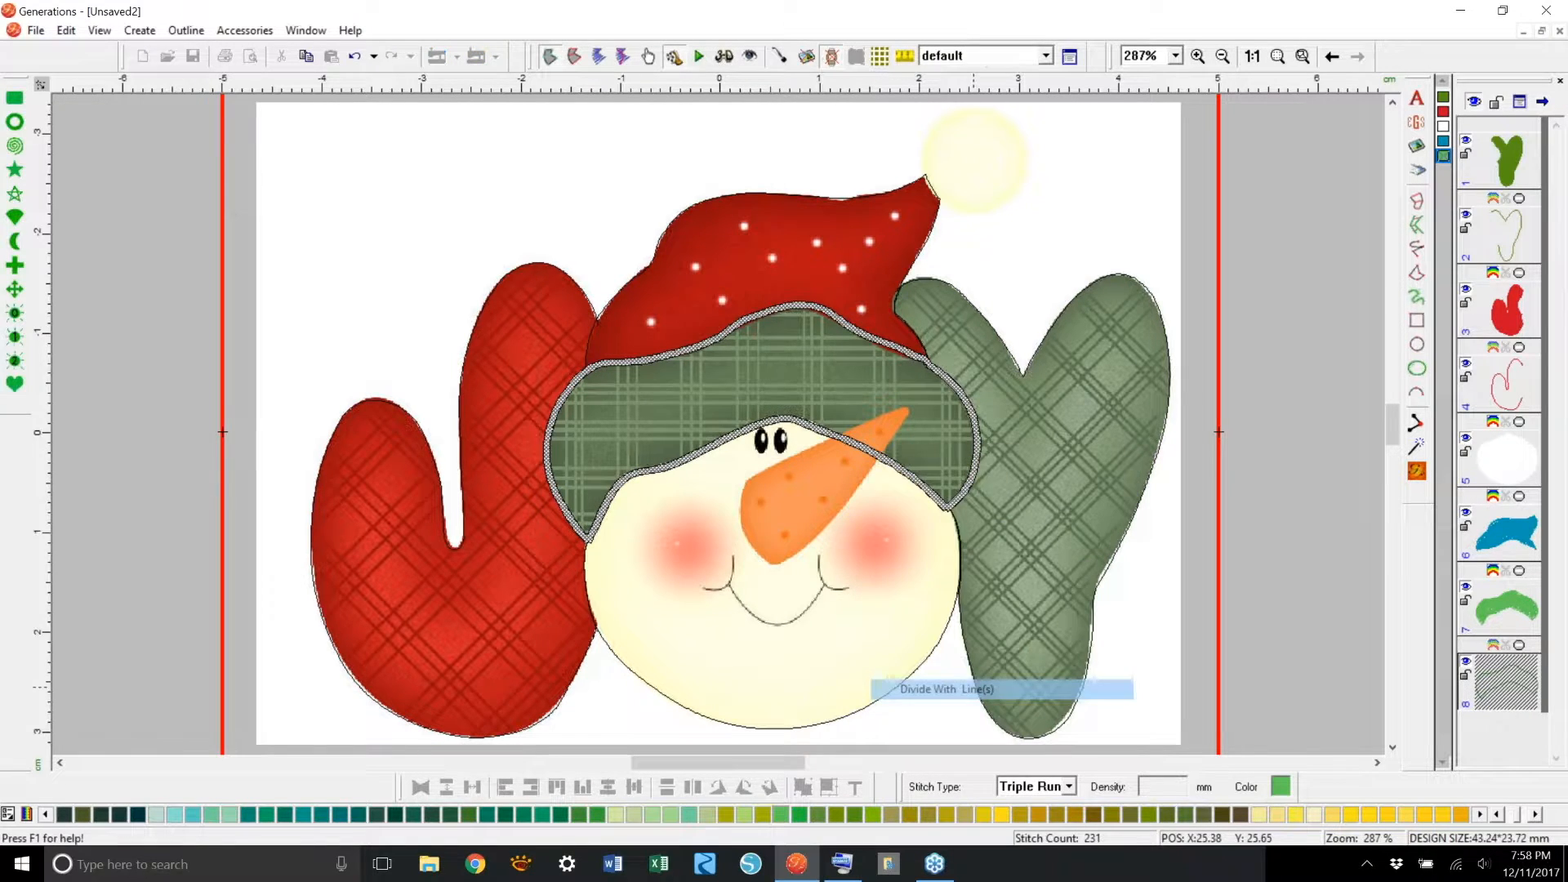
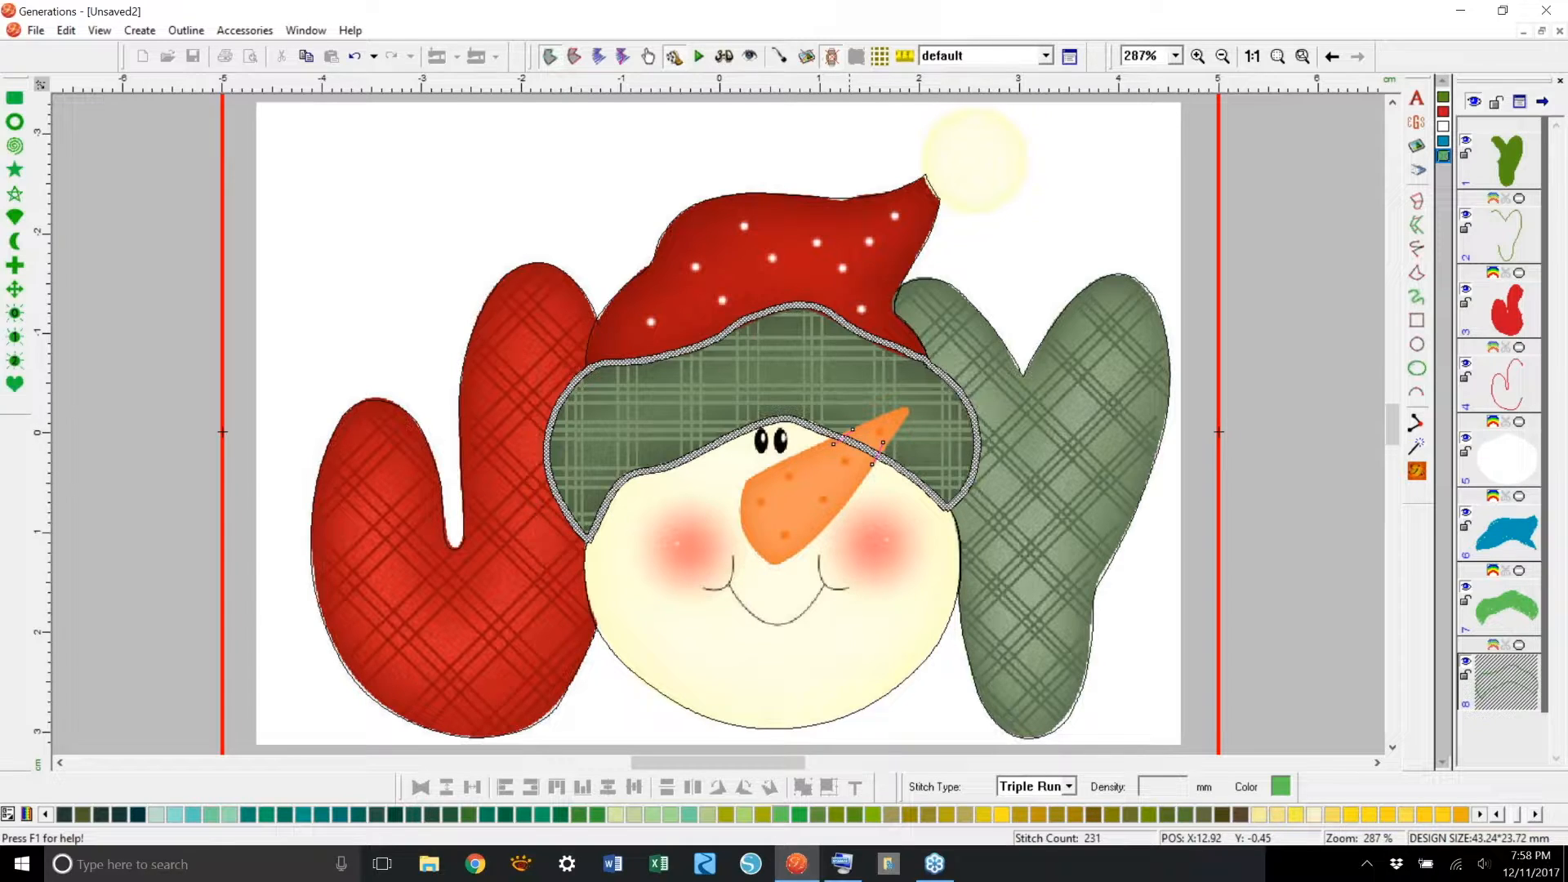
# Step: Try to divide the brim outline with a curve at the carrot nose and delete the outline object
pyautogui.rightClick(877, 462)
pyautogui.click(980, 715)
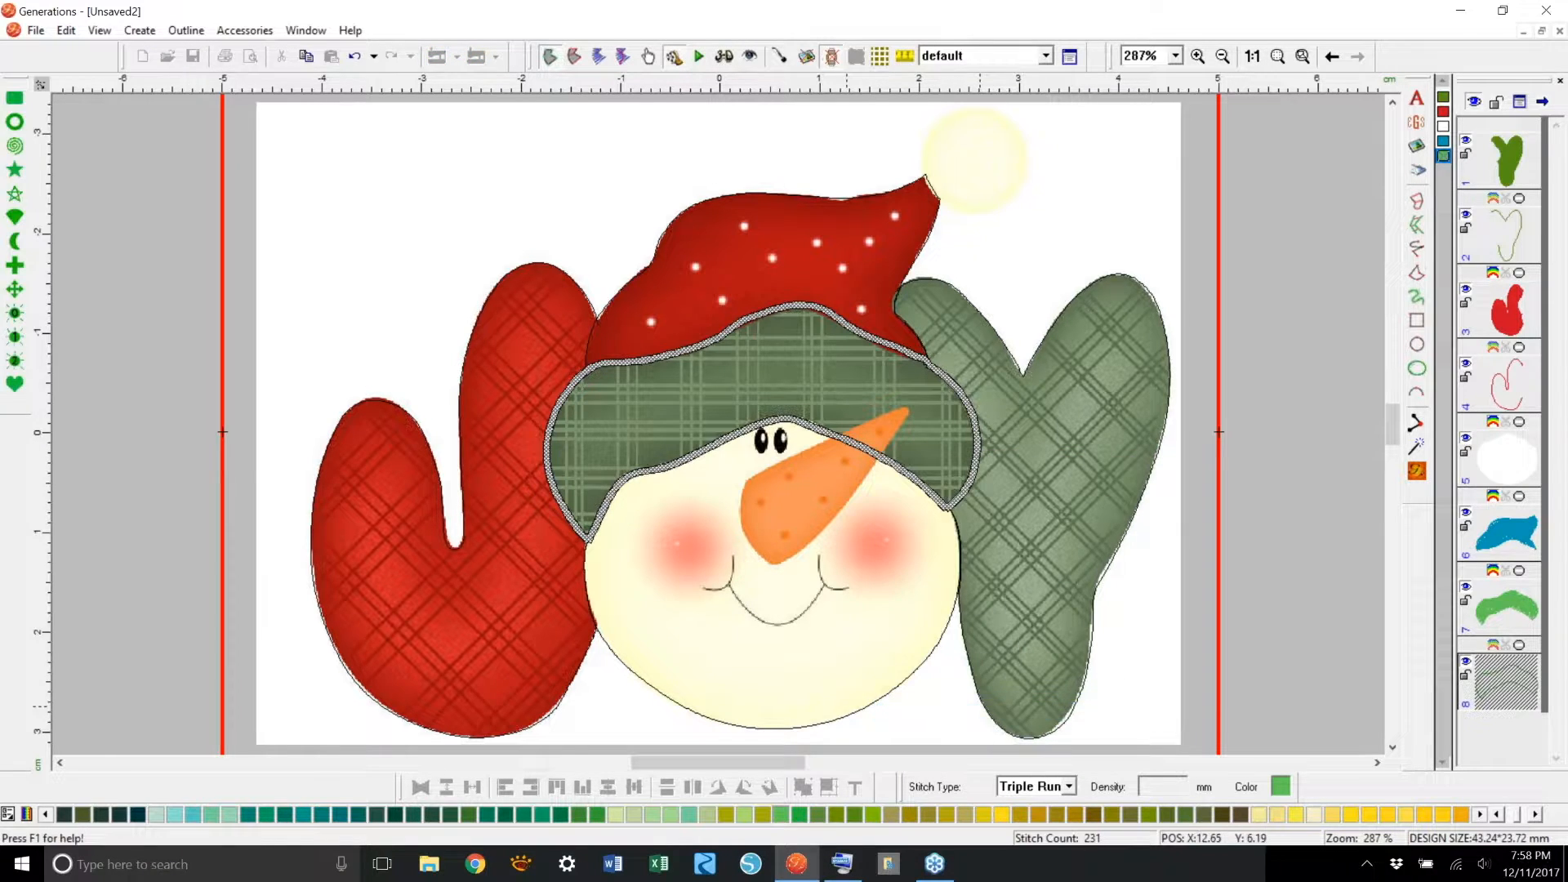
pyautogui.click(887, 441)
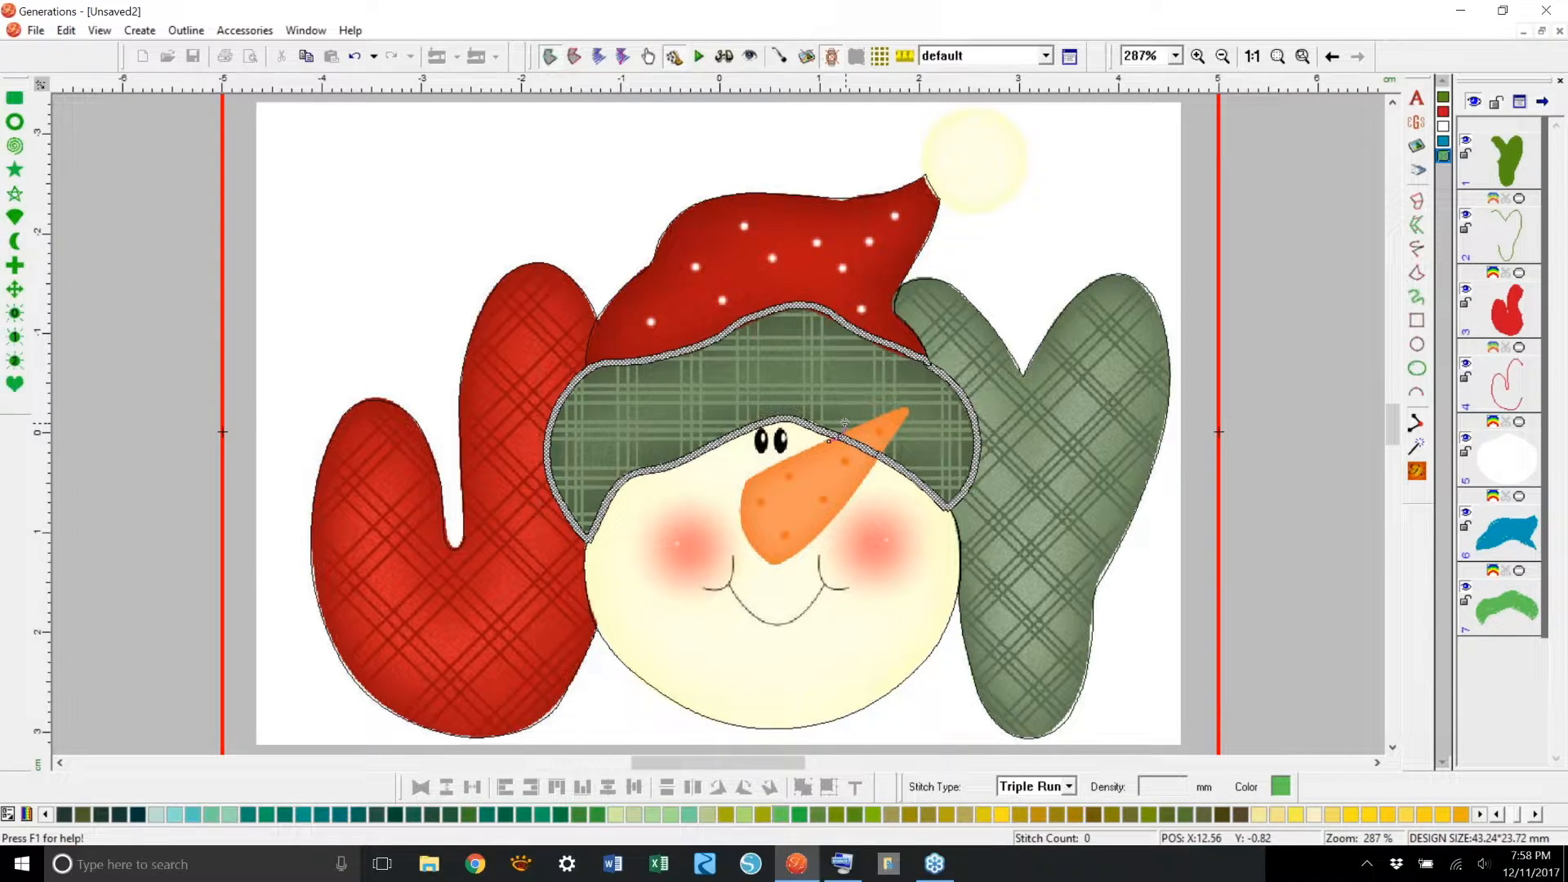
pyautogui.hscroll(10, 1379, 497)
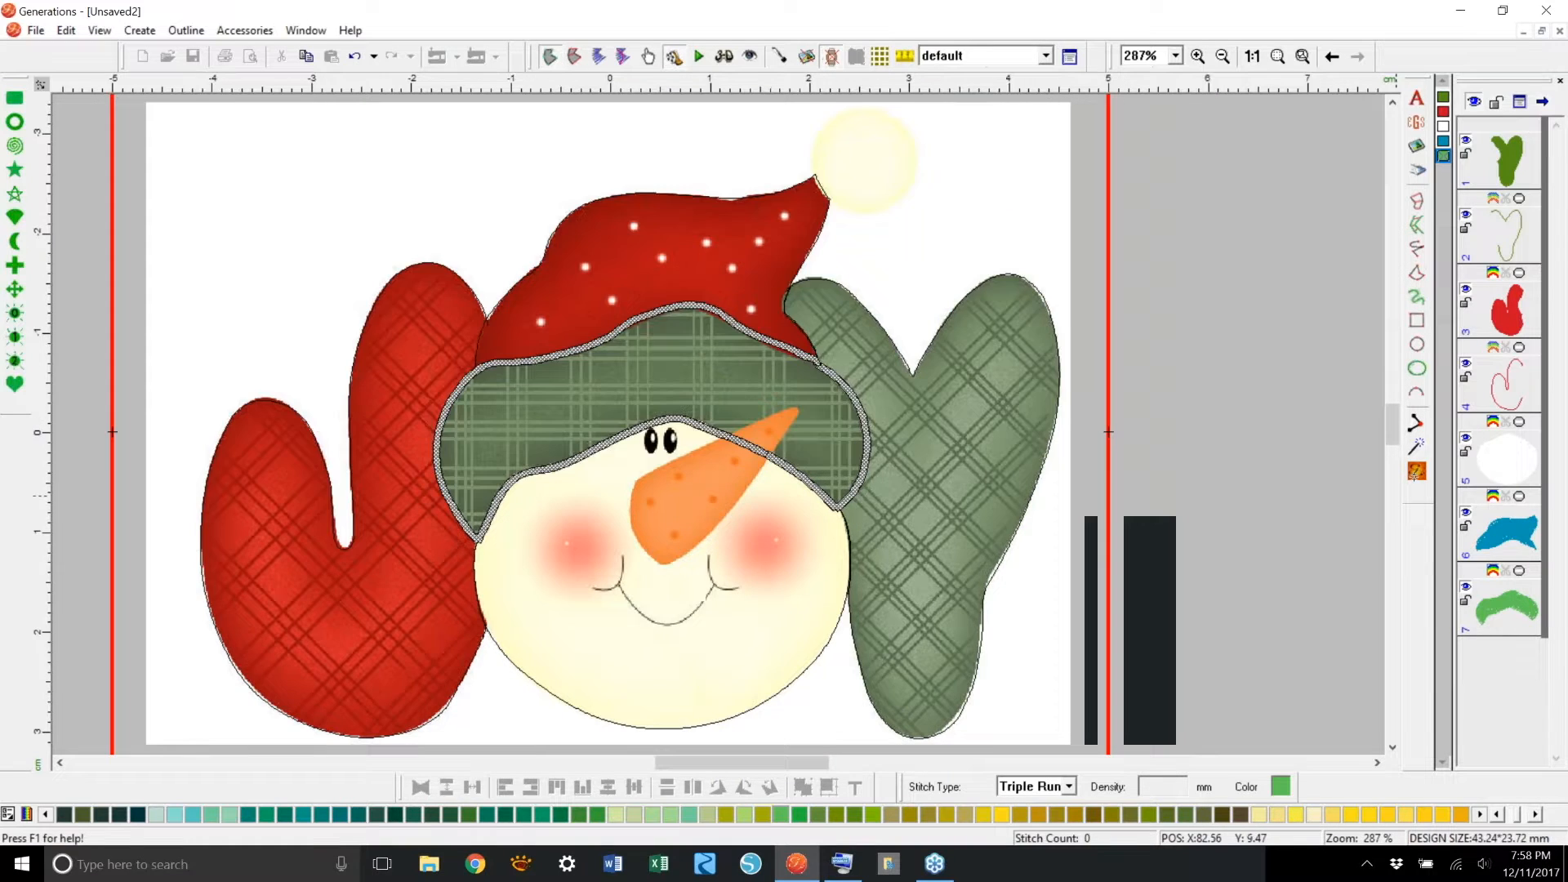
pyautogui.press('Return')
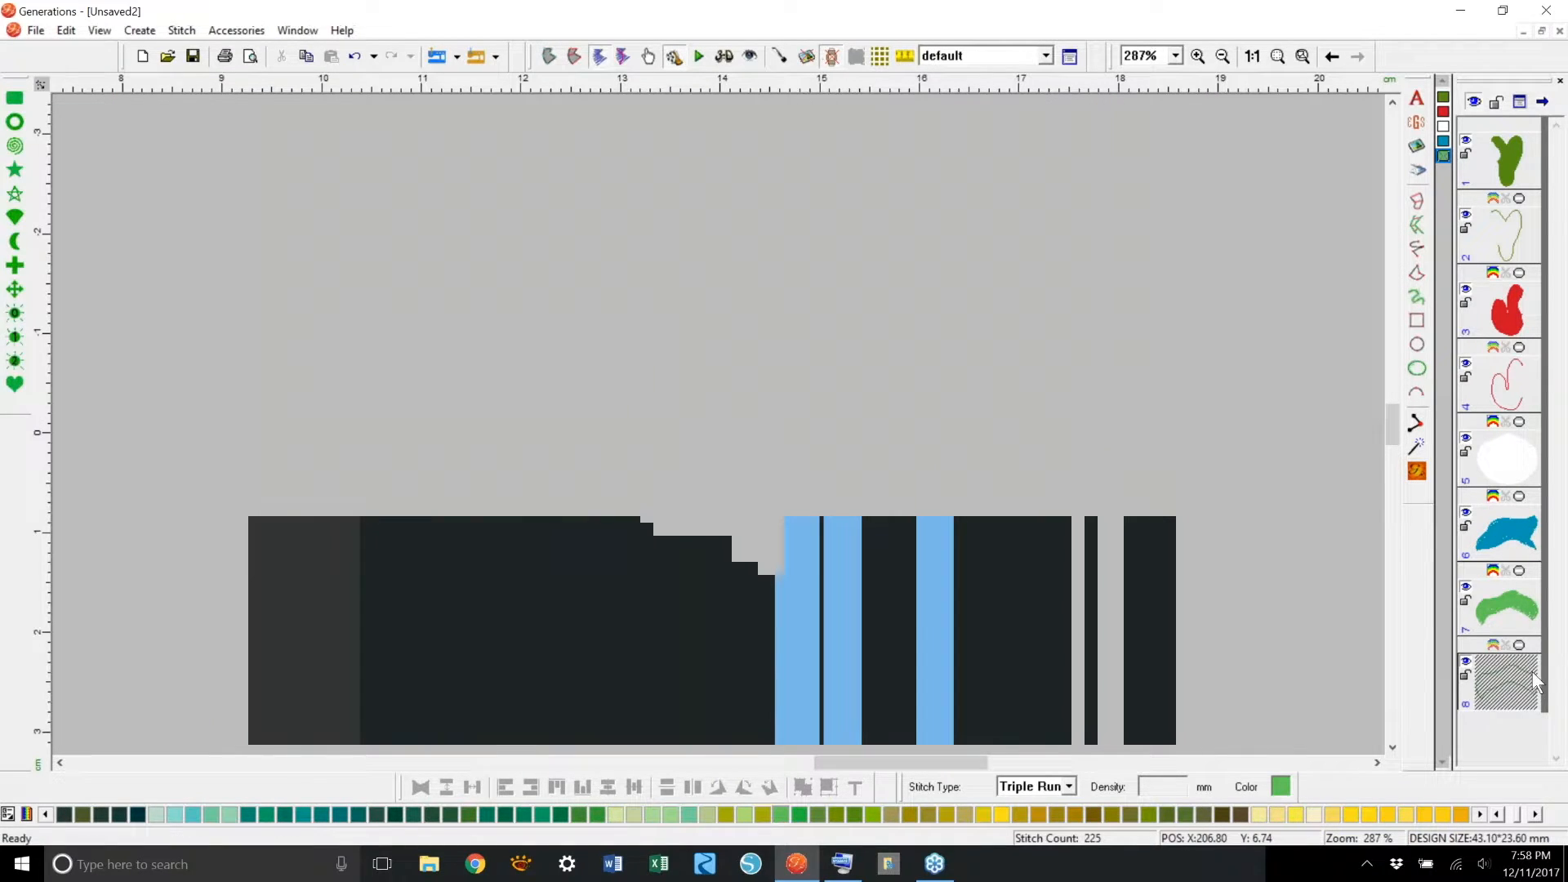
pyautogui.click(1408, 427)
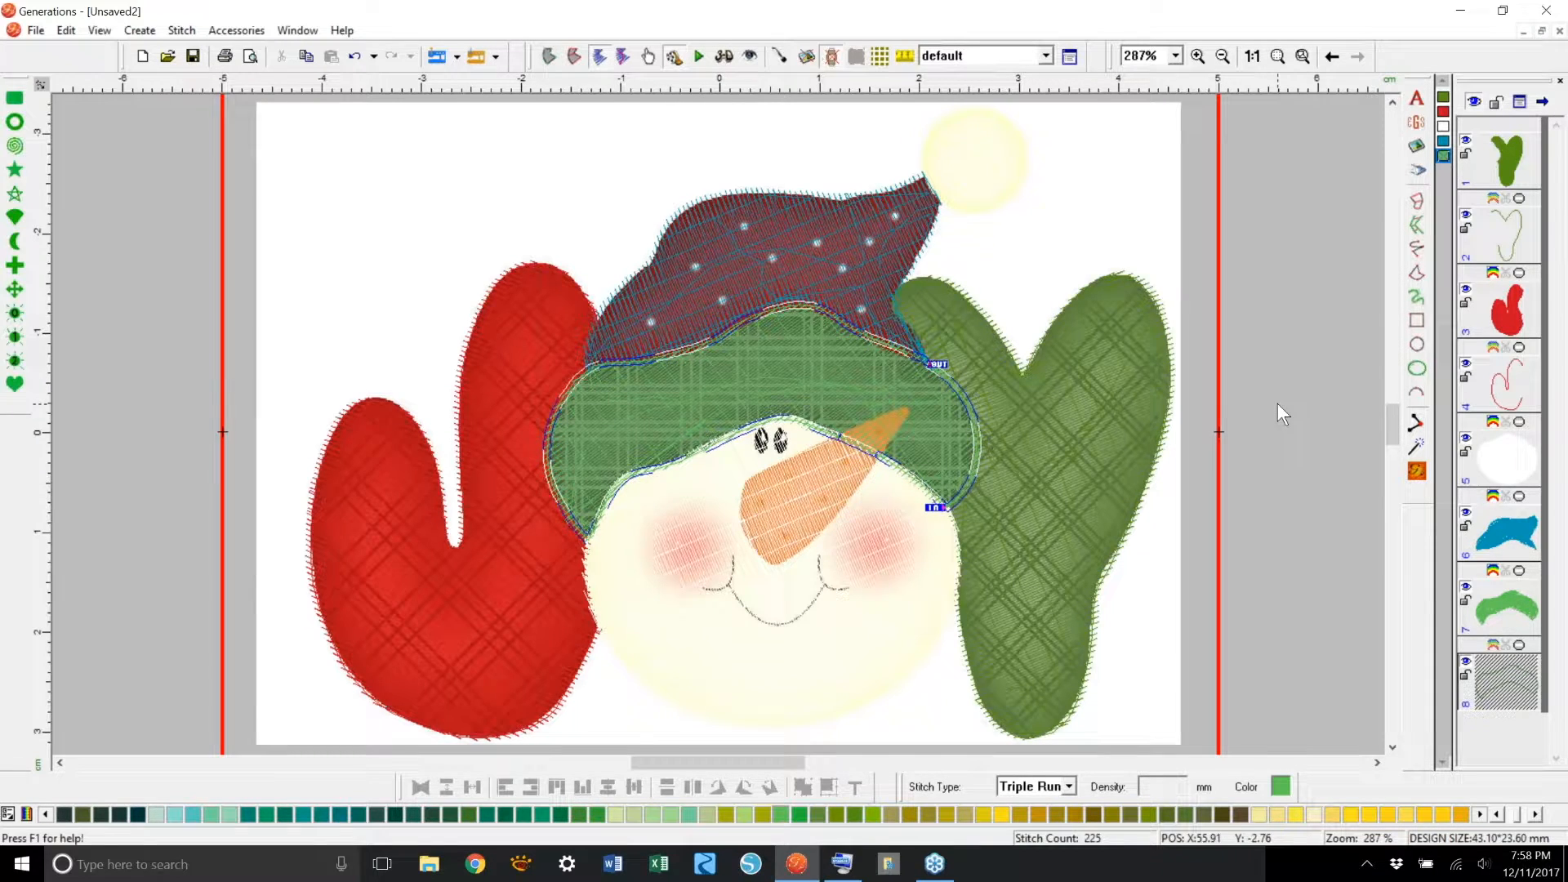
pyautogui.press('Delete')
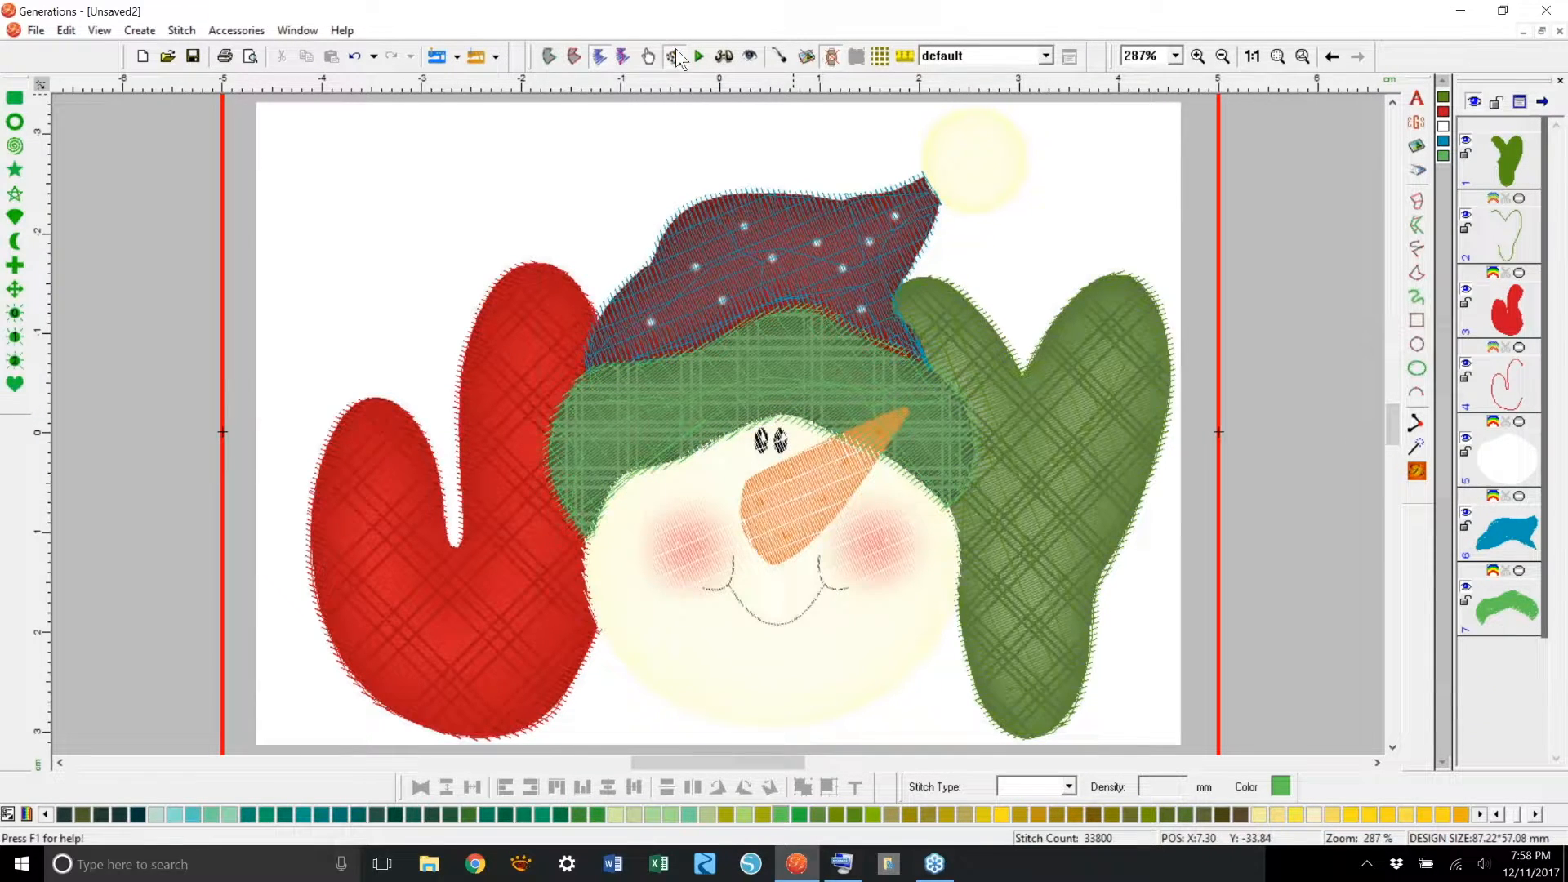
# Step: Change the stitch direction of the green hat brim's fill to slant down toward the right and regenerate its stitches
pyautogui.click(724, 57)
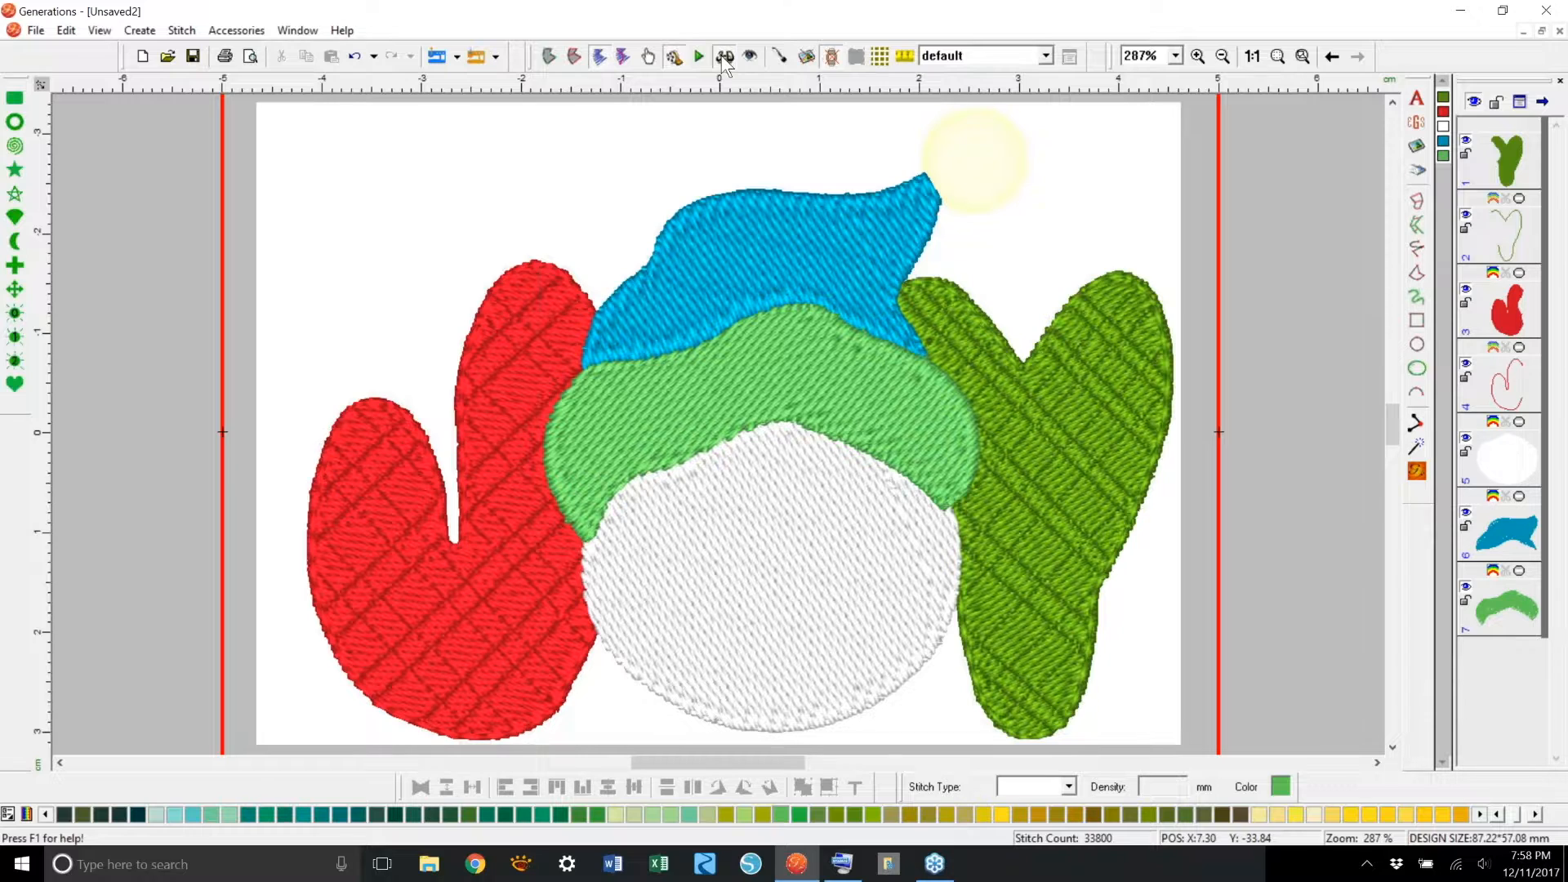
pyautogui.click(855, 399)
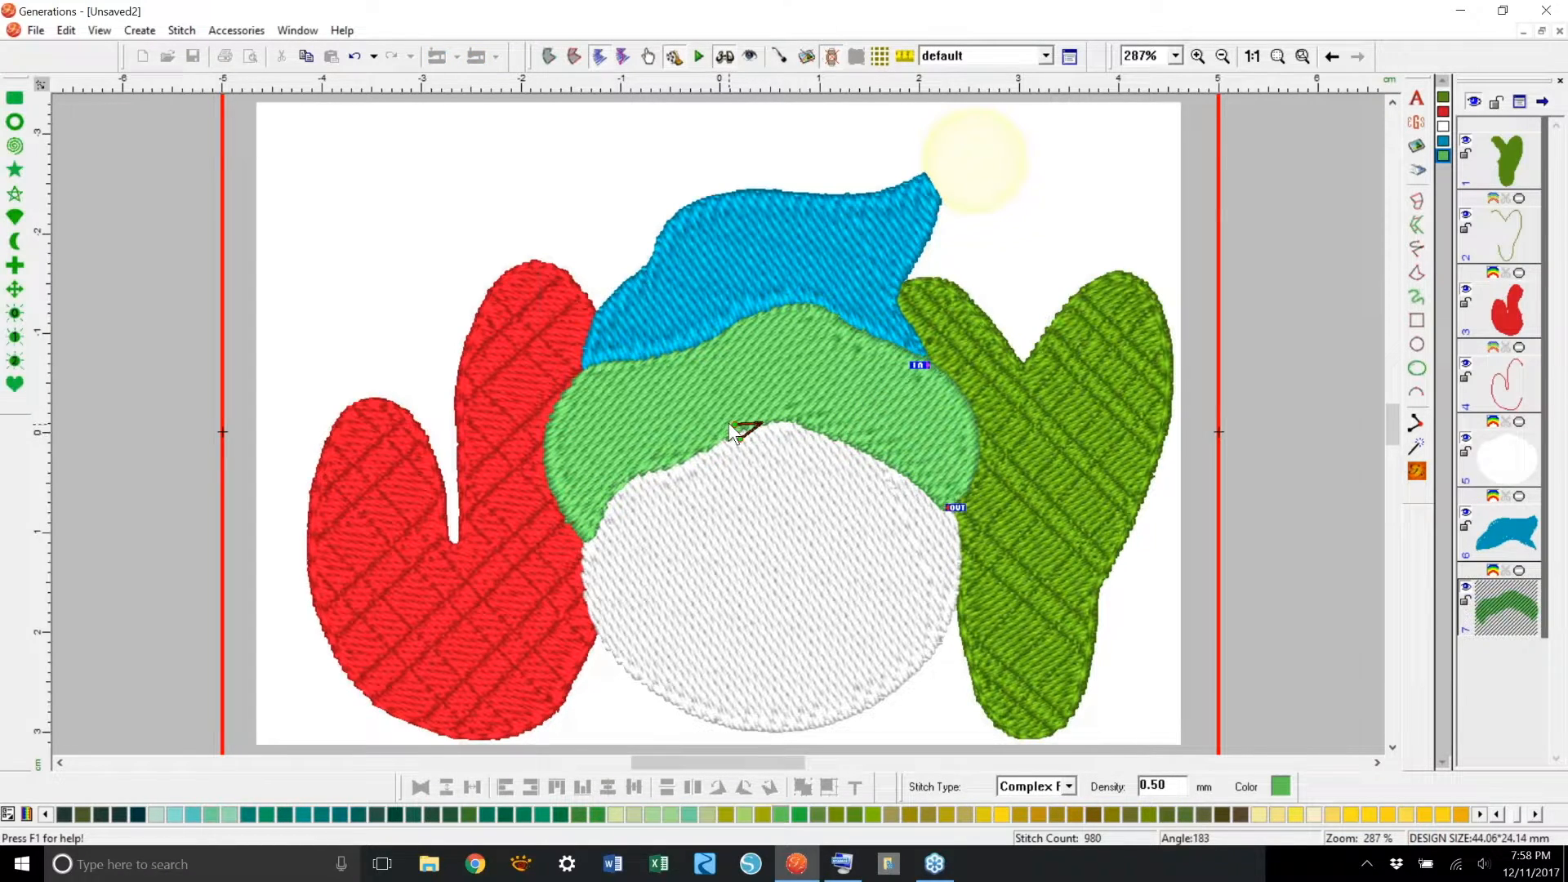
pyautogui.click(1417, 472)
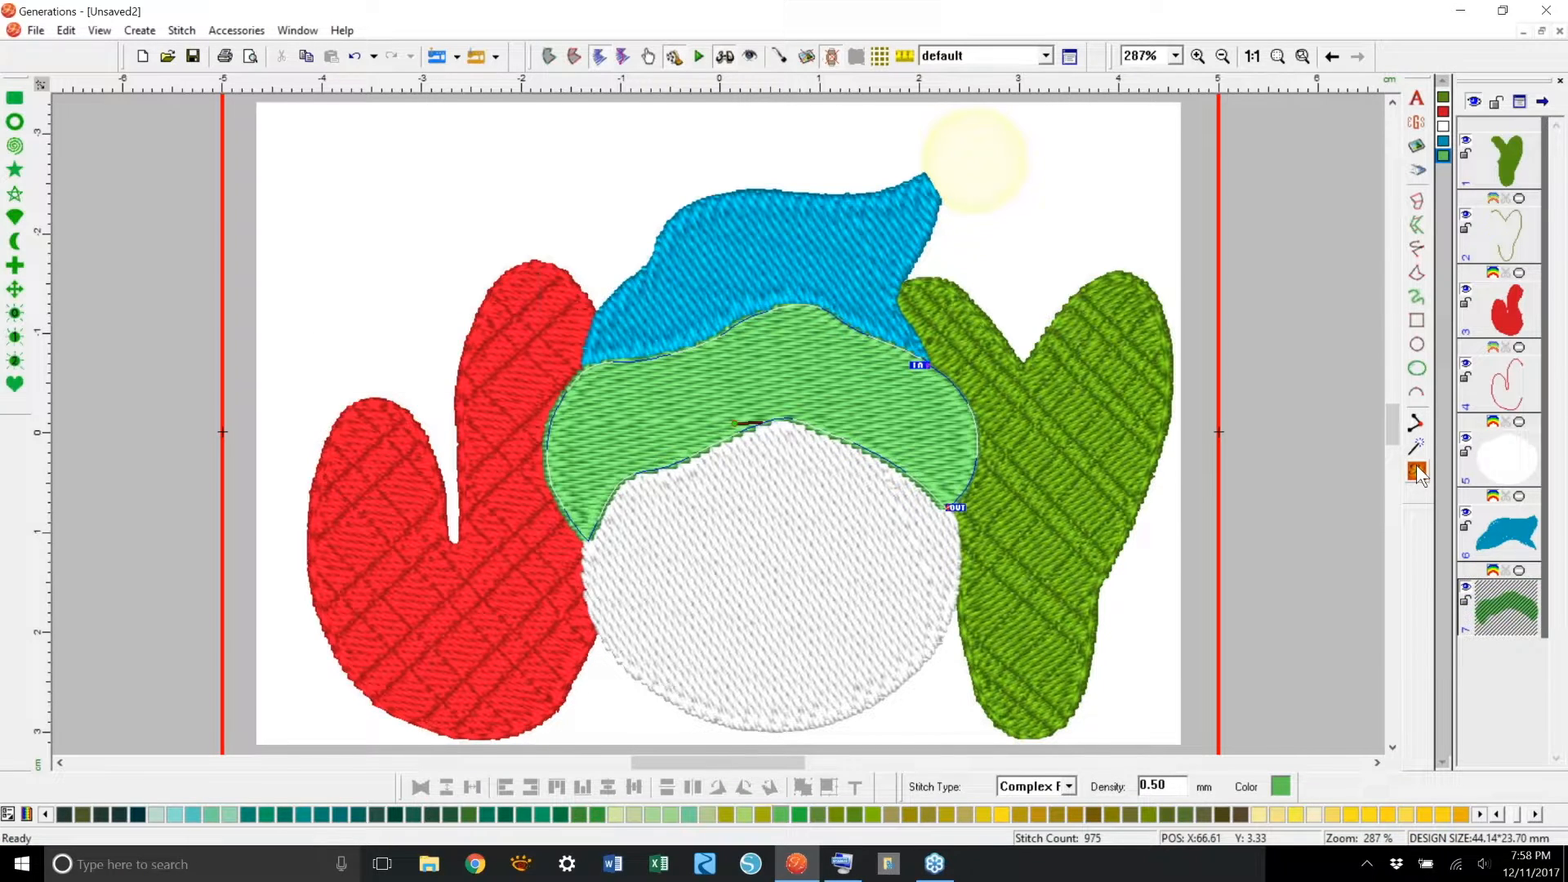
pyautogui.moveTo(735, 423); pyautogui.dragTo(737, 409)
pyautogui.click(1418, 472)
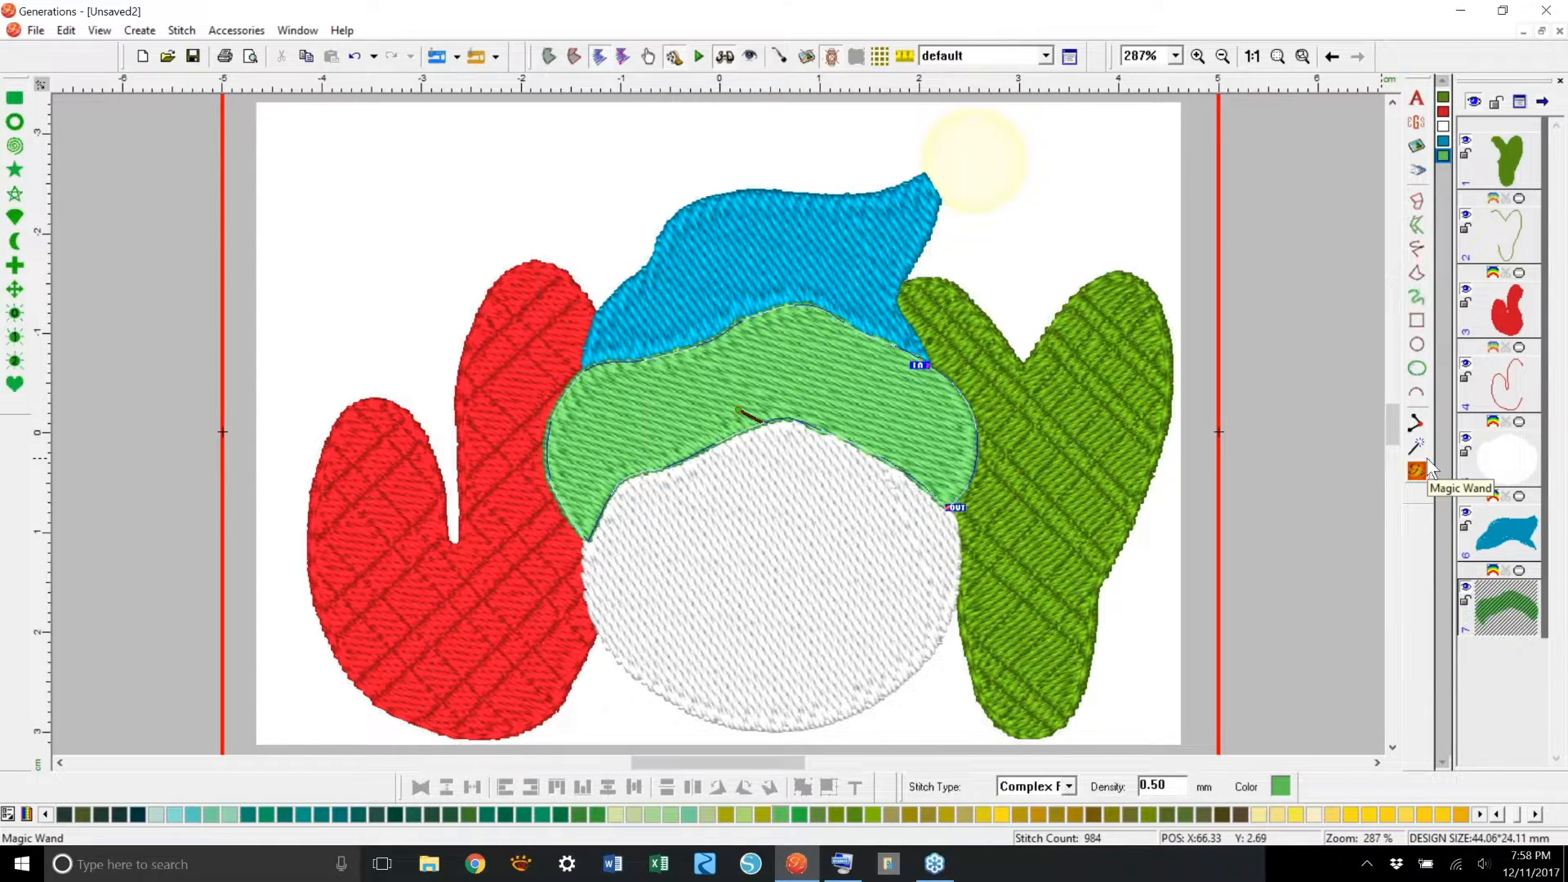
pyautogui.click(1239, 401)
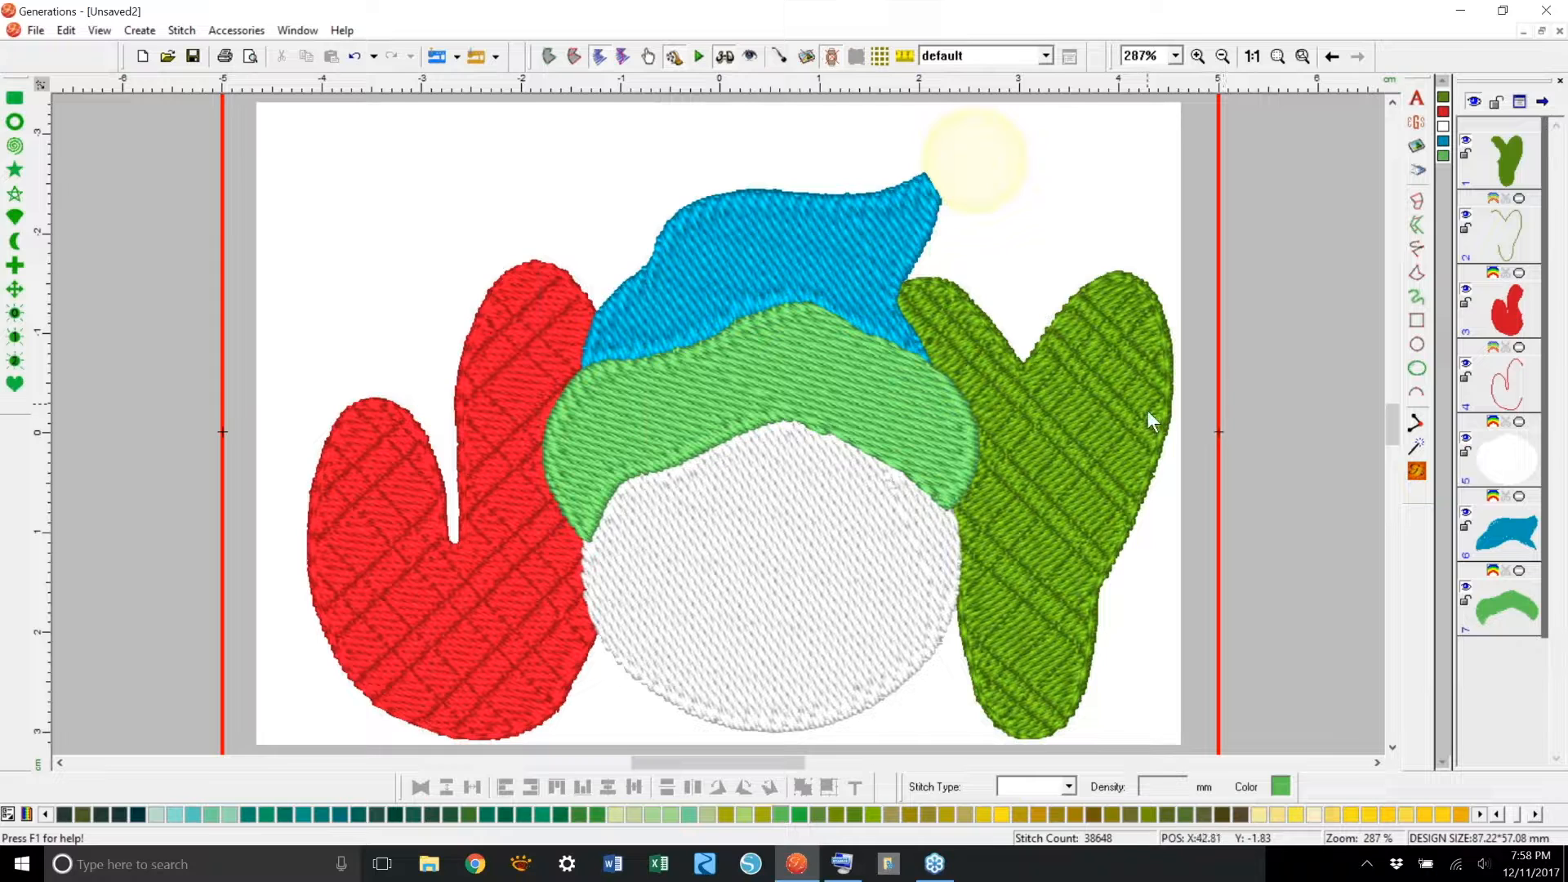
# Step: Draw a Complex Fill circle about 8 mm across over the snowman's right-hand cheek, using the background artwork as a guide
pyautogui.click(749, 56)
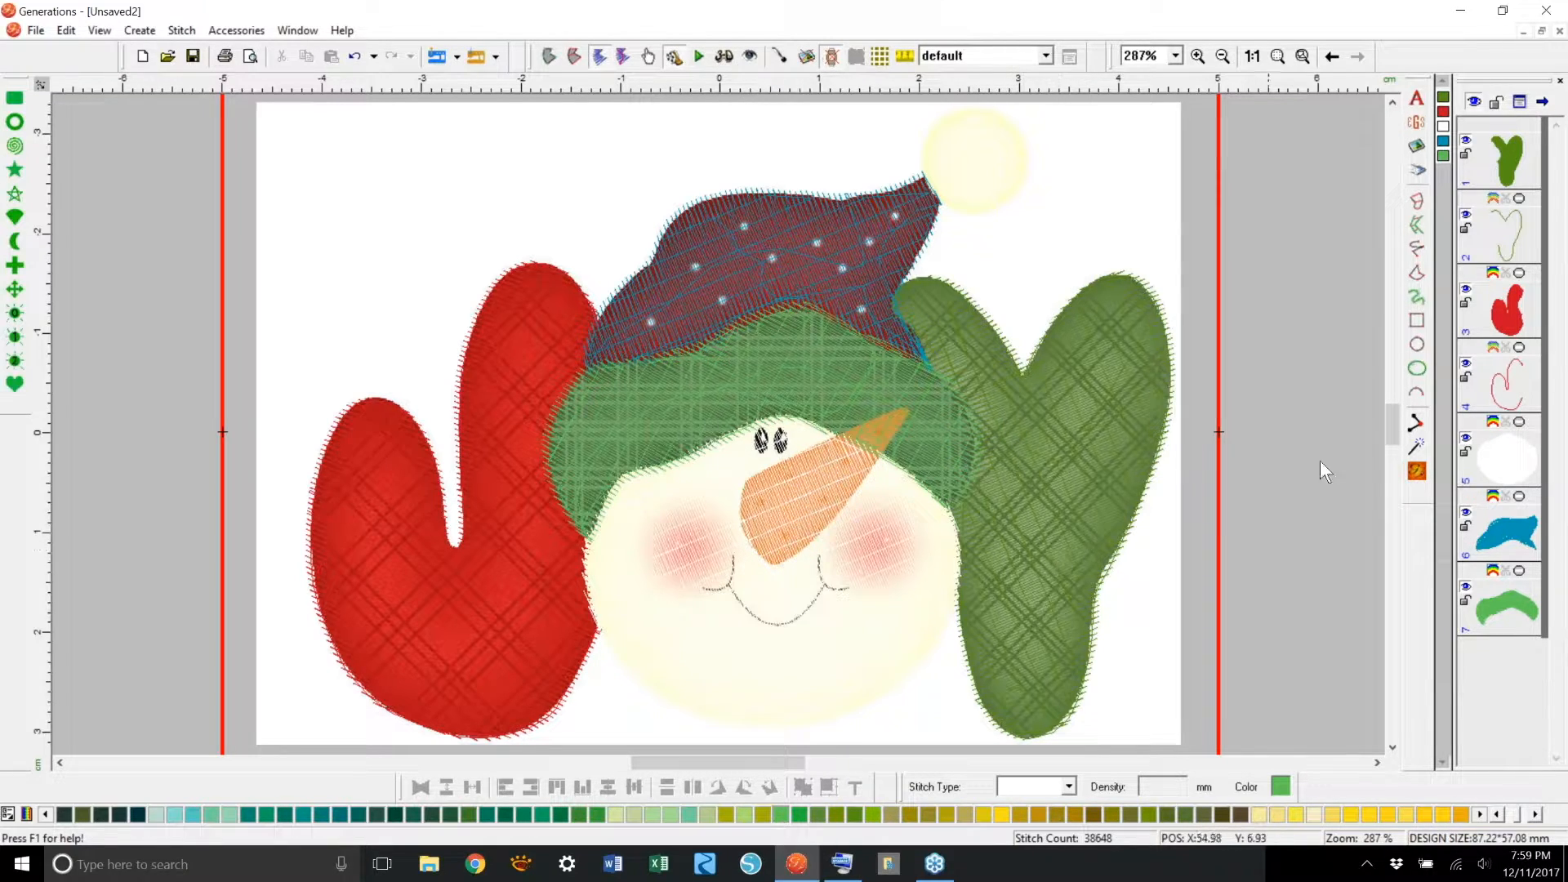
pyautogui.click(1416, 344)
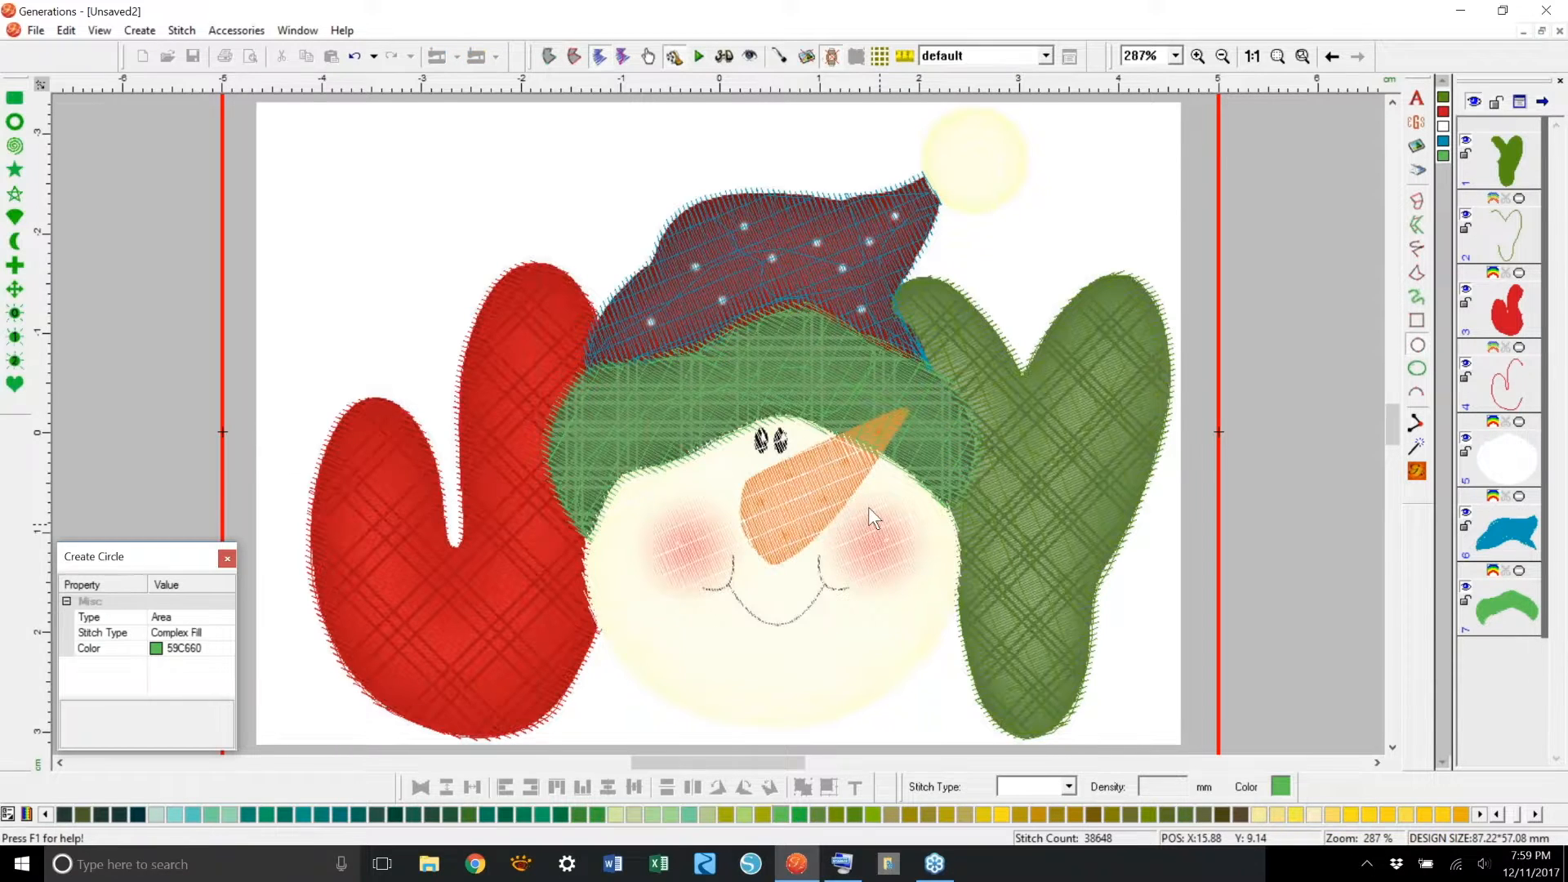
pyautogui.moveTo(849, 506); pyautogui.dragTo(919, 595)
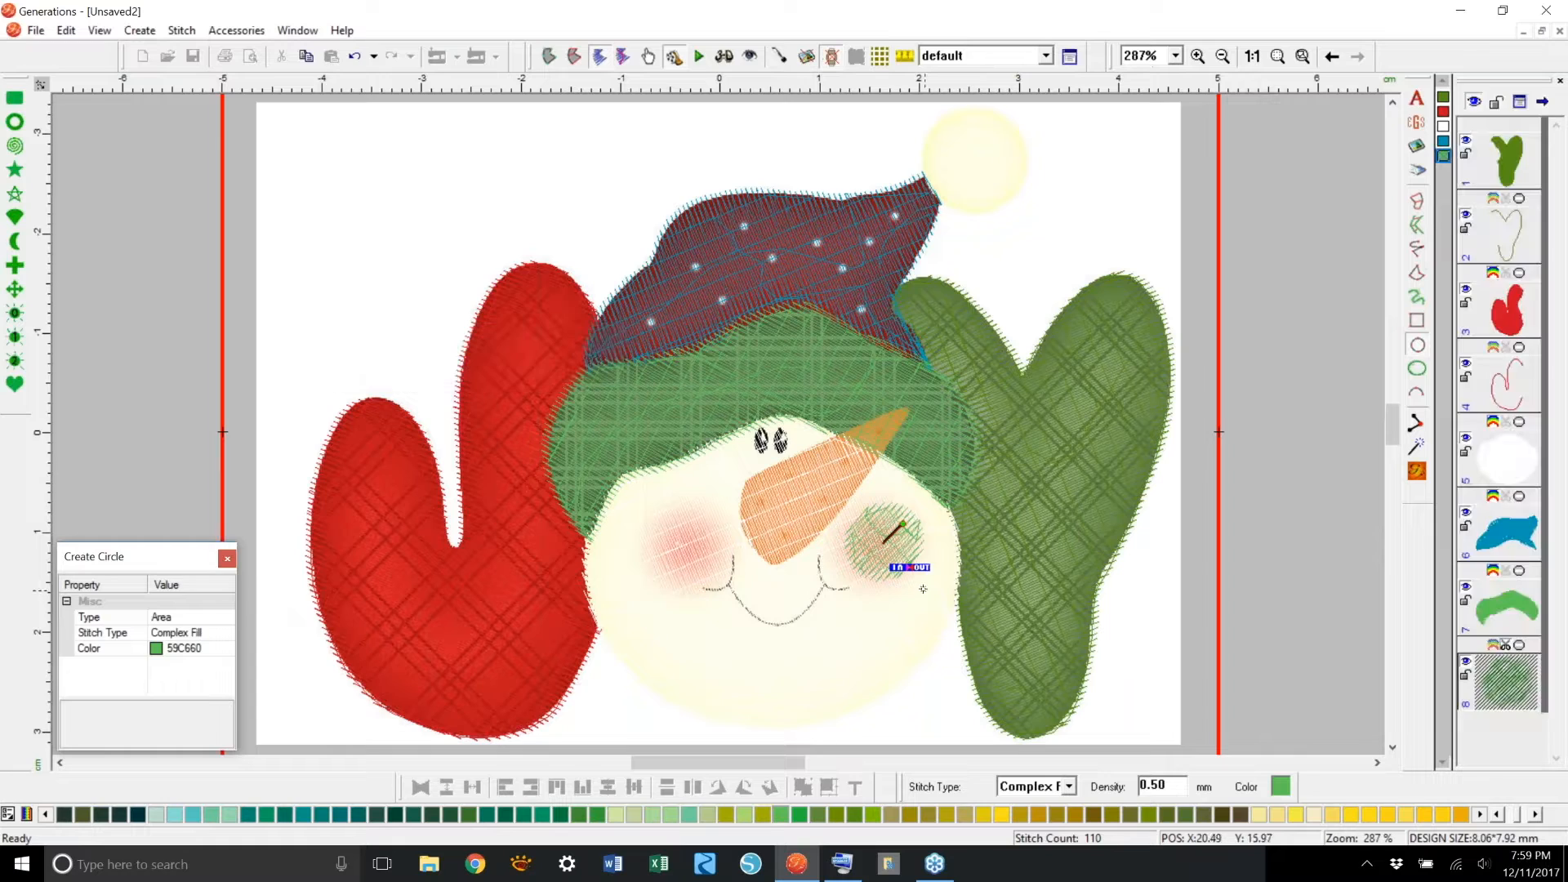
pyautogui.press('Escape')
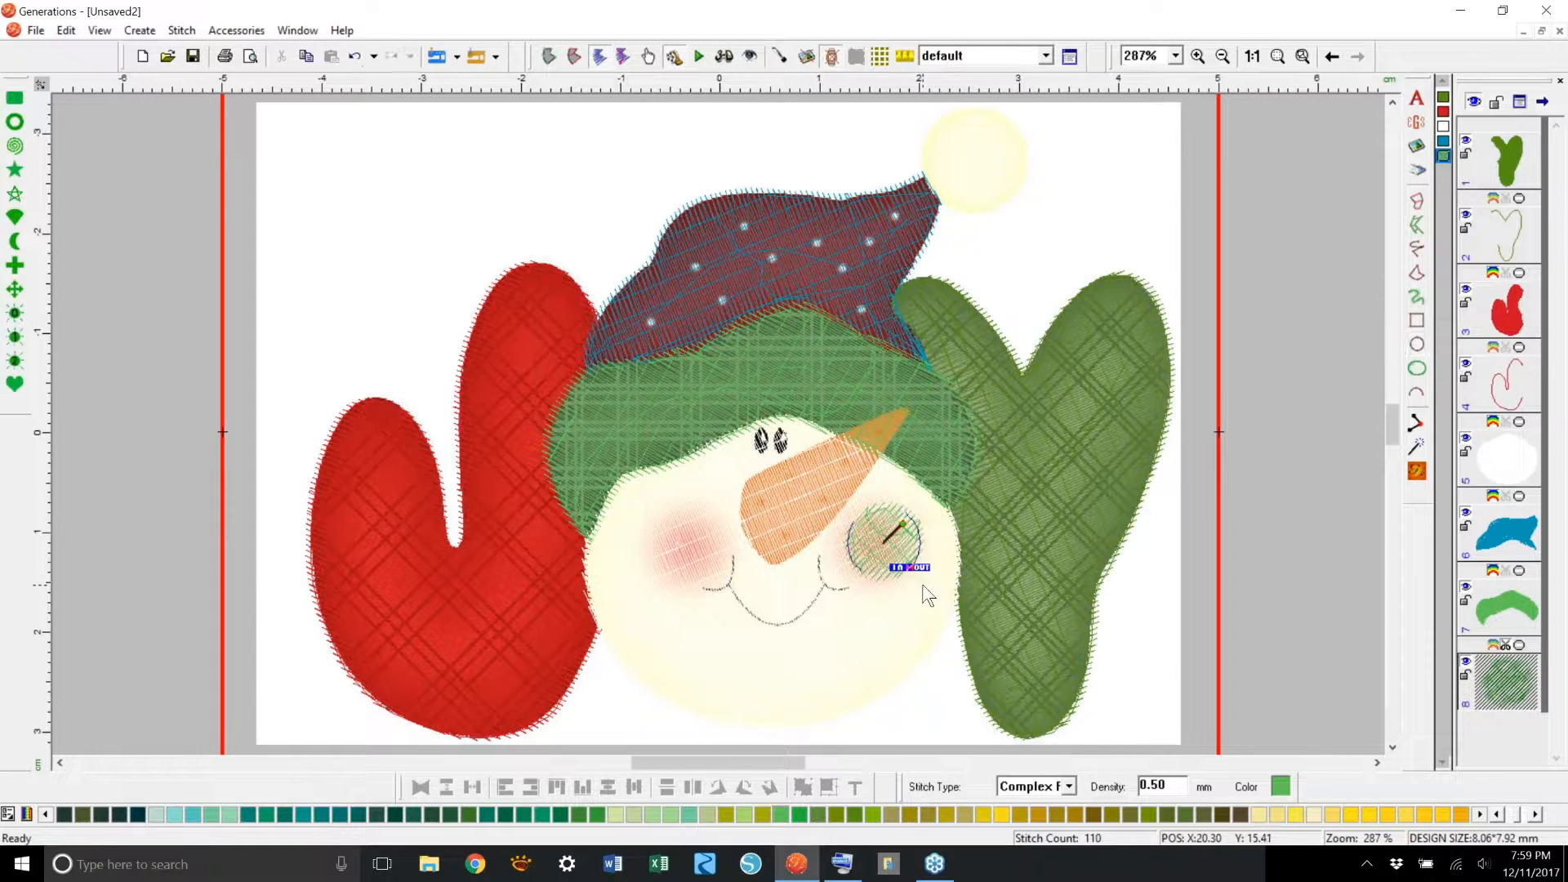
# Step: Color the cheek circle light pink and change its stitch type to Spiral
pyautogui.click(1499, 815)
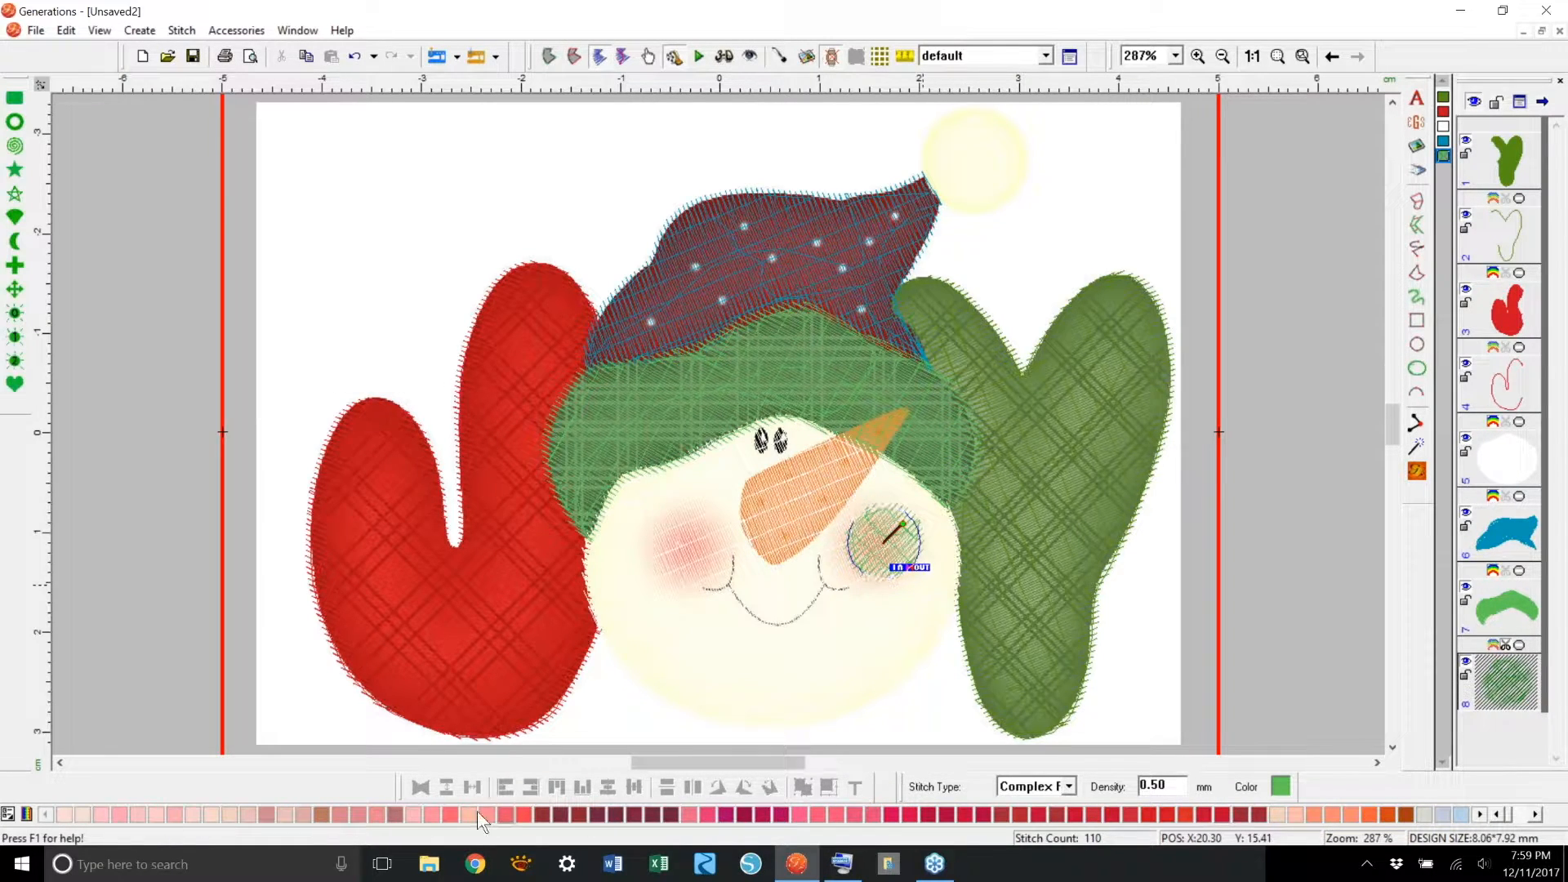
pyautogui.click(413, 815)
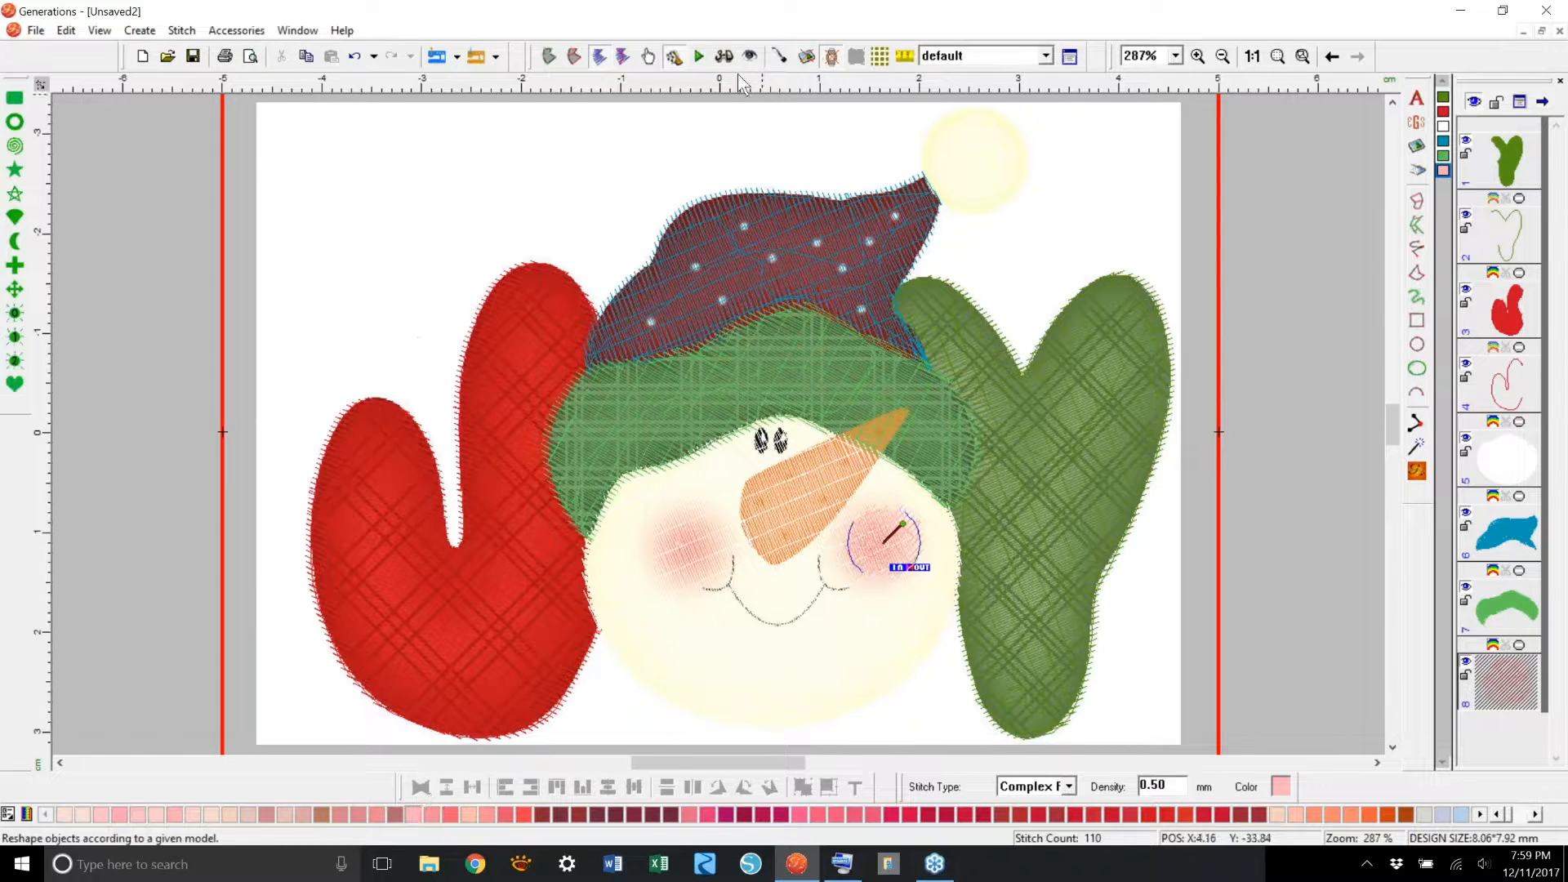
pyautogui.click(723, 56)
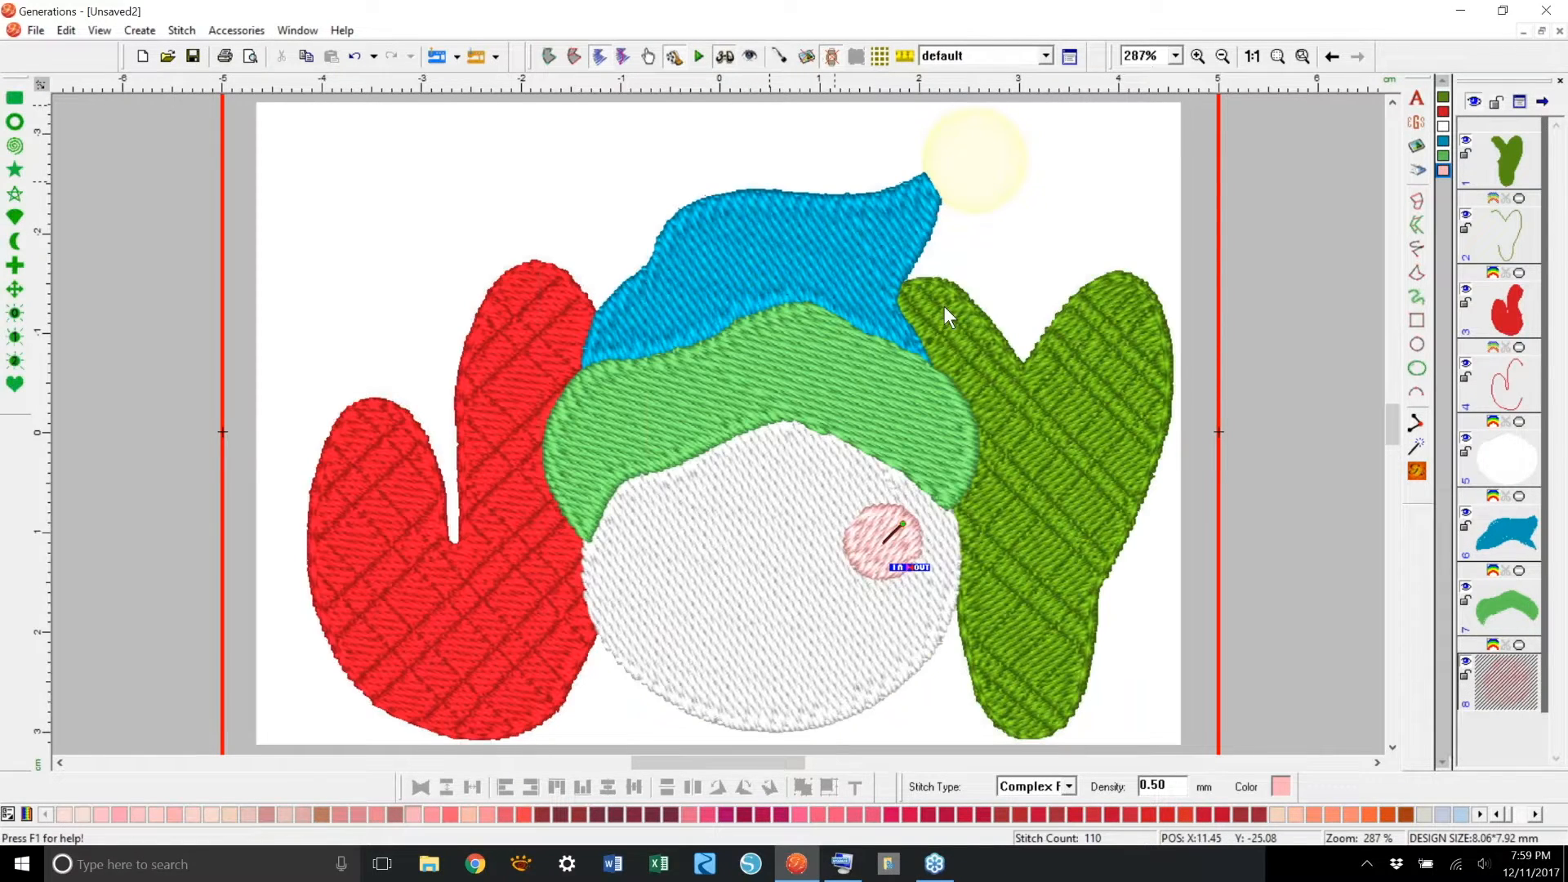
pyautogui.click(1070, 785)
pyautogui.click(1037, 691)
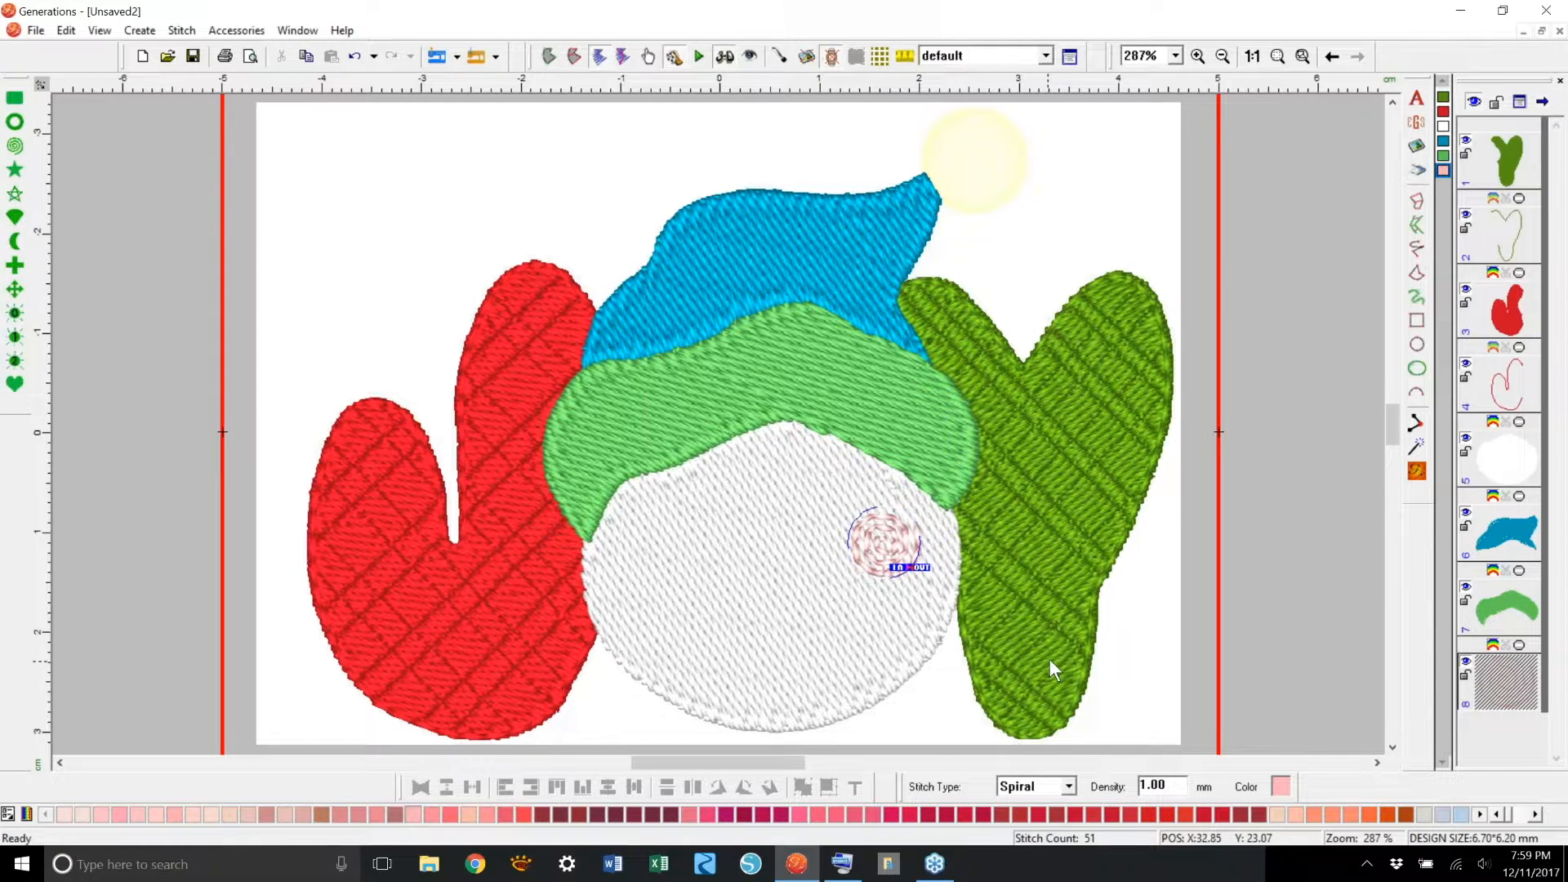
# Step: Set the cheek circle's spiral density to 0.6 mm in its stitch properties
pyautogui.press('Return')
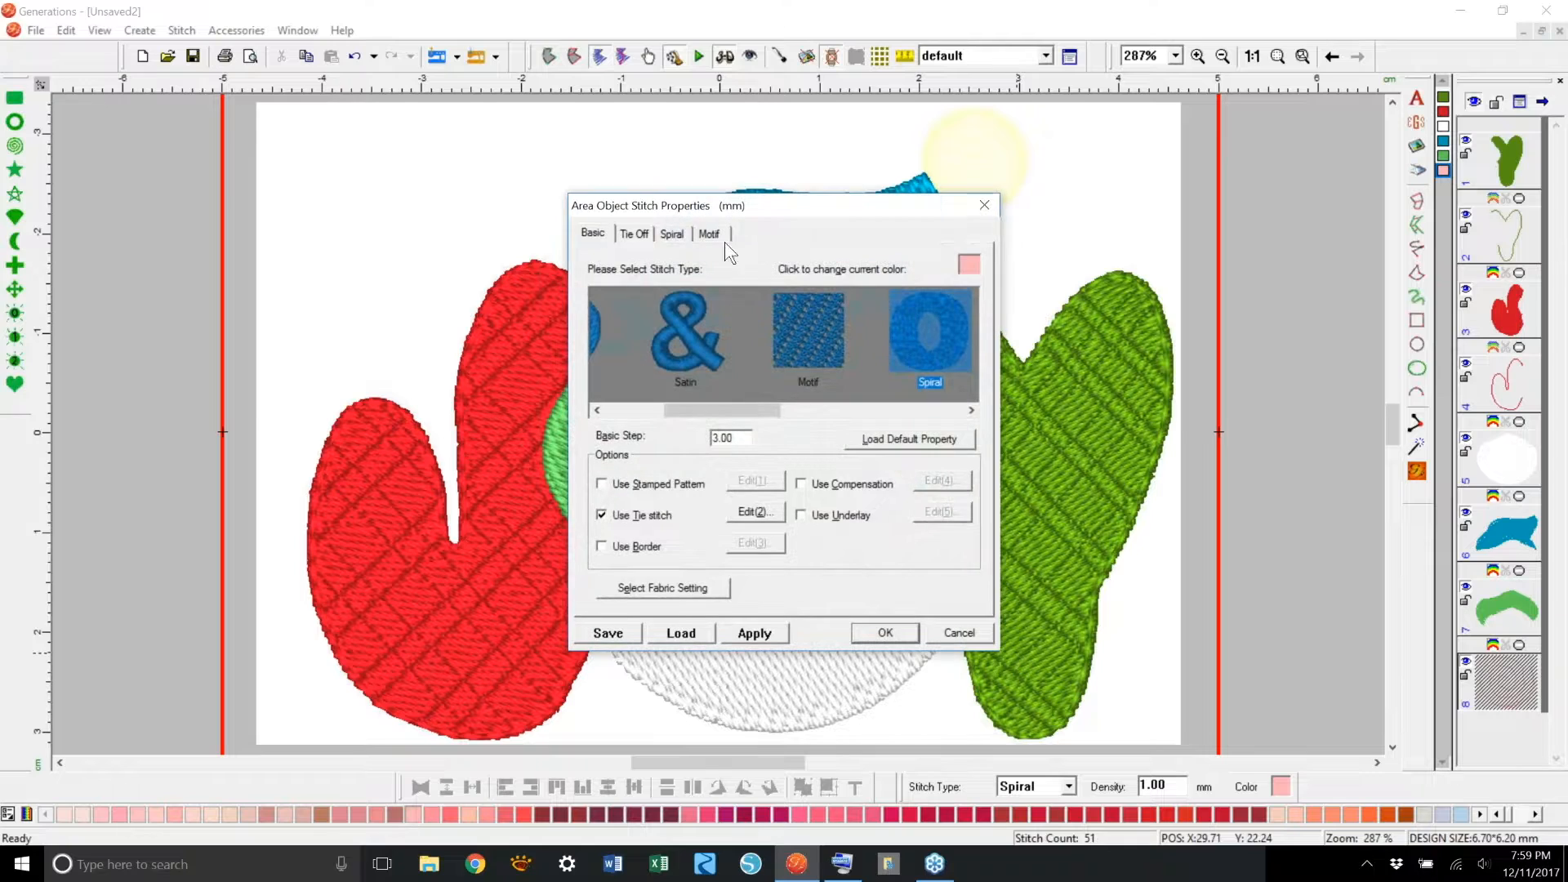
pyautogui.click(677, 232)
pyautogui.press('Tab')
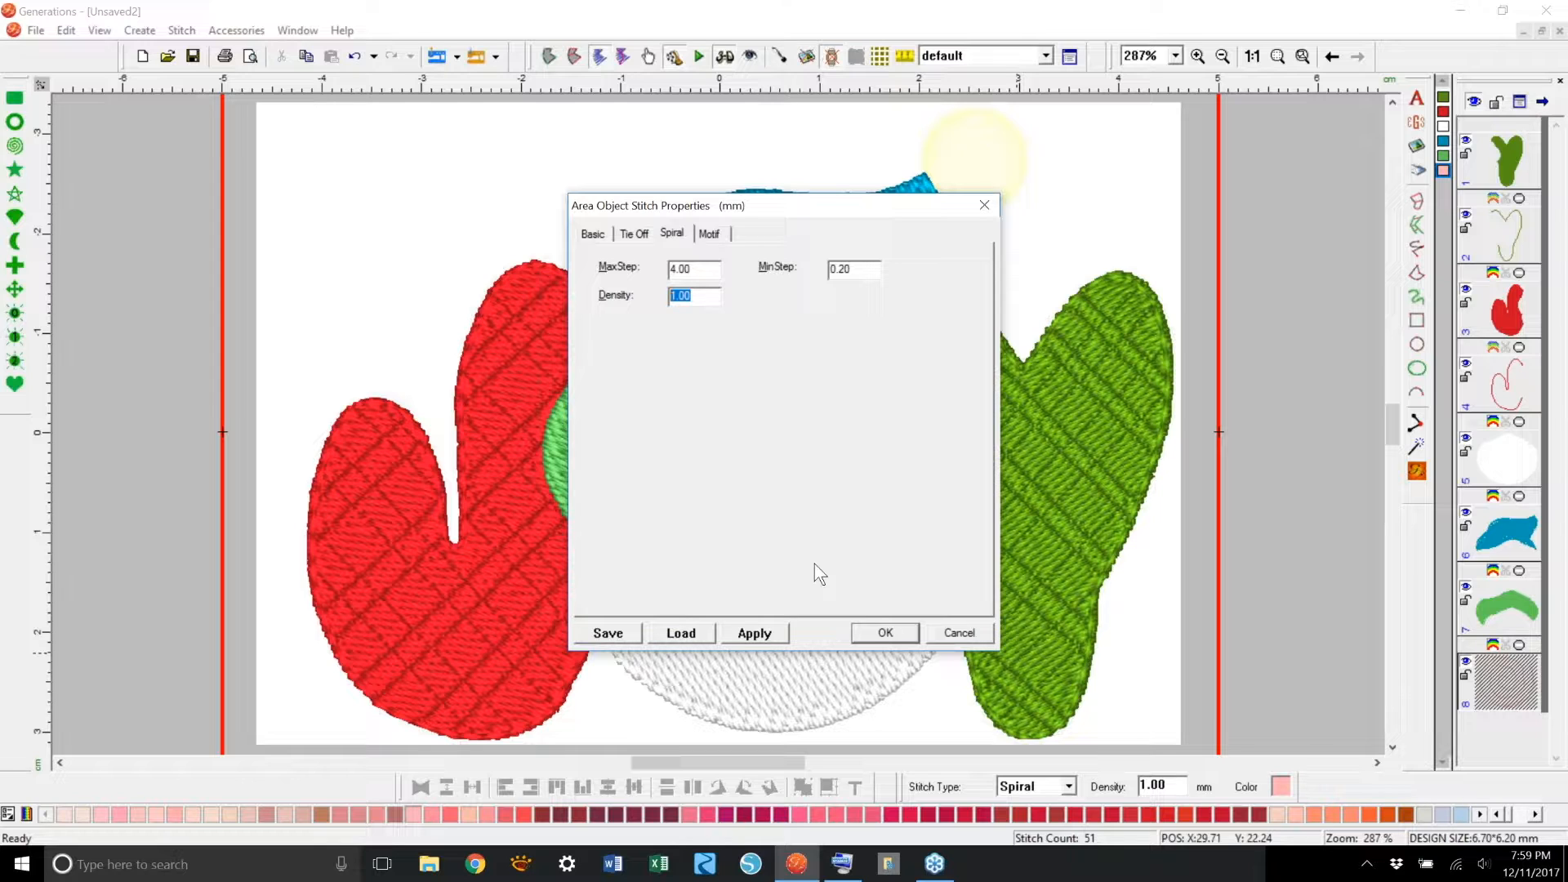
pyautogui.write('0.6')
pyautogui.click(872, 629)
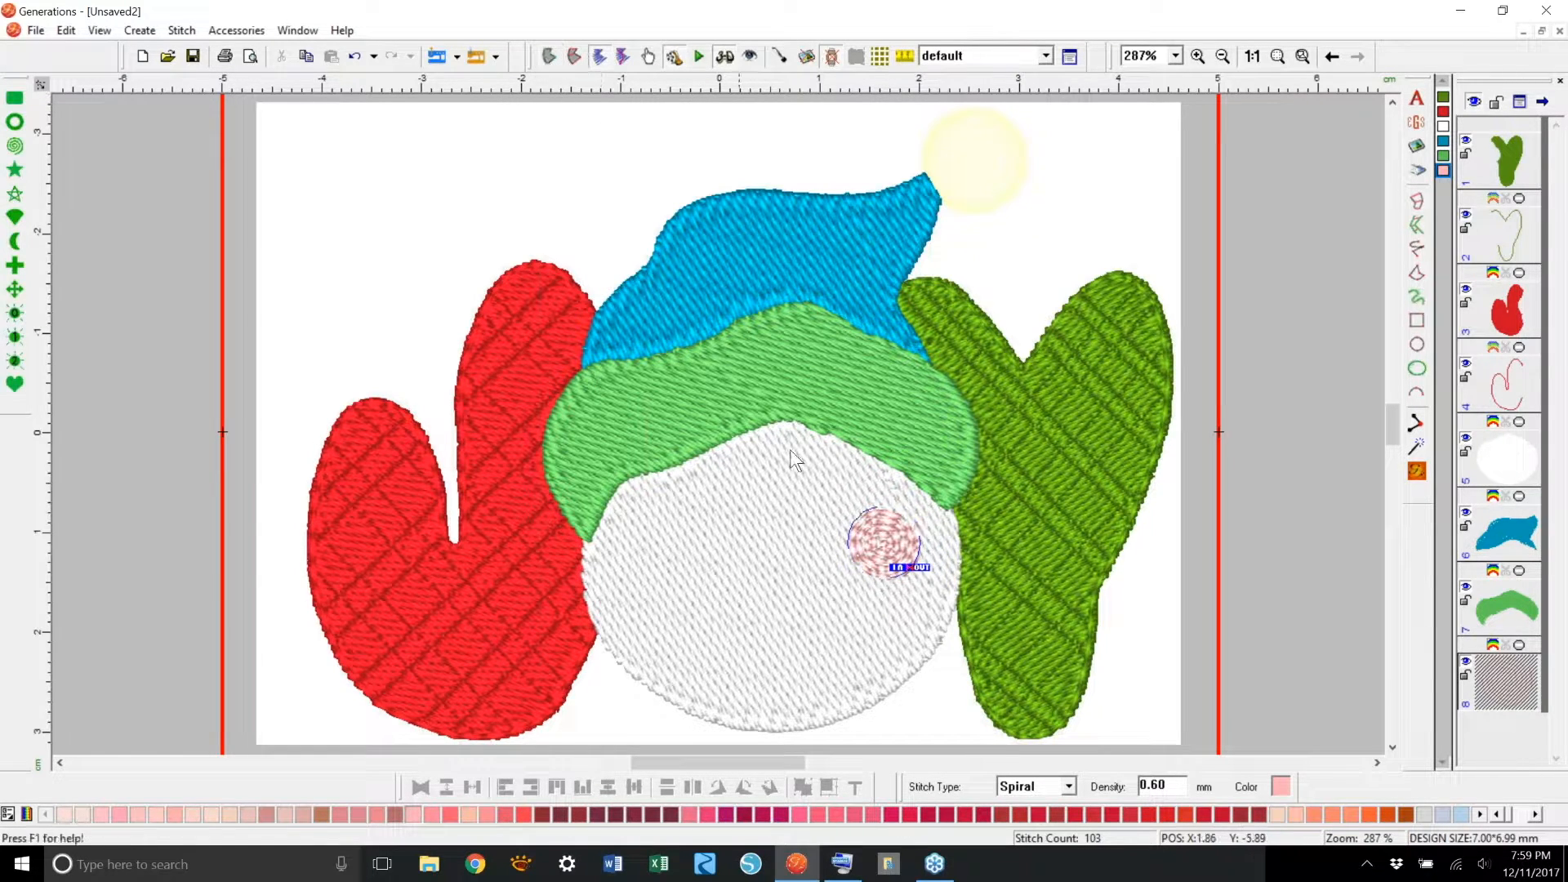
# Step: Set the cheek circle's spiral density to 0.7 mm and regenerate its stitches
pyautogui.moveTo(1176, 786); pyautogui.dragTo(1140, 786)
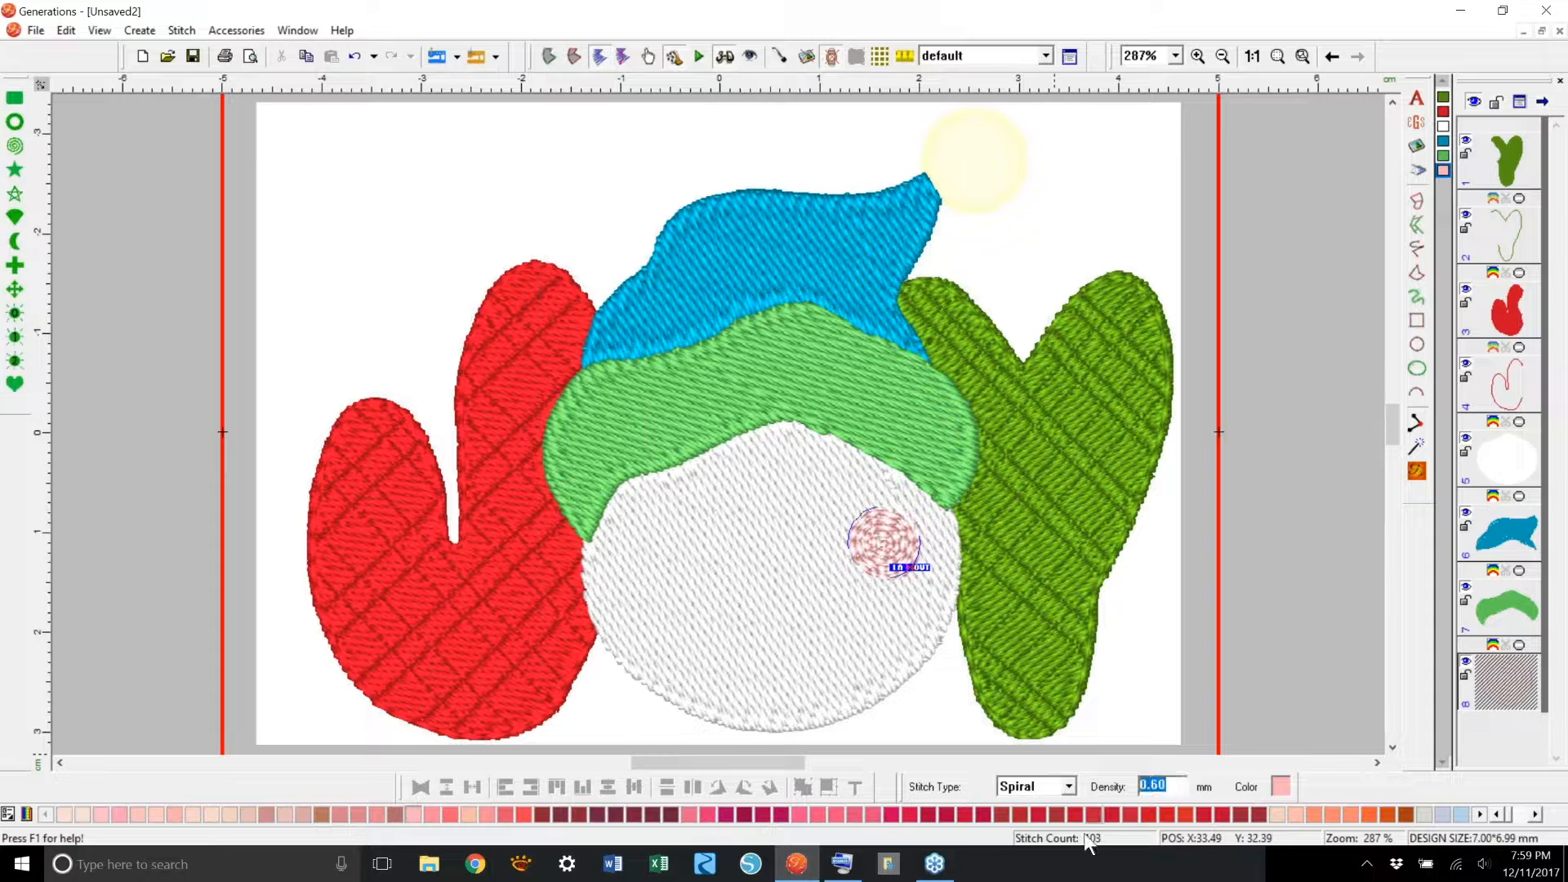
pyautogui.write('0.7')
pyautogui.press('Return')
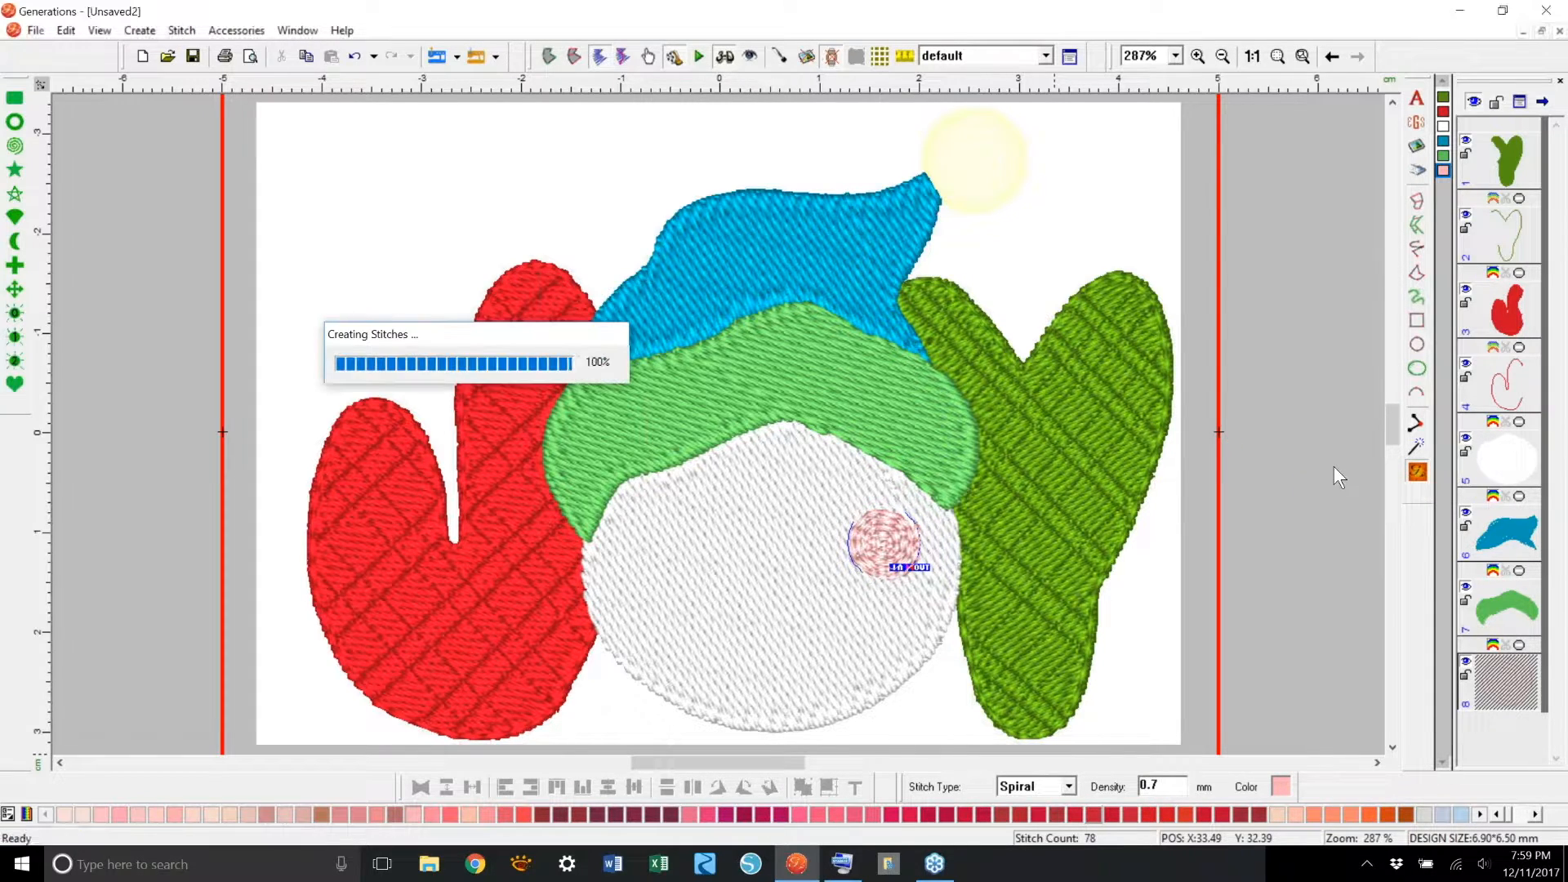
# Step: Create a Double Run outline from the cheek circle's outside border with zero offset and generate its stitches
pyautogui.click(551, 56)
pyautogui.rightClick(894, 542)
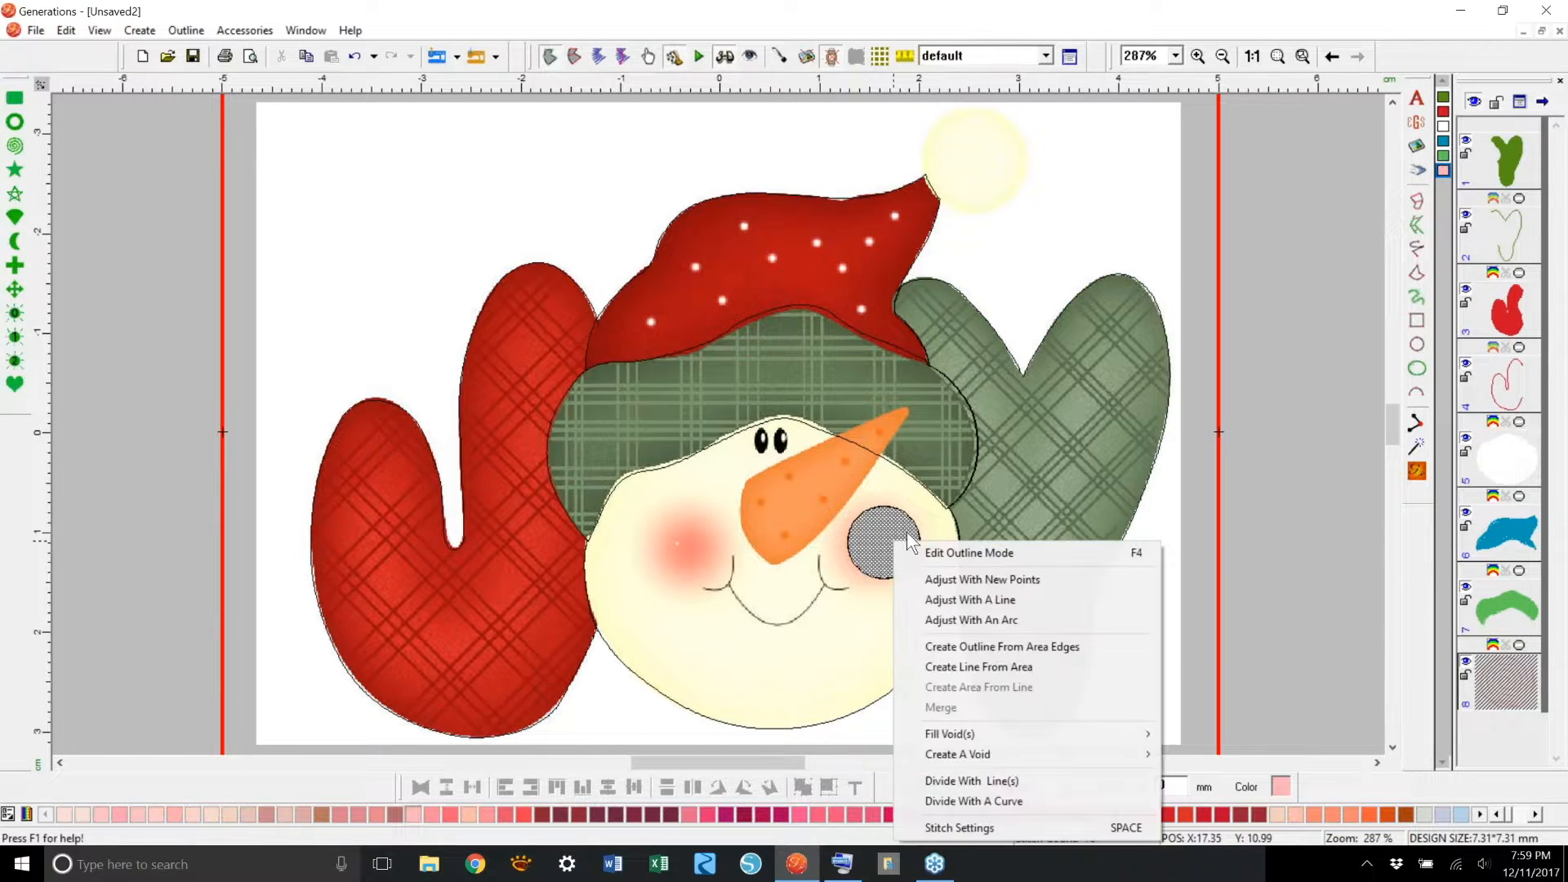
pyautogui.click(1025, 647)
pyautogui.click(708, 381)
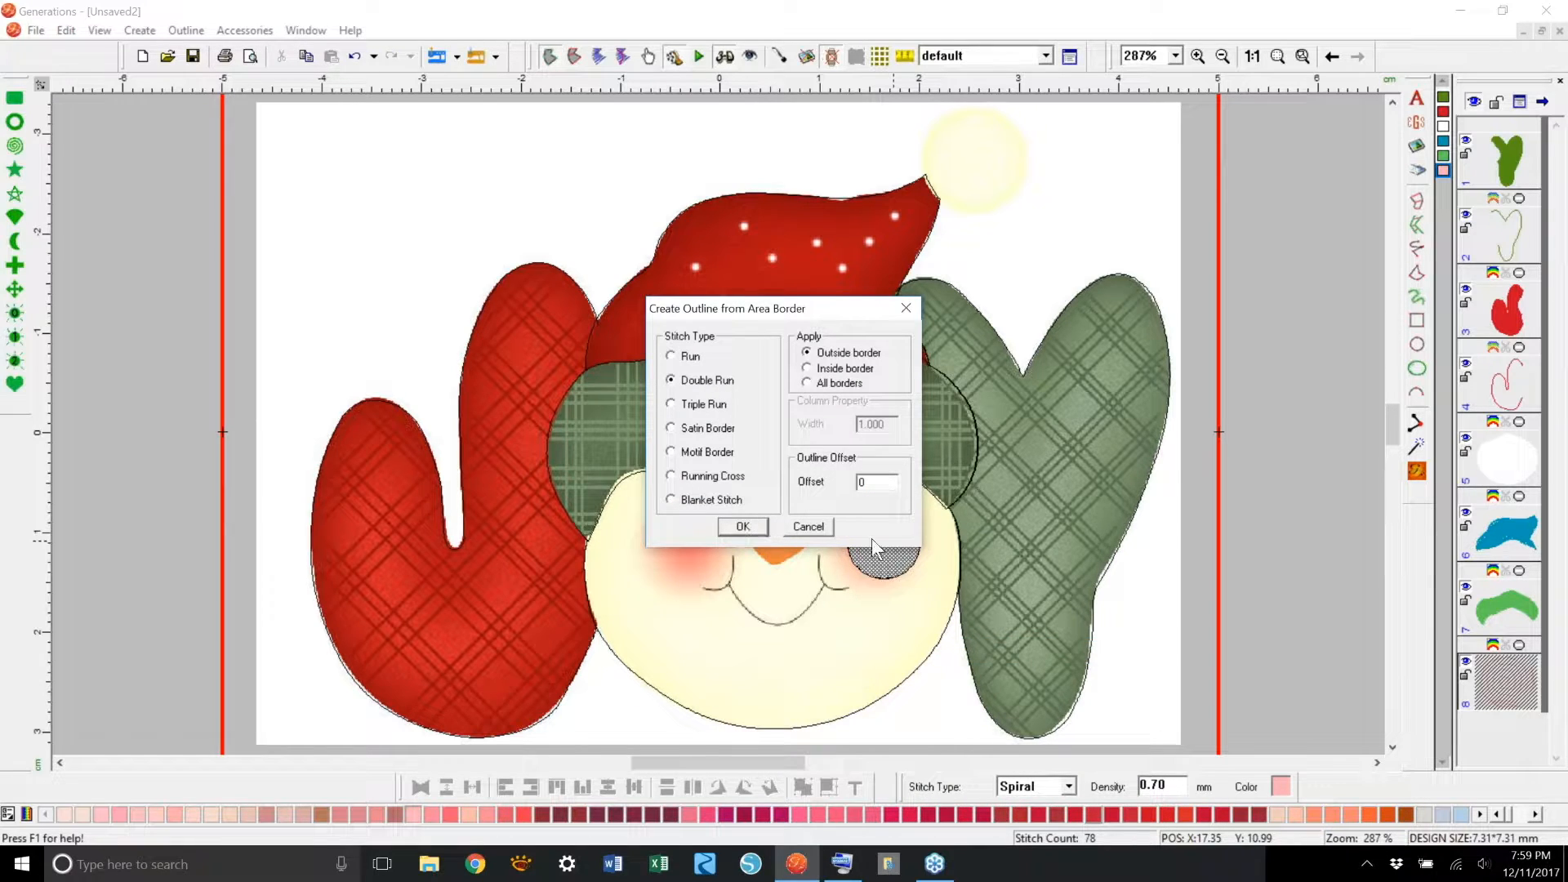
pyautogui.click(743, 526)
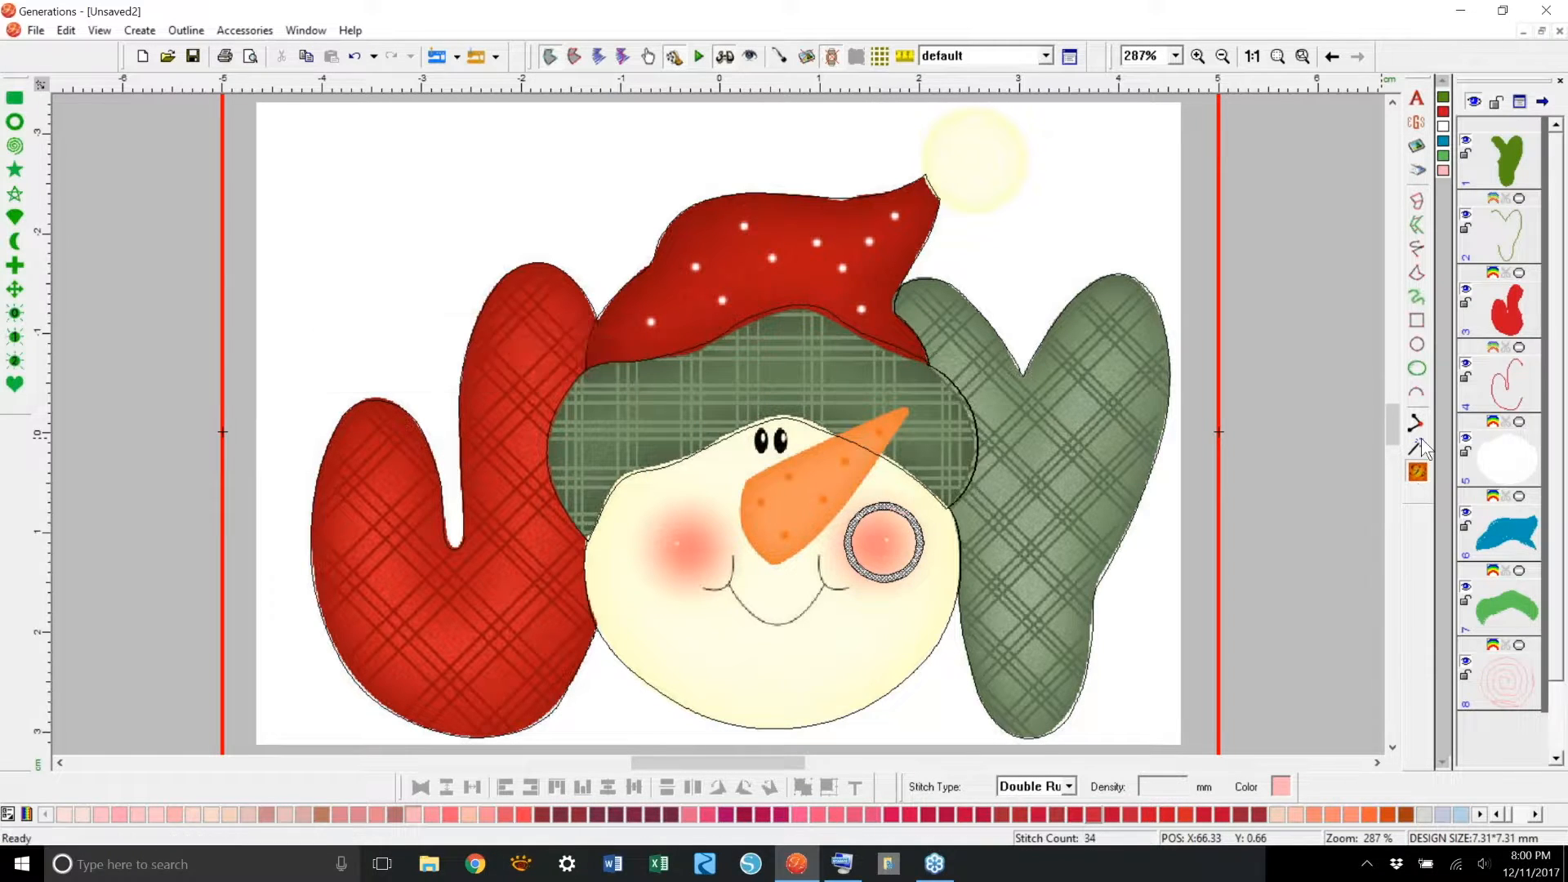
pyautogui.click(1416, 471)
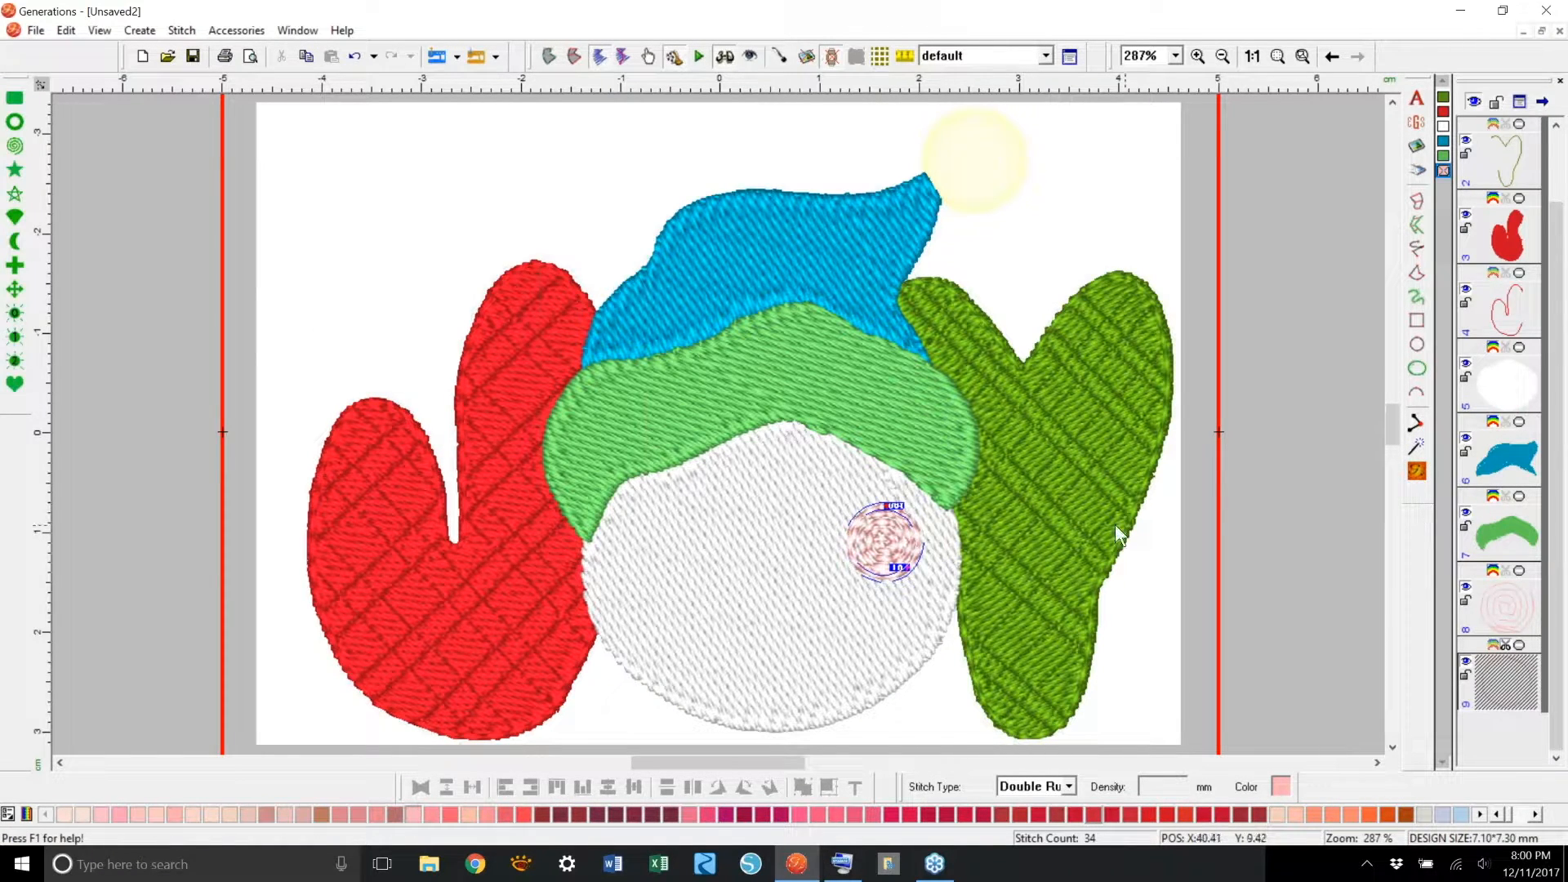
# Step: Duplicate the cheek spiral and its outline, place the copy over the snowman's other cheek in the artwork, and regenerate the stitches
pyautogui.click(1507, 606)
pyautogui.keyDown('ctrl'); pyautogui.click(1507, 680); pyautogui.keyUp('ctrl')
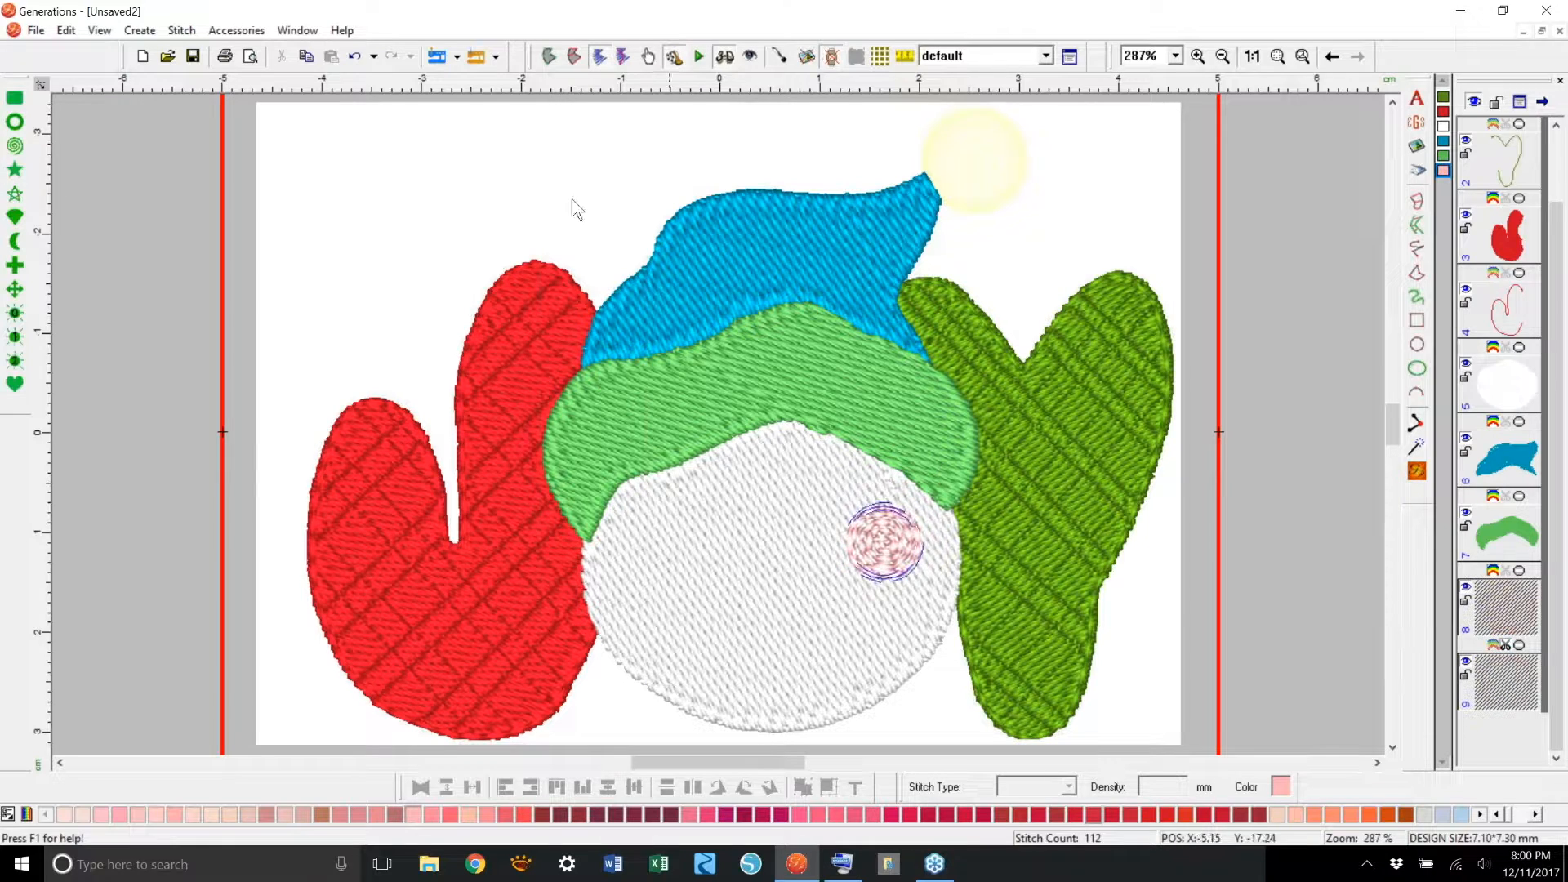
pyautogui.click(302, 52)
pyautogui.click(331, 56)
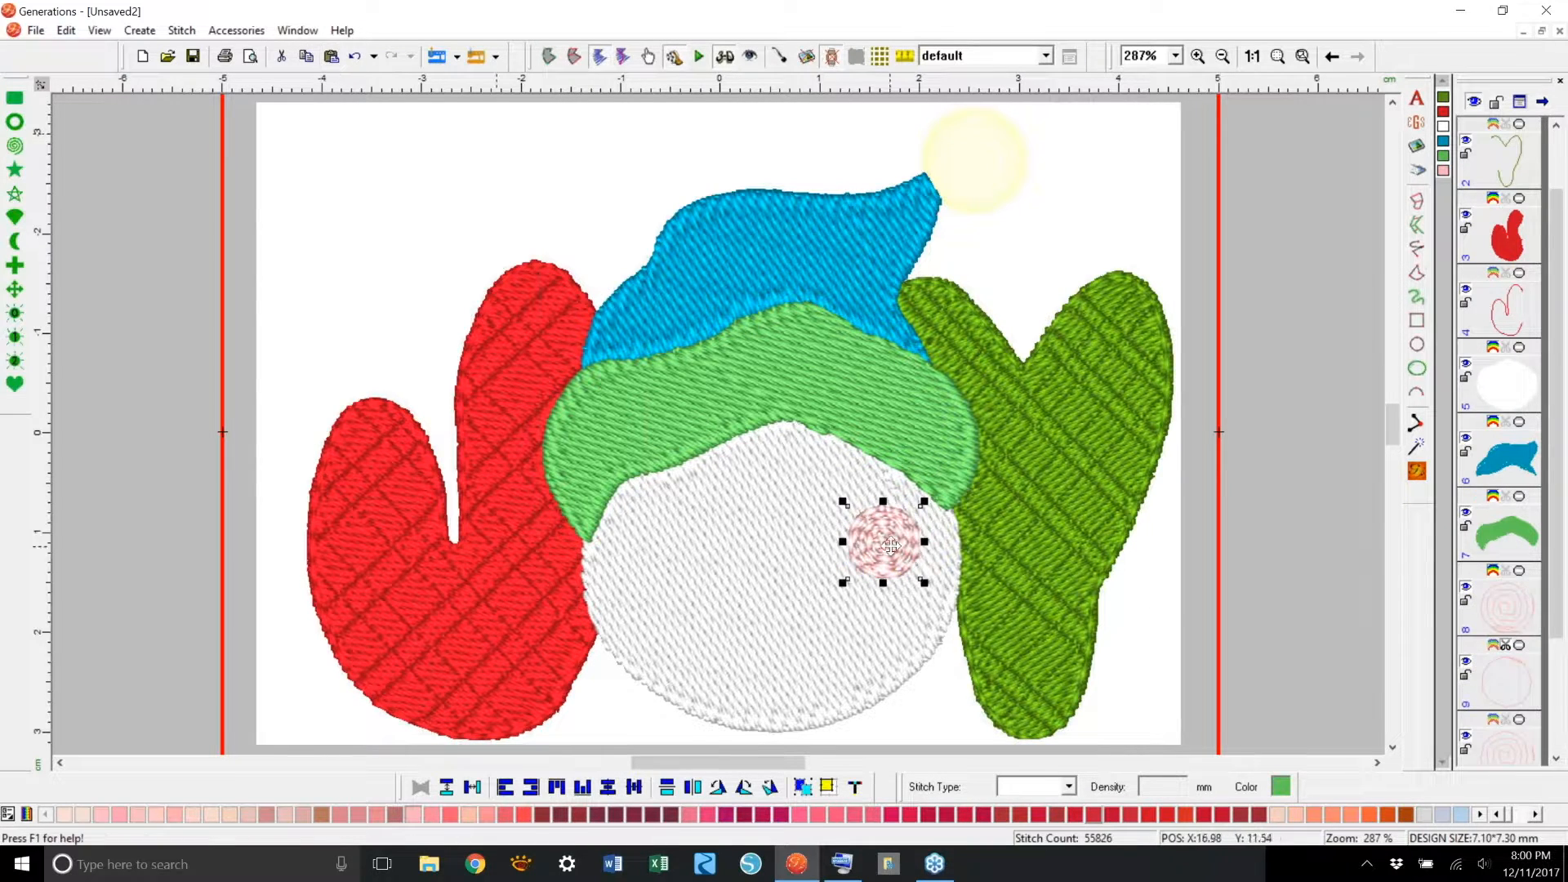
pyautogui.moveTo(884, 542); pyautogui.dragTo(697, 552)
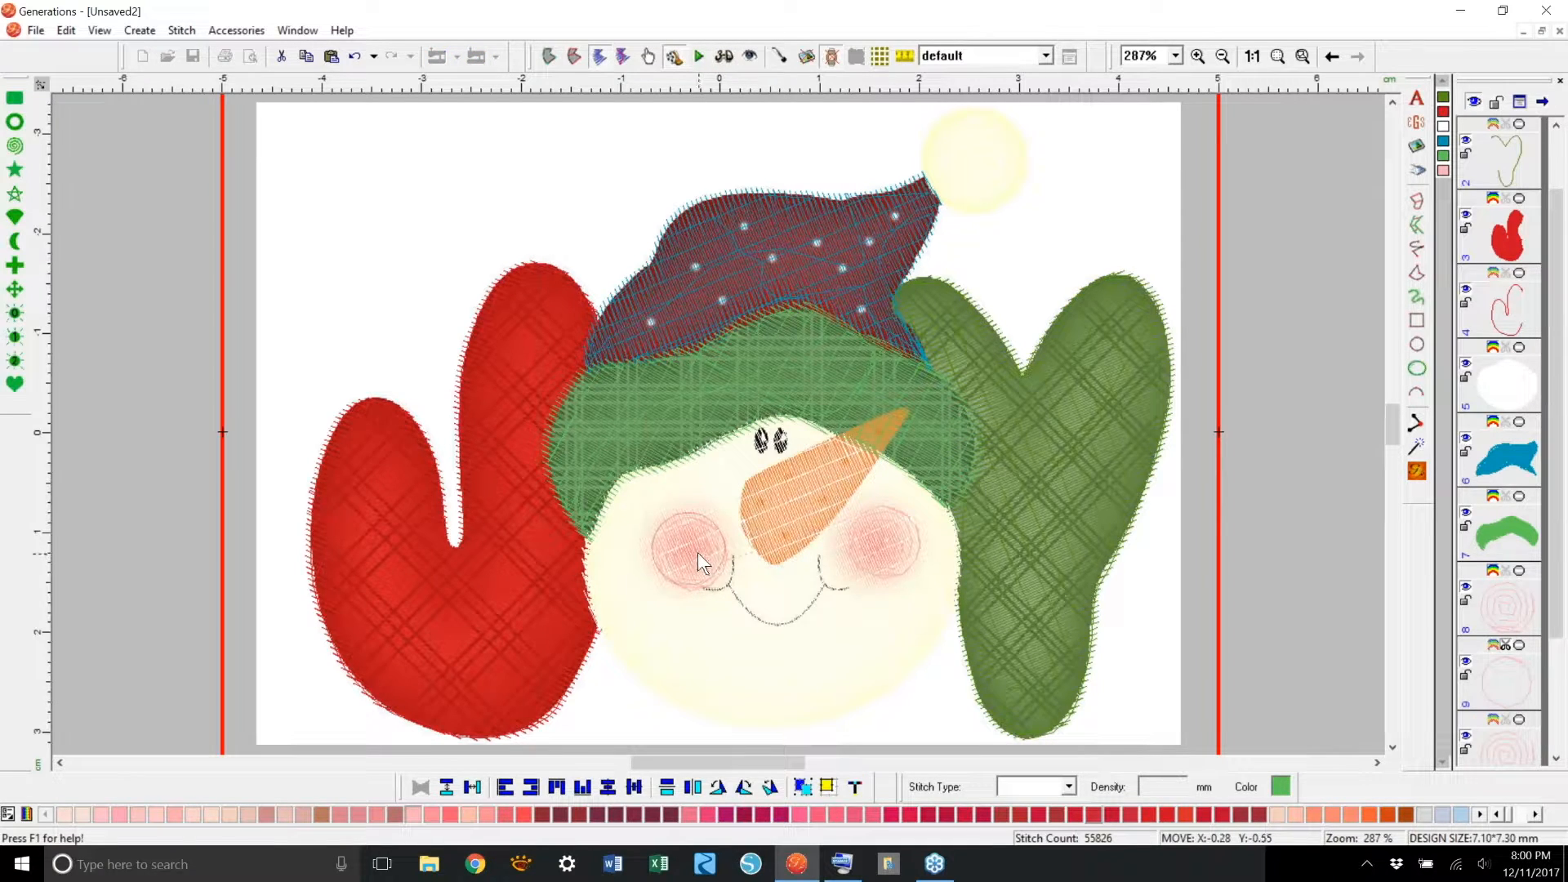
pyautogui.click(1416, 471)
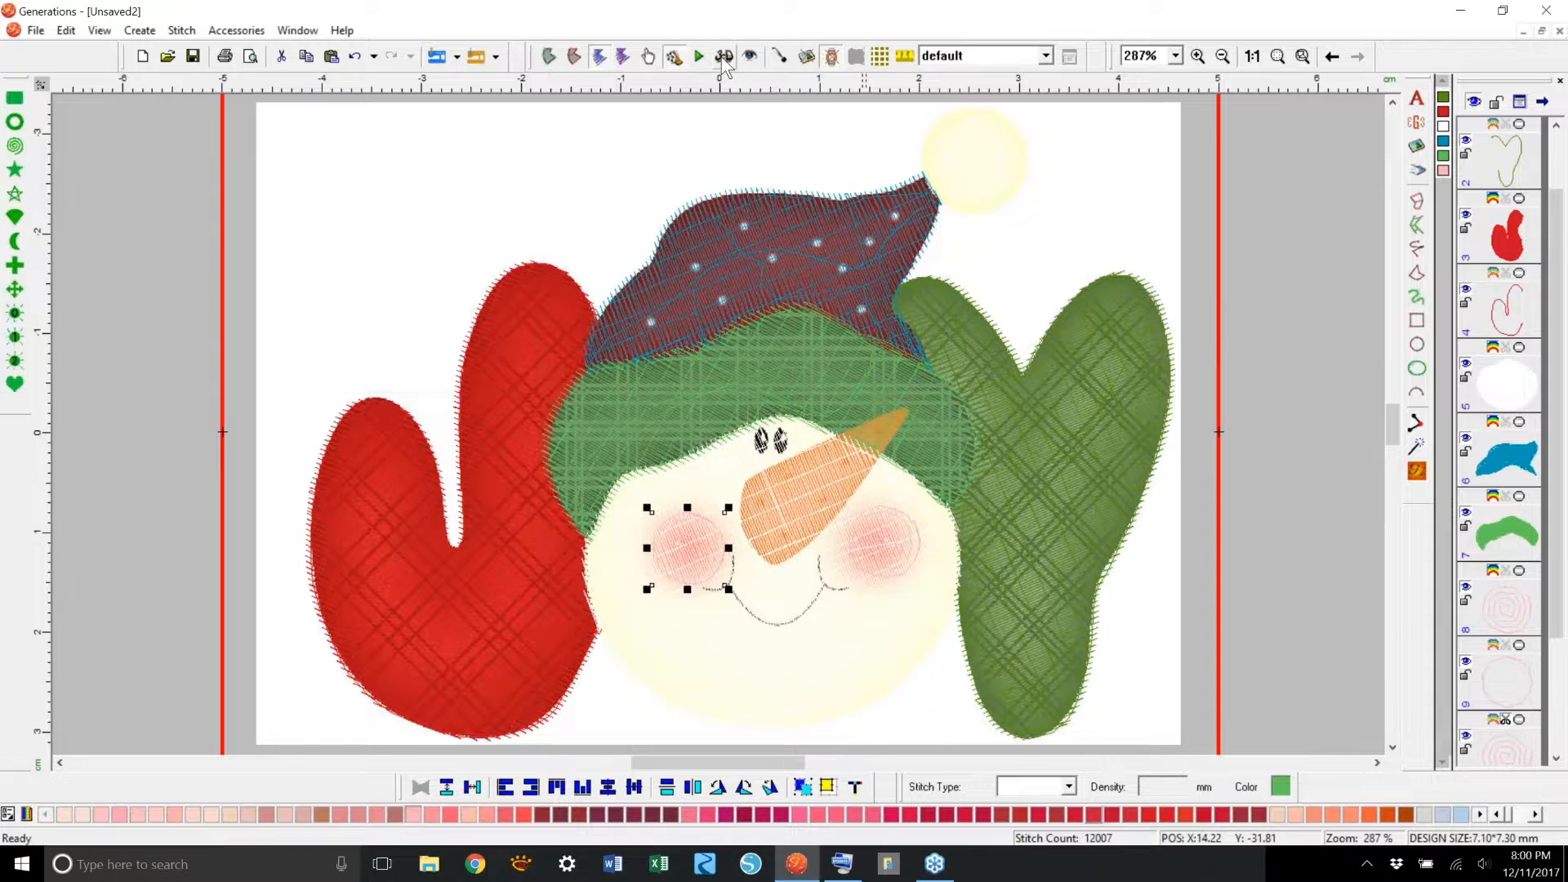
# Step: Rotate the white face fill's stitch direction to a shallow slope descending to the right and regenerate its stitches
pyautogui.click(820, 643)
pyautogui.moveTo(761, 547); pyautogui.dragTo(798, 579)
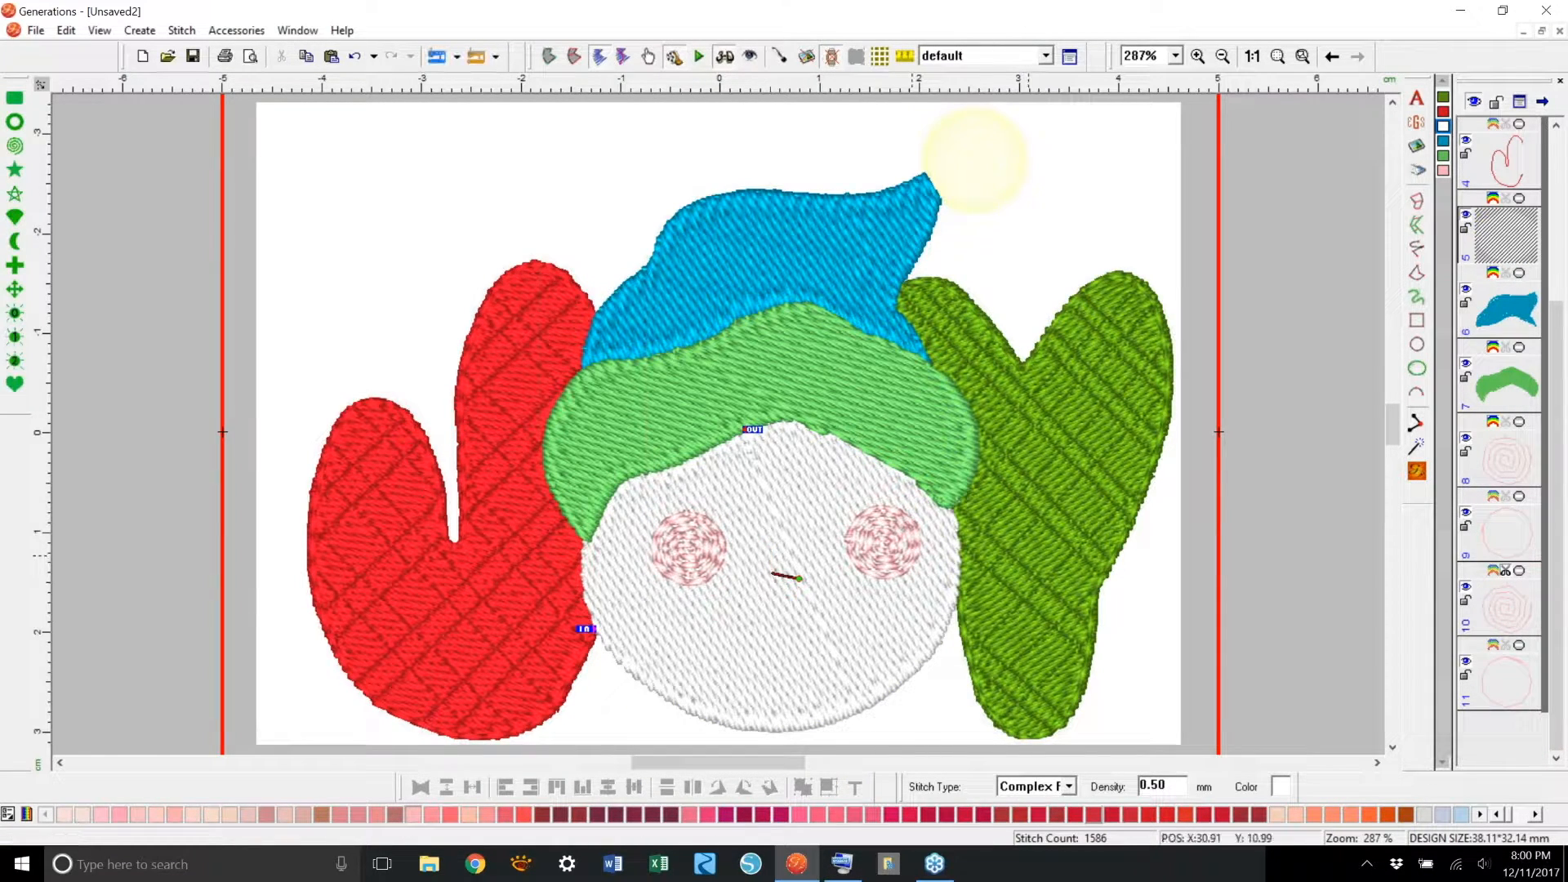
pyautogui.click(1416, 472)
pyautogui.moveTo(799, 579); pyautogui.dragTo(757, 597)
pyautogui.click(1416, 472)
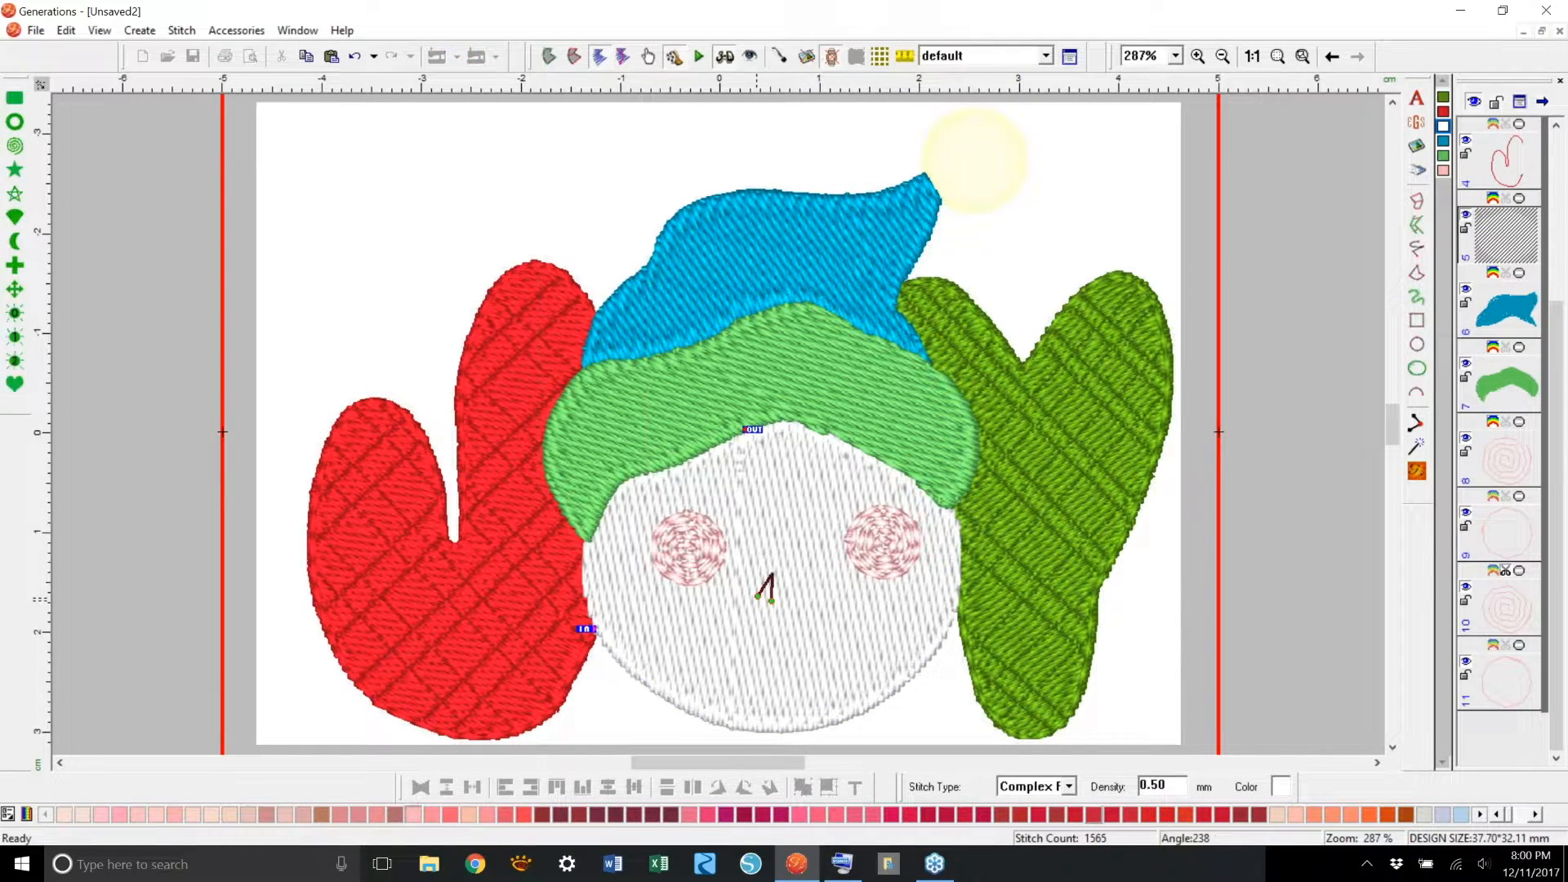
pyautogui.click(1417, 472)
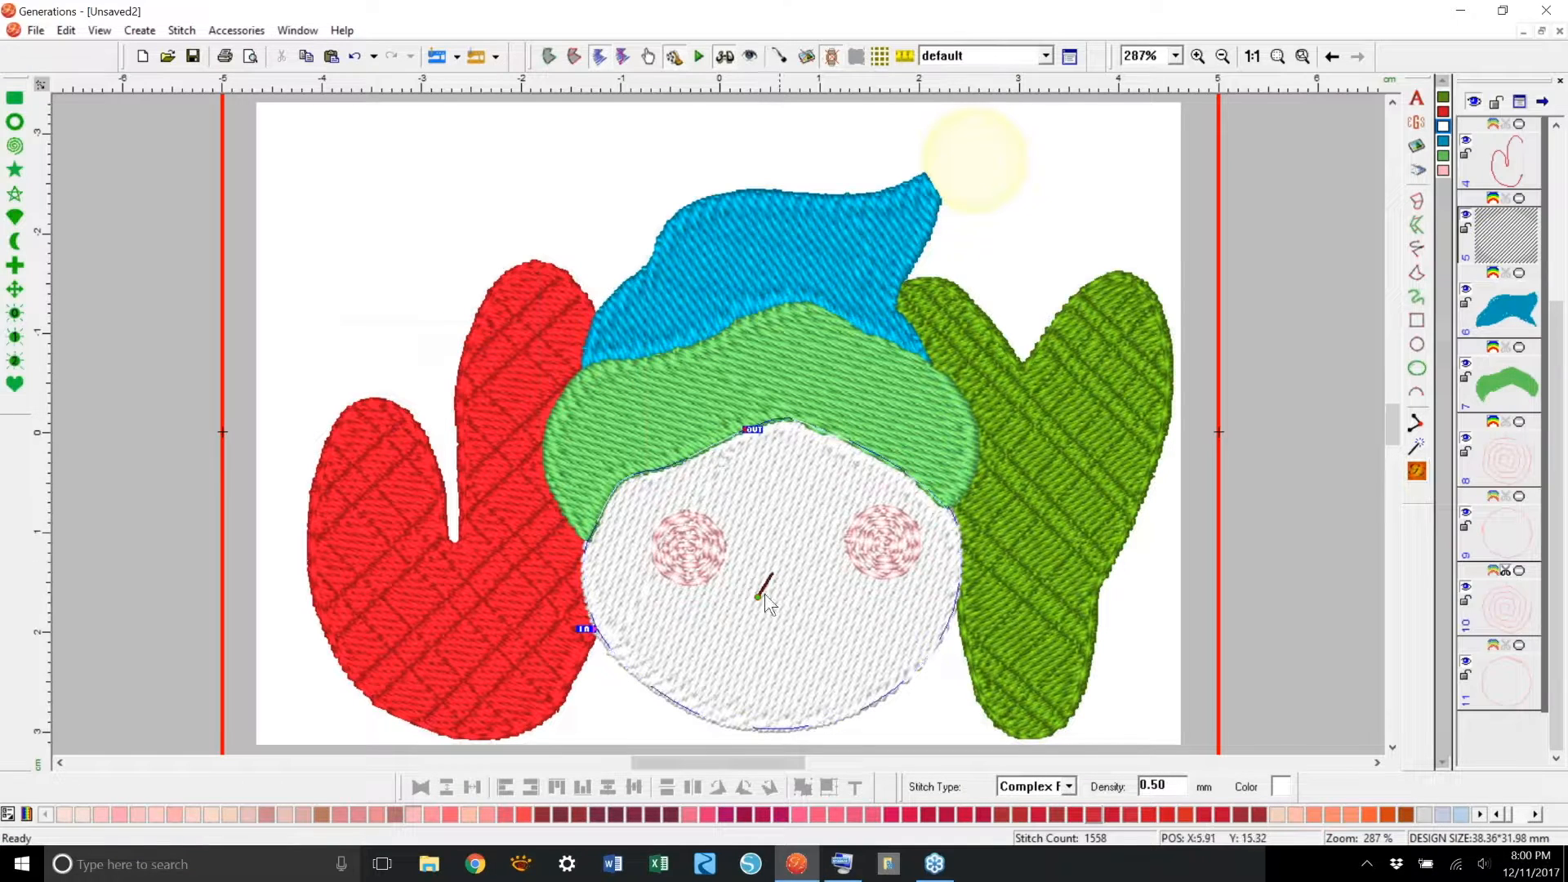
pyautogui.moveTo(757, 597); pyautogui.dragTo(747, 586)
pyautogui.click(1416, 472)
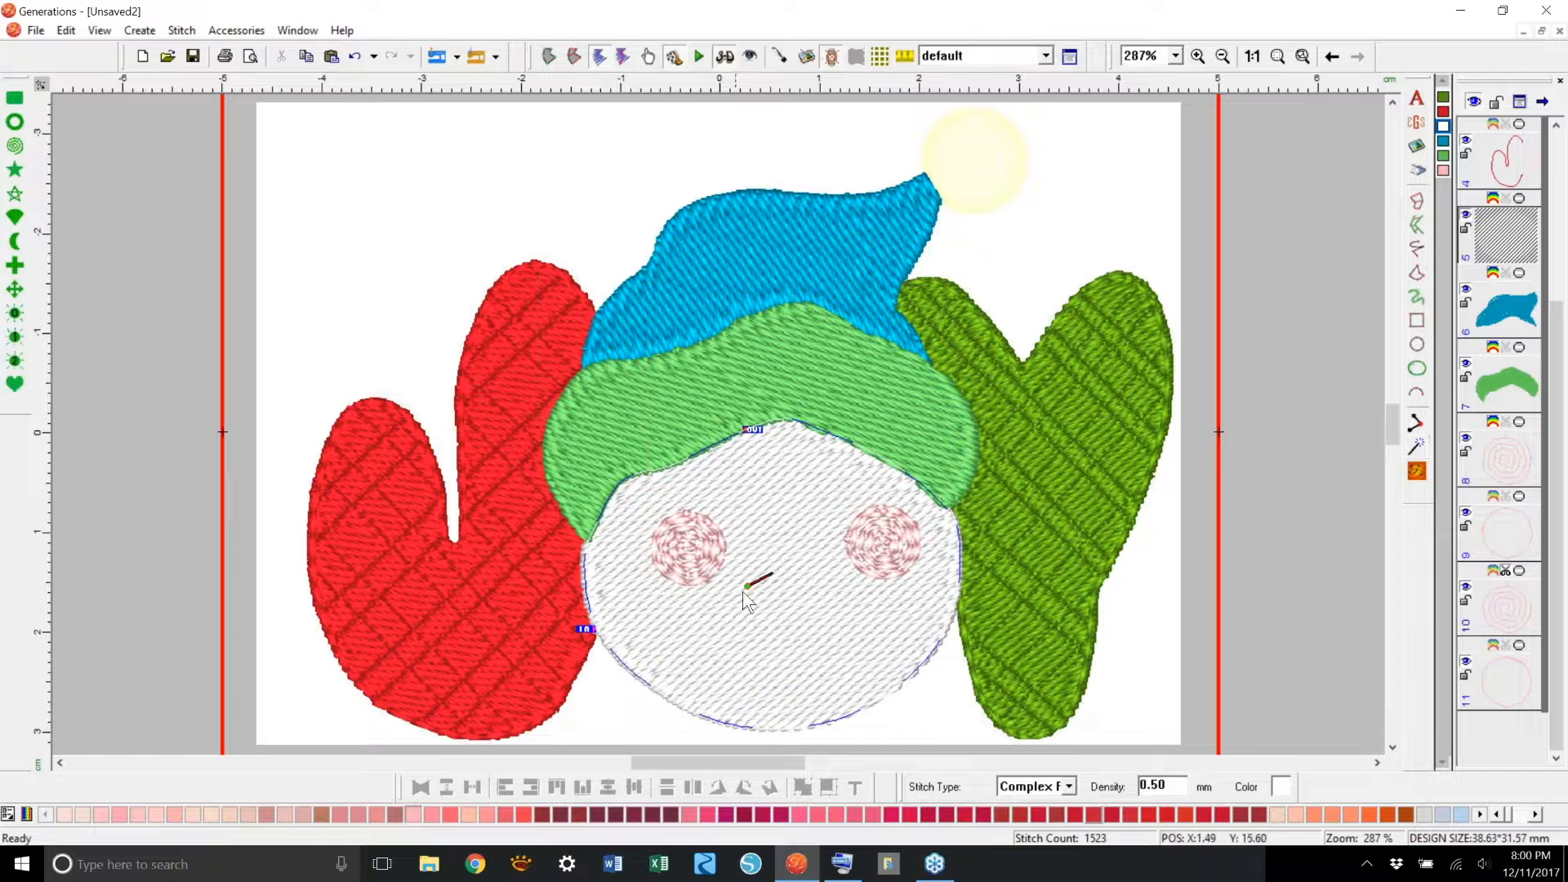
pyautogui.moveTo(742, 590); pyautogui.dragTo(749, 559)
pyautogui.click(1418, 472)
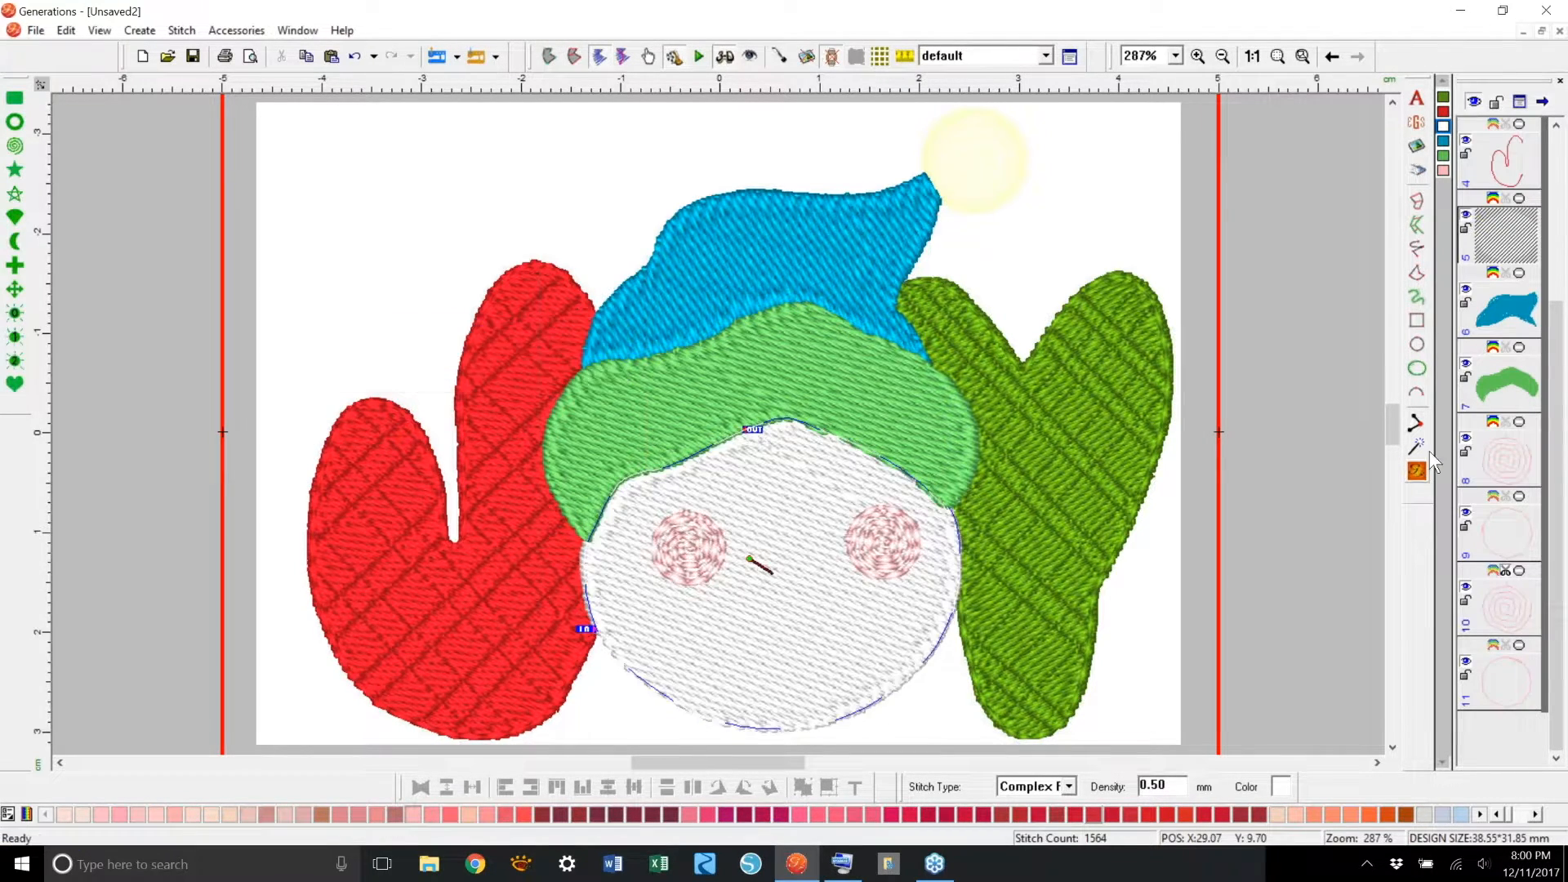
pyautogui.click(1267, 403)
# Step: Trace the smile and its two corner creases over the artwork as dark freehand Triple Run lines in color 30261C
pyautogui.click(724, 60)
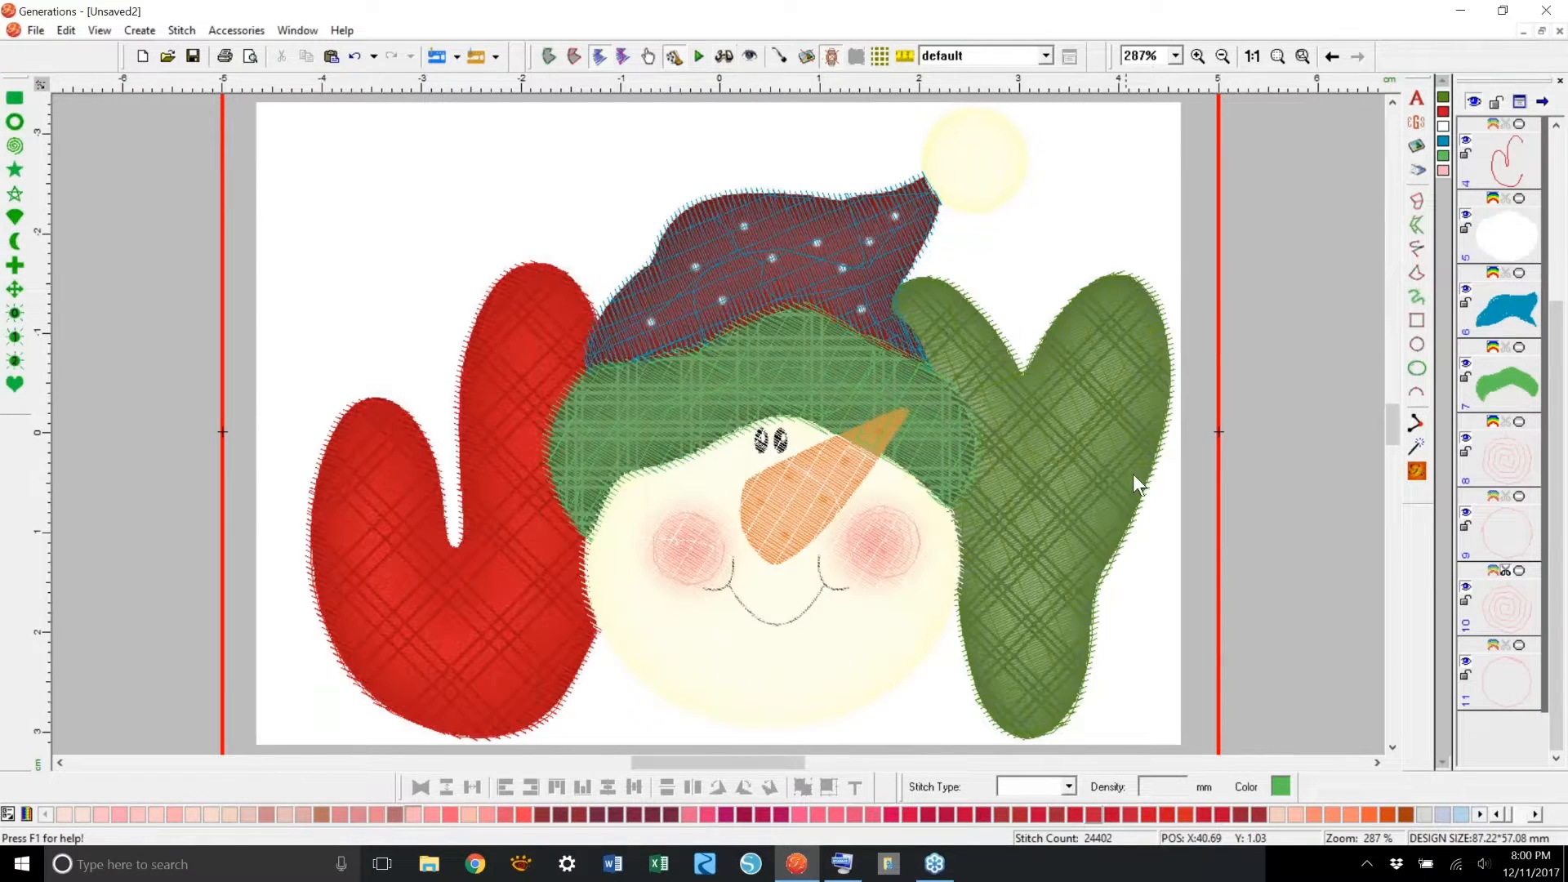
pyautogui.click(1175, 56)
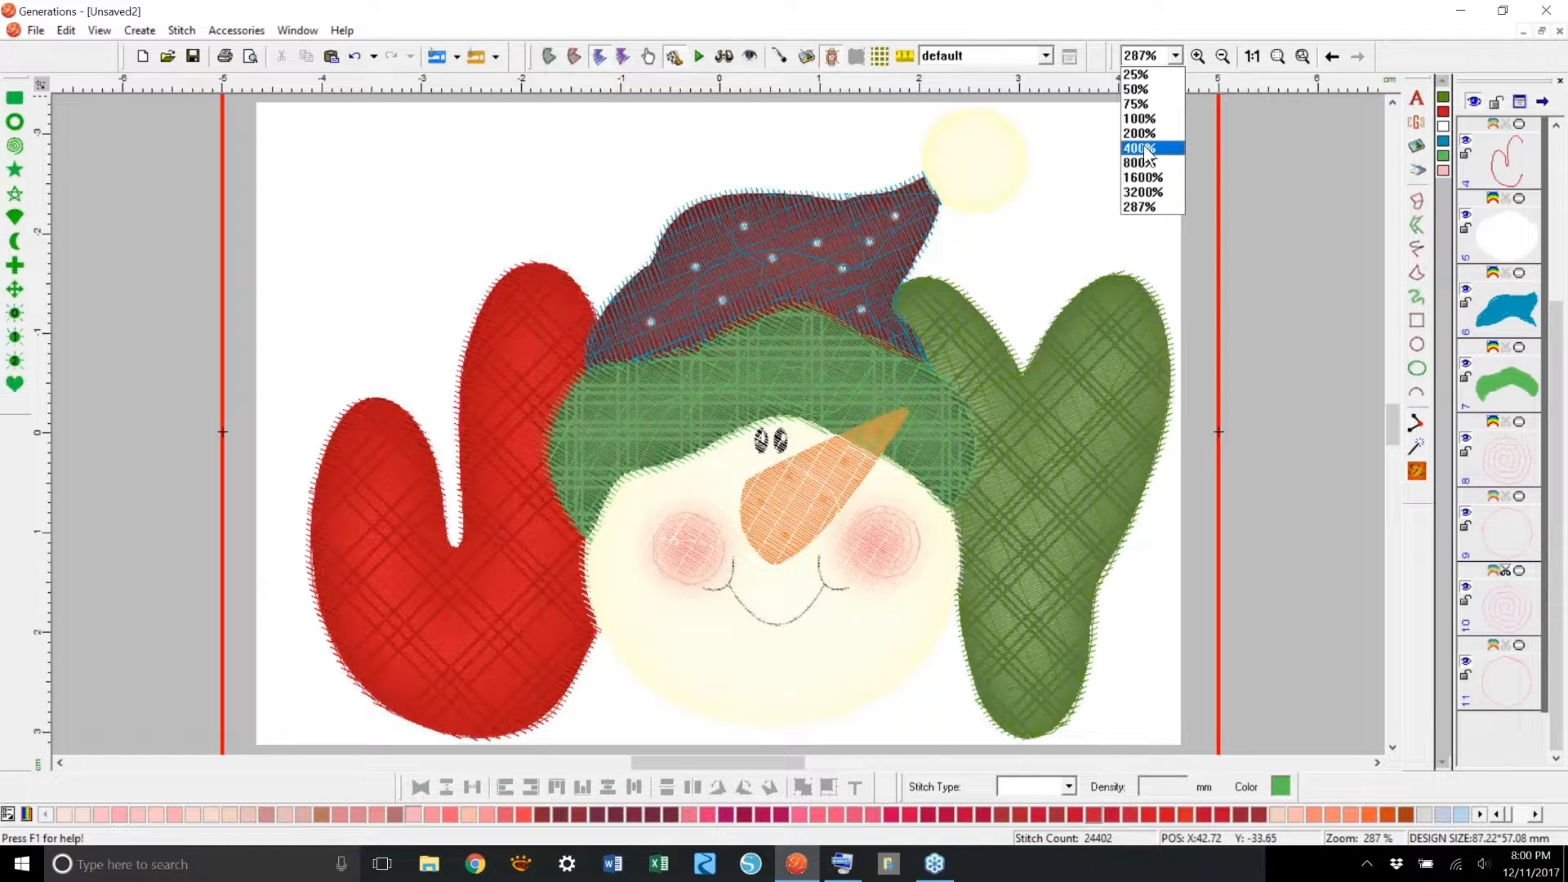
pyautogui.click(1149, 149)
pyautogui.moveTo(1390, 428); pyautogui.dragTo(1390, 432)
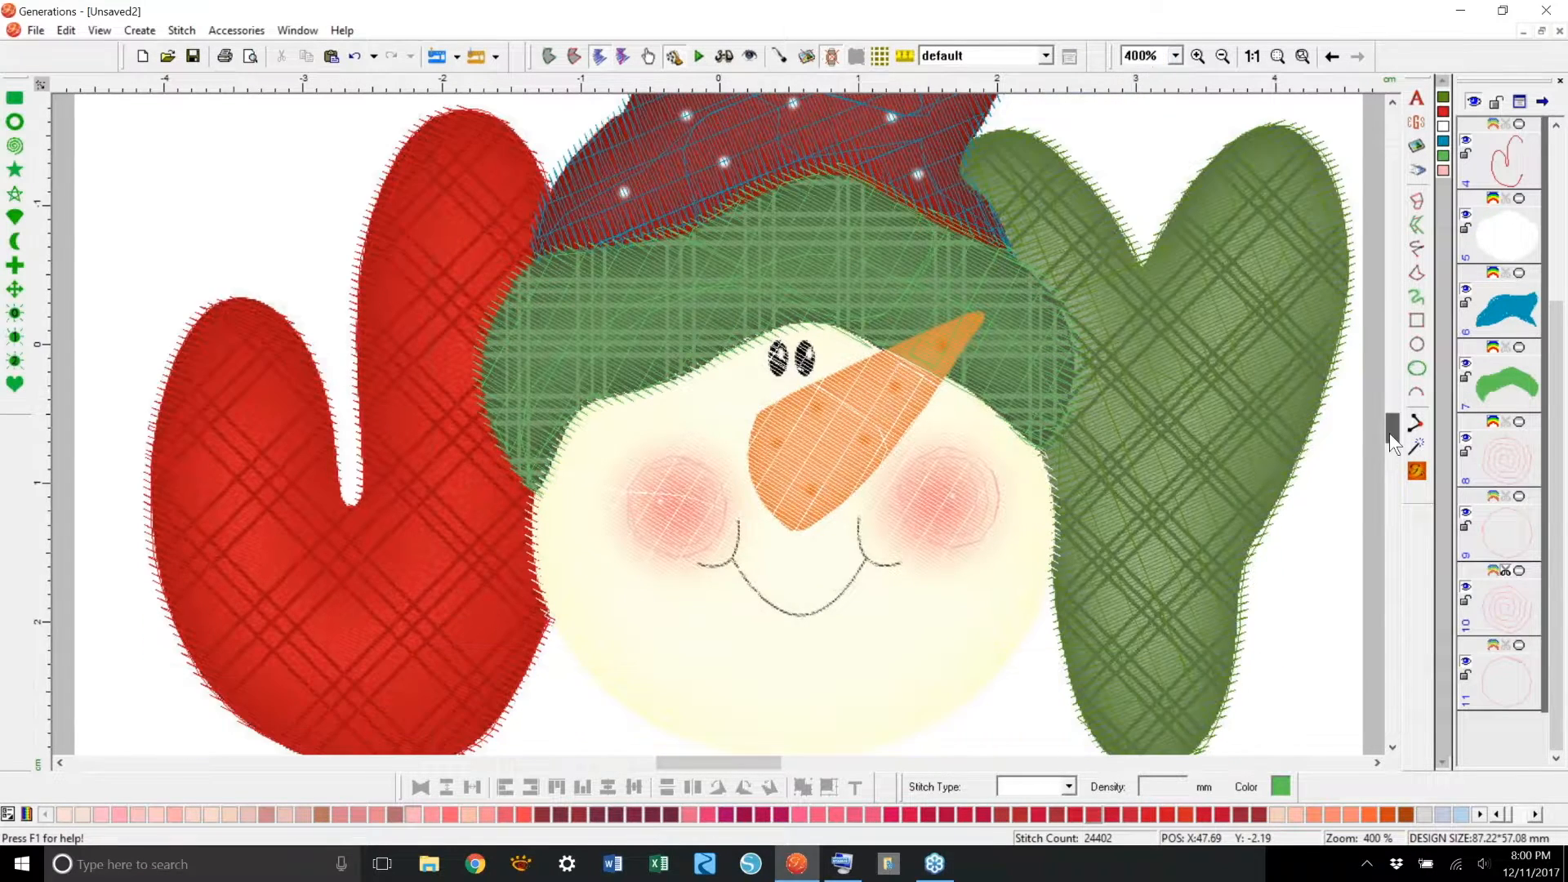
pyautogui.moveTo(1509, 816); pyautogui.dragTo(1542, 816)
pyautogui.click(1125, 815)
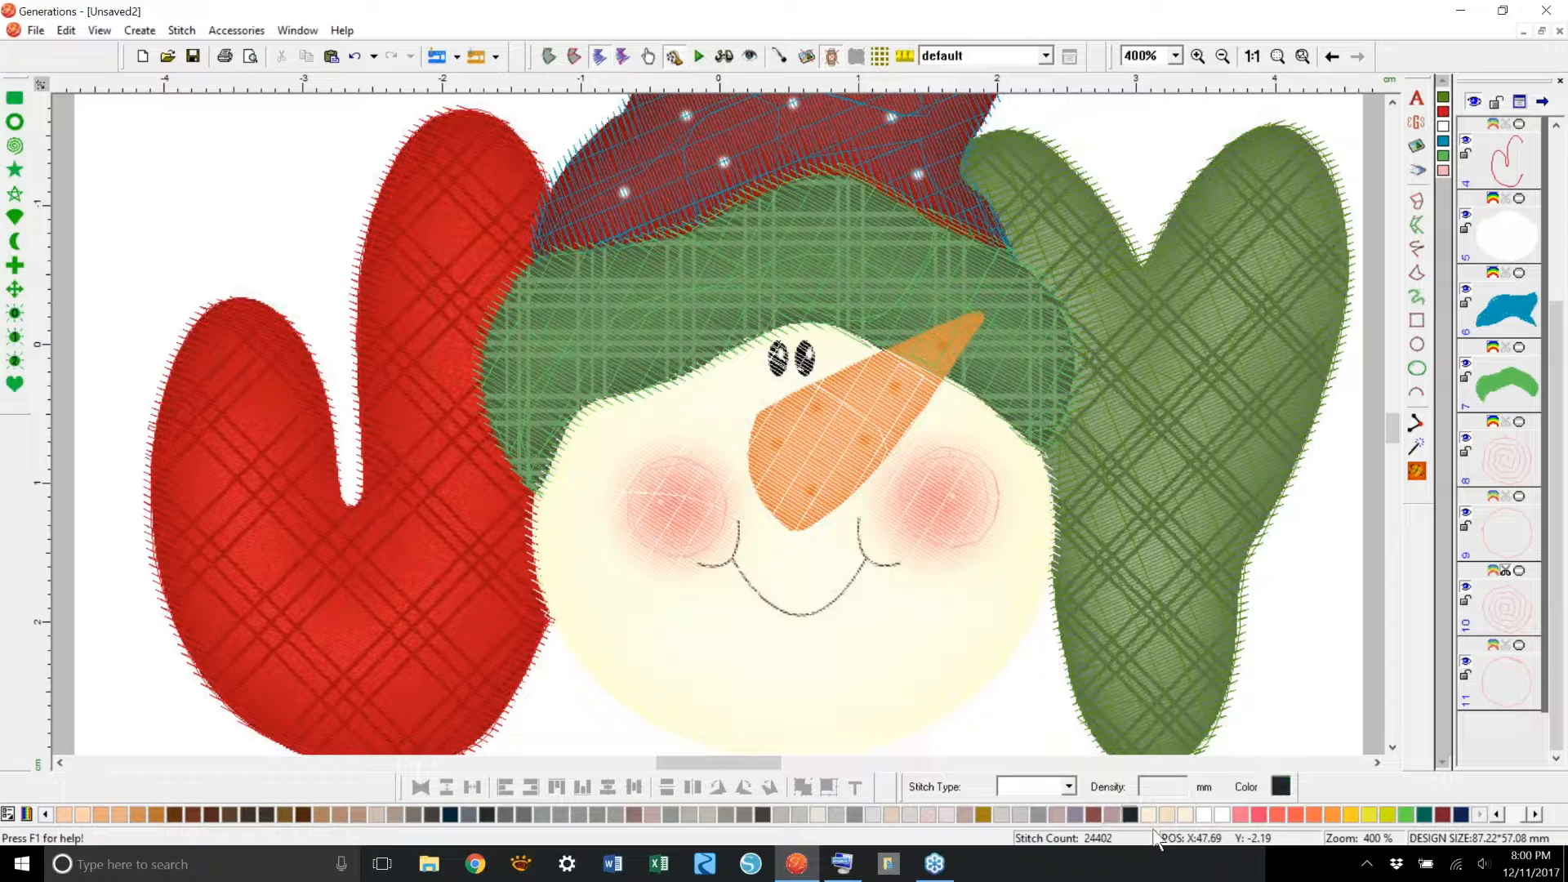
pyautogui.click(1418, 250)
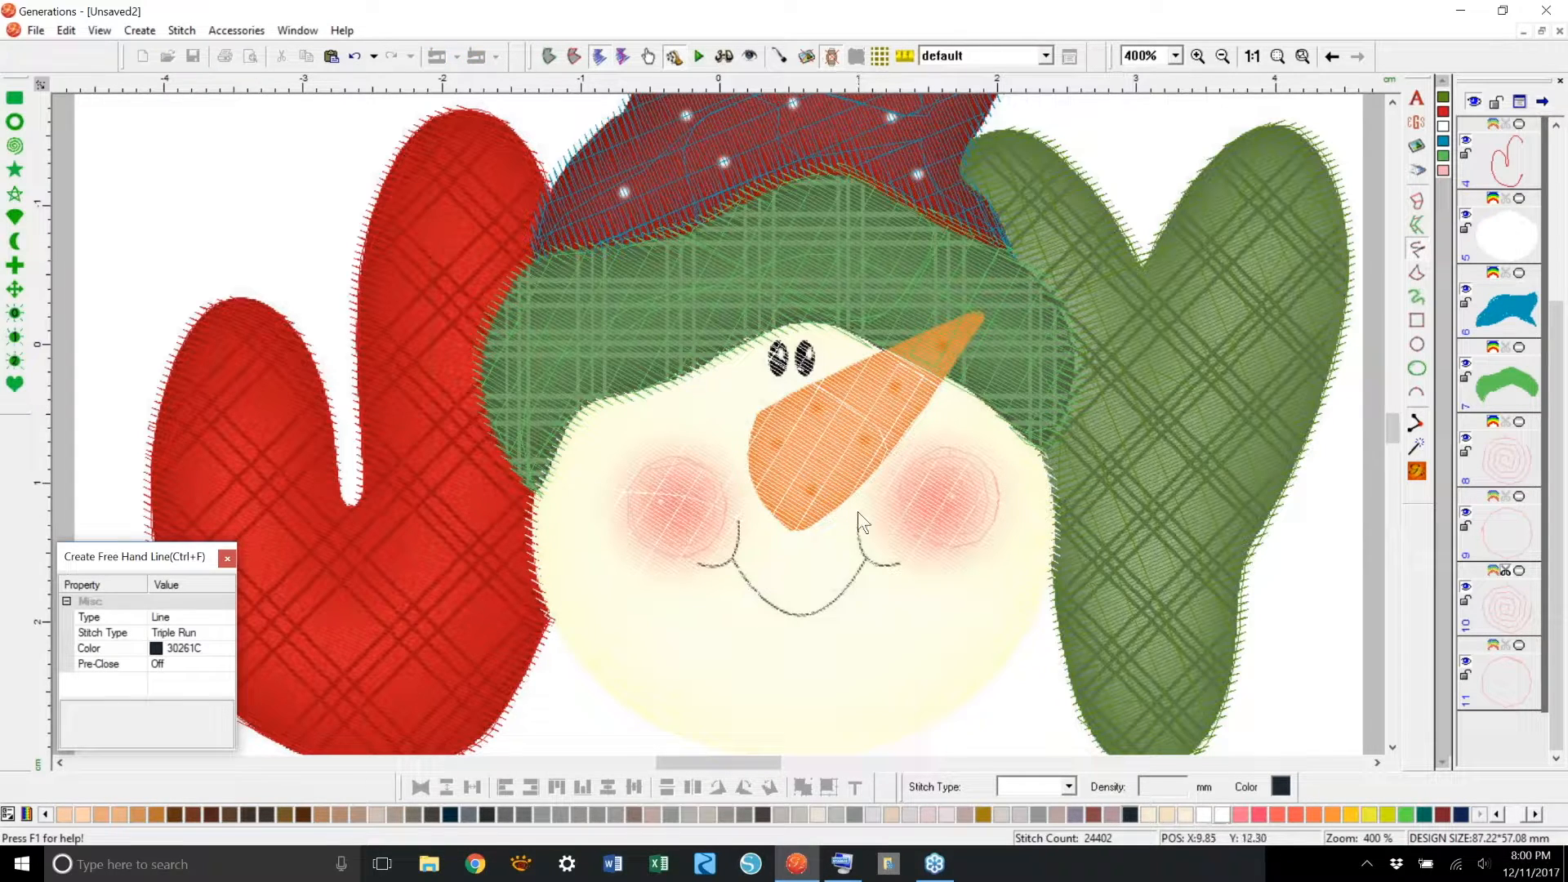
pyautogui.moveTo(857, 512)
pyautogui.mouseDown()
pyautogui.moveTo(862, 552)
pyautogui.moveTo(909, 563)
pyautogui.moveTo(786, 614)
pyautogui.moveTo(735, 561)
pyautogui.moveTo(700, 565)
pyautogui.moveTo(735, 559)
pyautogui.moveTo(737, 519)
pyautogui.mouseUp()
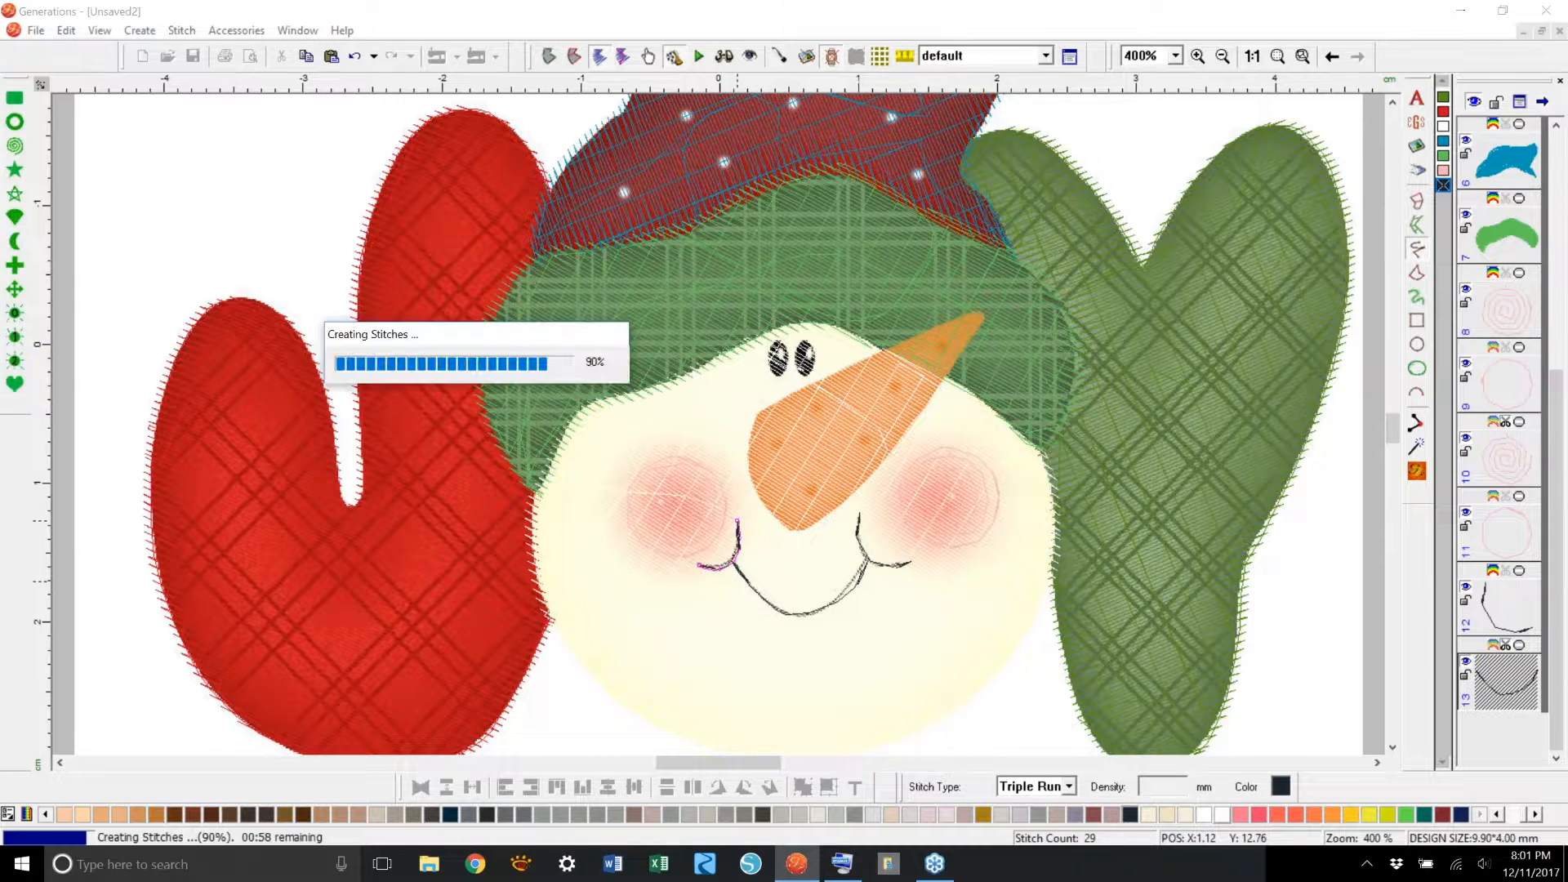
# Step: Merge the three mouth lines into a single object and regenerate its stitches
pyautogui.keyDown('shift'); pyautogui.click(1514, 538); pyautogui.keyUp('shift')
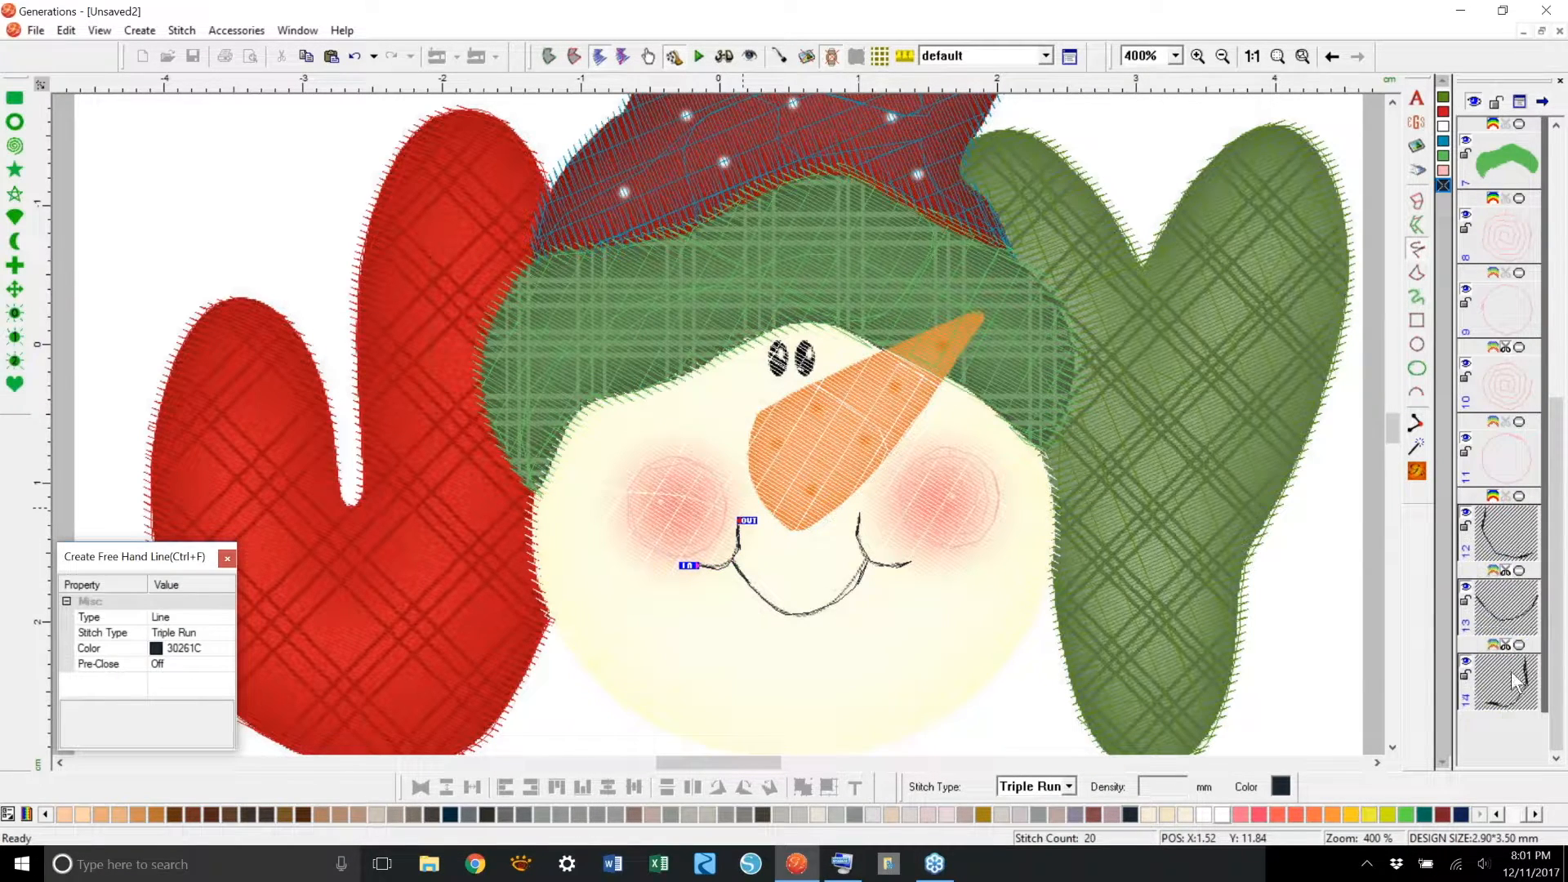
pyautogui.click(547, 55)
pyautogui.rightClick(866, 565)
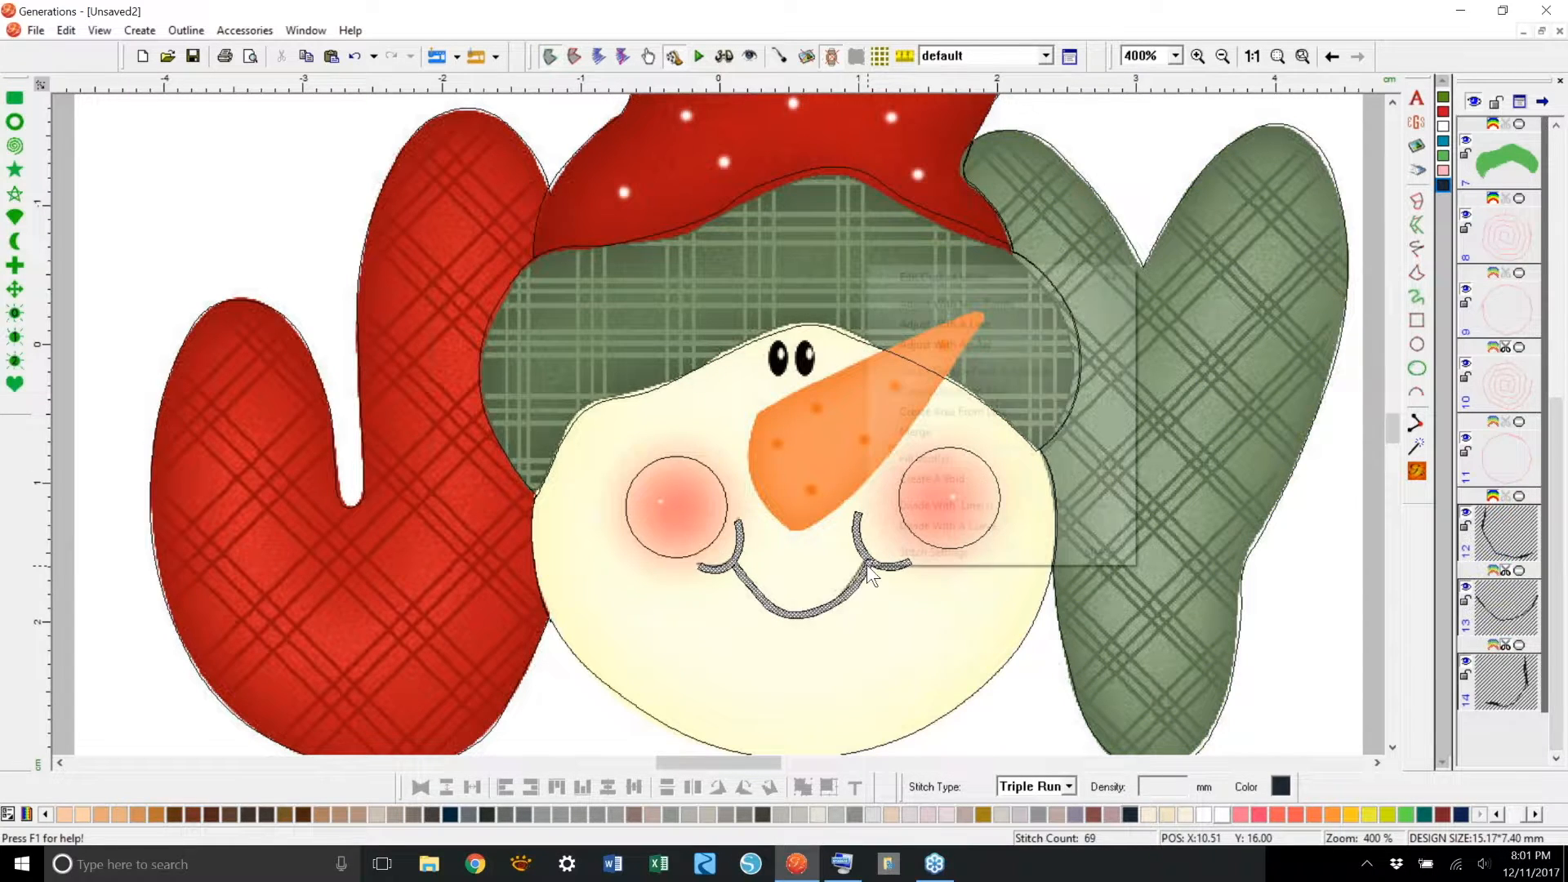
pyautogui.click(1004, 430)
pyautogui.click(1418, 471)
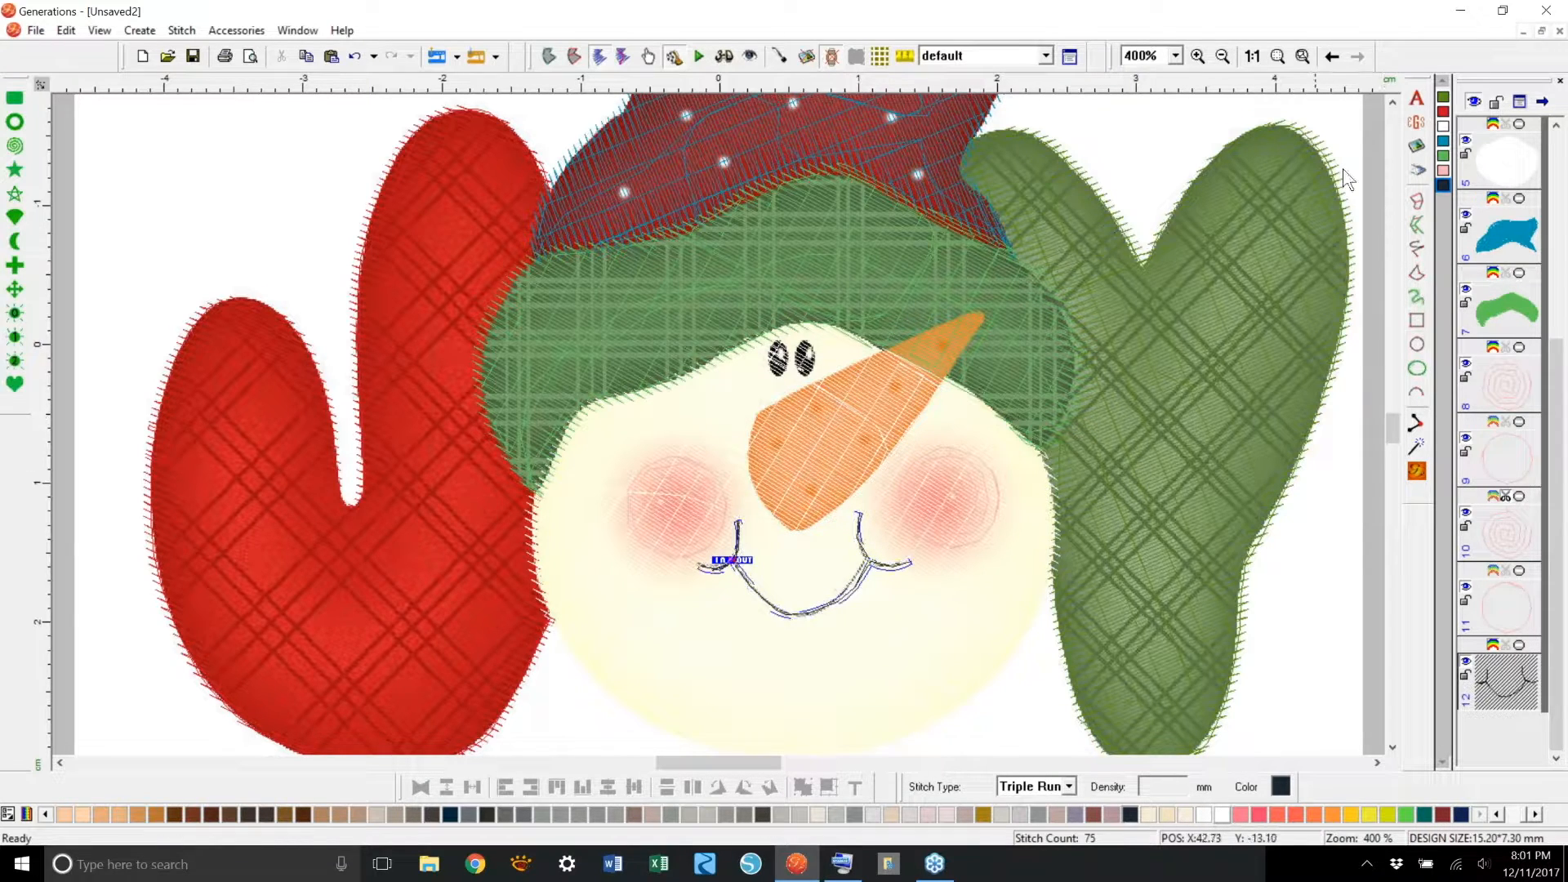
# Step: Digitize the snowman's left-hand eye as a dark side-to-side Satin shape about 1.9 by 2.3 mm and regenerate its stitches
pyautogui.click(1417, 226)
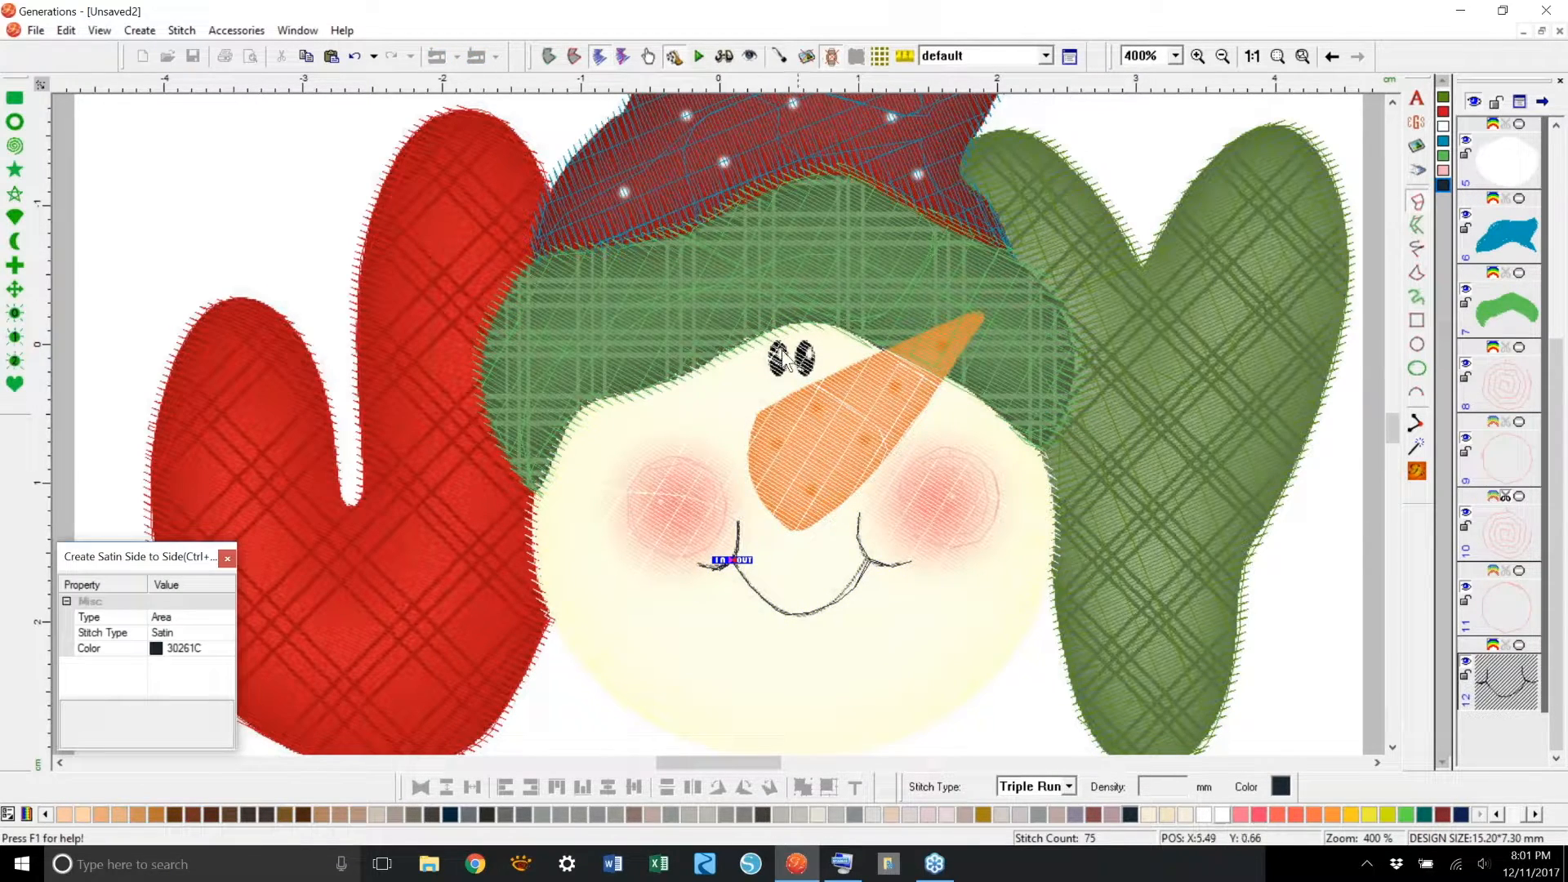
pyautogui.press('Escape')
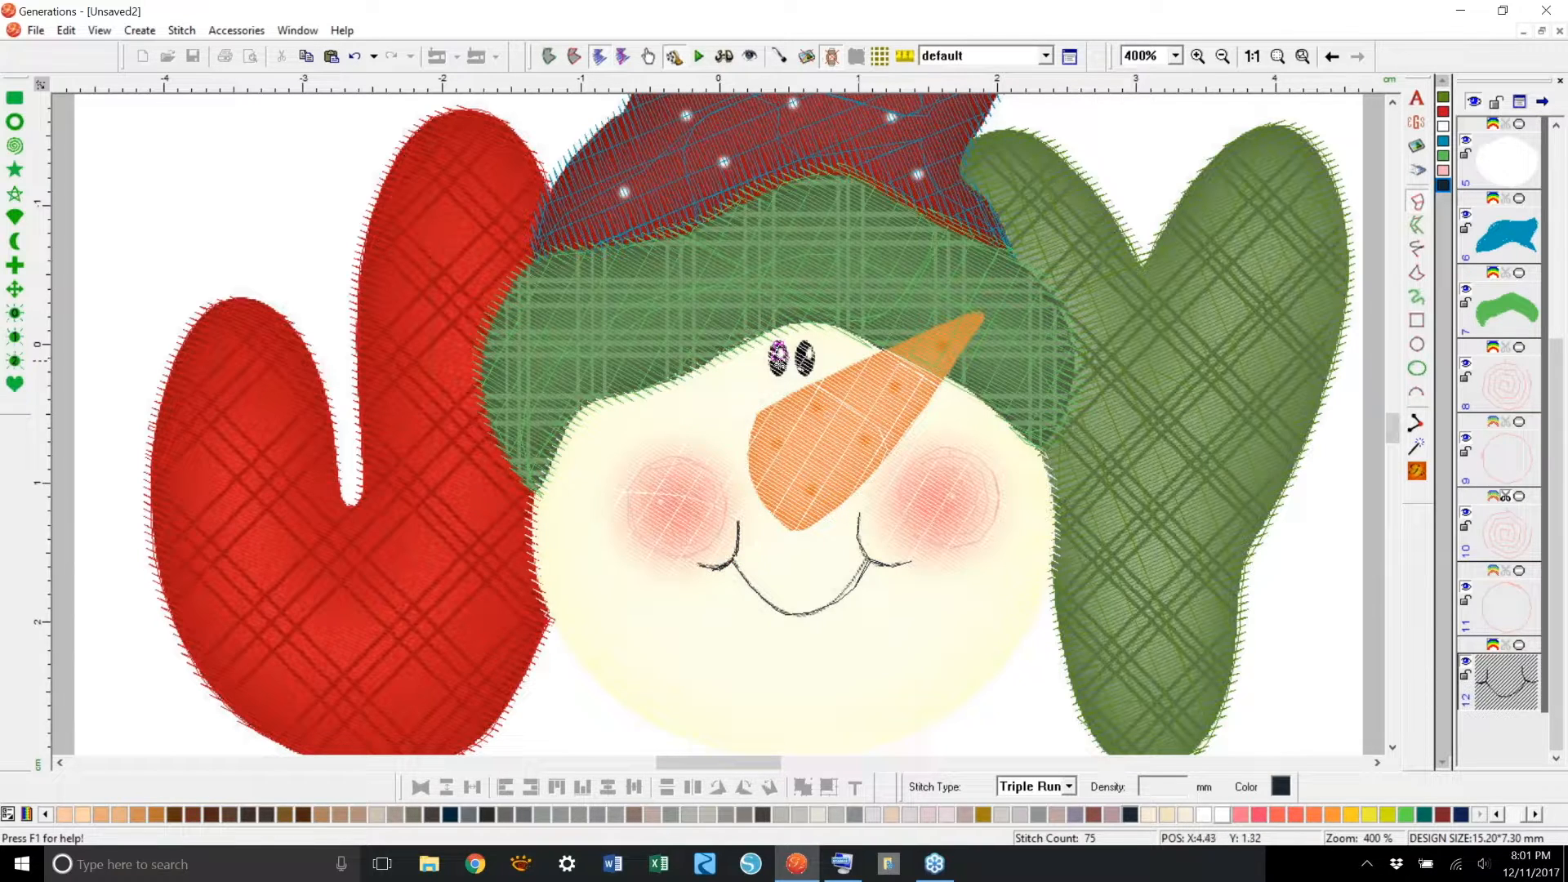
pyautogui.press('Return')
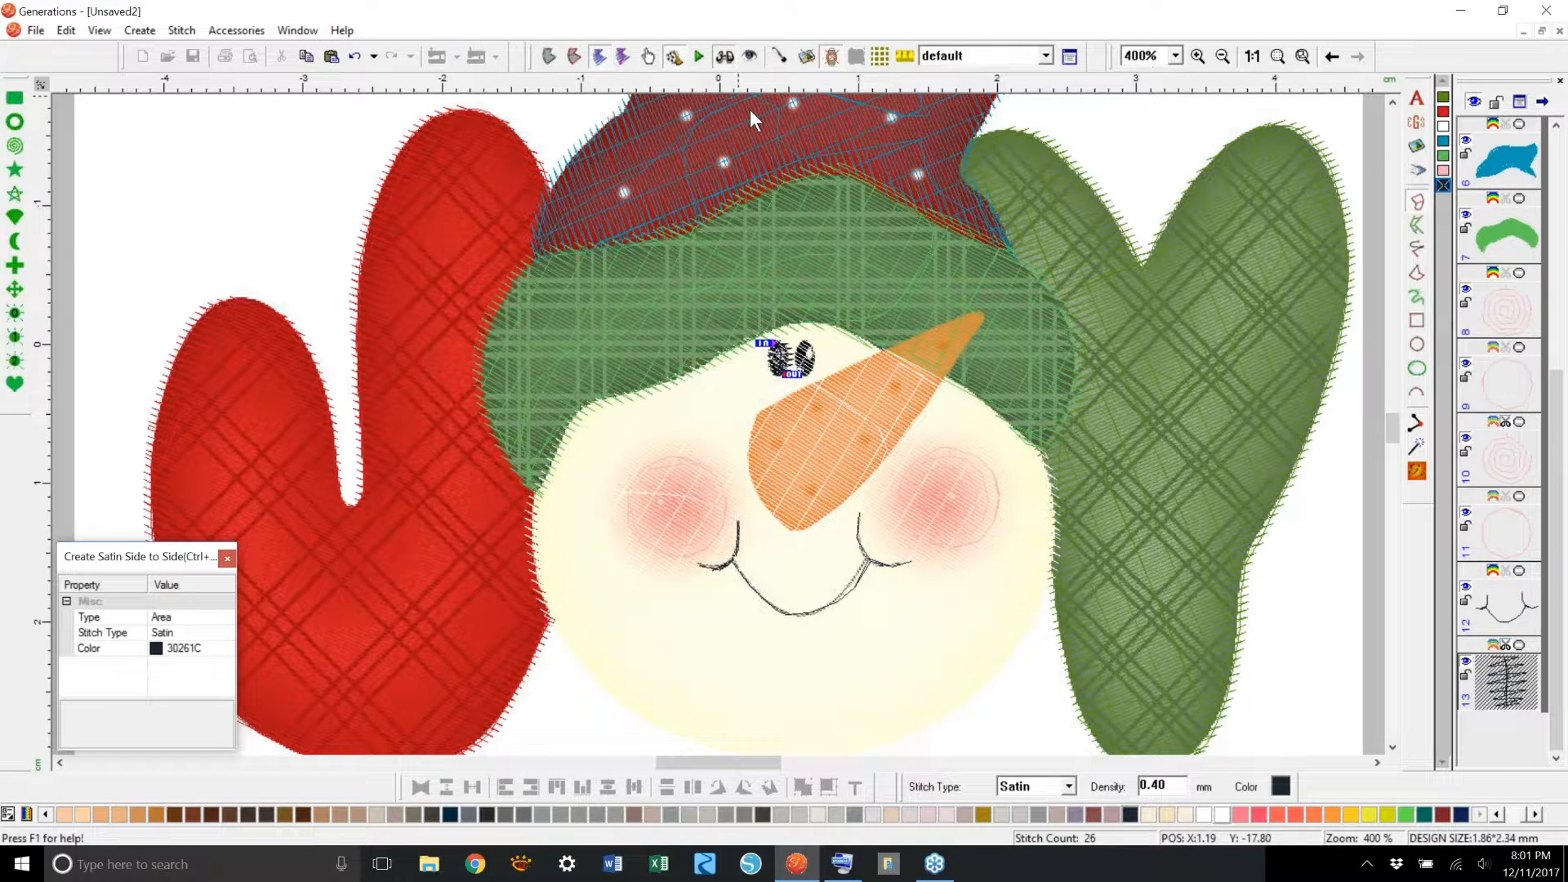
pyautogui.click(750, 56)
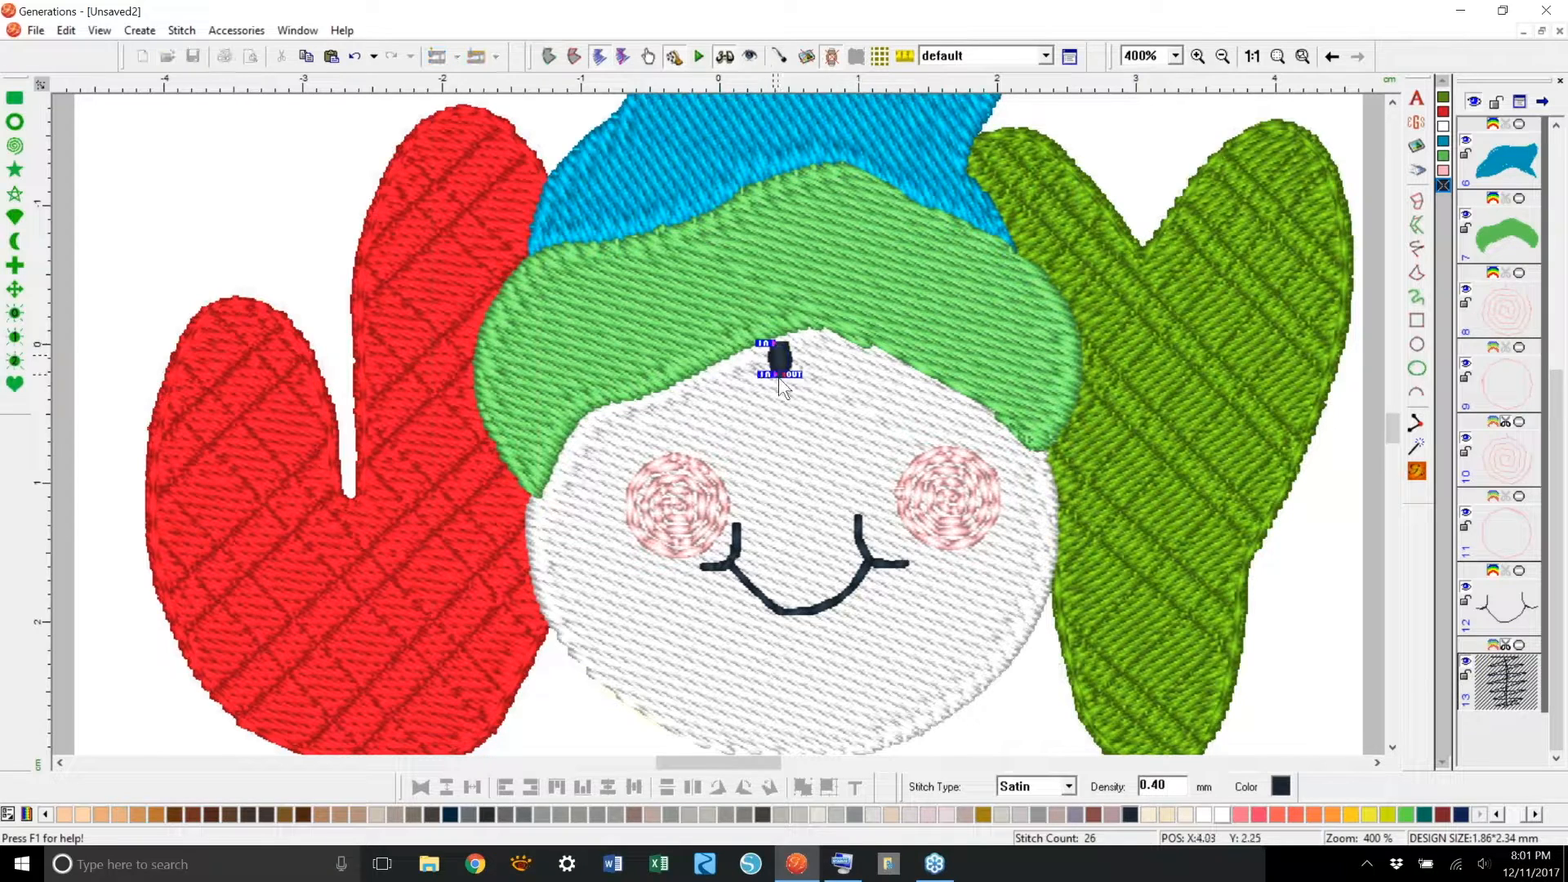
pyautogui.click(1417, 471)
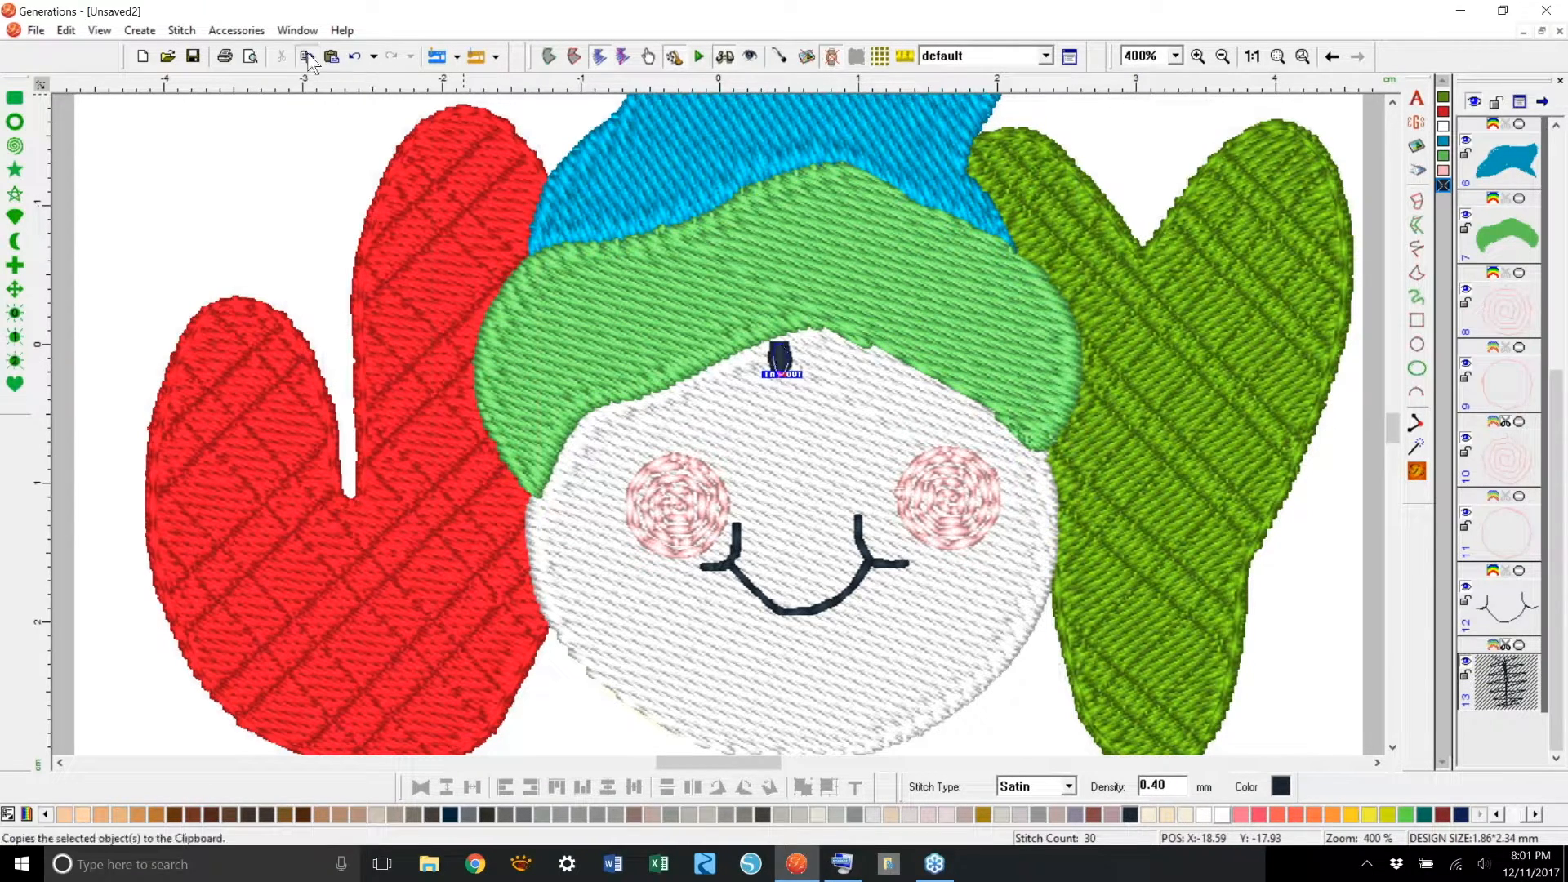
# Step: Paste a copy of the satin eye, place it over the right-hand eye in the artwork, and regenerate the stitches
pyautogui.click(331, 55)
pyautogui.click(725, 55)
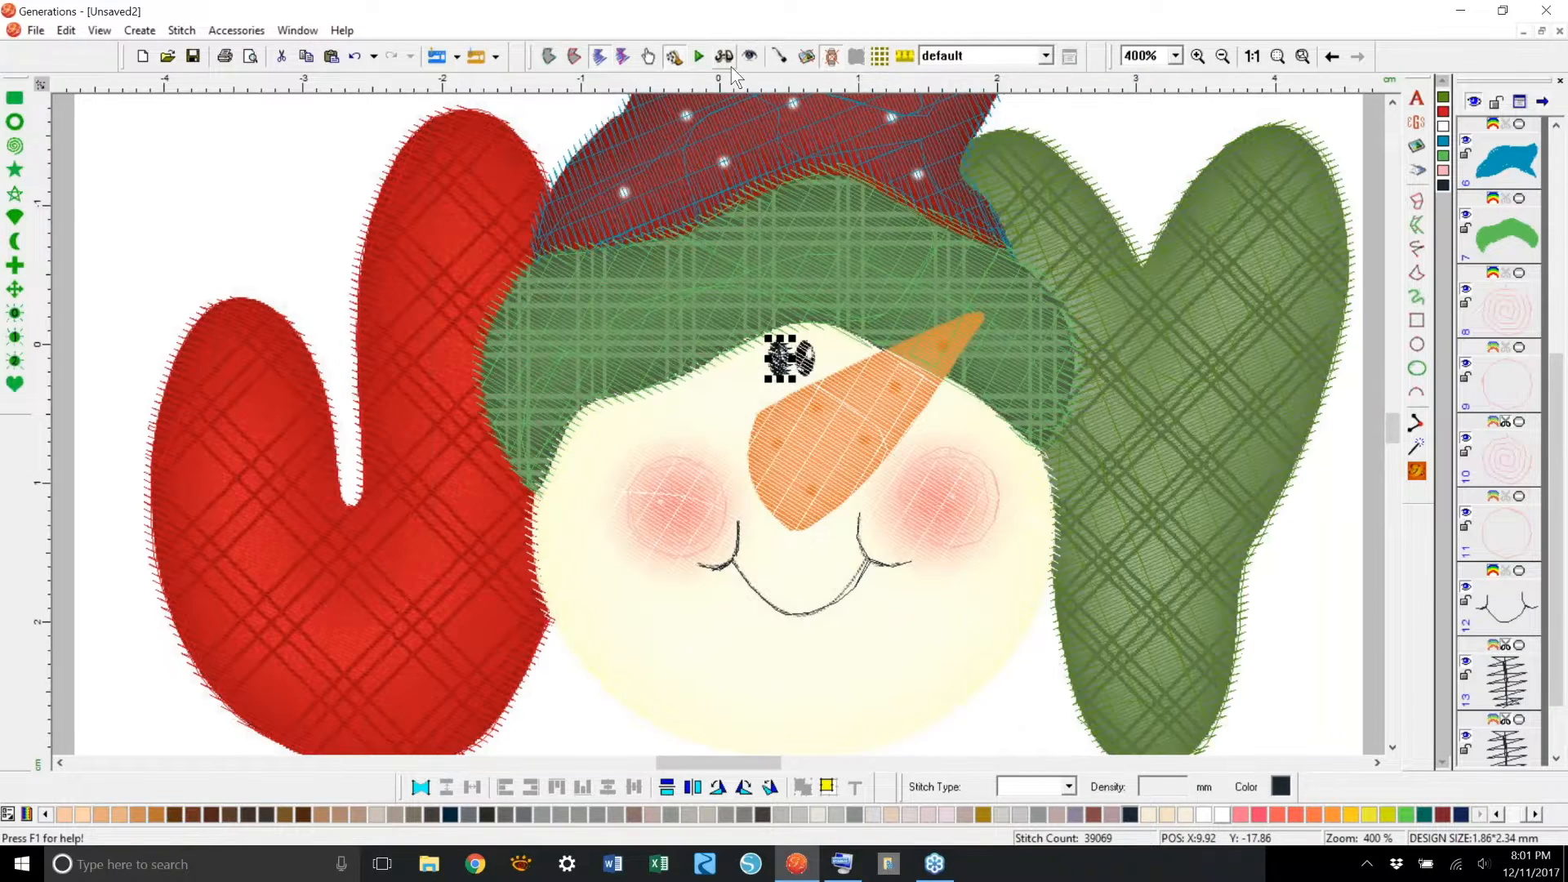
pyautogui.moveTo(789, 362); pyautogui.dragTo(808, 366)
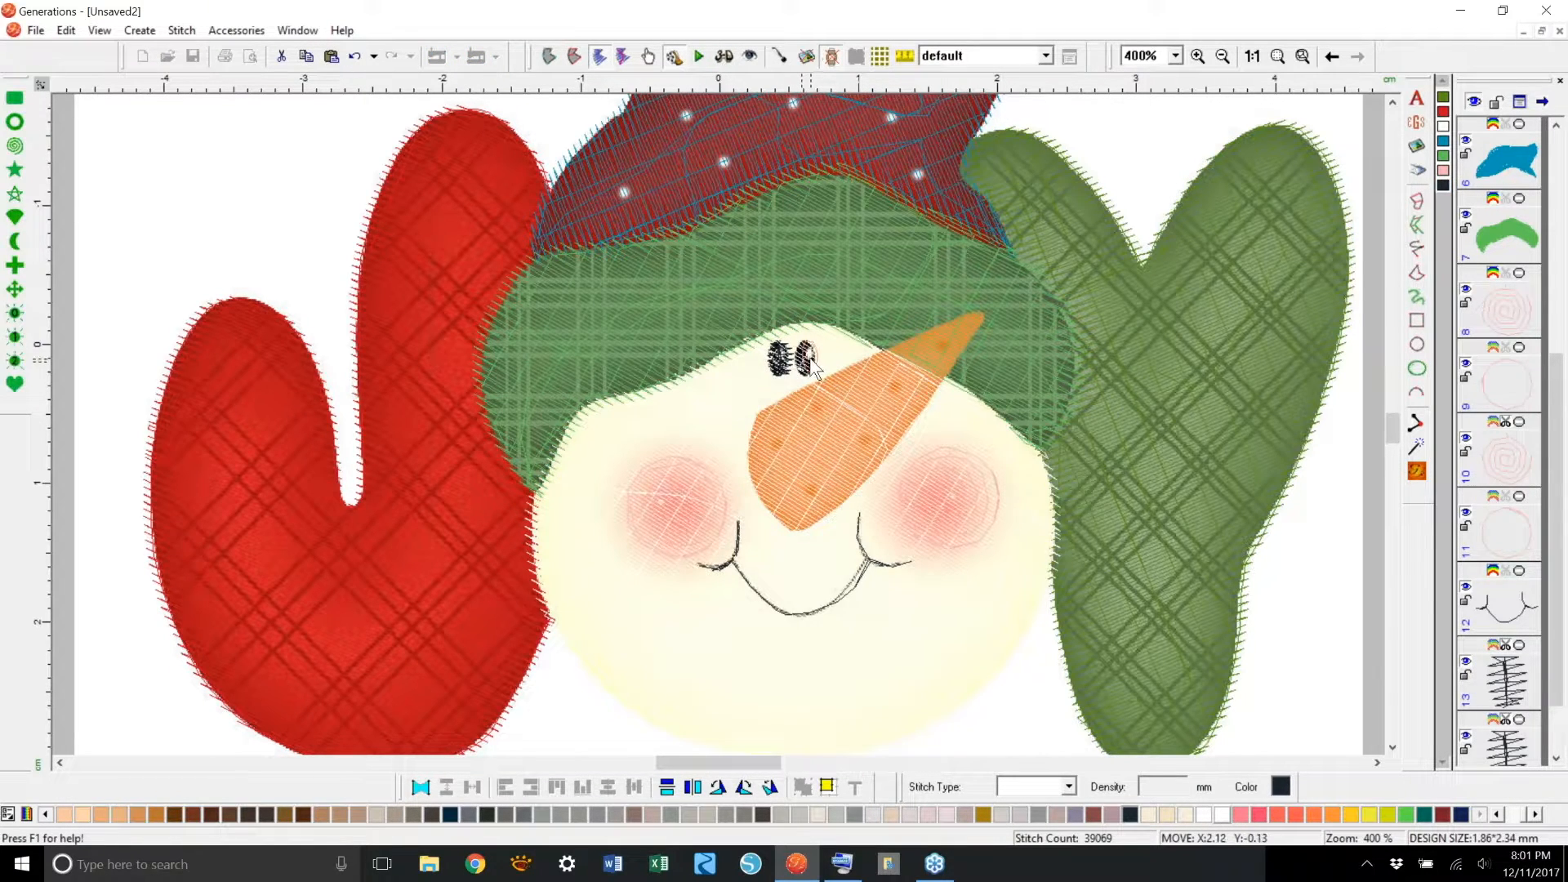
pyautogui.click(1417, 472)
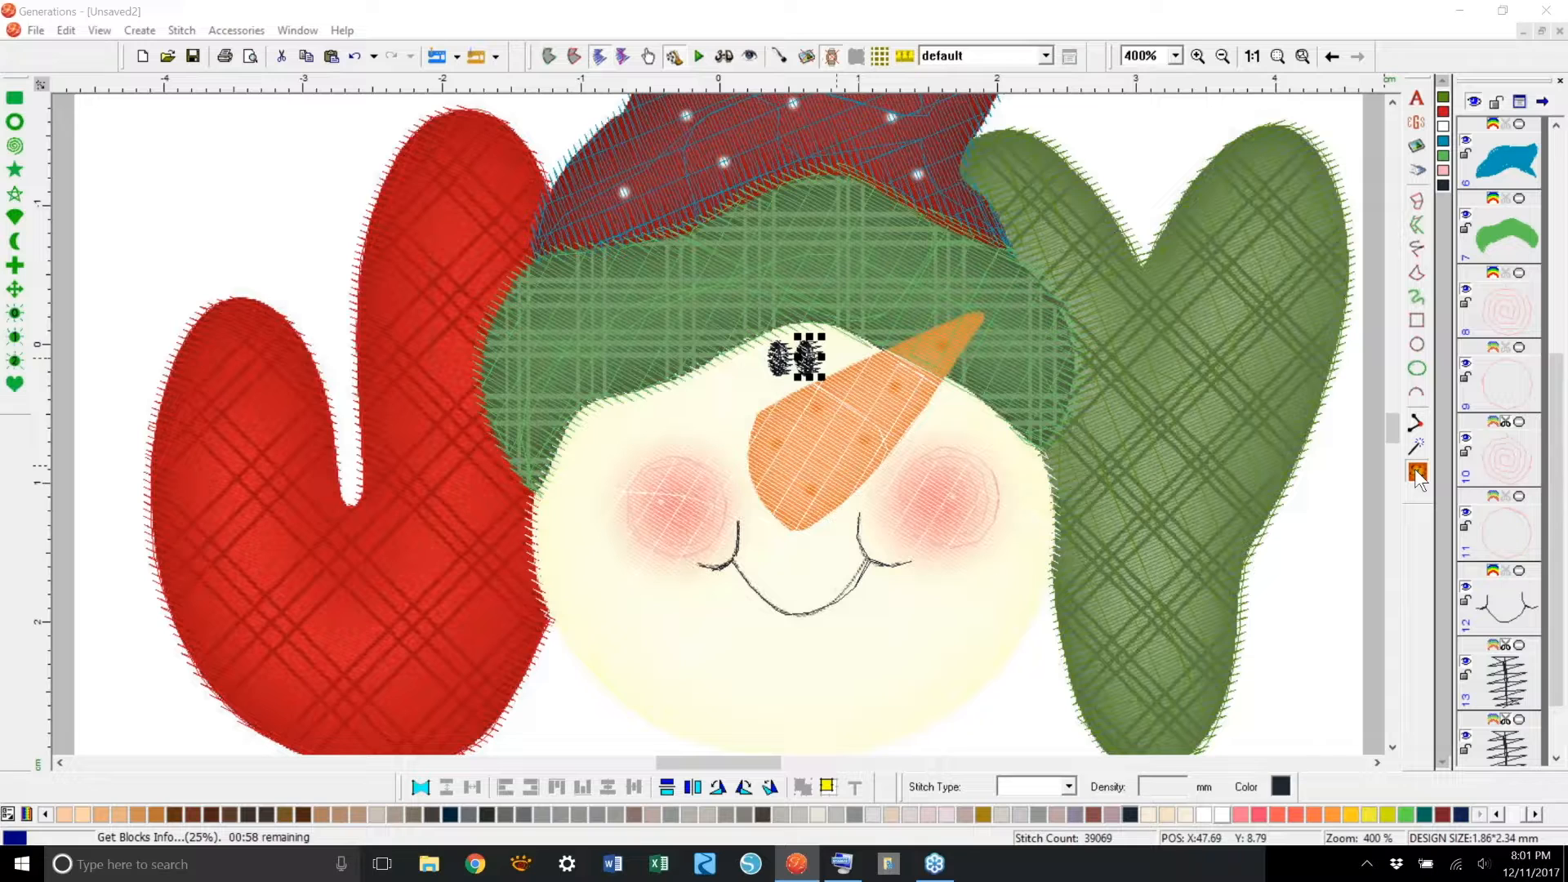
pyautogui.click(724, 56)
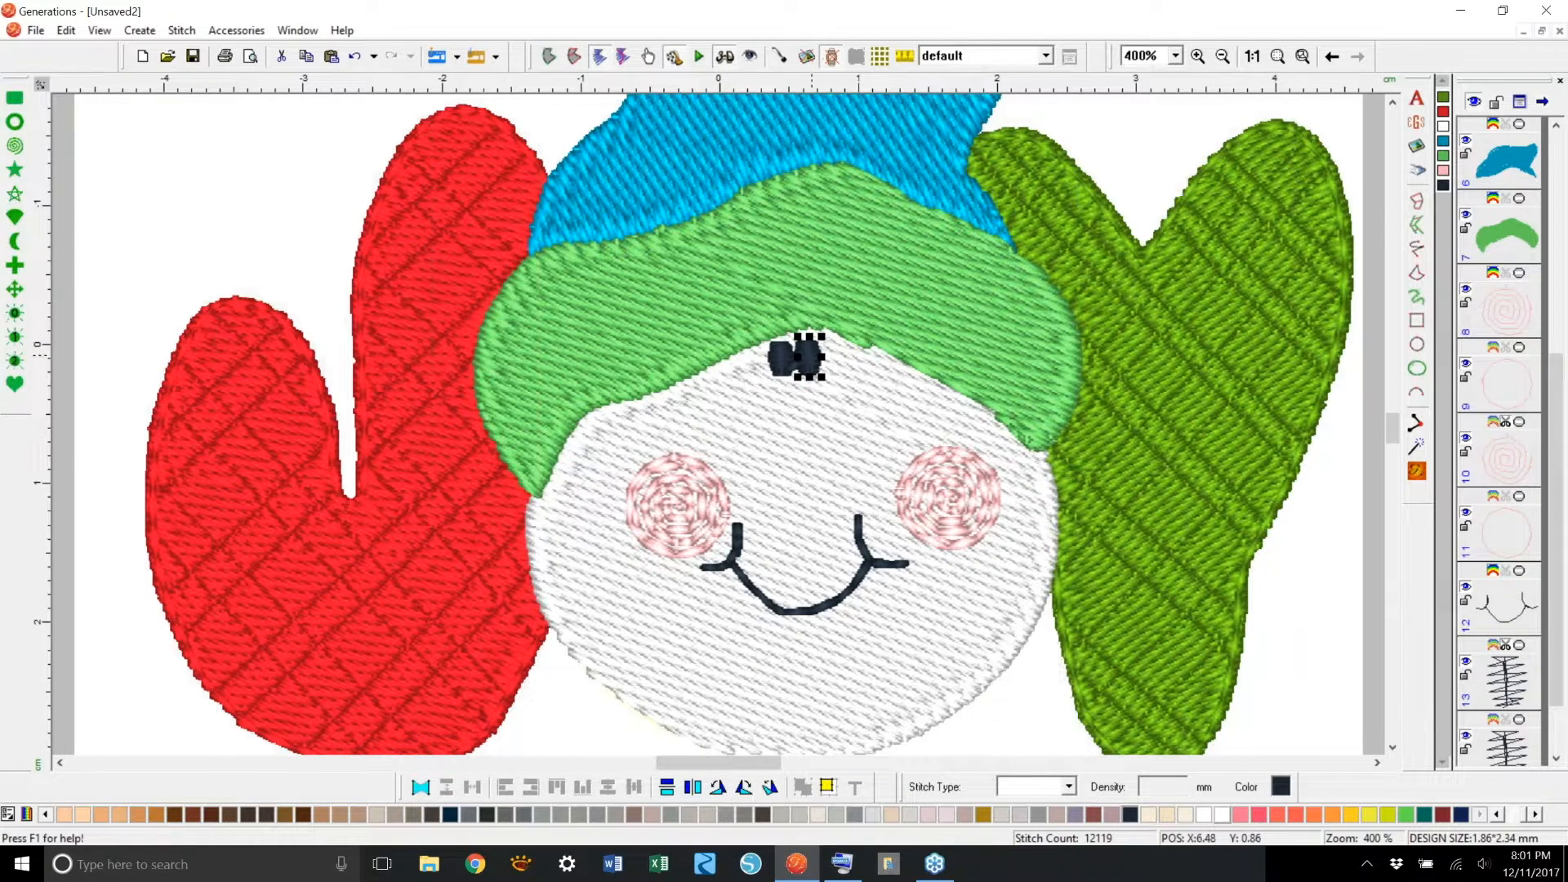
# Step: Move the two eyes farther apart and slightly lower on the face, clear of the hat brim, and regenerate the stitches
pyautogui.moveTo(808, 363); pyautogui.dragTo(815, 363)
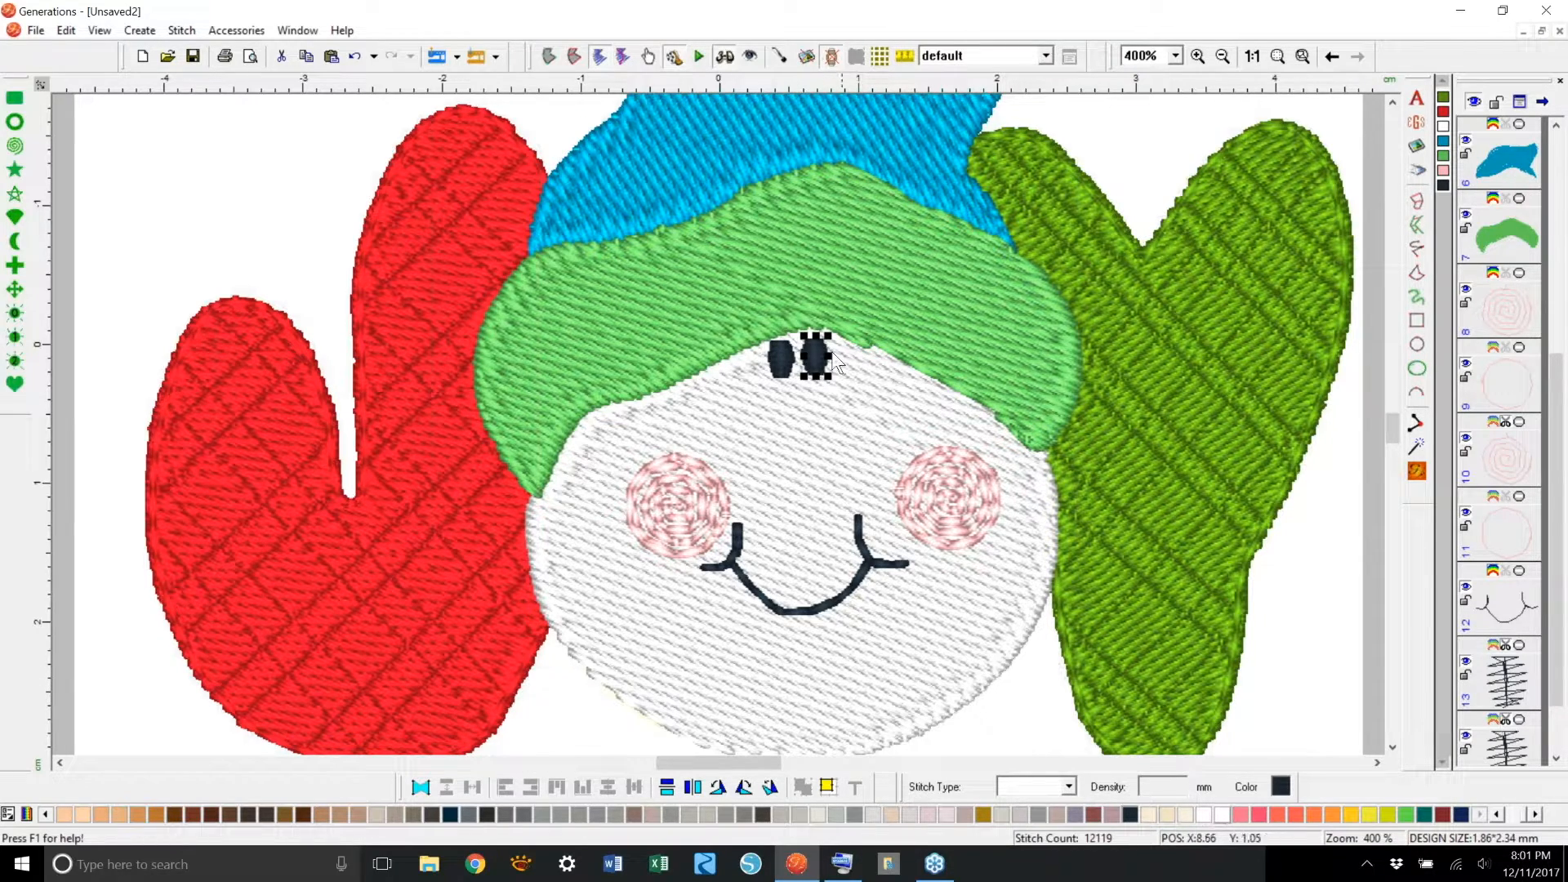
pyautogui.moveTo(817, 356)
pyautogui.mouseDown()
pyautogui.moveTo(832, 367)
pyautogui.moveTo(775, 367)
pyautogui.moveTo(815, 378)
pyautogui.mouseUp()
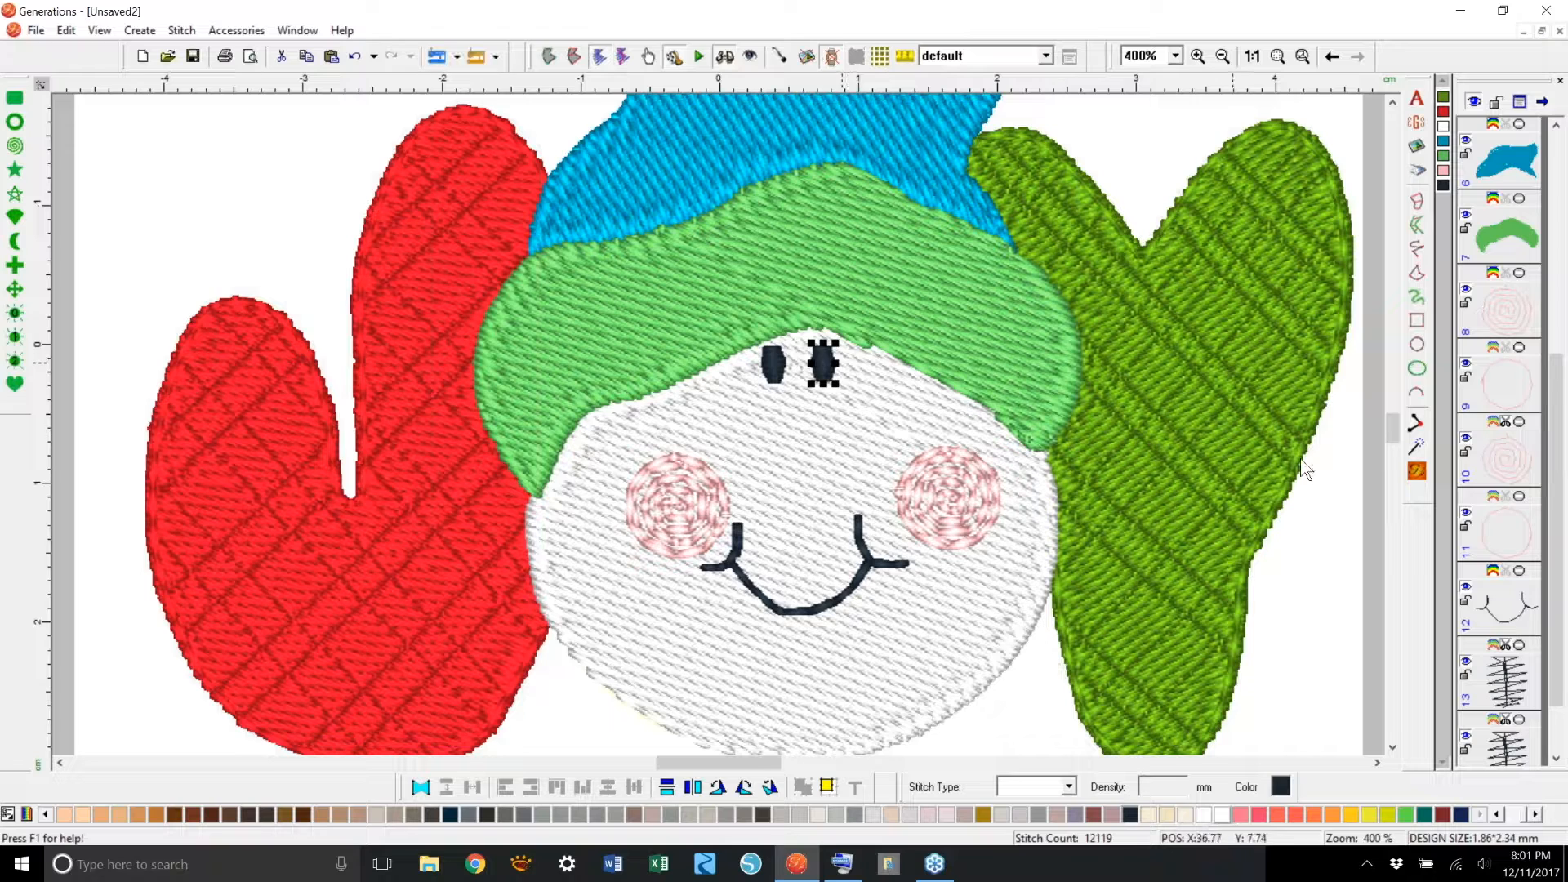
pyautogui.click(1418, 472)
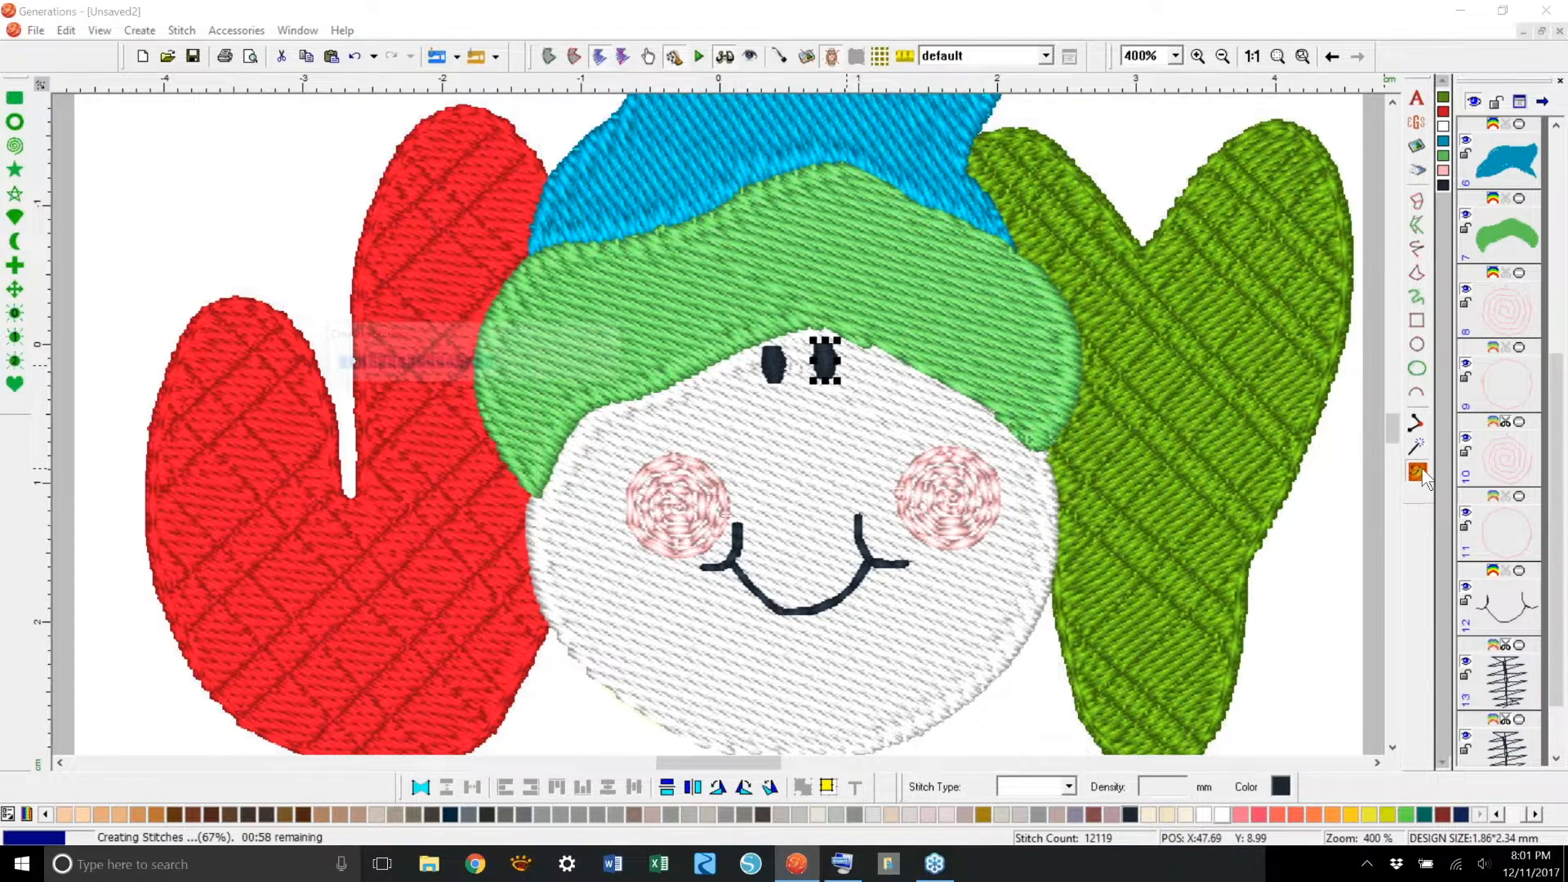
pyautogui.click(1144, 196)
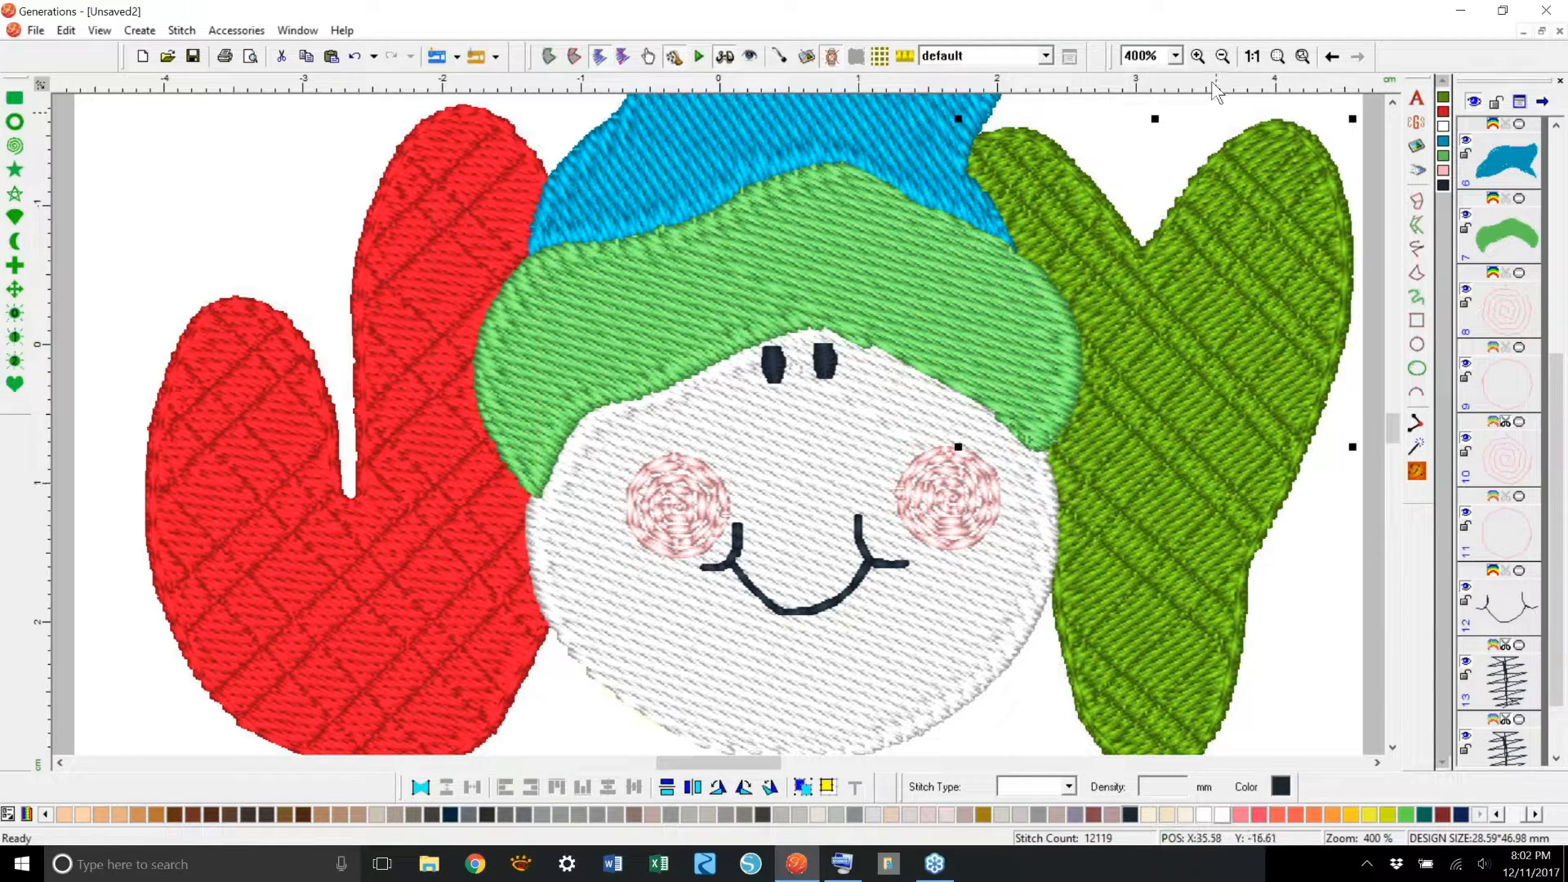
# Step: Zoom the design to 400% and set the current thread colour to a light carrot orange for the nose
pyautogui.click(1278, 56)
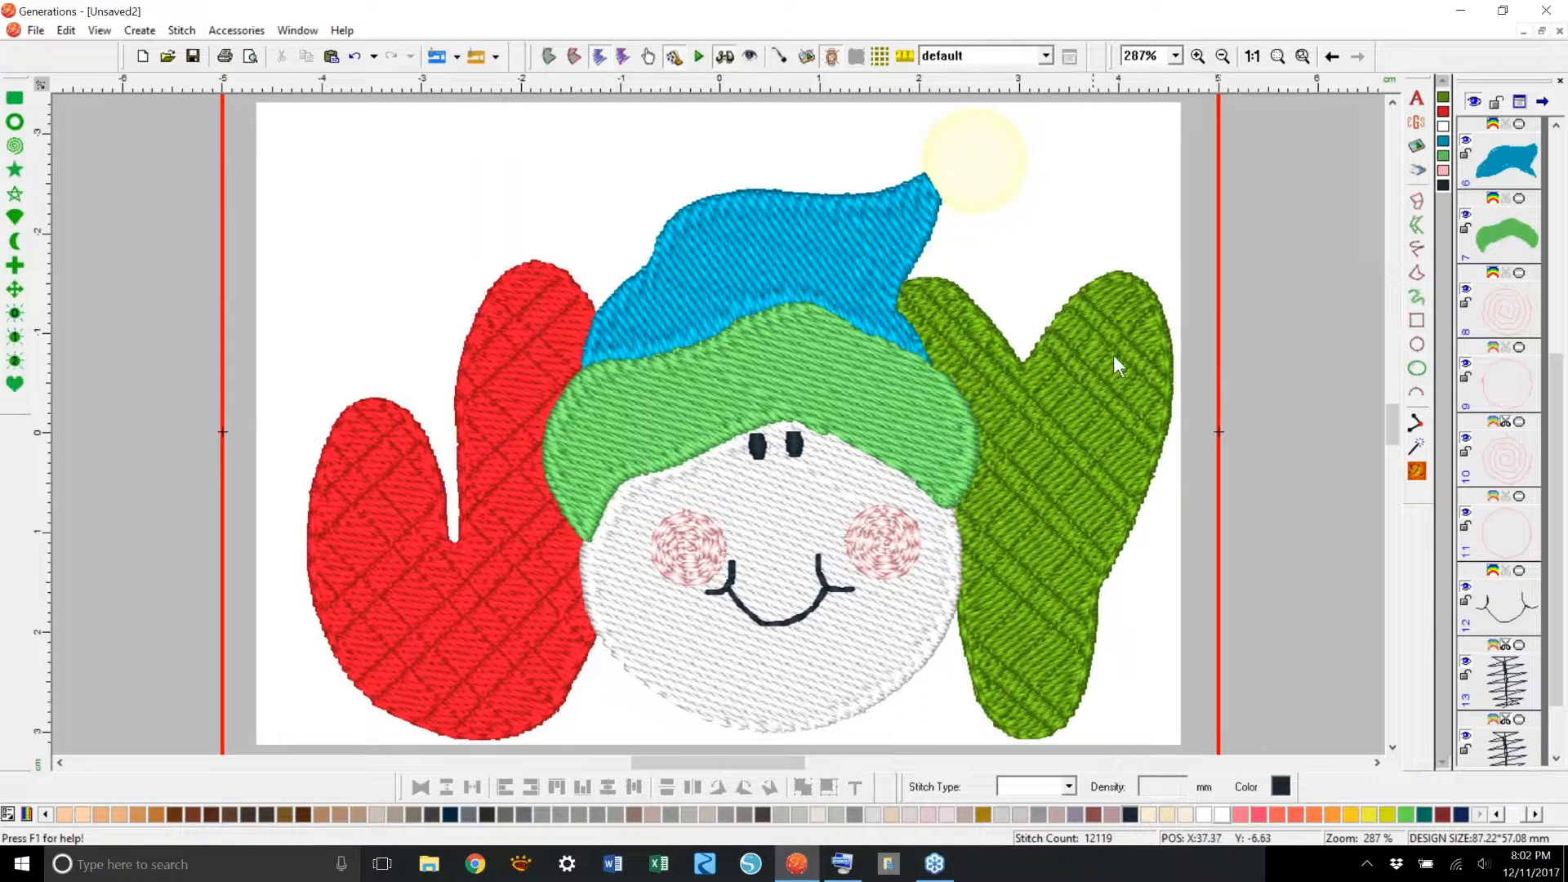
pyautogui.click(1175, 56)
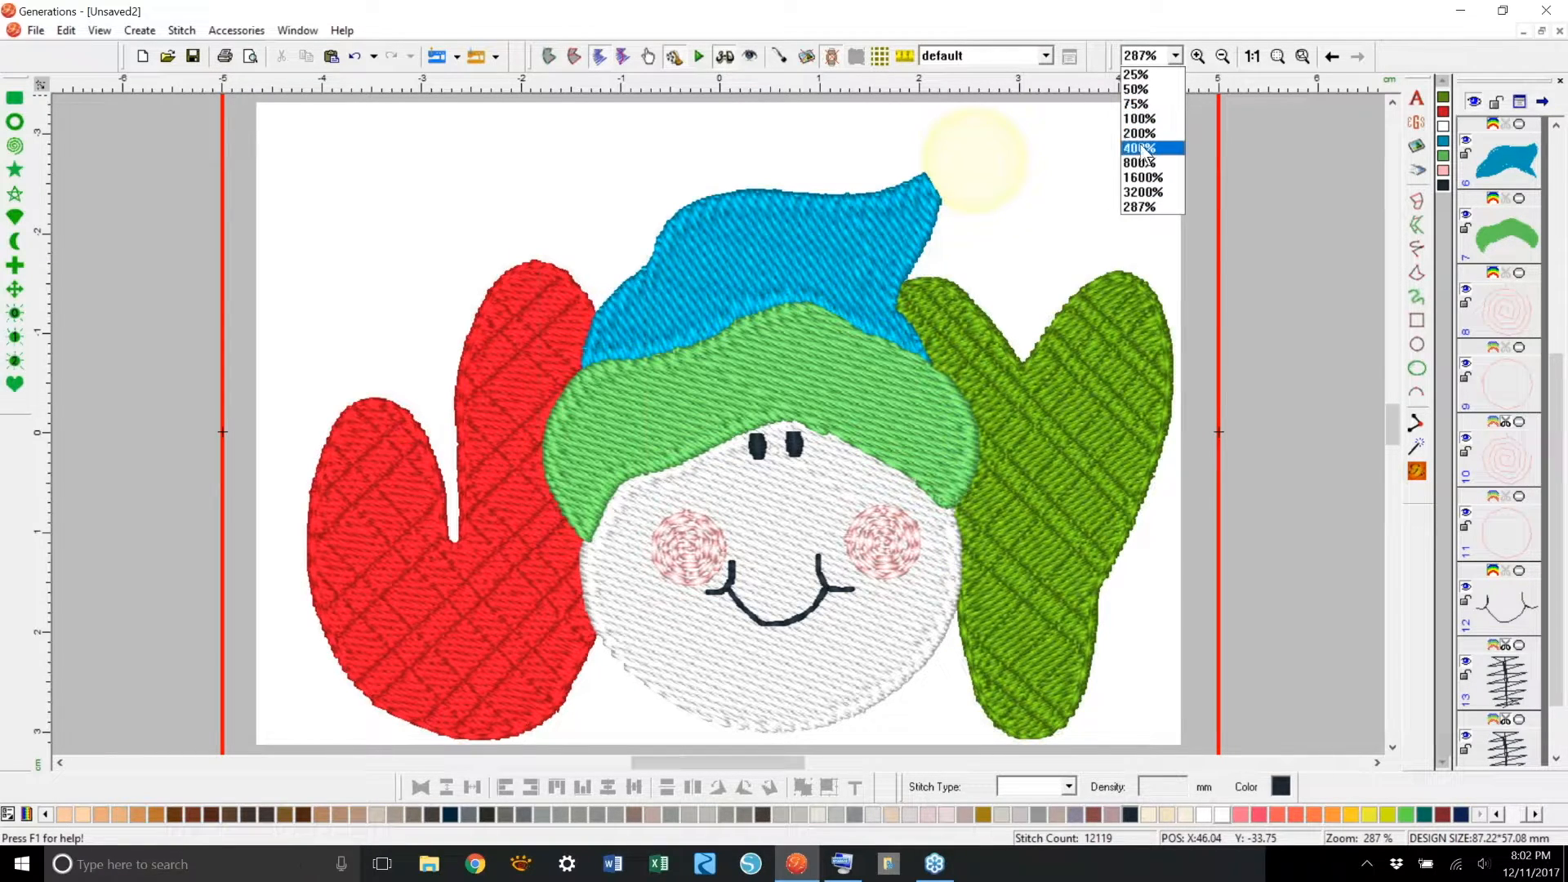
pyautogui.click(1141, 150)
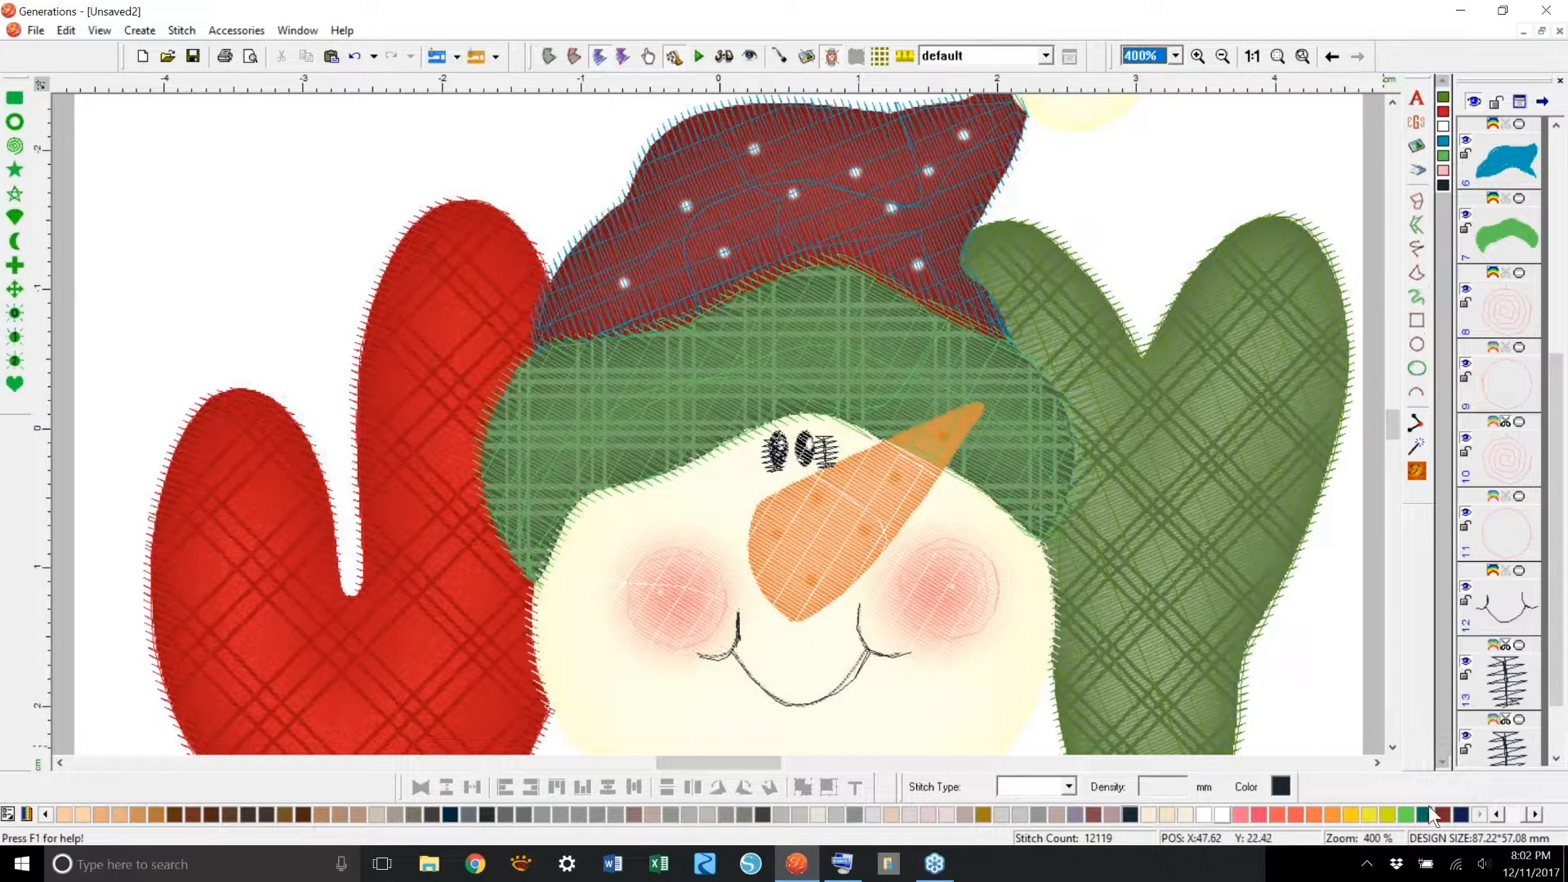
pyautogui.click(1497, 814)
pyautogui.click(1497, 814)
pyautogui.click(1498, 815)
pyautogui.click(1498, 815)
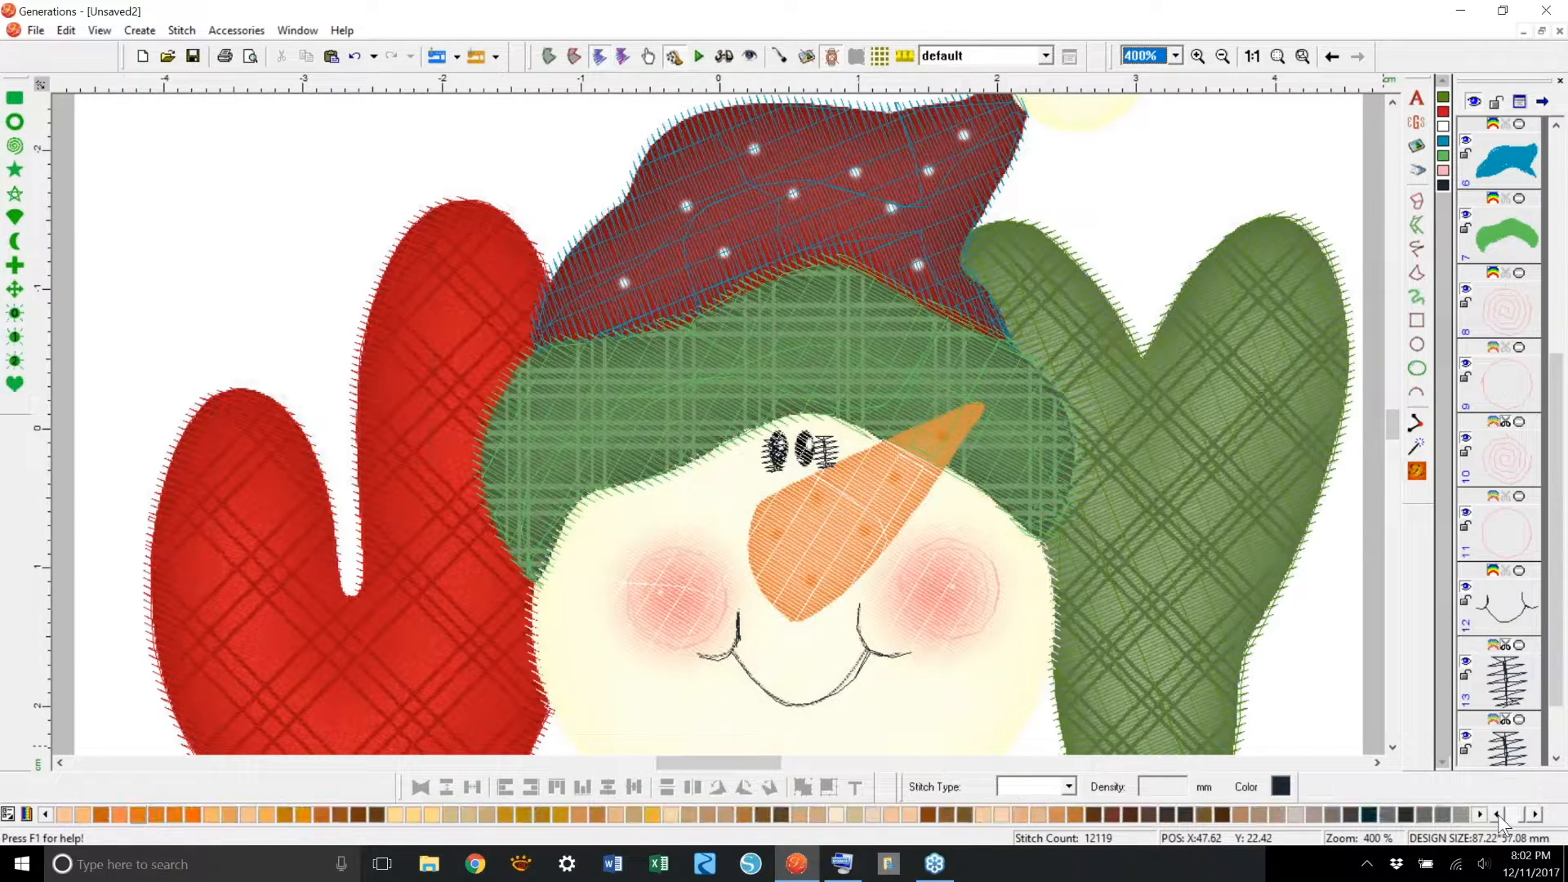
pyautogui.click(1497, 815)
pyautogui.click(1498, 815)
pyautogui.click(672, 813)
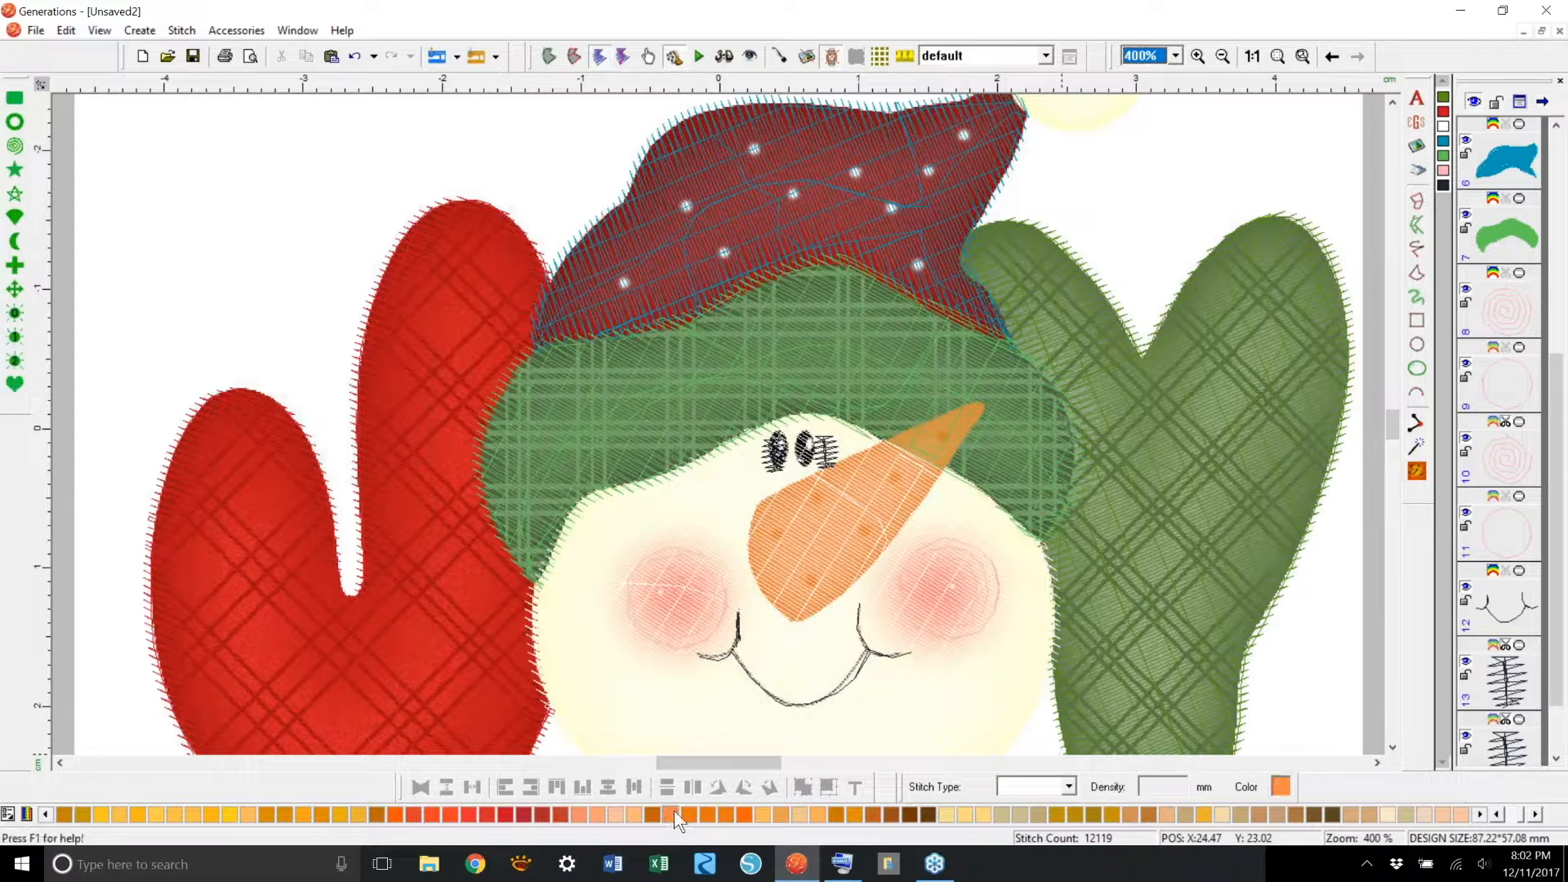
# Step: Digitize the carrot nose as a closed freehand Complex Fill area about 17.6 by 16.6 mm, tracing the artwork, and generate its stitches
pyautogui.click(1417, 273)
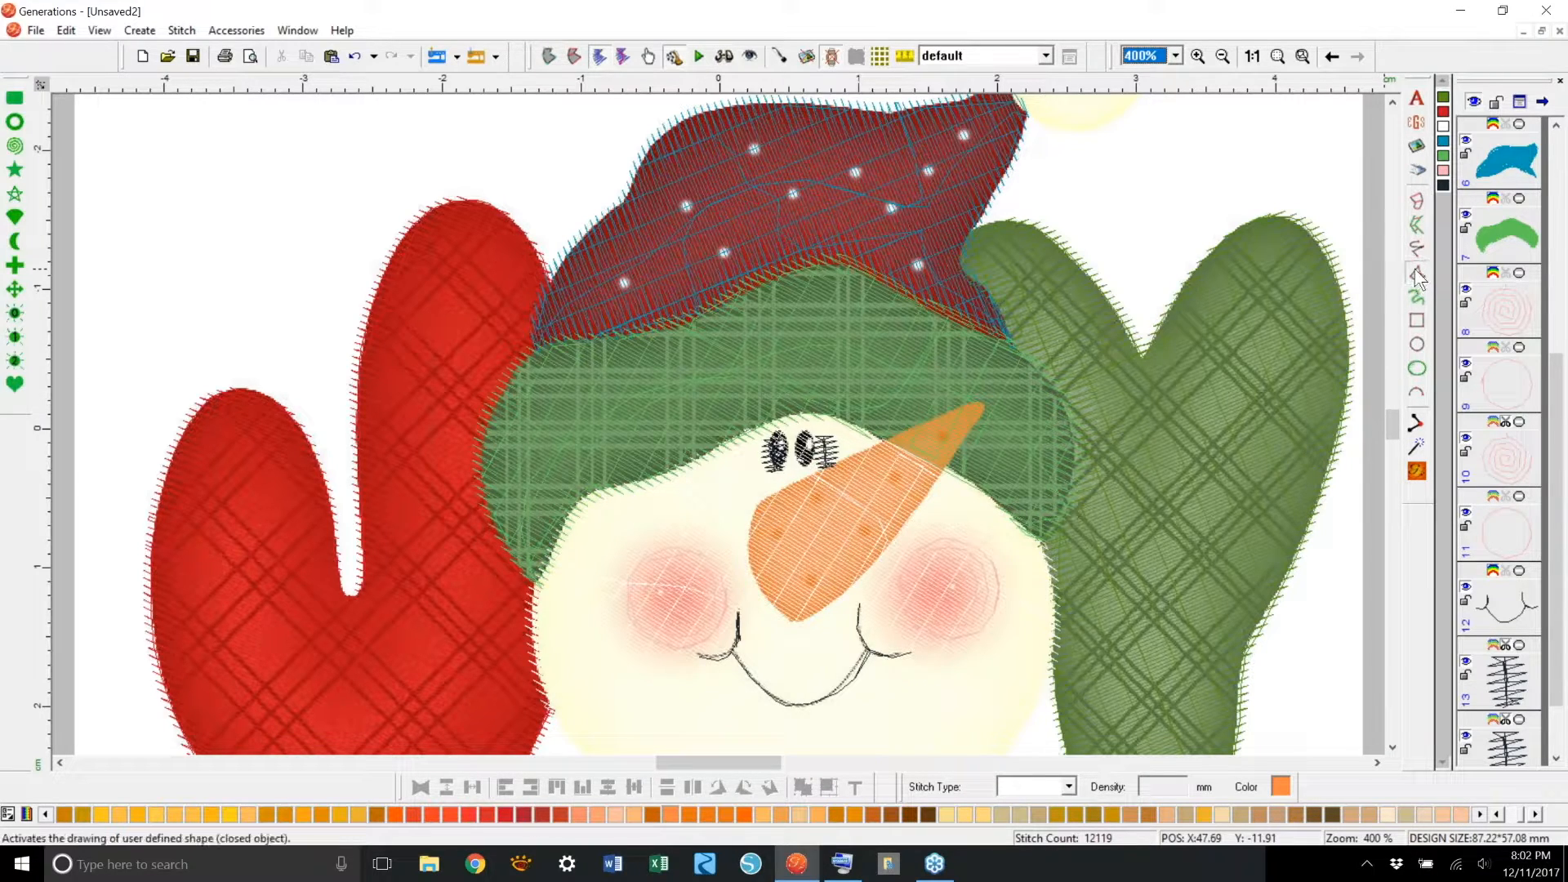
pyautogui.click(758, 501)
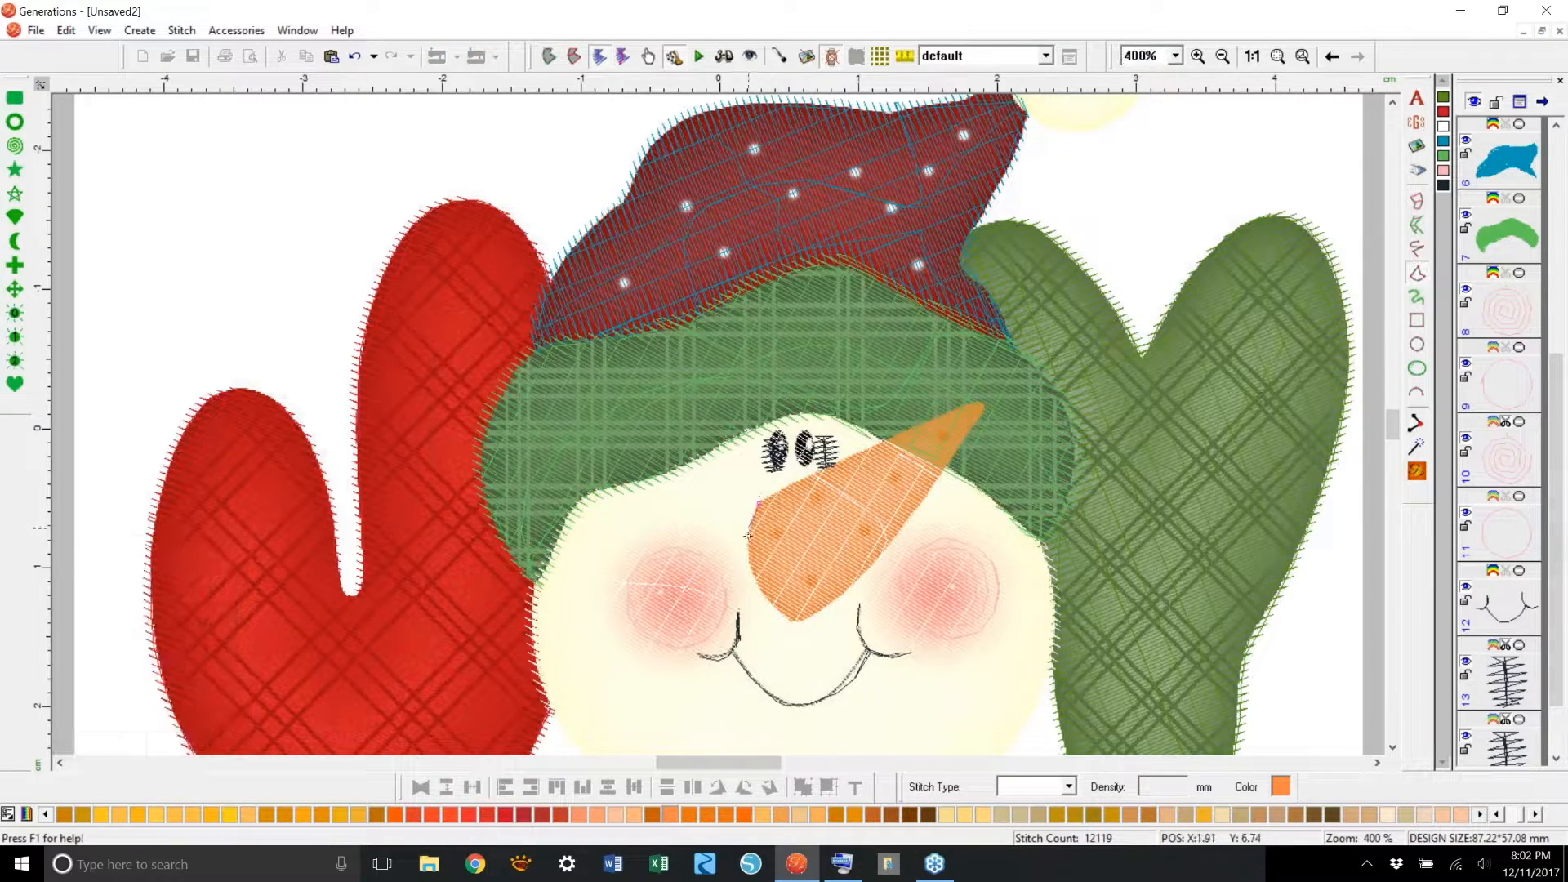
pyautogui.click(760, 591)
pyautogui.click(797, 621)
pyautogui.click(914, 518)
pyautogui.click(947, 466)
pyautogui.click(758, 504)
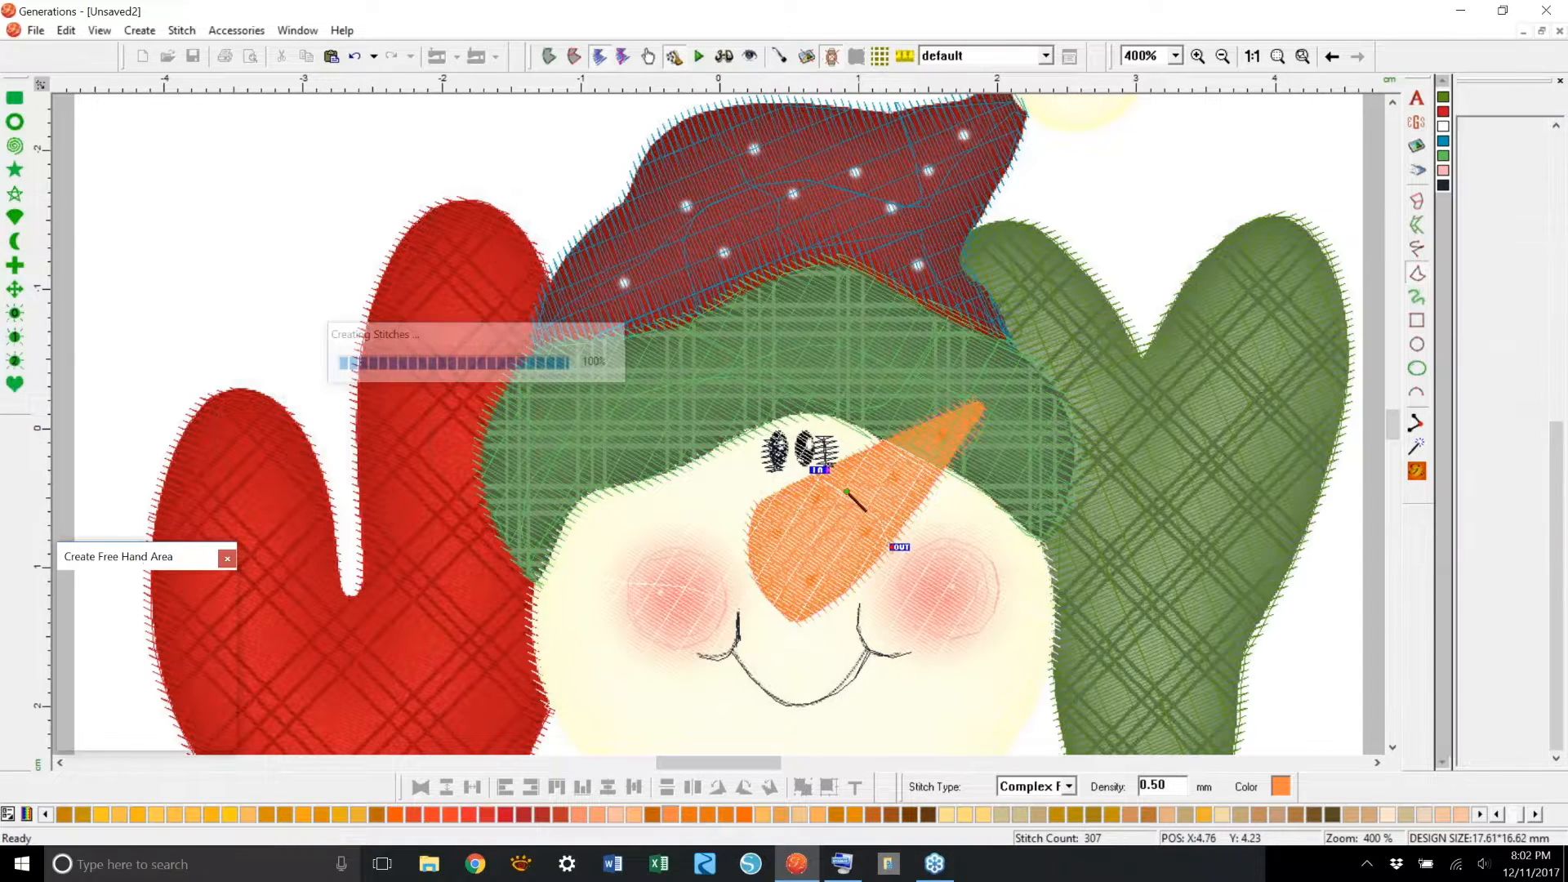
pyautogui.click(725, 58)
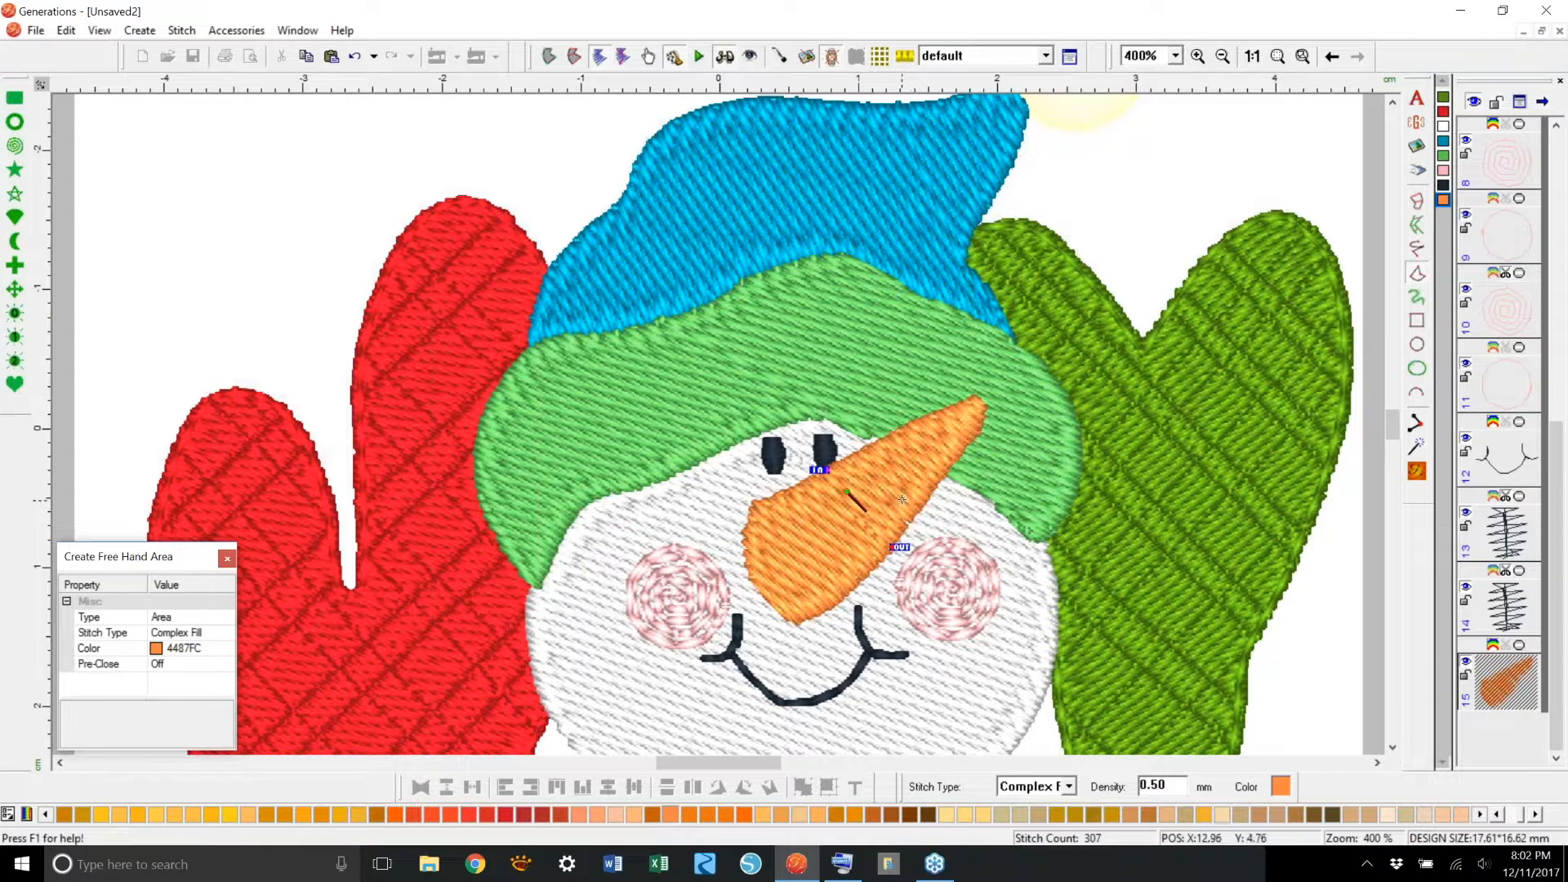
pyautogui.press('Escape')
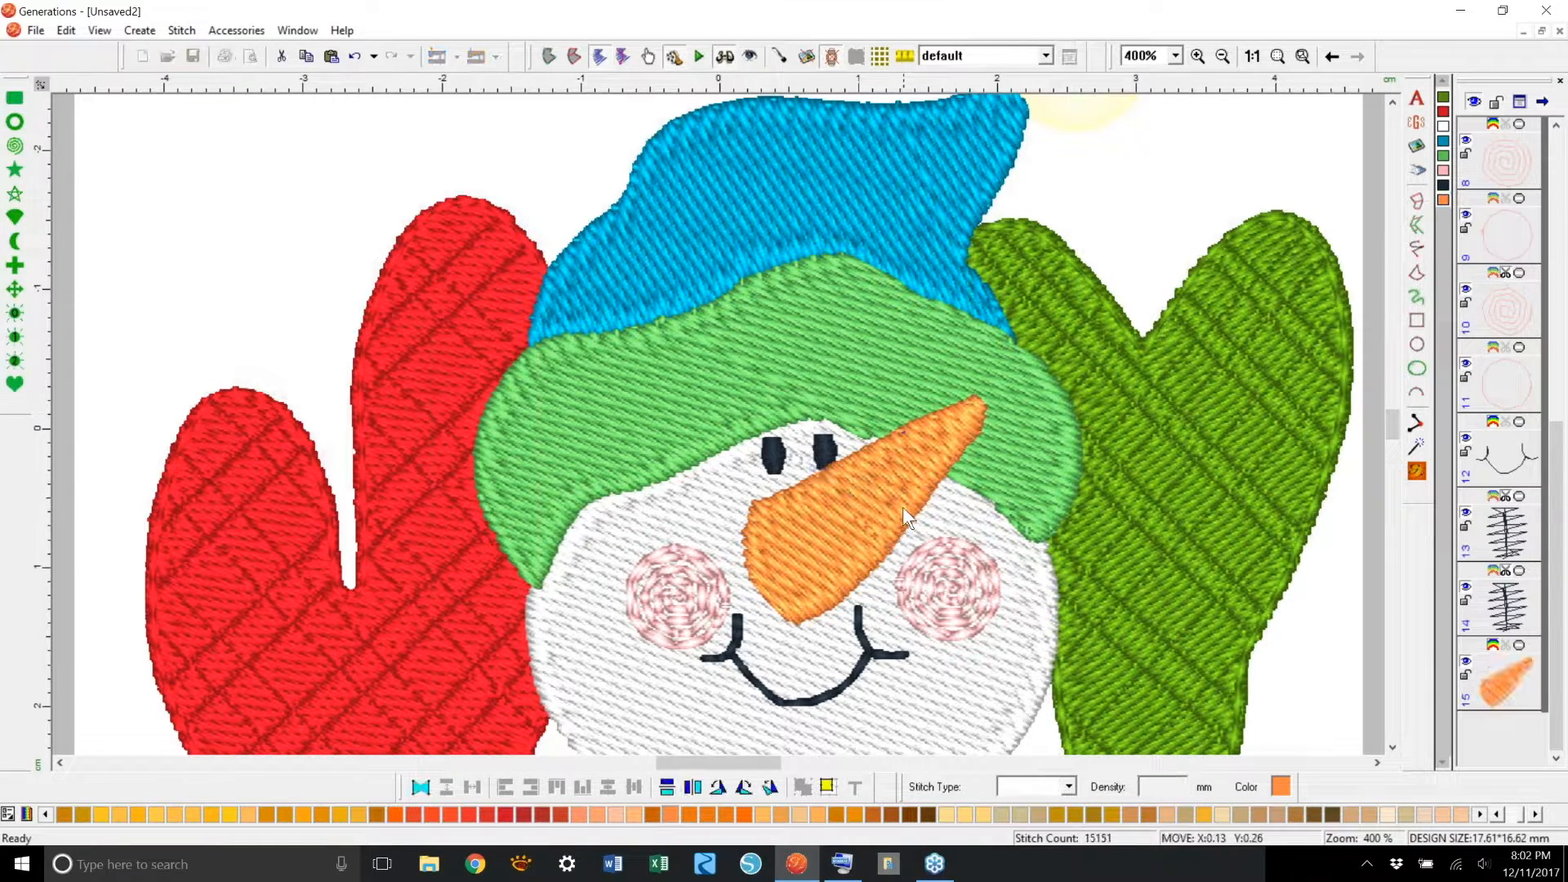
pyautogui.click(903, 506)
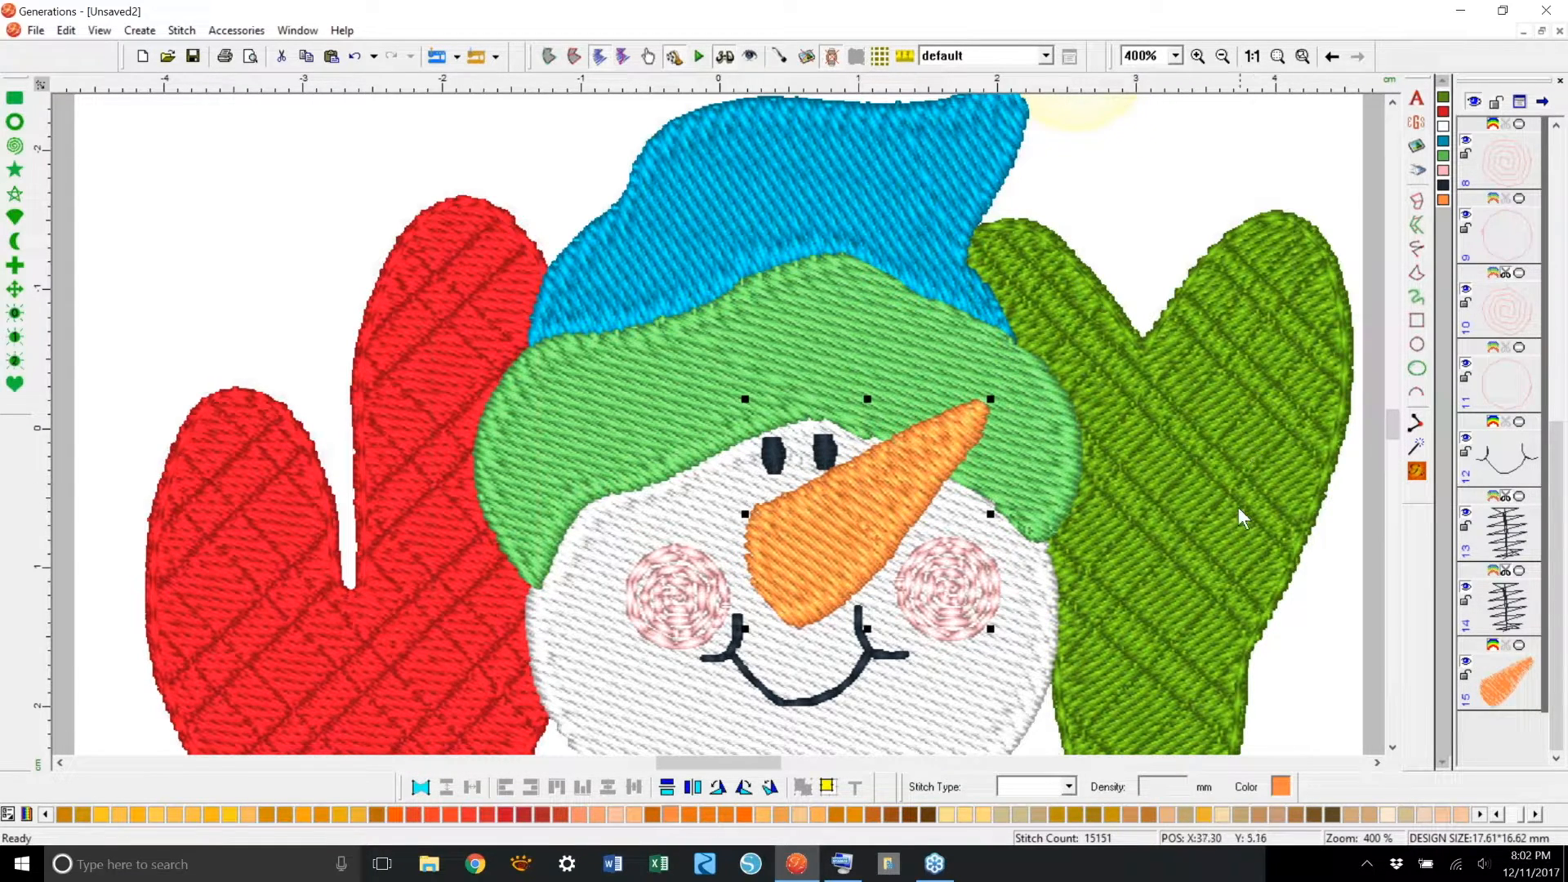
# Step: Cut a void out of the white face and green hat brim using the existing nose area, and regenerate their stitches
pyautogui.click(1022, 578)
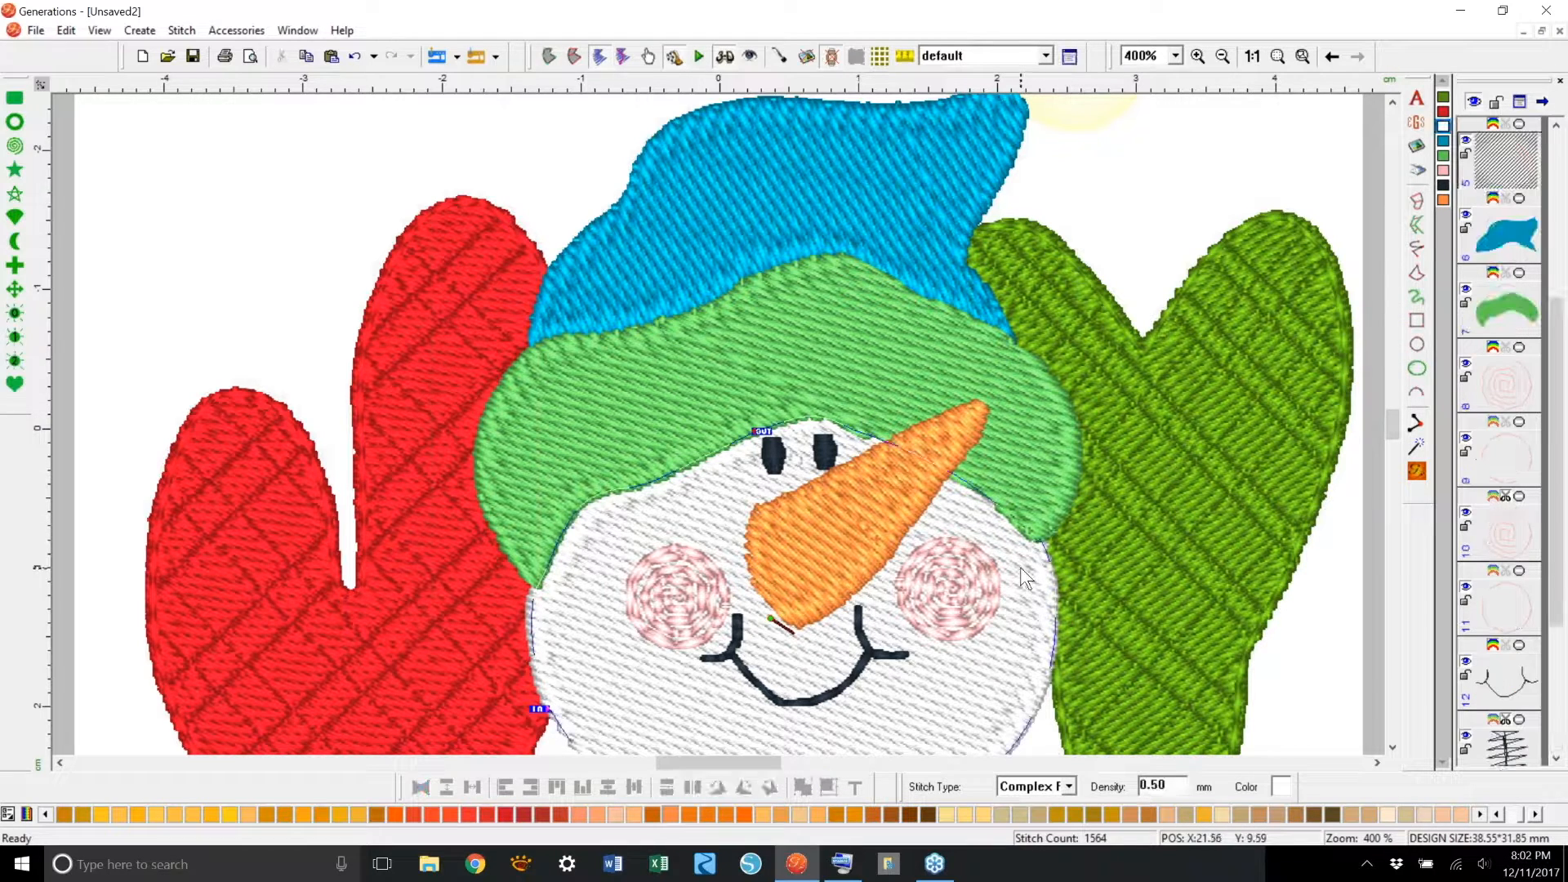
pyautogui.click(1023, 467)
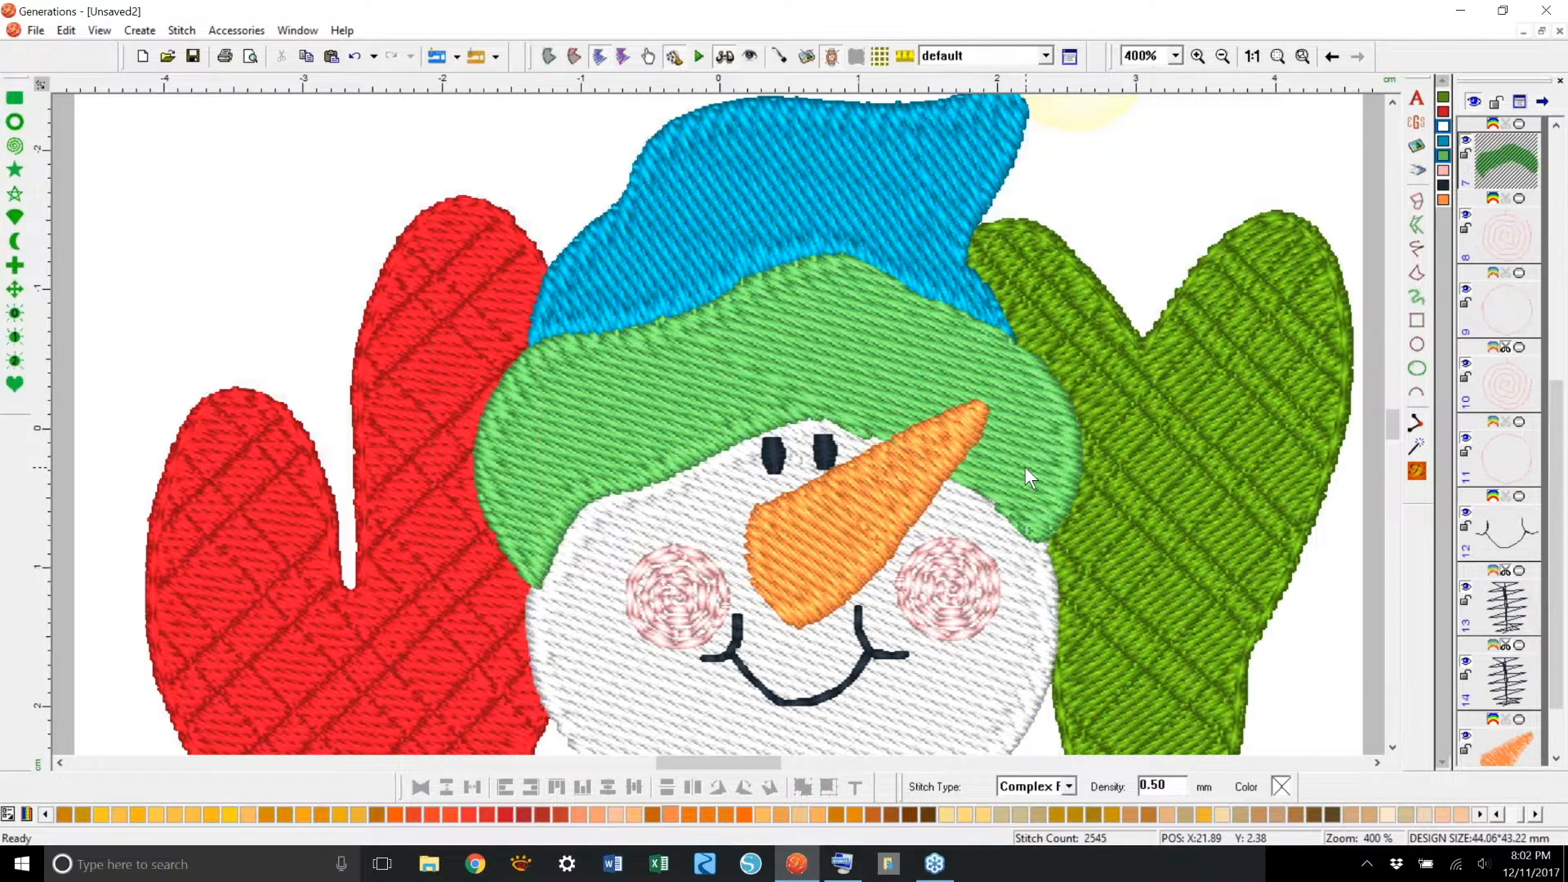
pyautogui.click(550, 57)
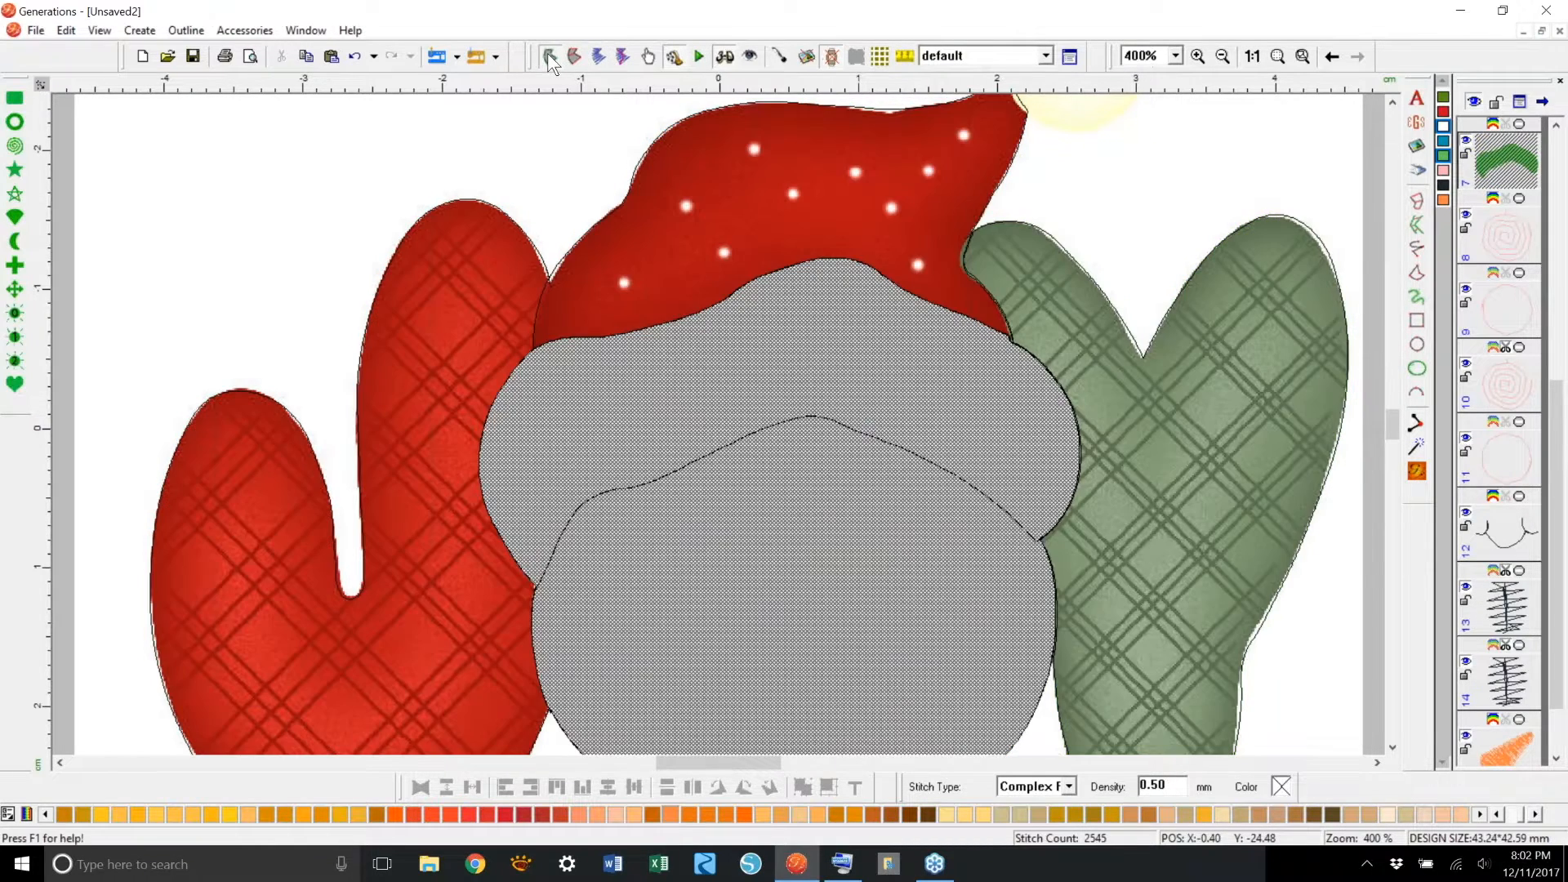
pyautogui.rightClick(981, 534)
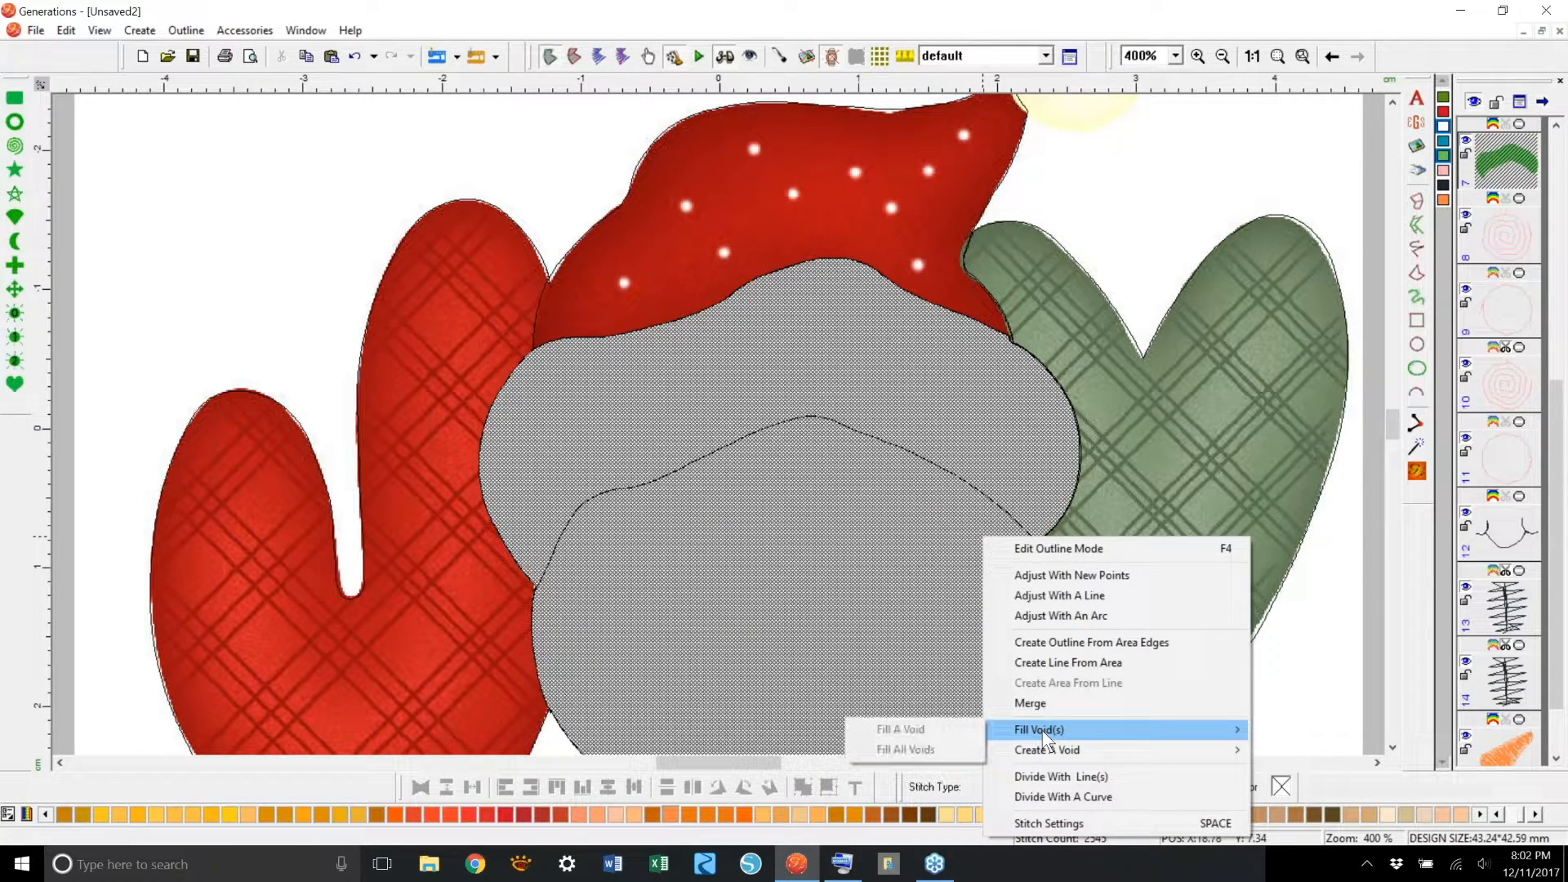
pyautogui.moveTo(1042, 748)
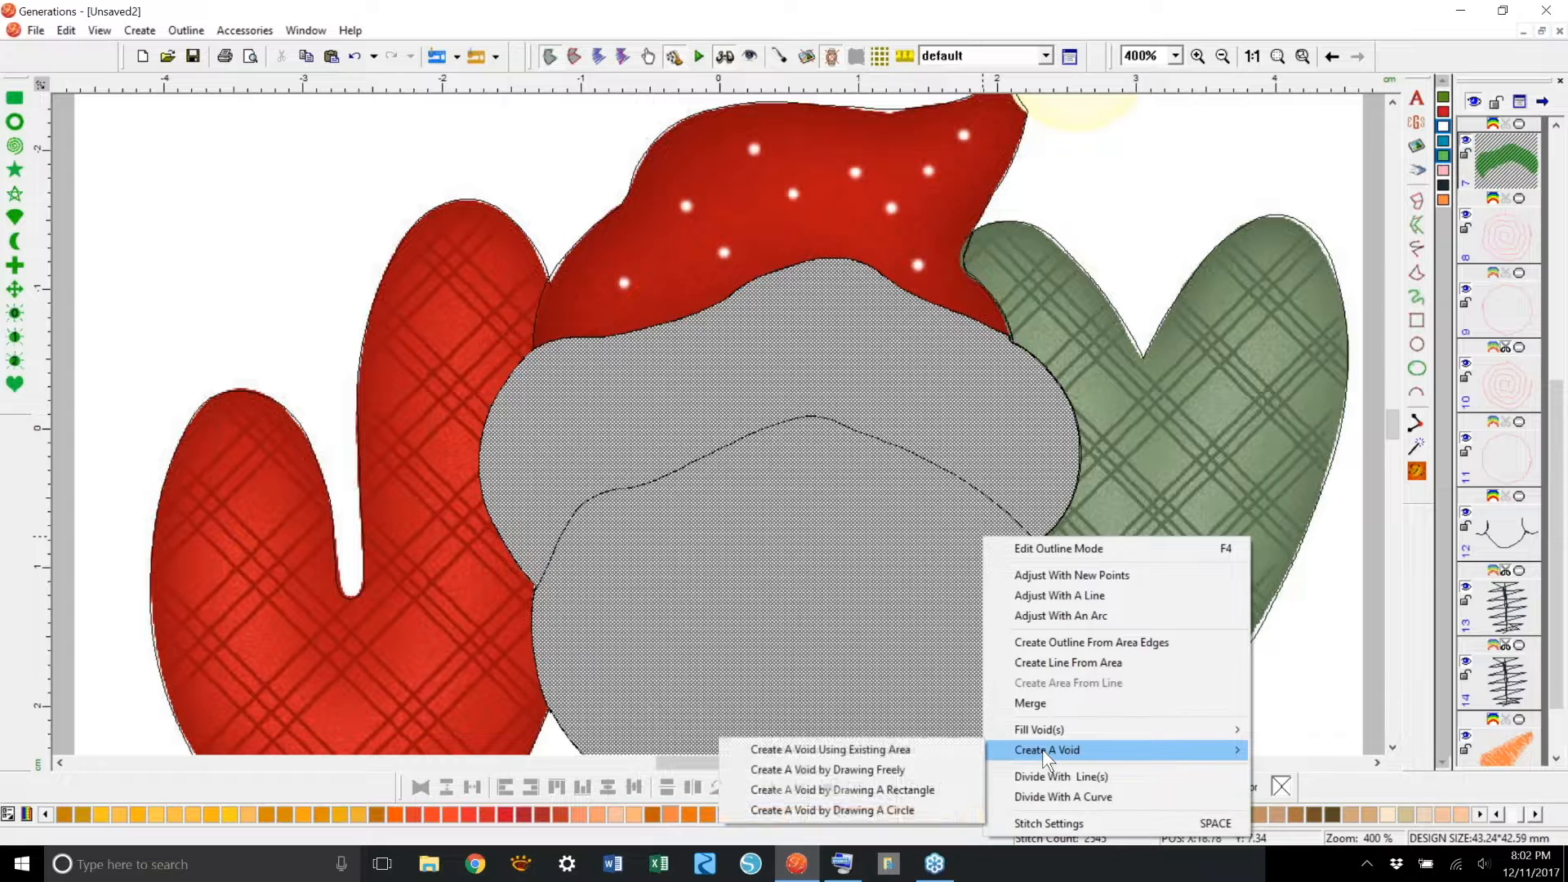
pyautogui.click(938, 749)
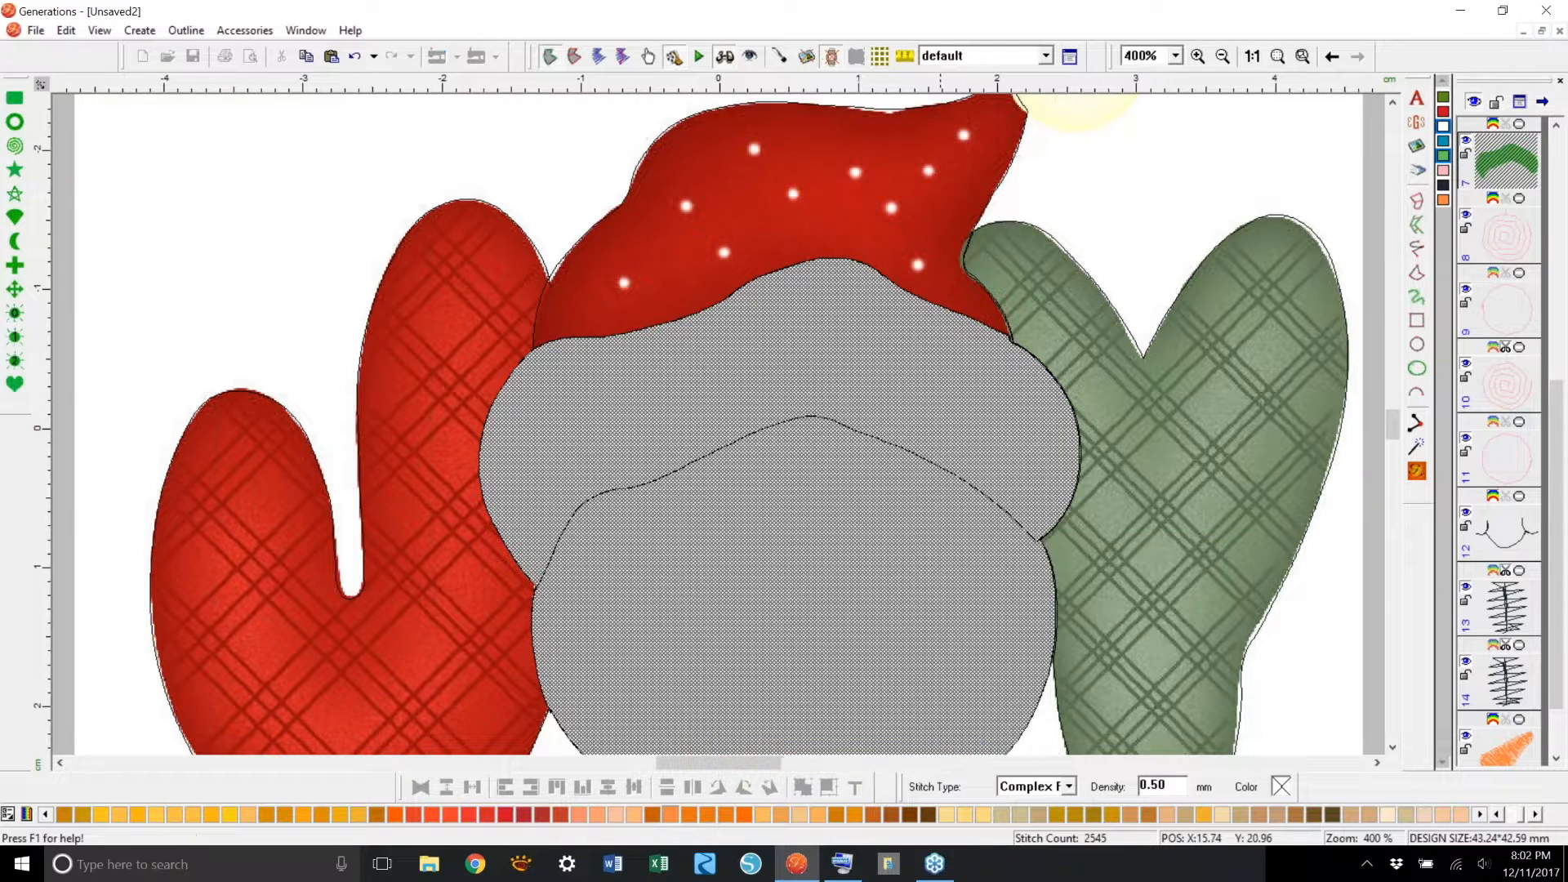
pyautogui.click(933, 453)
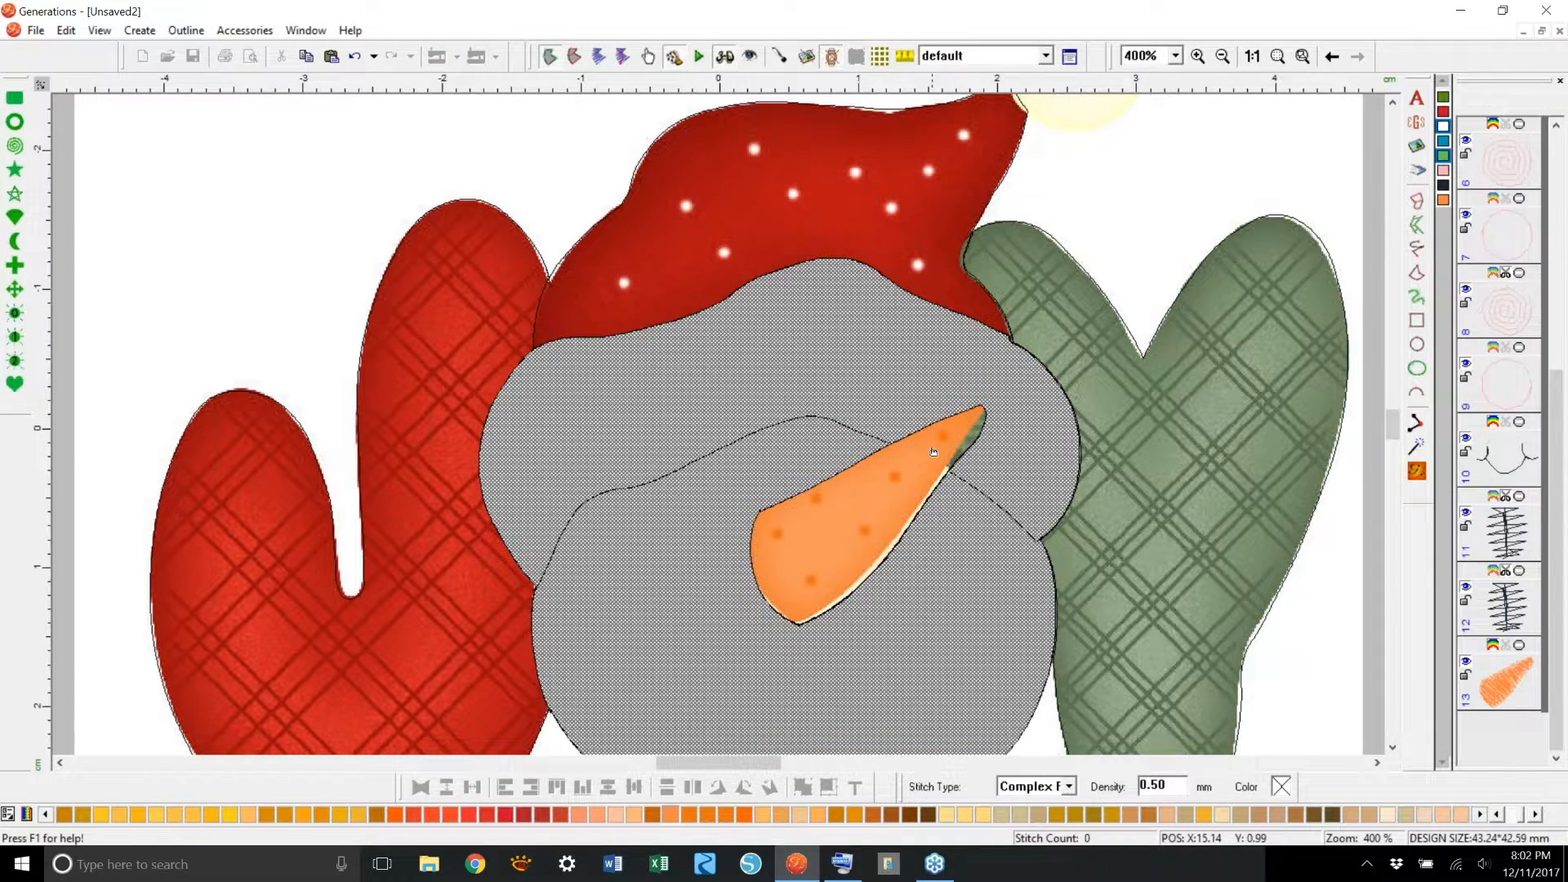
pyautogui.click(1418, 474)
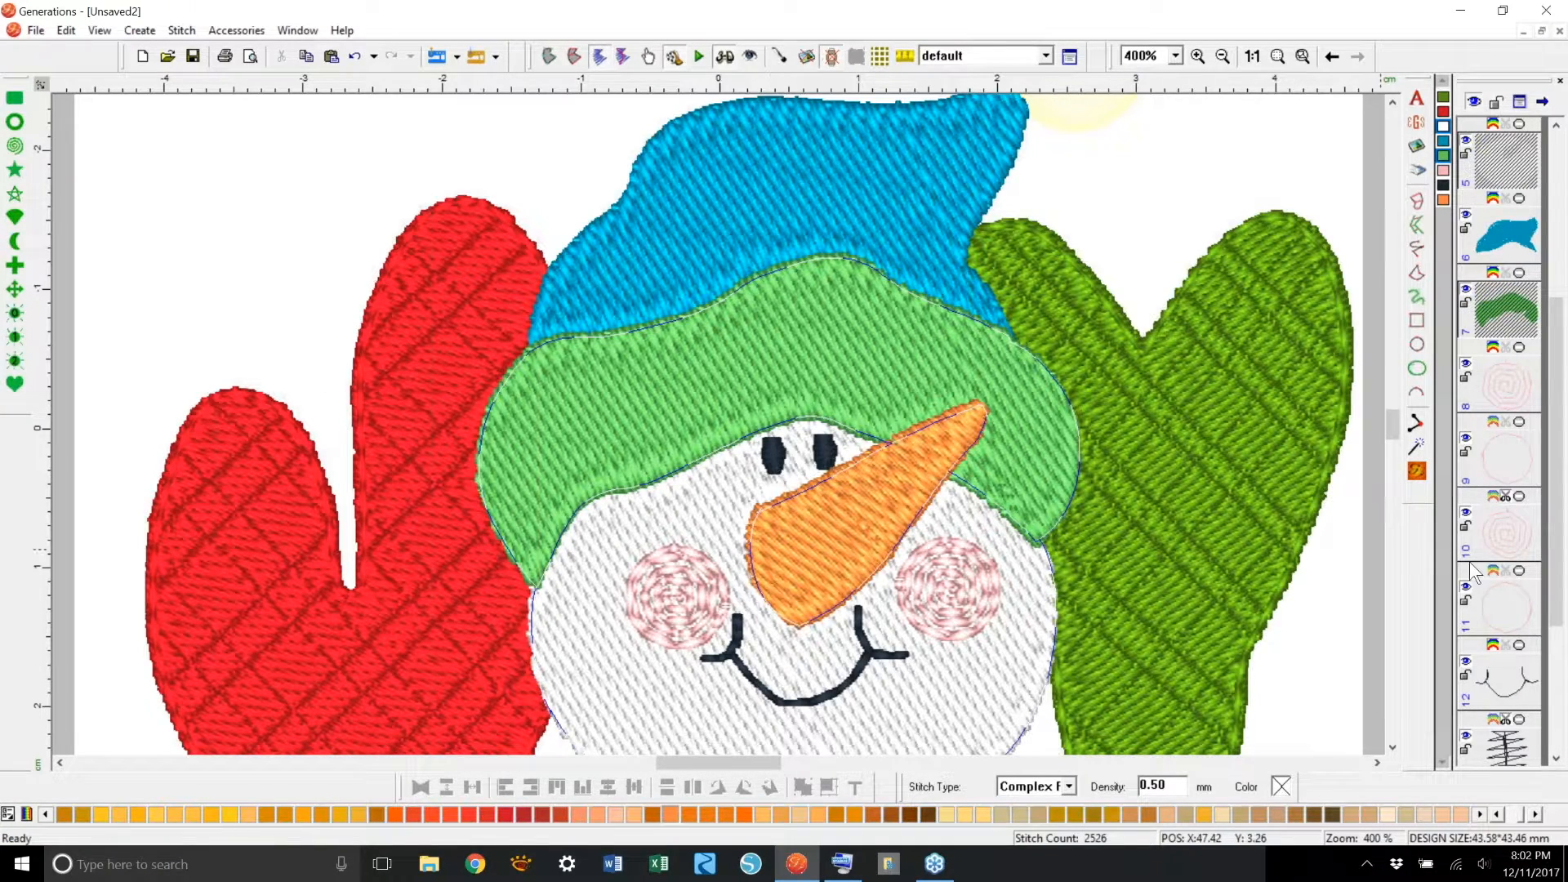
# Step: Turn off underlay for both satin eyes
pyautogui.moveTo(1556, 602); pyautogui.dragTo(1556, 672)
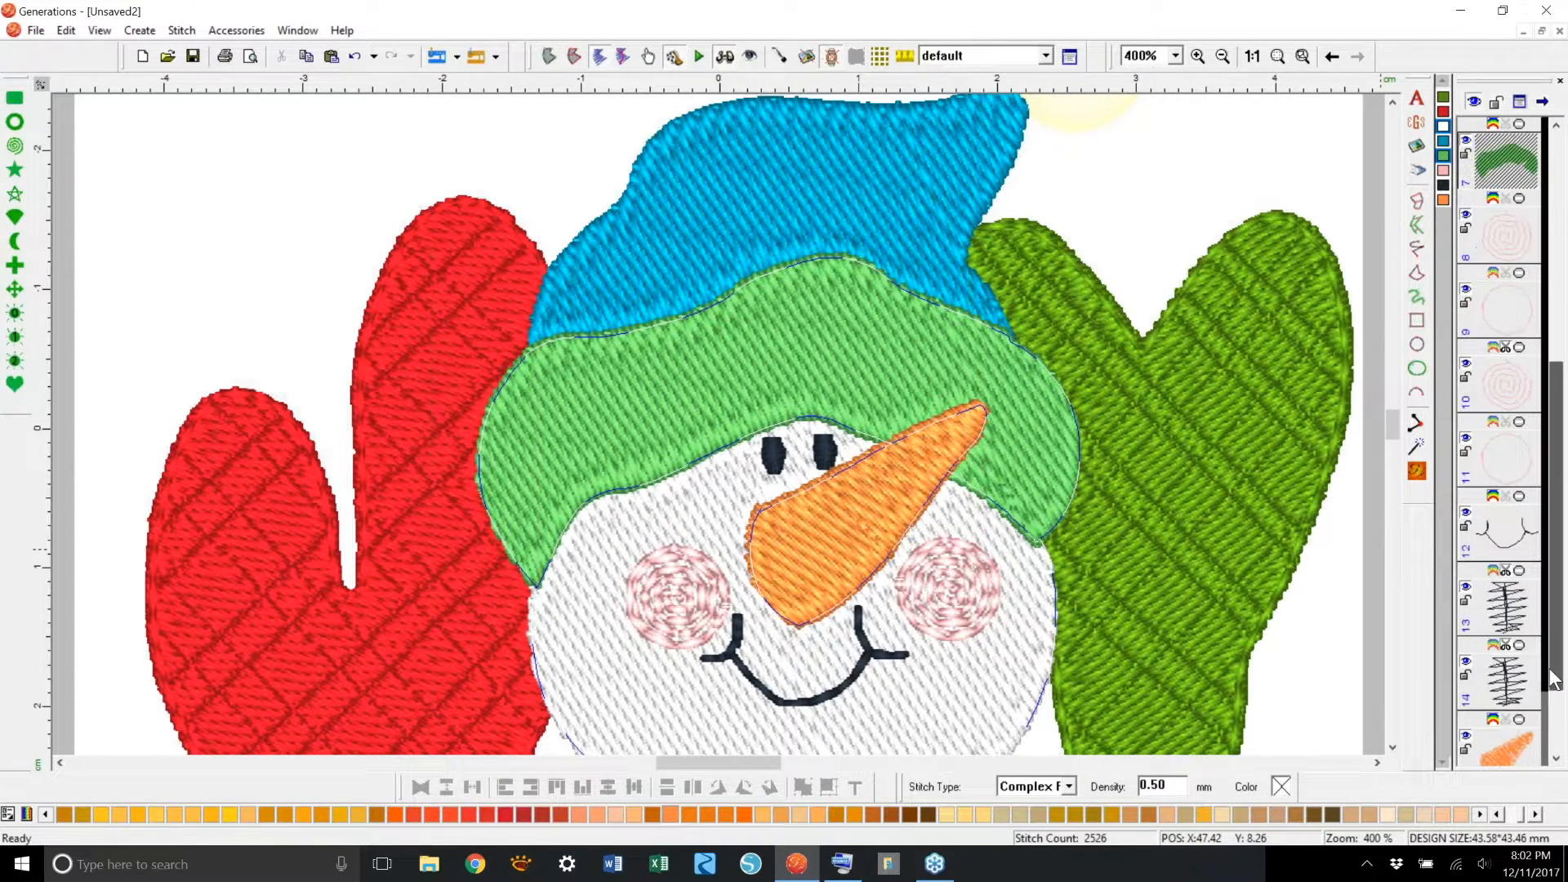
pyautogui.click(1524, 616)
pyautogui.keyDown('shift'); pyautogui.click(1466, 686); pyautogui.keyUp('shift')
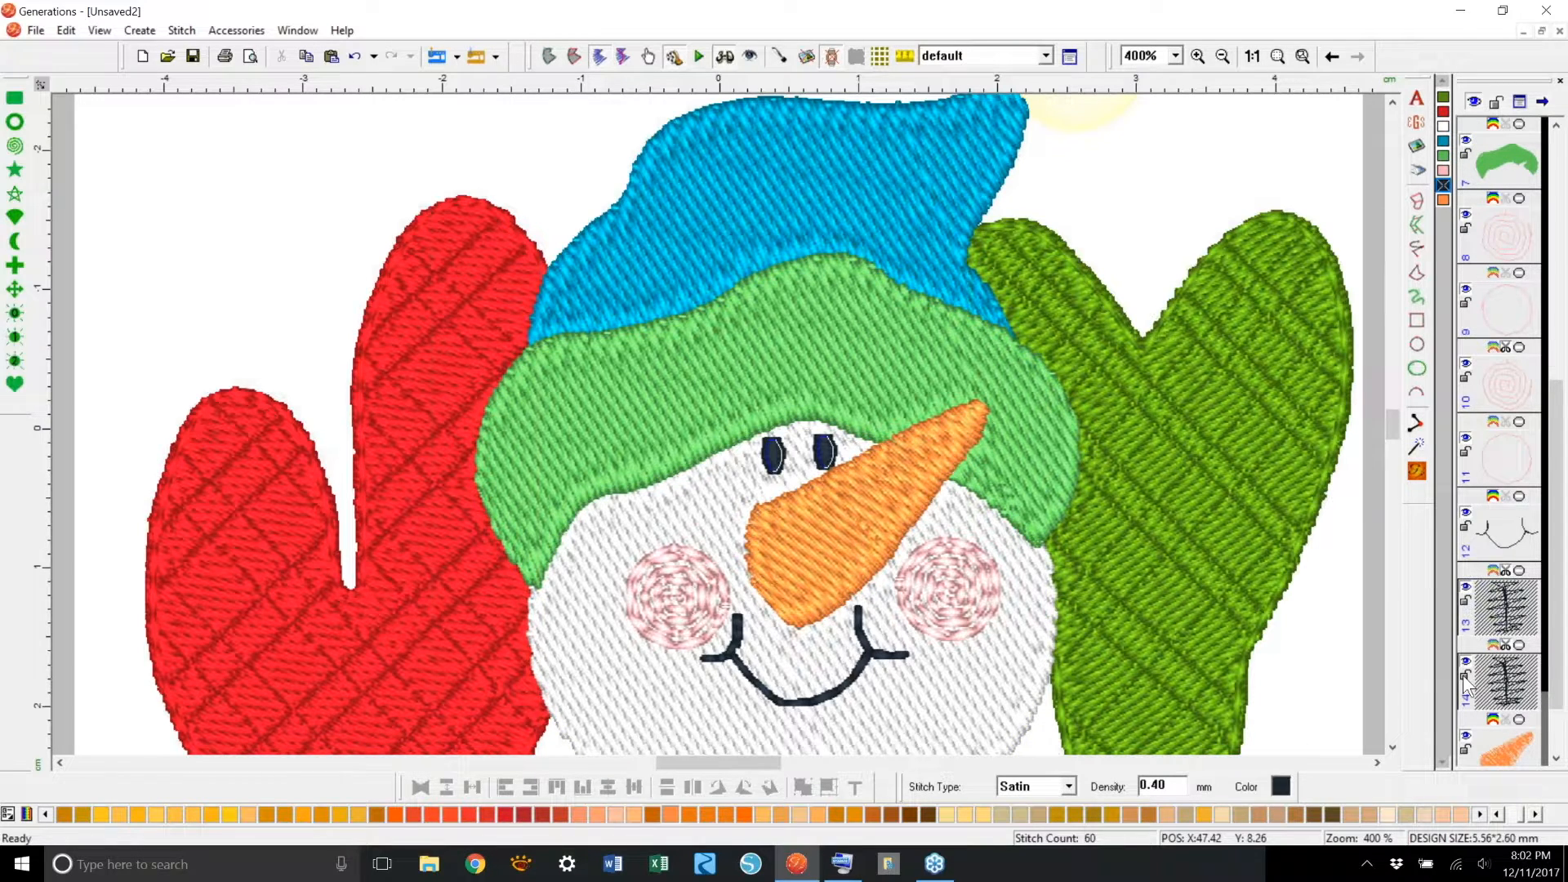
pyautogui.doubleClick(1466, 684)
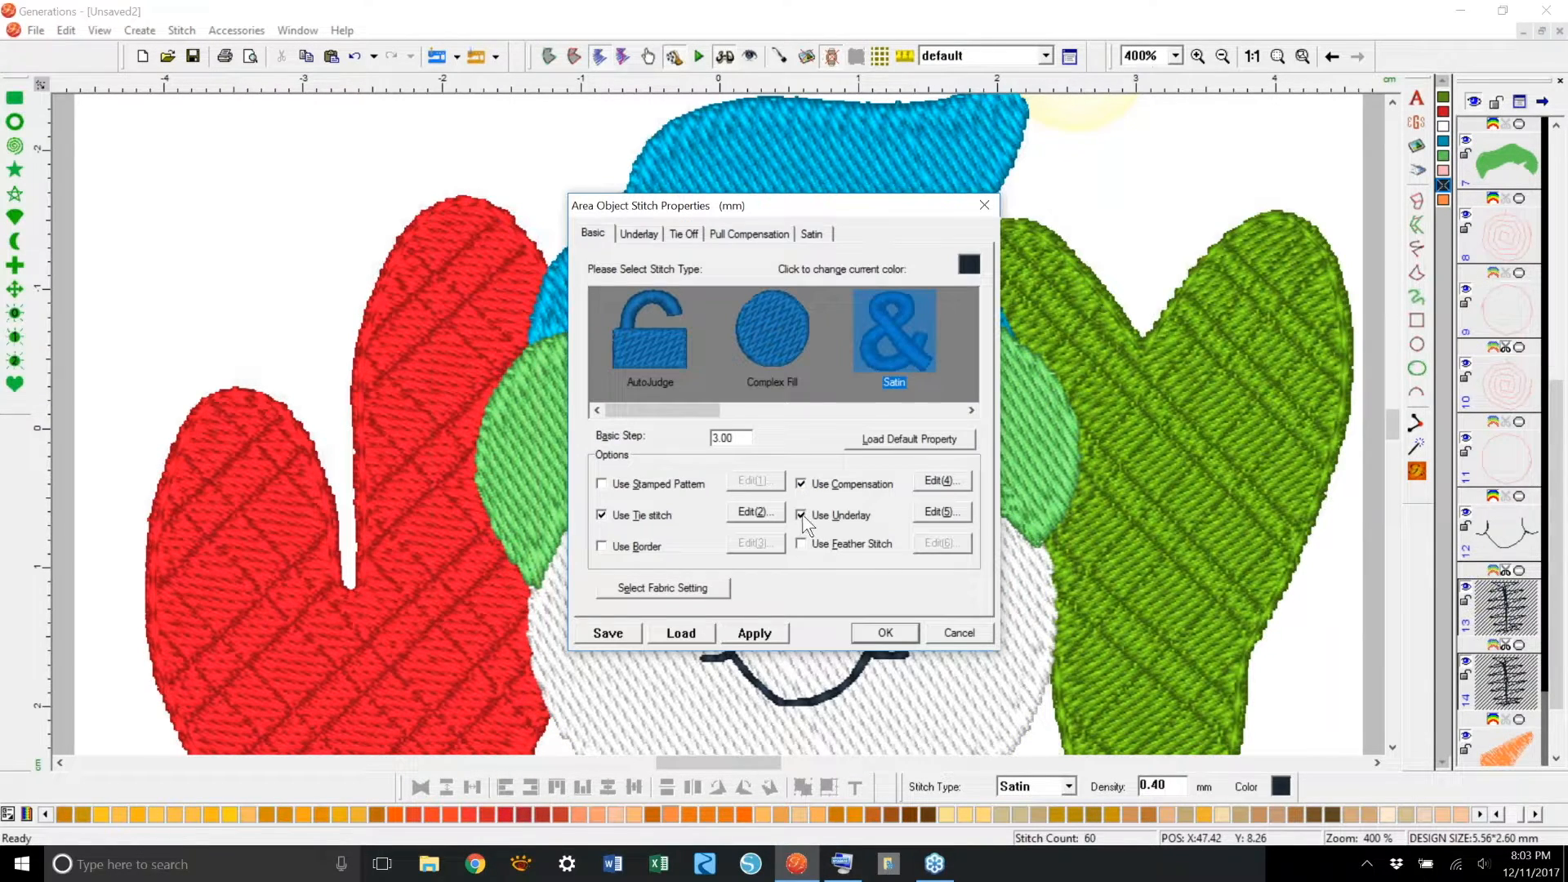
pyautogui.click(802, 515)
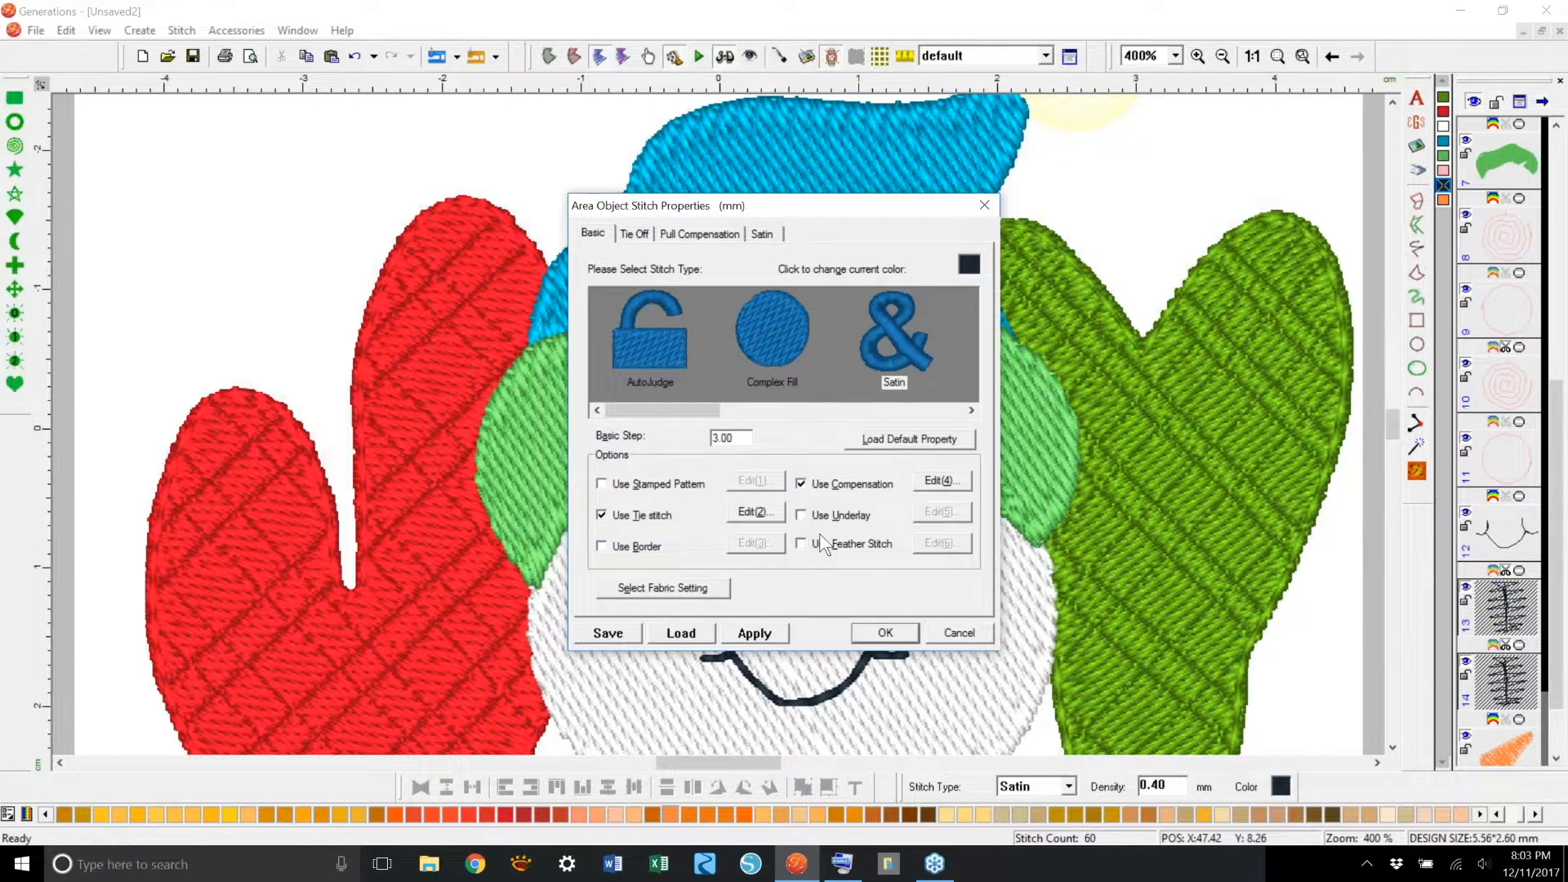
pyautogui.click(878, 632)
pyautogui.click(743, 487)
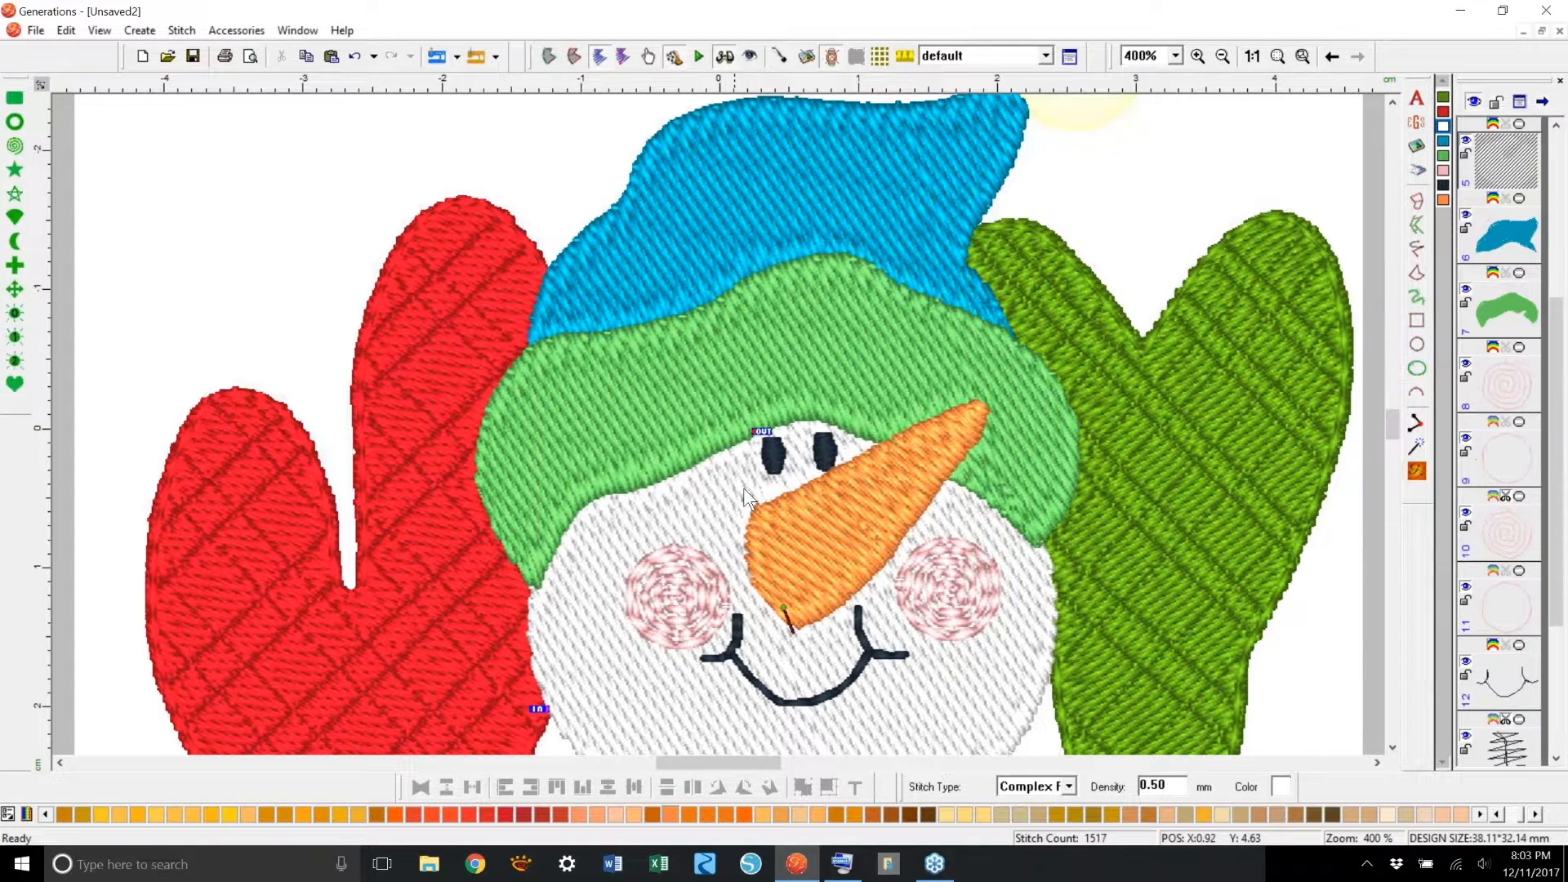
pyautogui.click(1176, 186)
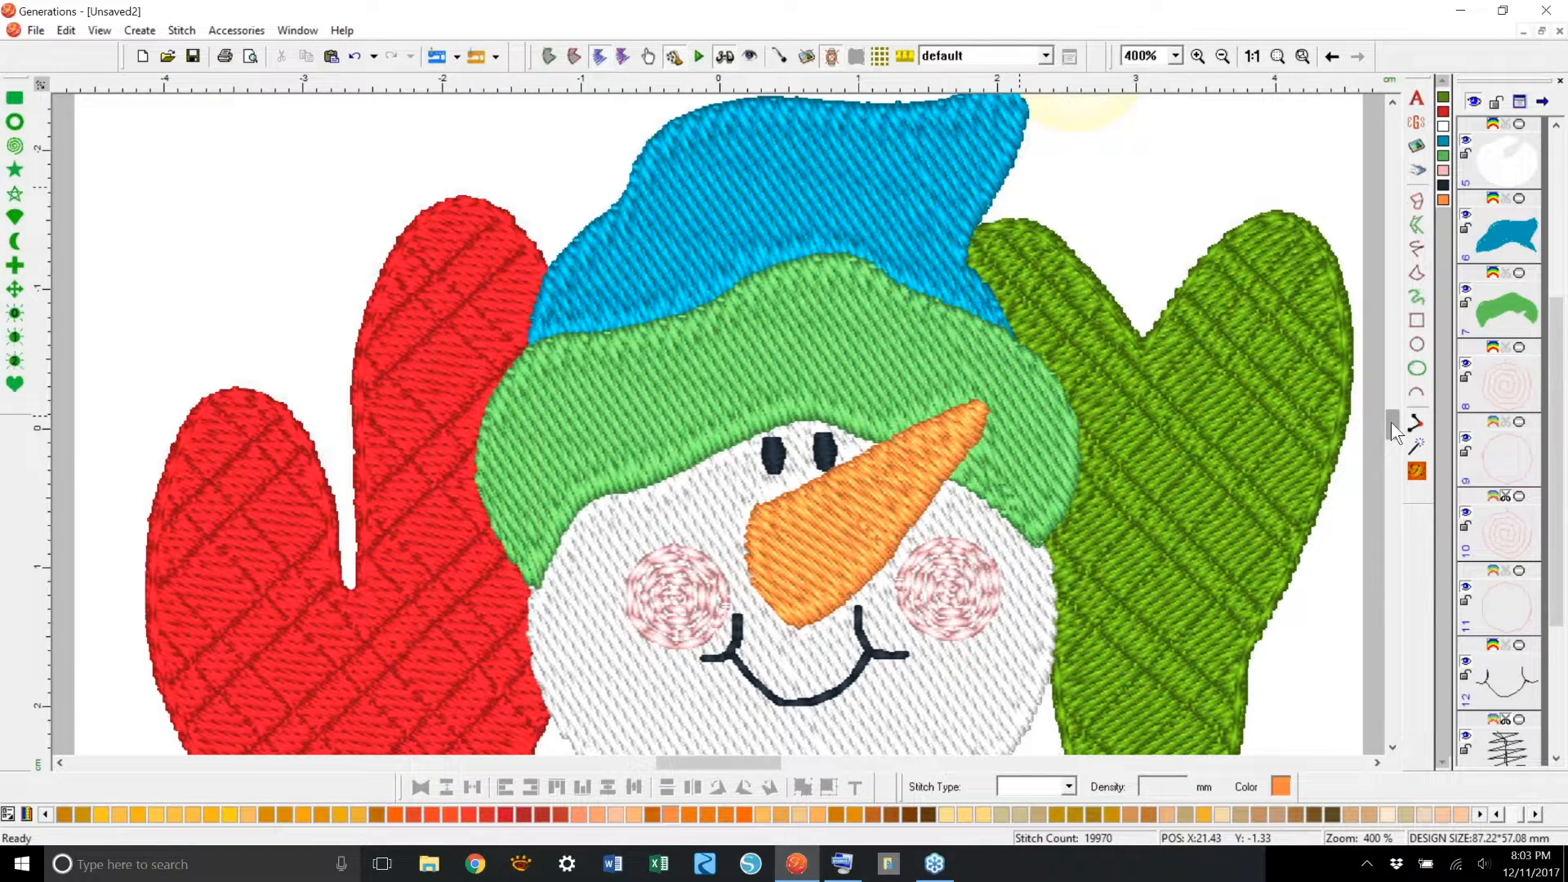
# Step: Digitize the pom-pom at the hat's tip as a radial side-to-side Satin ring about 13.1 by 12.9 mm with a small centre hole
pyautogui.moveTo(1390, 422); pyautogui.dragTo(1391, 408)
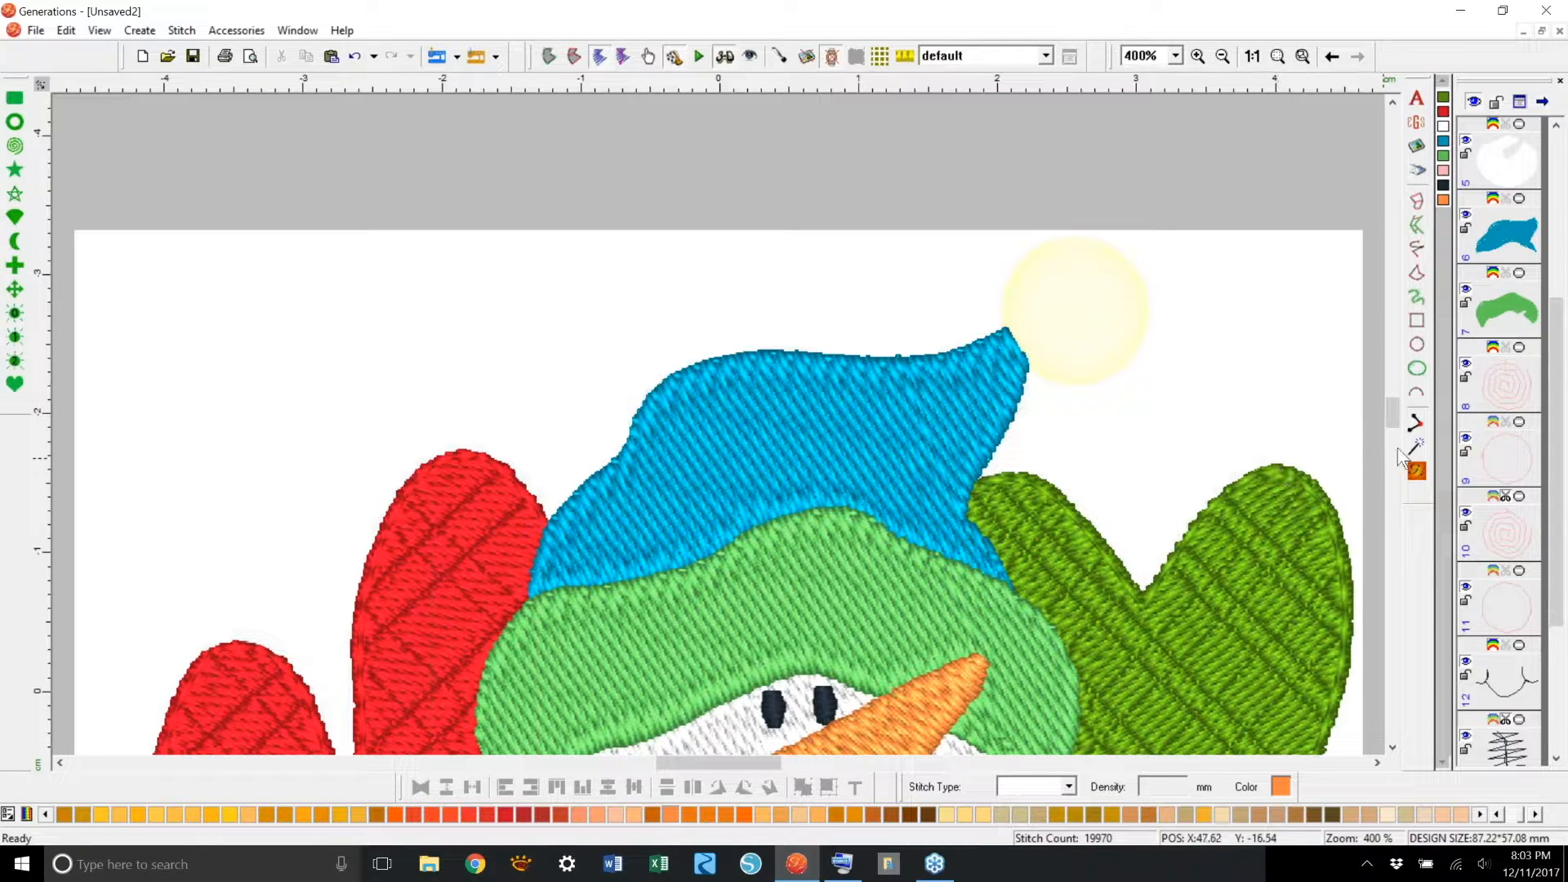
pyautogui.click(1417, 201)
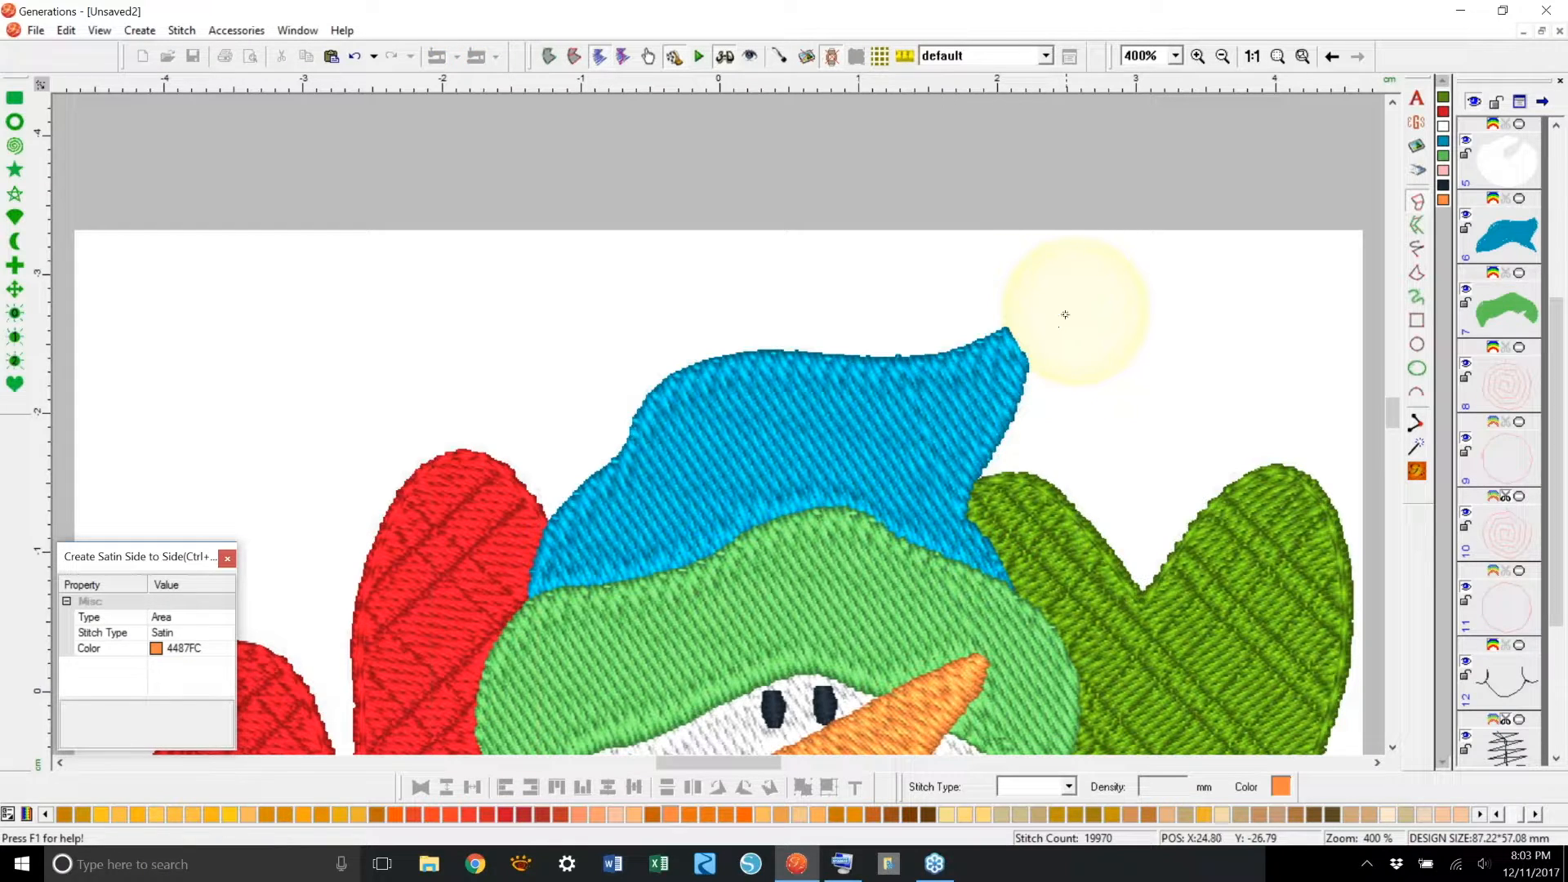
pyautogui.click(1065, 314)
pyautogui.click(1070, 293)
pyautogui.click(1001, 263)
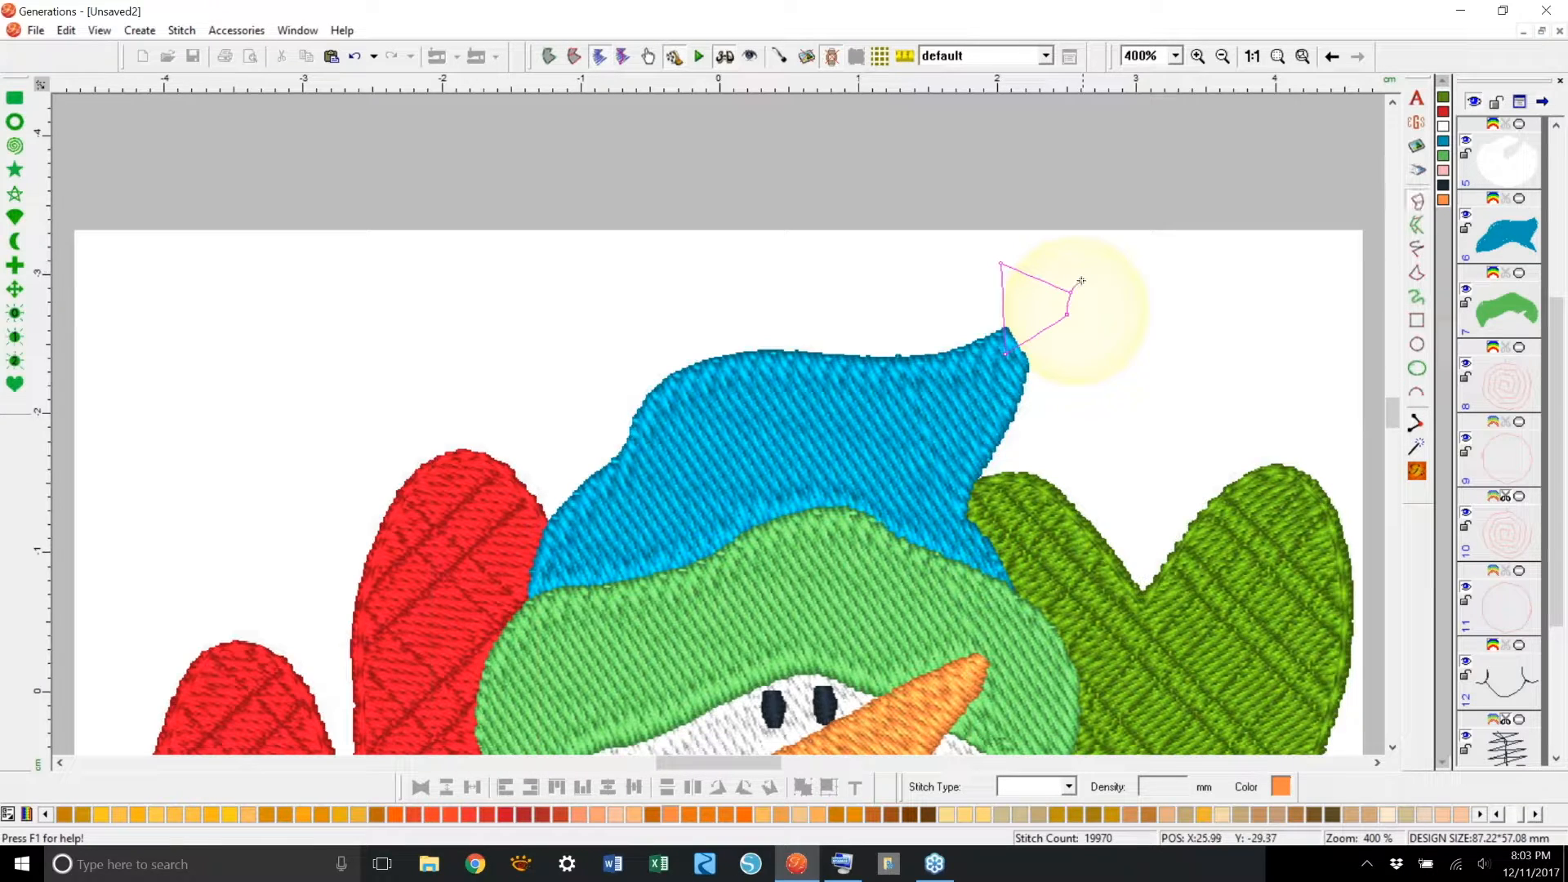
pyautogui.click(1091, 220)
pyautogui.click(1080, 283)
pyautogui.click(1156, 266)
pyautogui.click(1100, 295)
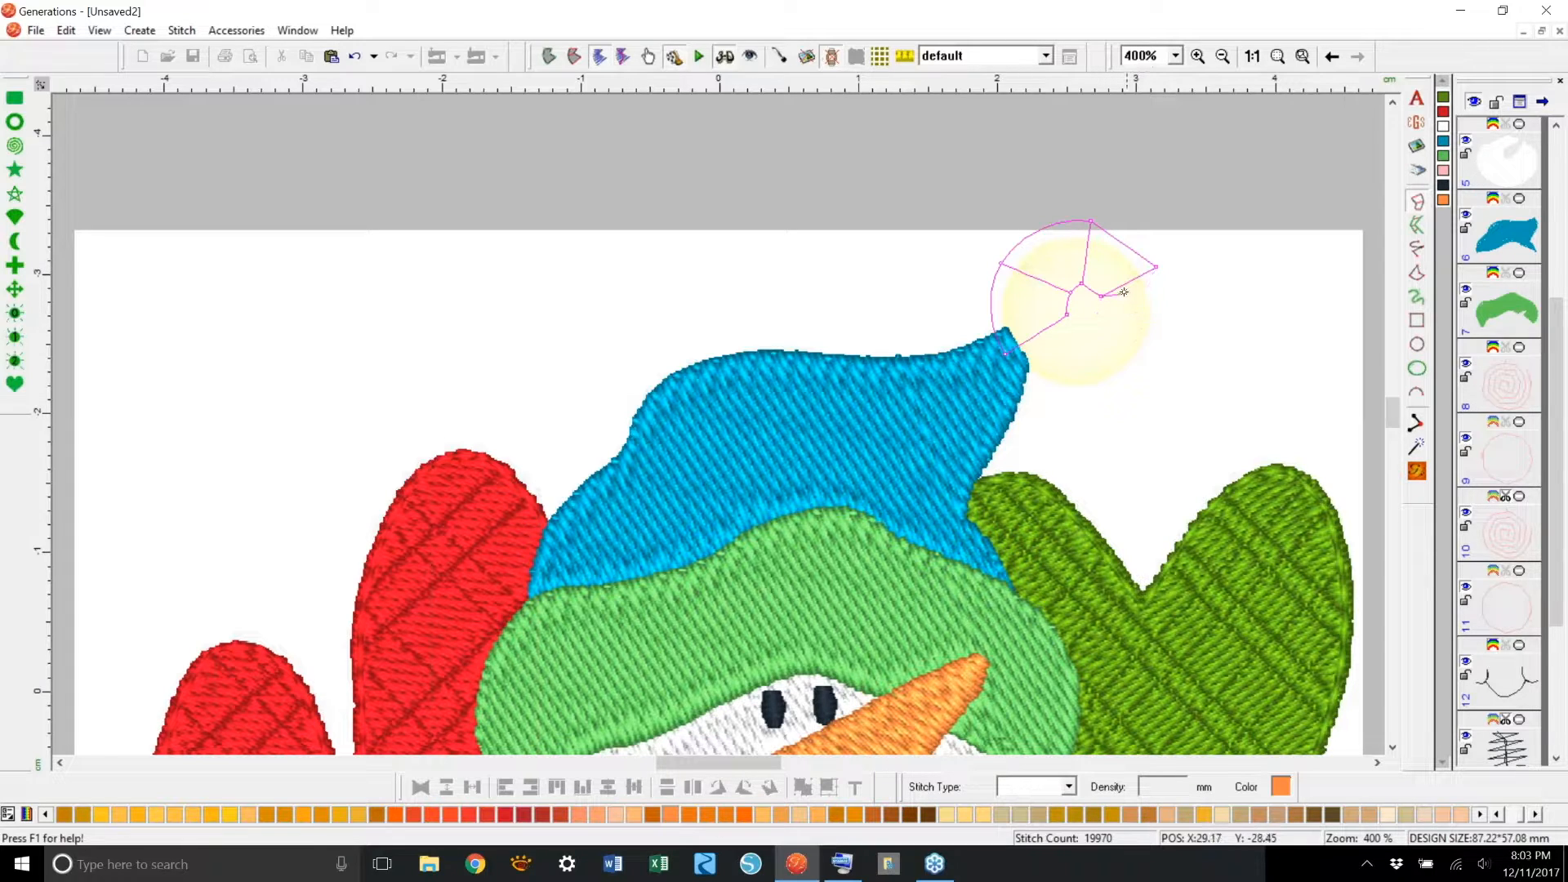
pyautogui.click(1149, 246)
pyautogui.click(1098, 311)
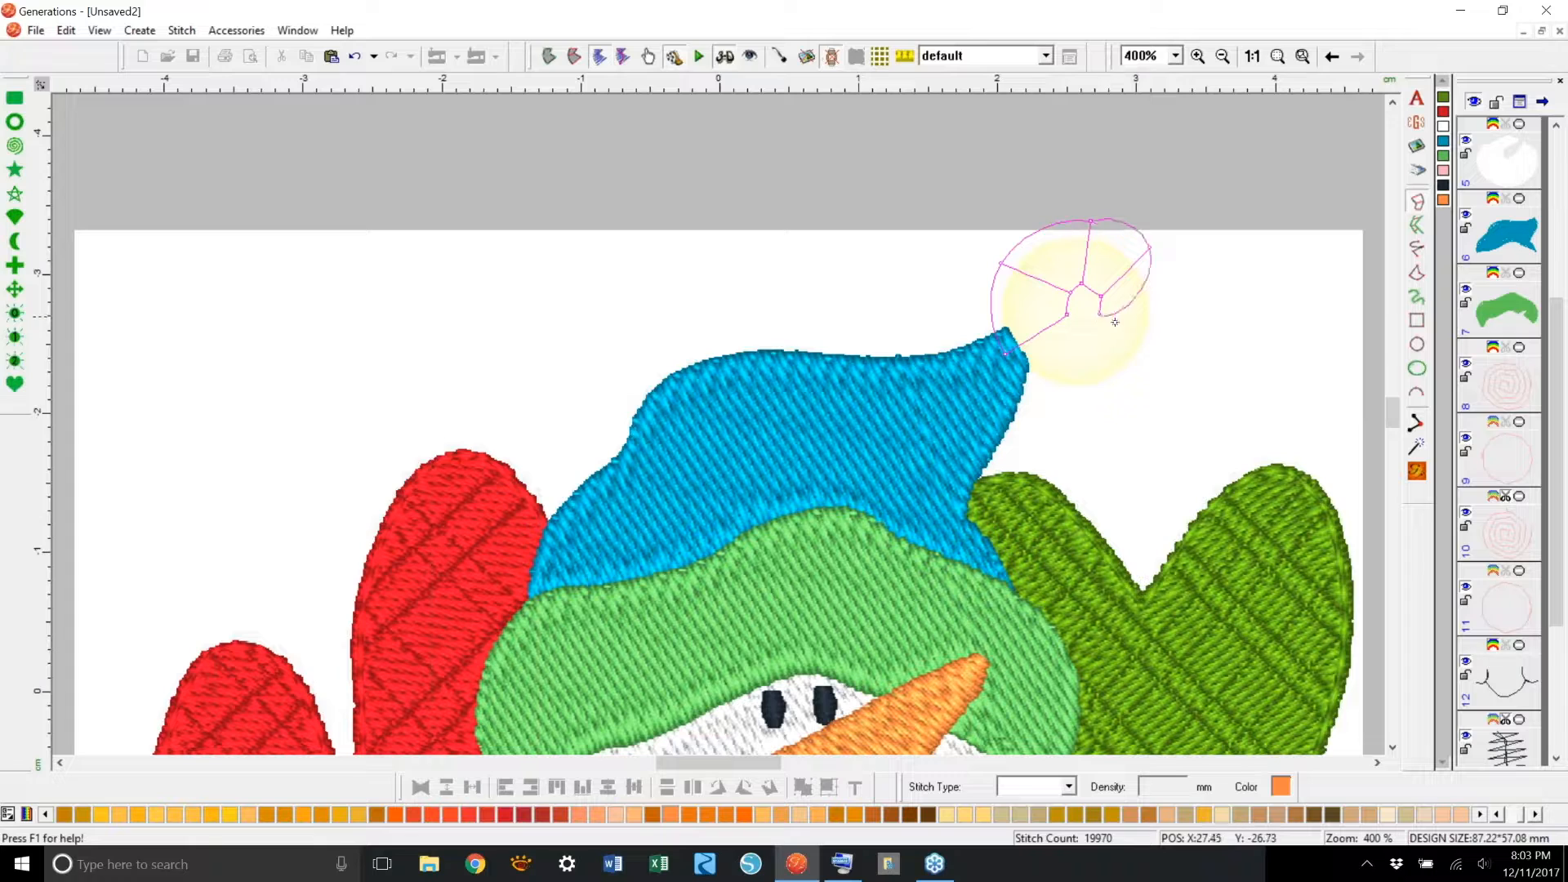
pyautogui.click(1144, 355)
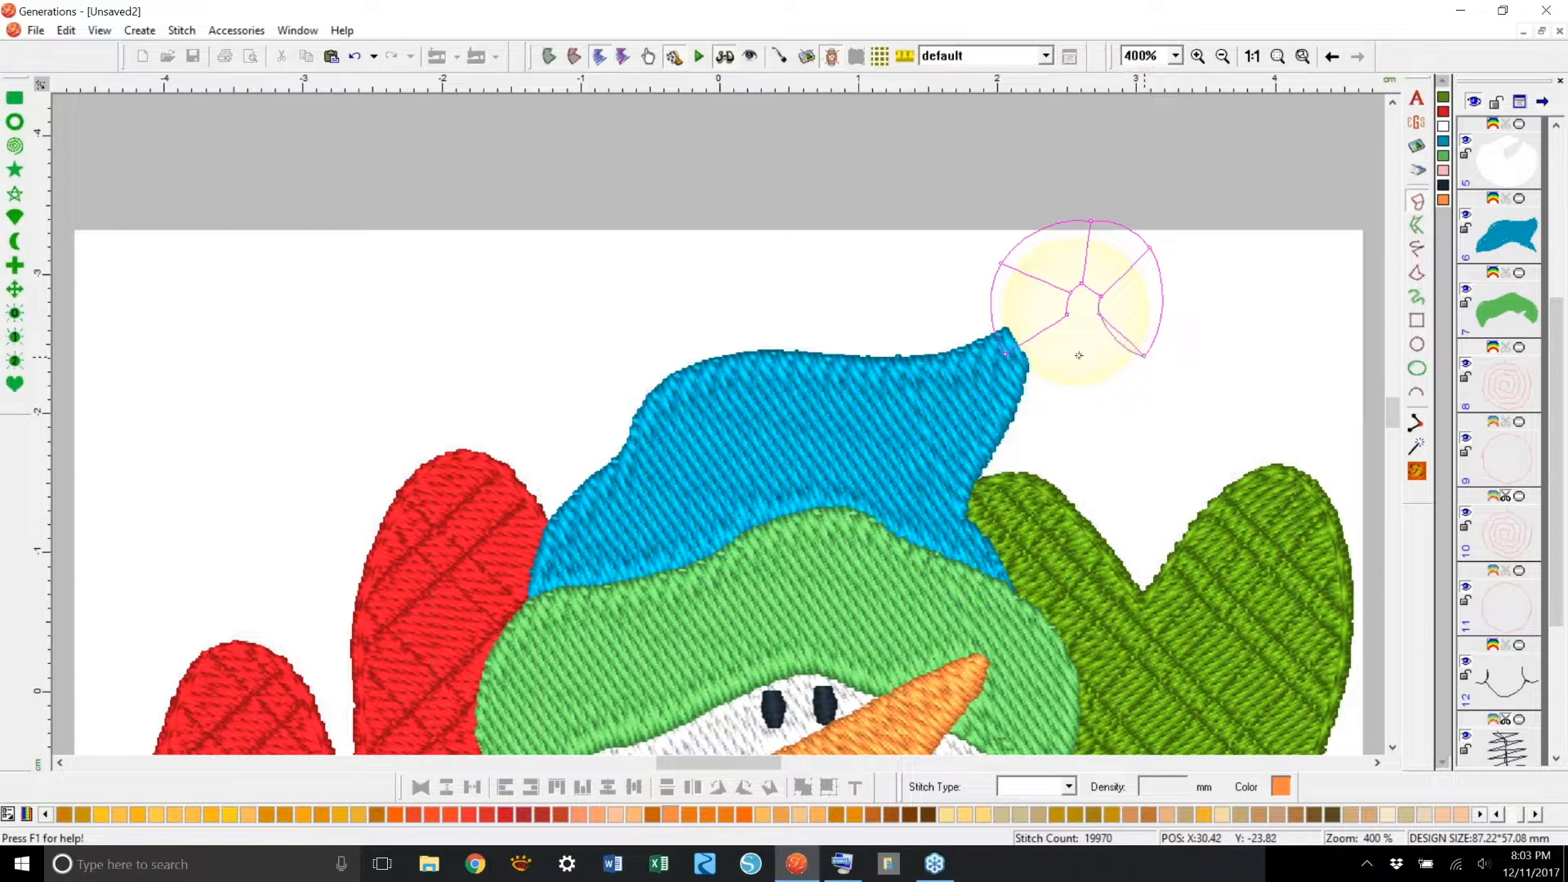
pyautogui.click(1085, 313)
pyautogui.click(1080, 388)
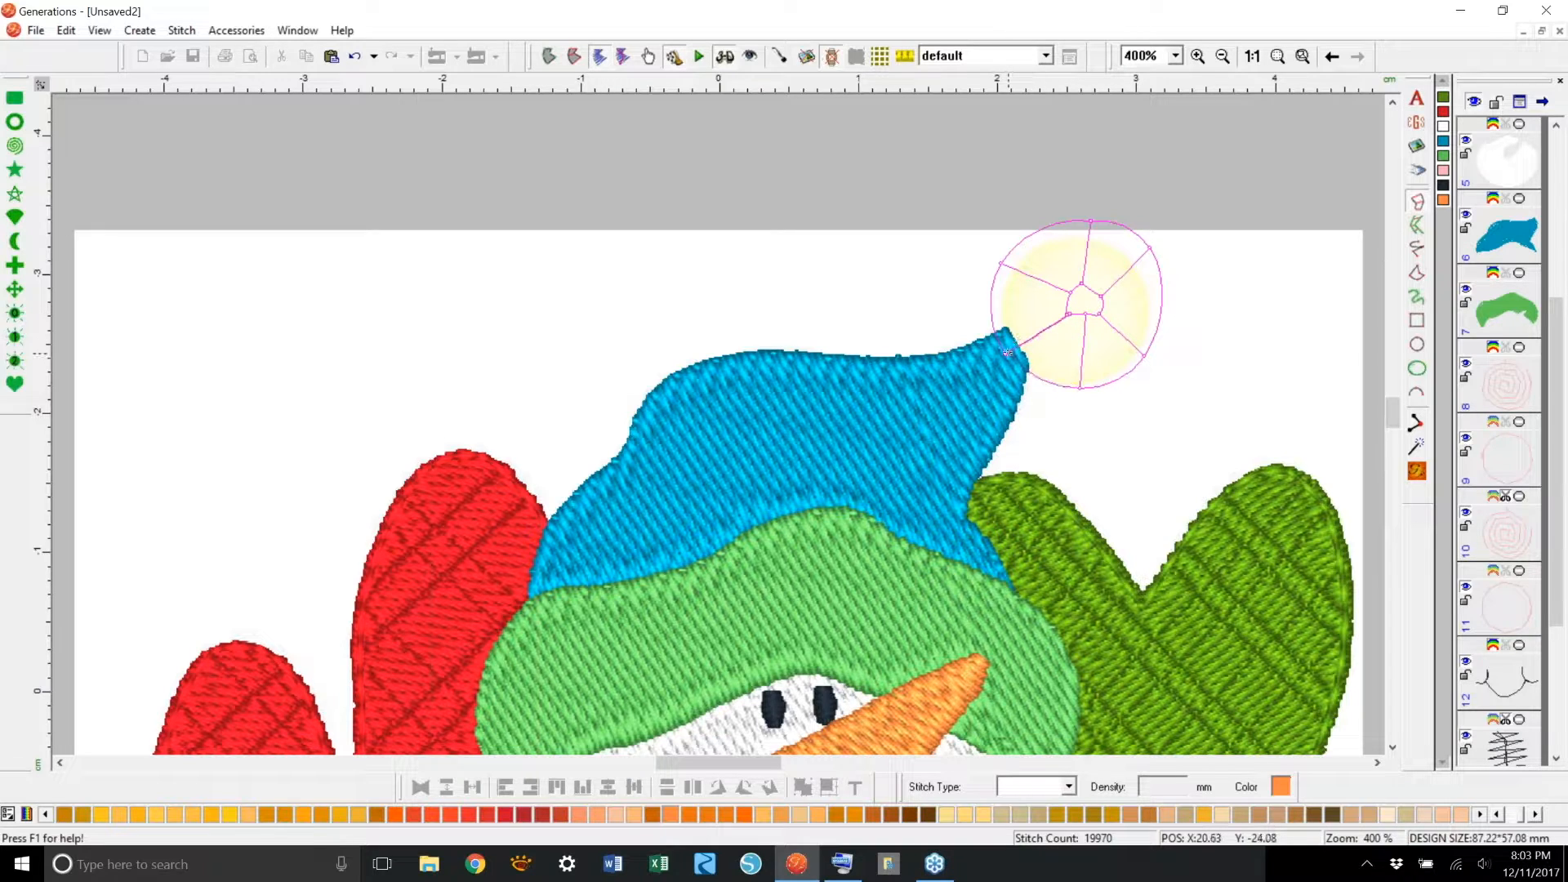
pyautogui.press('Return')
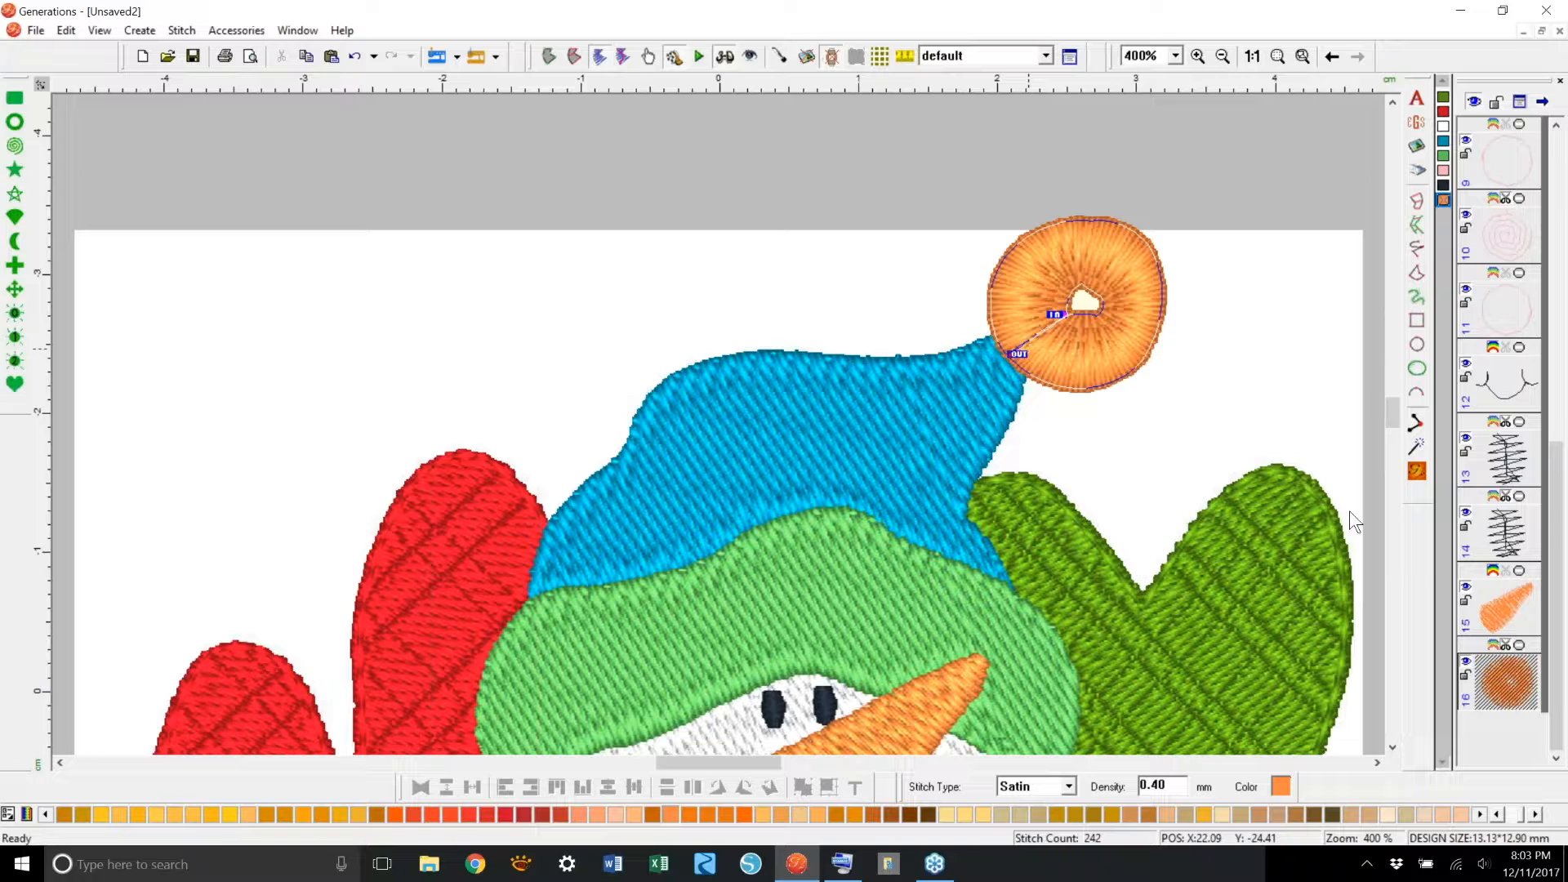
# Step: Recolour the satin pom-pom at the hat's tip white
pyautogui.click(1444, 127)
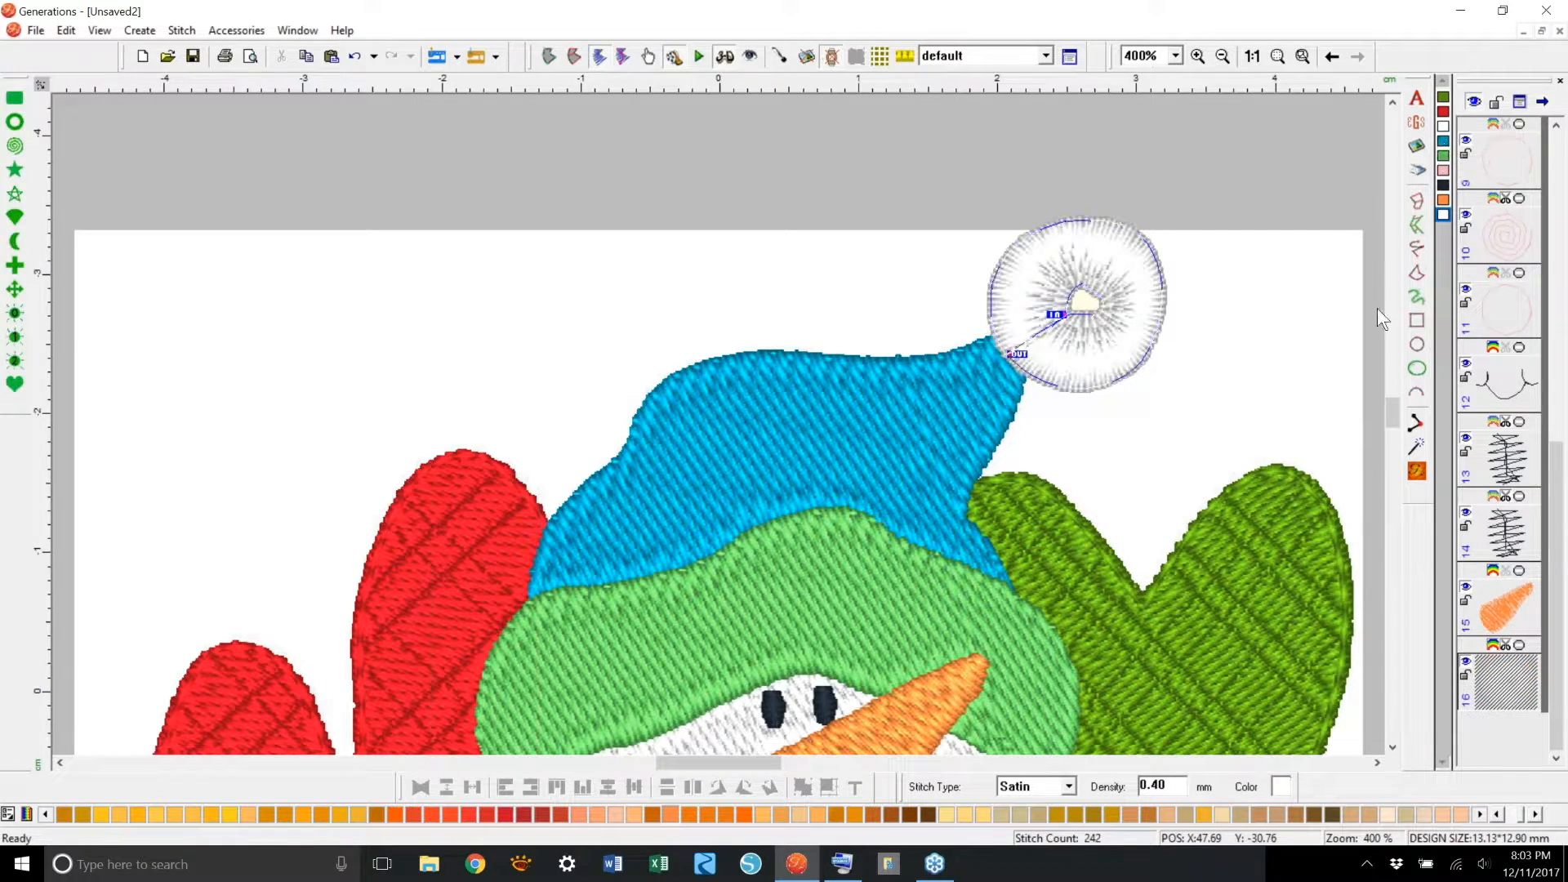
# Step: Try feathering both edges of the pom-pom without patterns, using 4.00 on side A and 2 on side B, then undo it
pyautogui.rightClick(1326, 424)
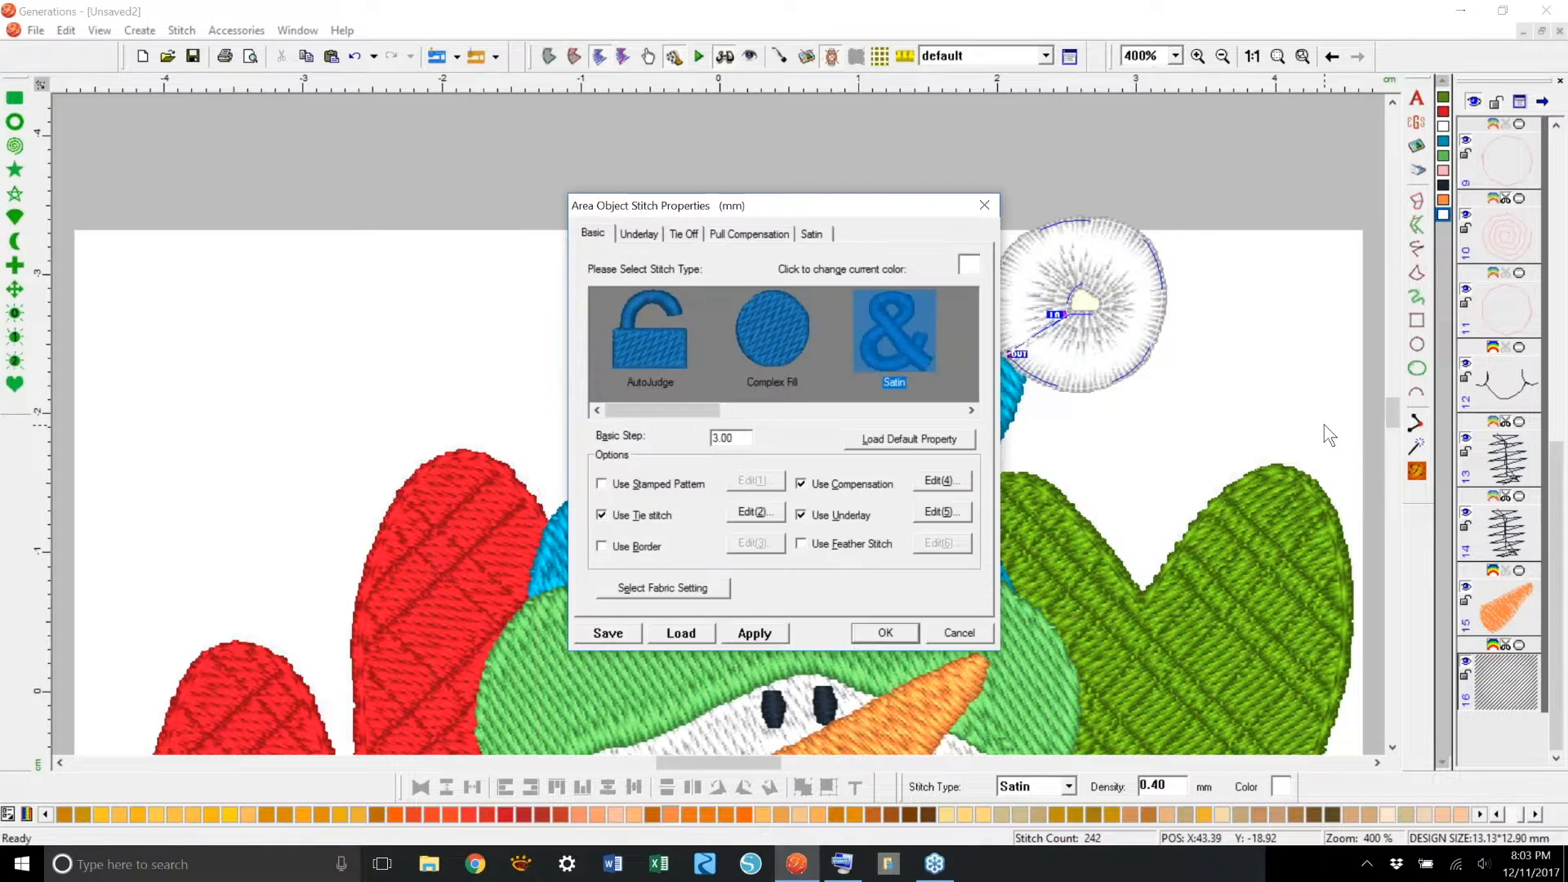
pyautogui.click(802, 544)
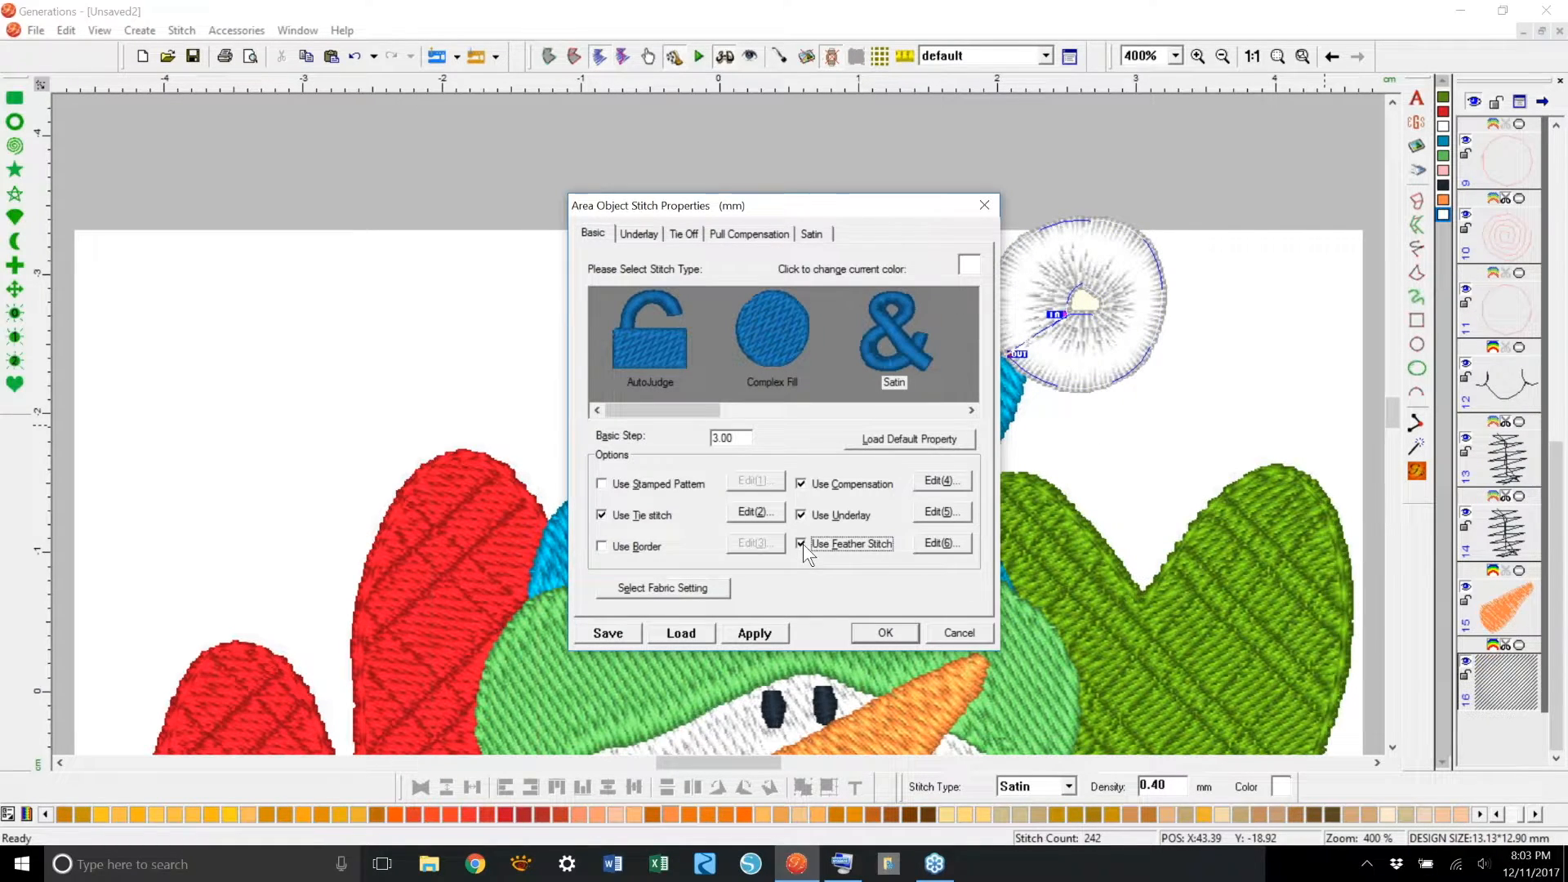
pyautogui.click(954, 541)
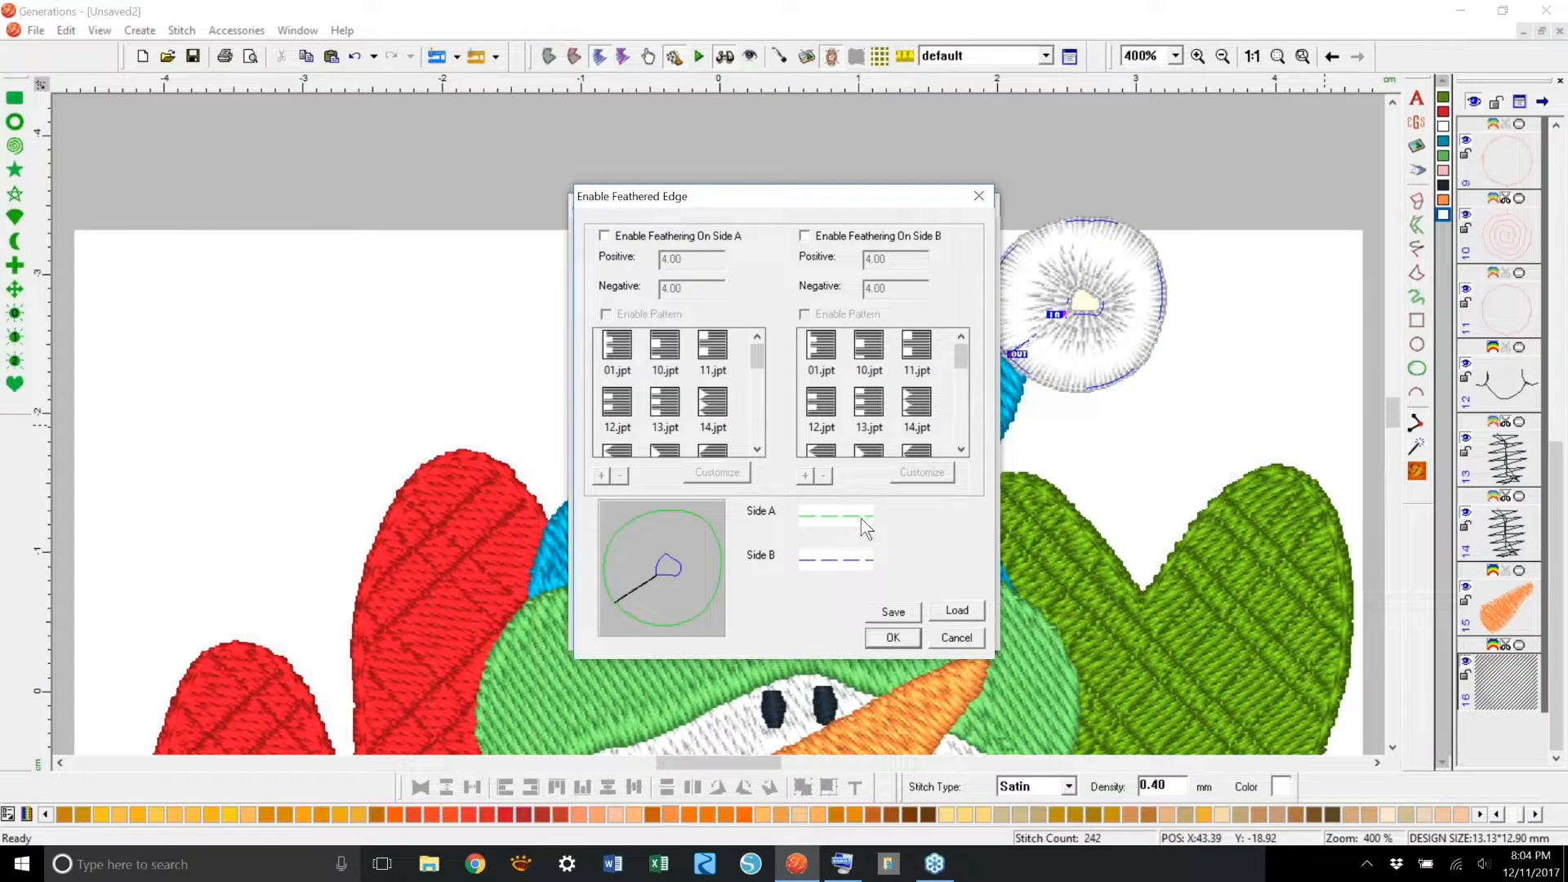
pyautogui.click(604, 237)
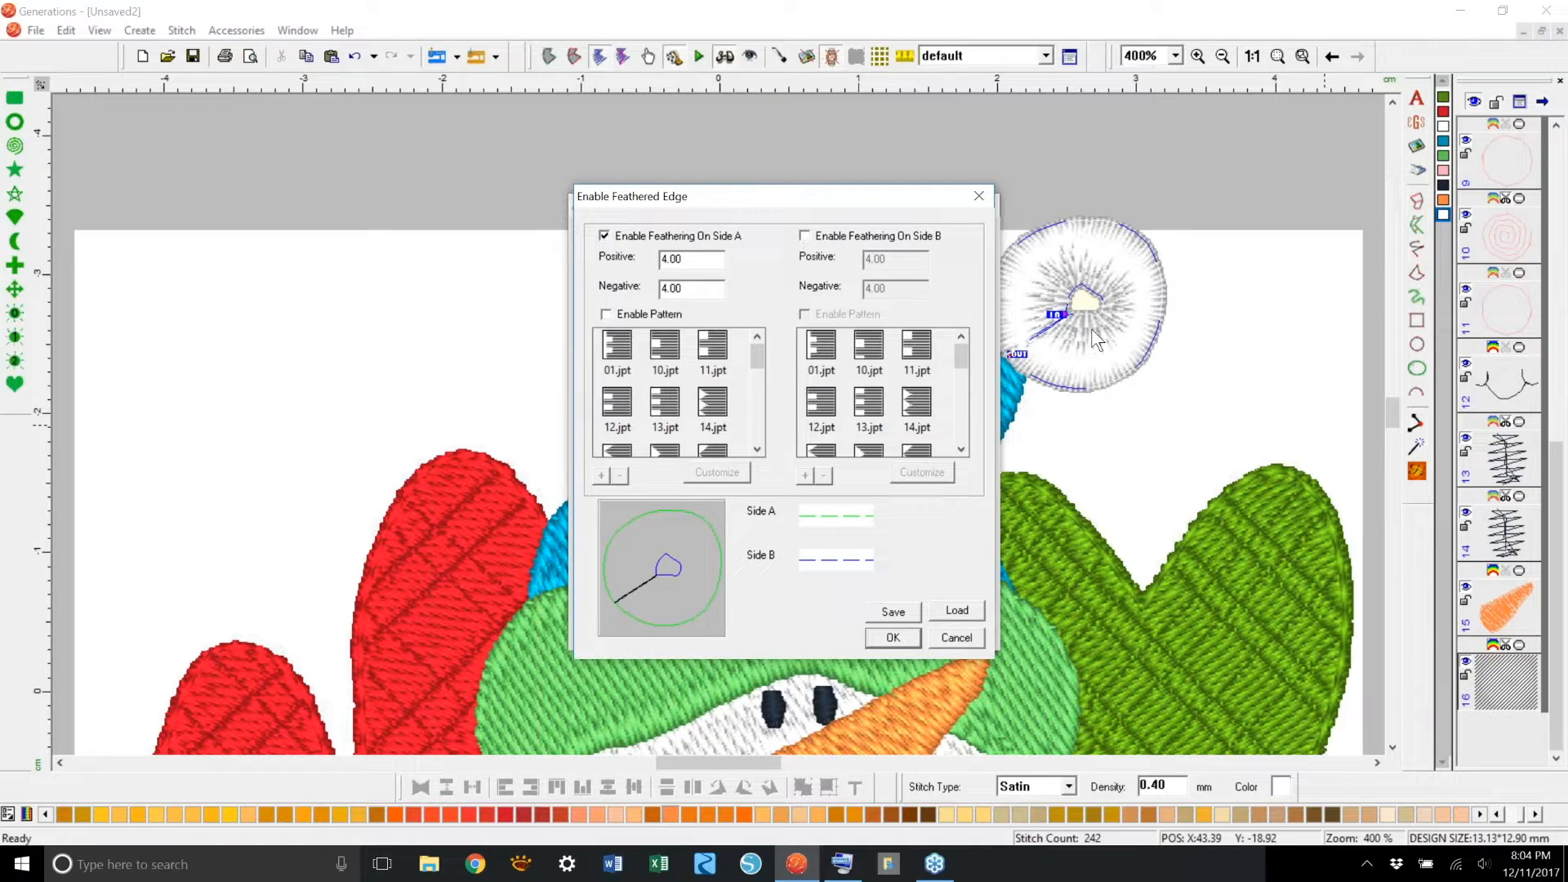
pyautogui.click(806, 237)
pyautogui.moveTo(899, 259); pyautogui.dragTo(865, 262)
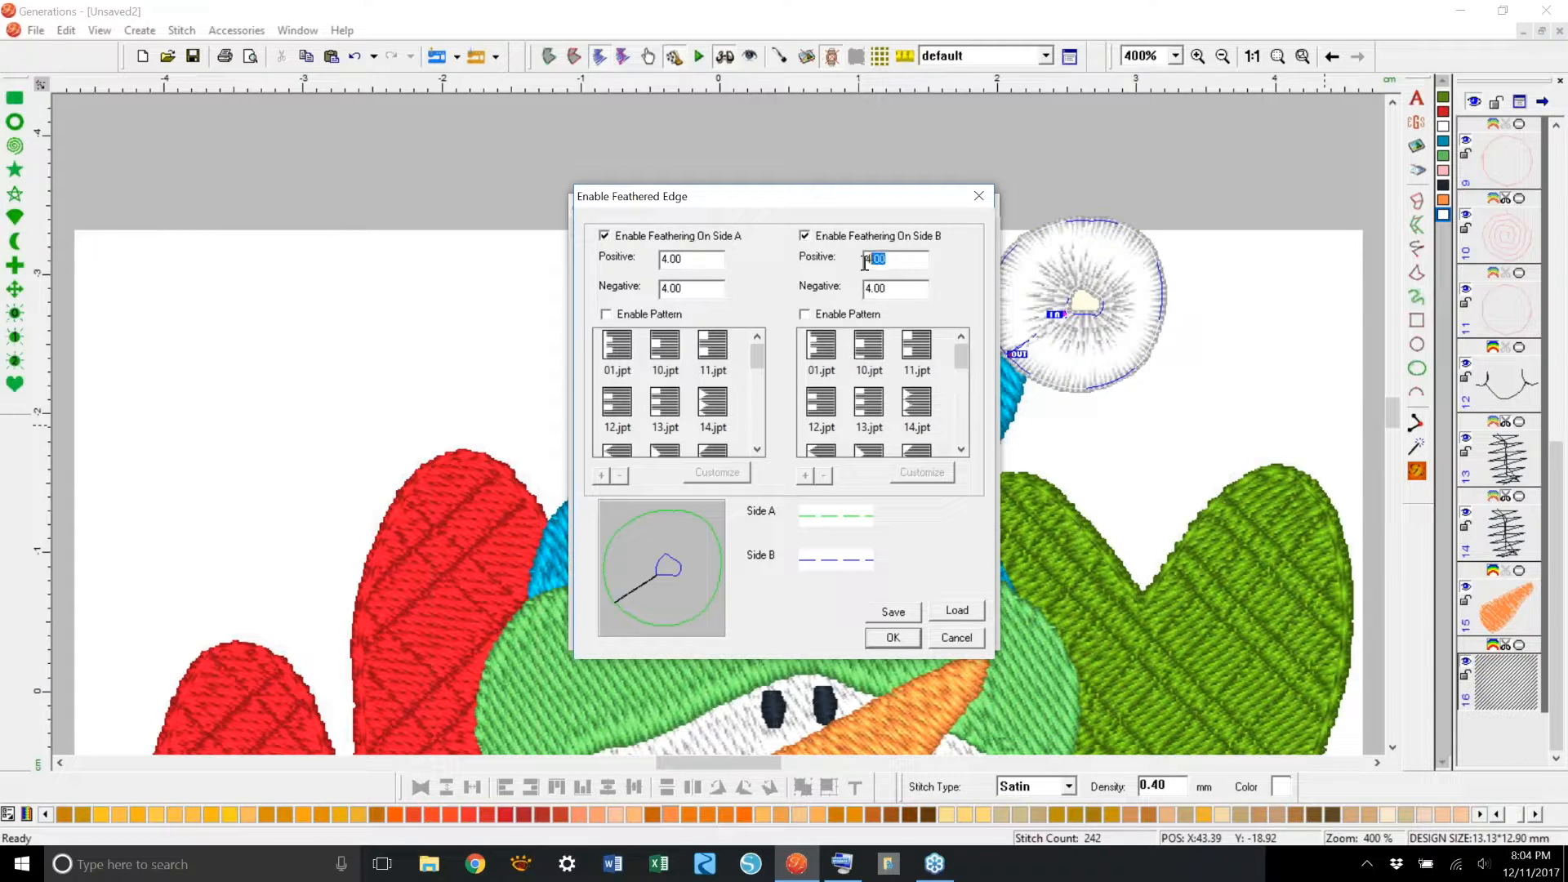
pyautogui.write('2')
pyautogui.press('Tab')
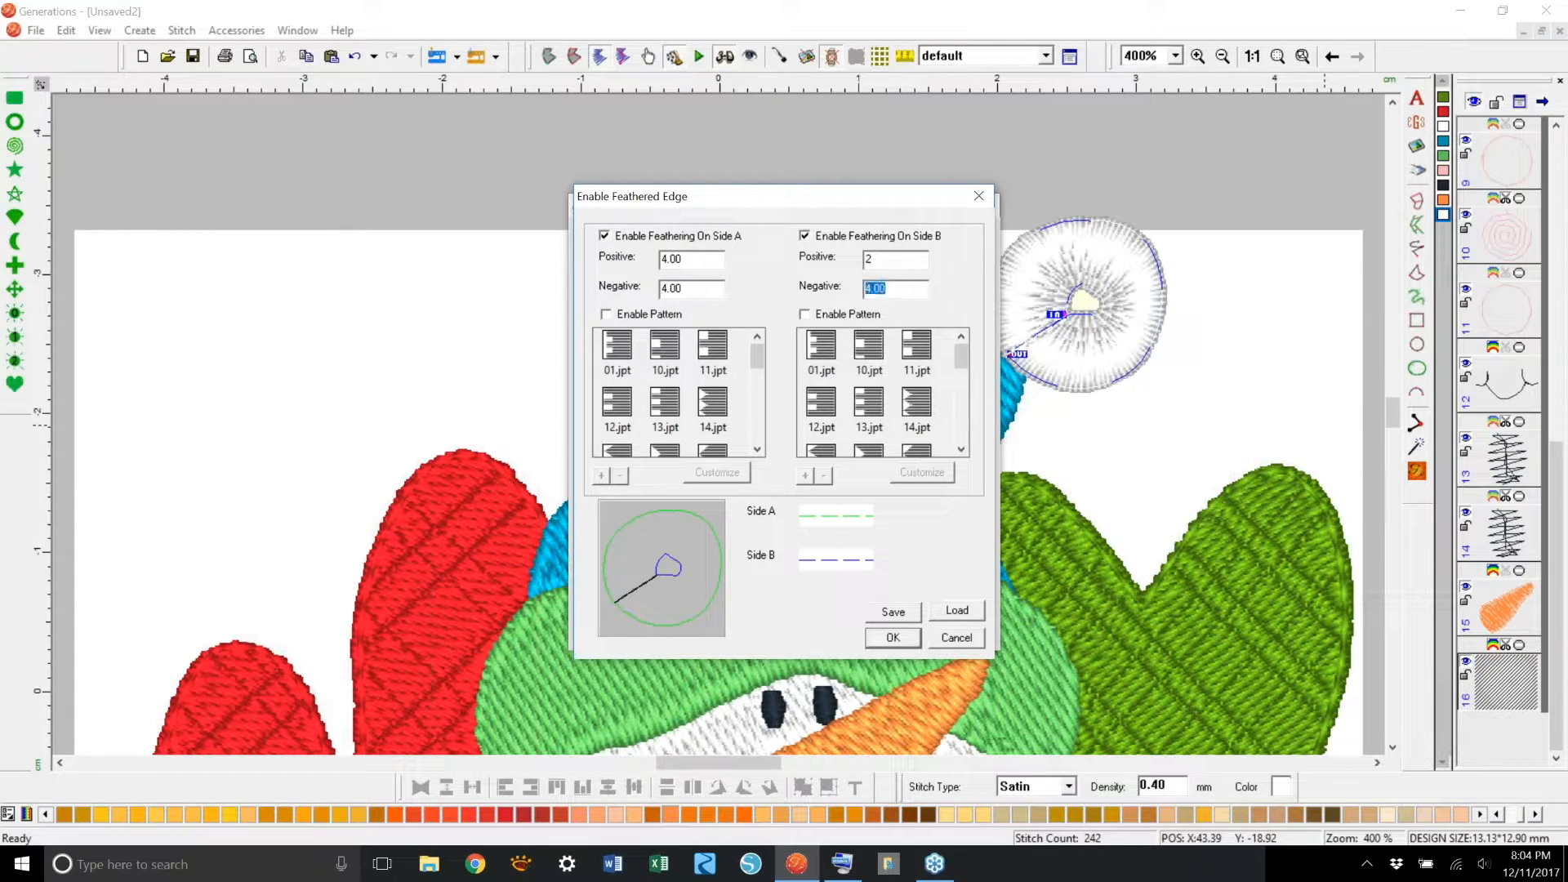
pyautogui.write('2')
pyautogui.click(905, 639)
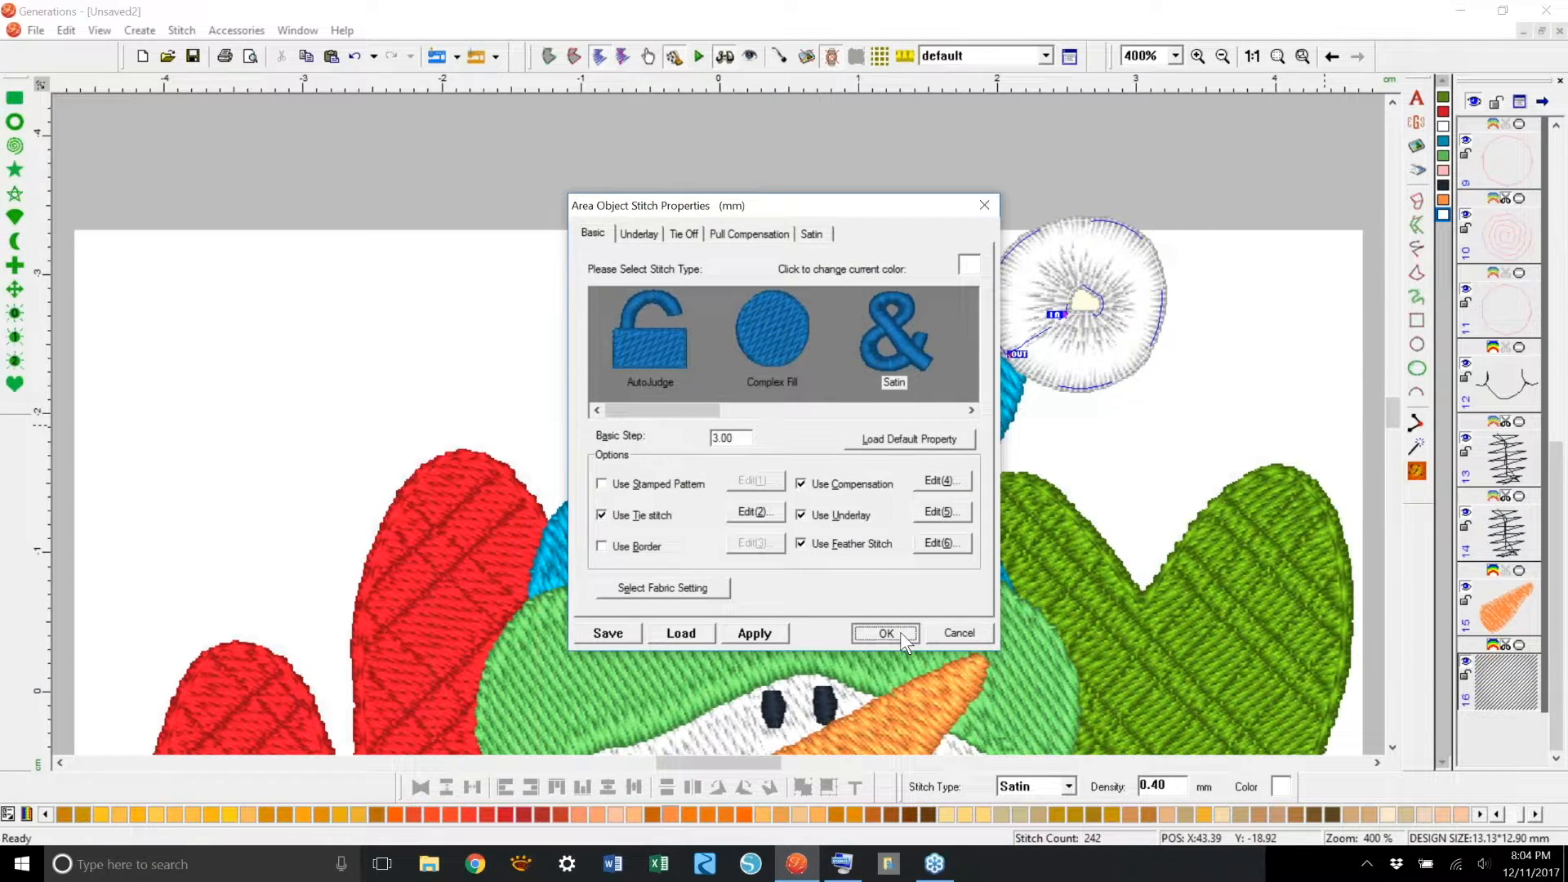
pyautogui.click(900, 630)
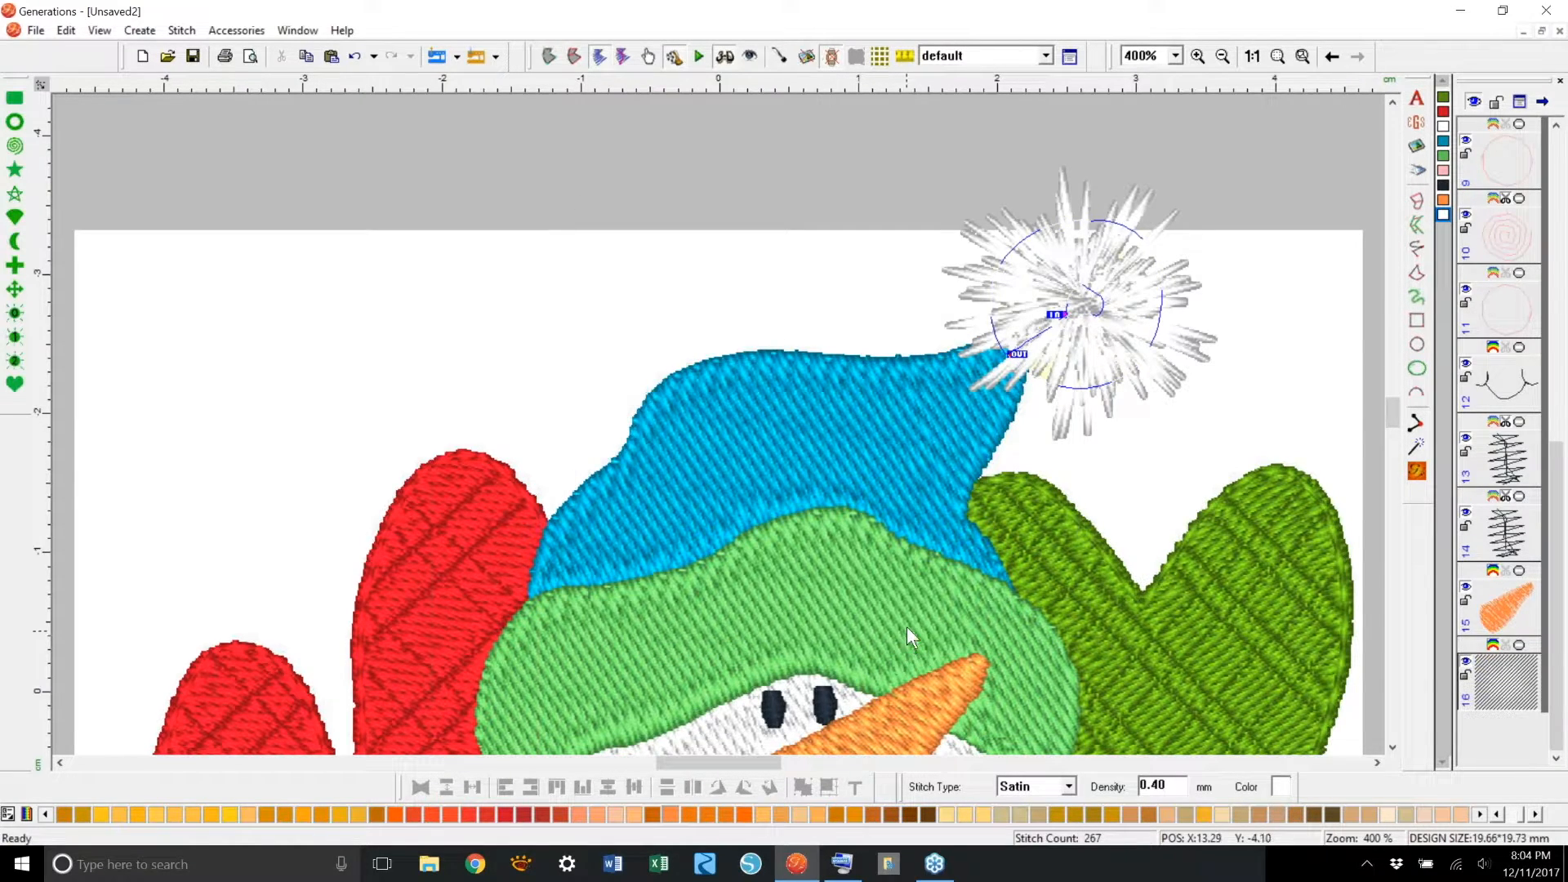
pyautogui.click(356, 58)
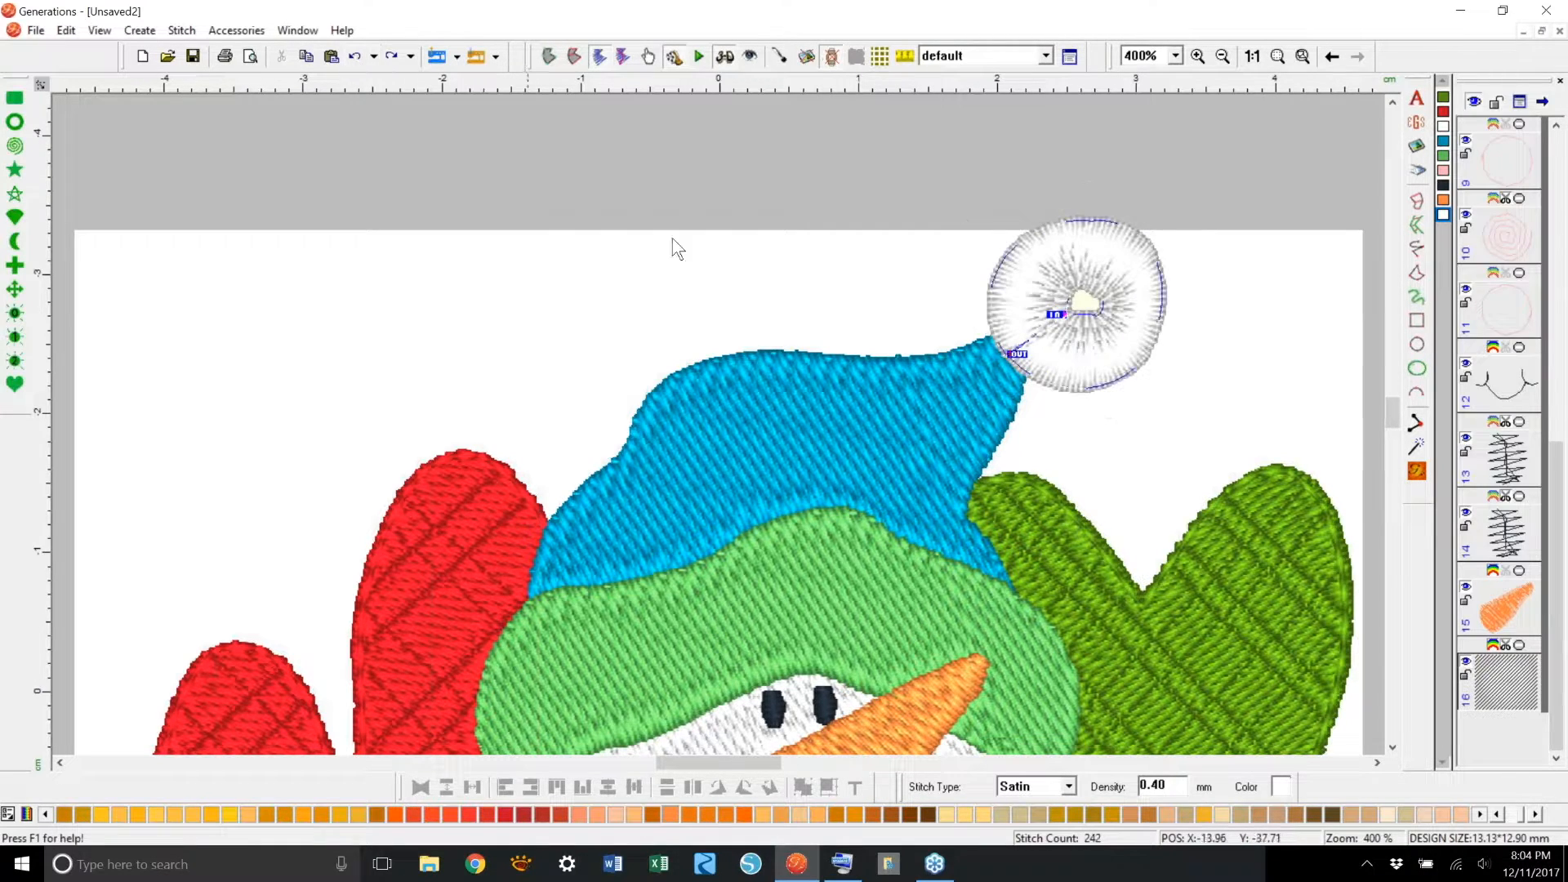
# Step: Enable feathering on side A of the pom-pom with positive 2.5, negative 2 and edge pattern 14.jpt
pyautogui.rightClick(991, 627)
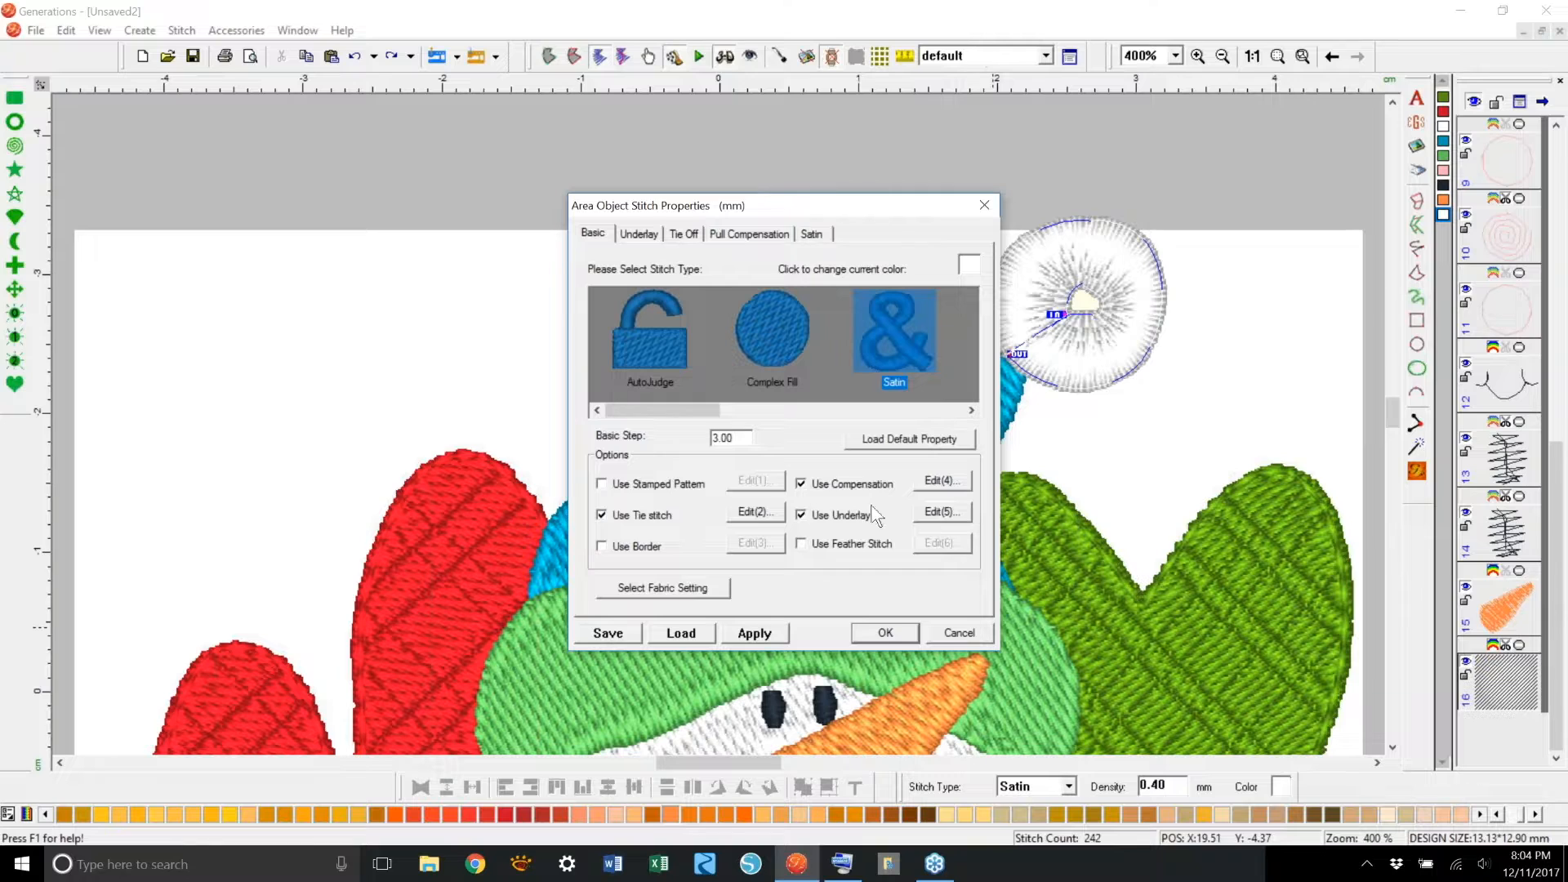
pyautogui.click(861, 541)
pyautogui.click(940, 540)
pyautogui.click(605, 235)
pyautogui.doubleClick(694, 258)
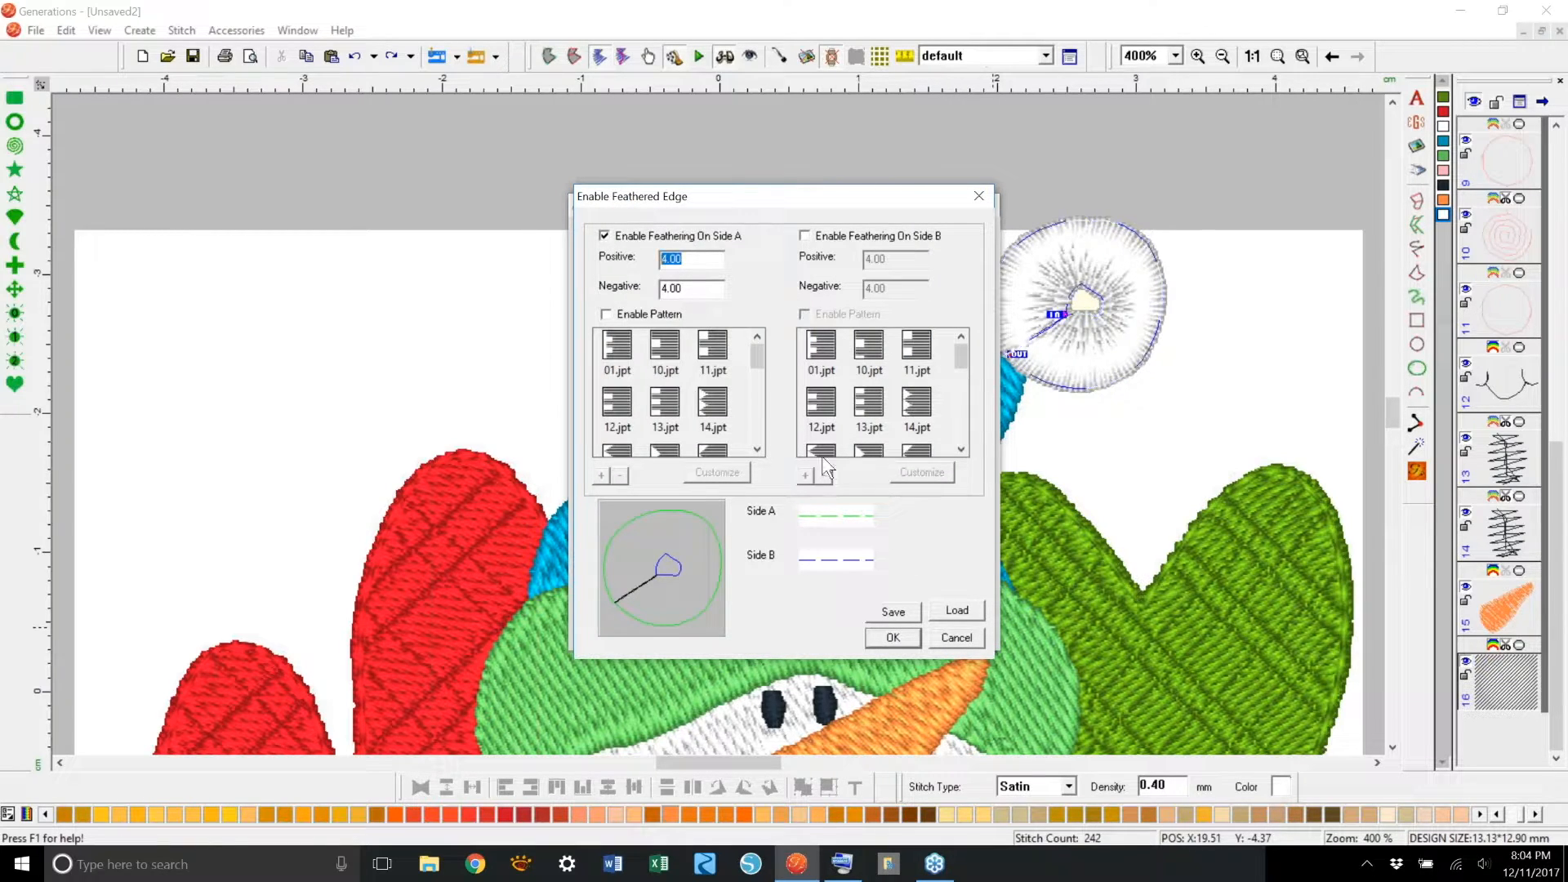
pyautogui.write('2.5')
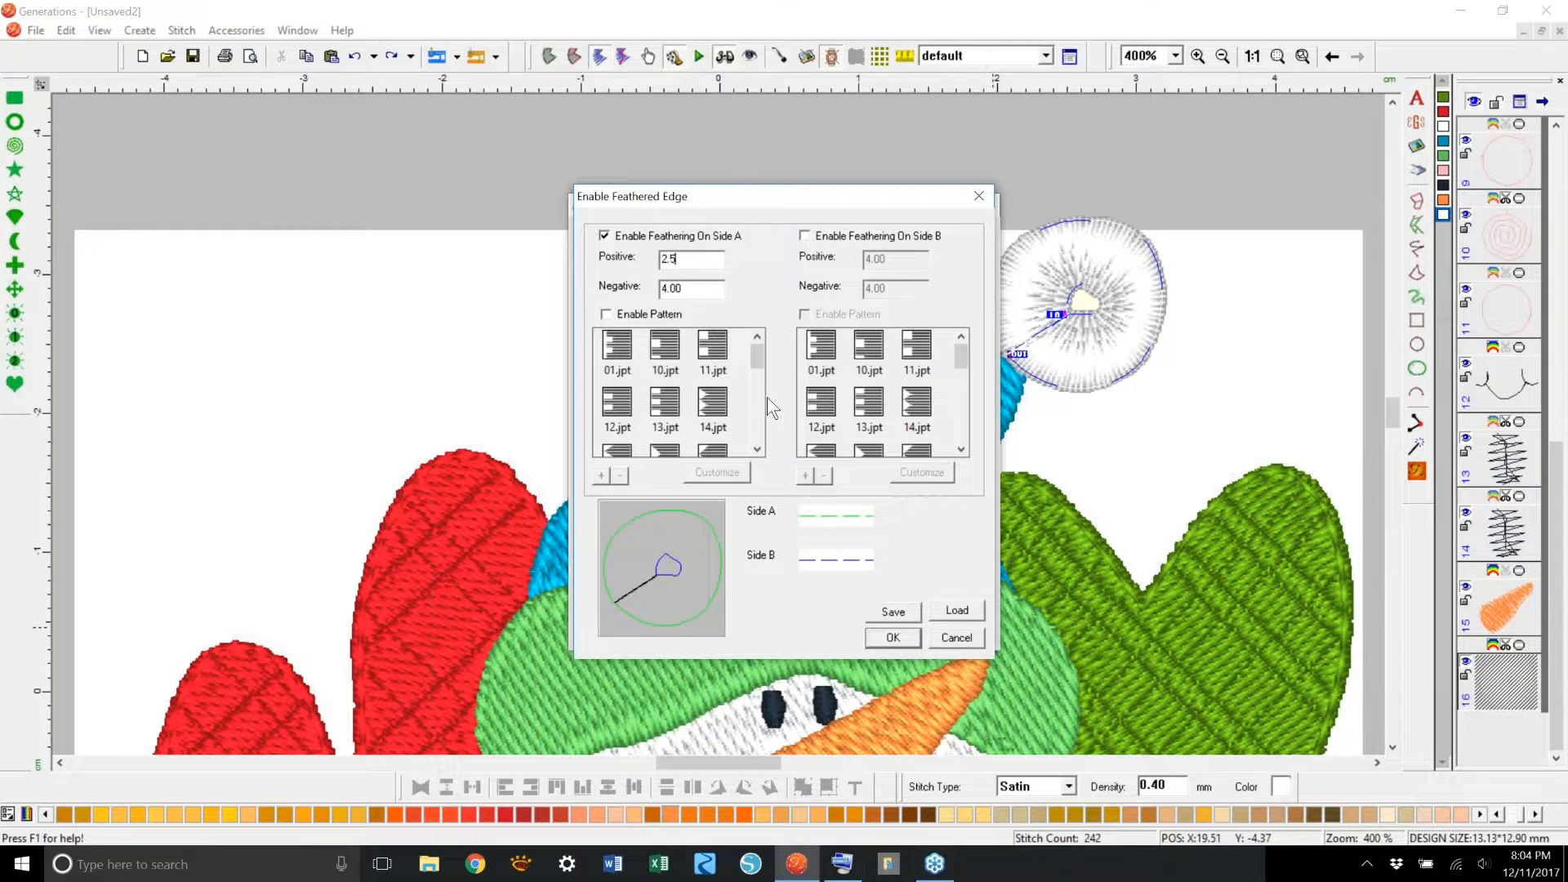
pyautogui.press('Tab')
pyautogui.write('2')
pyautogui.click(605, 313)
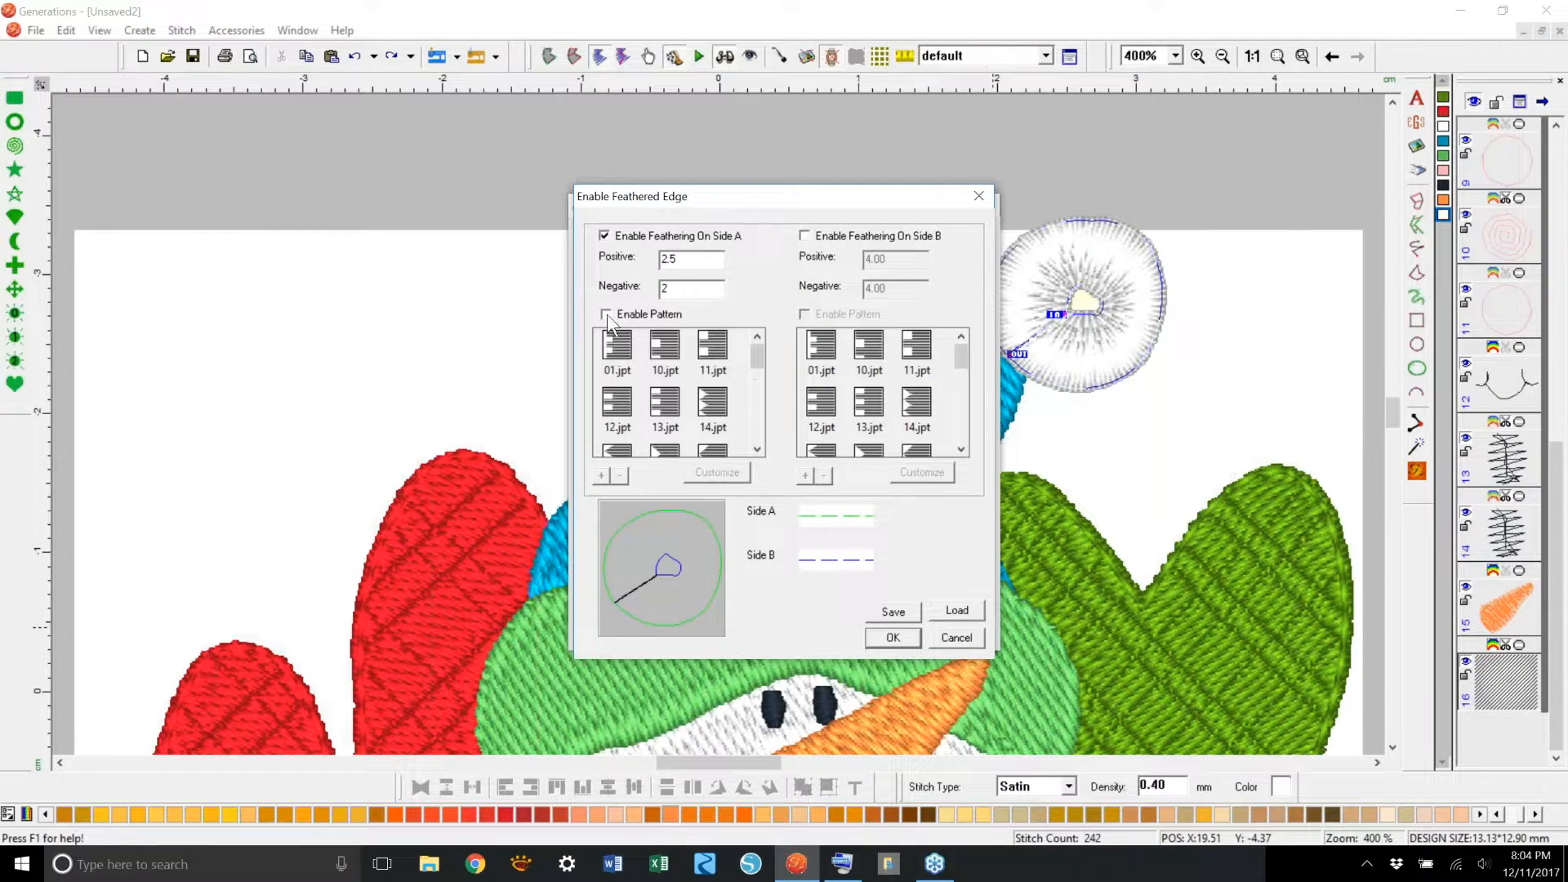
pyautogui.moveTo(754, 350); pyautogui.dragTo(753, 359)
pyautogui.click(712, 369)
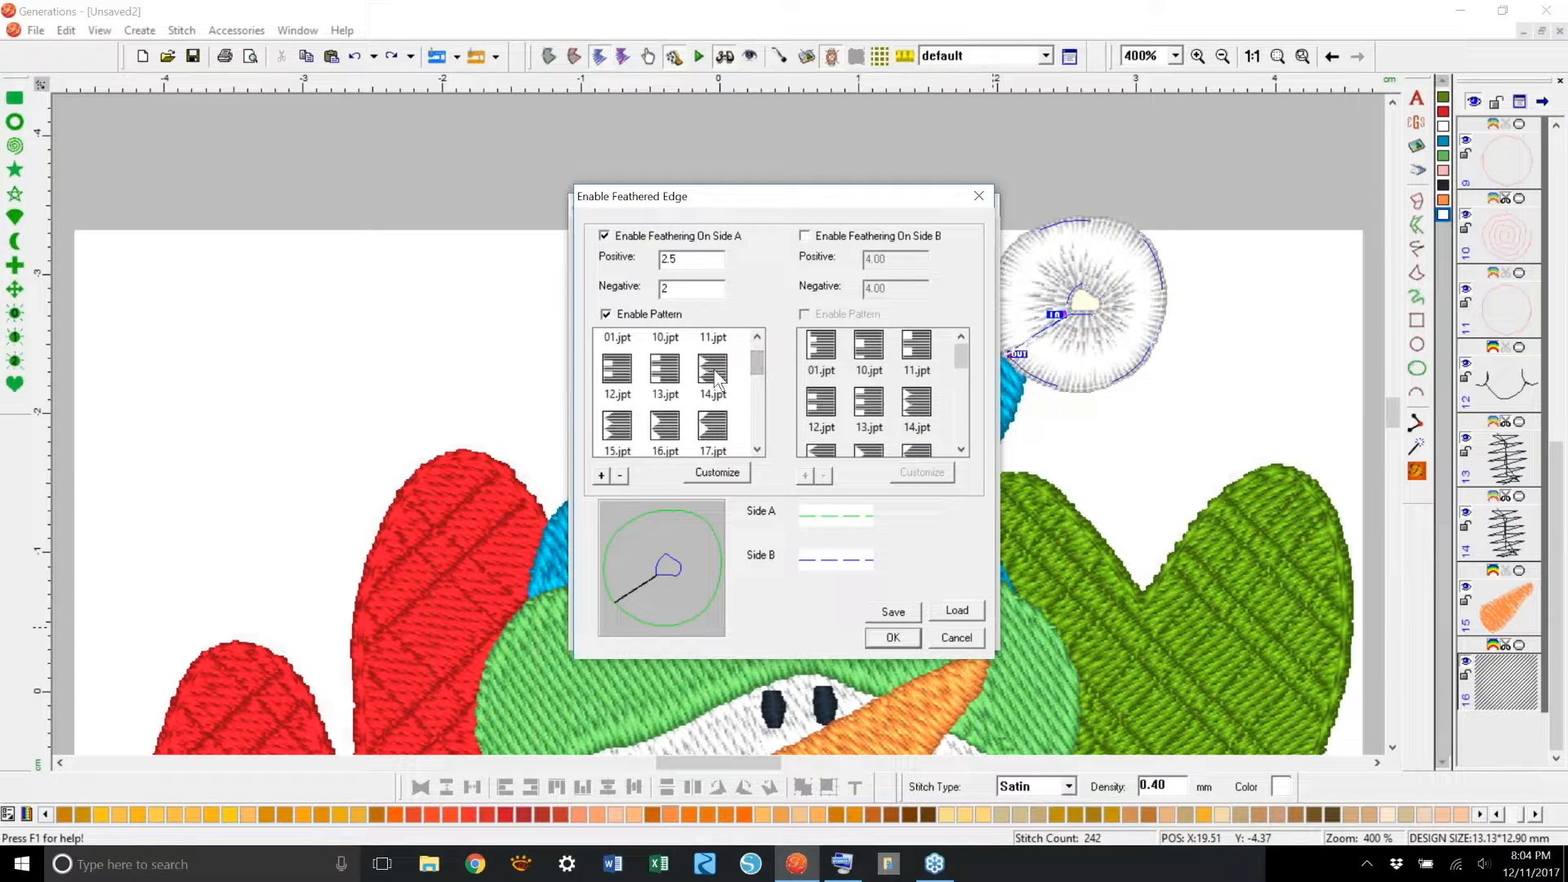
# Step: Enable patterned feathering on side B of the pom-pom with positive 2 and negative 1.5, and apply the feathered edges
pyautogui.click(805, 236)
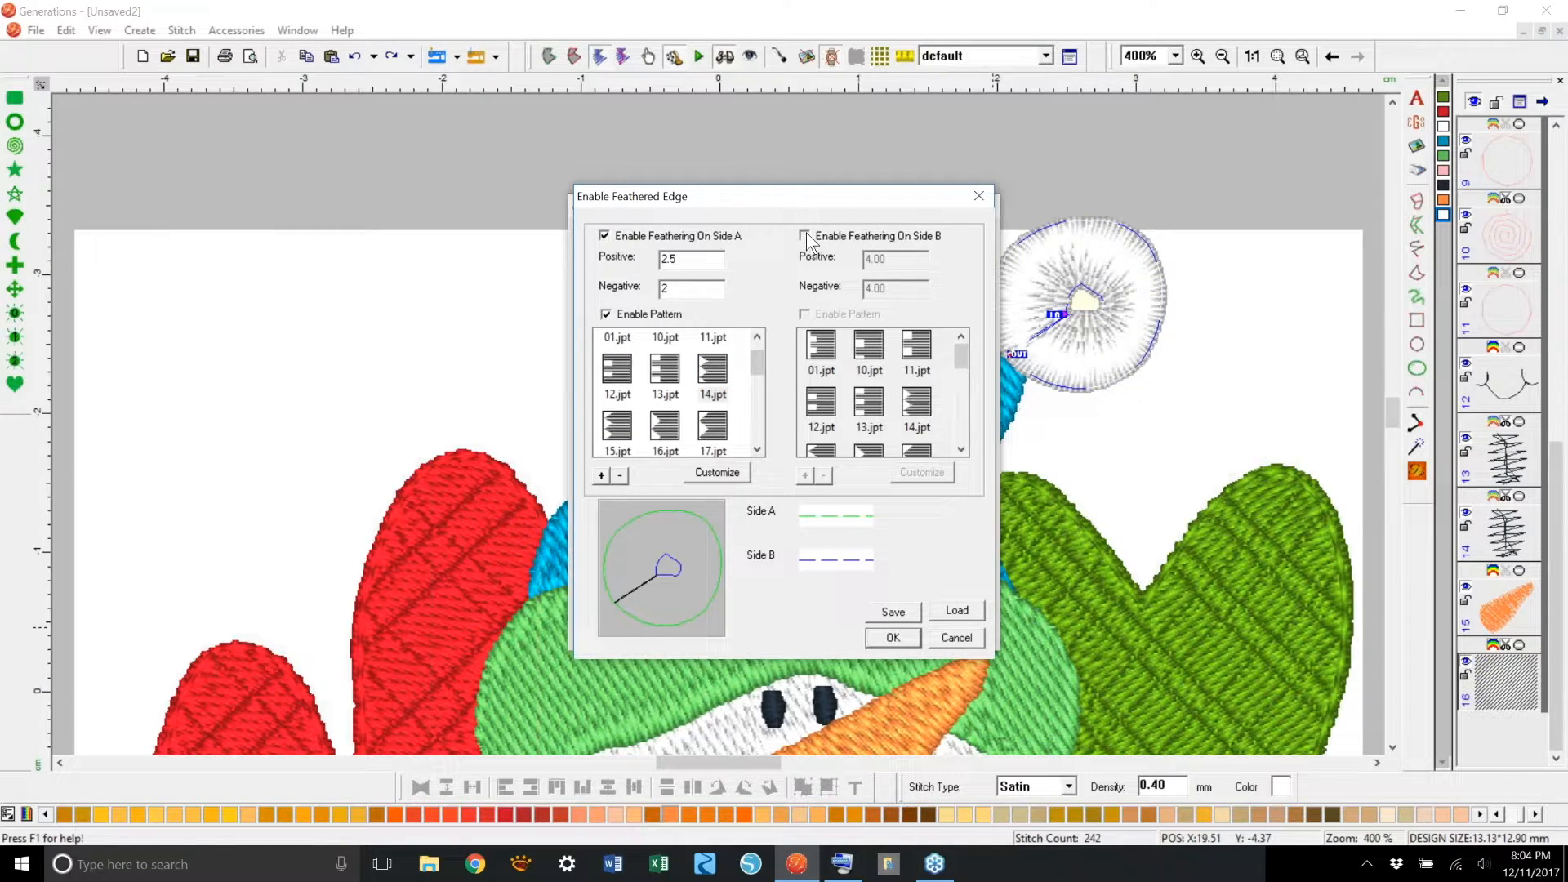
pyautogui.press('Tab')
pyautogui.write('2')
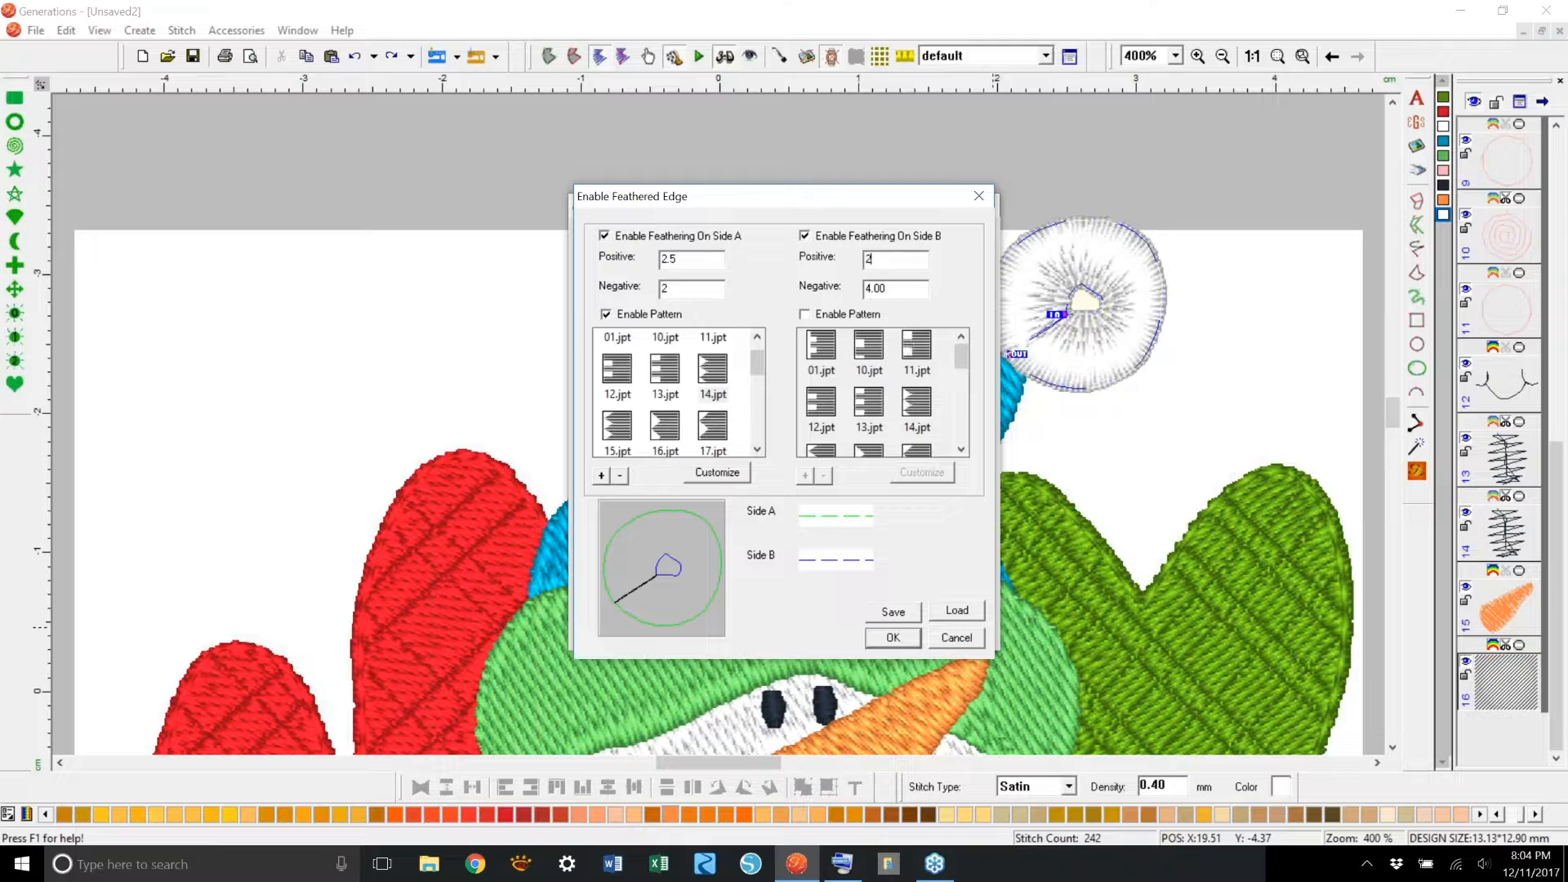
pyautogui.press('Tab')
pyautogui.write('1')
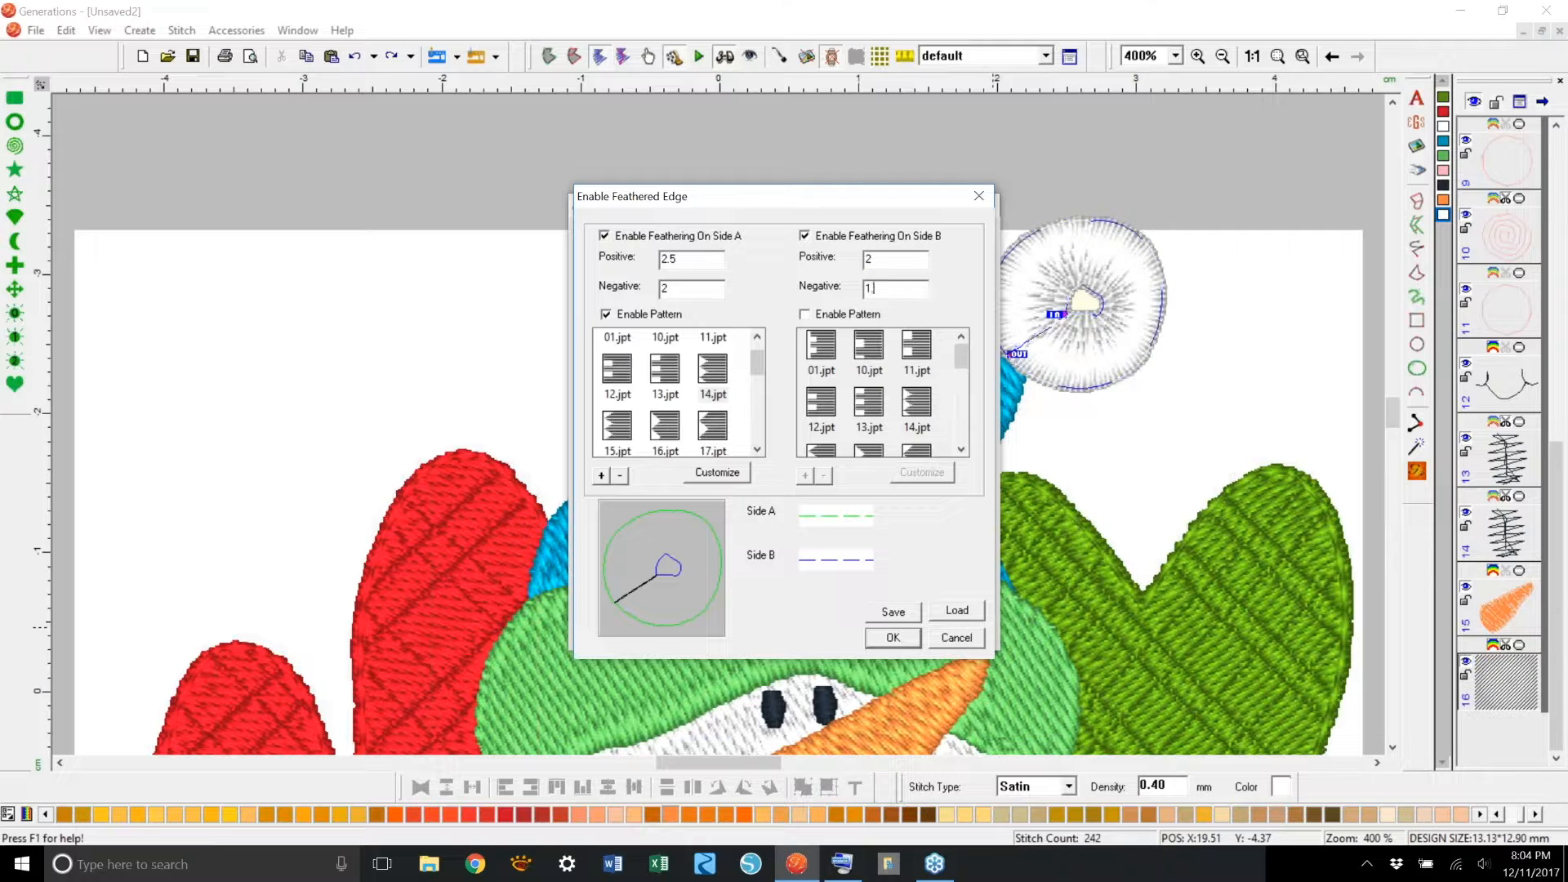
pyautogui.write('.5')
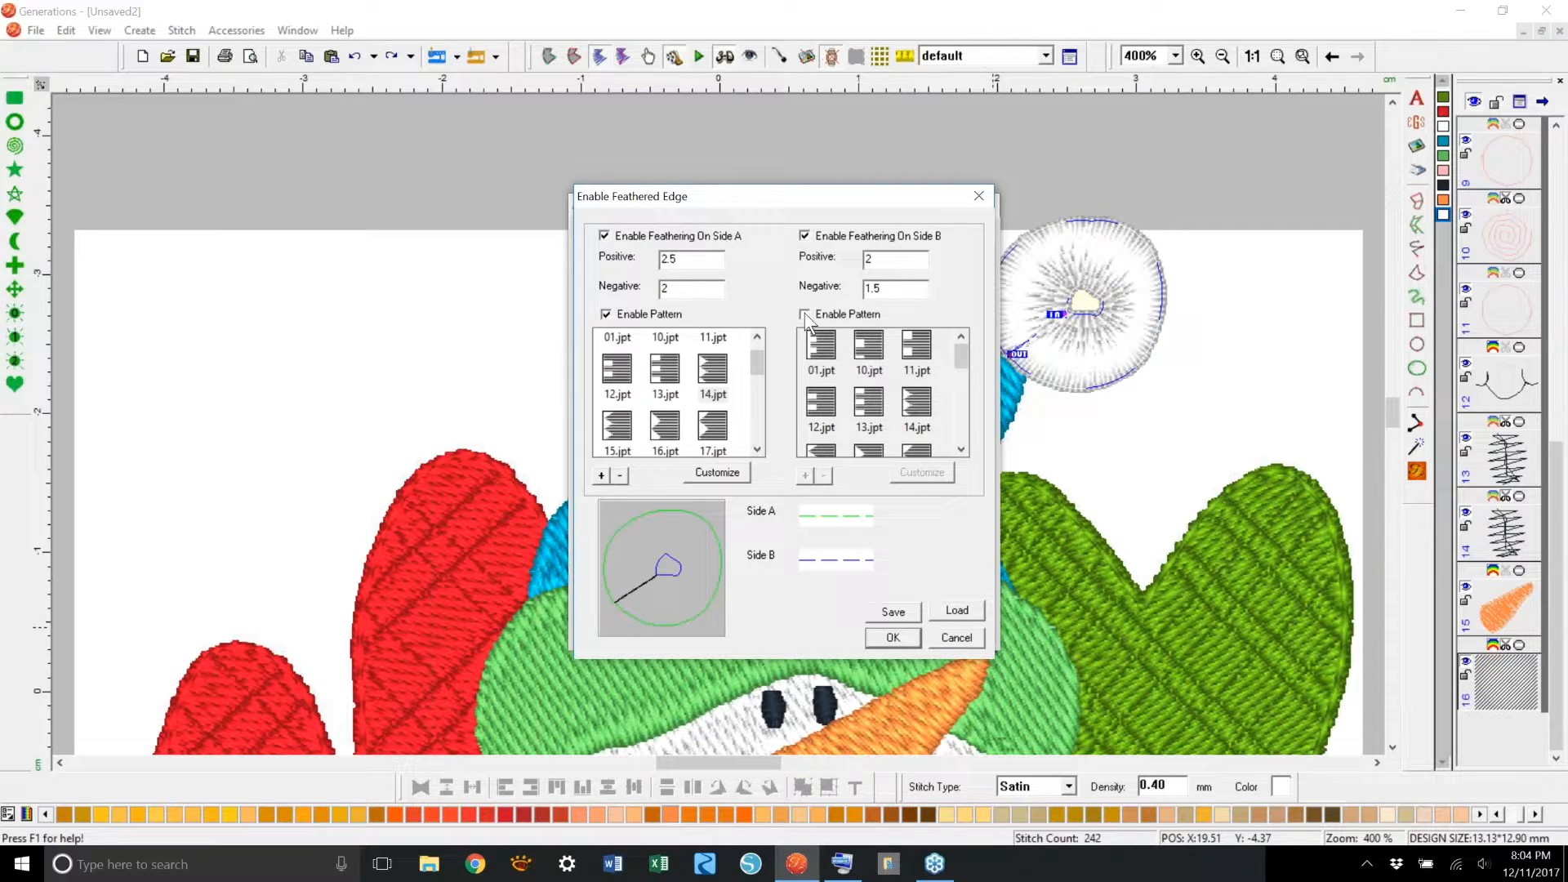
pyautogui.click(804, 314)
pyautogui.moveTo(961, 359)
pyautogui.mouseDown()
pyautogui.moveTo(958, 403)
pyautogui.moveTo(959, 384)
pyautogui.mouseUp()
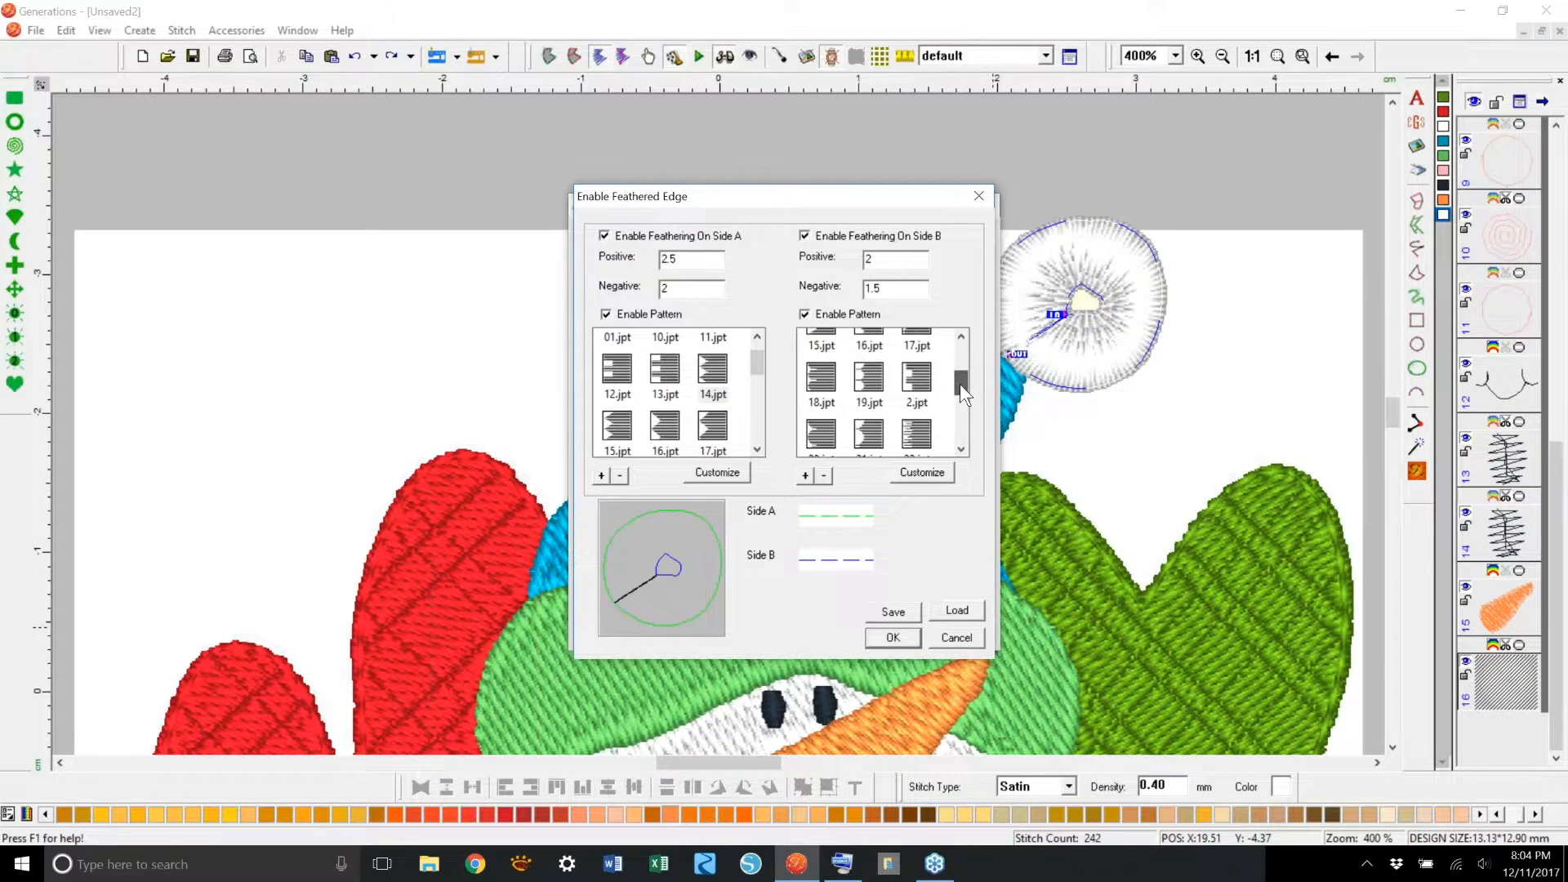
pyautogui.click(923, 425)
pyautogui.click(893, 637)
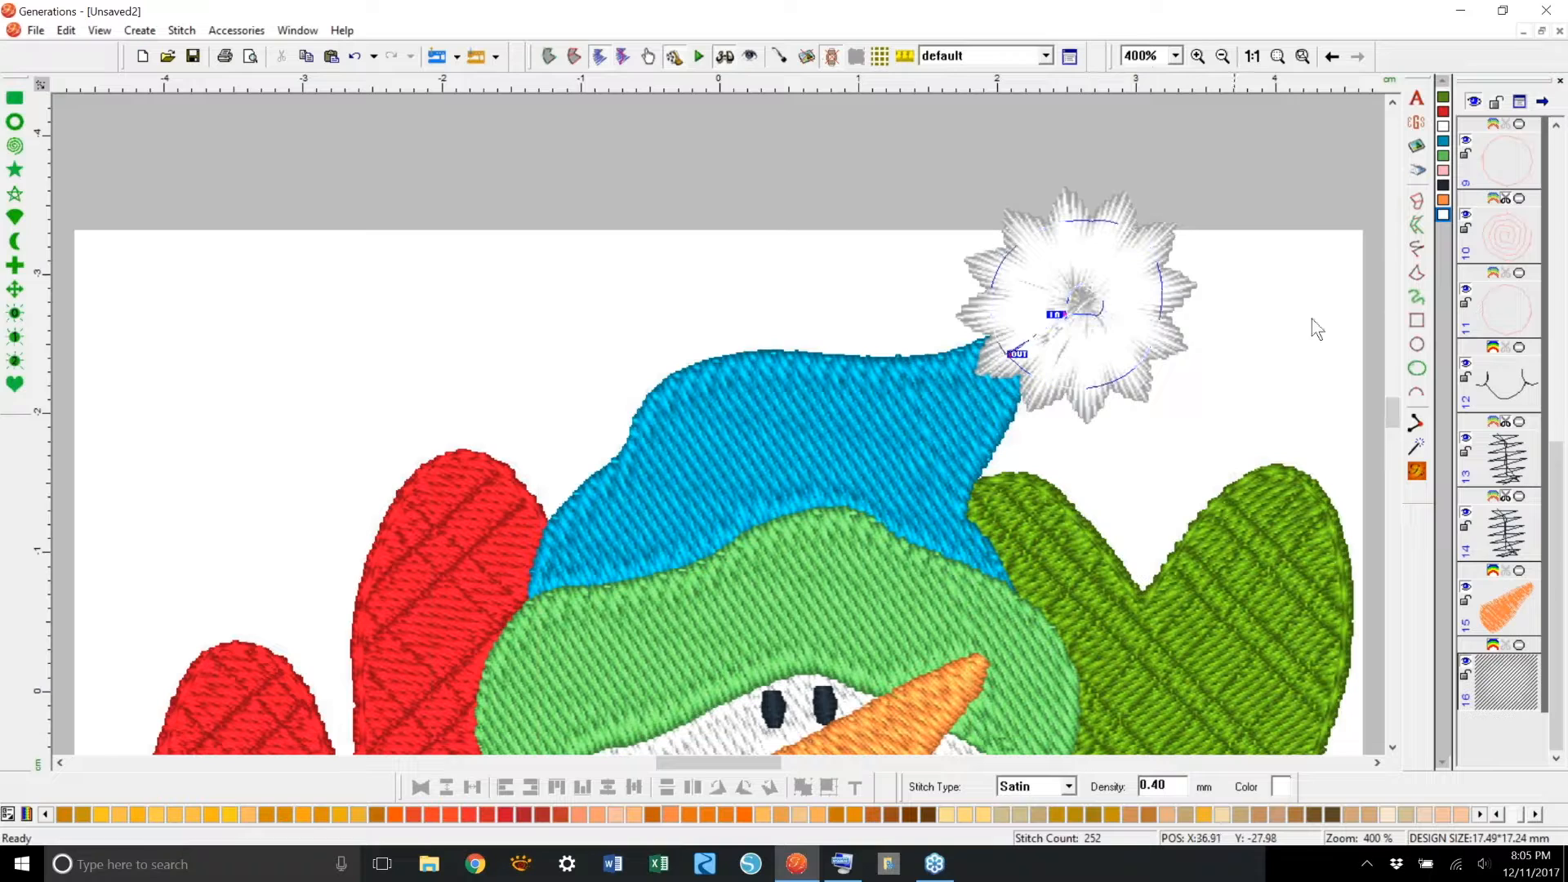
# Step: Add a white Satin circle about 3.2 by 3.1 mm over the pom-pom's centre and generate its stitches
pyautogui.click(1416, 345)
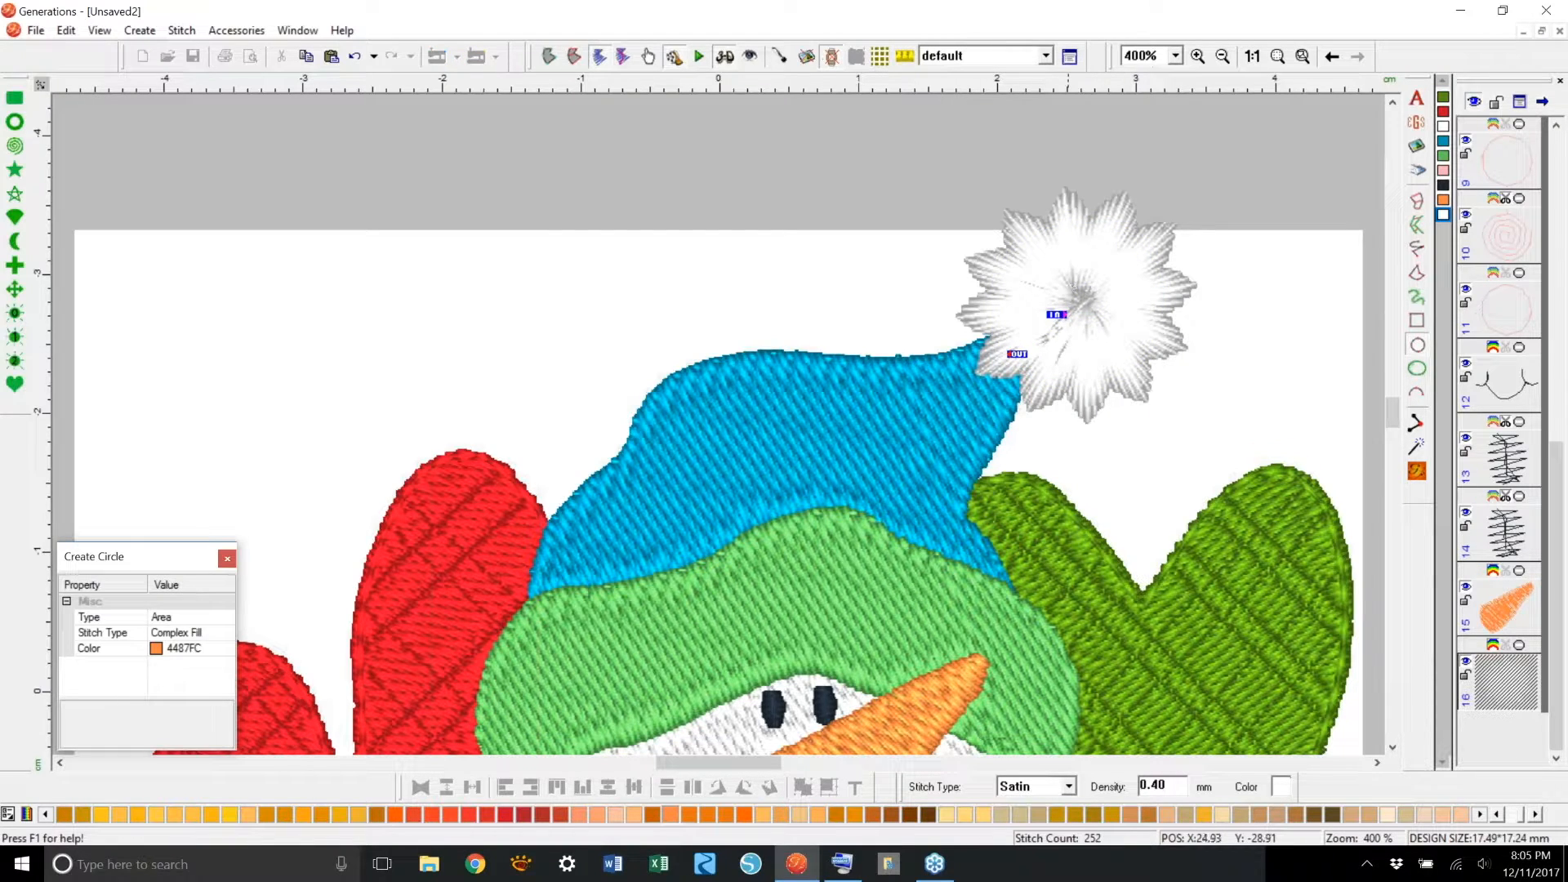
pyautogui.moveTo(1083, 303); pyautogui.dragTo(1104, 284)
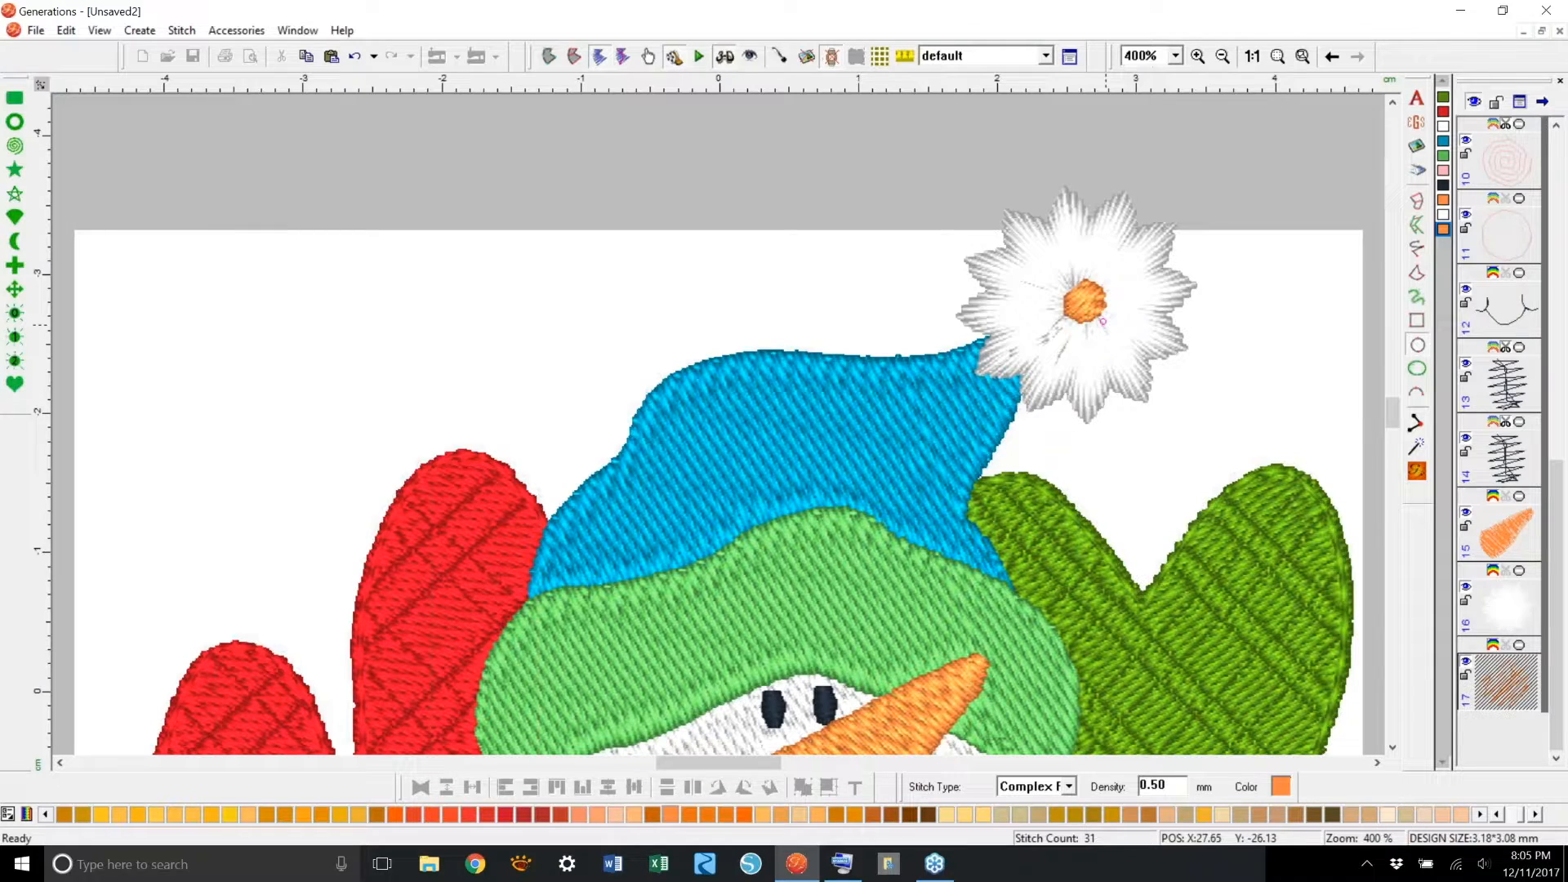
pyautogui.press('Escape')
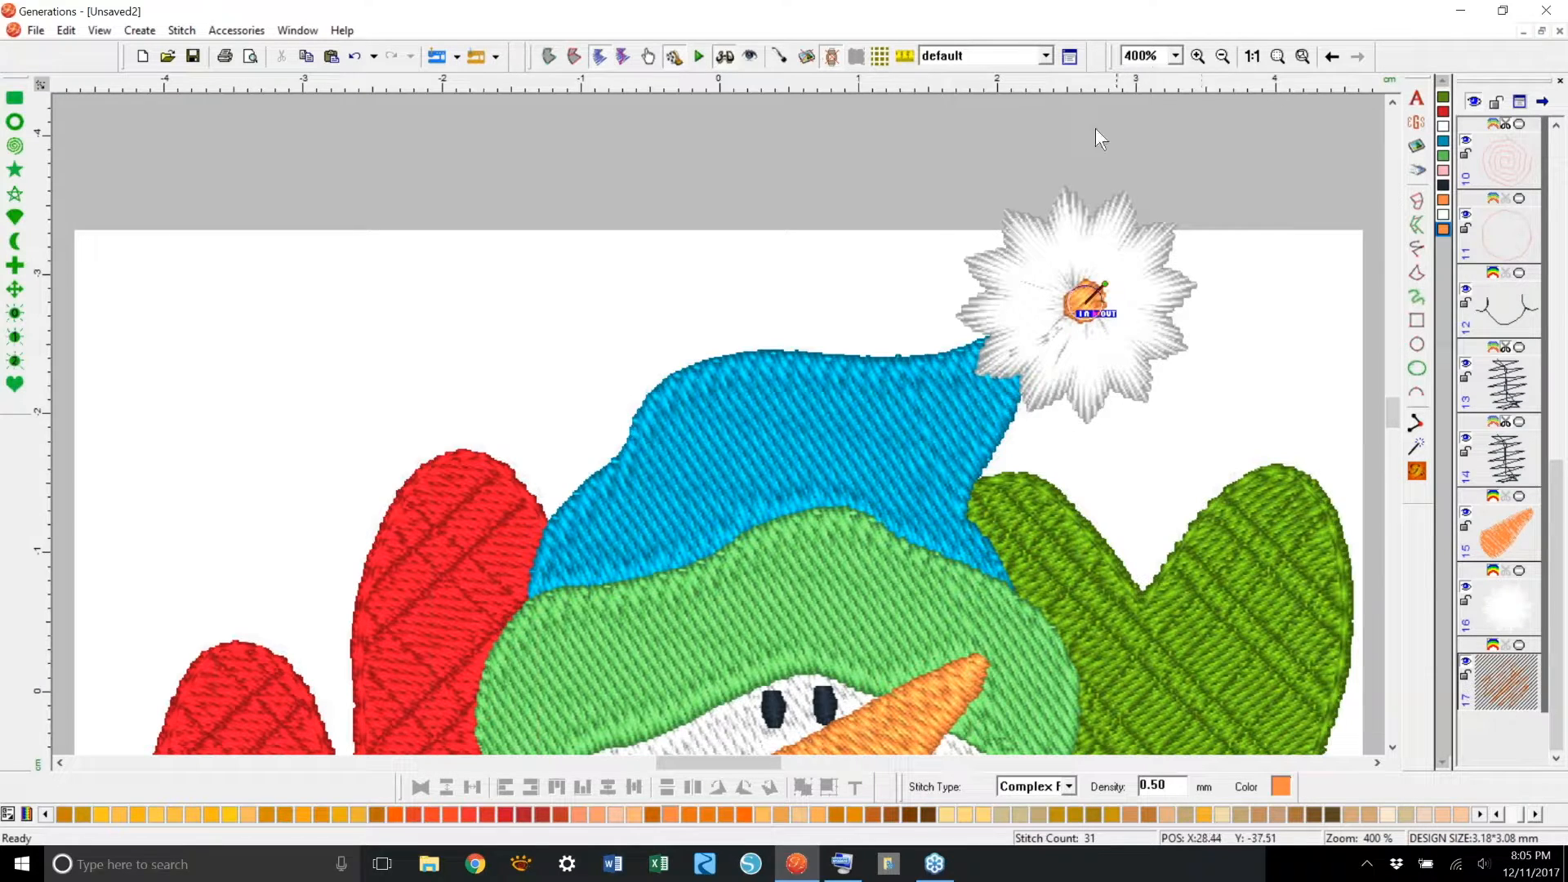
pyautogui.click(1068, 786)
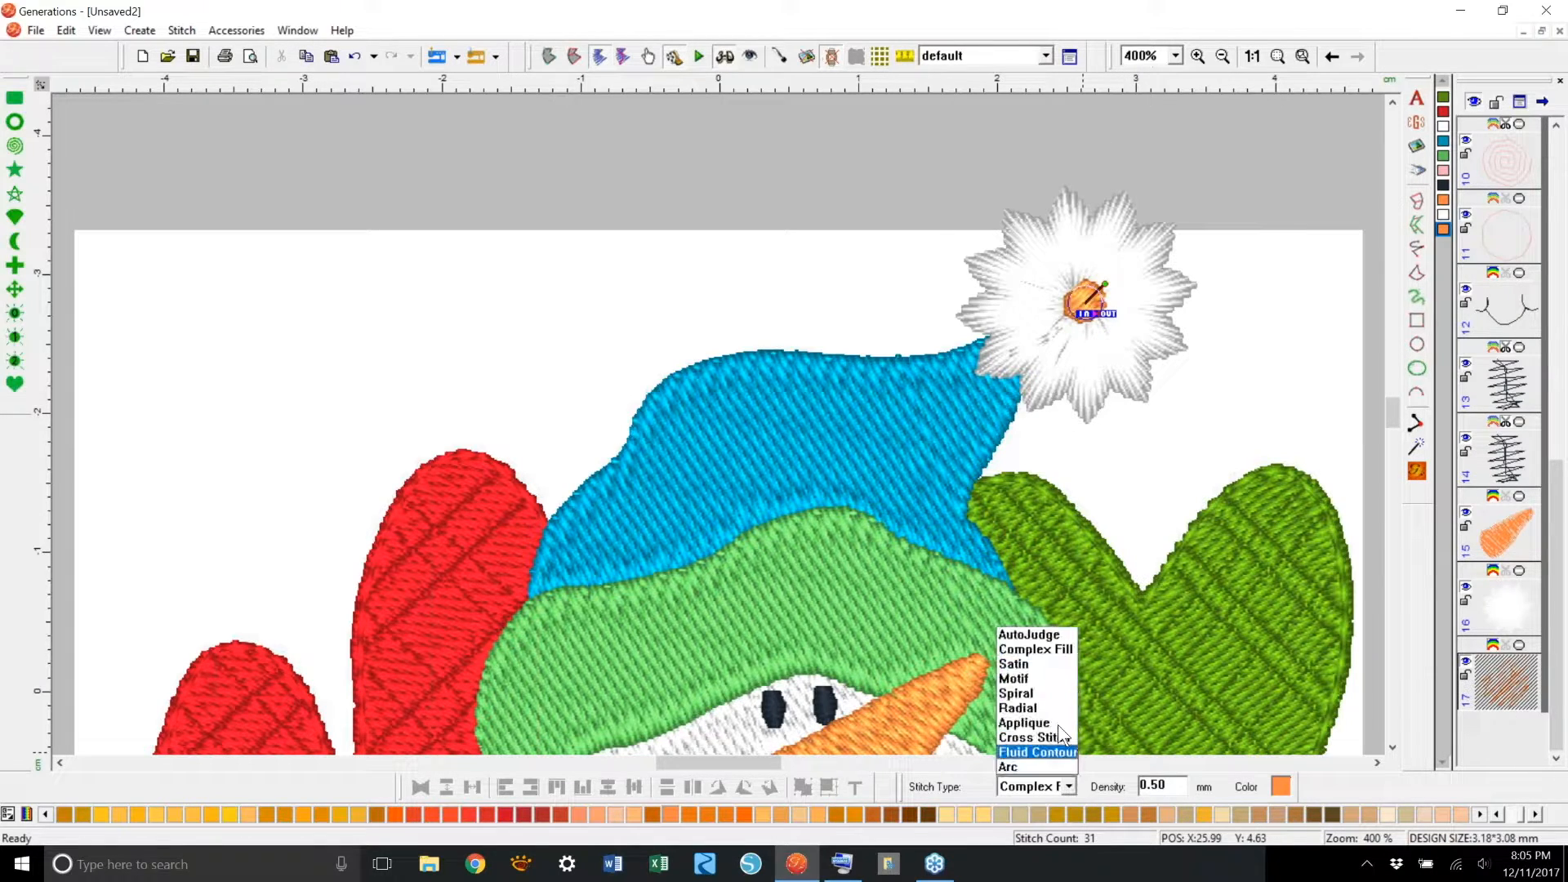
pyautogui.click(1046, 664)
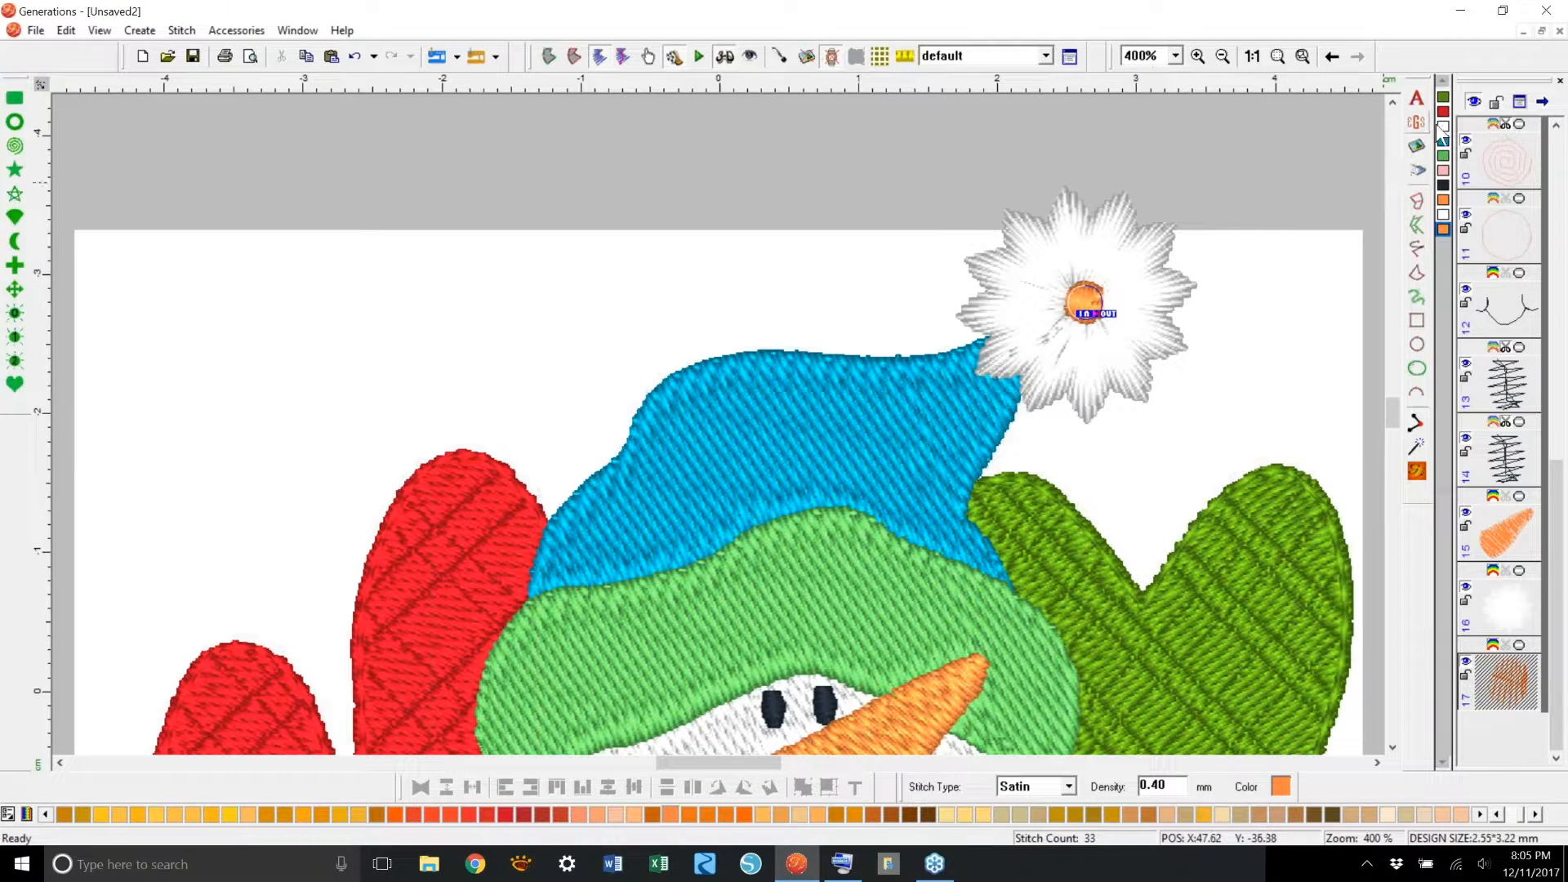
pyautogui.click(1443, 215)
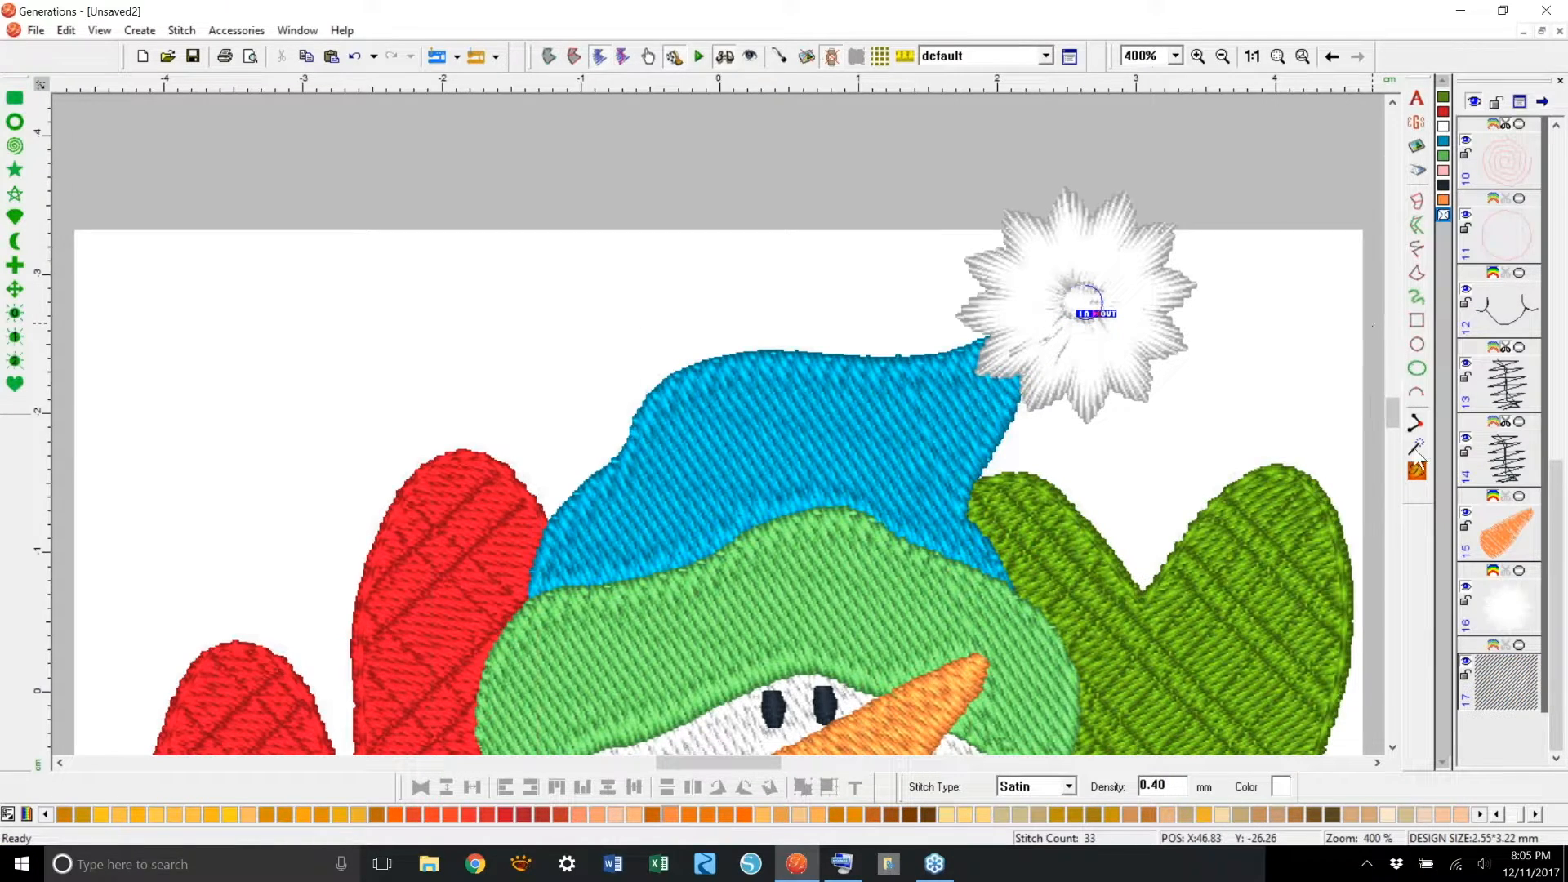
pyautogui.click(1417, 472)
pyautogui.click(1252, 55)
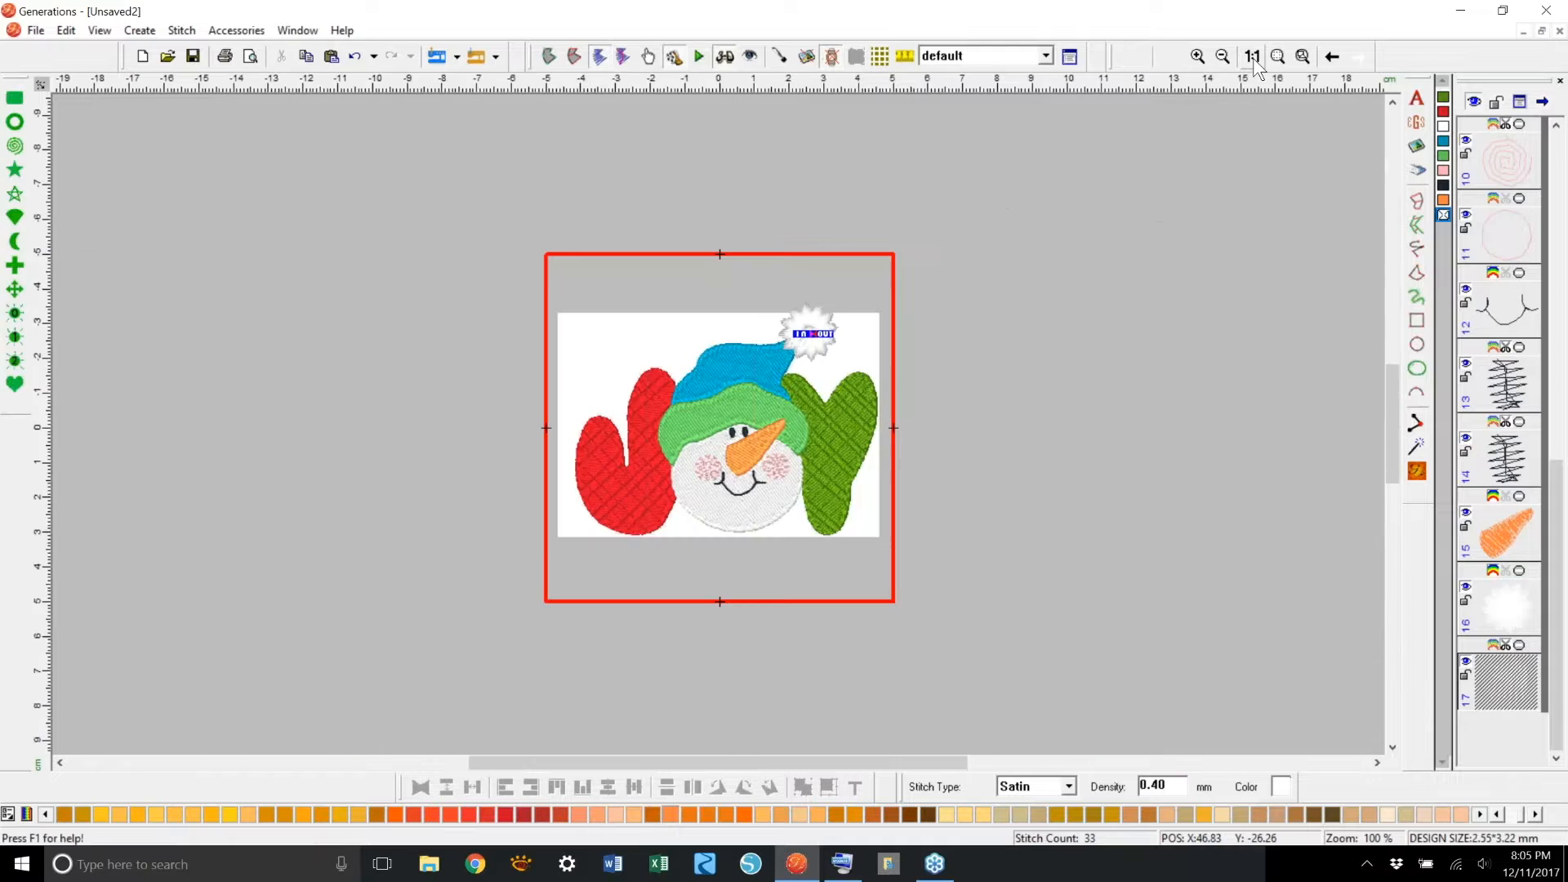
pyautogui.click(1117, 390)
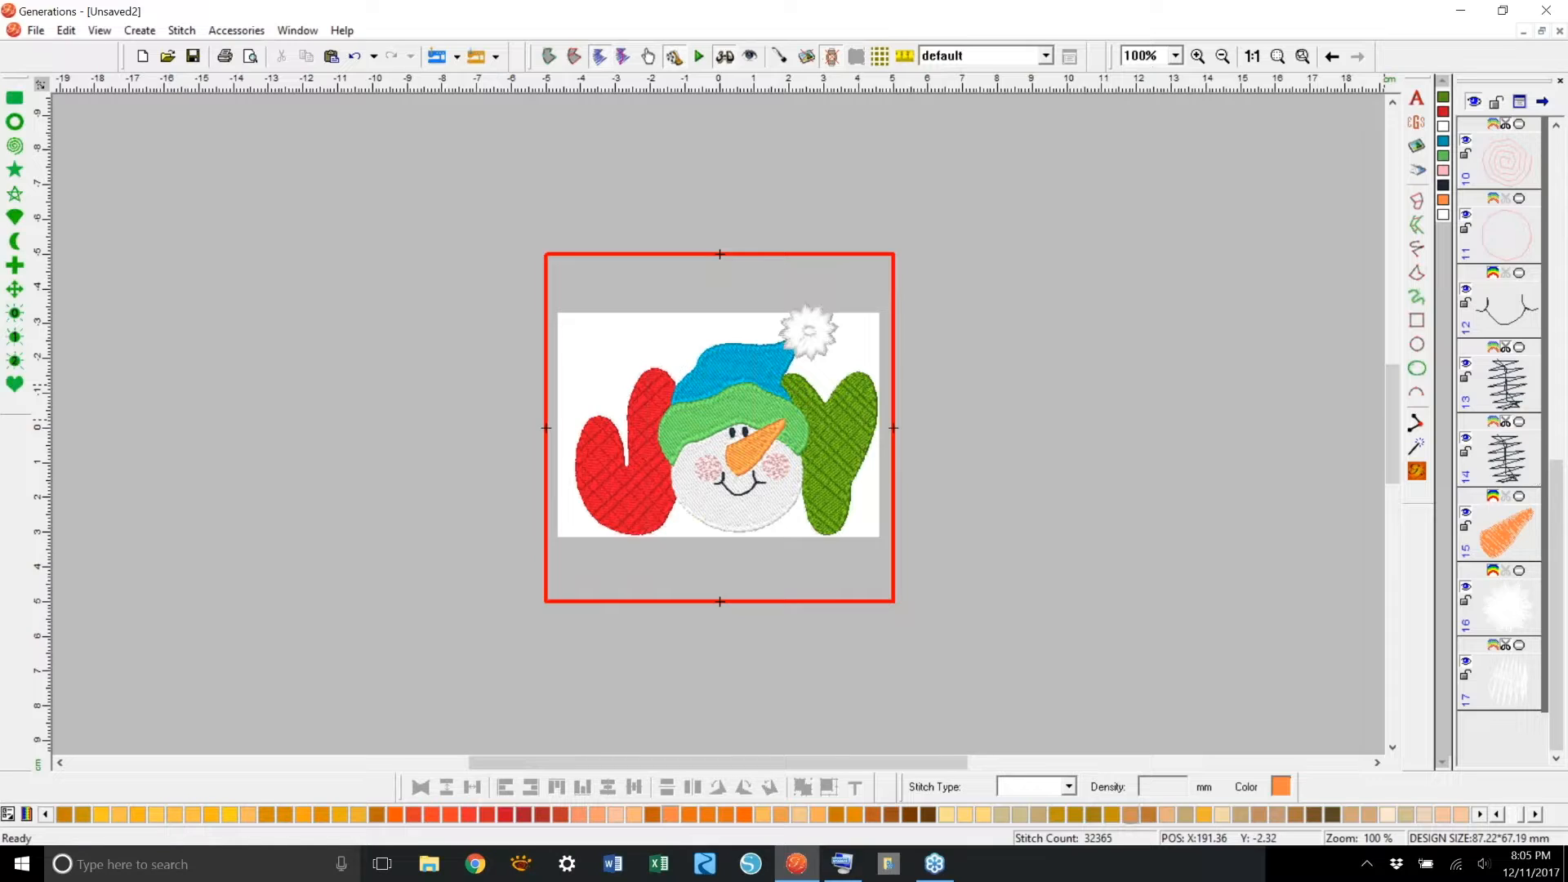
# Step: Set the feathered pom-pom's stitch density to 1.0 mm and regenerate the stitches
pyautogui.click(826, 332)
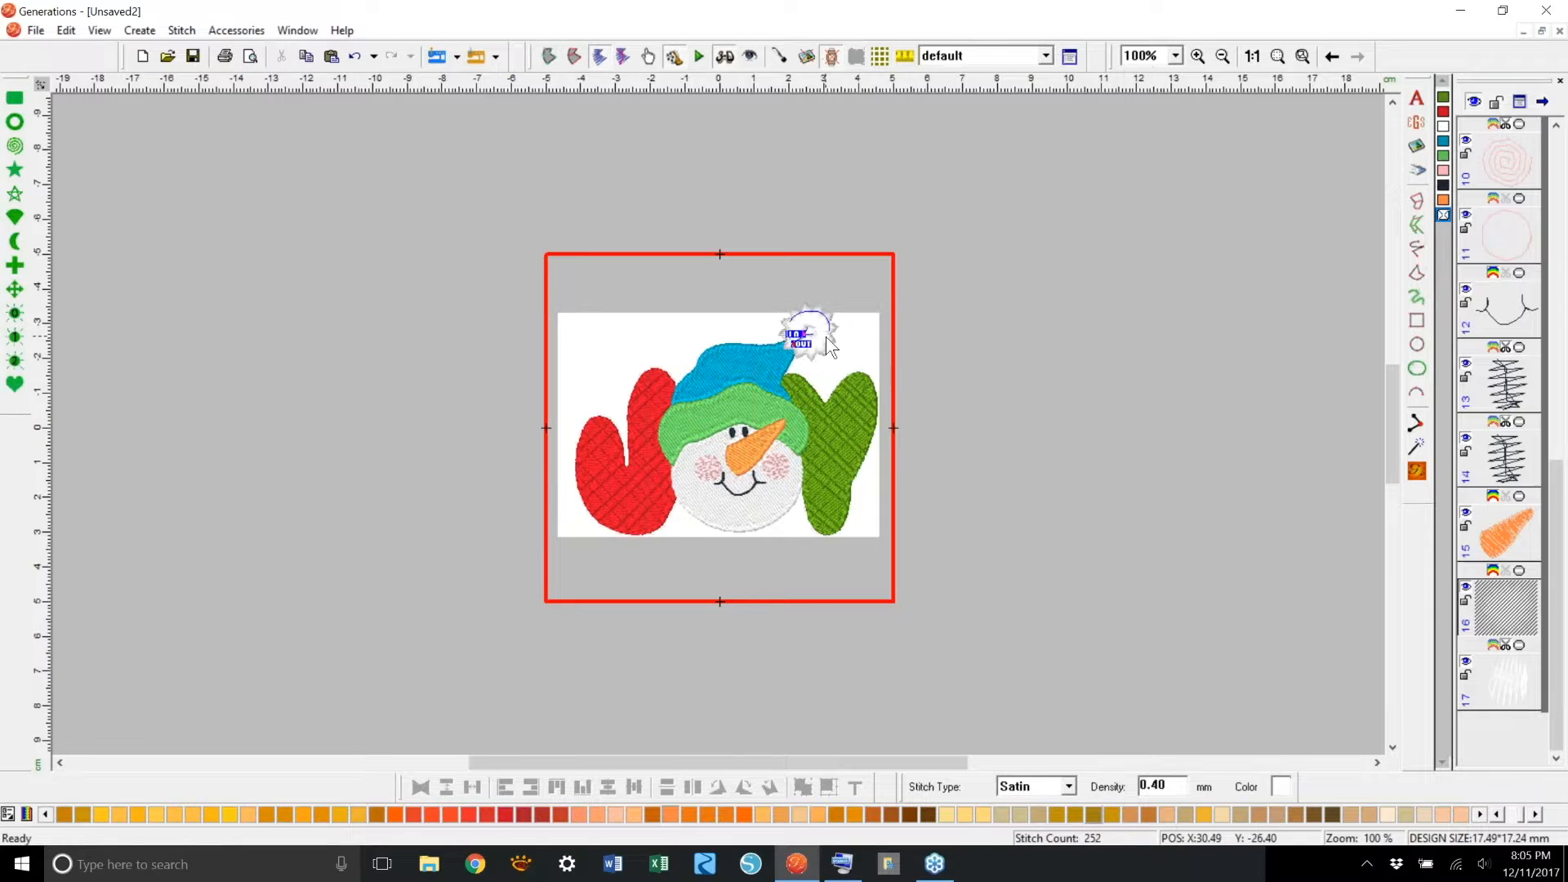
pyautogui.doubleClick(949, 330)
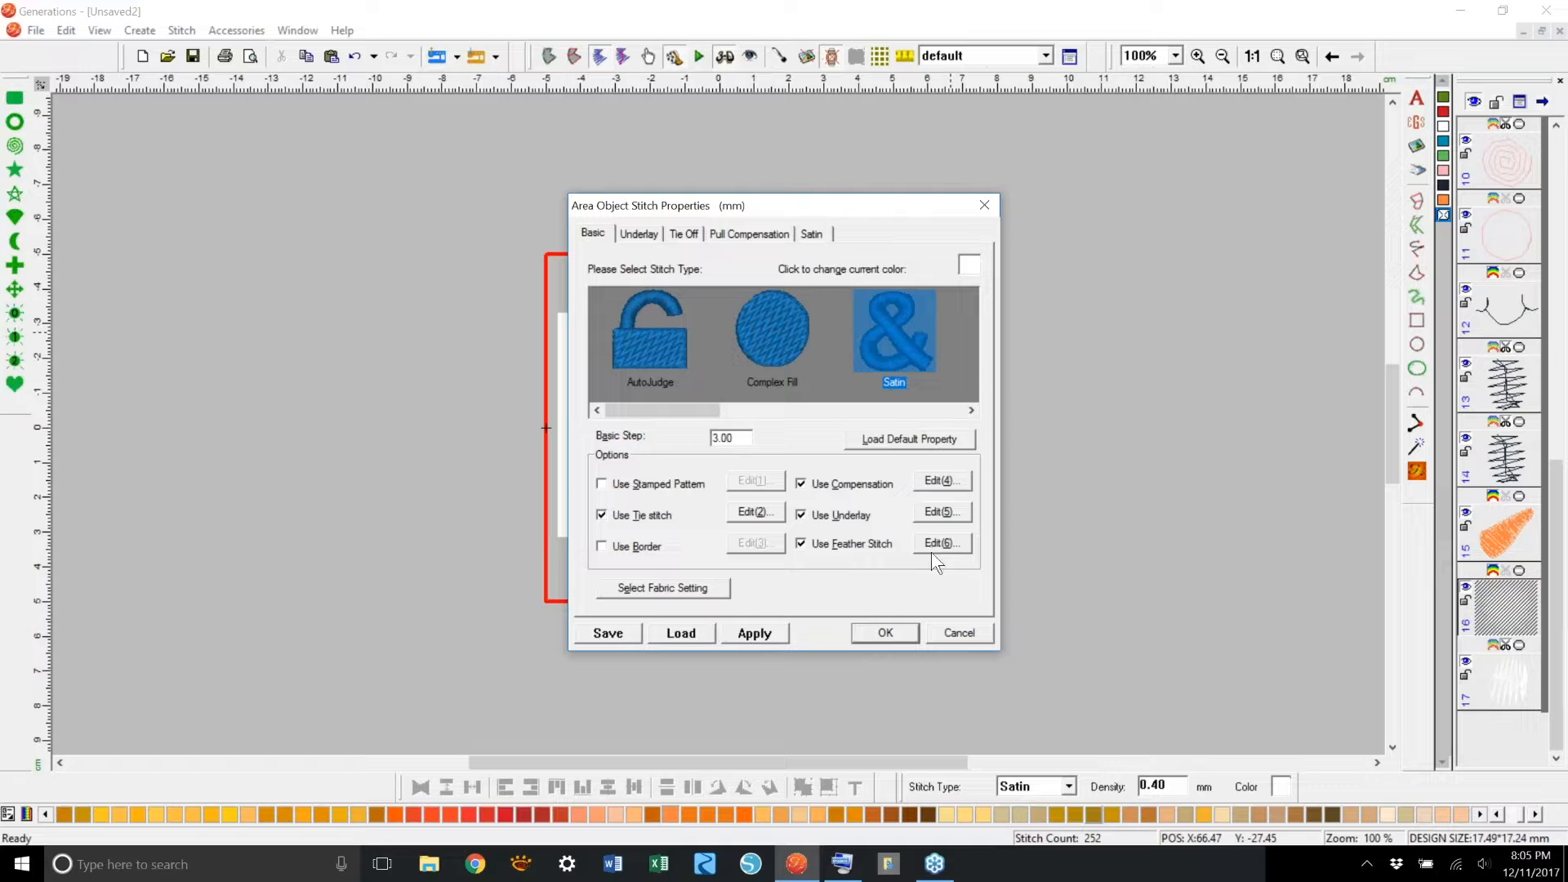
pyautogui.click(949, 632)
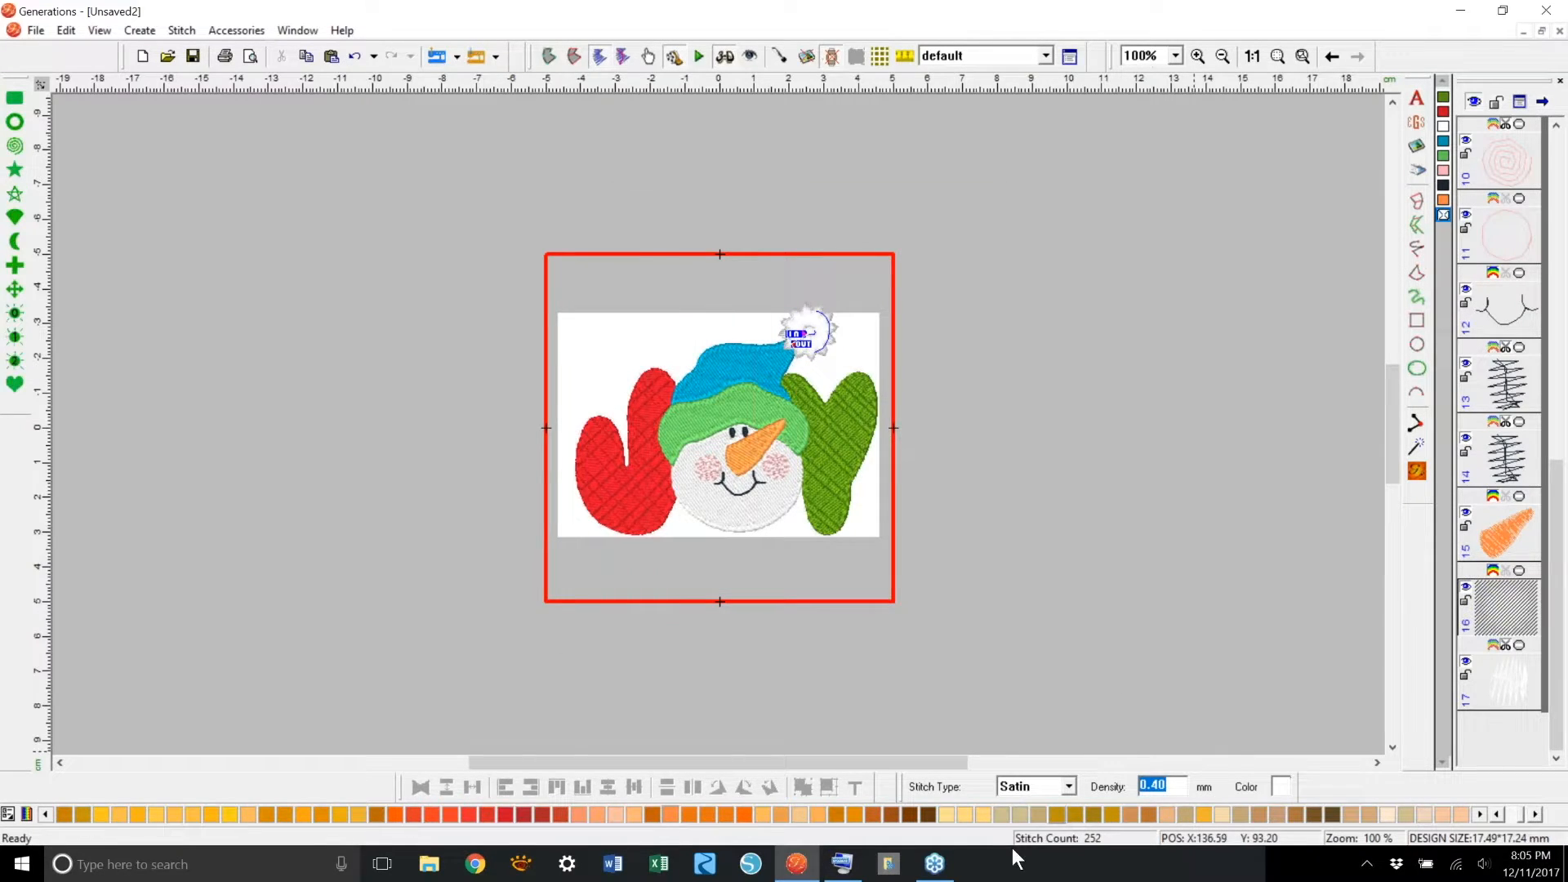
pyautogui.write('1.0')
pyautogui.click(1416, 471)
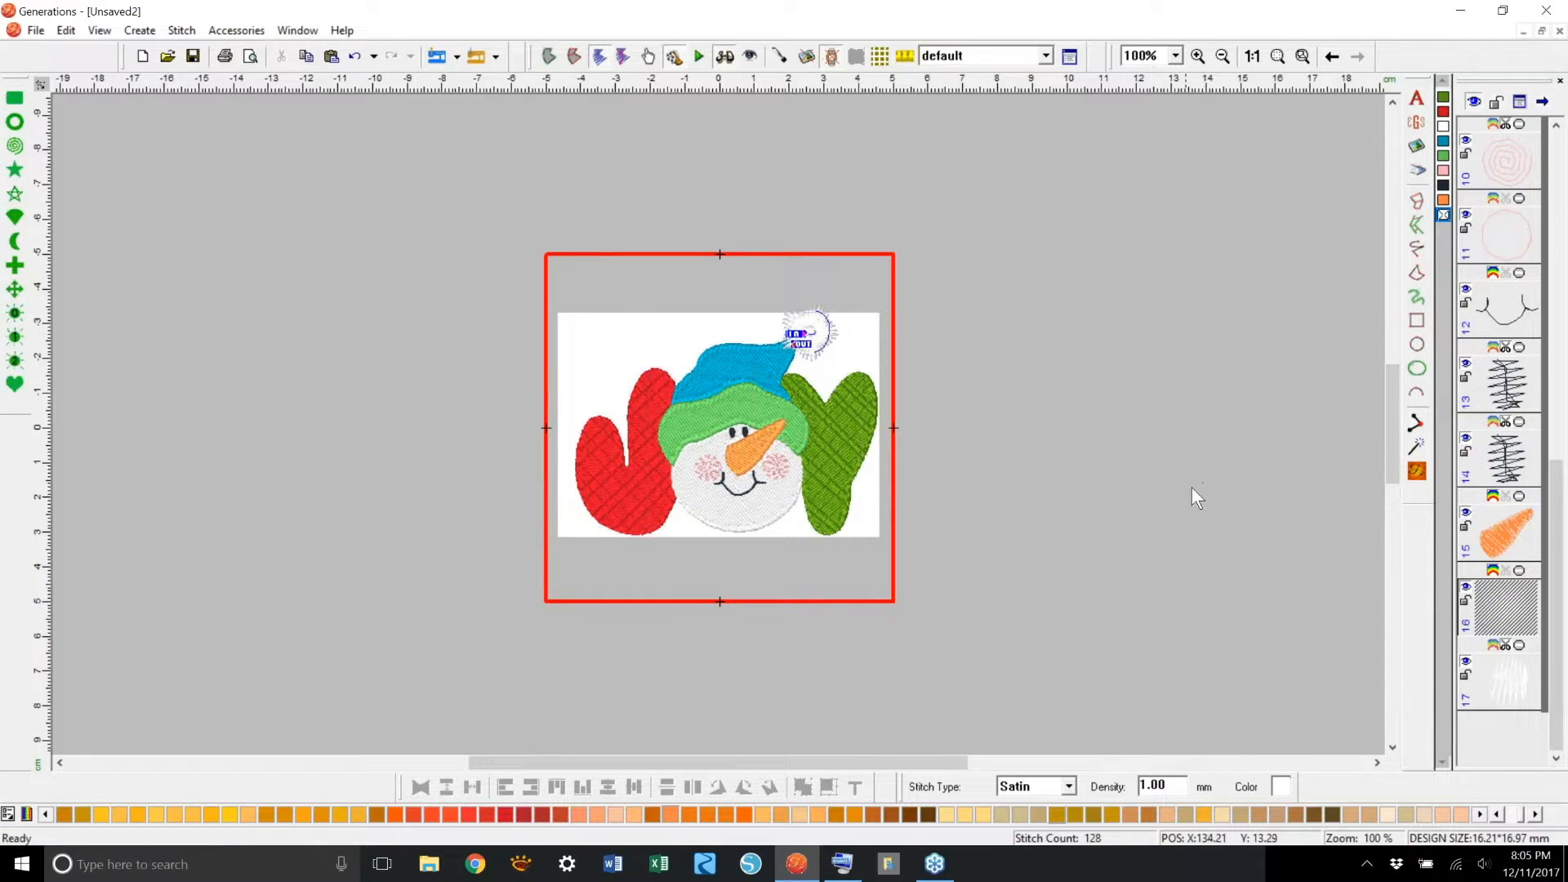
pyautogui.click(1143, 615)
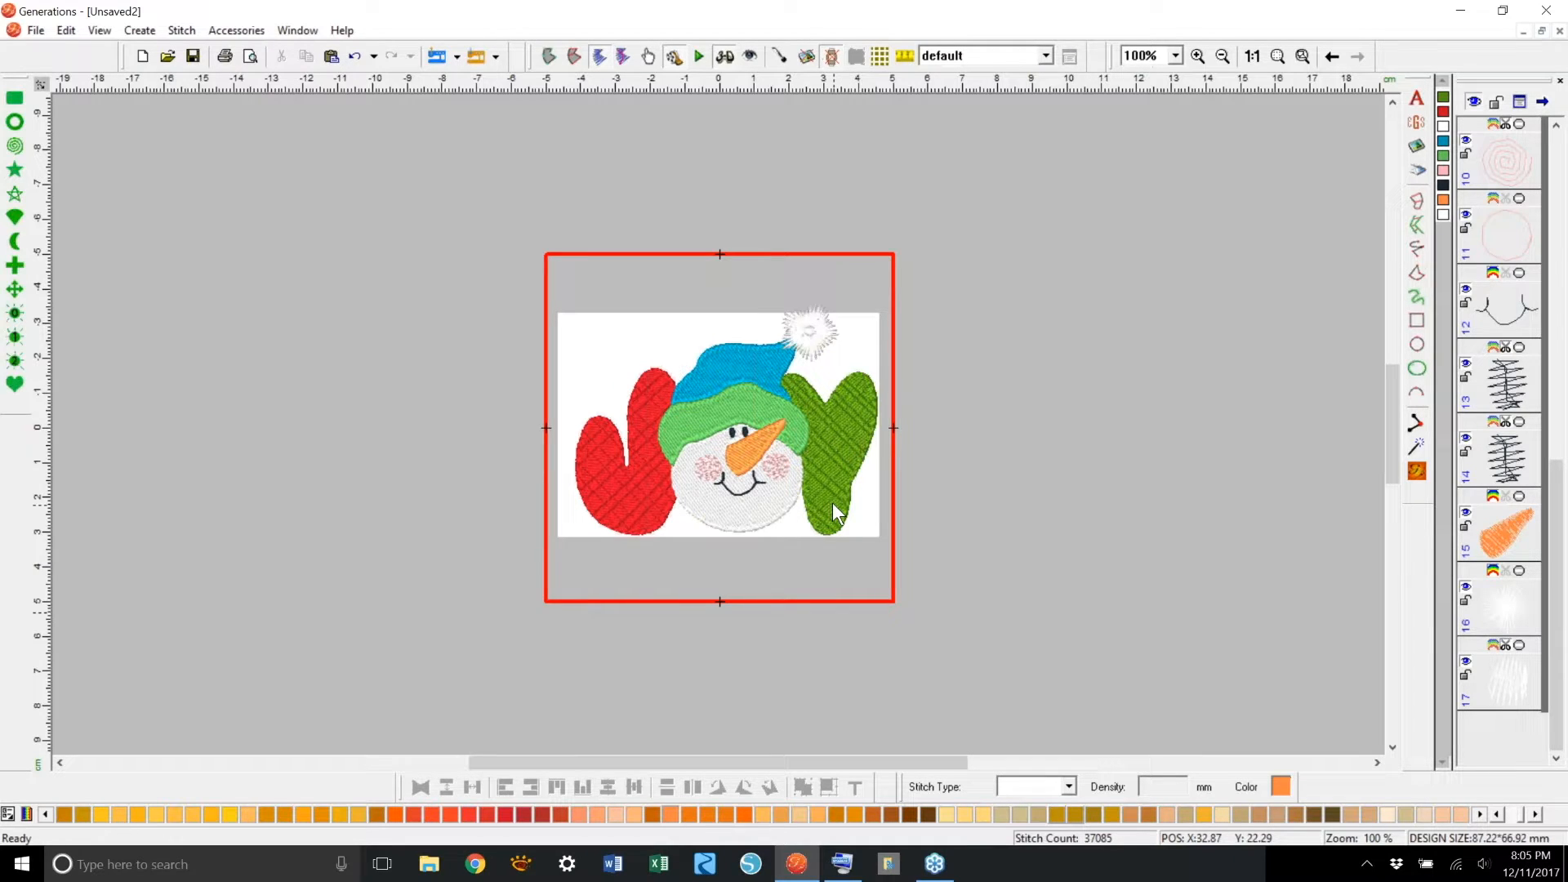
pyautogui.click(1278, 59)
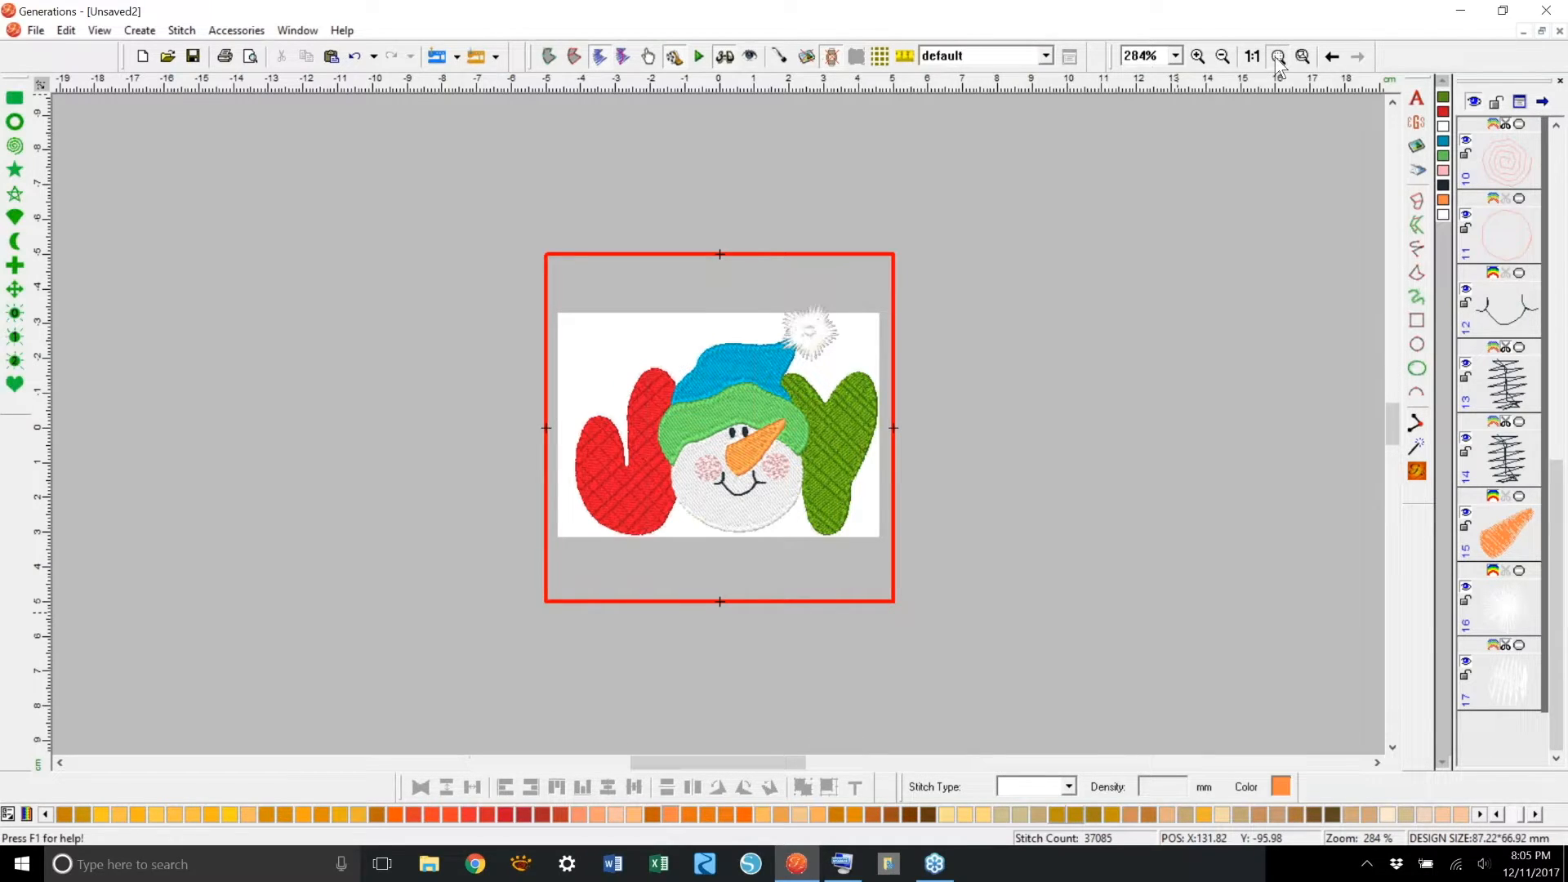
# Step: Remove the plaid embossing from the red and green mittens and regenerate the design's stitches
pyautogui.scroll(1, 1393, 428)
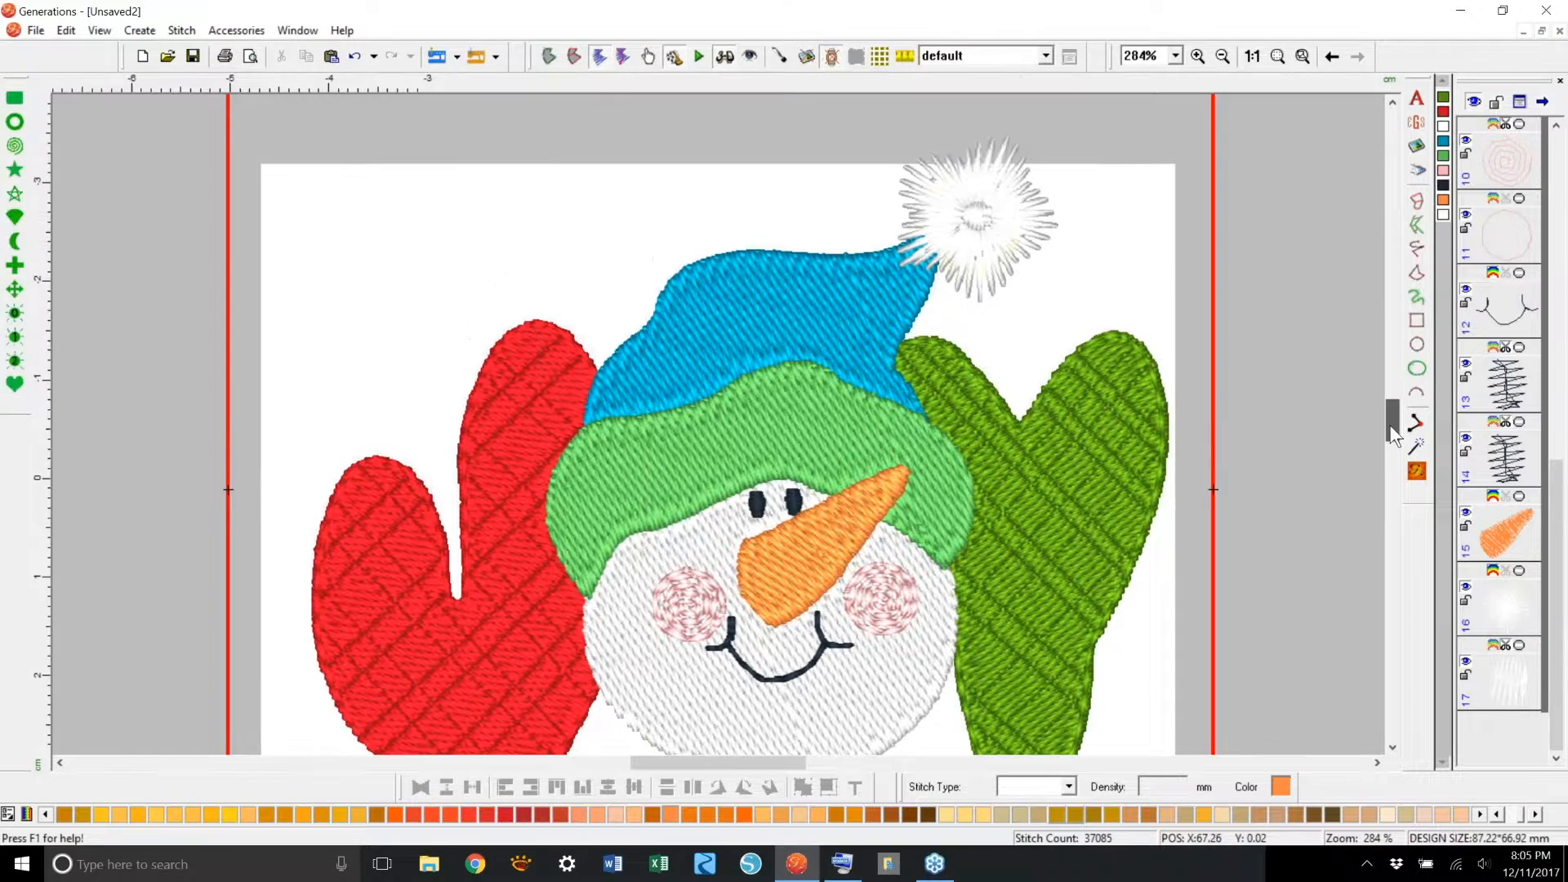
pyautogui.scroll(-2, 1391, 429)
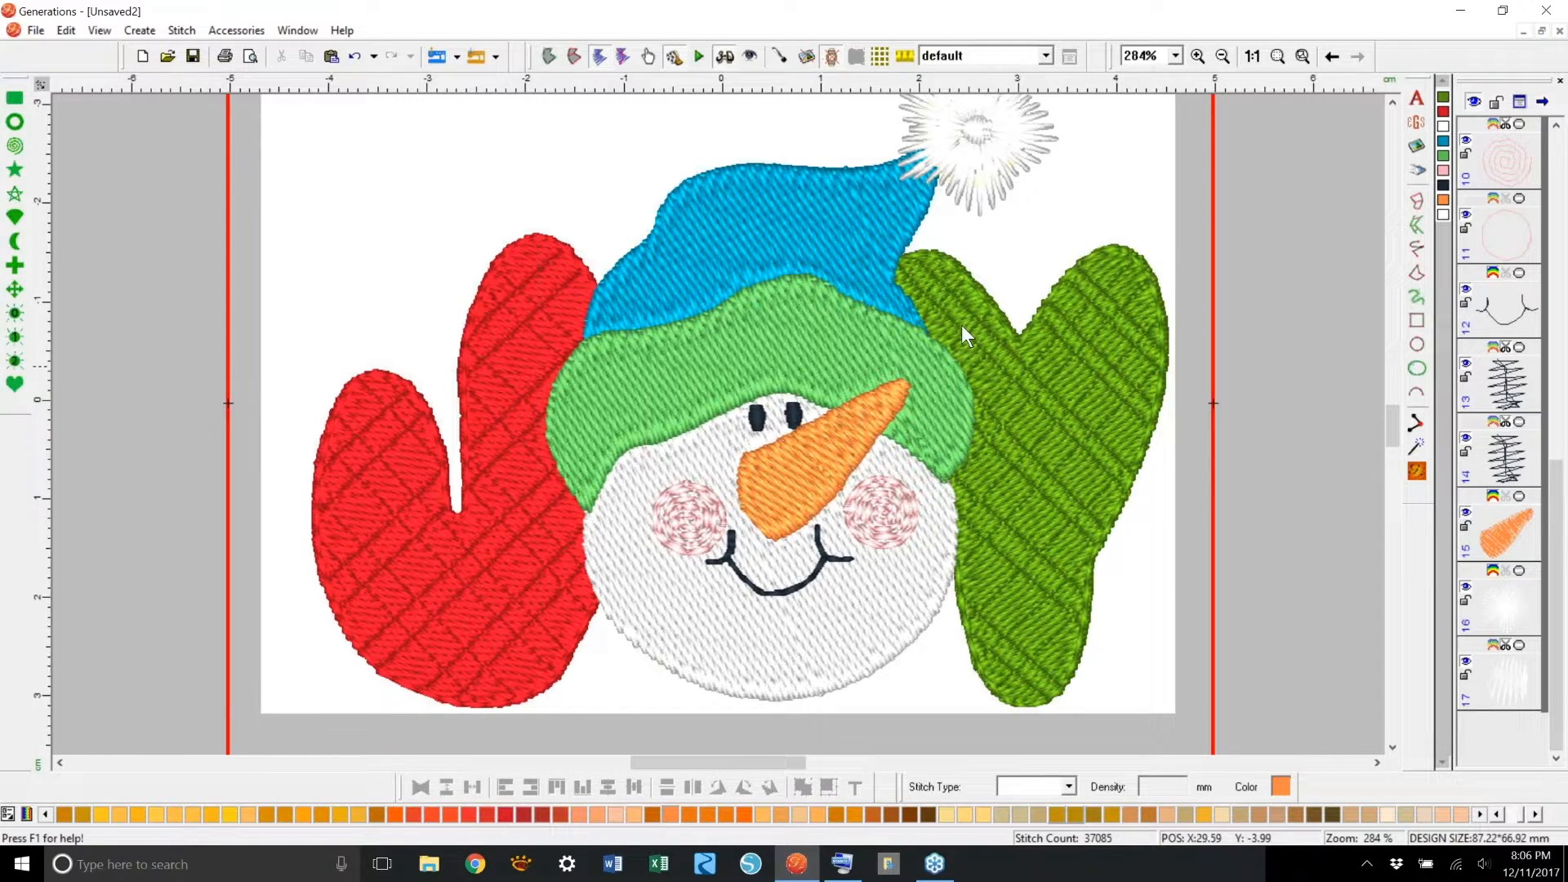
pyautogui.click(870, 238)
pyautogui.click(885, 351)
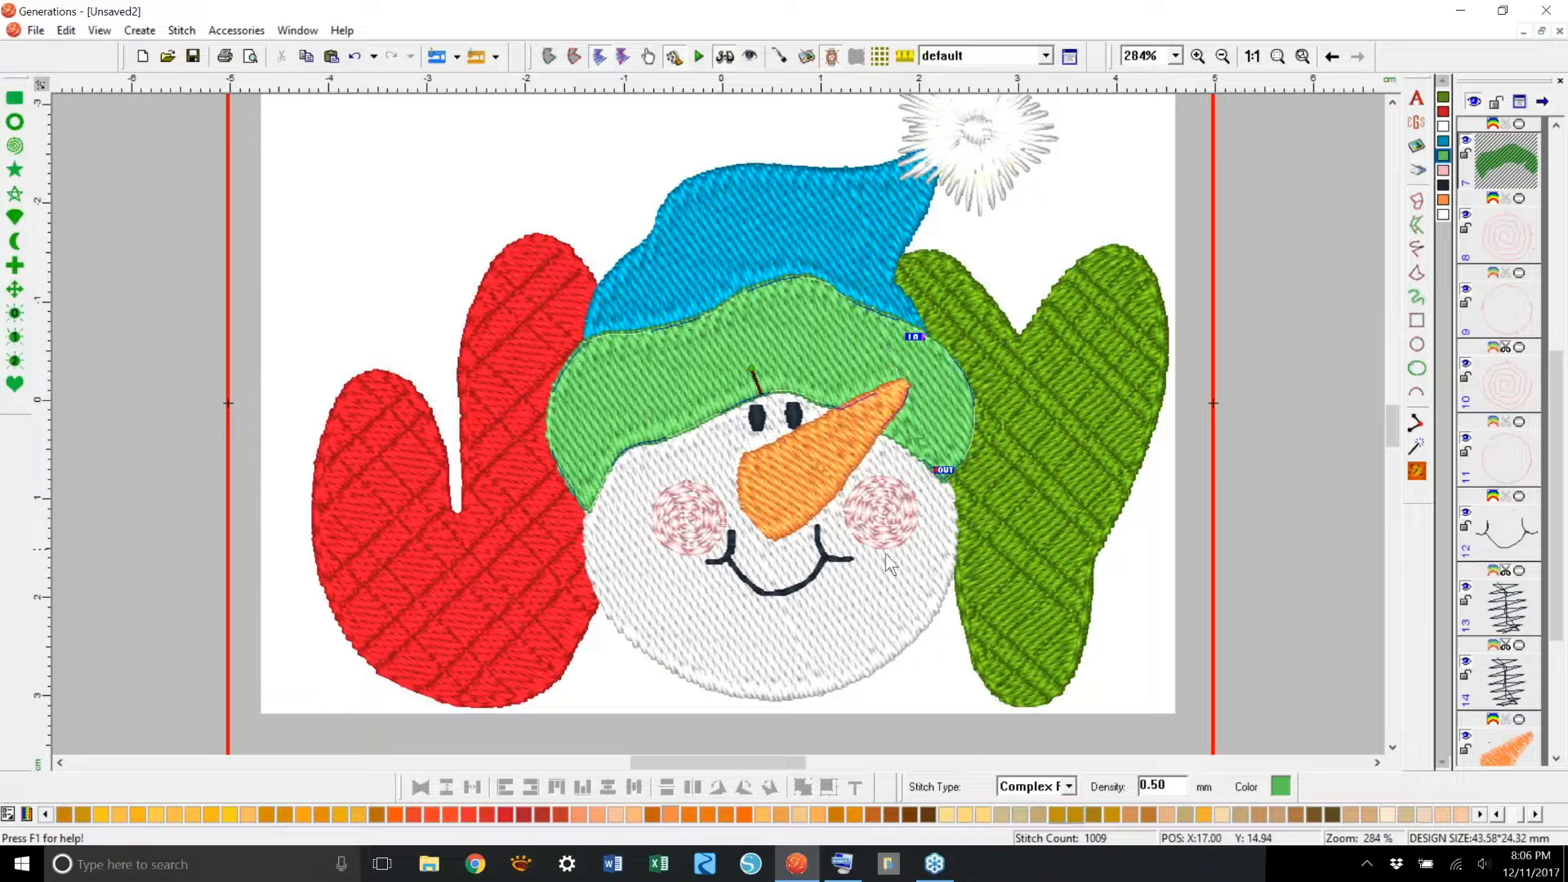
pyautogui.click(876, 588)
pyautogui.click(1105, 414)
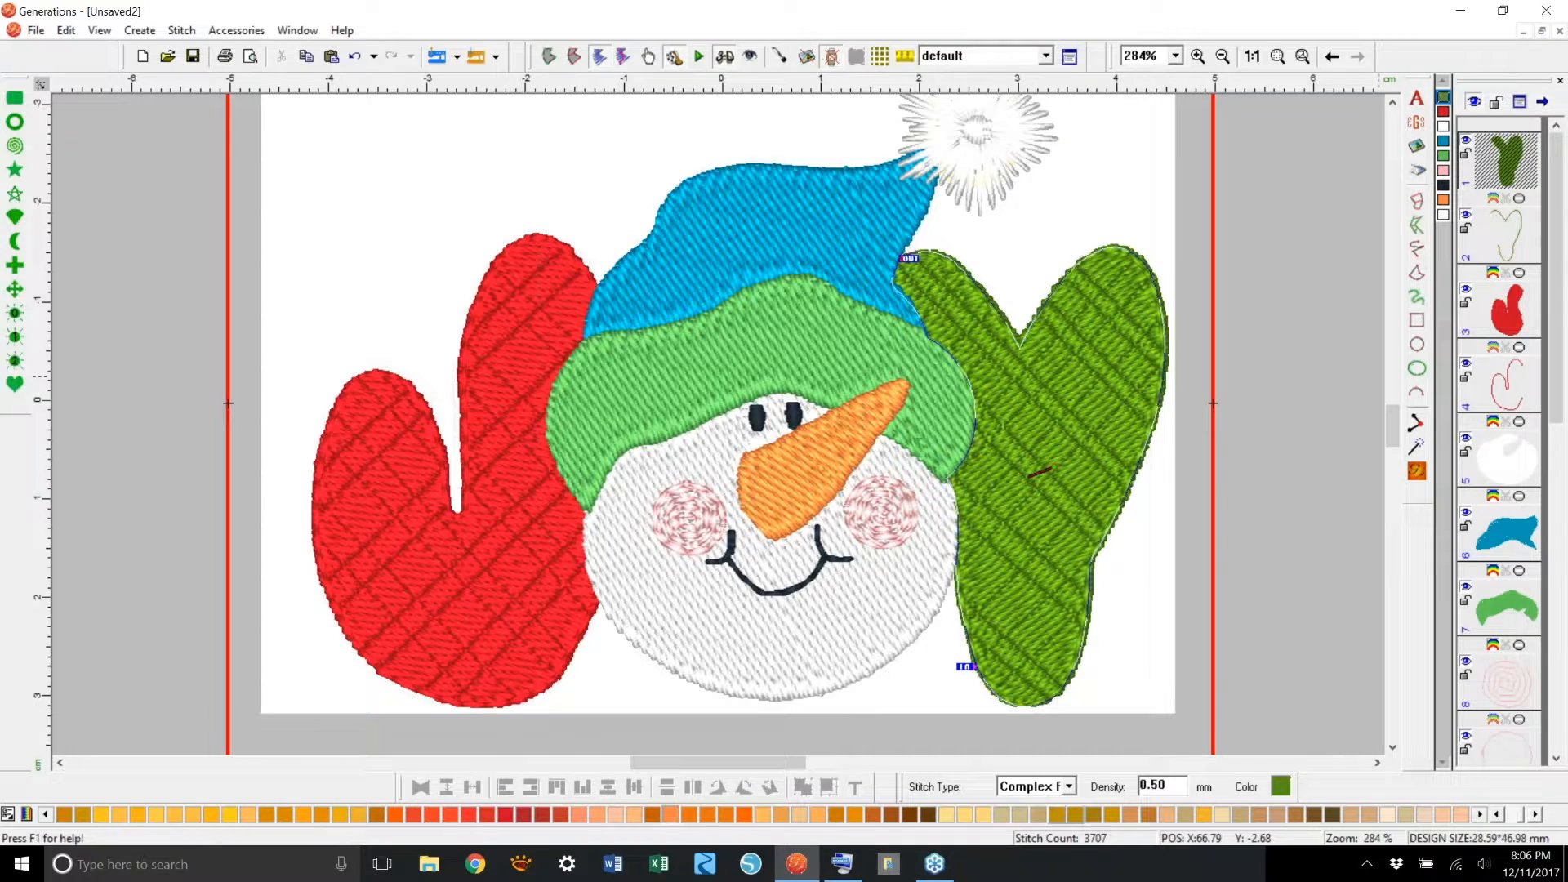
pyautogui.click(622, 56)
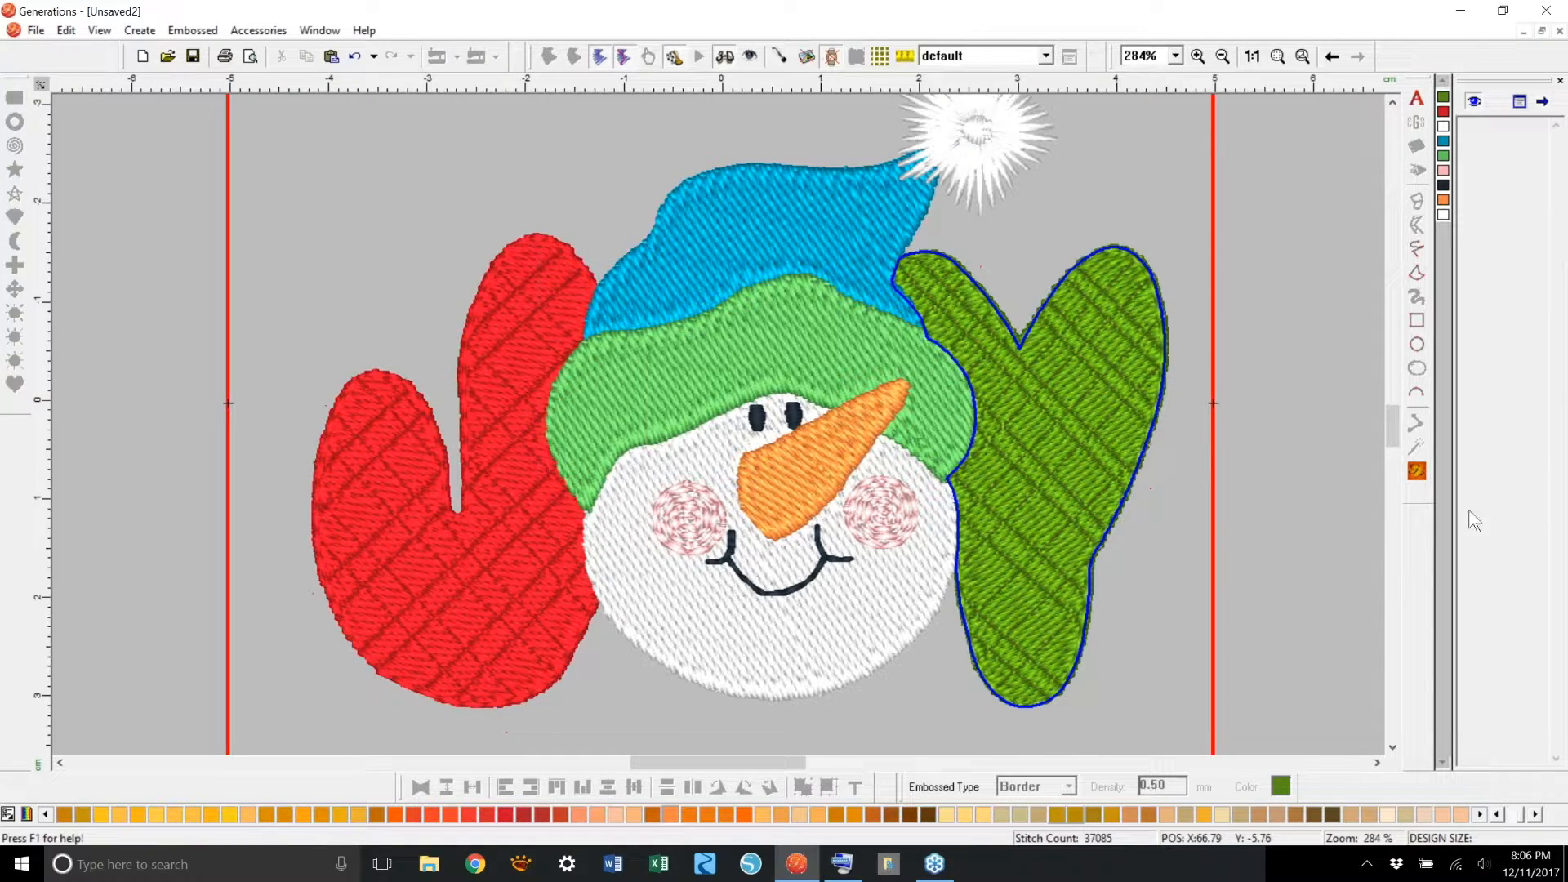
pyautogui.click(1418, 472)
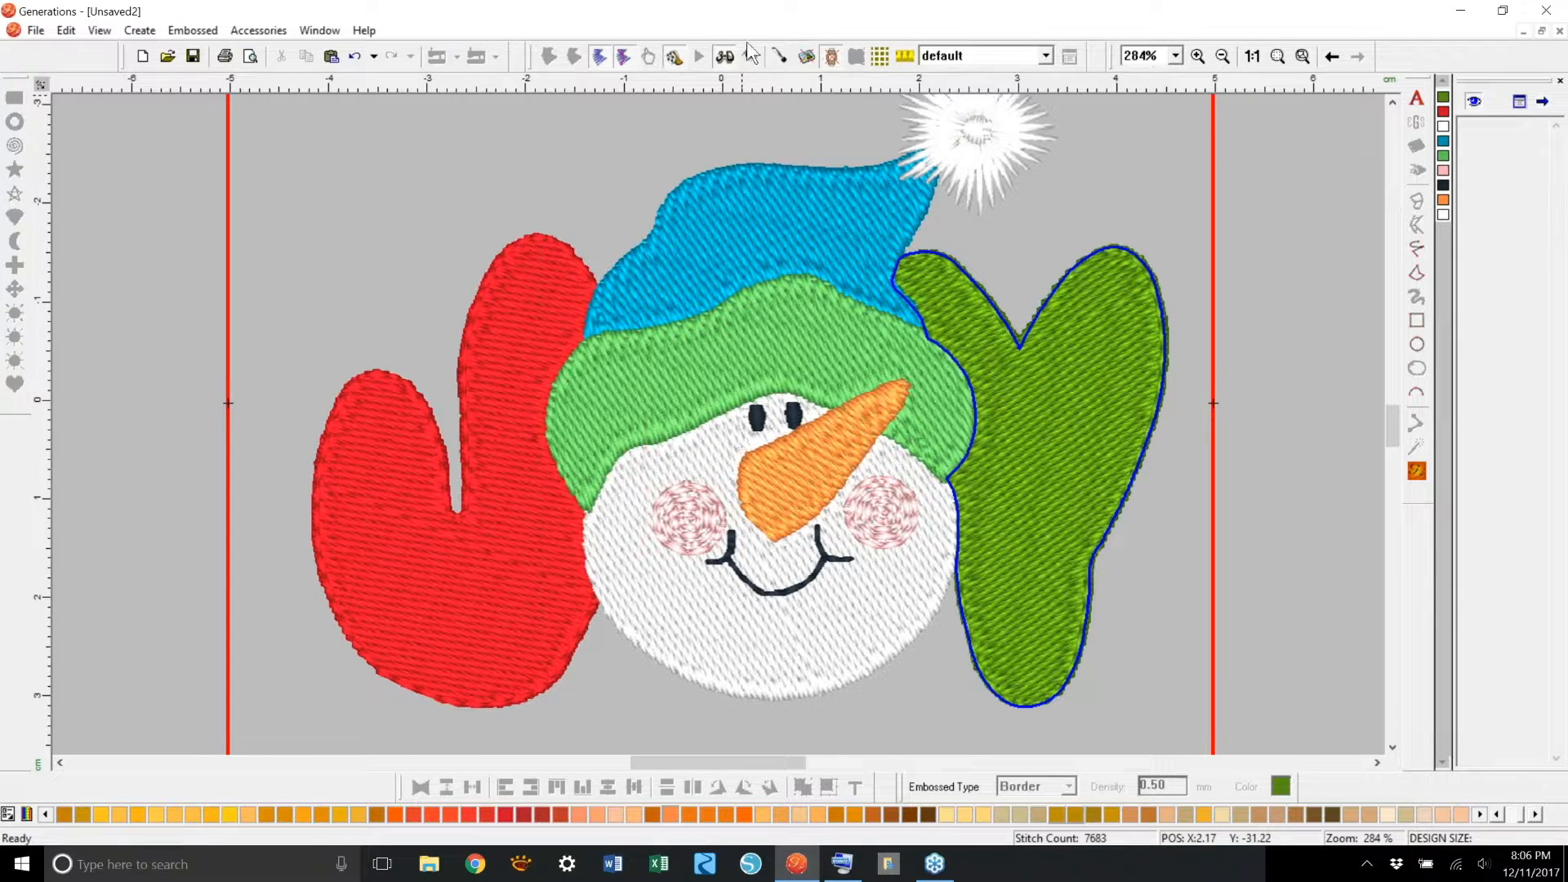
# Step: Leave embossing mode, regenerate all stitches and show the design in realistic stitch view
pyautogui.click(725, 57)
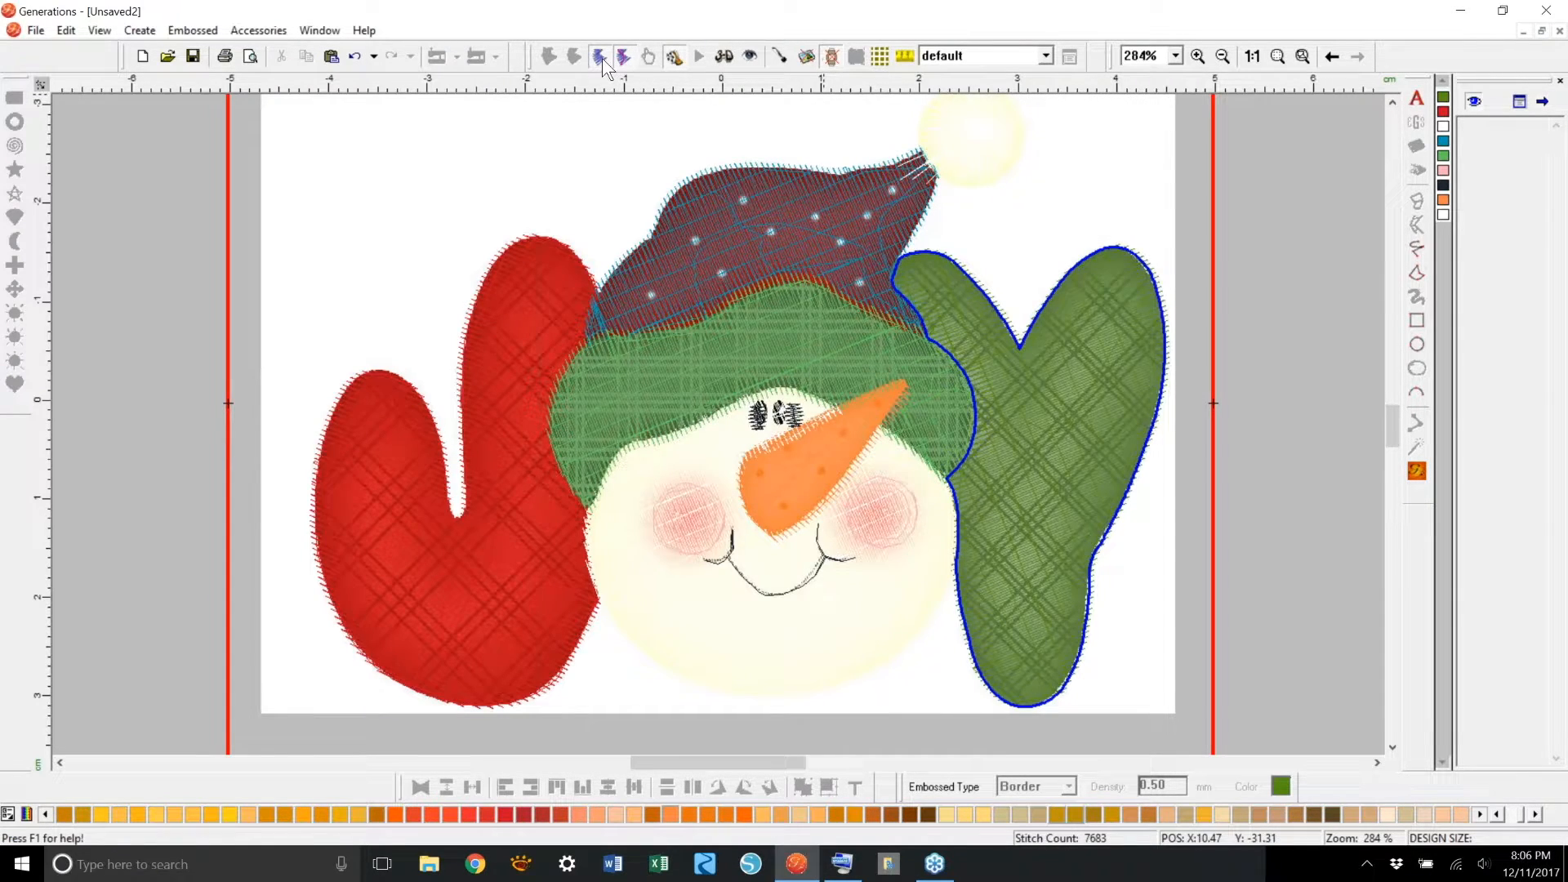
pyautogui.click(622, 57)
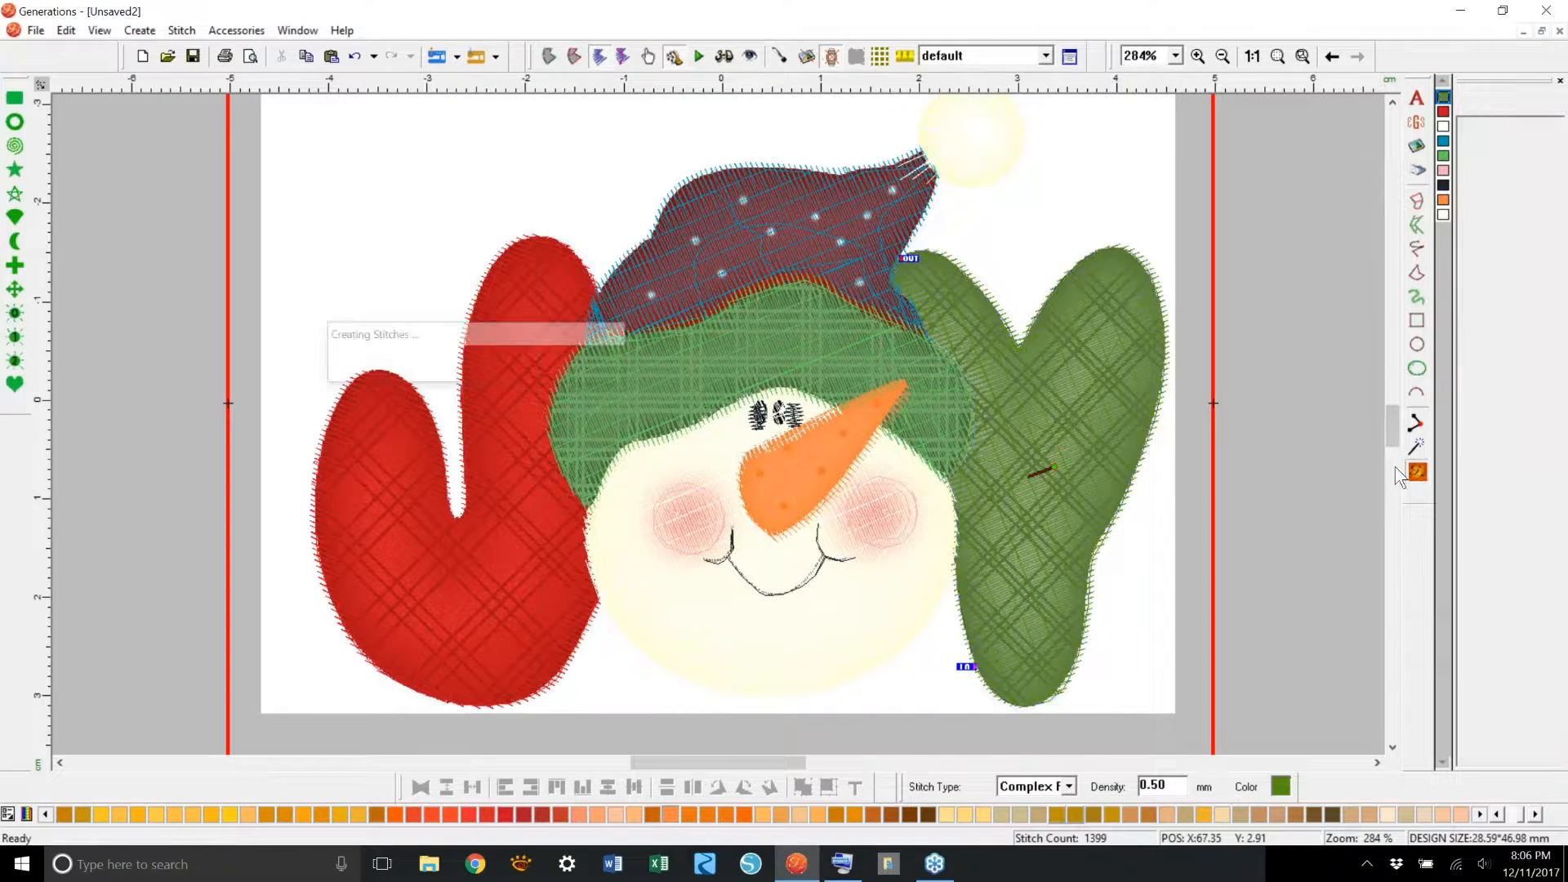
pyautogui.click(1270, 453)
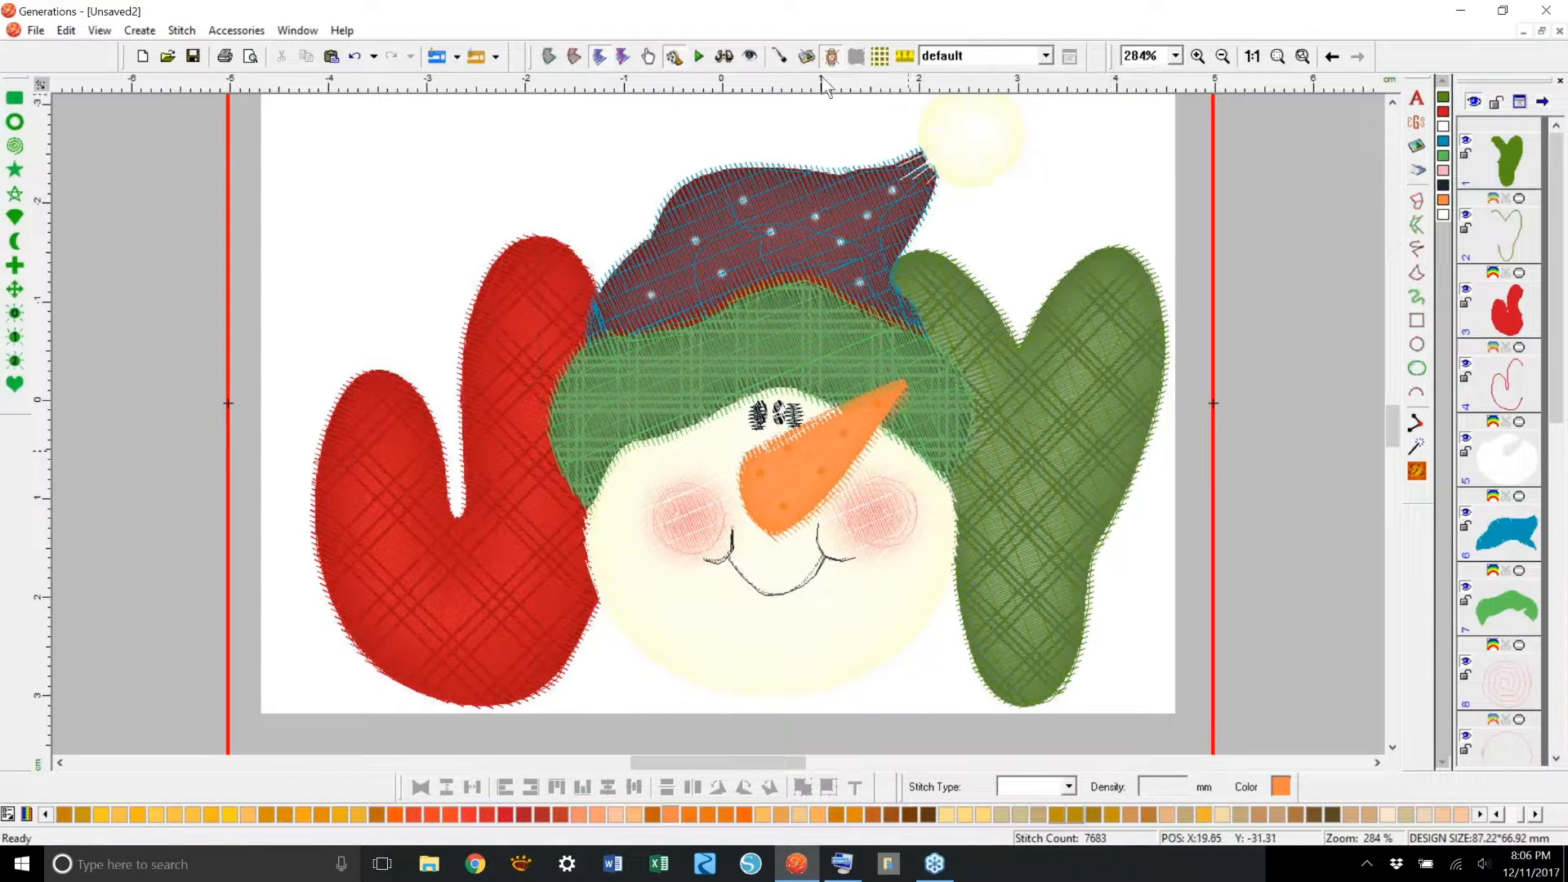
pyautogui.click(725, 57)
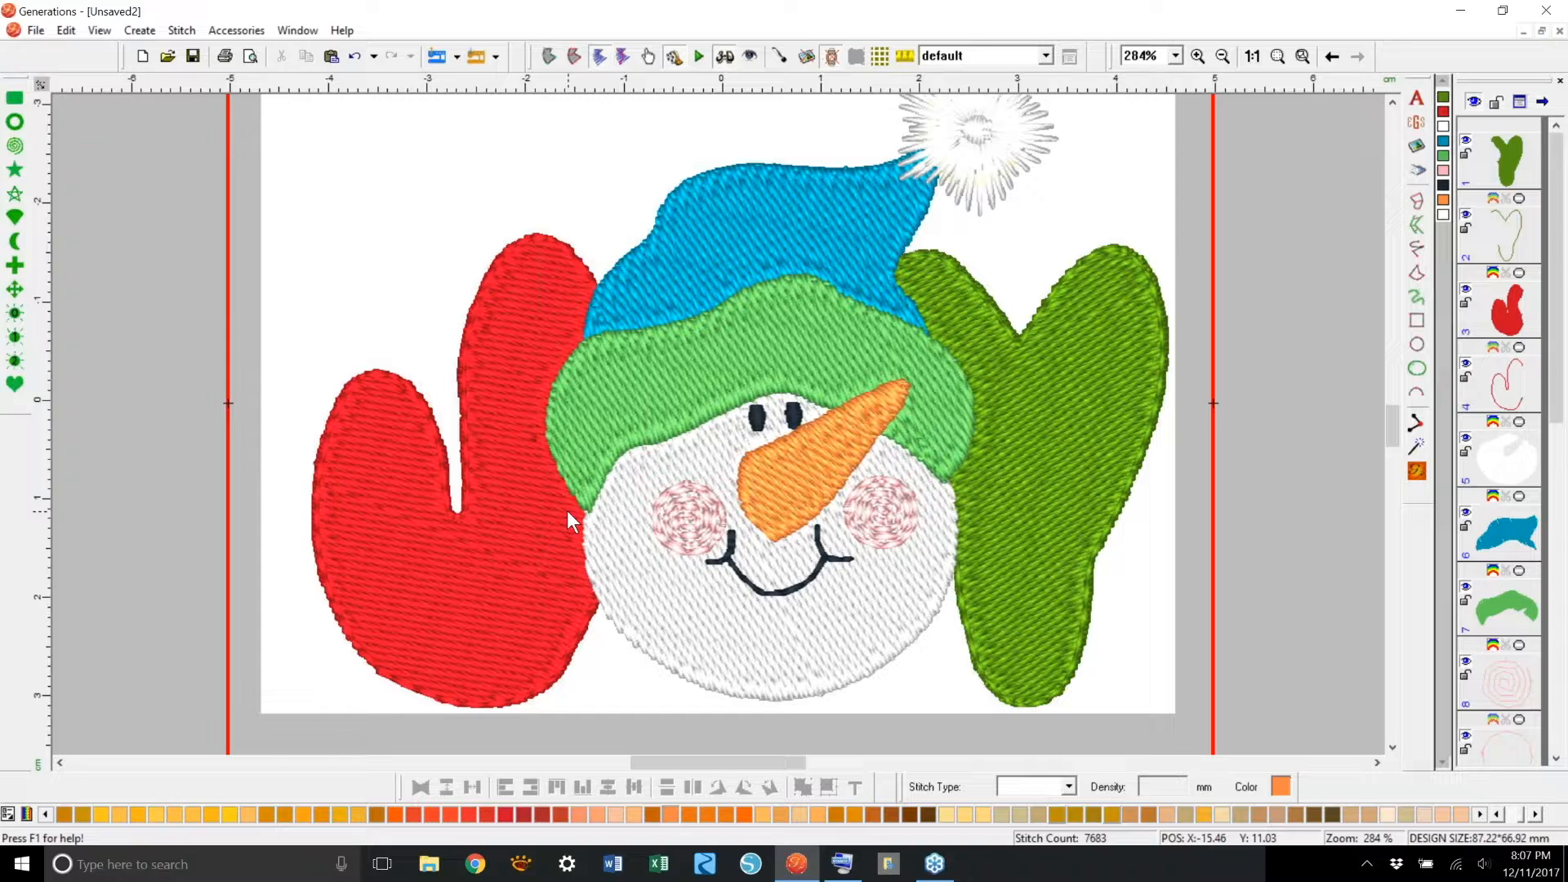
pyautogui.click(1252, 56)
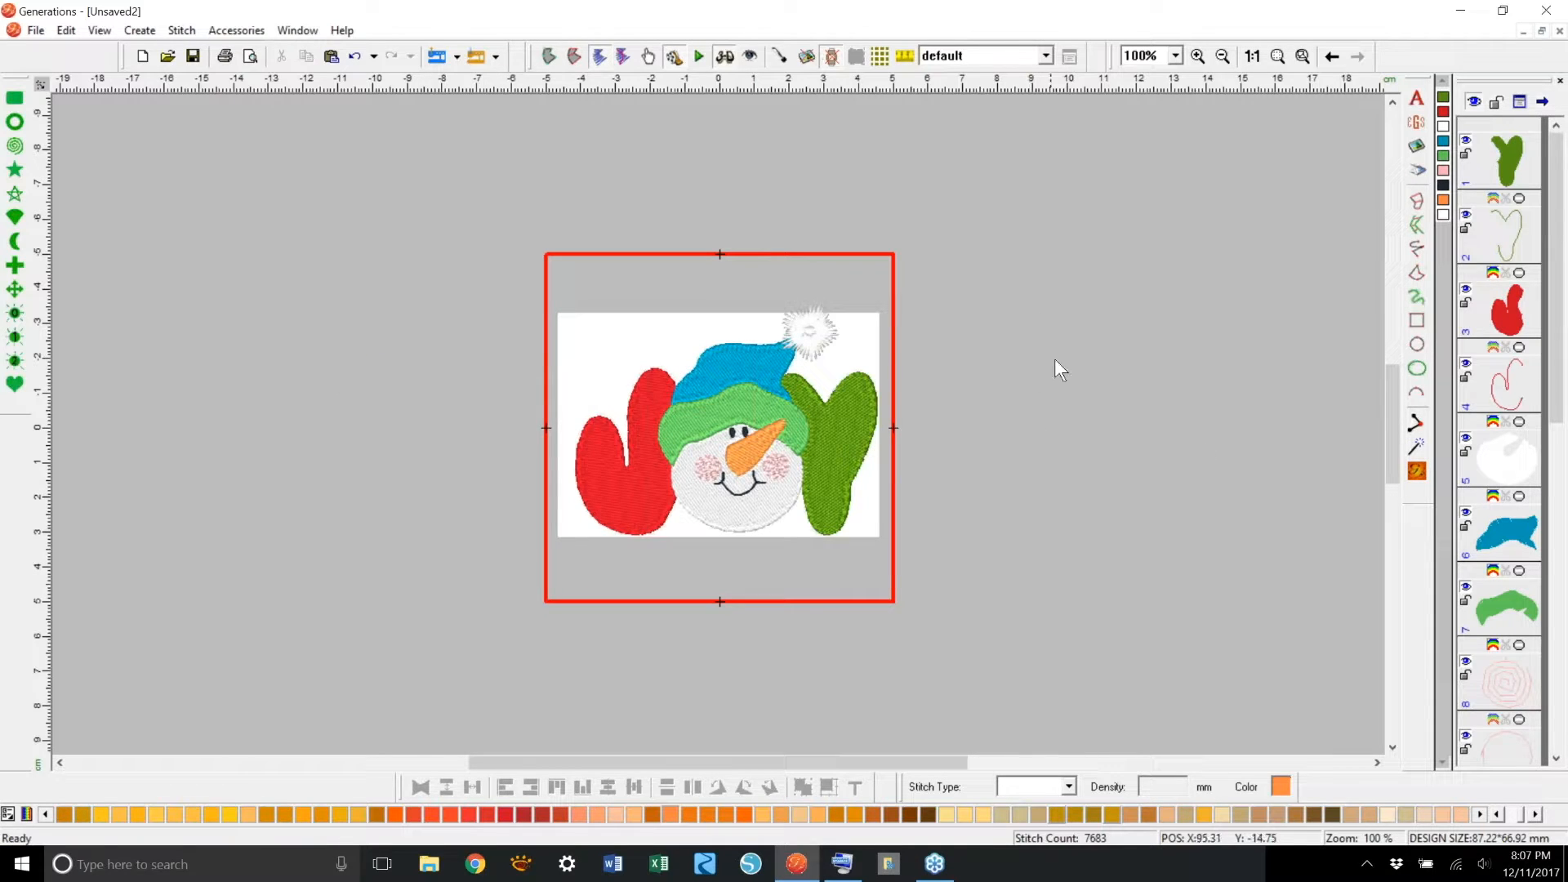
# Step: Start saving the design and choose the AA-Gen Stuff folder inside AAA-YCD-Webinars-Working on data (D:)
pyautogui.click(193, 56)
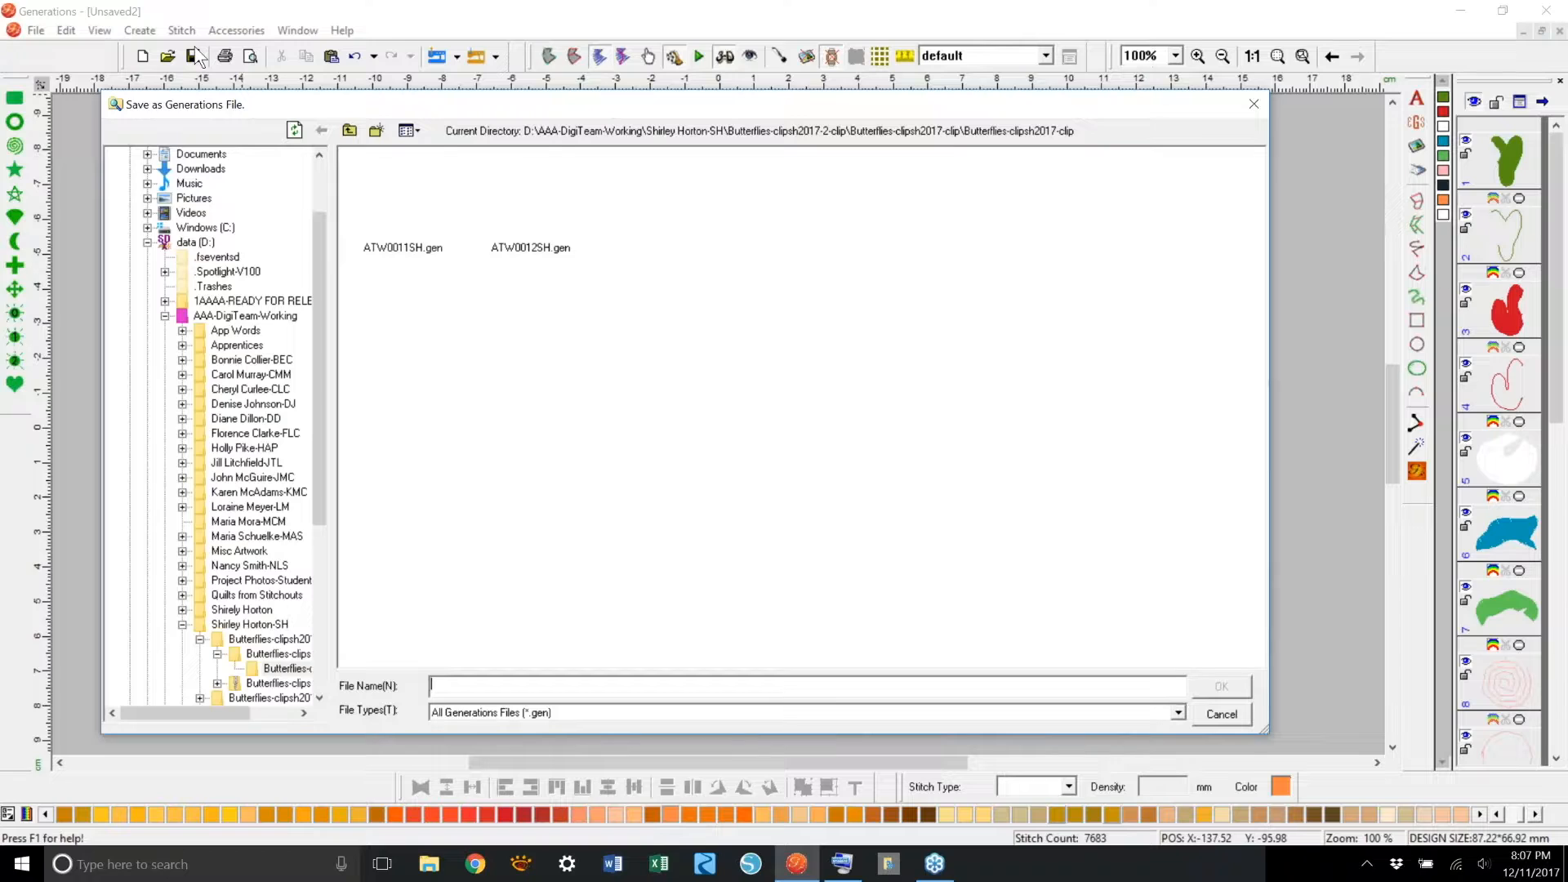
pyautogui.click(183, 625)
pyautogui.doubleClick(245, 316)
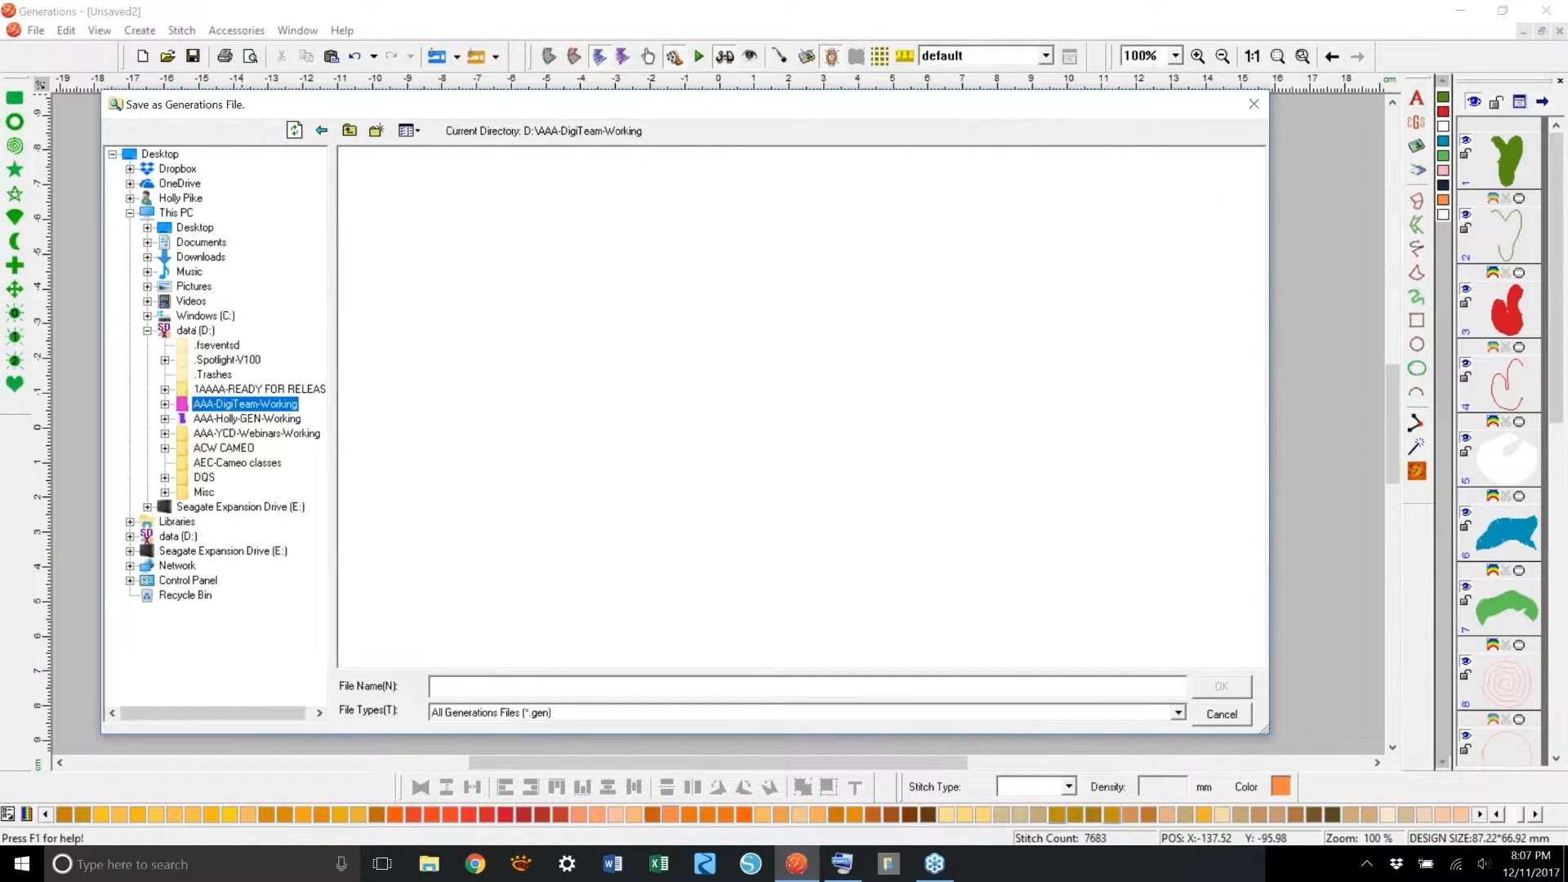
pyautogui.click(249, 433)
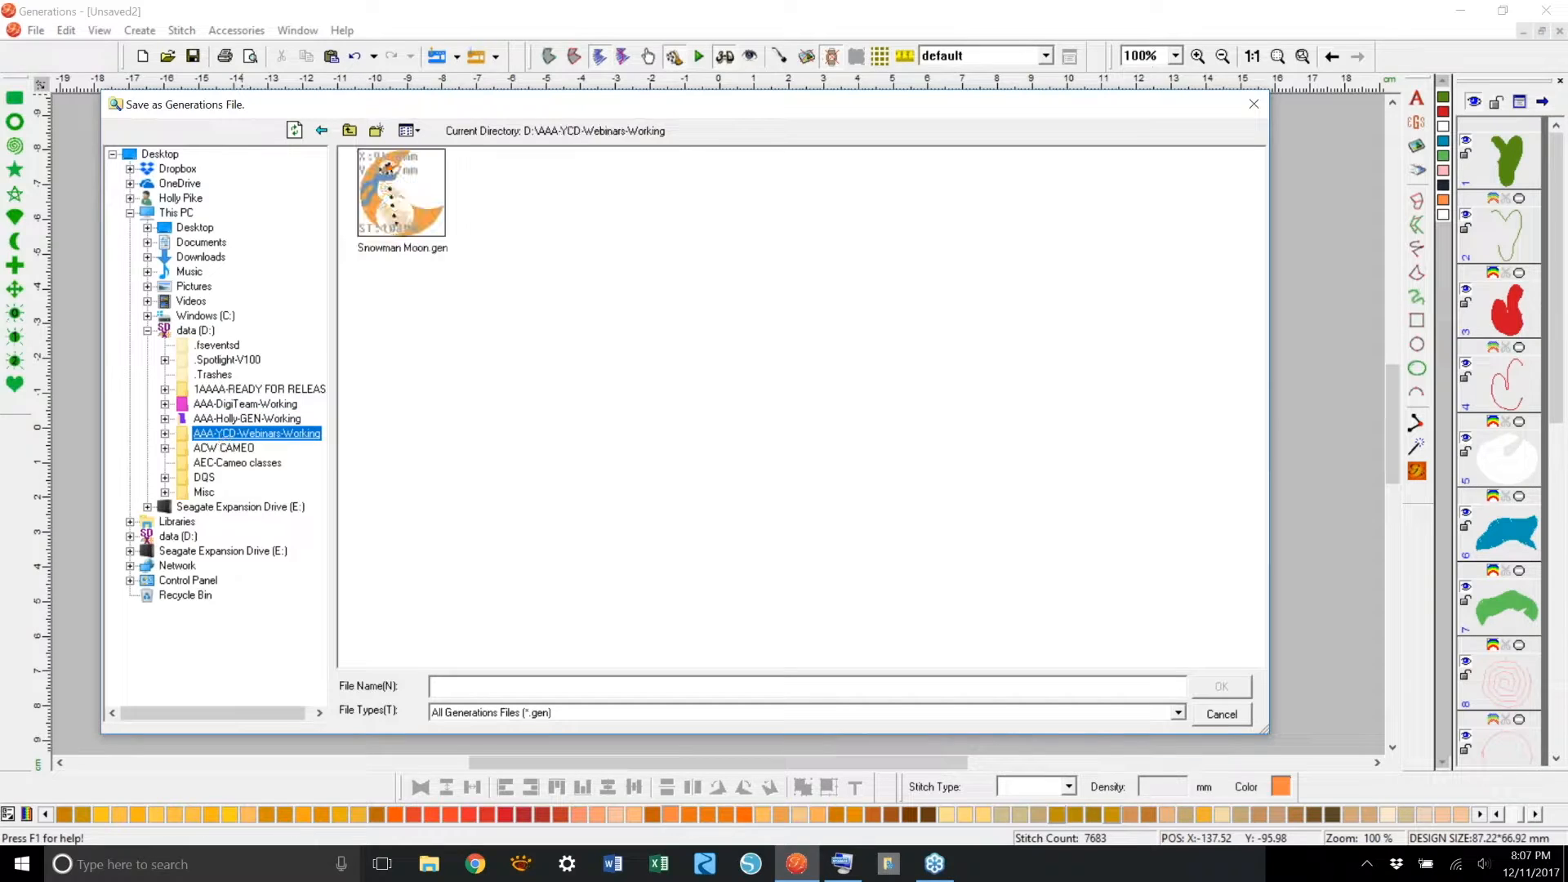
pyautogui.click(165, 434)
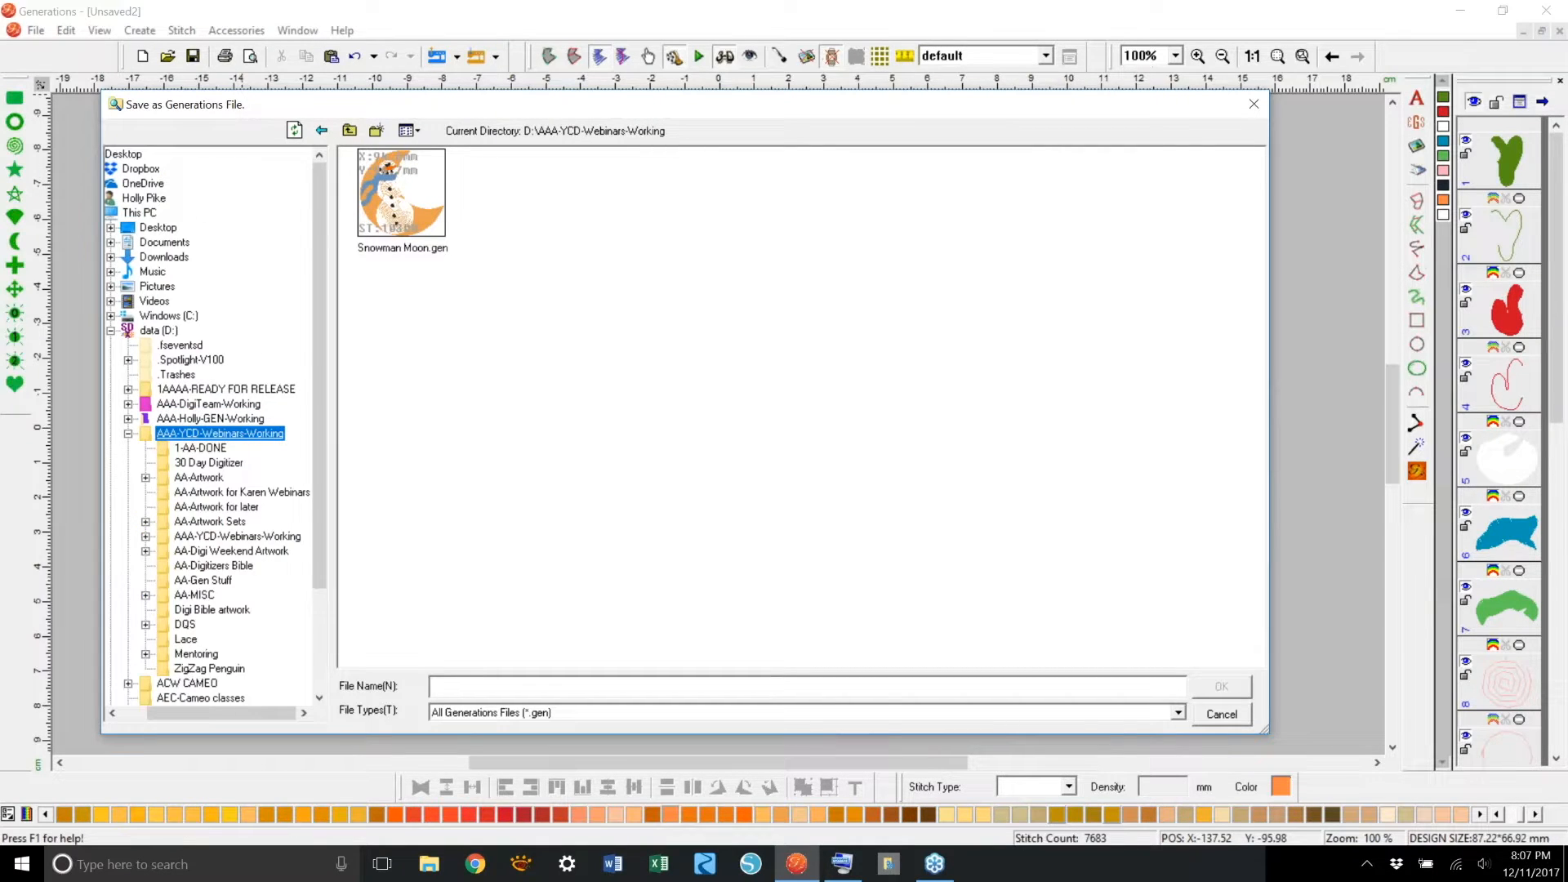
pyautogui.click(229, 583)
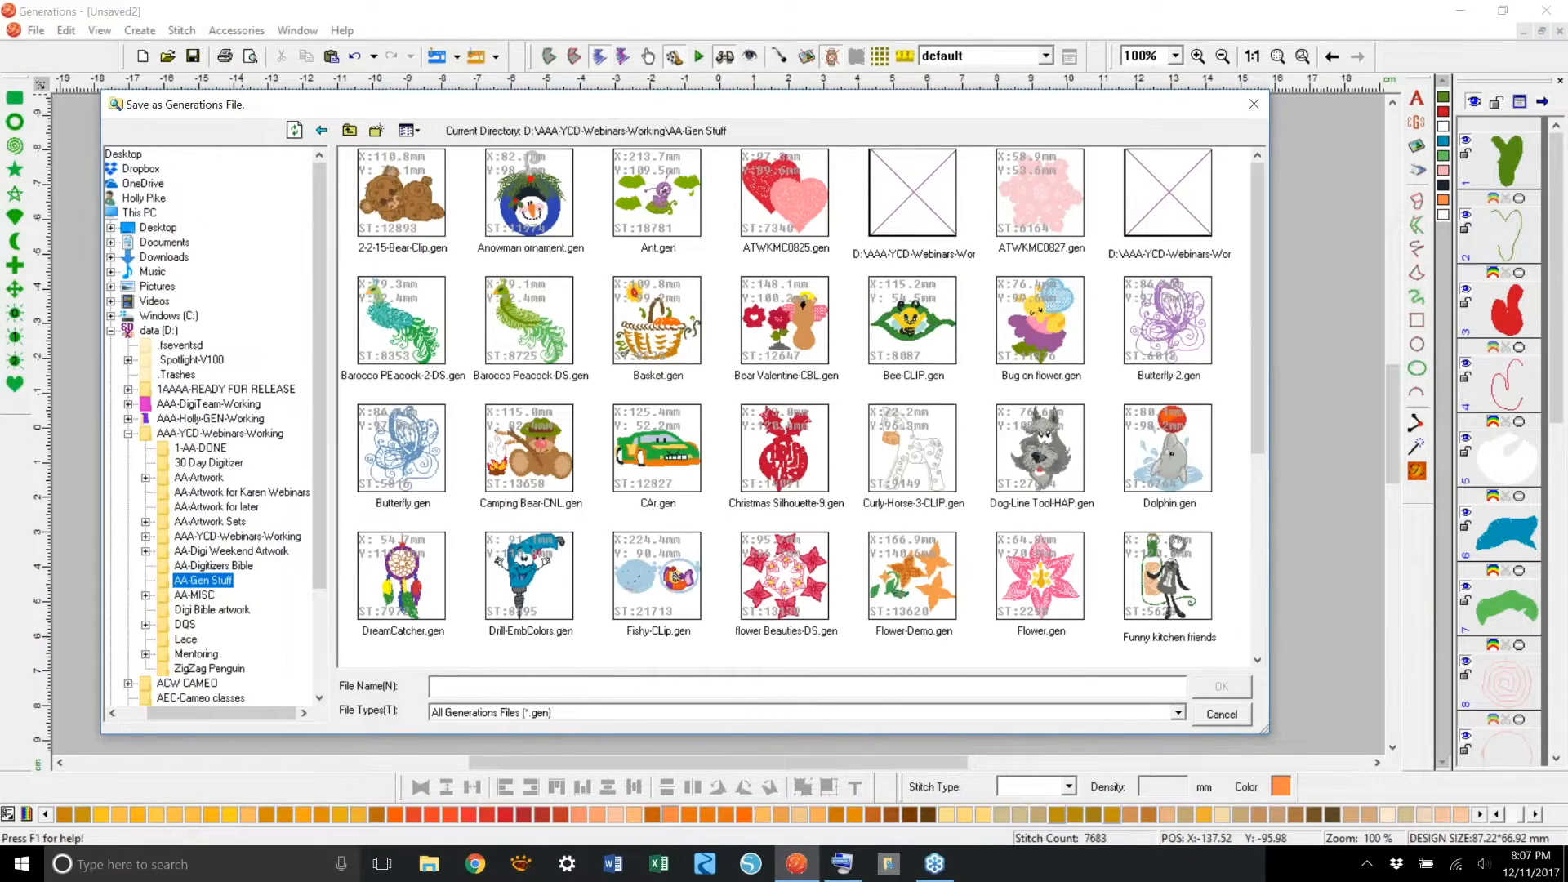
# Step: Name the design file joy snowman and save it as a Generations file
pyautogui.click(520, 690)
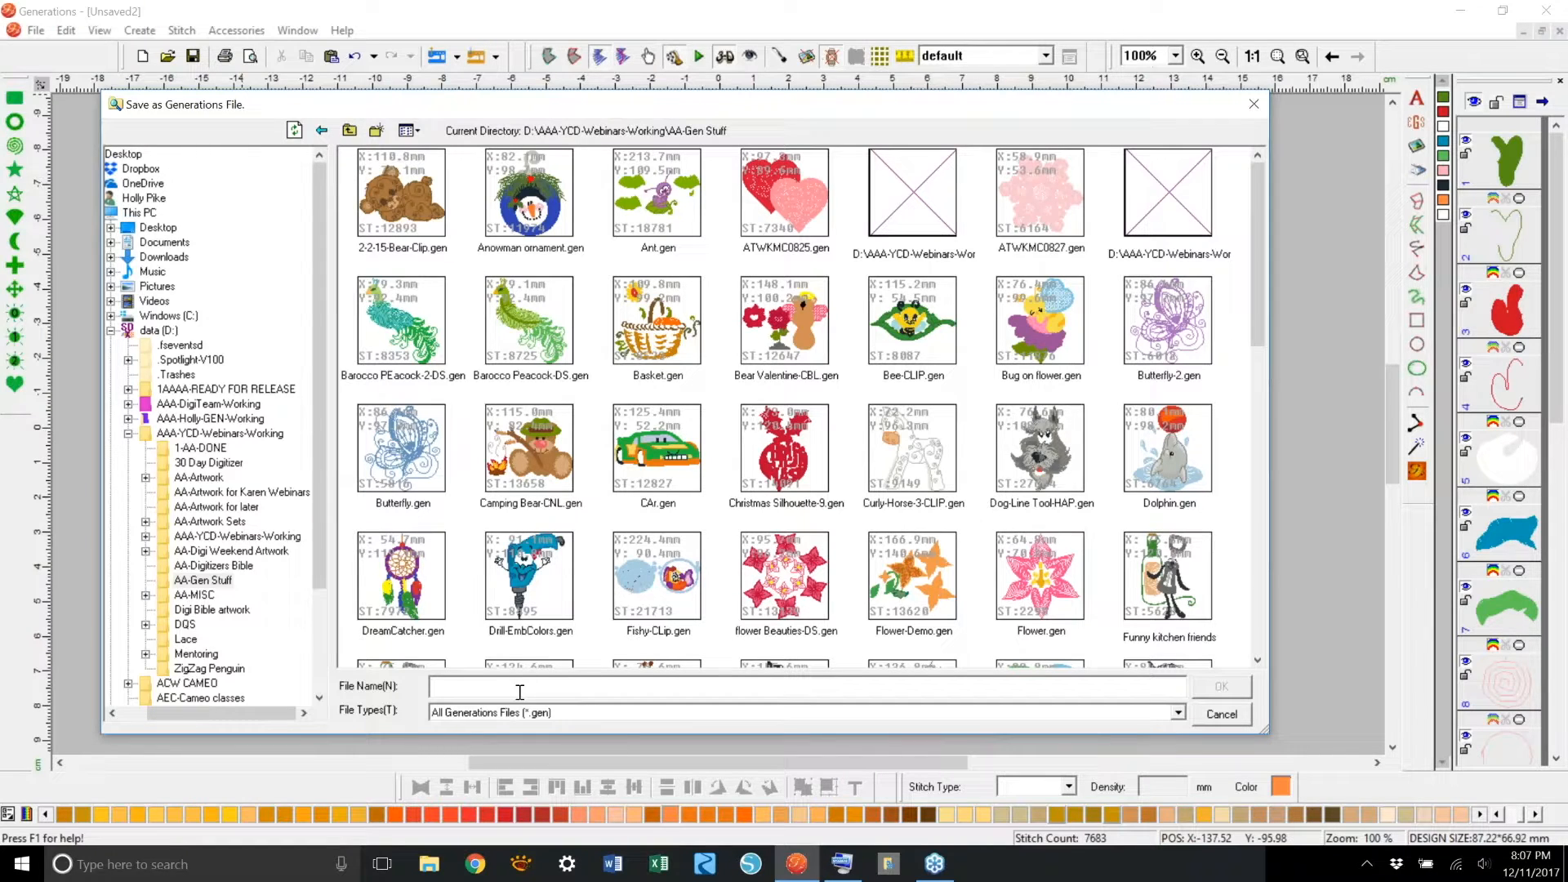
pyautogui.write('joy snoman')
pyautogui.press('BackSpace')
pyautogui.press('BackSpace')
pyautogui.press('BackSpace')
pyautogui.write('wman')
pyautogui.press('Return')
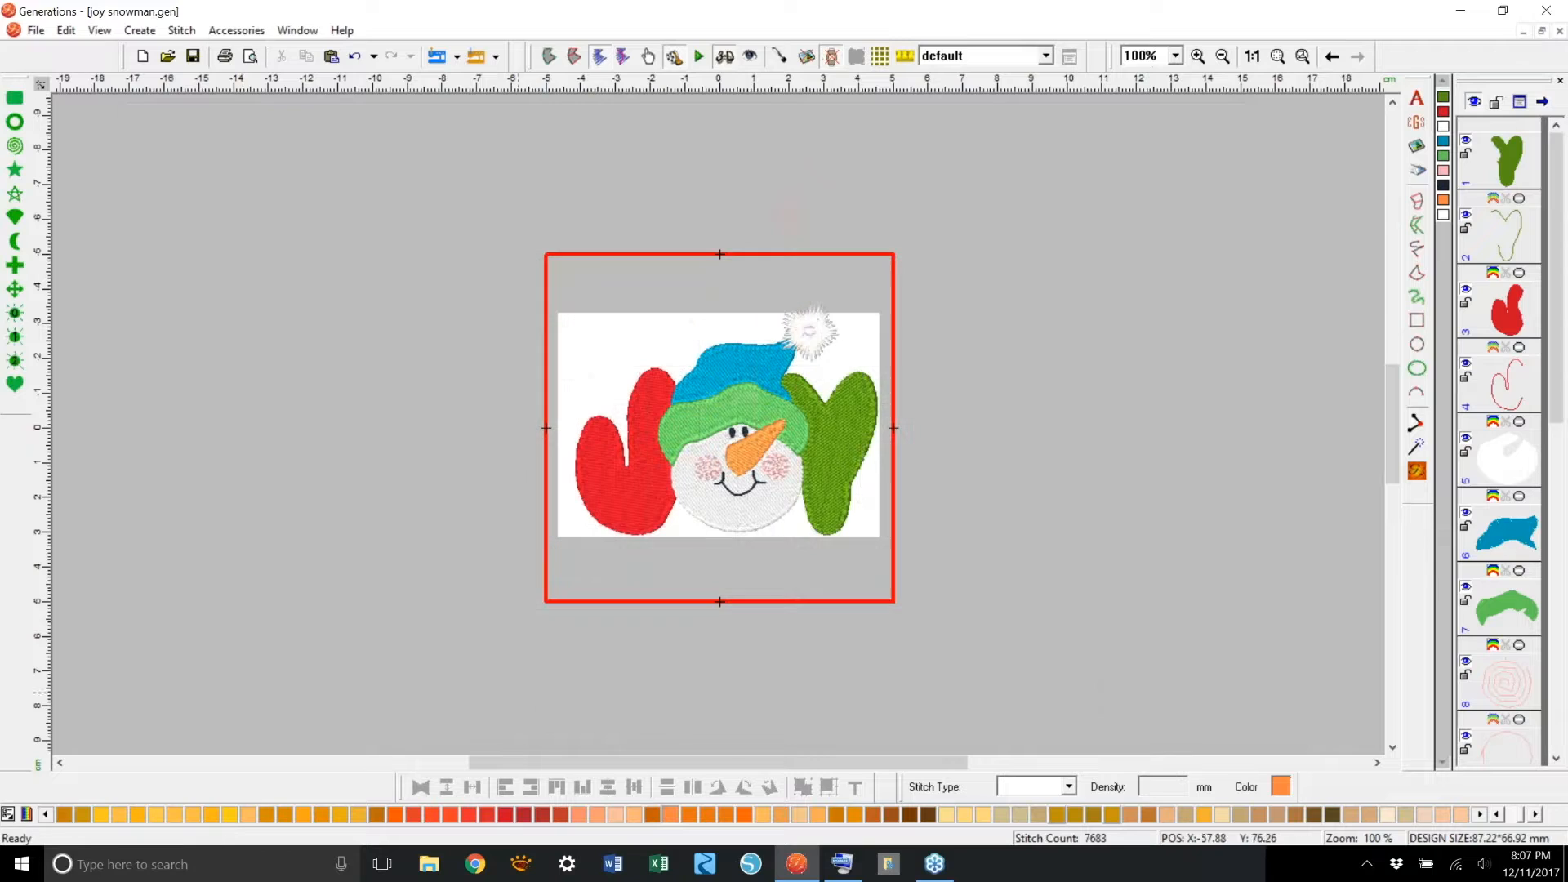
# Step: Browse the artwork images in the AAA-YCD-Webinars-Working folder without loading any graphic
pyautogui.click(1418, 147)
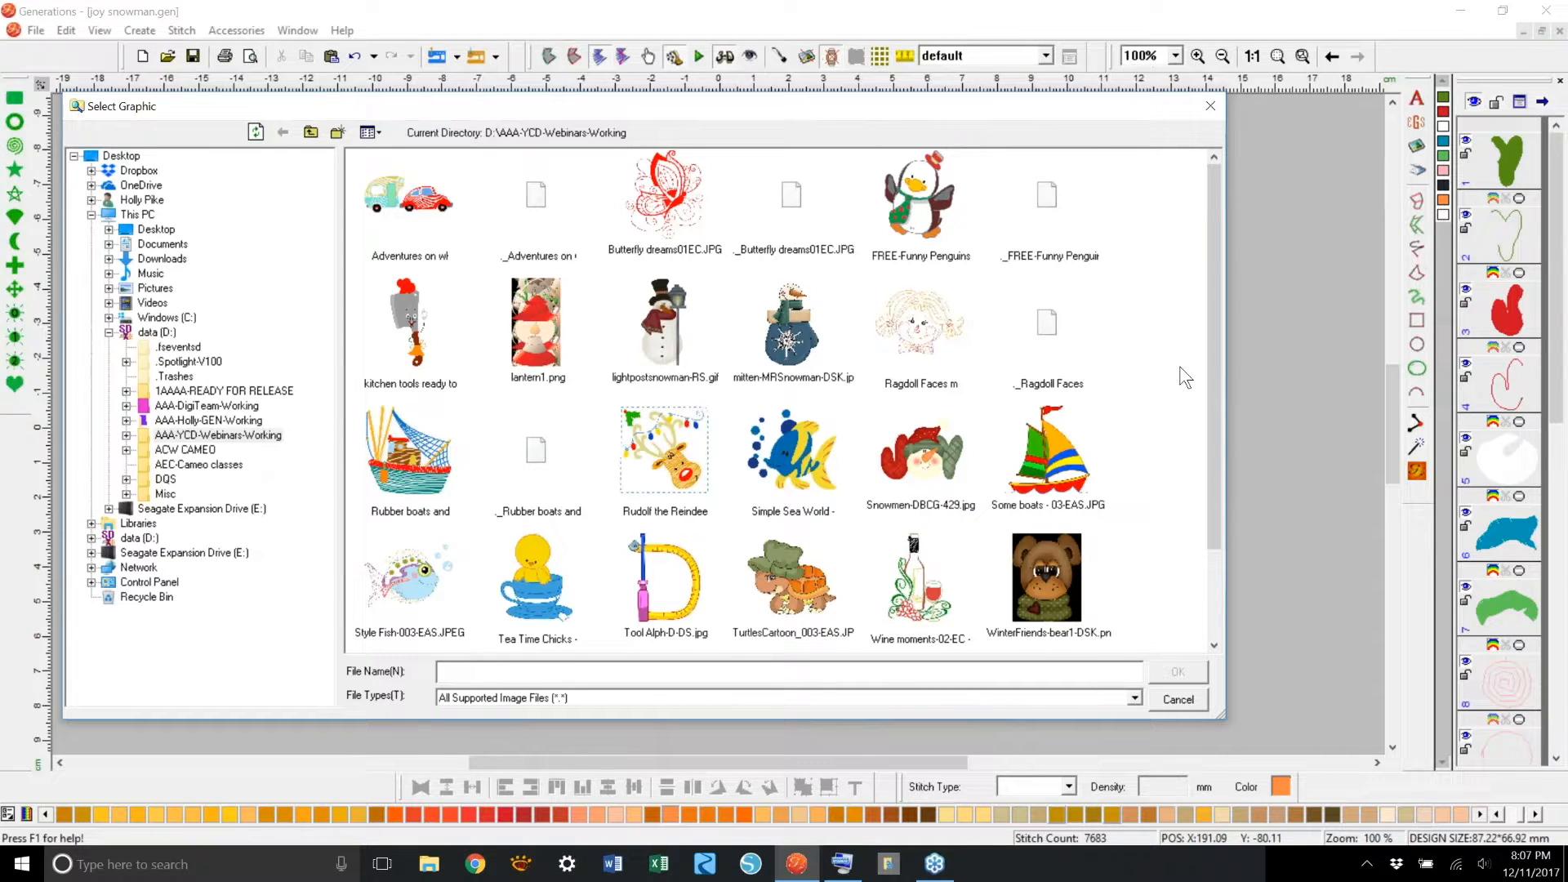
pyautogui.moveTo(1211, 394); pyautogui.dragTo(1247, 393)
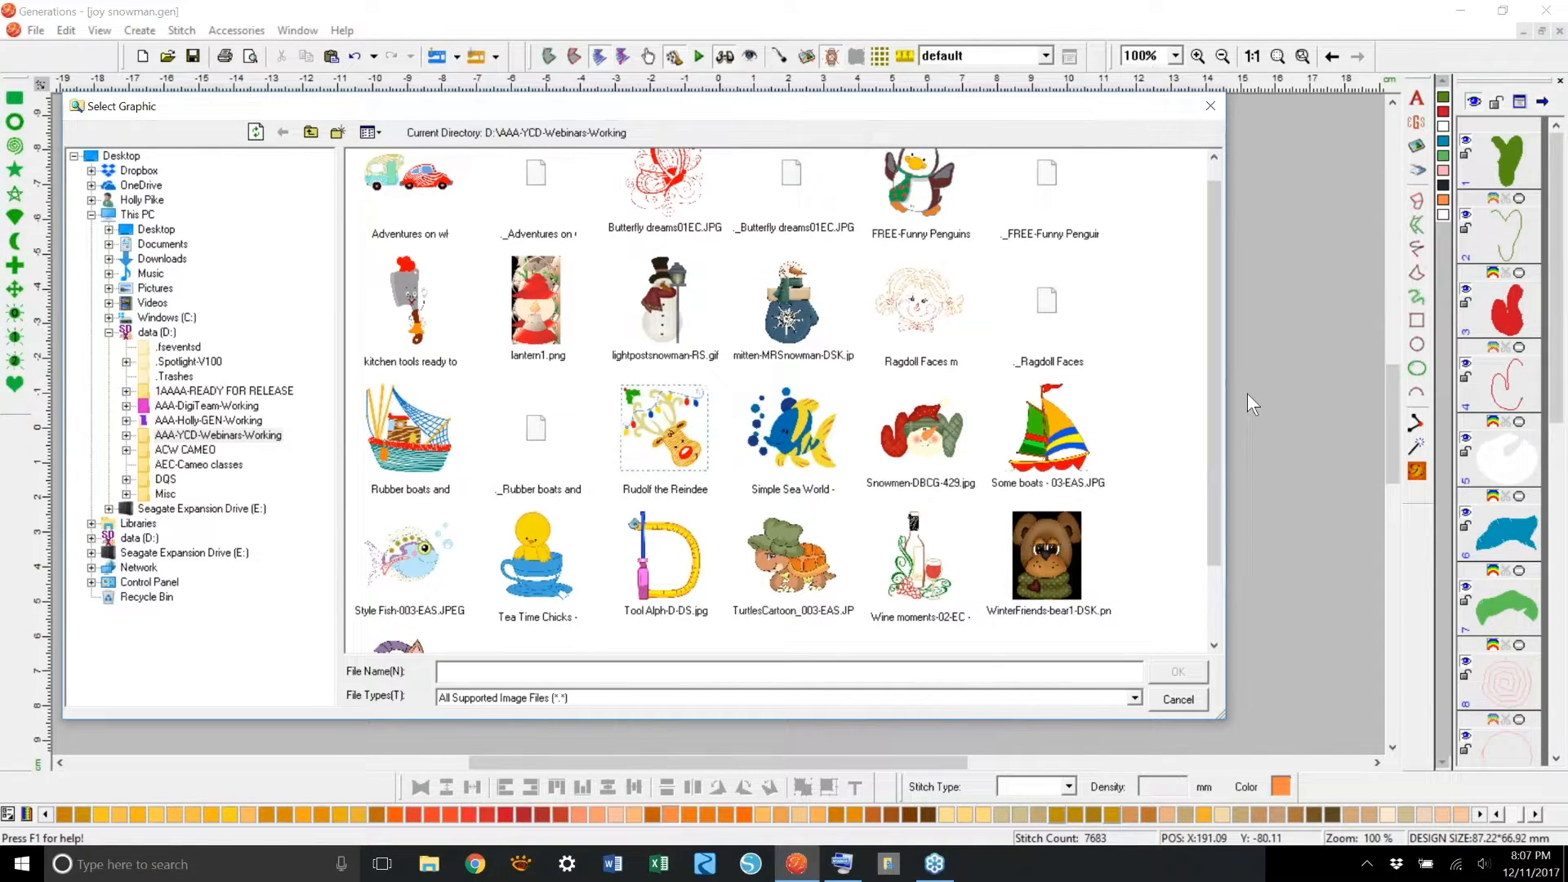
pyautogui.click(1174, 699)
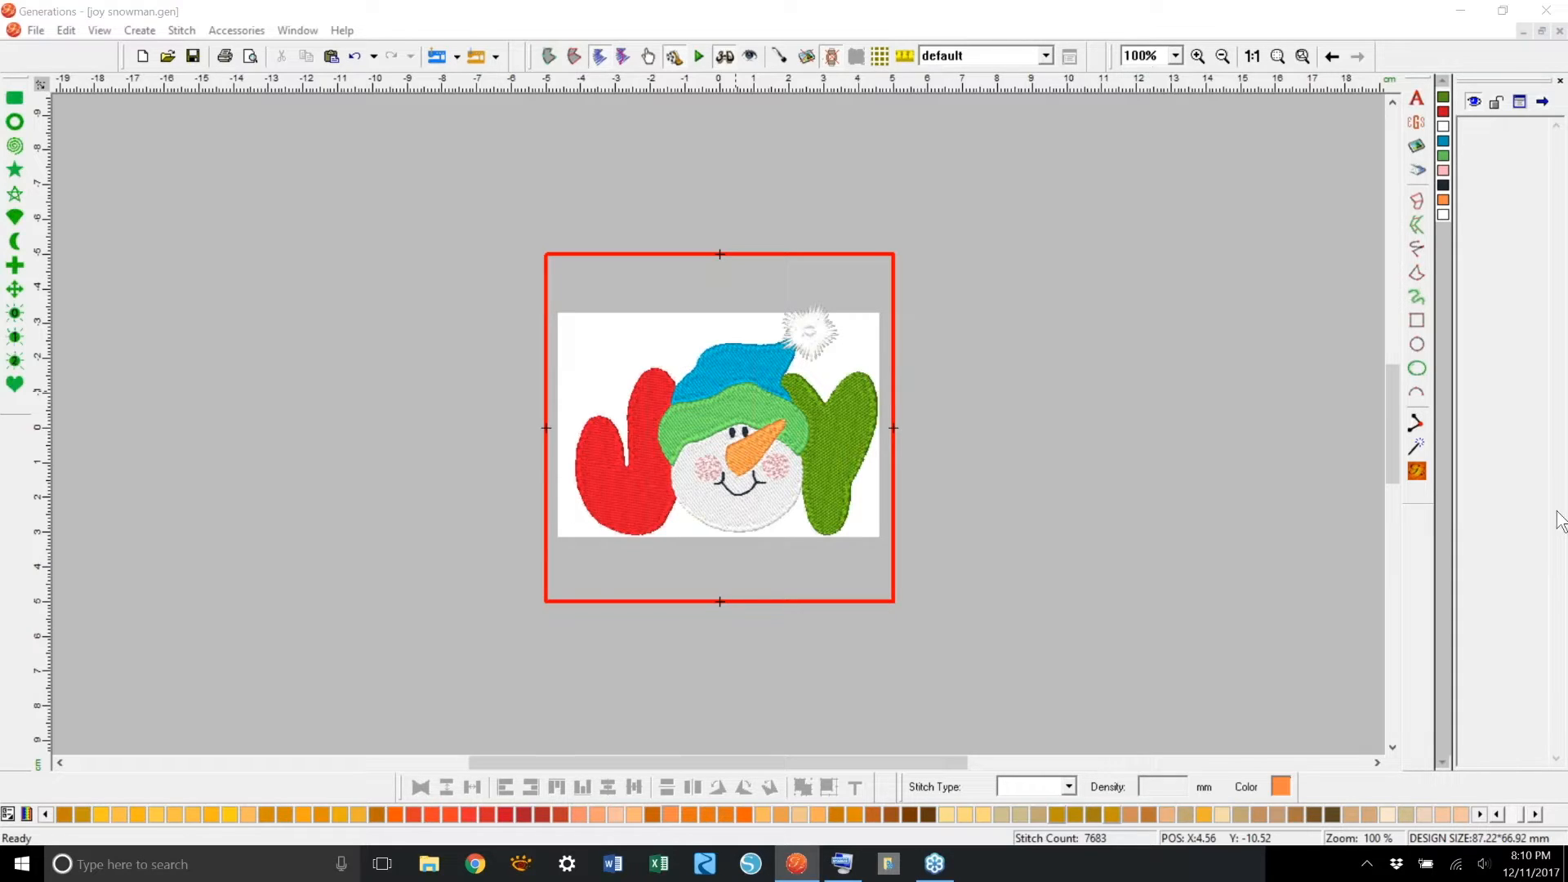
pyautogui.click(1263, 286)
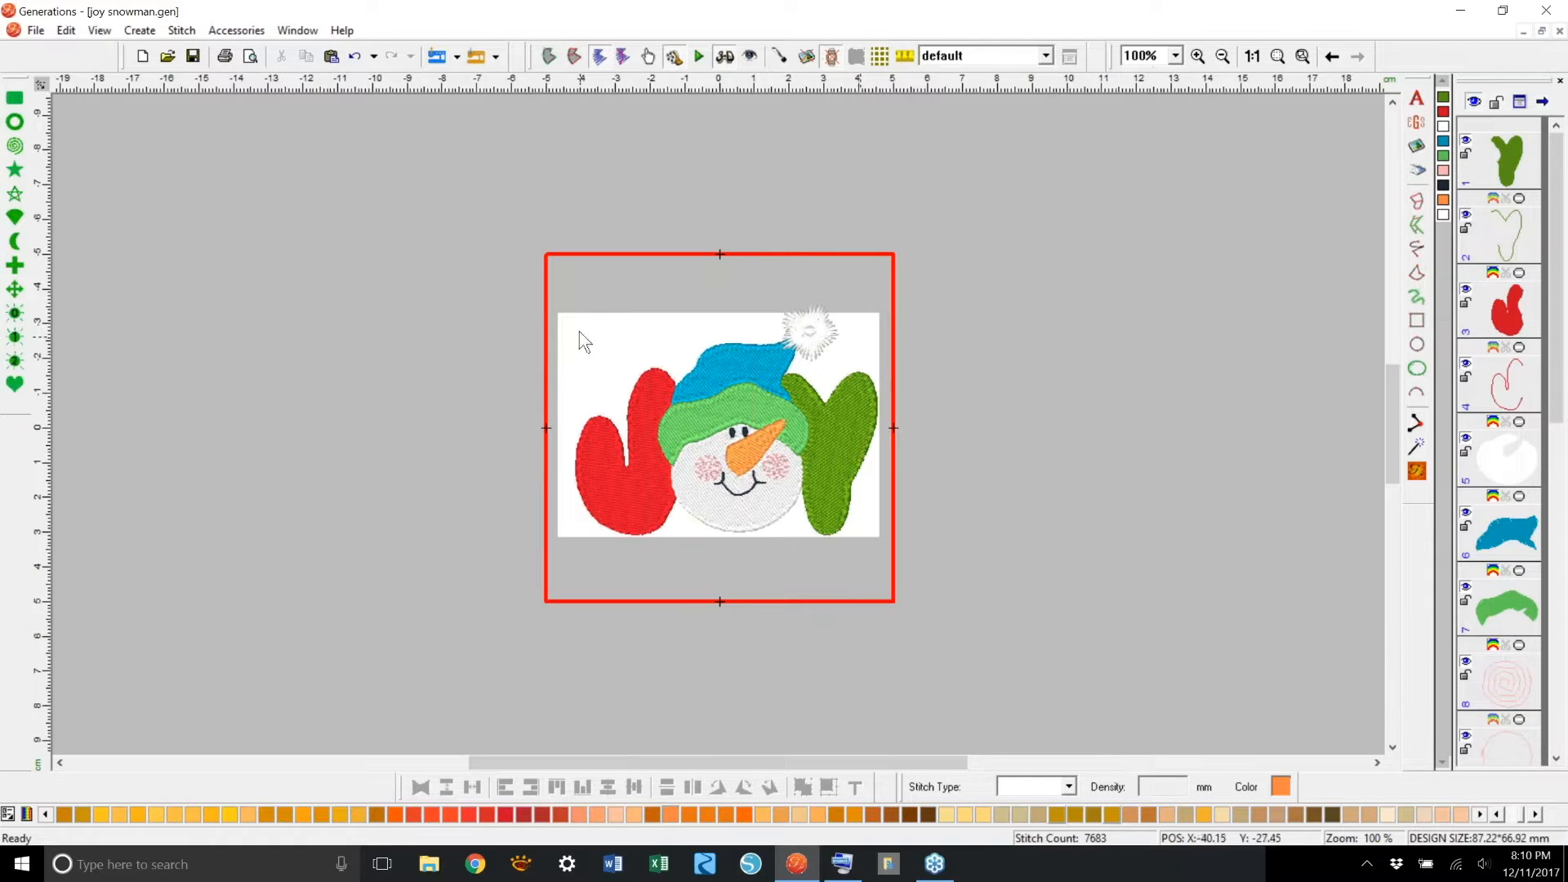
# Step: Hide and unlock the background artwork, and delete it from the design
pyautogui.click(808, 58)
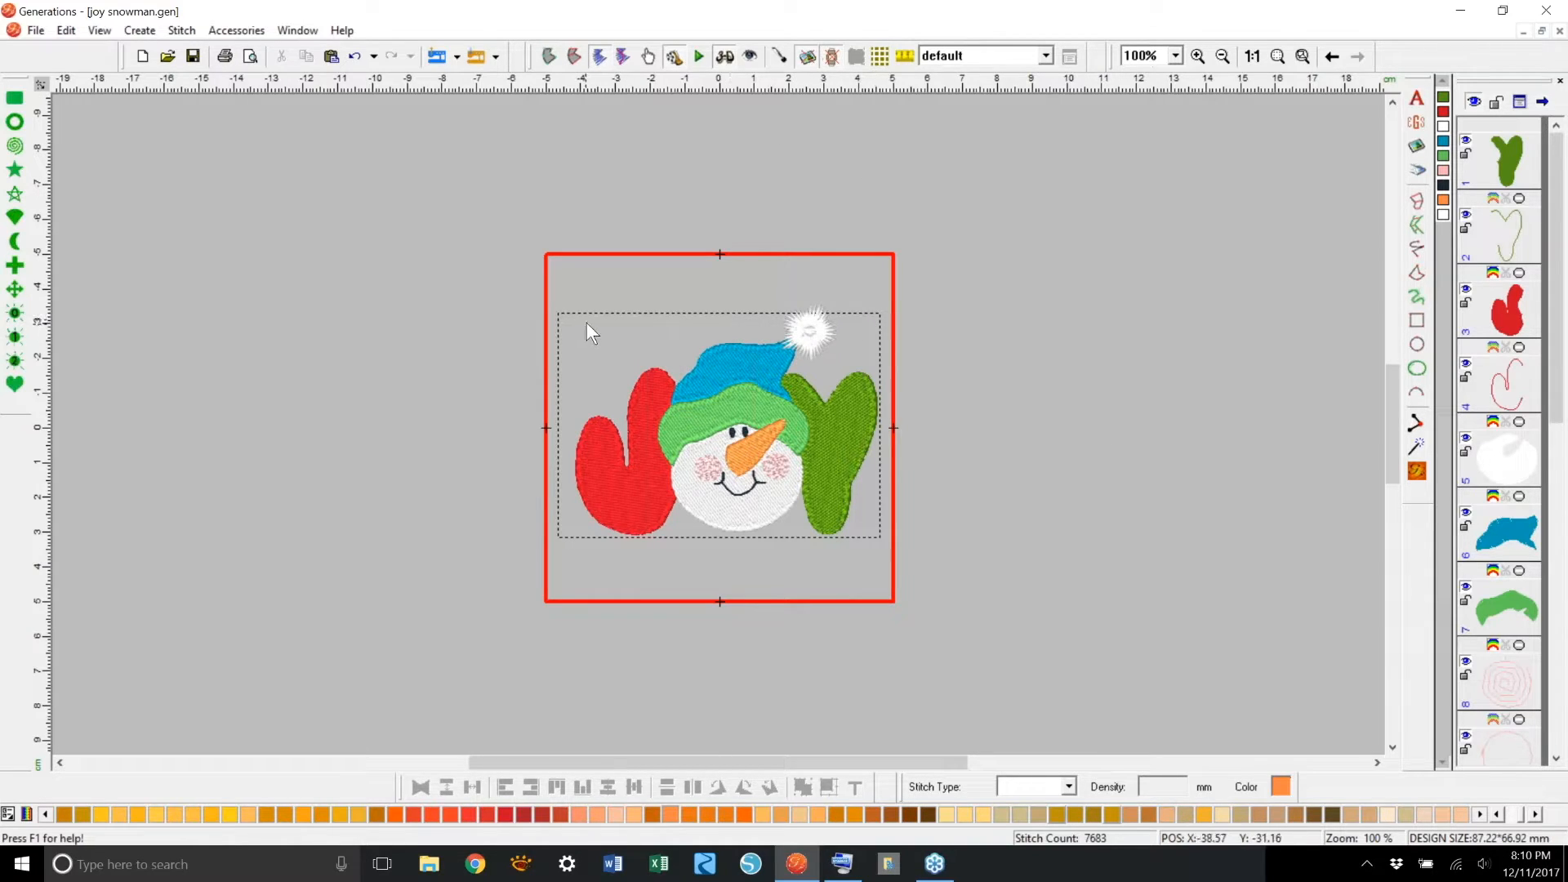
pyautogui.click(66, 31)
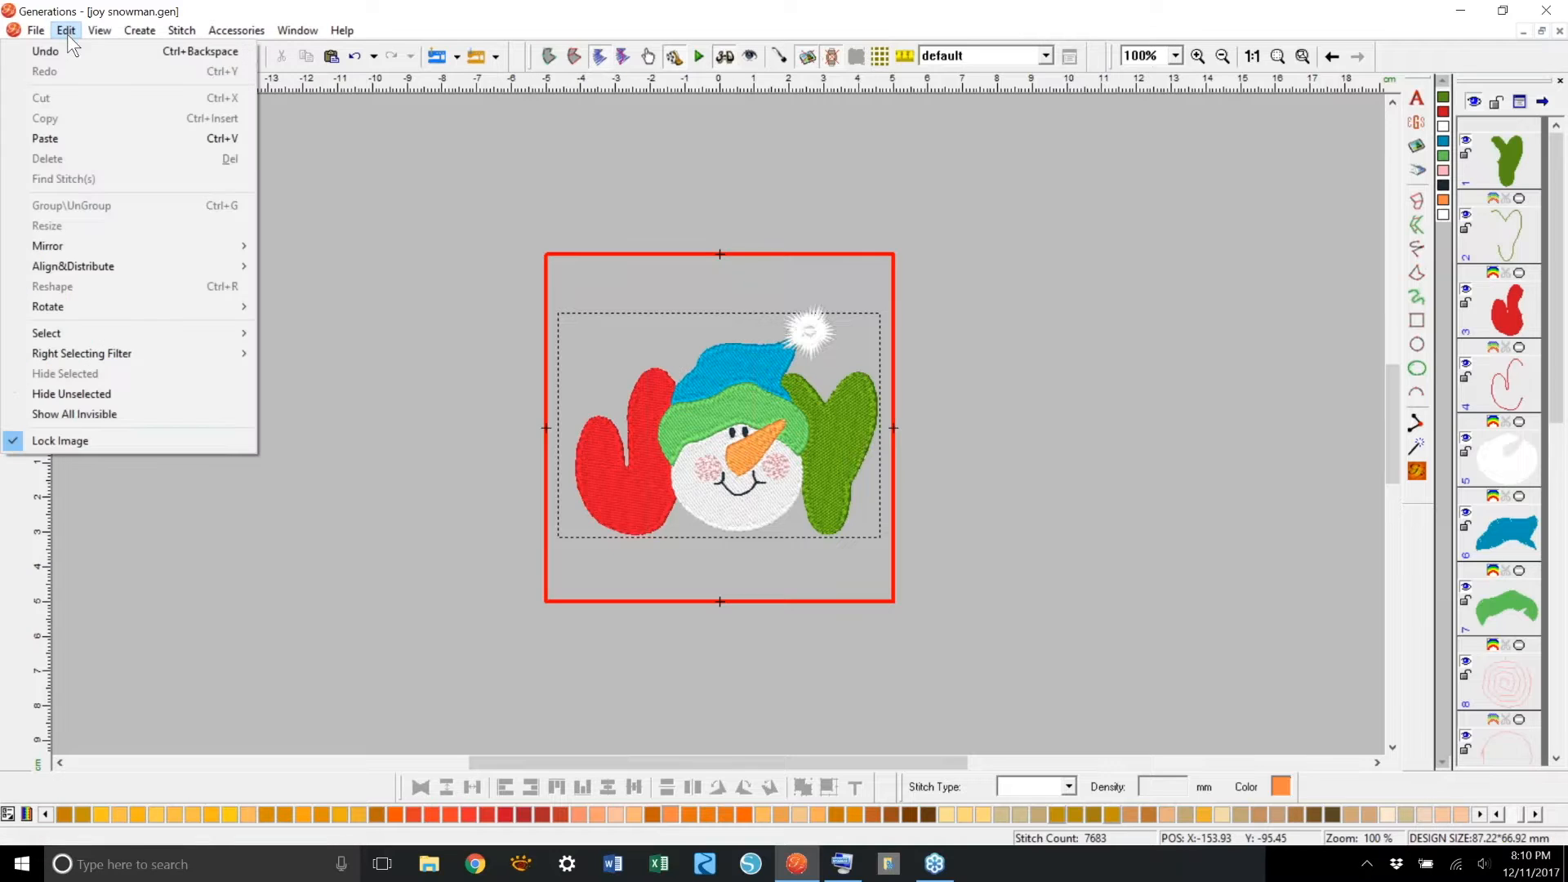
pyautogui.click(75, 440)
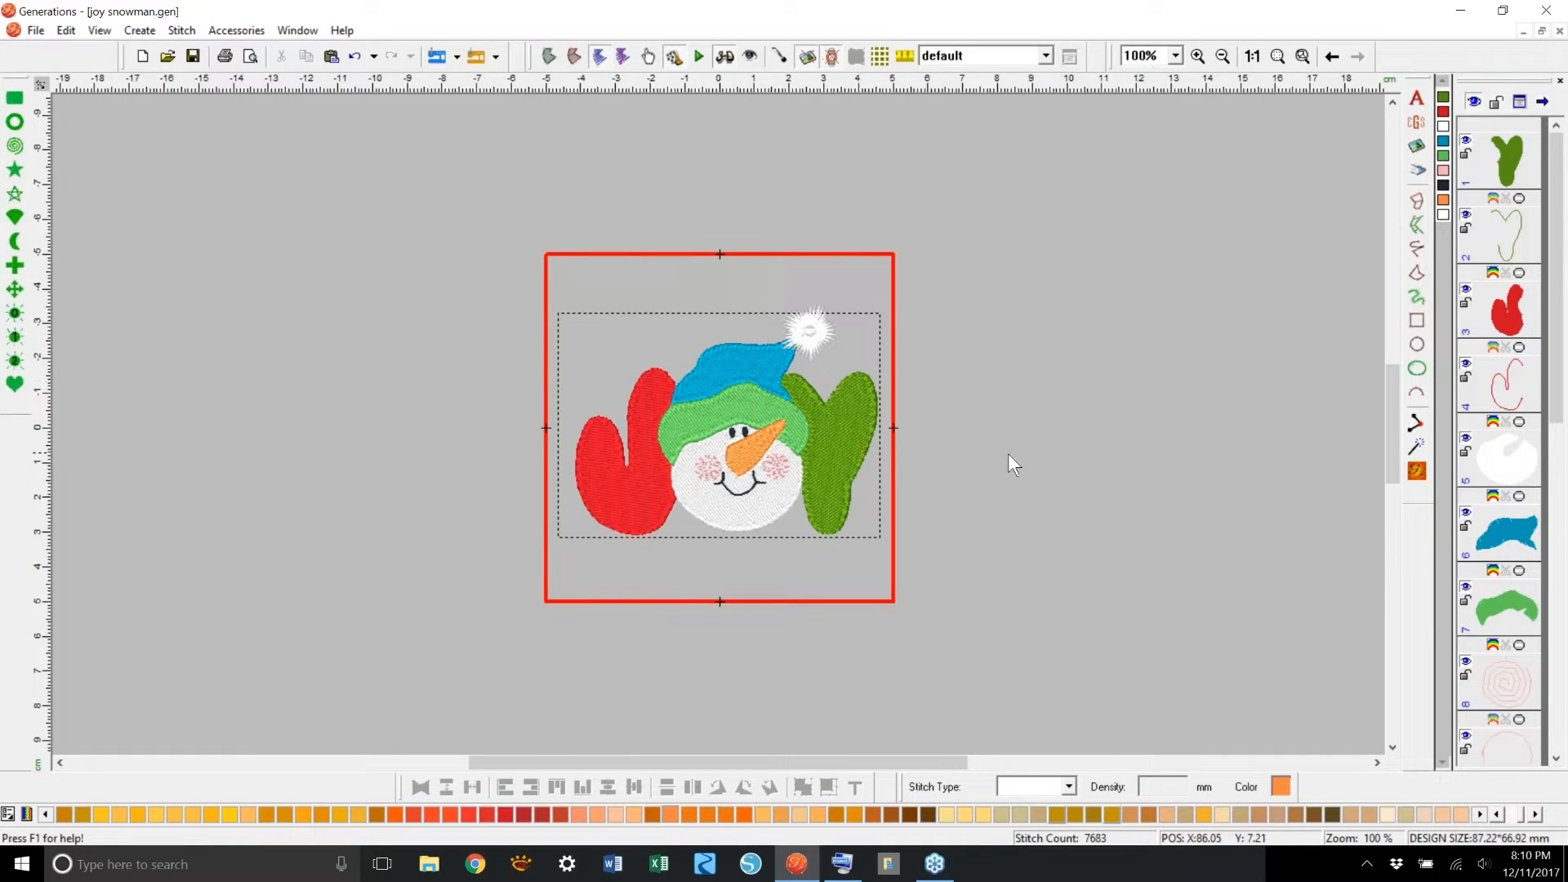
pyautogui.click(568, 315)
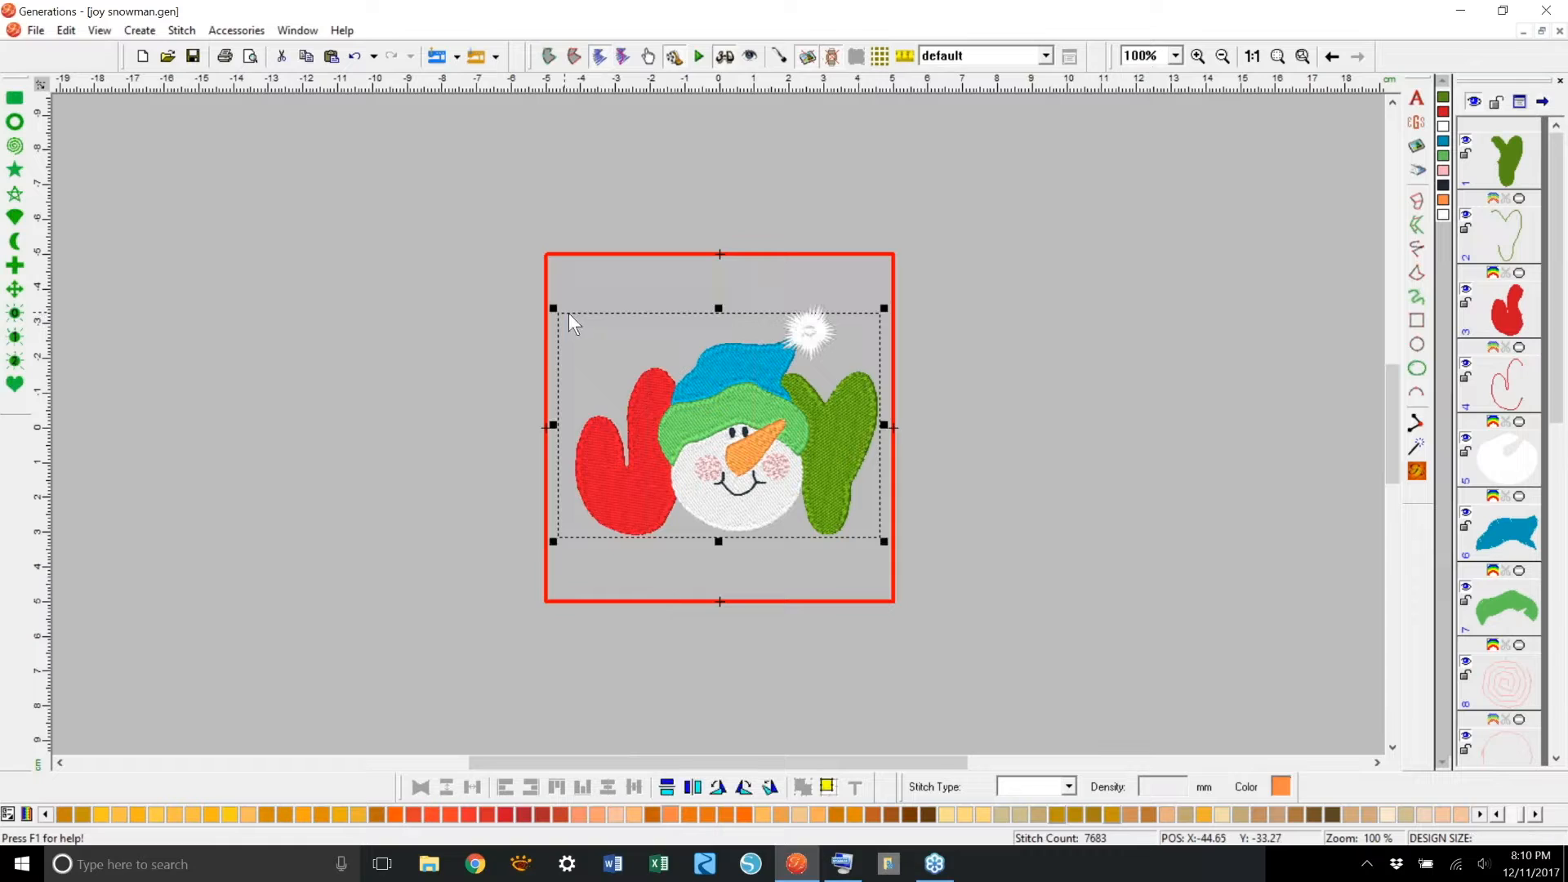
pyautogui.click(1077, 552)
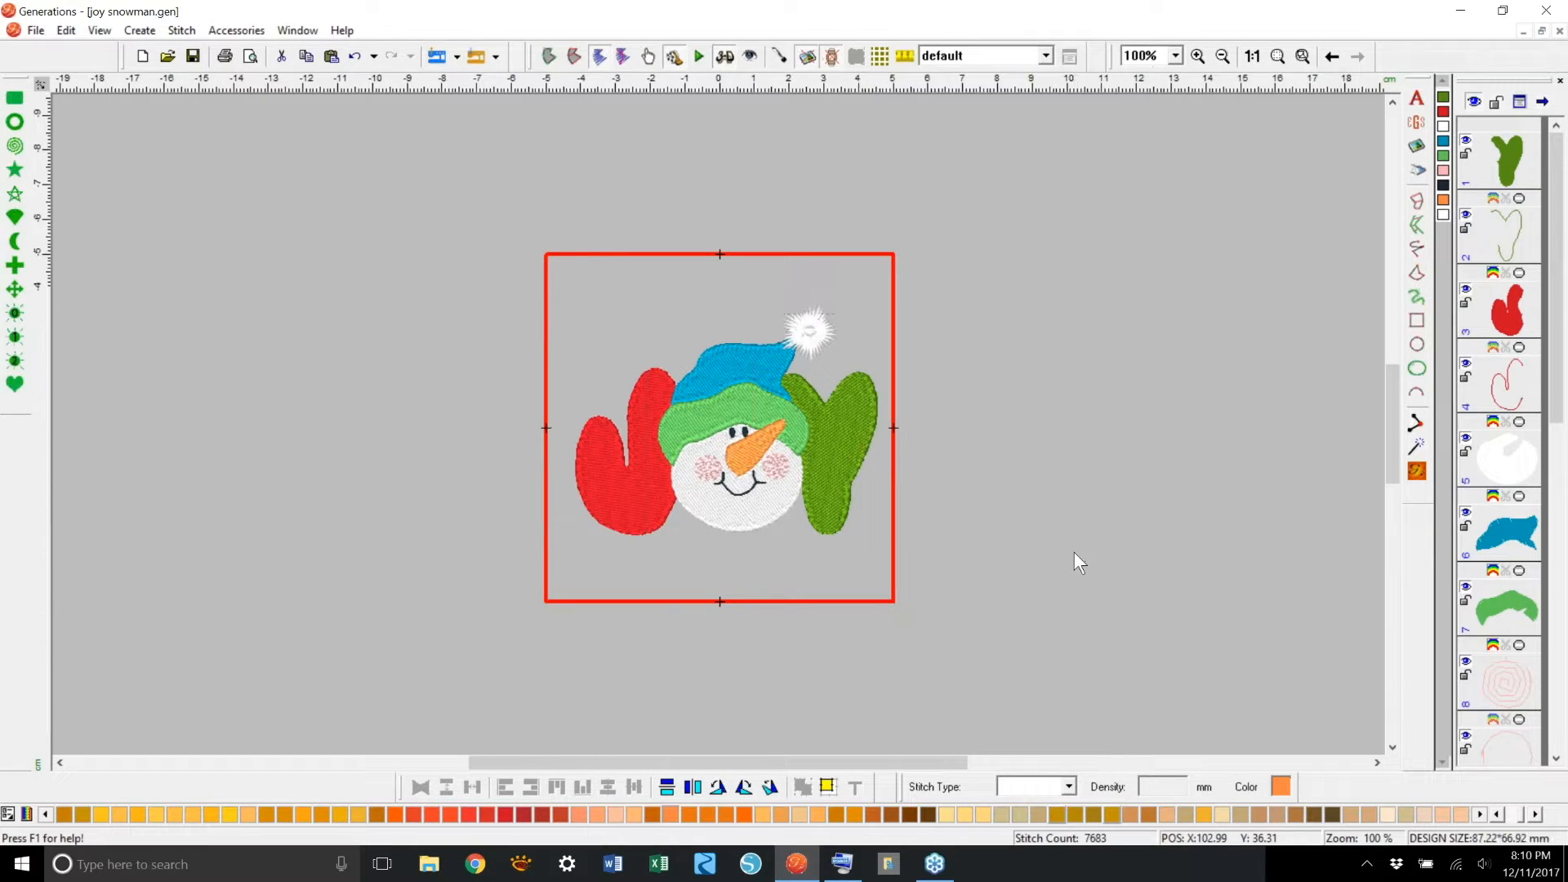
# Step: Group all snowman objects and enlarge the group to about 97 by 74.5 mm, positioned inside the red hoop frame
pyautogui.moveTo(488, 265); pyautogui.dragTo(952, 579)
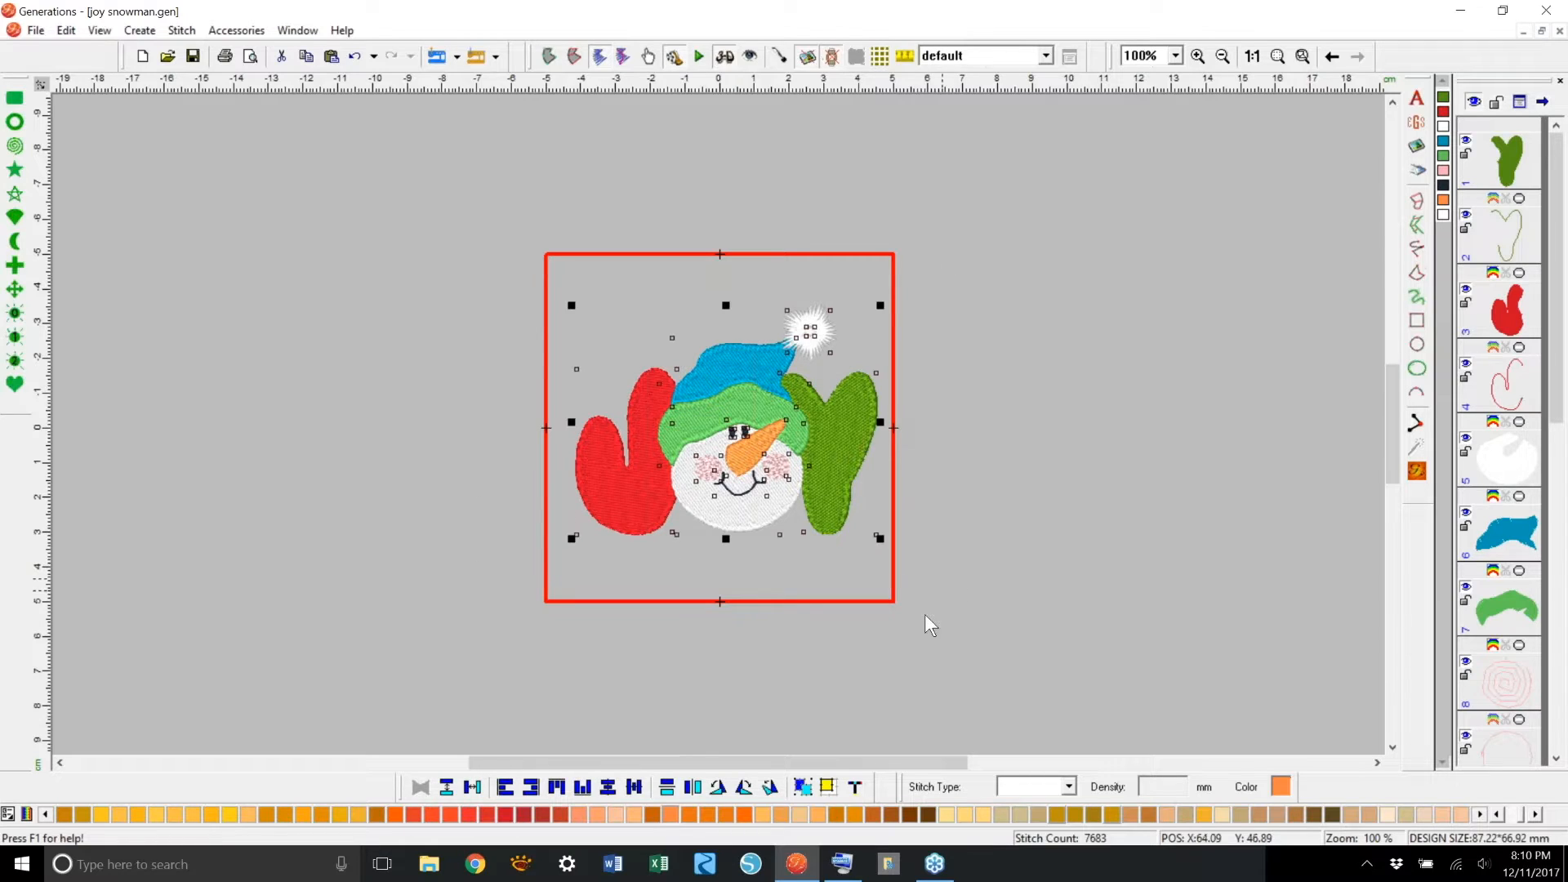
pyautogui.click(803, 786)
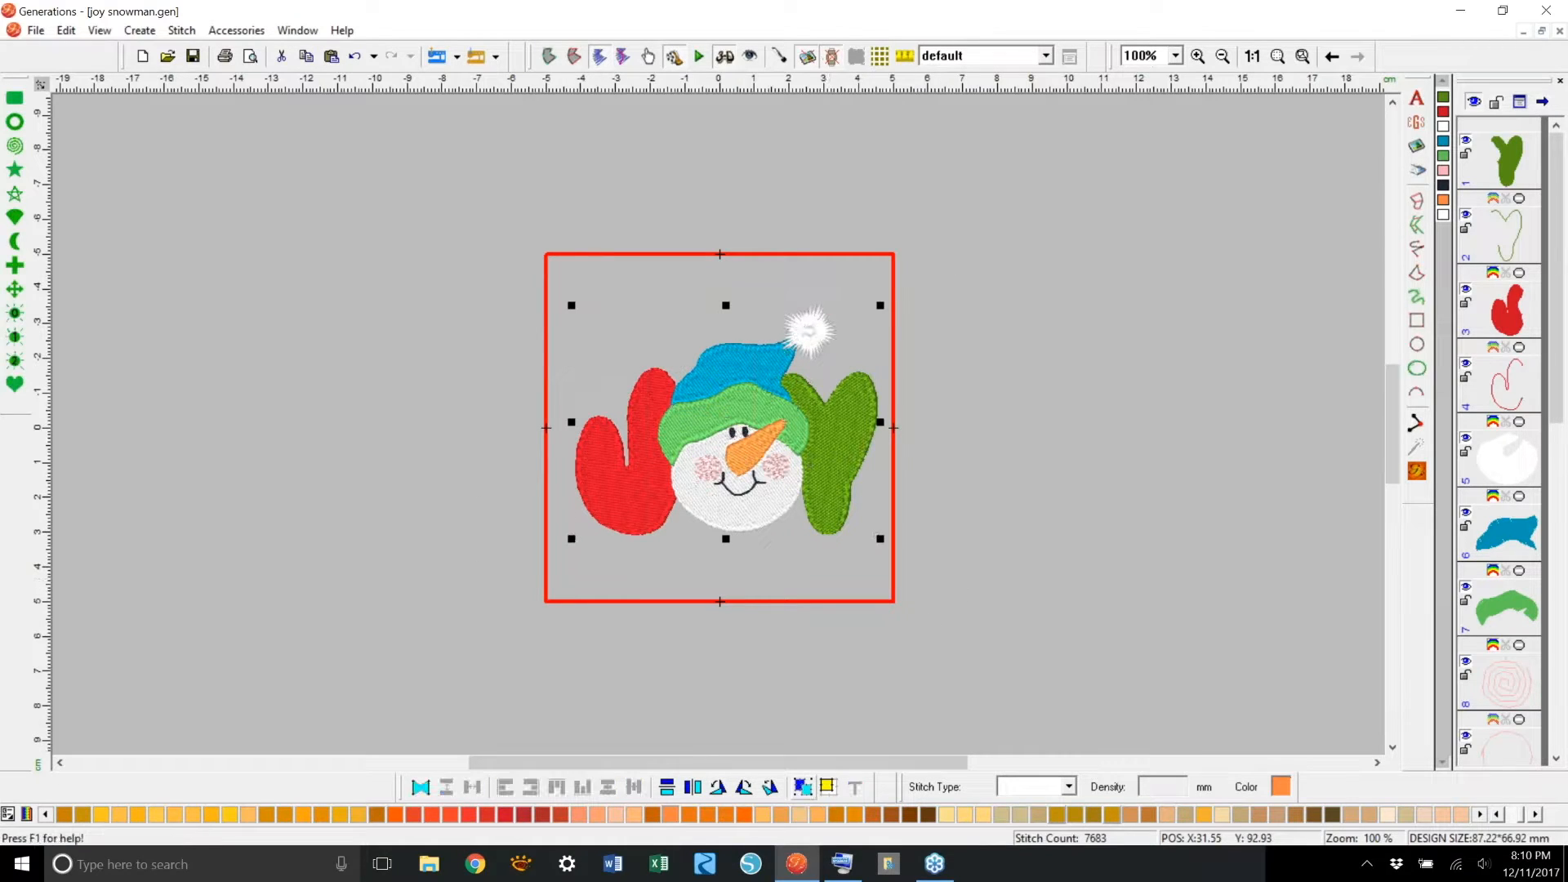
pyautogui.click(985, 454)
pyautogui.click(718, 362)
pyautogui.moveTo(891, 291); pyautogui.dragTo(898, 286)
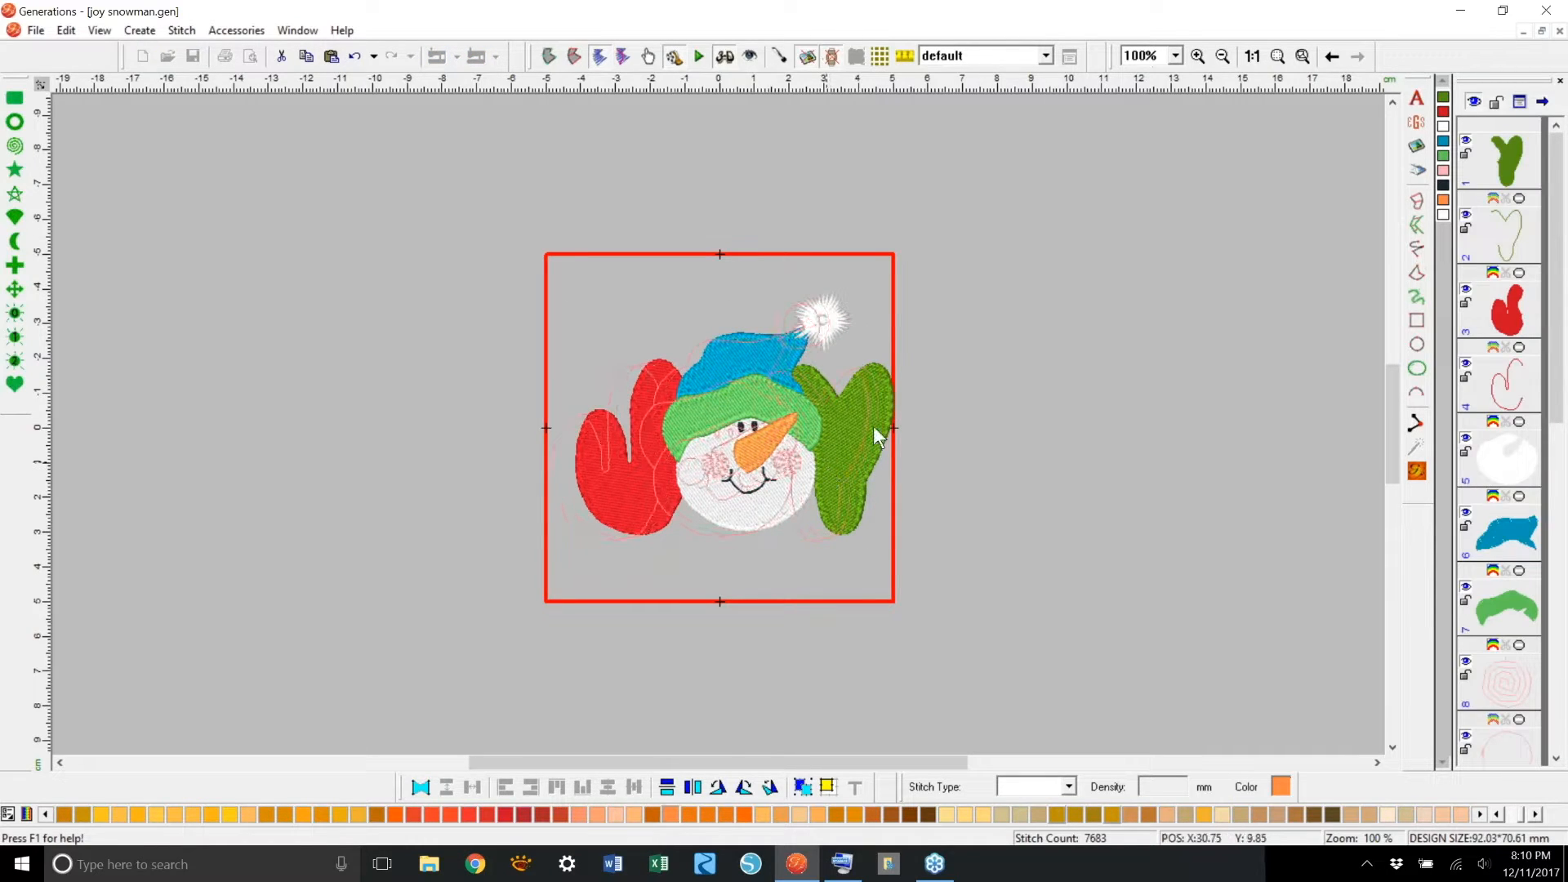
pyautogui.moveTo(894, 281); pyautogui.dragTo(892, 281)
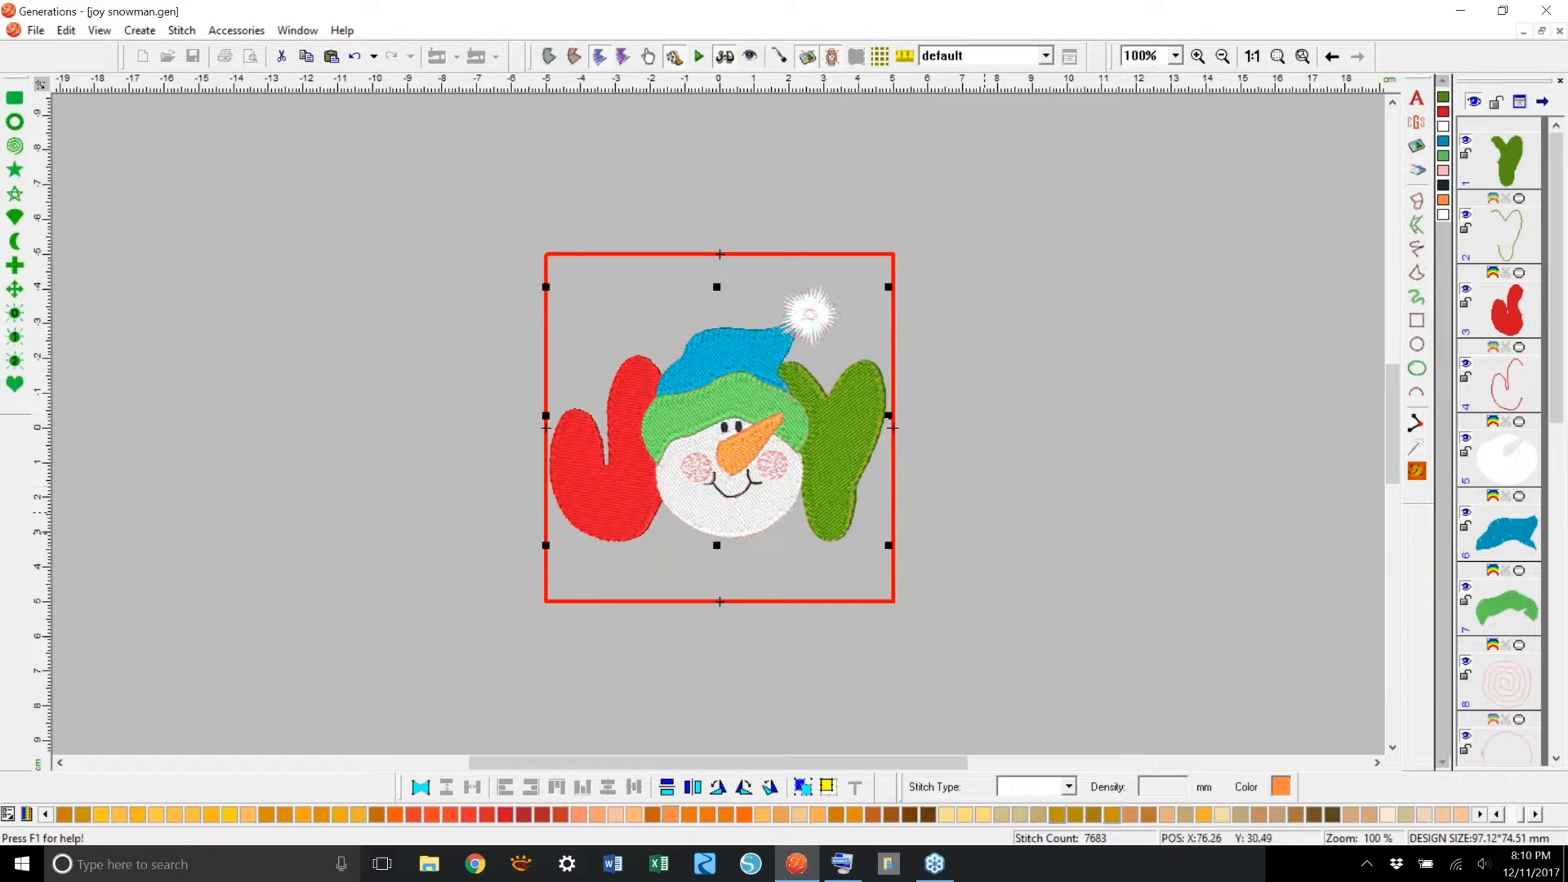
# Step: Regenerate the enlarged design's stitches and check the green mitten as a separate object
pyautogui.click(1417, 471)
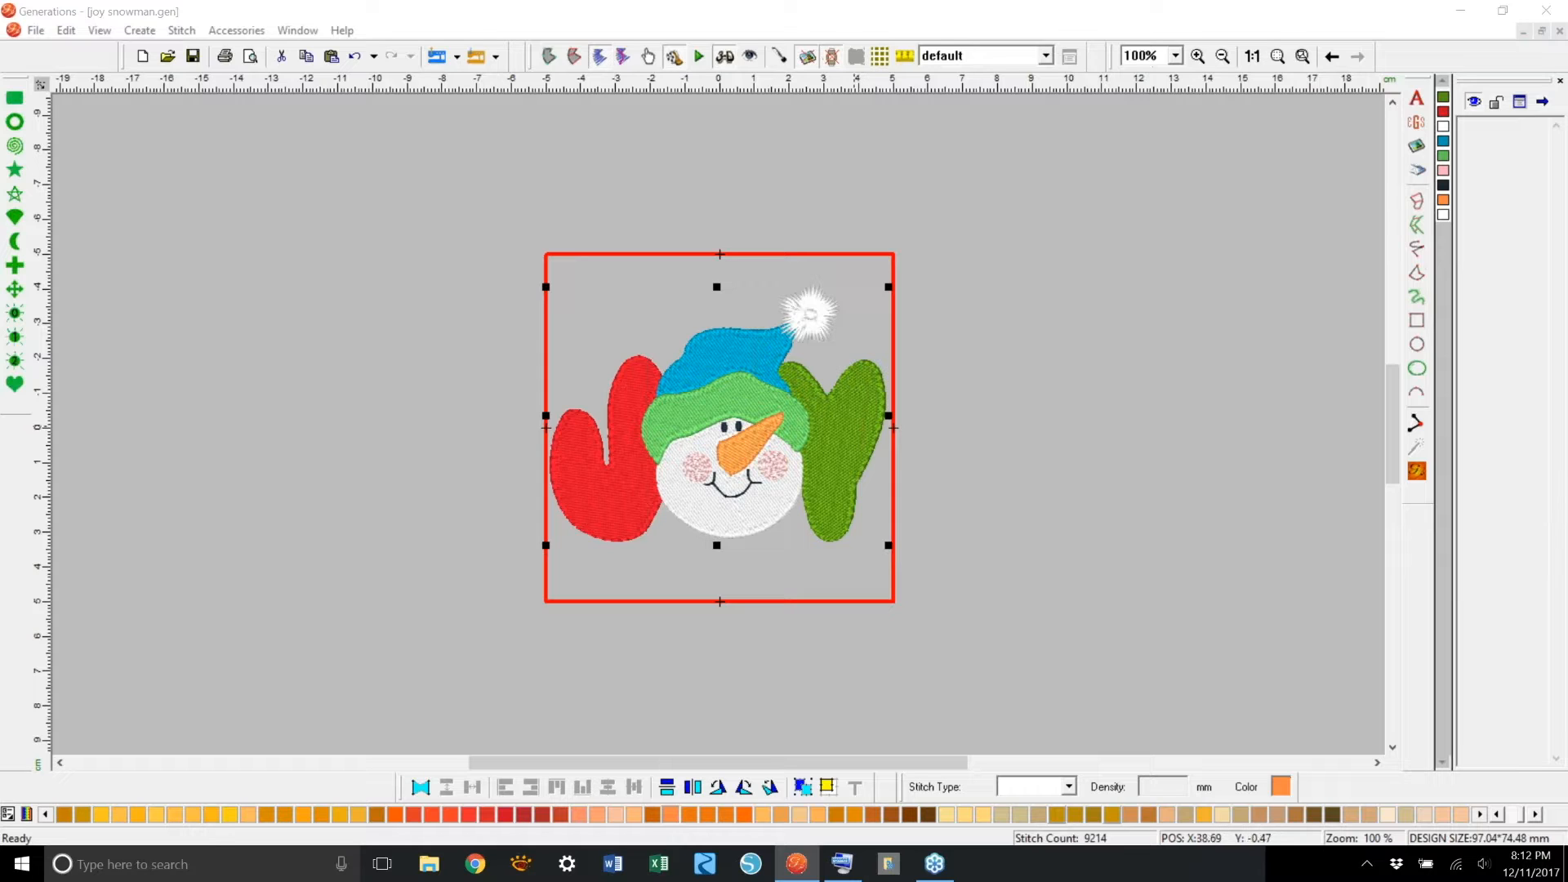
pyautogui.click(861, 432)
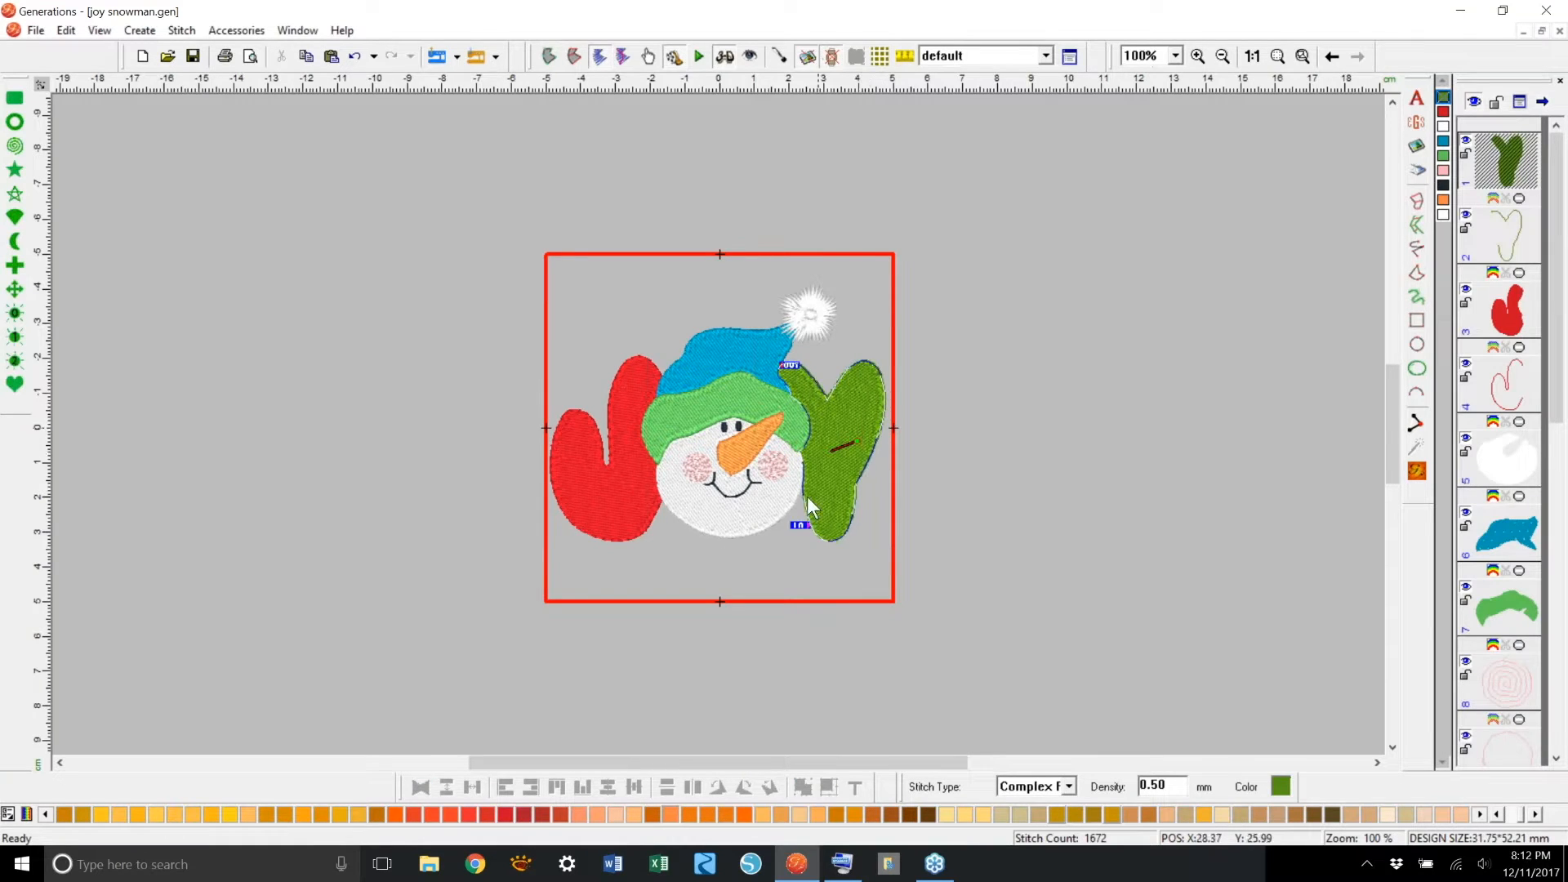
pyautogui.click(928, 426)
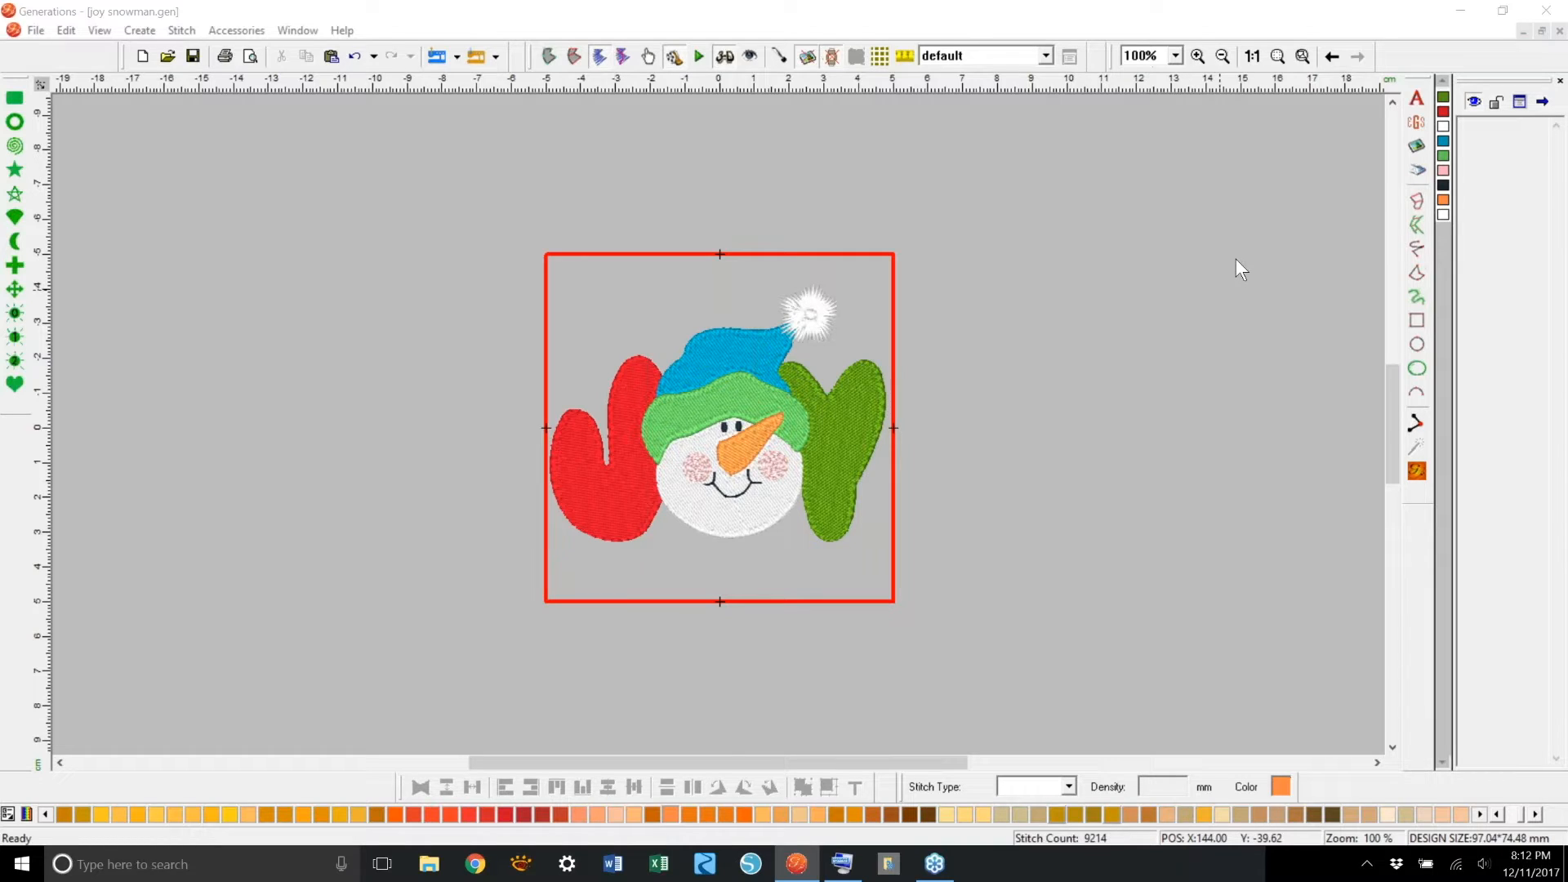
# Step: Draw a diagonal orange Triple Run freehand line about 76 by 86 mm on the empty area right of the hoop
pyautogui.click(1417, 248)
pyautogui.moveTo(963, 605); pyautogui.dragTo(1245, 304)
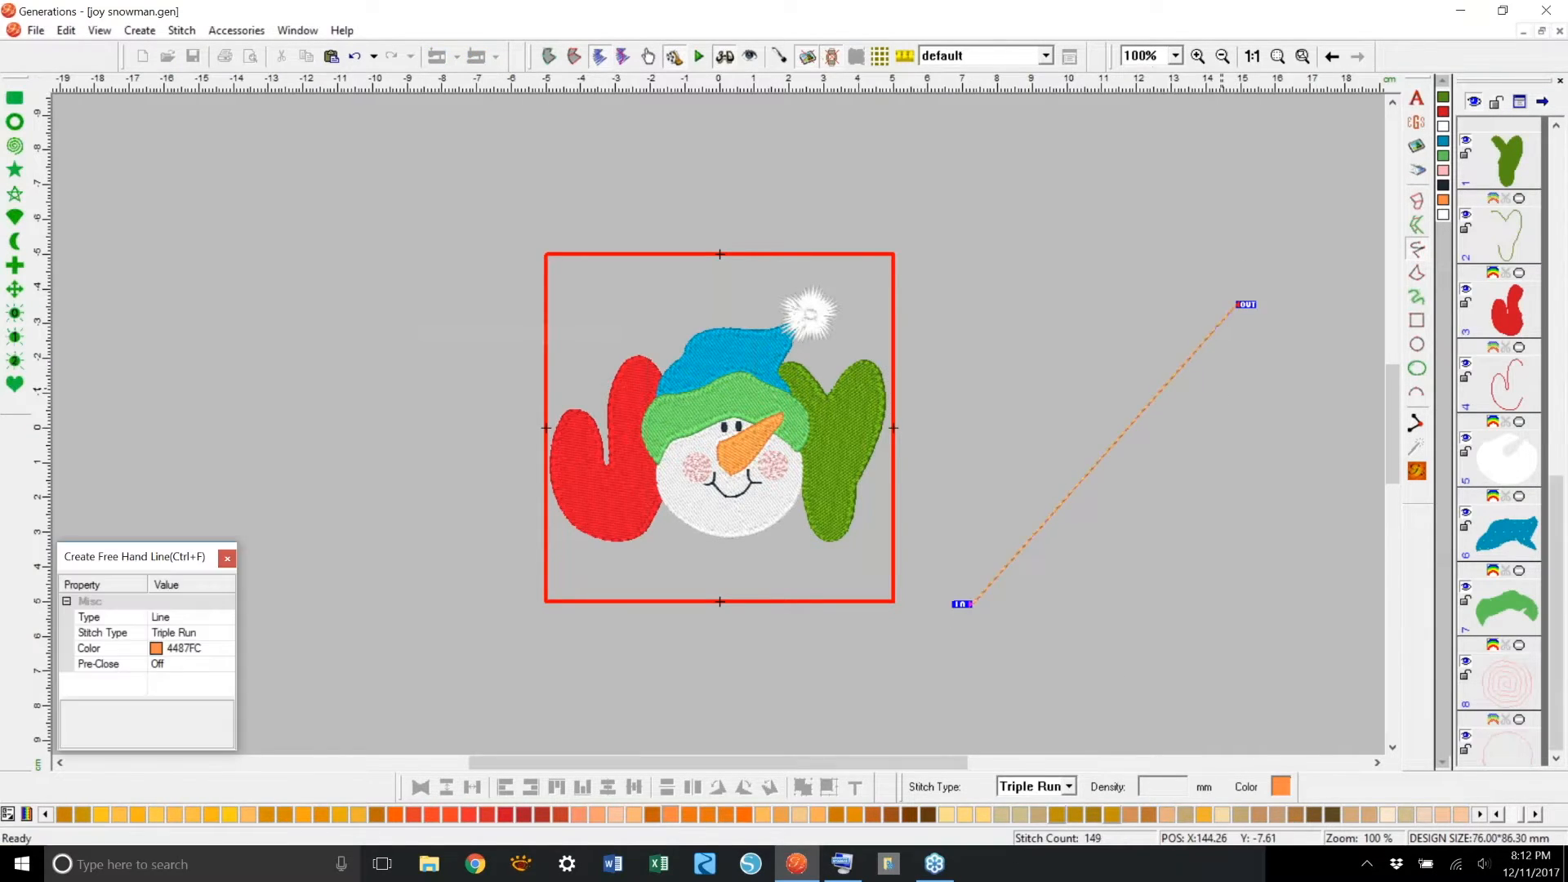
# Step: Finish the freehand line beside the hoop and change its stitch type to Satin Border
pyautogui.rightClick(1200, 449)
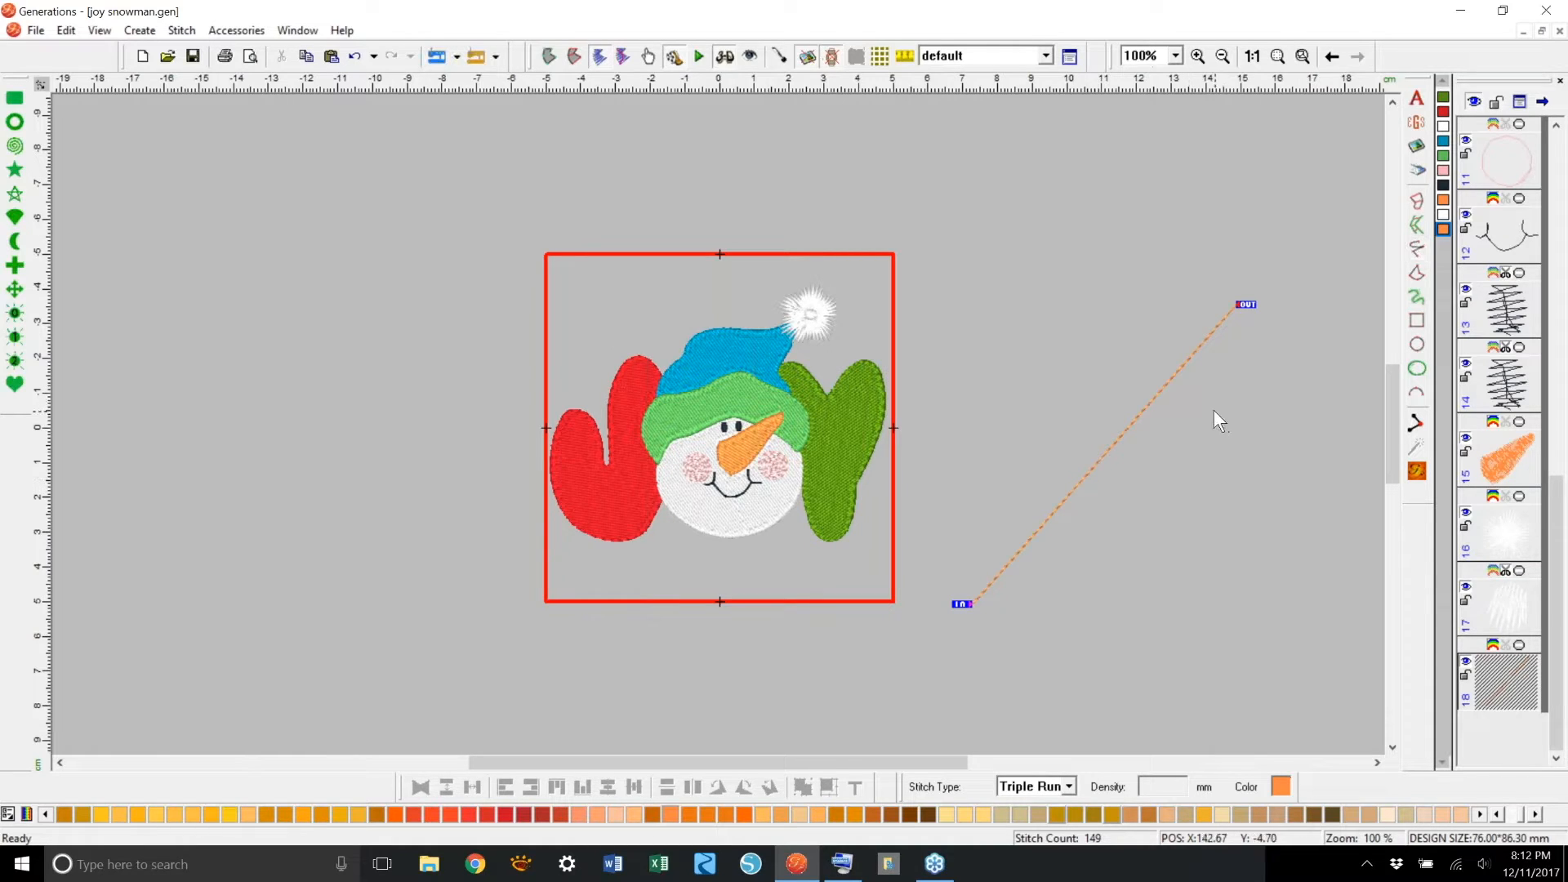
pyautogui.click(1069, 785)
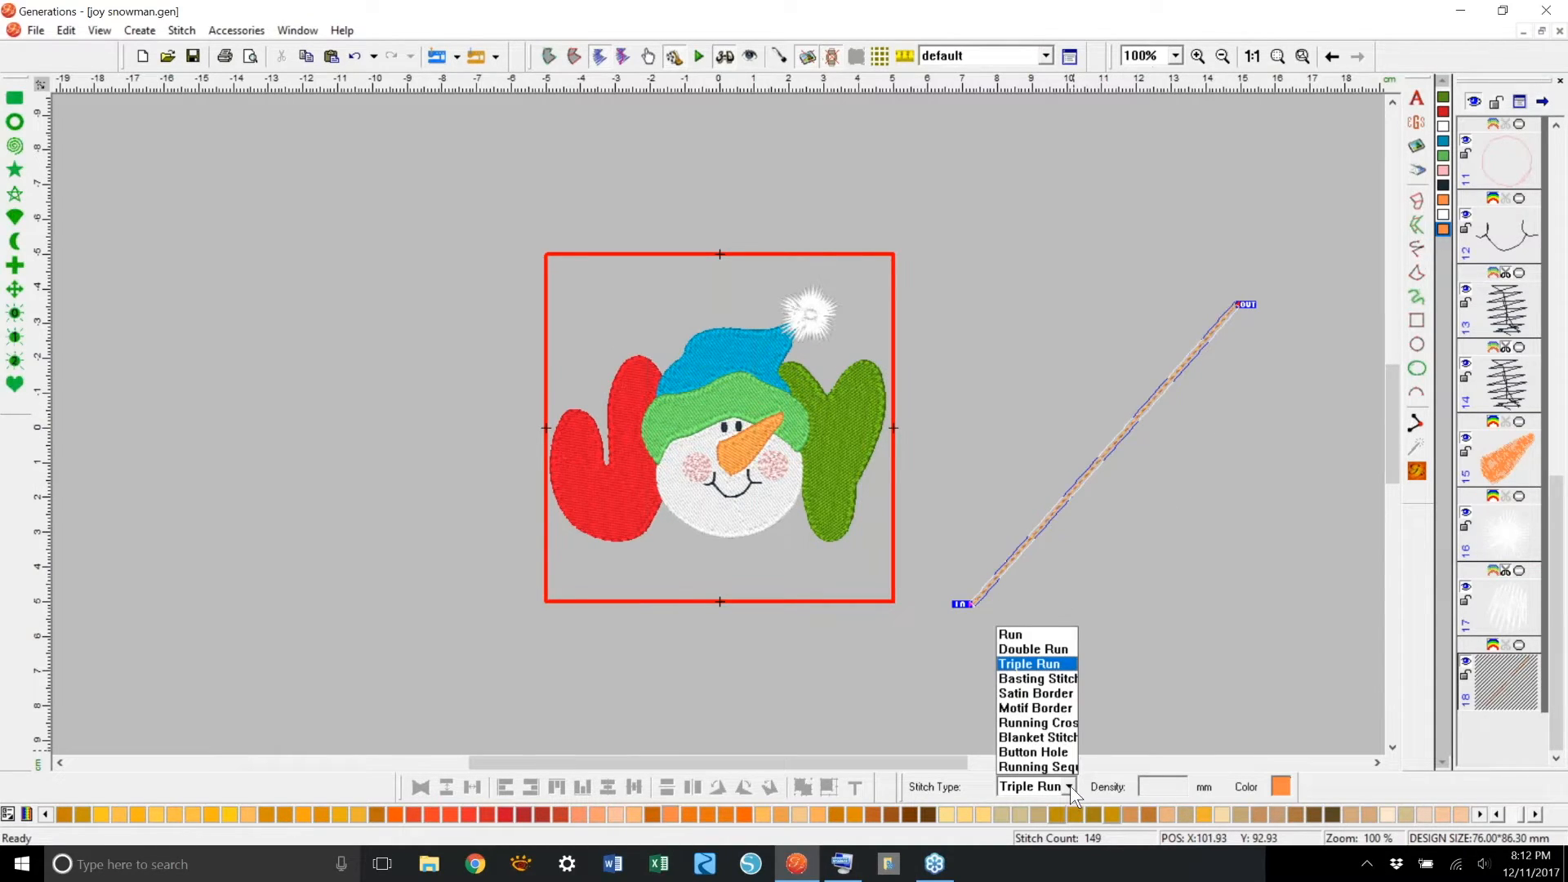
pyautogui.click(1060, 694)
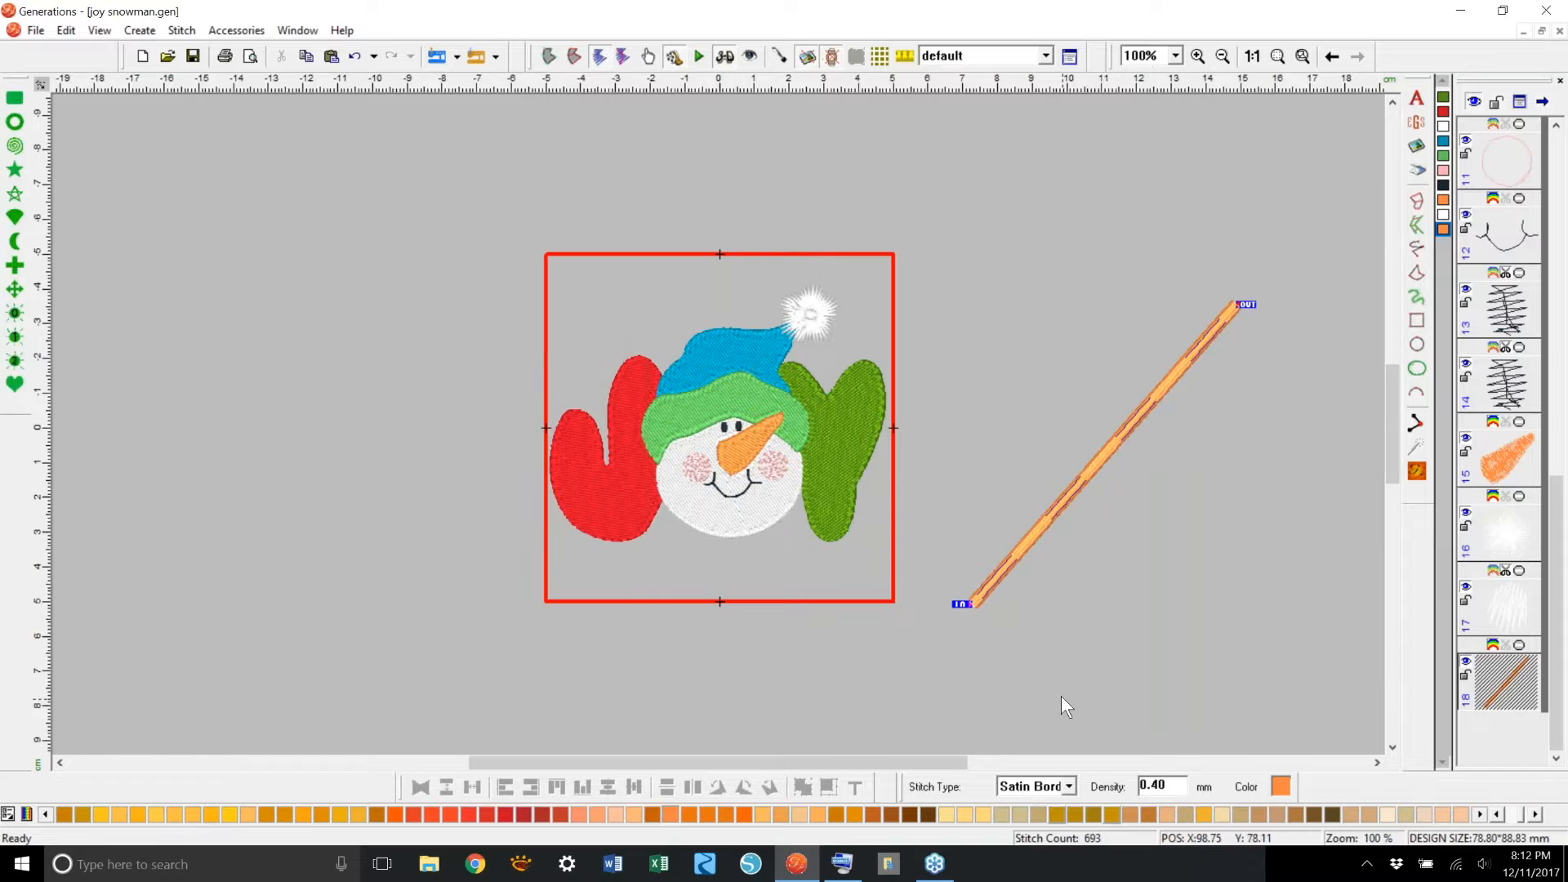
pyautogui.click(1153, 531)
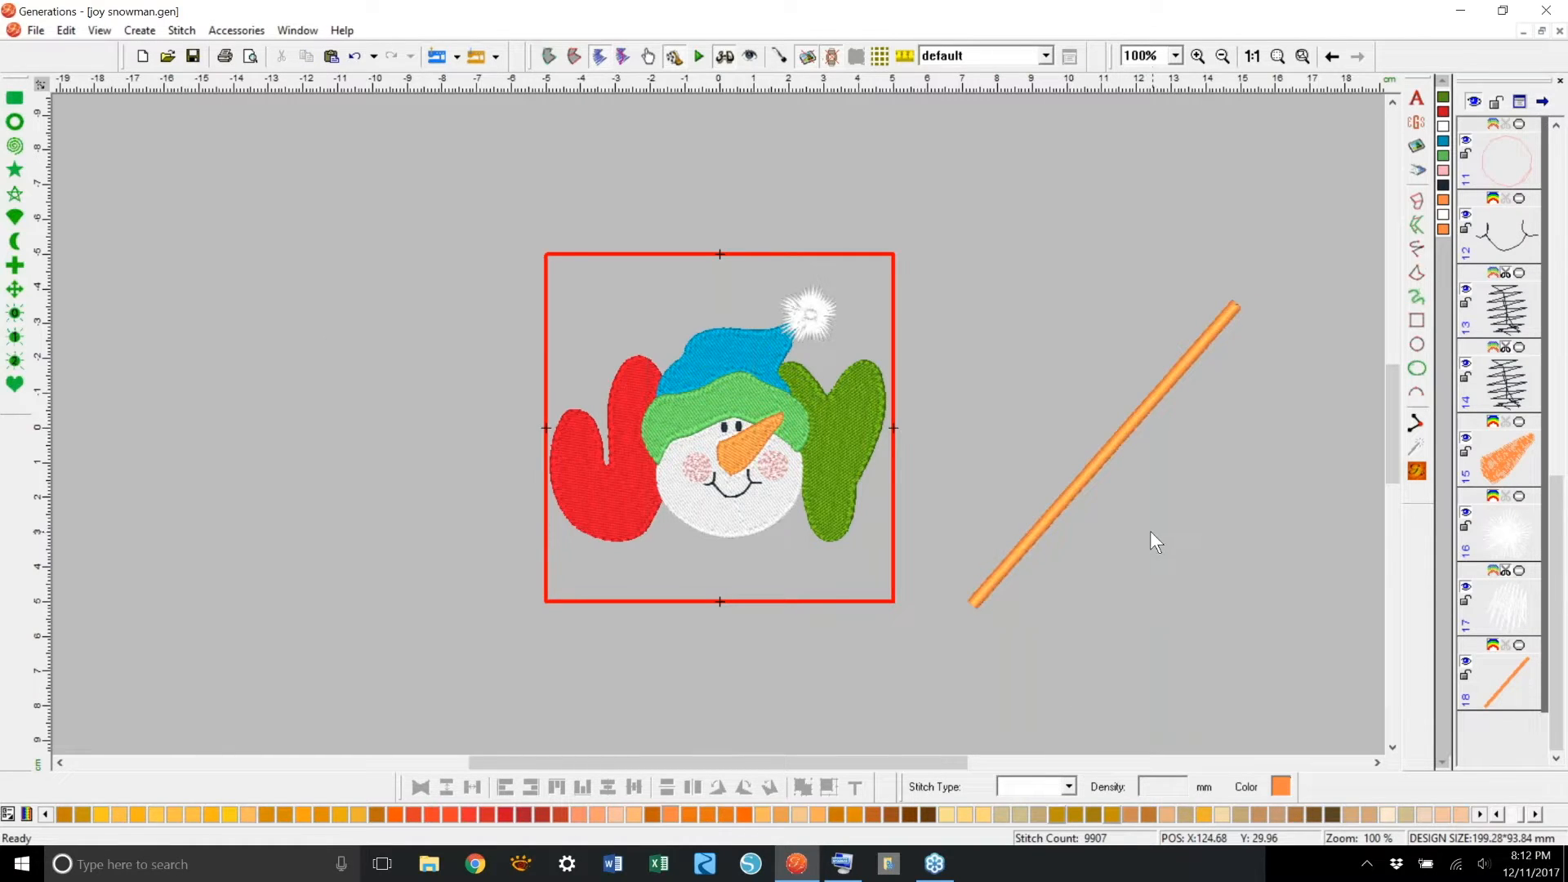
# Step: Review the satin line's stitch properties without changing them and set its density to 1.00 mm
pyautogui.click(1104, 457)
pyautogui.doubleClick(1104, 457)
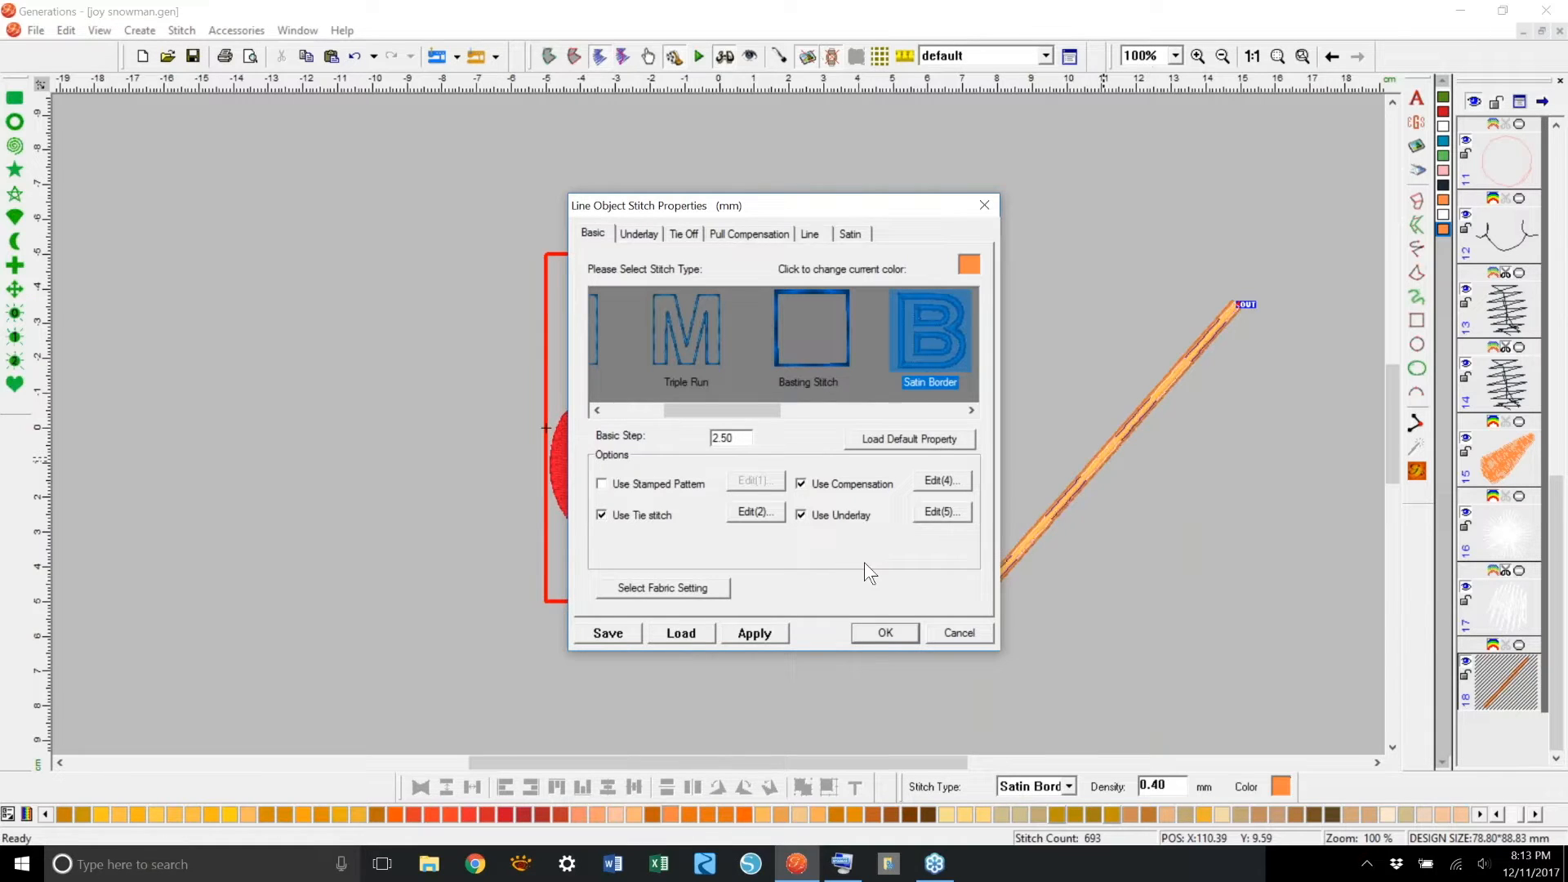
pyautogui.click(943, 633)
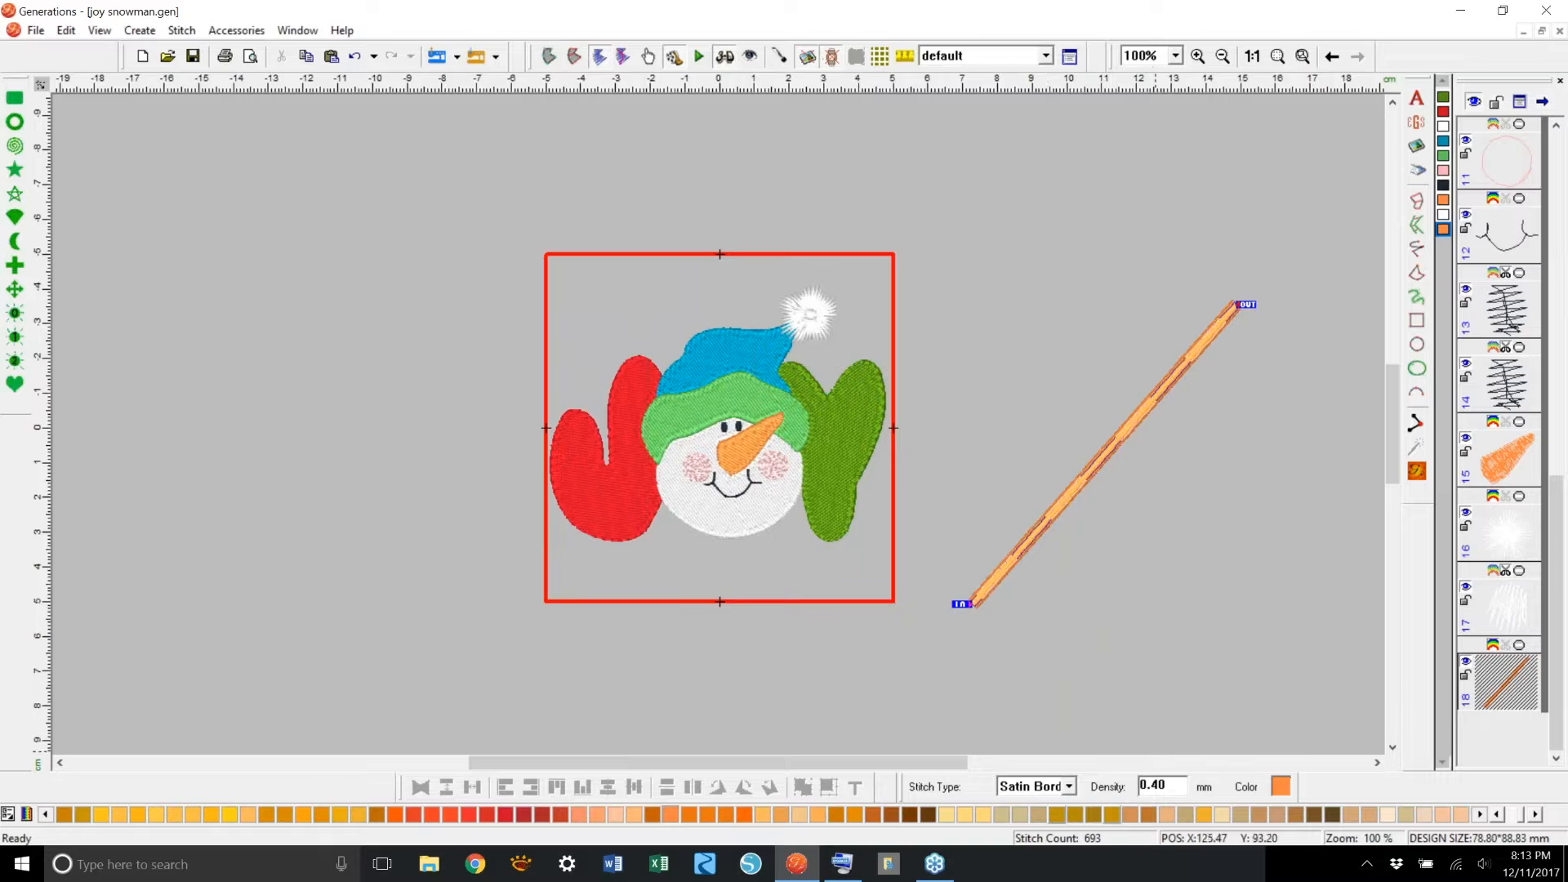
pyautogui.write('1.00')
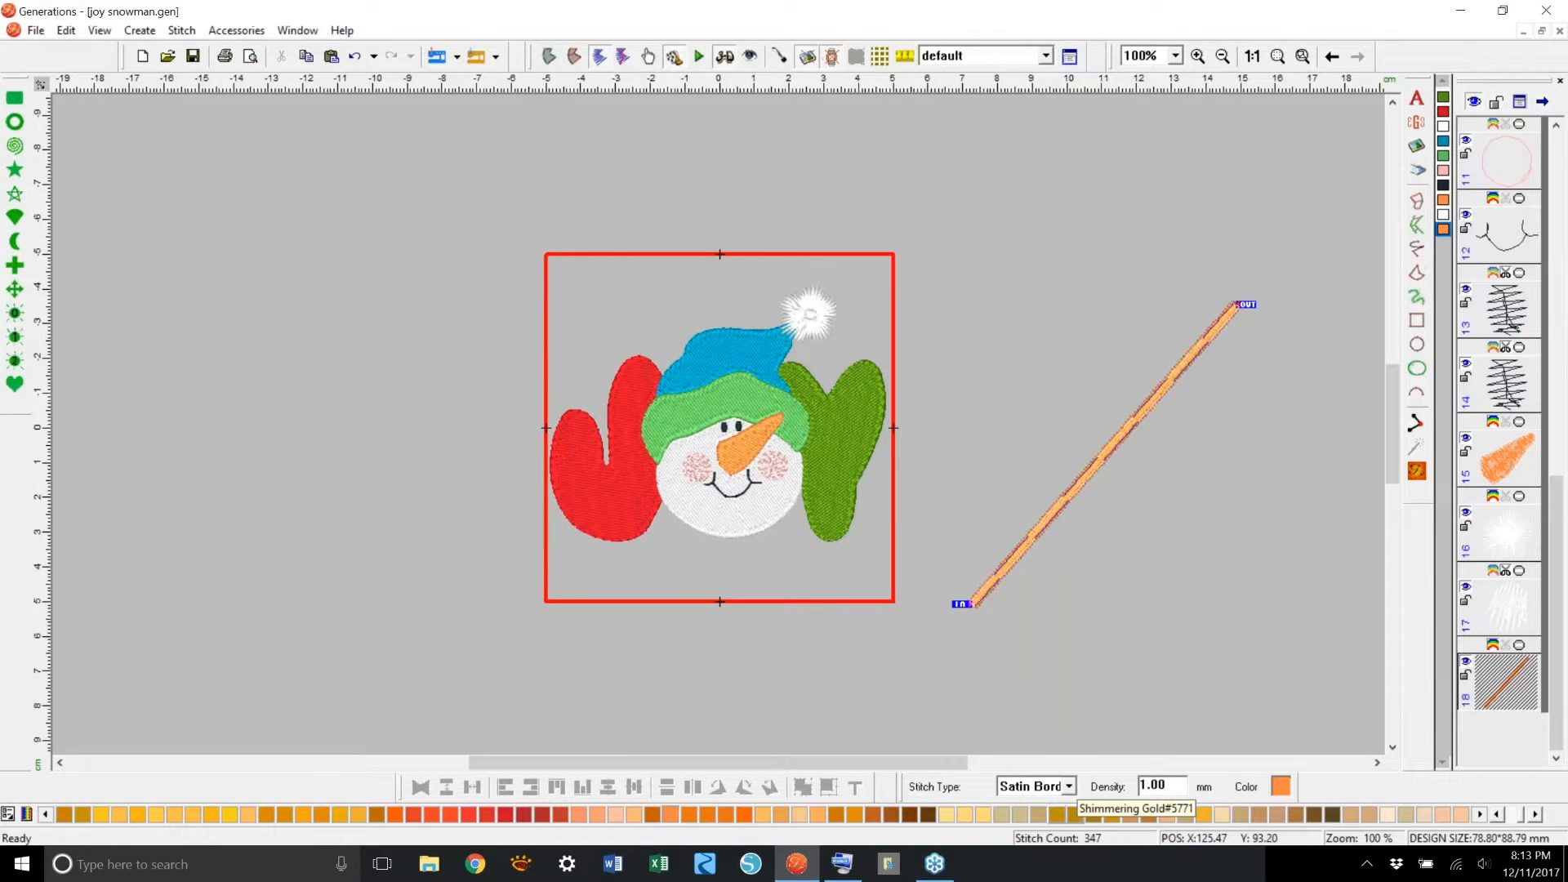
pyautogui.click(1278, 56)
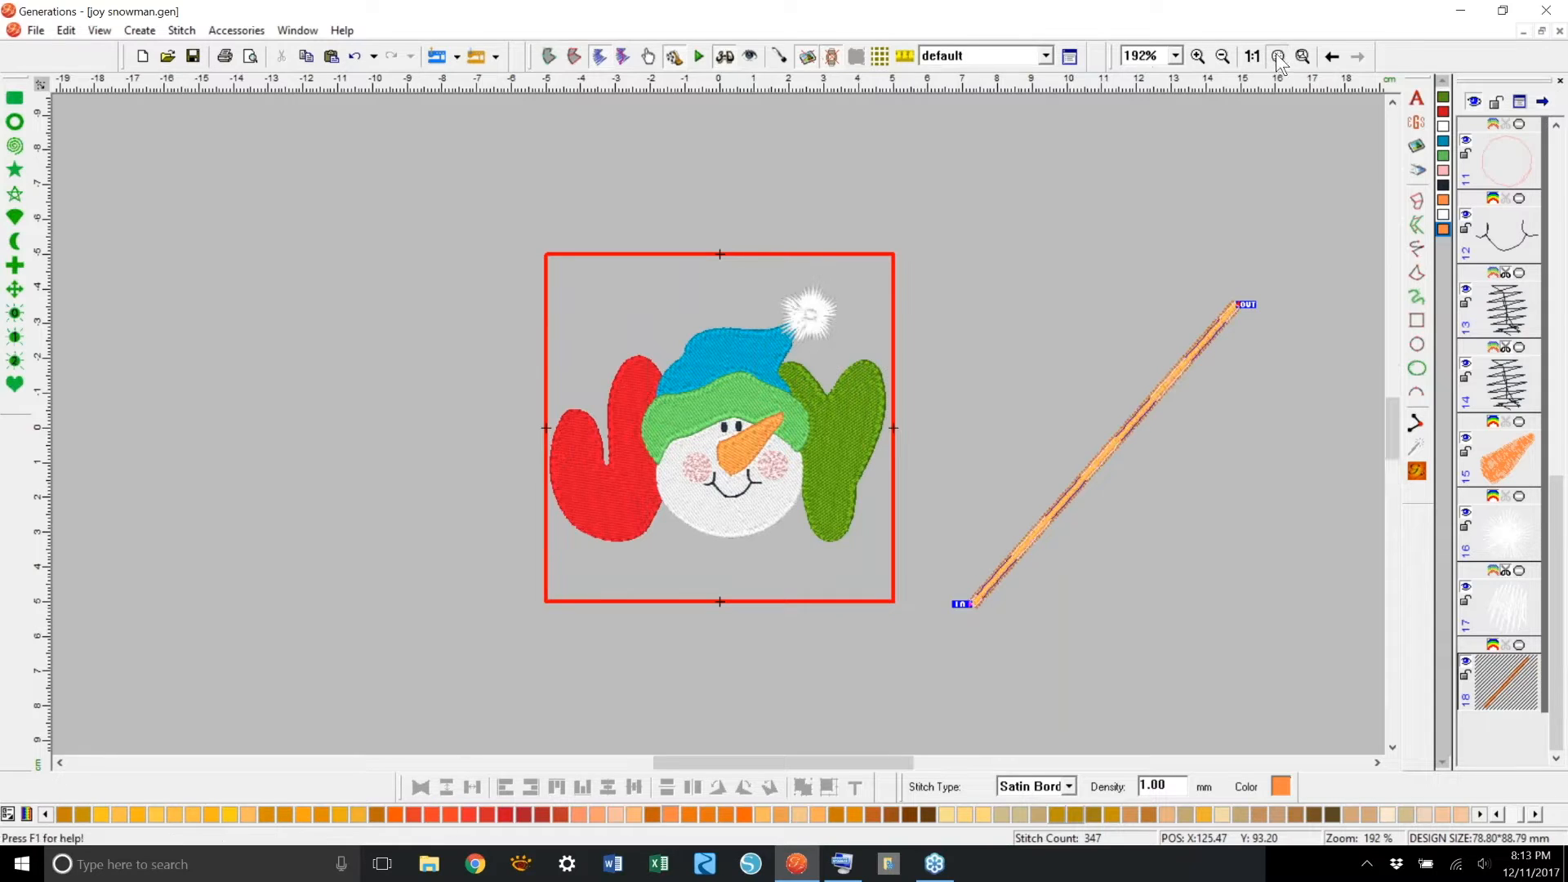
pyautogui.moveTo(888, 762); pyautogui.dragTo(908, 757)
pyautogui.click(1050, 477)
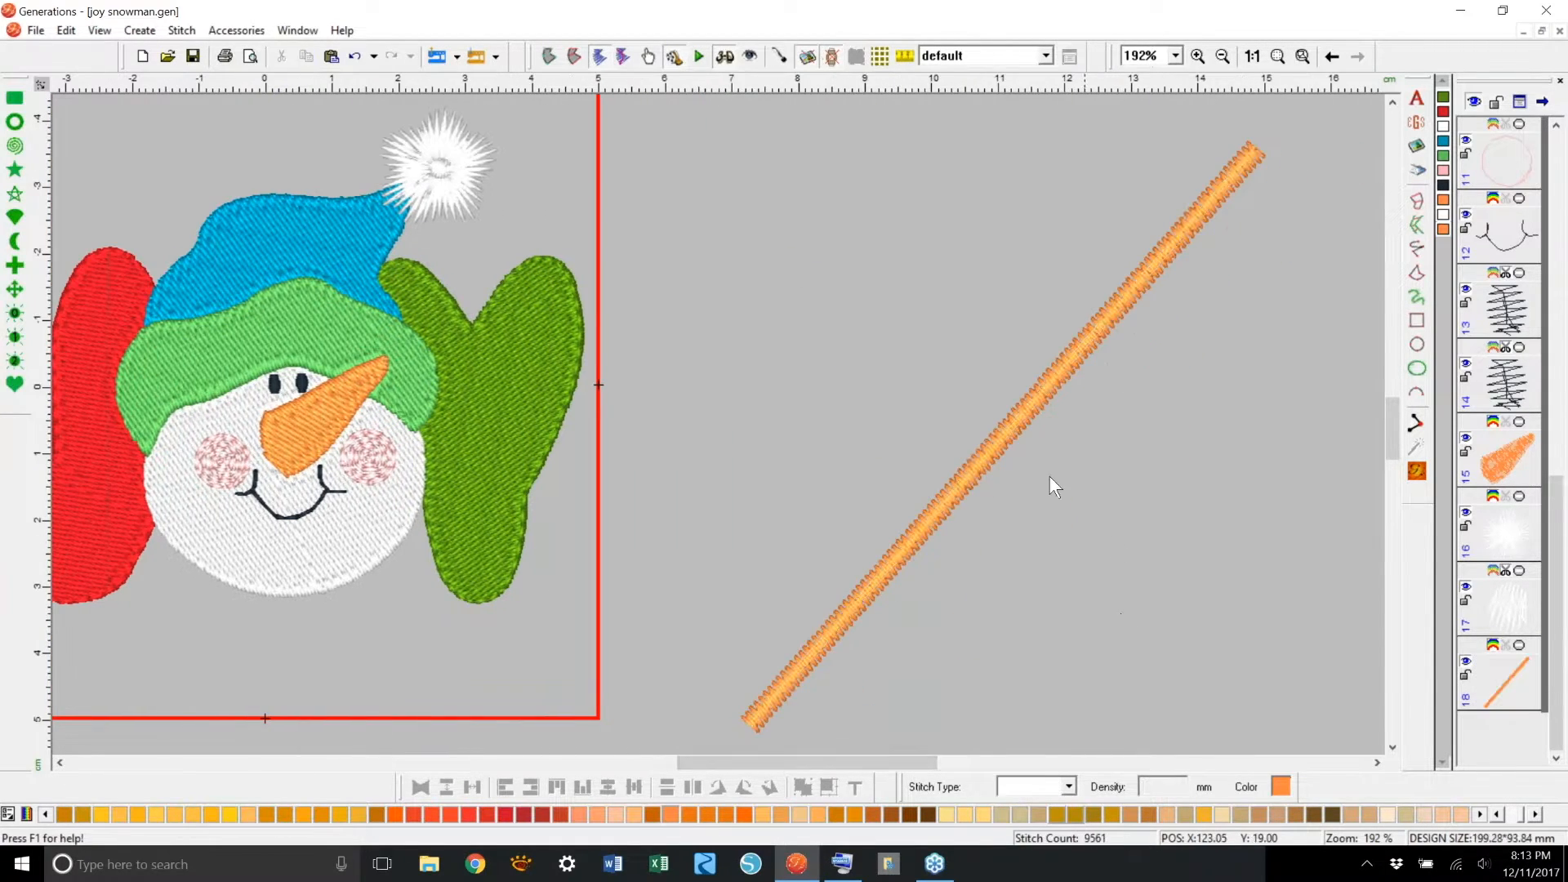
# Step: Check the satin line in outline view and delete it from the design
pyautogui.click(1013, 424)
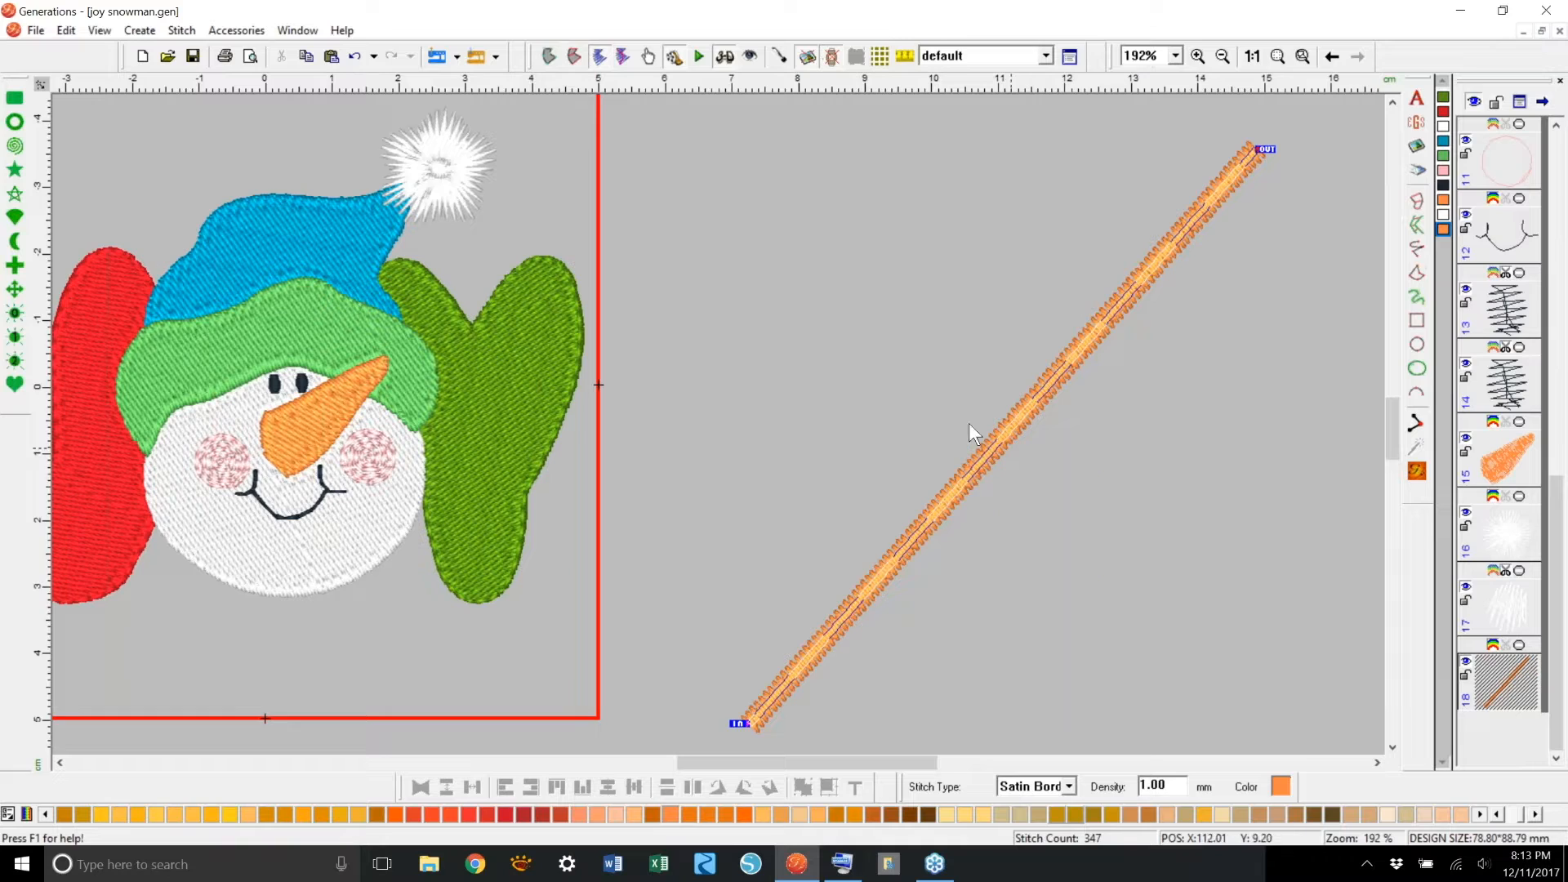
pyautogui.click(574, 57)
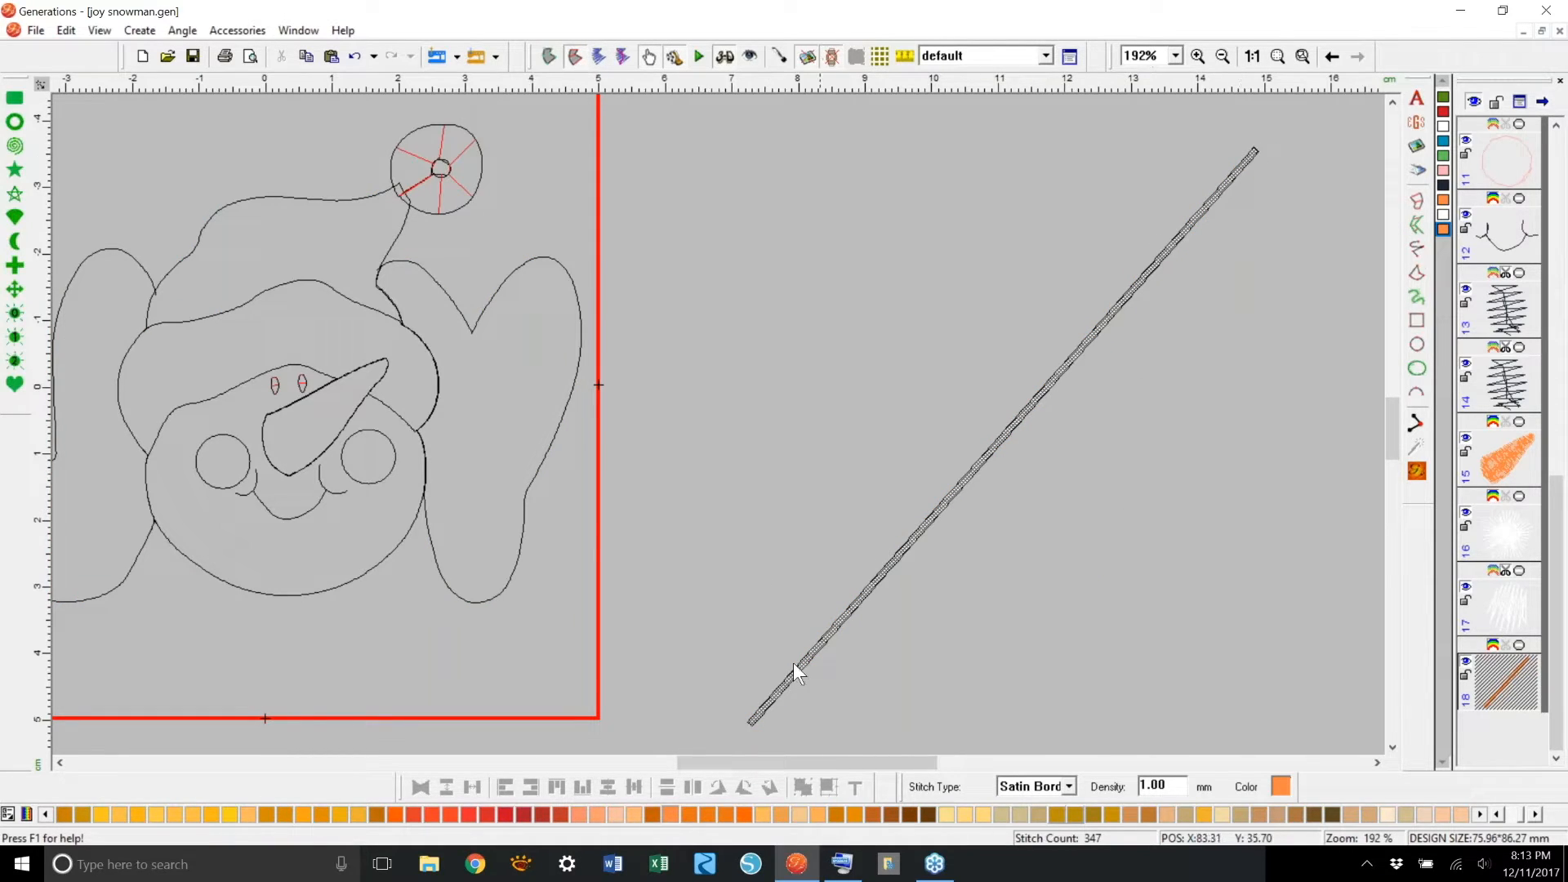
pyautogui.click(599, 56)
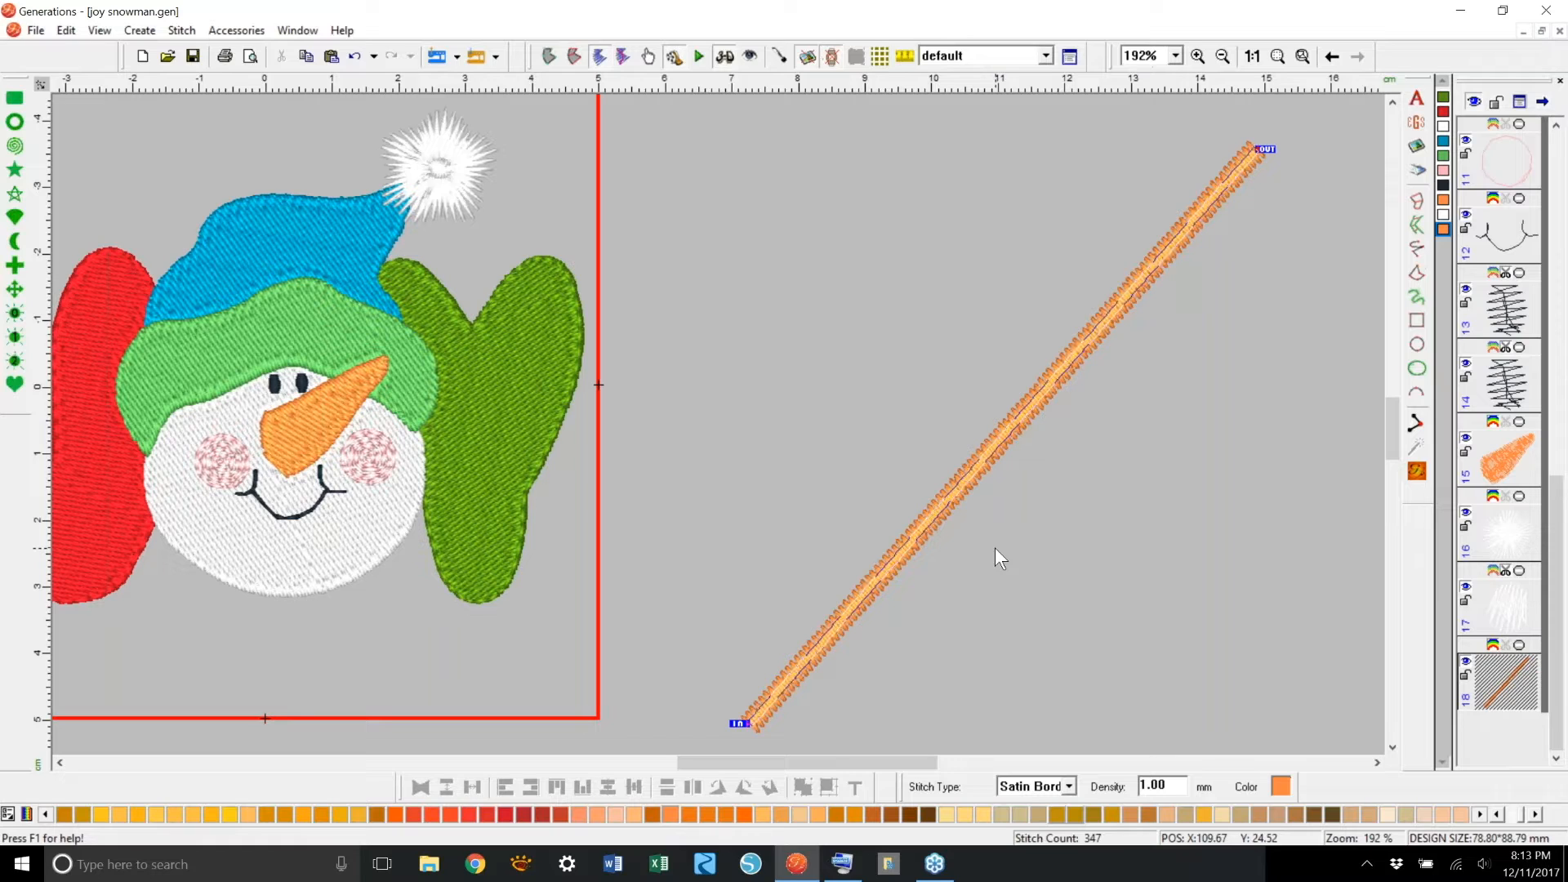
pyautogui.press('Delete')
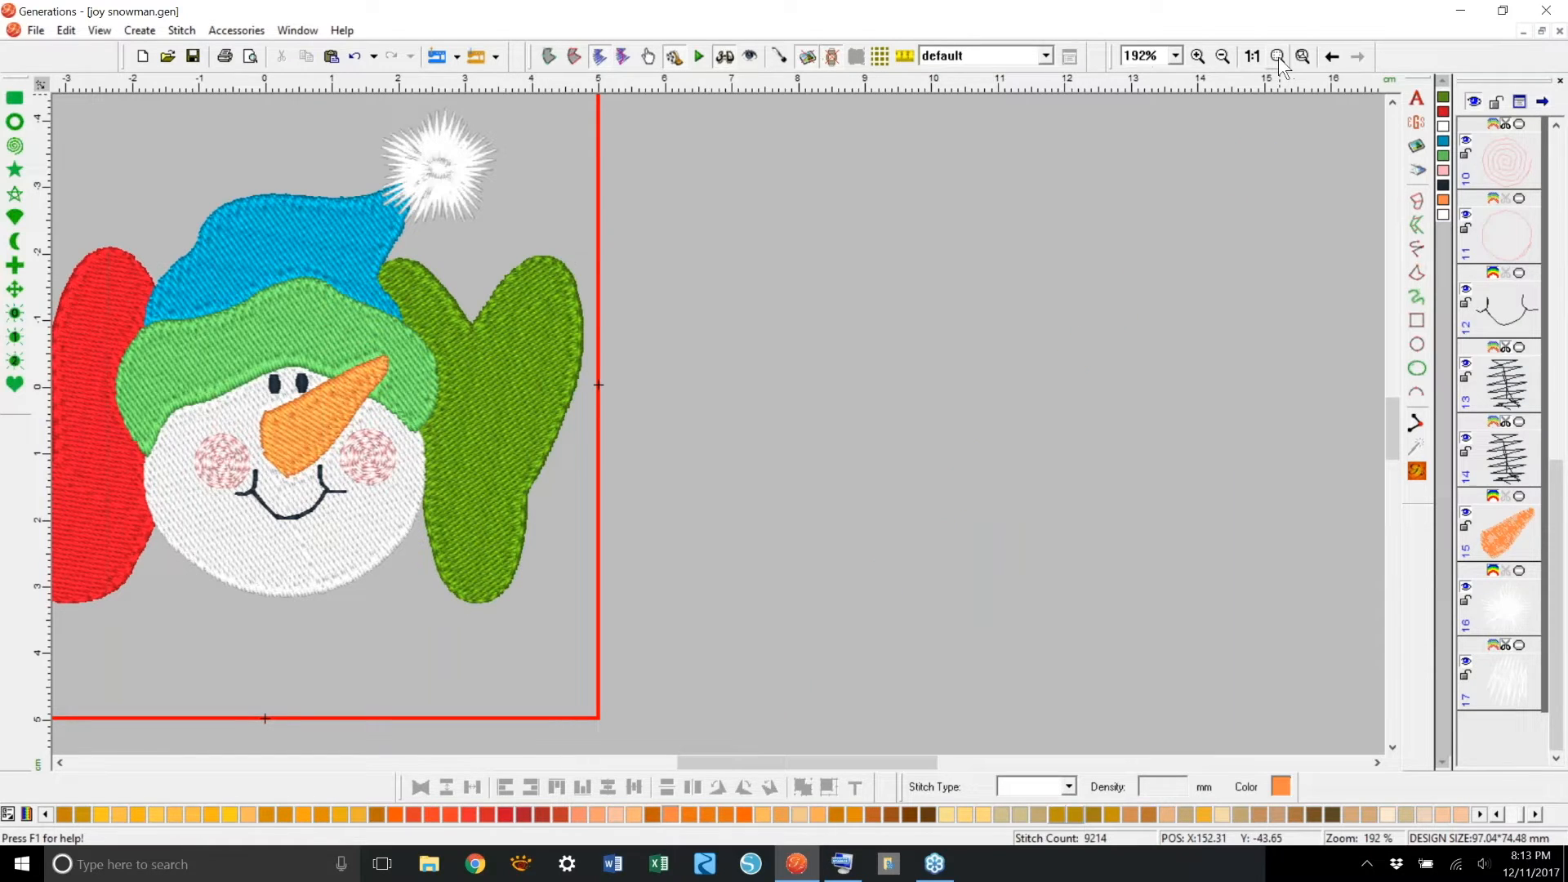
# Step: Examine the snowman up close with the green mitten selected
pyautogui.click(1280, 64)
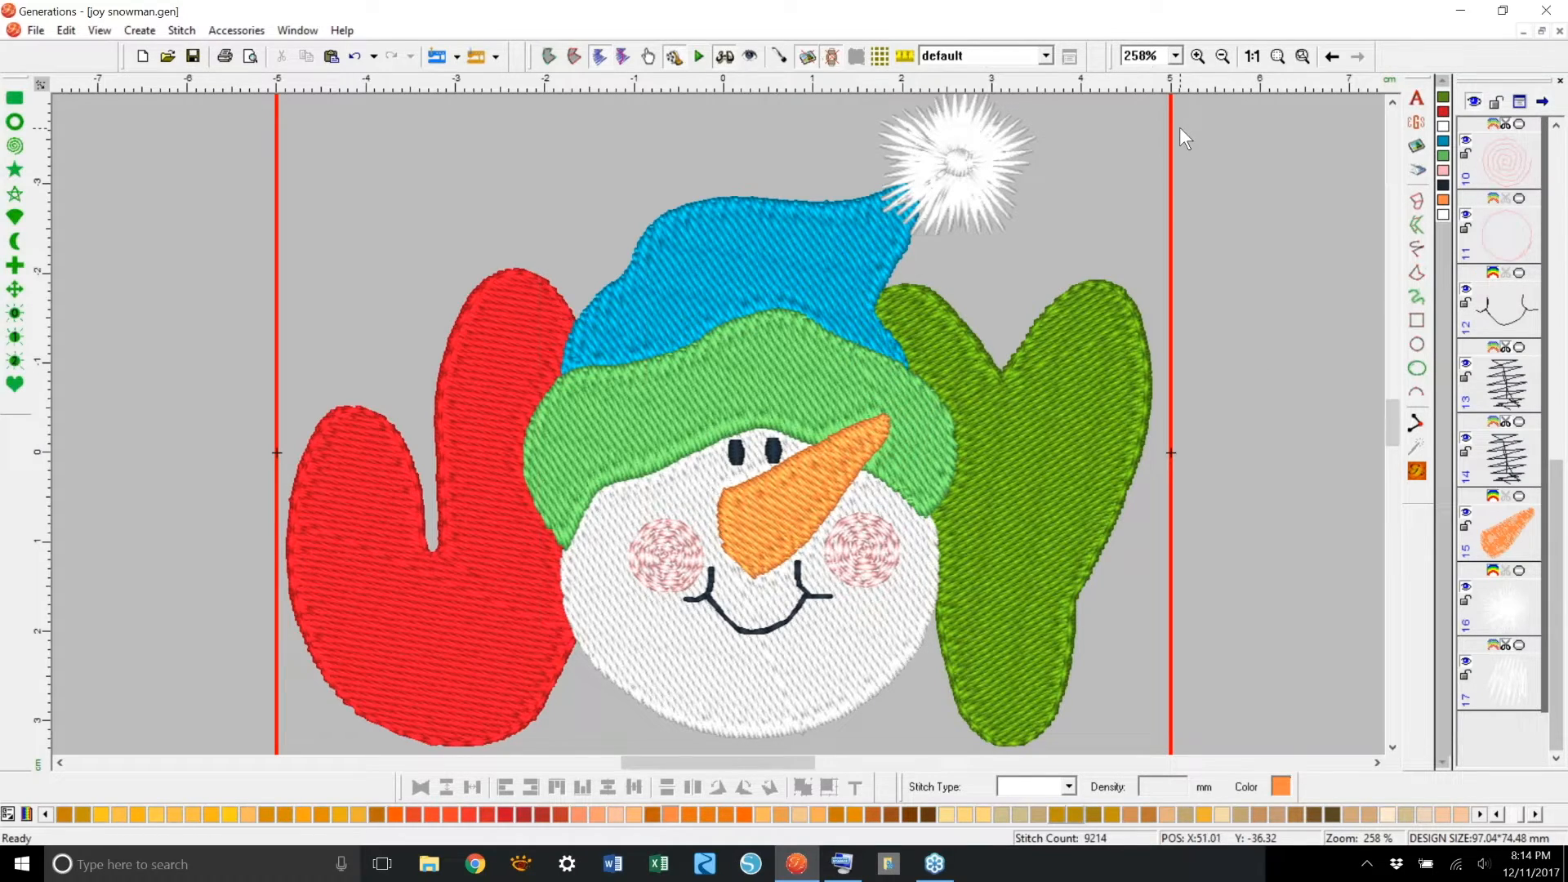
pyautogui.click(1108, 364)
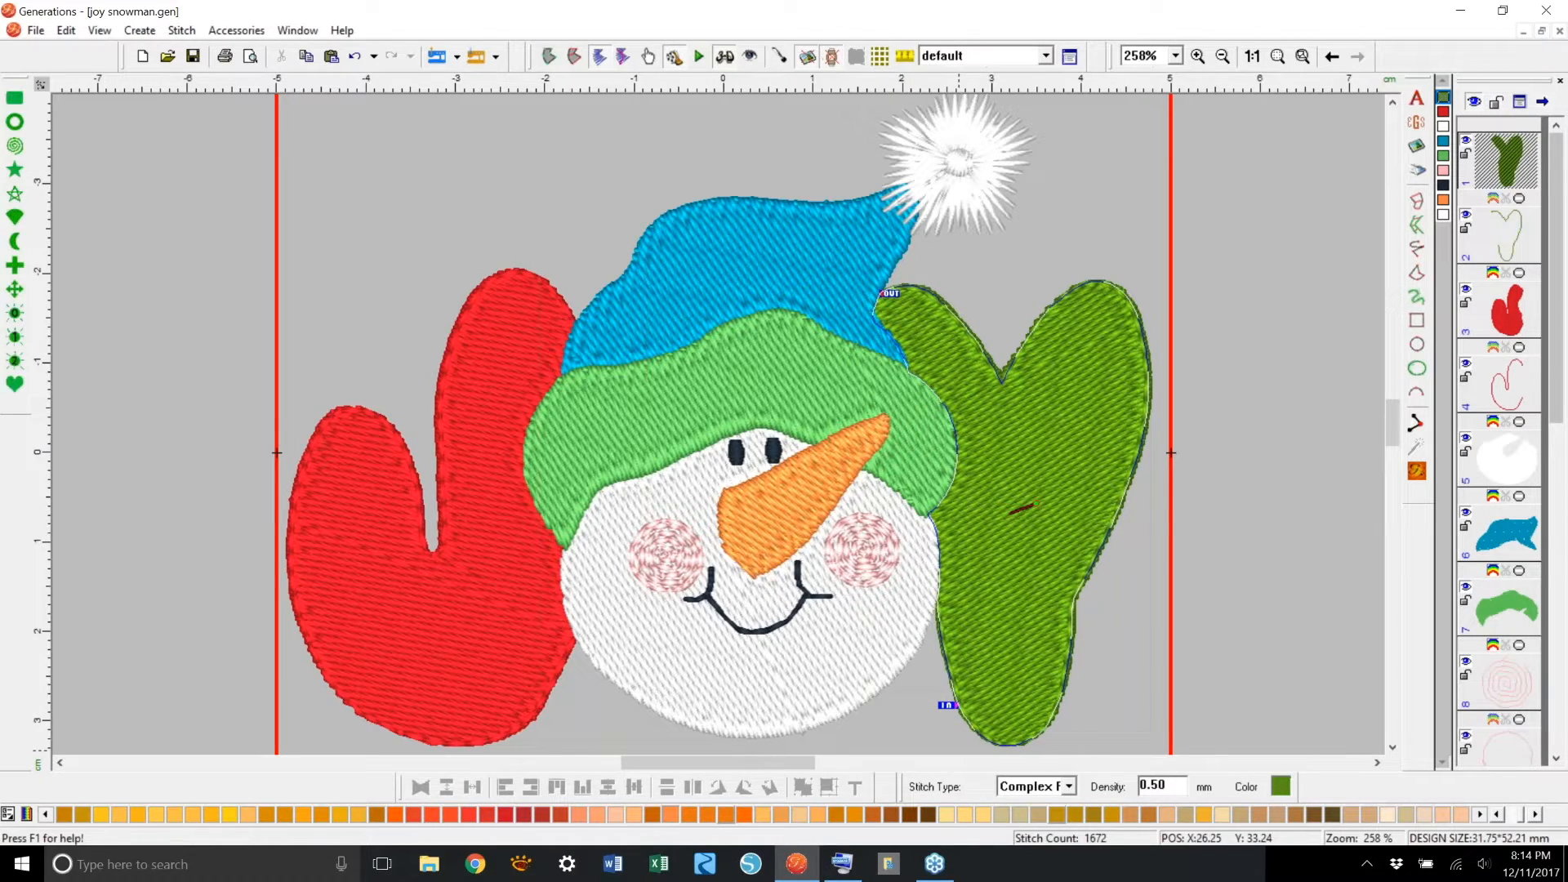
pyautogui.click(1251, 57)
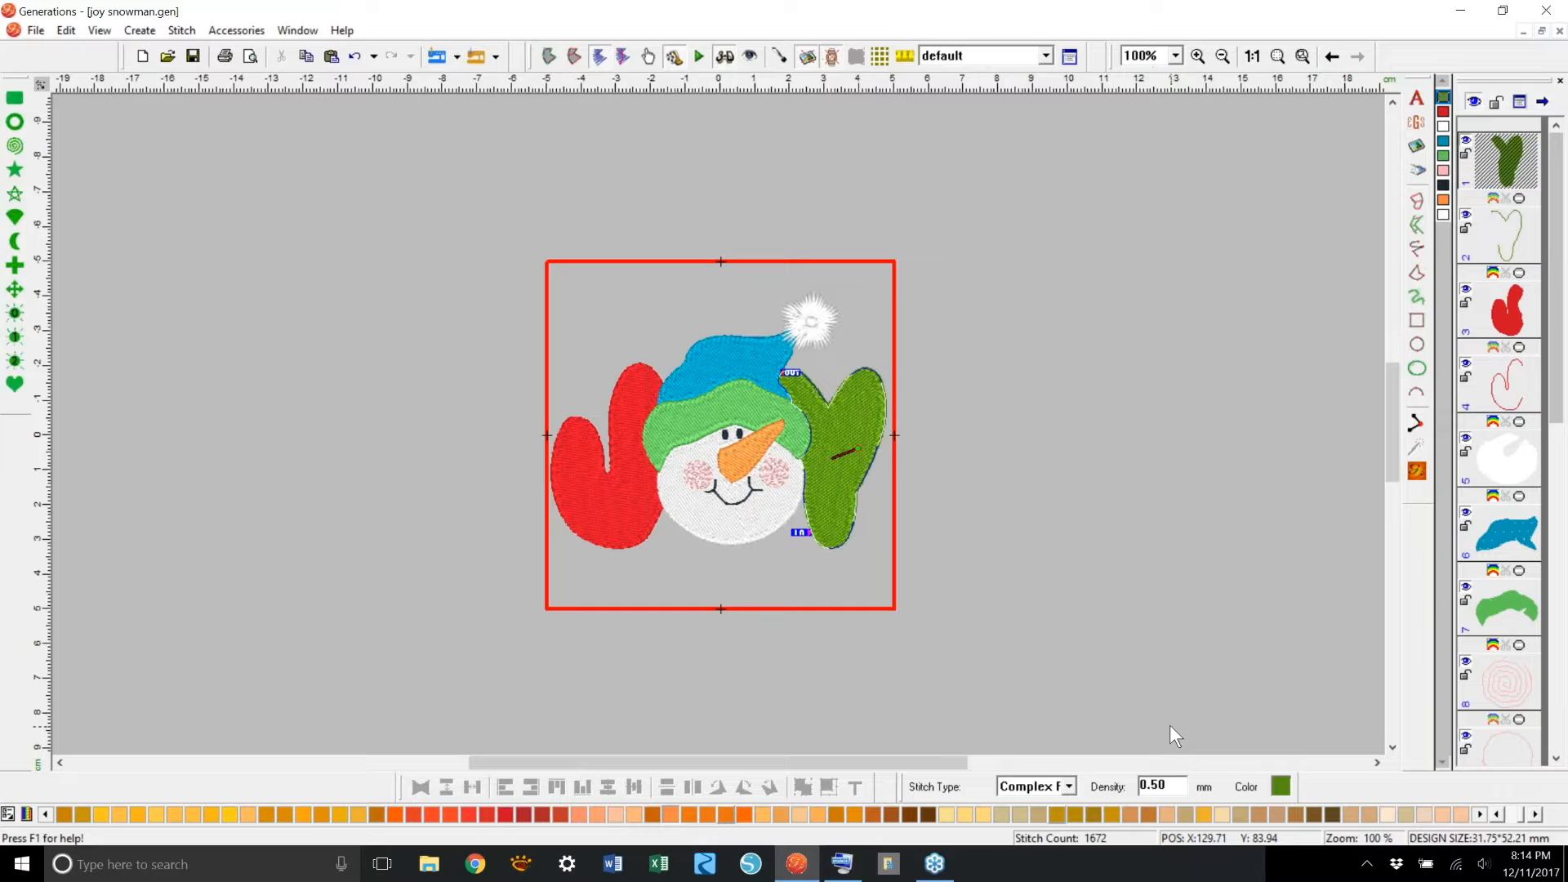
# Step: Move the whole snowman out of the hoop to the empty area on its left
pyautogui.click(1554, 276)
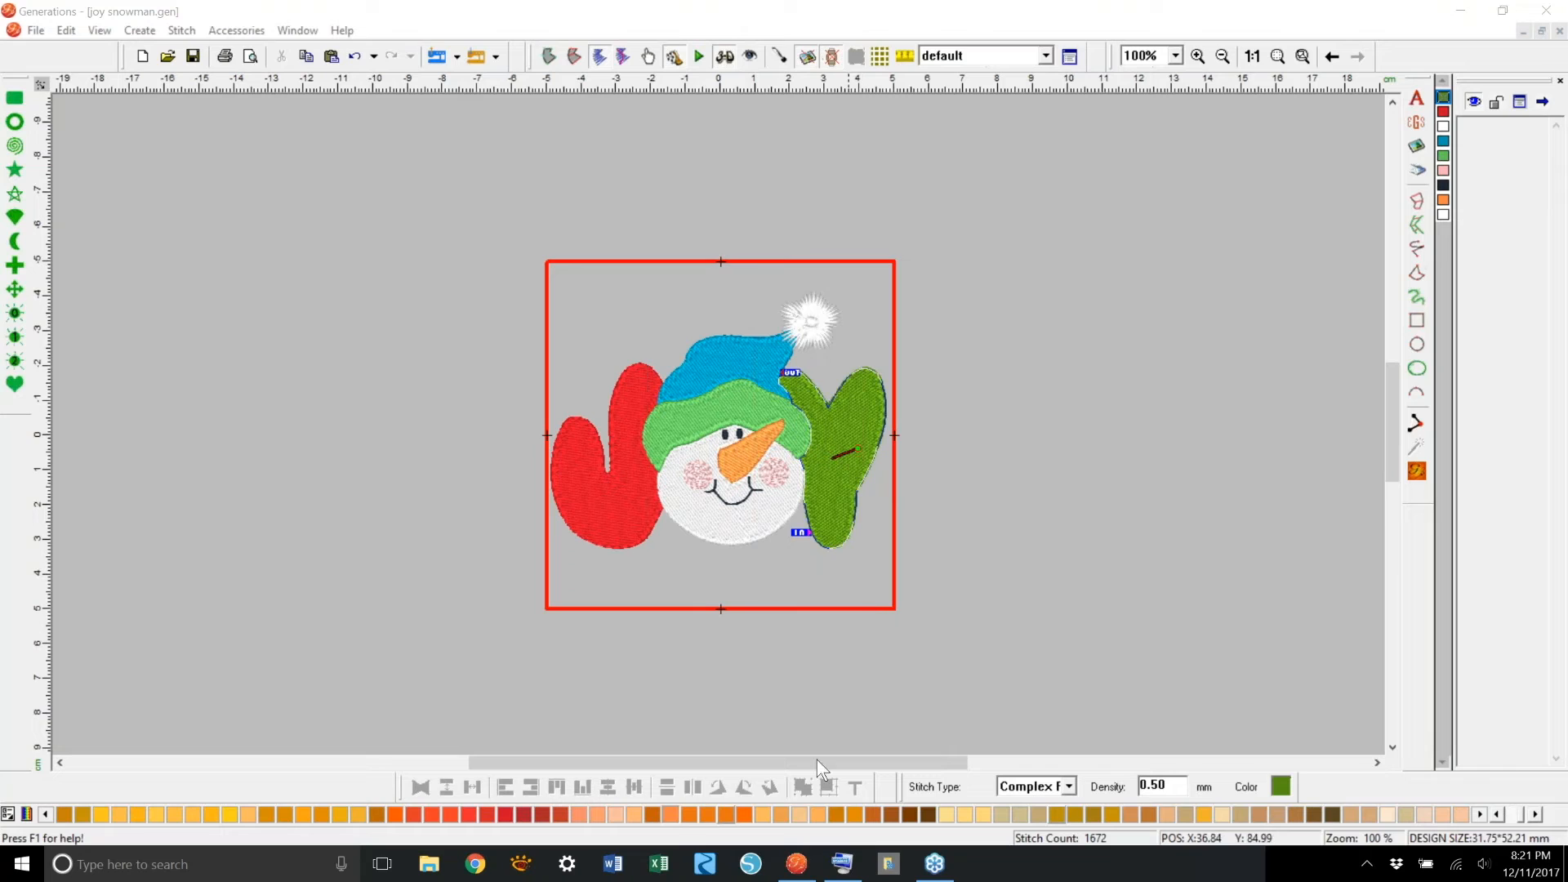
pyautogui.moveTo(781, 763); pyautogui.dragTo(910, 745)
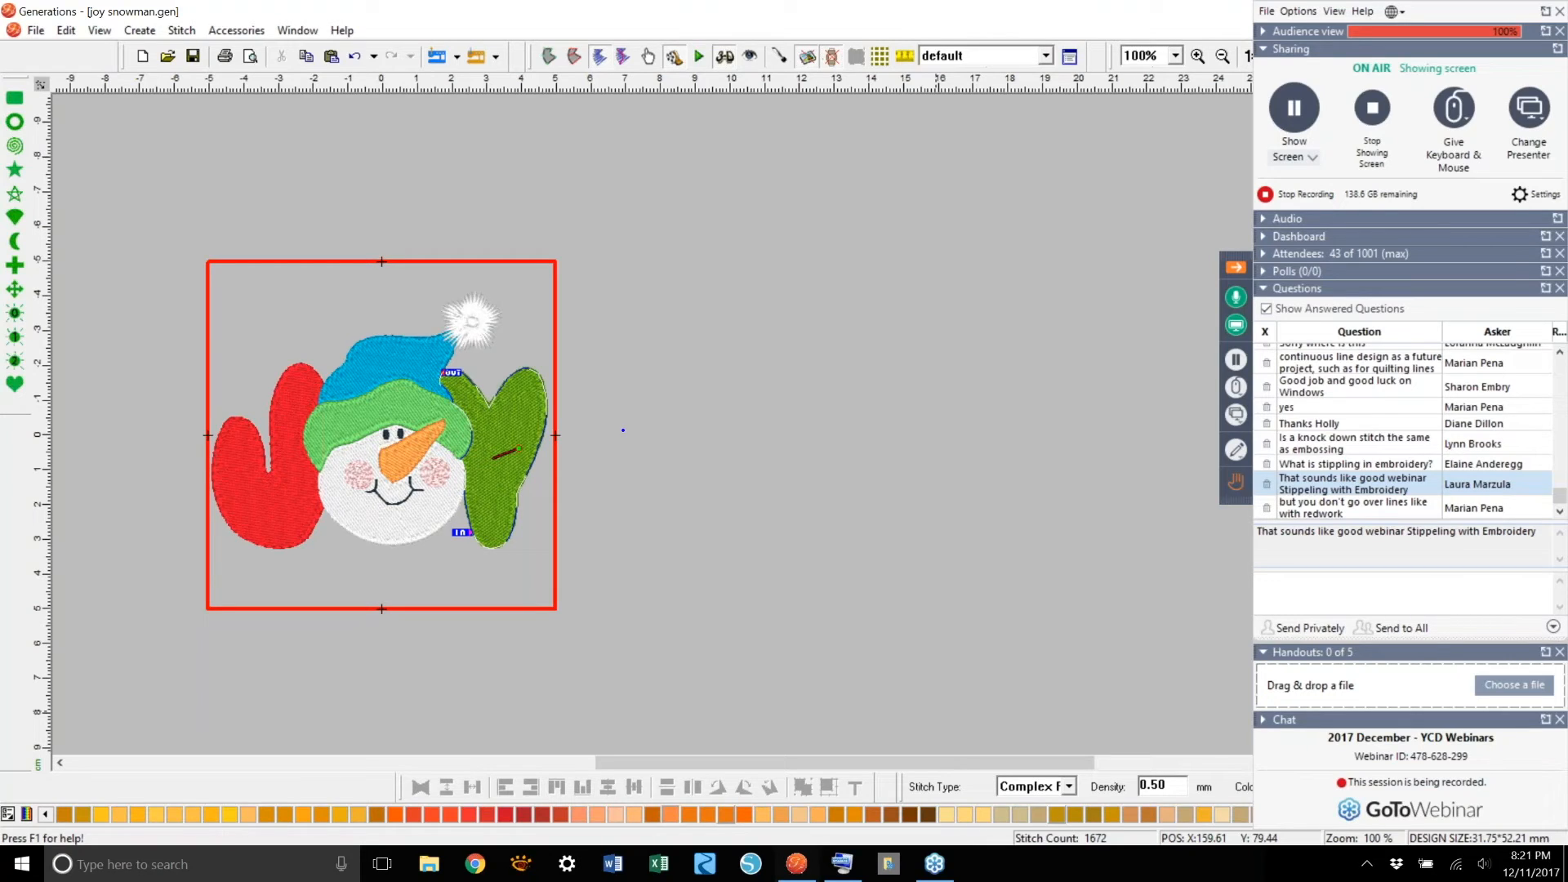
pyautogui.click(546, 452)
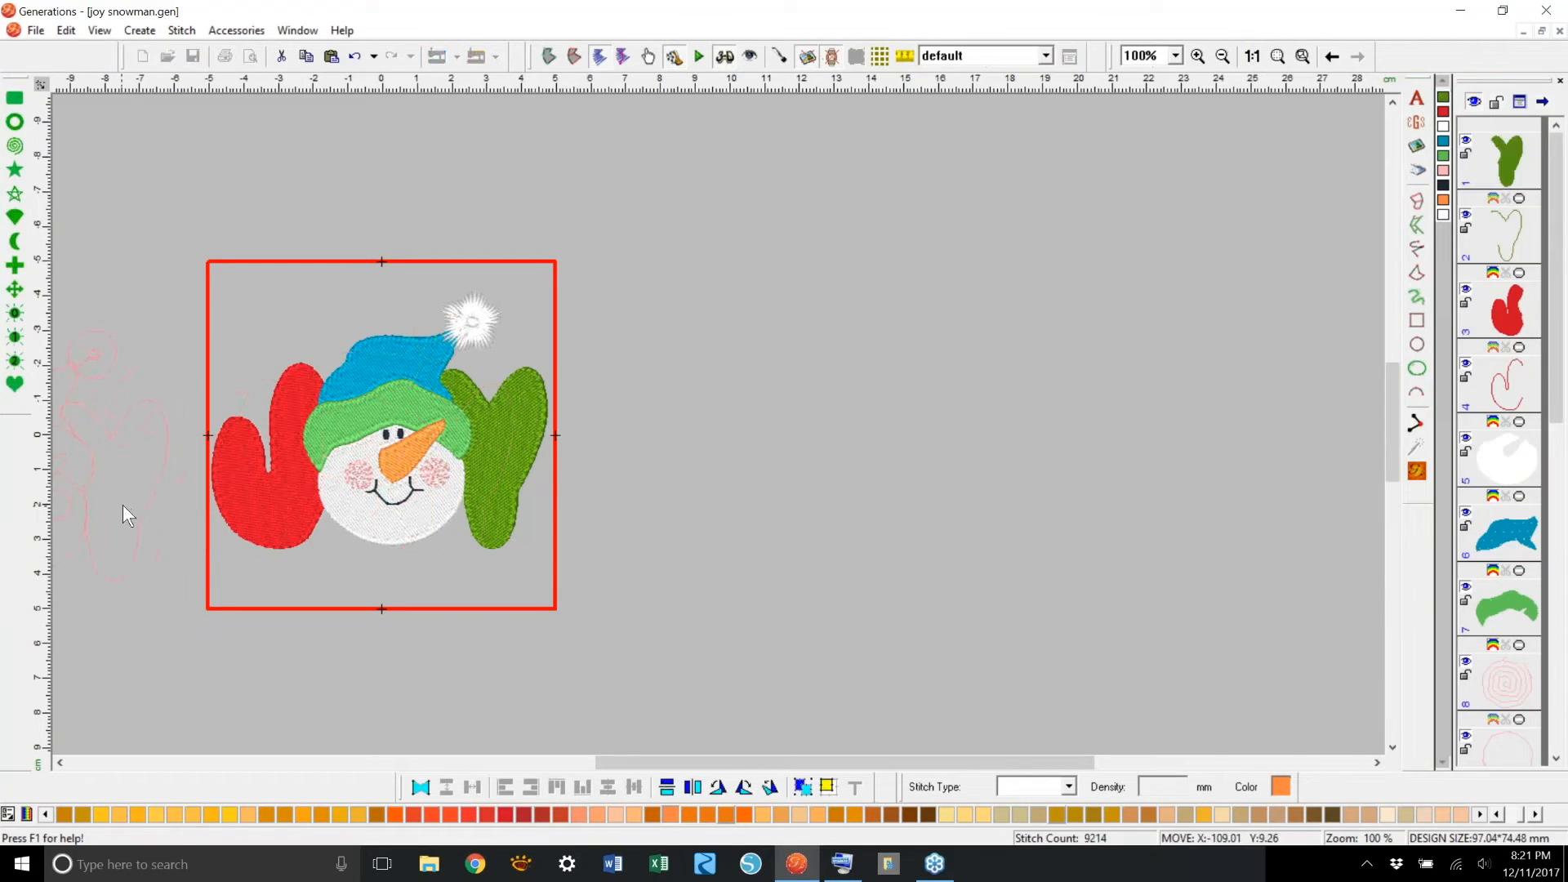
pyautogui.moveTo(282, 588); pyautogui.dragTo(282, 588)
pyautogui.moveTo(658, 762); pyautogui.dragTo(525, 739)
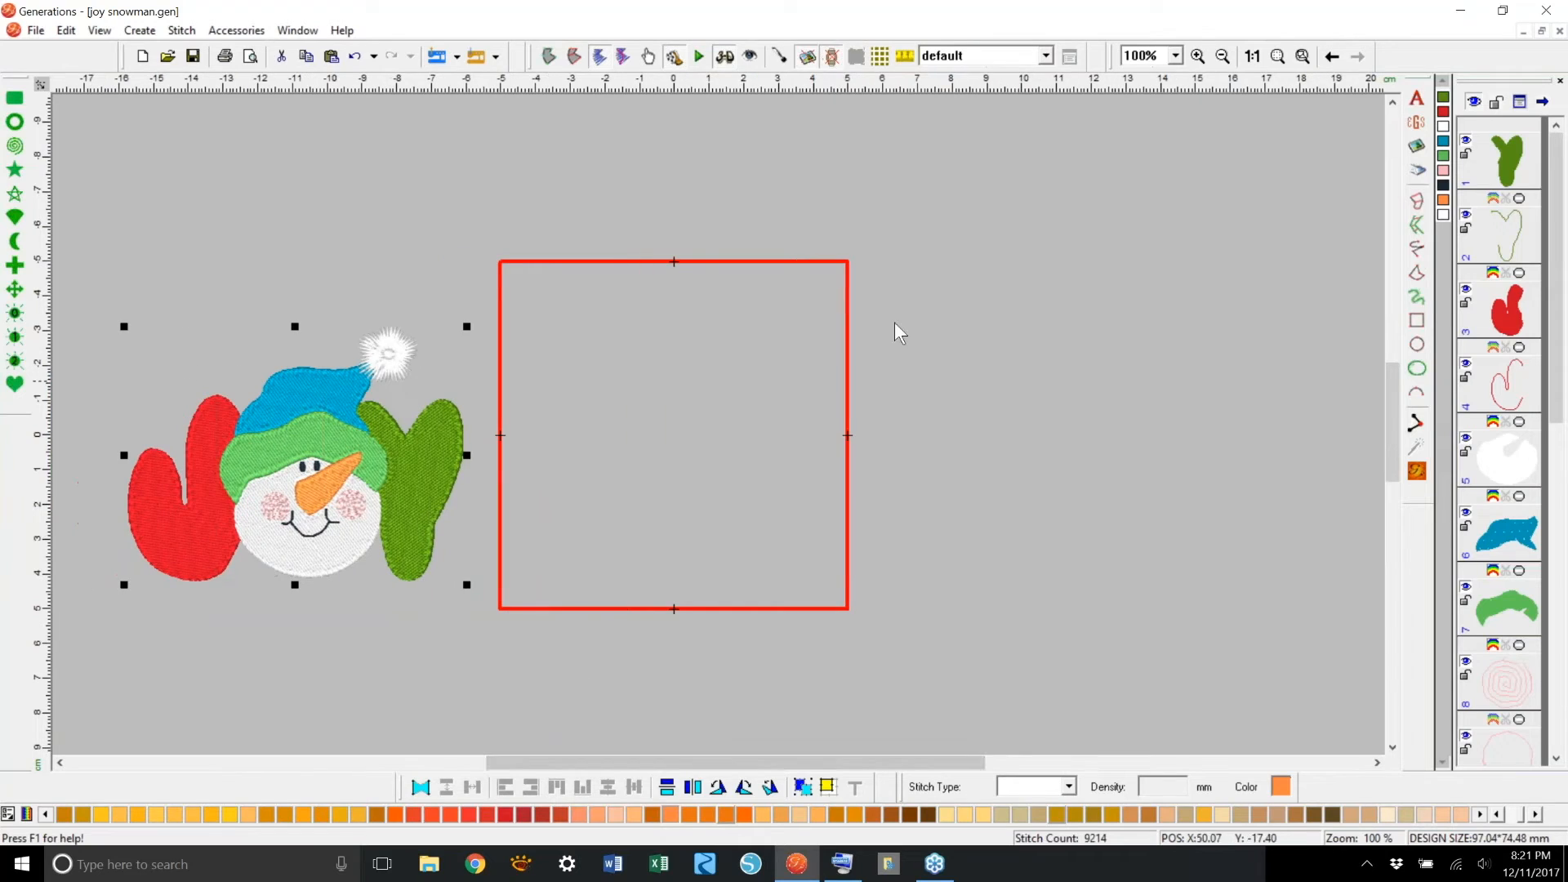
pyautogui.click(1175, 56)
pyautogui.click(1143, 134)
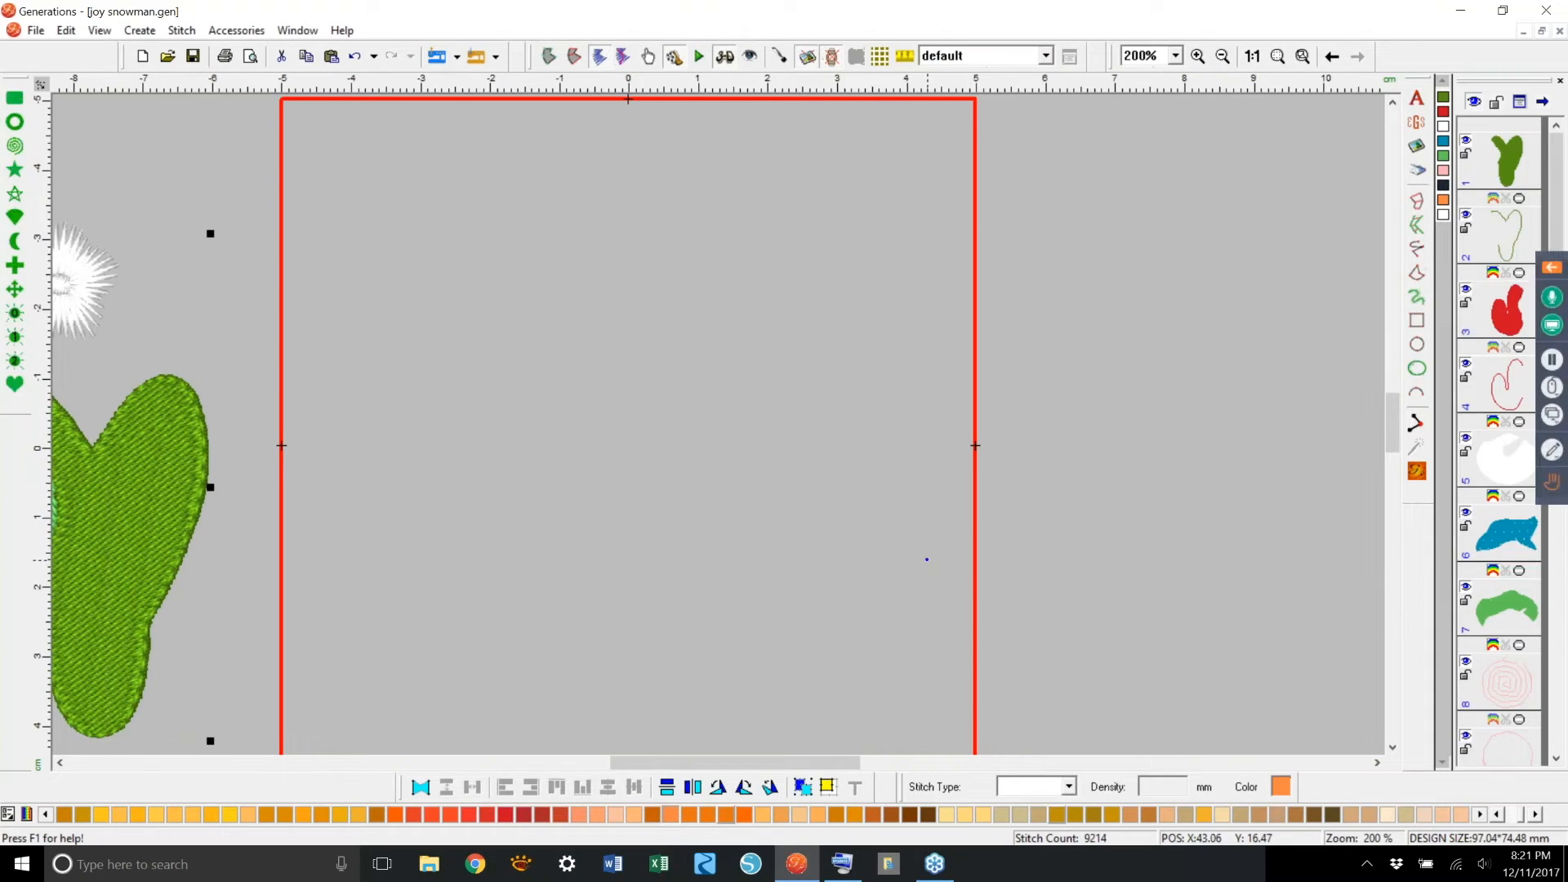
# Step: Sketch a blue stippling pattern over the empty hoop with the webinar drawing tool, clear it, and undo the snowman's move
pyautogui.moveTo(315, 146)
pyautogui.mouseDown()
pyautogui.moveTo(316, 194)
pyautogui.moveTo(339, 200)
pyautogui.moveTo(334, 160)
pyautogui.moveTo(370, 148)
pyautogui.moveTo(386, 178)
pyautogui.moveTo(384, 224)
pyautogui.moveTo(356, 255)
pyautogui.moveTo(334, 214)
pyautogui.moveTo(311, 227)
pyautogui.moveTo(319, 311)
pyautogui.moveTo(363, 309)
pyautogui.moveTo(358, 287)
pyautogui.moveTo(331, 280)
pyautogui.moveTo(386, 282)
pyautogui.moveTo(397, 333)
pyautogui.moveTo(372, 392)
pyautogui.moveTo(324, 393)
pyautogui.moveTo(351, 358)
pyautogui.moveTo(332, 341)
pyautogui.moveTo(303, 369)
pyautogui.moveTo(317, 453)
pyautogui.moveTo(347, 465)
pyautogui.moveTo(365, 443)
pyautogui.moveTo(339, 427)
pyautogui.moveTo(351, 414)
pyautogui.moveTo(389, 431)
pyautogui.moveTo(392, 496)
pyautogui.moveTo(347, 519)
pyautogui.moveTo(315, 491)
pyautogui.moveTo(303, 545)
pyautogui.moveTo(358, 578)
pyautogui.moveTo(303, 626)
pyautogui.moveTo(319, 662)
pyautogui.moveTo(375, 655)
pyautogui.moveTo(389, 547)
pyautogui.moveTo(409, 572)
pyautogui.moveTo(452, 552)
pyautogui.moveTo(403, 496)
pyautogui.moveTo(477, 469)
pyautogui.moveTo(468, 419)
pyautogui.moveTo(435, 452)
pyautogui.moveTo(411, 425)
pyautogui.moveTo(466, 317)
pyautogui.moveTo(417, 345)
pyautogui.moveTo(410, 310)
pyautogui.moveTo(491, 257)
pyautogui.moveTo(474, 214)
pyautogui.moveTo(452, 245)
pyautogui.moveTo(420, 250)
pyautogui.moveTo(411, 204)
pyautogui.moveTo(548, 207)
pyautogui.moveTo(551, 267)
pyautogui.moveTo(511, 297)
pyautogui.moveTo(515, 251)
pyautogui.moveTo(499, 255)
pyautogui.moveTo(484, 307)
pyautogui.moveTo(575, 338)
pyautogui.moveTo(574, 396)
pyautogui.moveTo(523, 403)
pyautogui.moveTo(529, 378)
pyautogui.moveTo(501, 355)
pyautogui.moveTo(491, 423)
pyautogui.moveTo(518, 471)
pyautogui.moveTo(559, 465)
pyautogui.moveTo(483, 499)
pyautogui.moveTo(531, 571)
pyautogui.moveTo(490, 586)
pyautogui.moveTo(477, 560)
pyautogui.moveTo(445, 685)
pyautogui.moveTo(412, 637)
pyautogui.moveTo(431, 649)
pyautogui.moveTo(382, 662)
pyautogui.moveTo(522, 678)
pyautogui.moveTo(514, 626)
pyautogui.moveTo(582, 625)
pyautogui.moveTo(574, 557)
pyautogui.mouseUp()
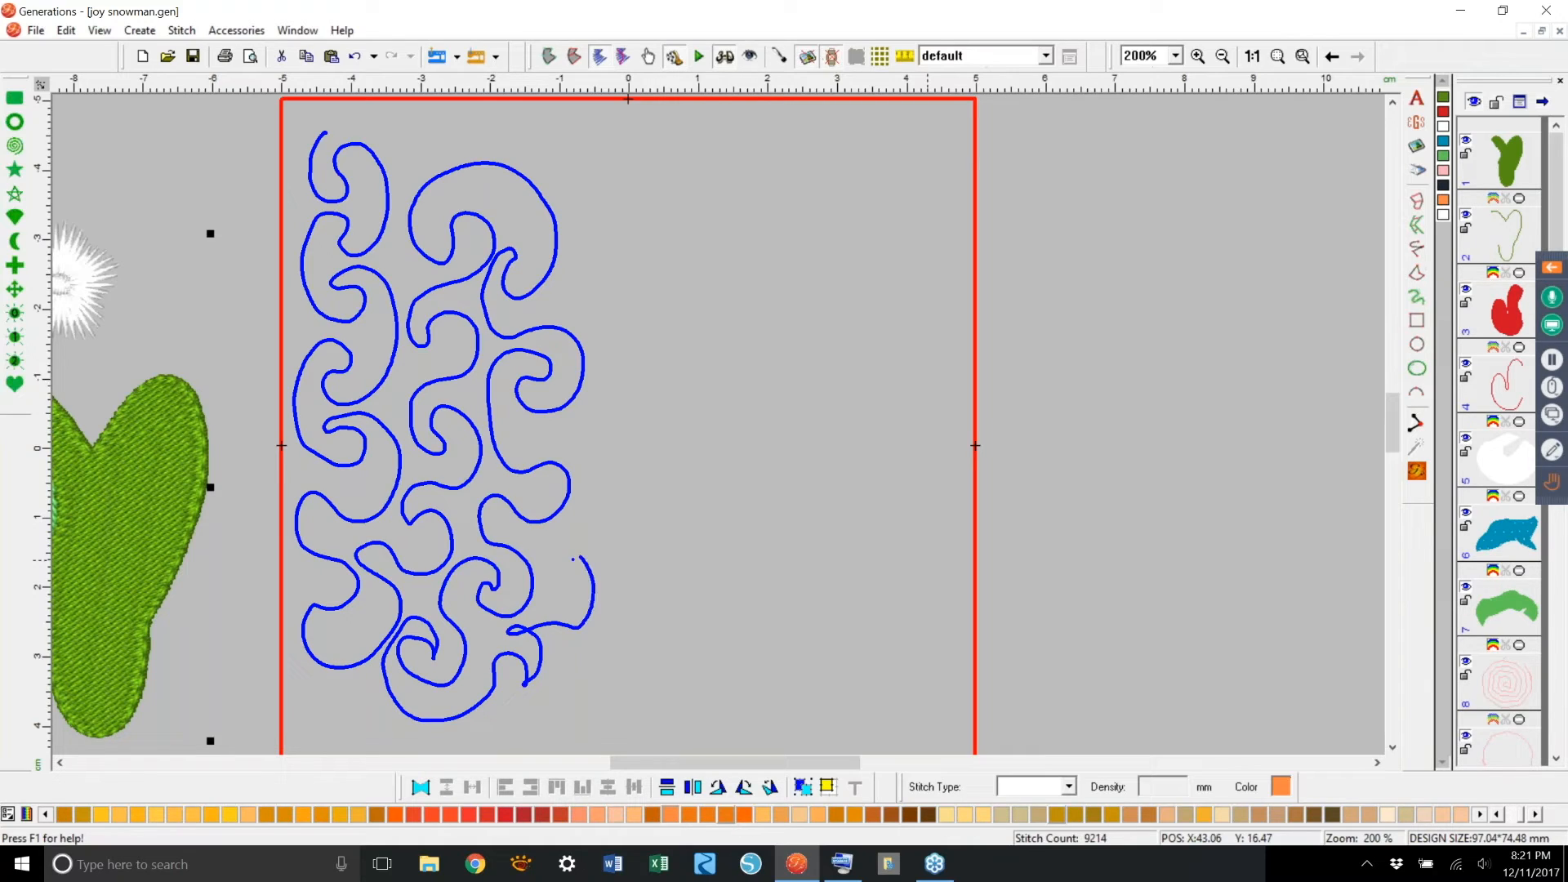
pyautogui.moveTo(516, 630); pyautogui.dragTo(556, 636)
pyautogui.click(1551, 449)
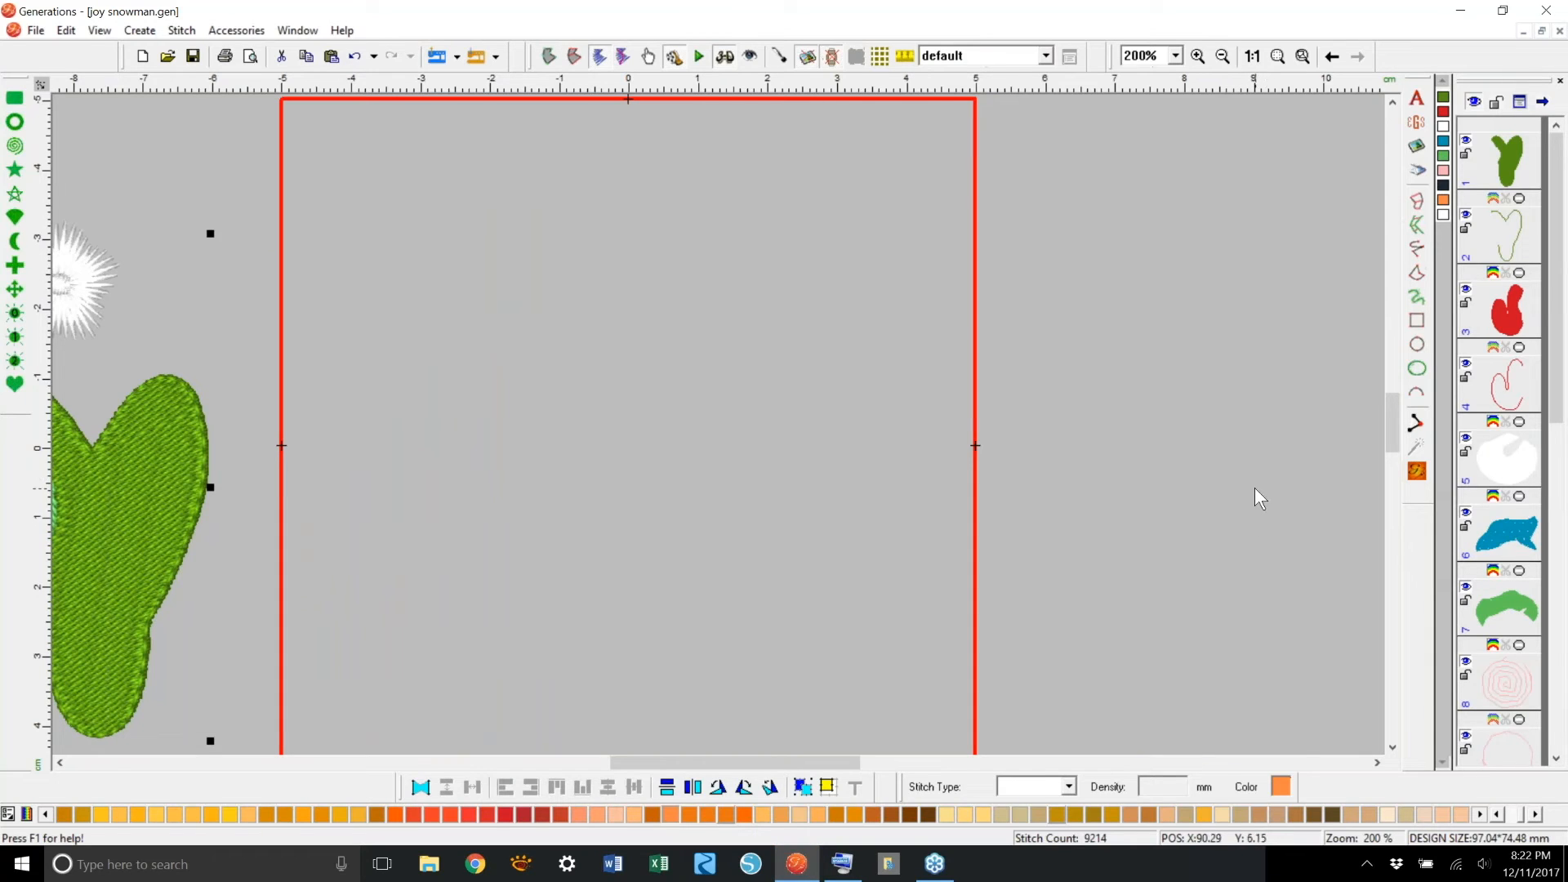
pyautogui.hotkey('ctrl', 'z')
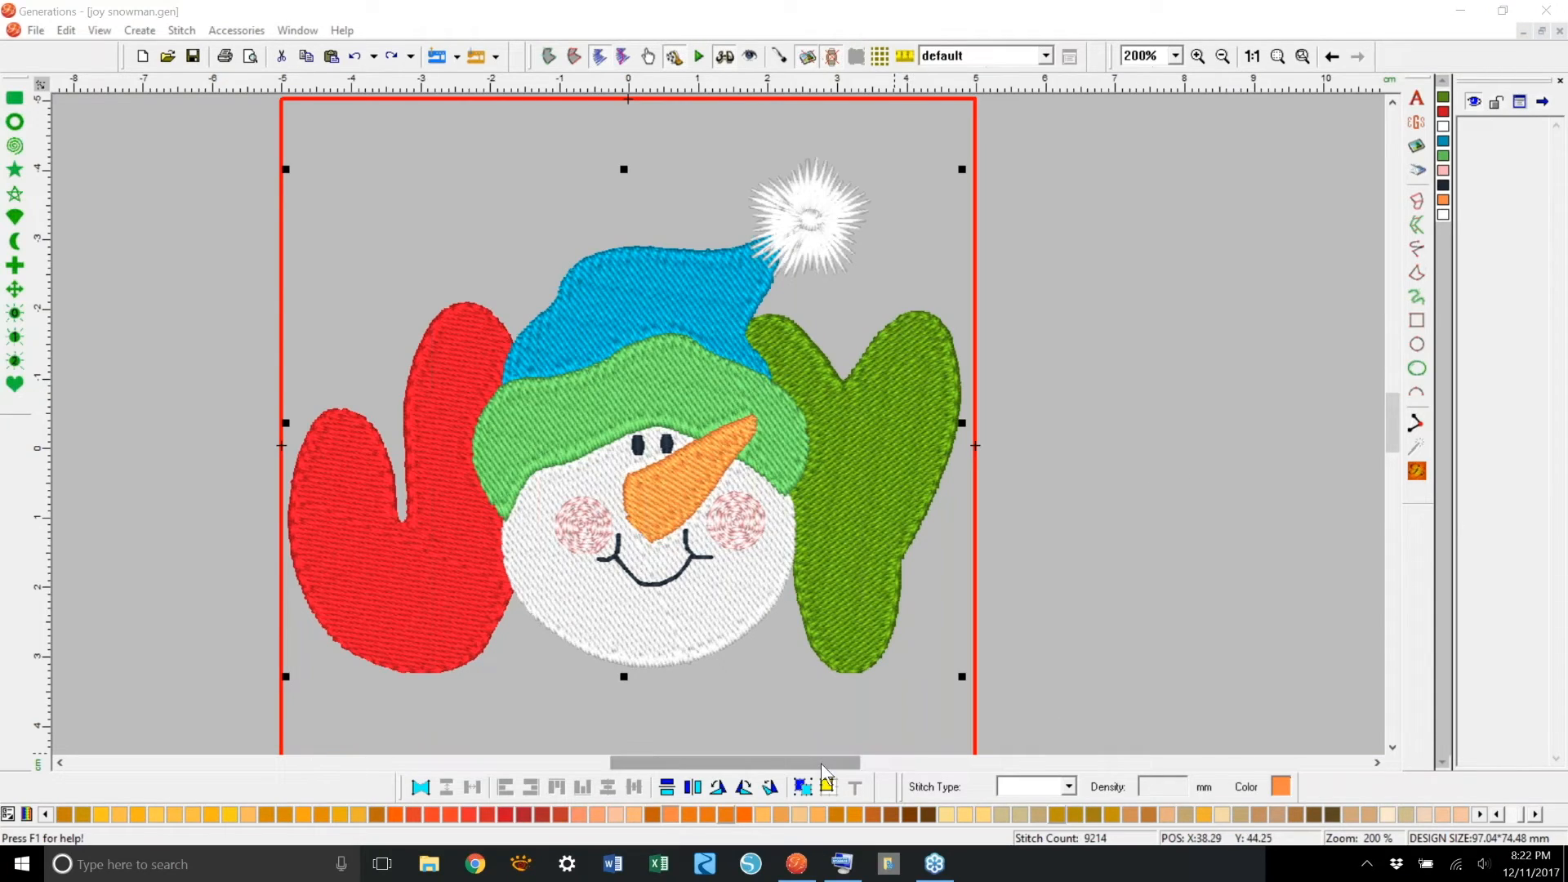
# Step: Annotate the empty area right of the hoop with looping coils in pink, yellow, red and other strokes, and clear them
pyautogui.moveTo(821, 763); pyautogui.dragTo(939, 743)
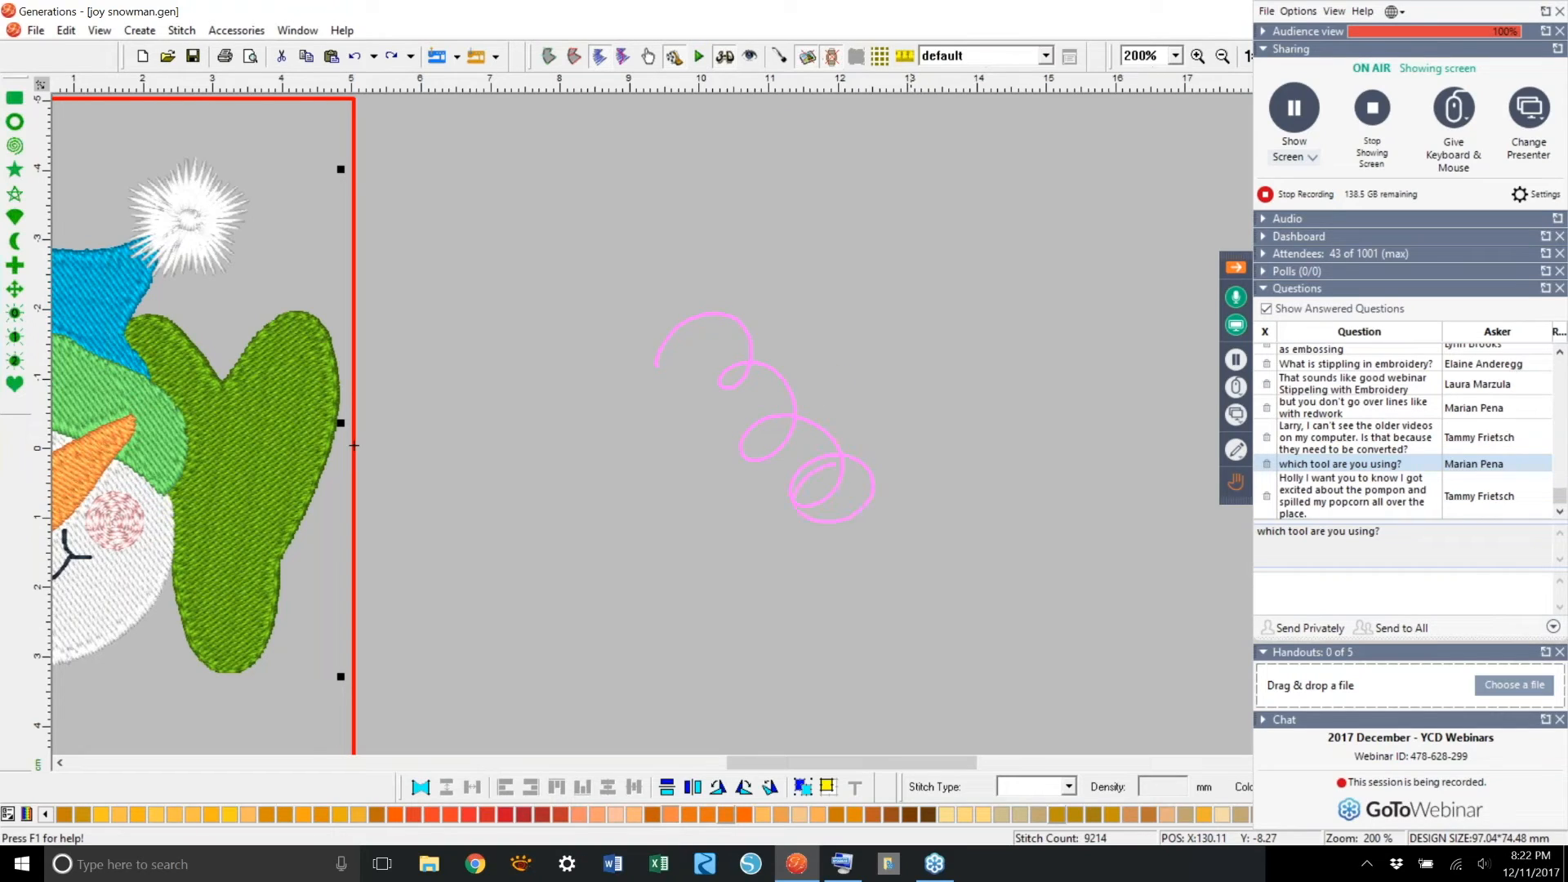
pyautogui.moveTo(825, 288)
pyautogui.mouseDown()
pyautogui.moveTo(827, 273)
pyautogui.moveTo(1001, 441)
pyautogui.moveTo(1012, 397)
pyautogui.mouseUp()
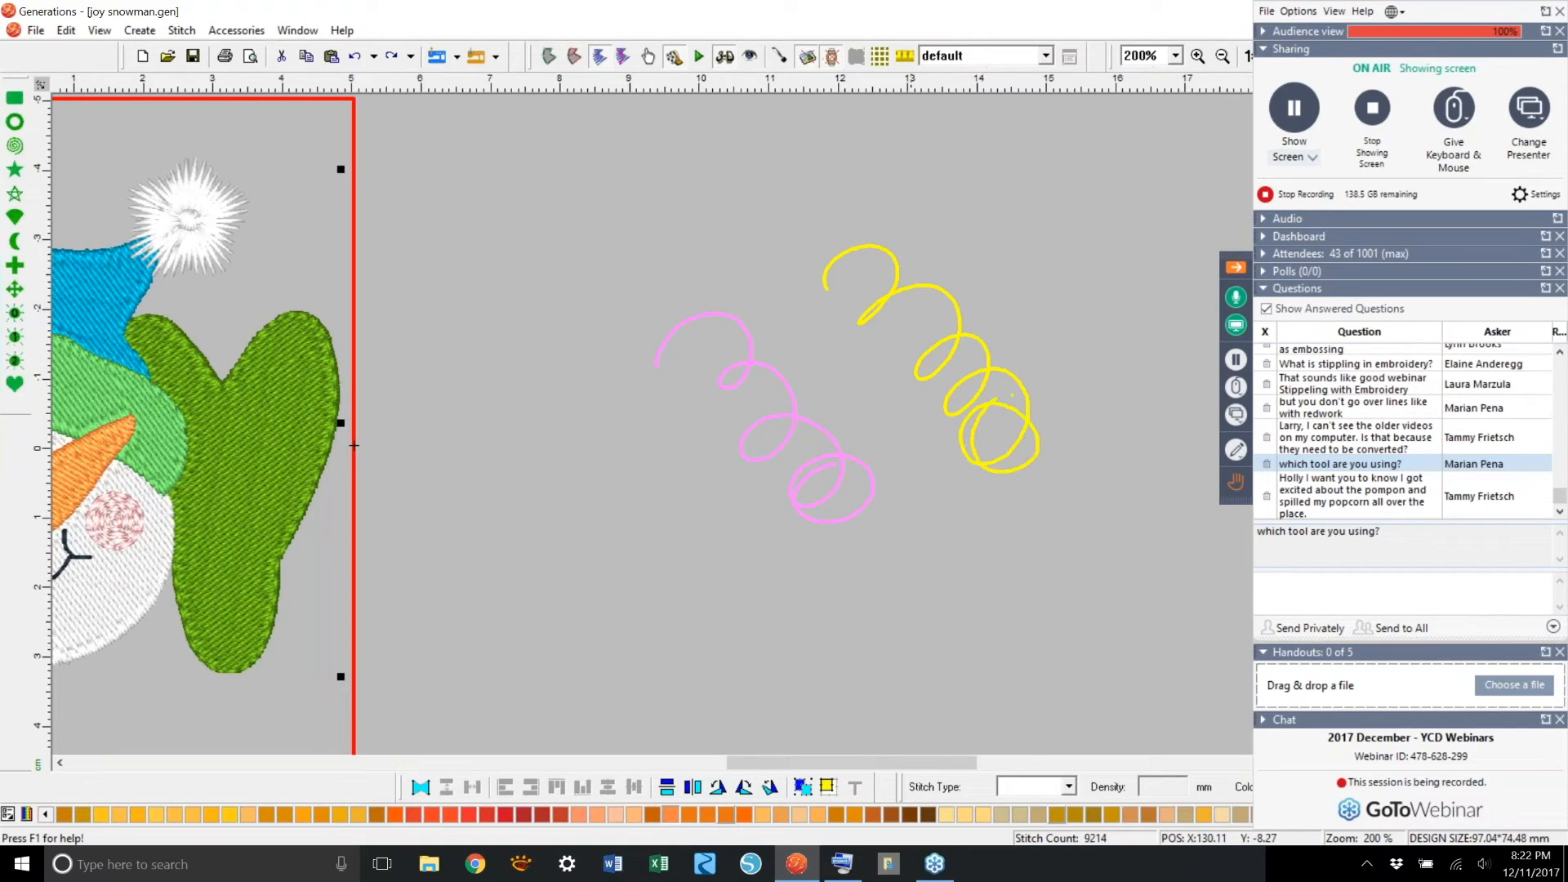
pyautogui.moveTo(535, 446)
pyautogui.mouseDown()
pyautogui.moveTo(619, 481)
pyautogui.moveTo(663, 532)
pyautogui.moveTo(737, 551)
pyautogui.mouseUp()
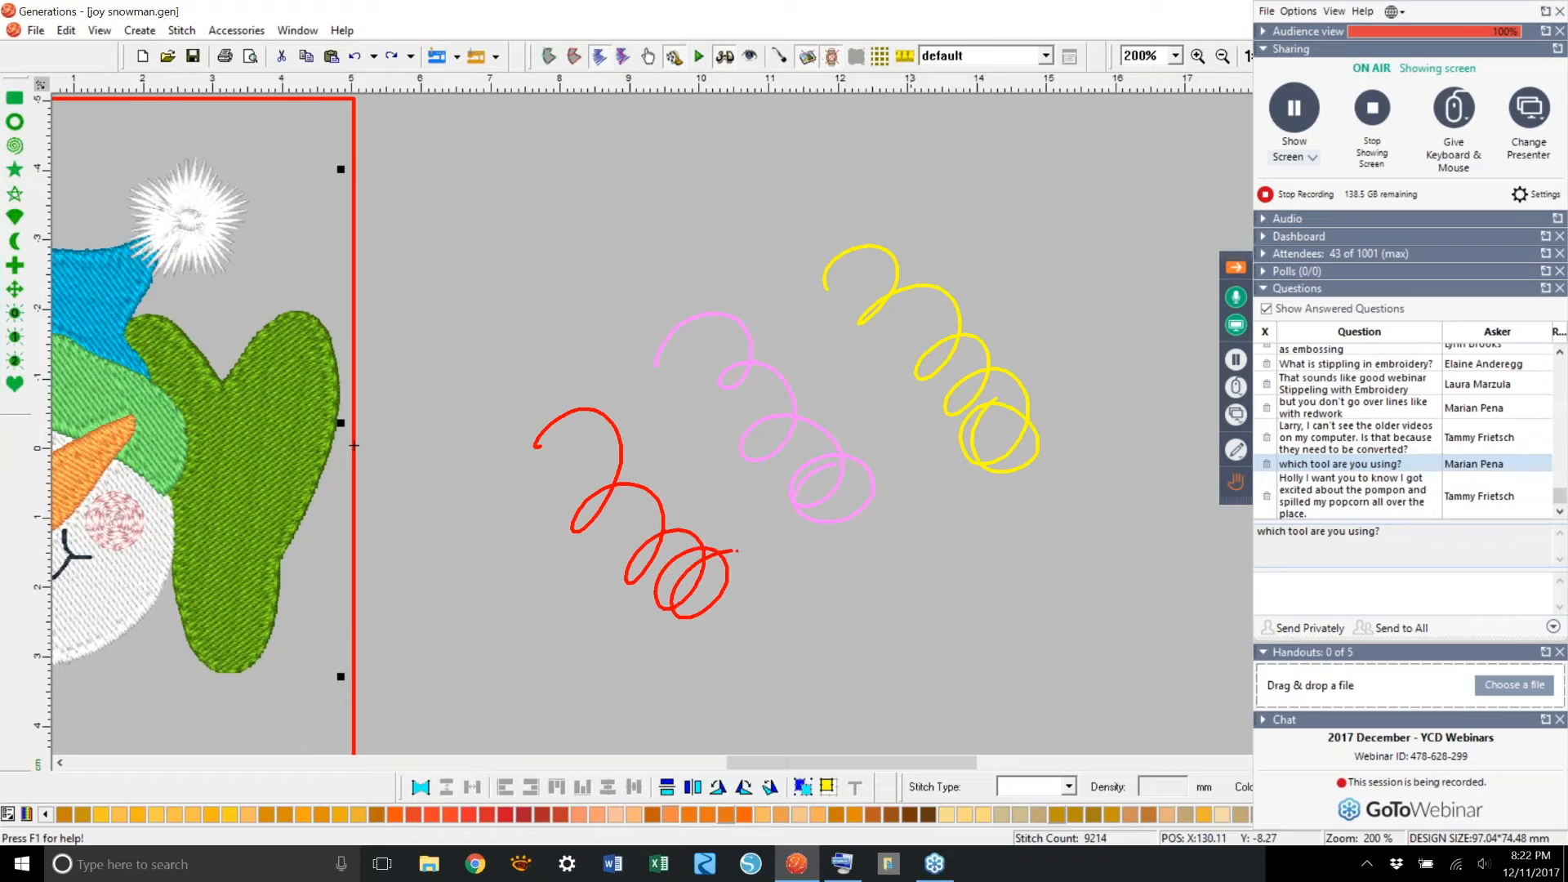
pyautogui.moveTo(525, 276)
pyautogui.mouseDown()
pyautogui.moveTo(644, 331)
pyautogui.moveTo(684, 424)
pyautogui.moveTo(738, 398)
pyautogui.mouseUp()
pyautogui.moveTo(642, 206)
pyautogui.mouseDown()
pyautogui.moveTo(700, 168)
pyautogui.moveTo(779, 296)
pyautogui.moveTo(822, 285)
pyautogui.moveTo(848, 331)
pyautogui.mouseUp()
pyautogui.moveTo(829, 408)
pyautogui.mouseDown()
pyautogui.moveTo(890, 547)
pyautogui.moveTo(1018, 567)
pyautogui.mouseUp()
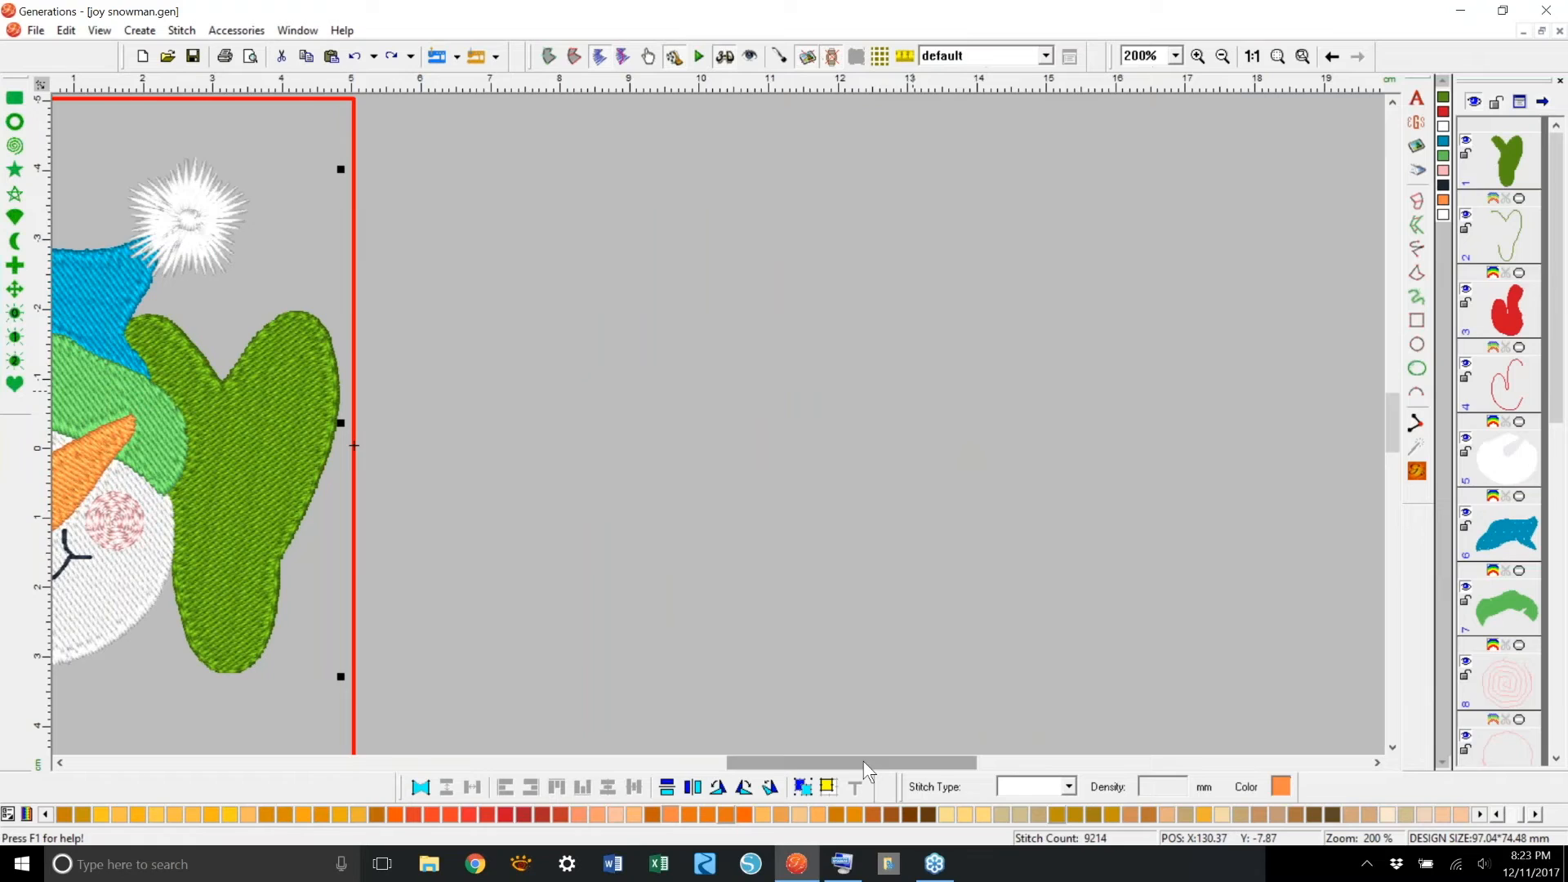
# Step: Shrink the whole snowman to about 87 by 67 mm inside the hoop
pyautogui.moveTo(861, 761); pyautogui.dragTo(741, 762)
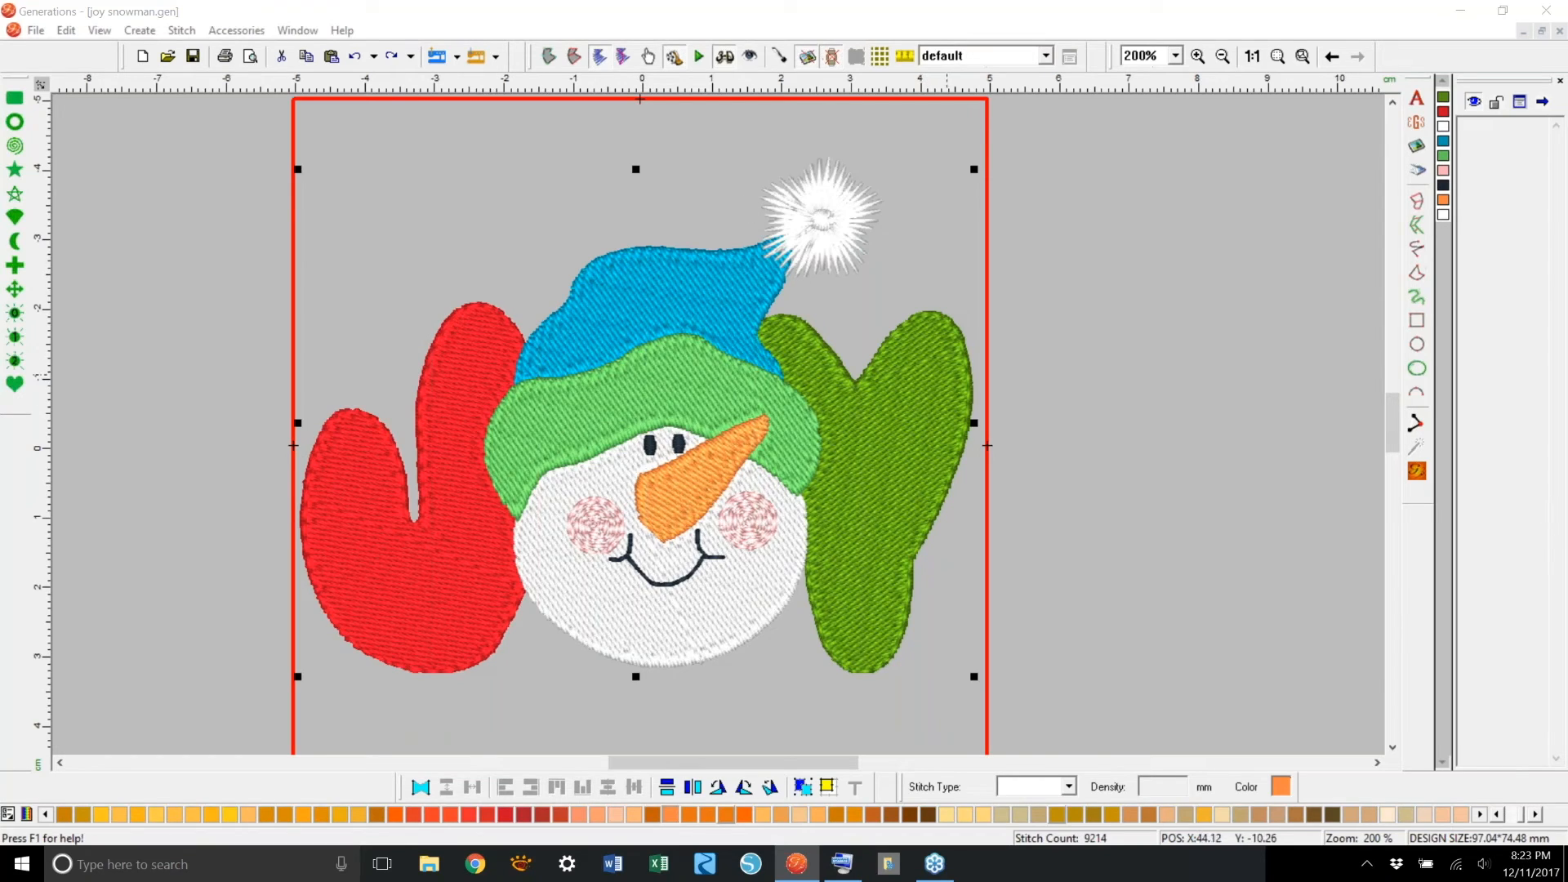
pyautogui.moveTo(949, 184); pyautogui.dragTo(913, 380)
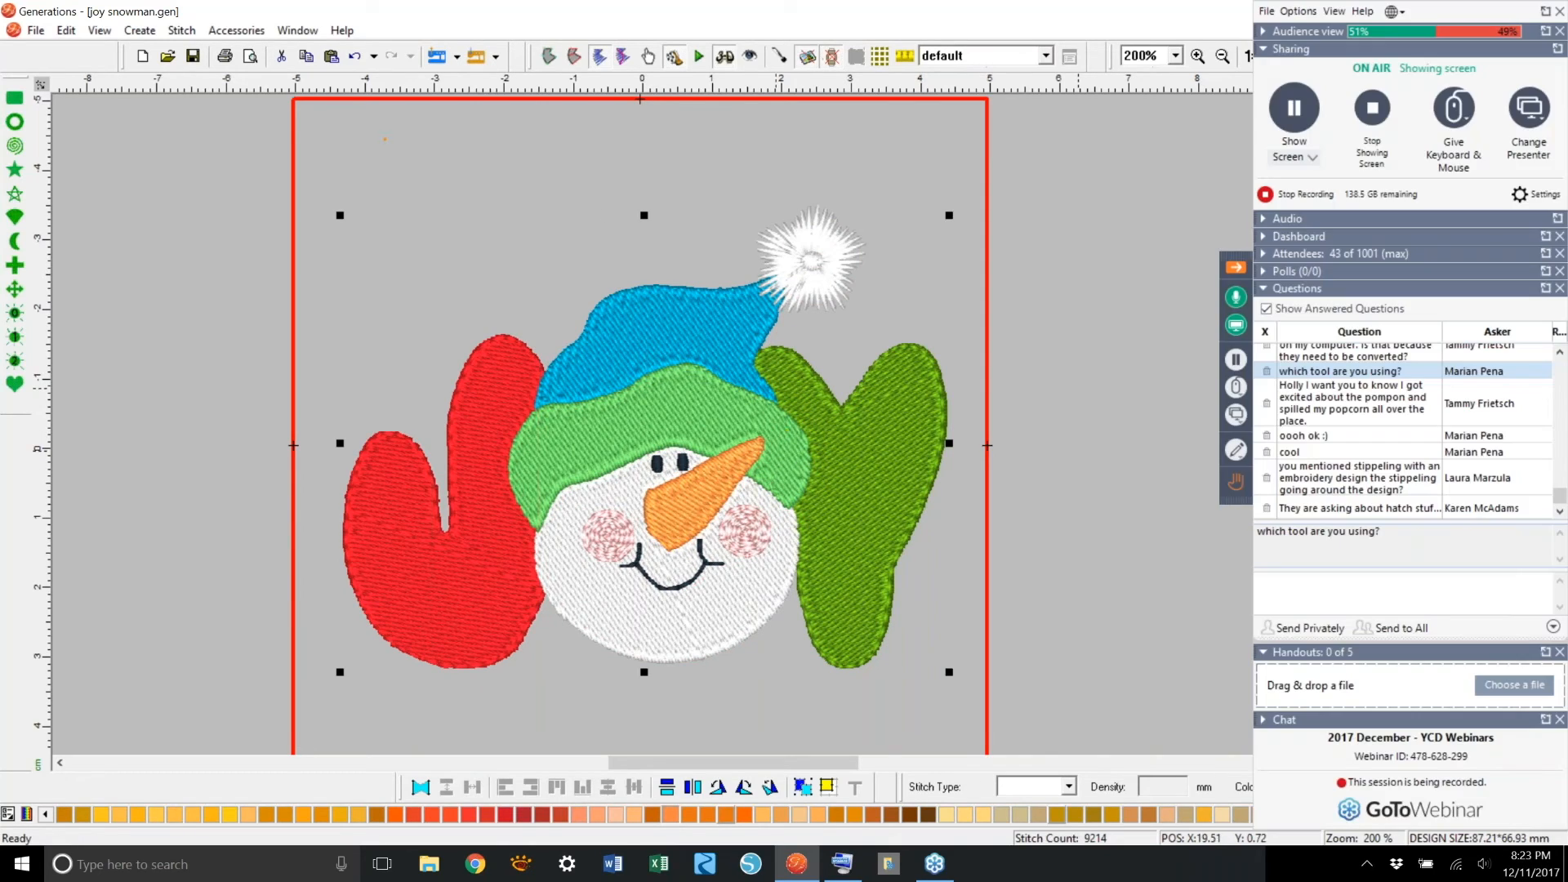
# Step: Annotate orange stippling between the hoop edge and the snowman, plus orange scribbles across the design, clearing each annotation
pyautogui.moveTo(295, 103)
pyautogui.mouseDown()
pyautogui.moveTo(334, 151)
pyautogui.moveTo(344, 140)
pyautogui.moveTo(325, 129)
pyautogui.moveTo(354, 121)
pyautogui.moveTo(366, 161)
pyautogui.moveTo(315, 183)
pyautogui.moveTo(315, 217)
pyautogui.moveTo(353, 217)
pyautogui.moveTo(359, 258)
pyautogui.moveTo(335, 280)
pyautogui.moveTo(318, 269)
pyautogui.moveTo(329, 243)
pyautogui.moveTo(301, 267)
pyautogui.moveTo(312, 312)
pyautogui.moveTo(354, 336)
pyautogui.moveTo(310, 371)
pyautogui.moveTo(343, 397)
pyautogui.moveTo(298, 418)
pyautogui.moveTo(333, 448)
pyautogui.moveTo(302, 494)
pyautogui.moveTo(321, 616)
pyautogui.moveTo(292, 593)
pyautogui.moveTo(299, 646)
pyautogui.moveTo(341, 650)
pyautogui.moveTo(320, 723)
pyautogui.moveTo(378, 731)
pyautogui.moveTo(394, 687)
pyautogui.moveTo(372, 657)
pyautogui.moveTo(395, 707)
pyautogui.moveTo(412, 690)
pyautogui.moveTo(415, 722)
pyautogui.moveTo(481, 734)
pyautogui.moveTo(505, 687)
pyautogui.moveTo(524, 713)
pyautogui.moveTo(535, 702)
pyautogui.moveTo(541, 644)
pyautogui.moveTo(572, 699)
pyautogui.moveTo(557, 731)
pyautogui.moveTo(593, 723)
pyautogui.moveTo(616, 682)
pyautogui.moveTo(618, 719)
pyautogui.moveTo(646, 690)
pyautogui.mouseUp()
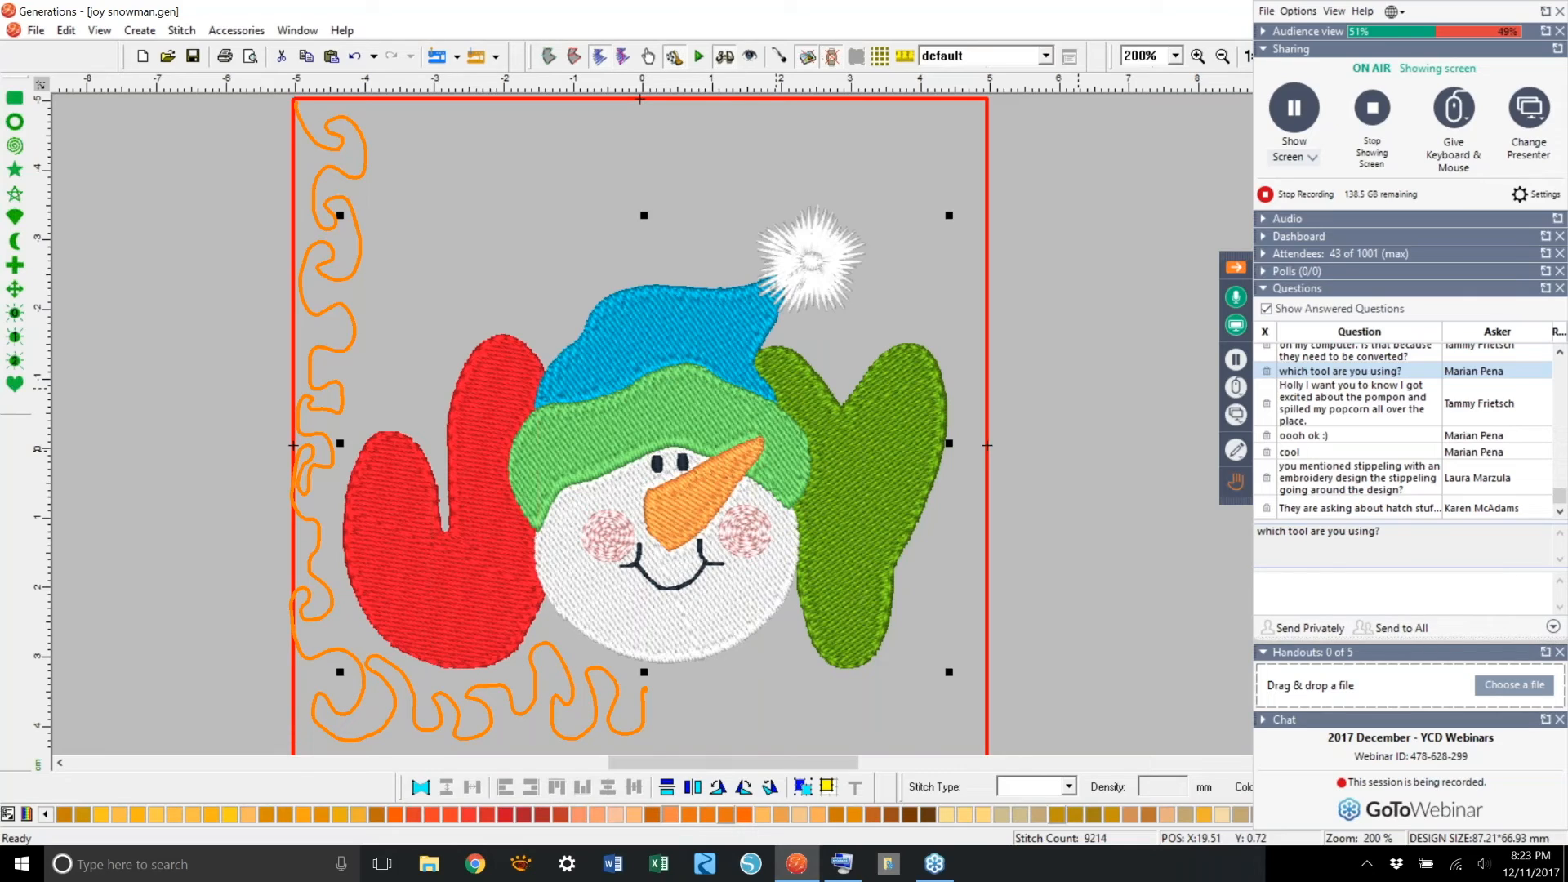
pyautogui.click(1235, 449)
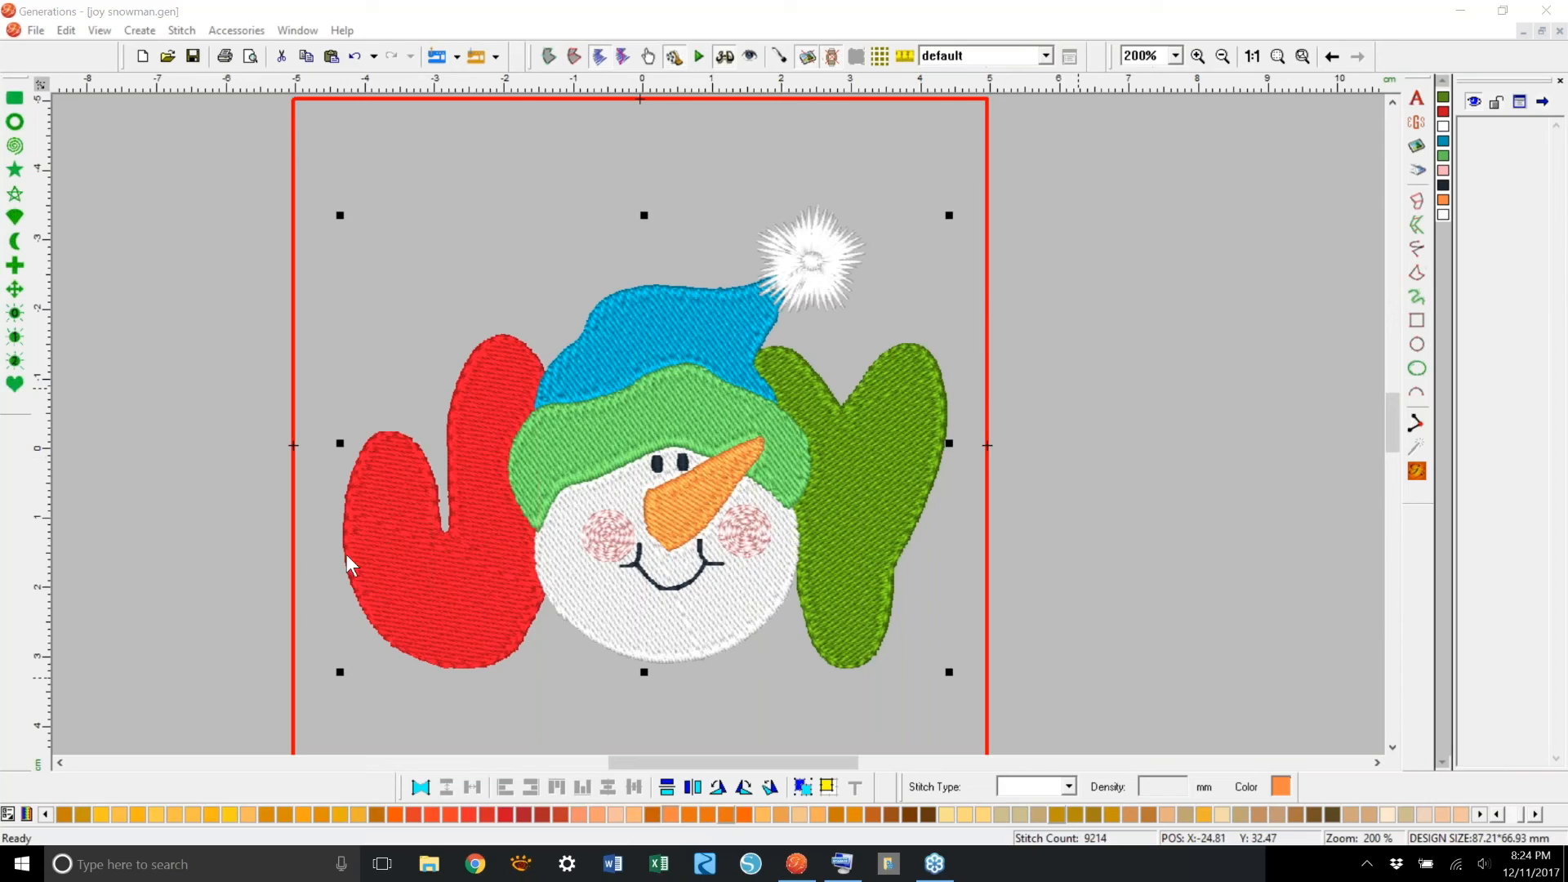
pyautogui.click(1031, 413)
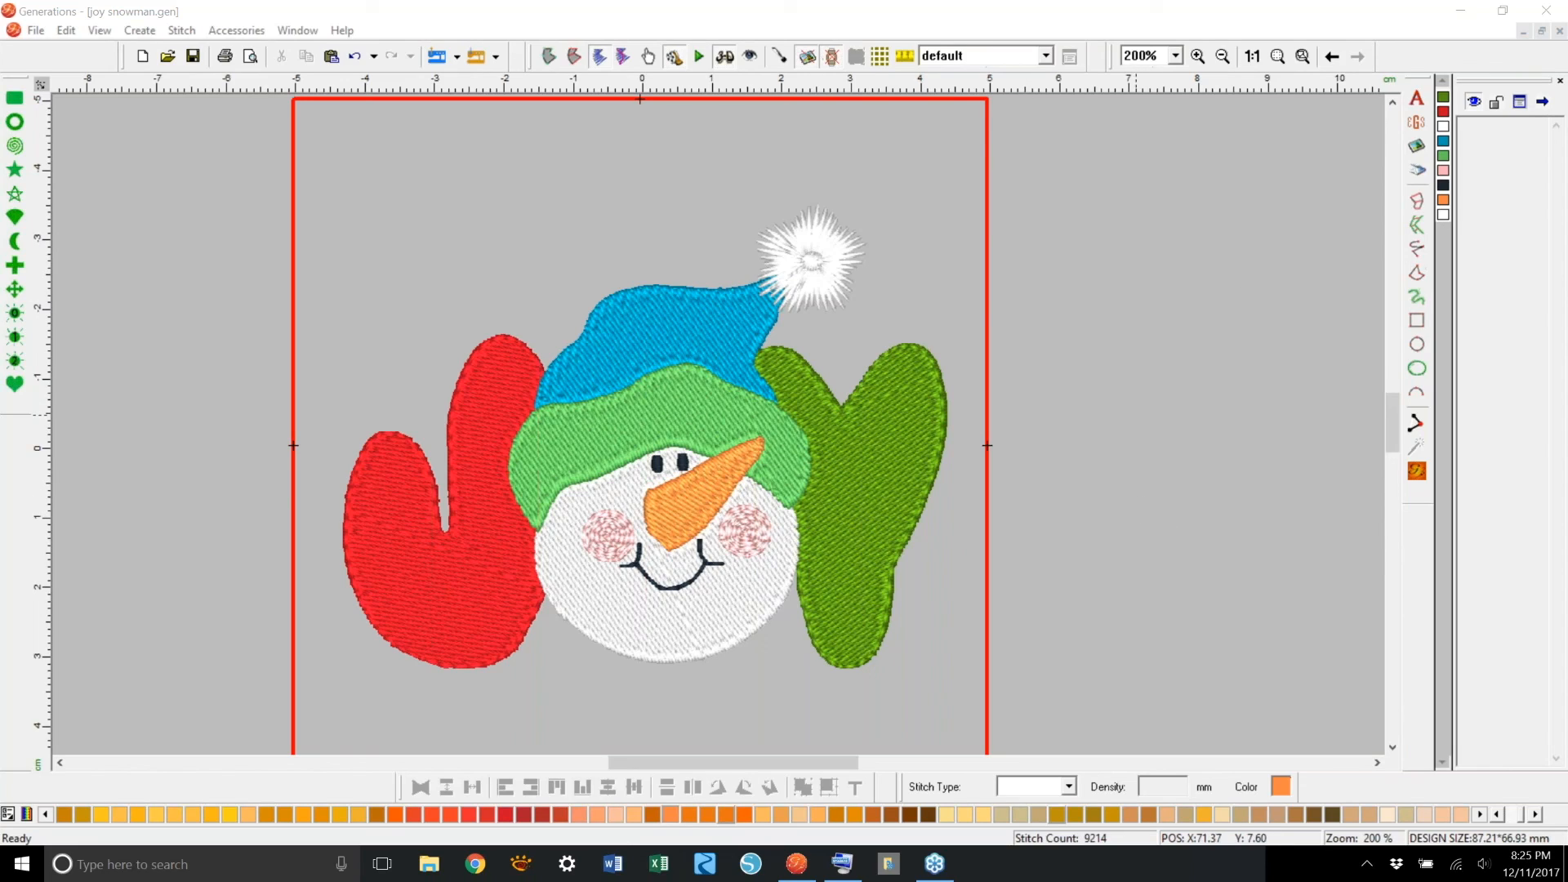
pyautogui.moveTo(1093, 373)
pyautogui.mouseDown()
pyautogui.moveTo(1149, 348)
pyautogui.moveTo(1086, 423)
pyautogui.moveTo(1112, 483)
pyautogui.moveTo(1095, 508)
pyautogui.moveTo(1140, 602)
pyautogui.moveTo(1242, 505)
pyautogui.moveTo(1266, 447)
pyautogui.moveTo(1214, 440)
pyautogui.moveTo(1264, 443)
pyautogui.moveTo(1260, 302)
pyautogui.moveTo(1208, 264)
pyautogui.moveTo(1069, 295)
pyautogui.moveTo(942, 571)
pyautogui.moveTo(979, 594)
pyautogui.moveTo(883, 565)
pyautogui.moveTo(679, 361)
pyautogui.moveTo(334, 464)
pyautogui.moveTo(365, 518)
pyautogui.moveTo(537, 556)
pyautogui.moveTo(668, 459)
pyautogui.moveTo(691, 390)
pyautogui.moveTo(841, 310)
pyautogui.moveTo(910, 484)
pyautogui.moveTo(835, 570)
pyautogui.moveTo(1034, 535)
pyautogui.moveTo(1054, 624)
pyautogui.mouseUp()
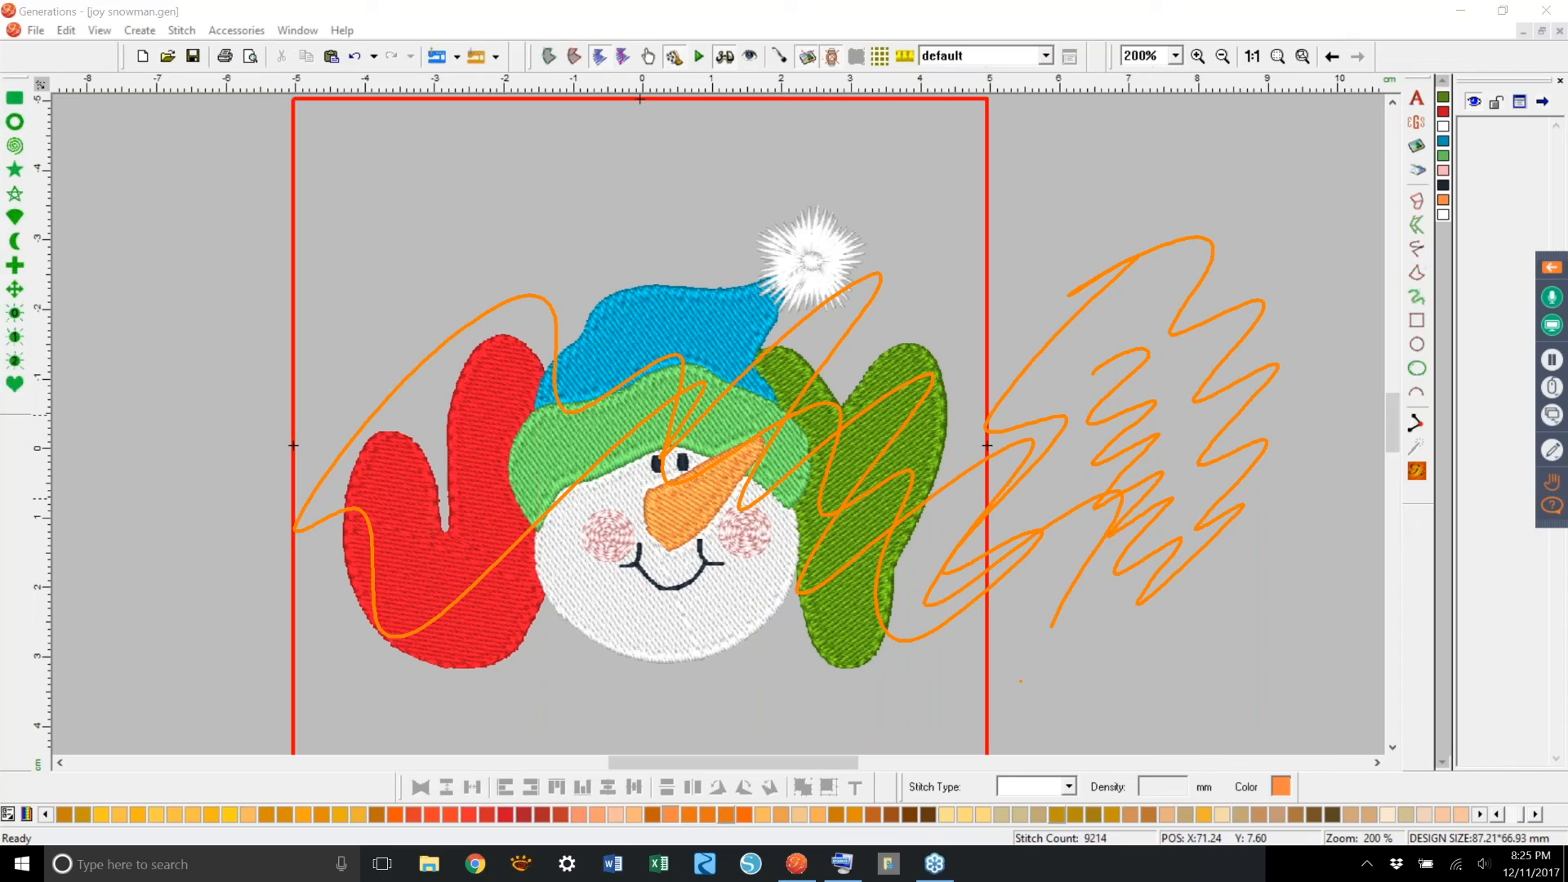
pyautogui.click(1552, 268)
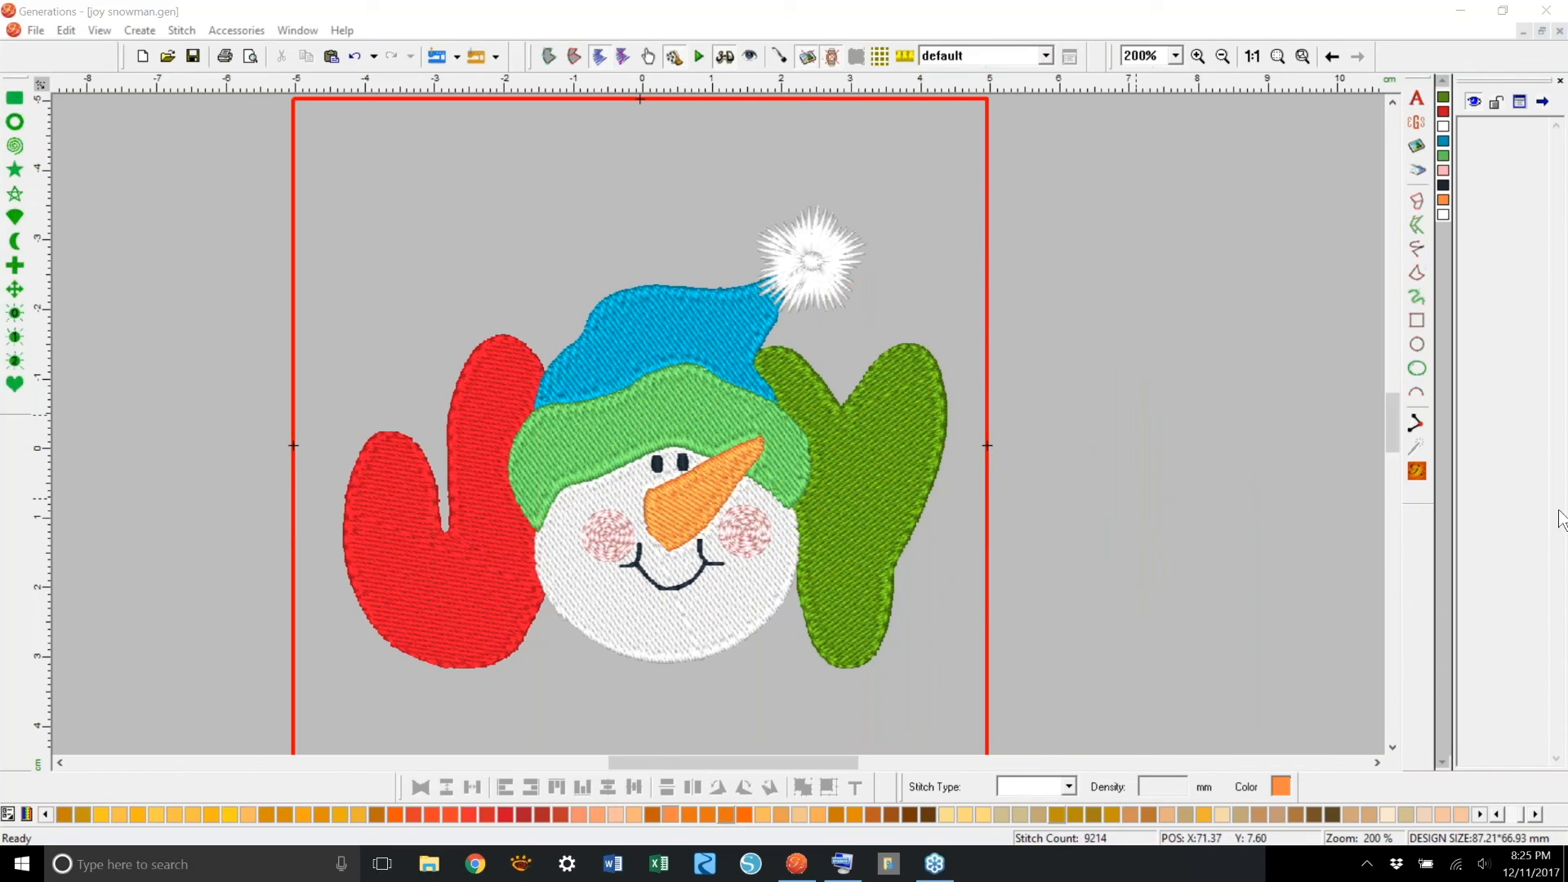